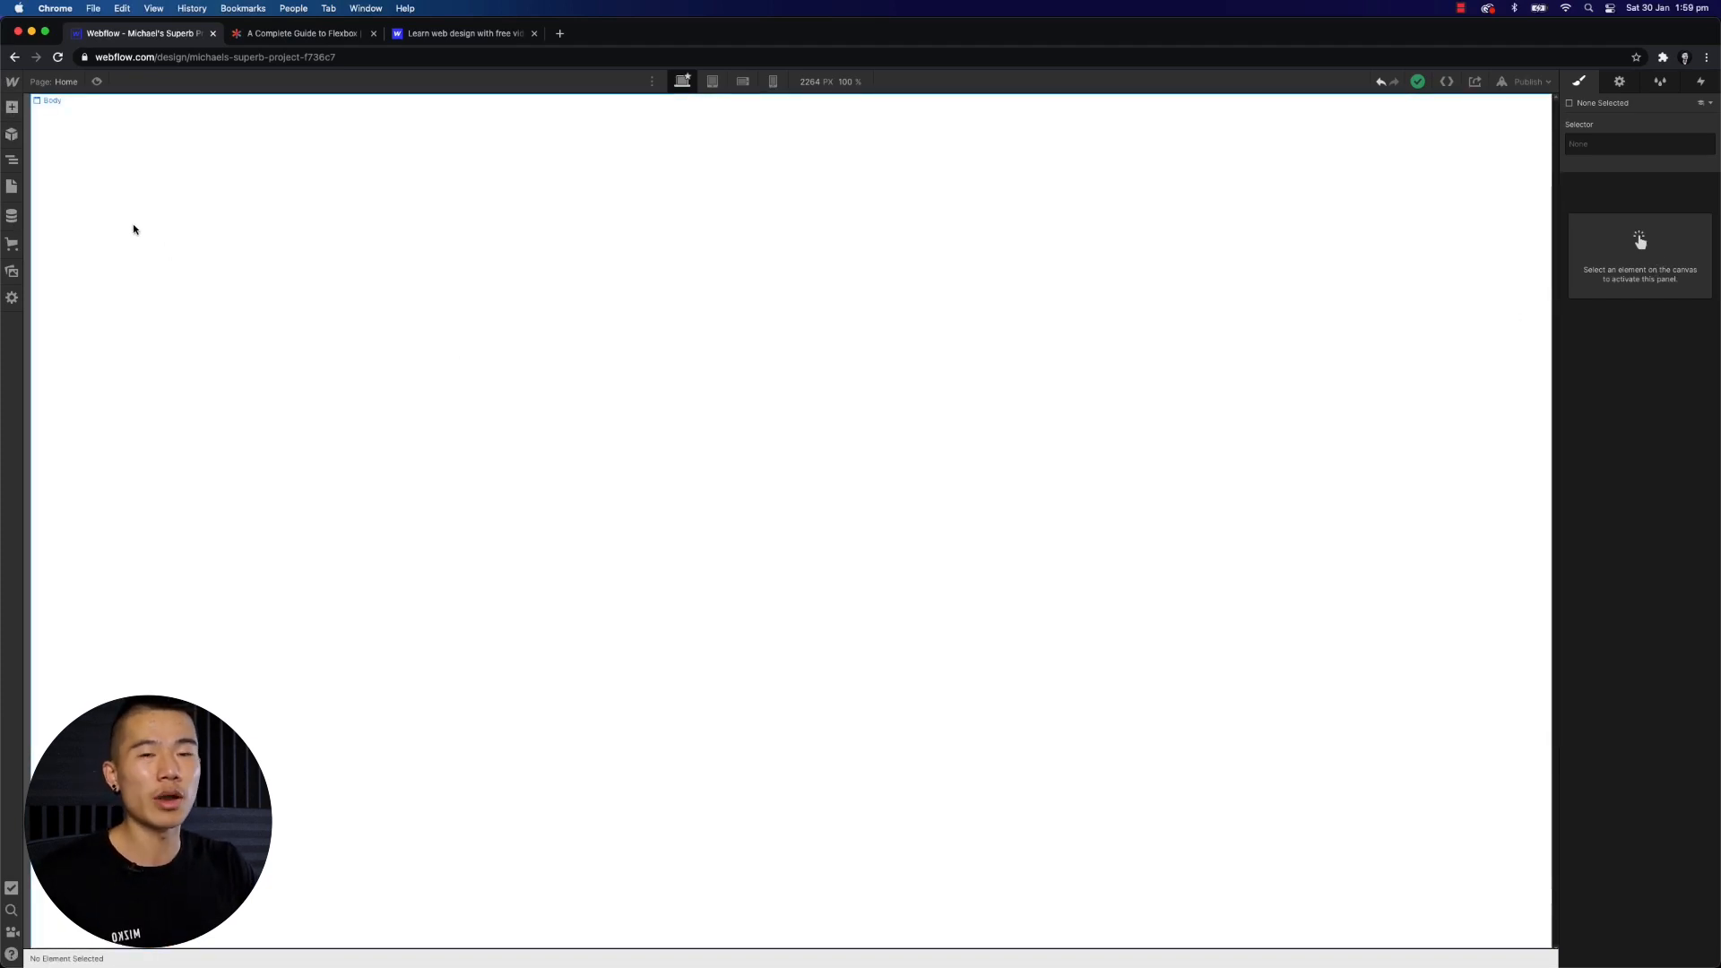
- Open the Add Elements panel and browse through the available element categories
click(10, 108)
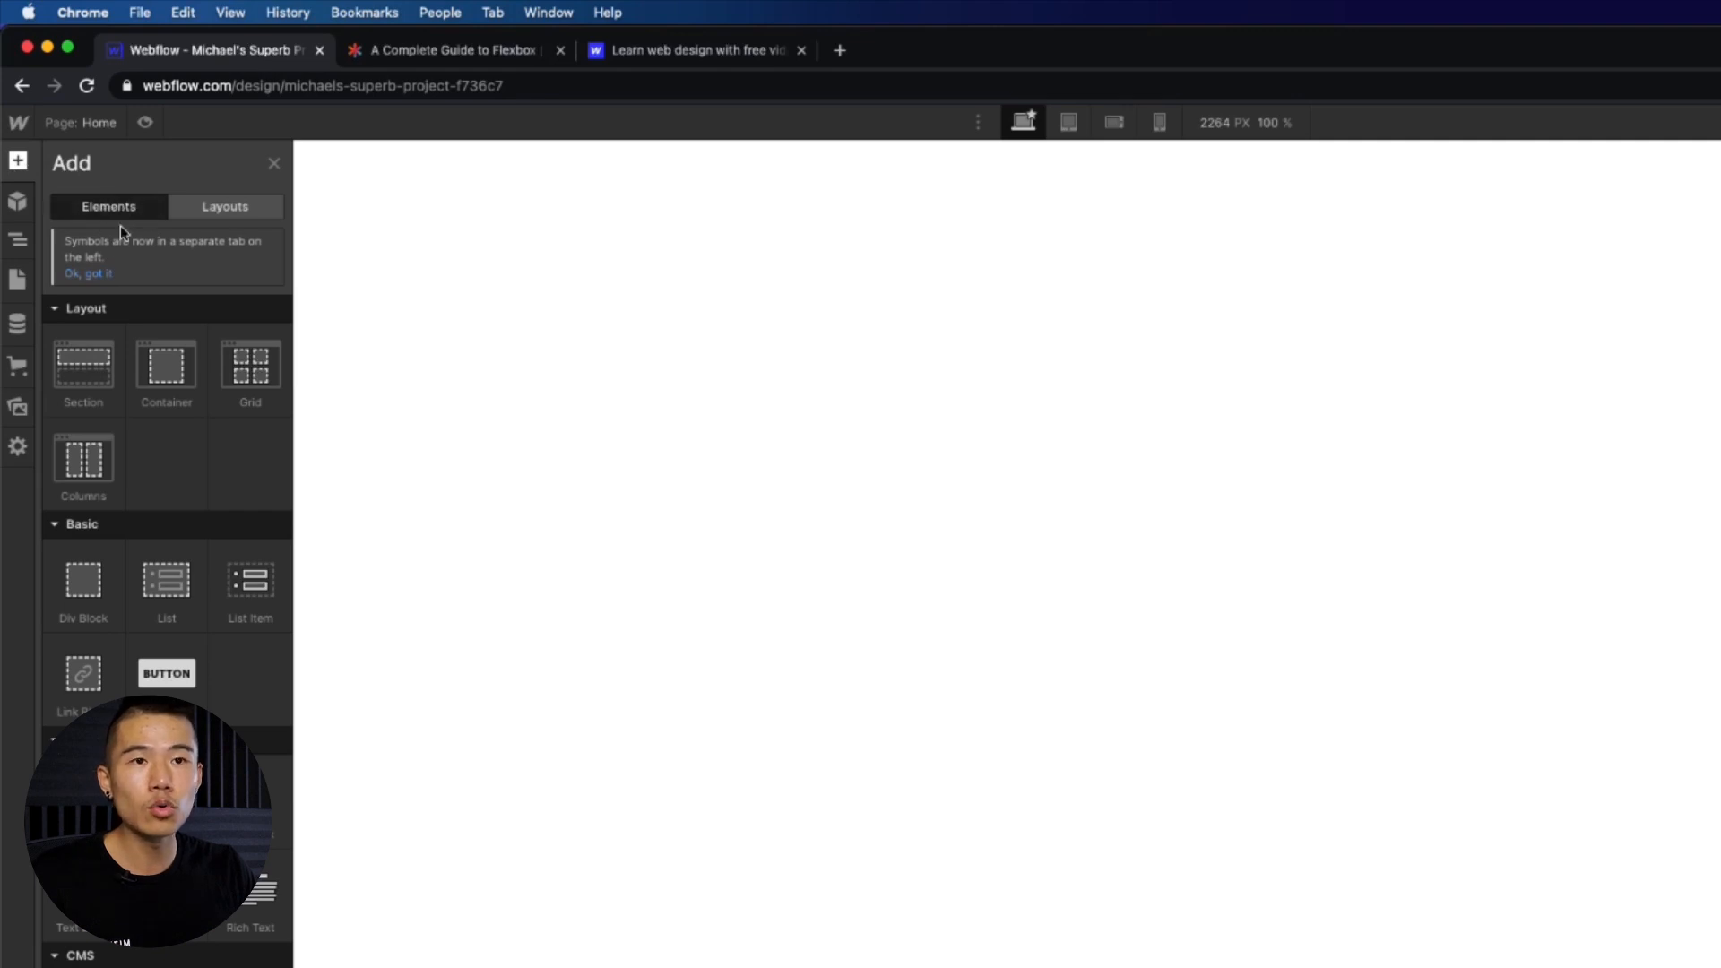
scroll(103, 359, down, 5)
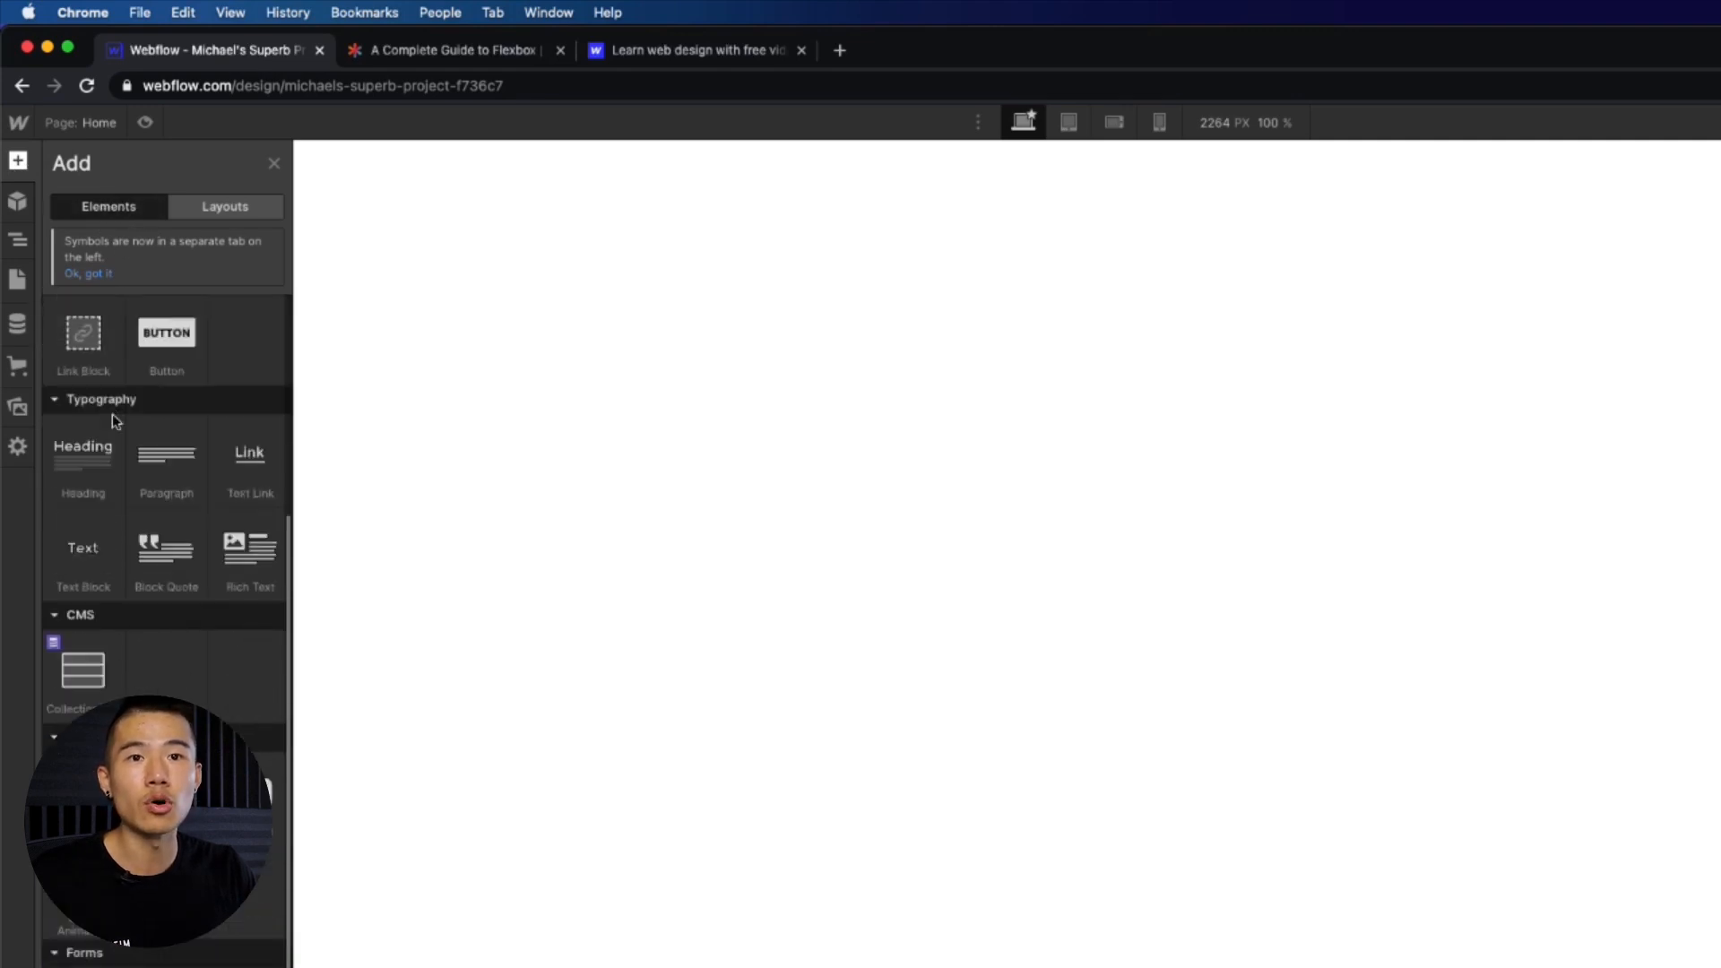
scroll(125, 431, down, 3)
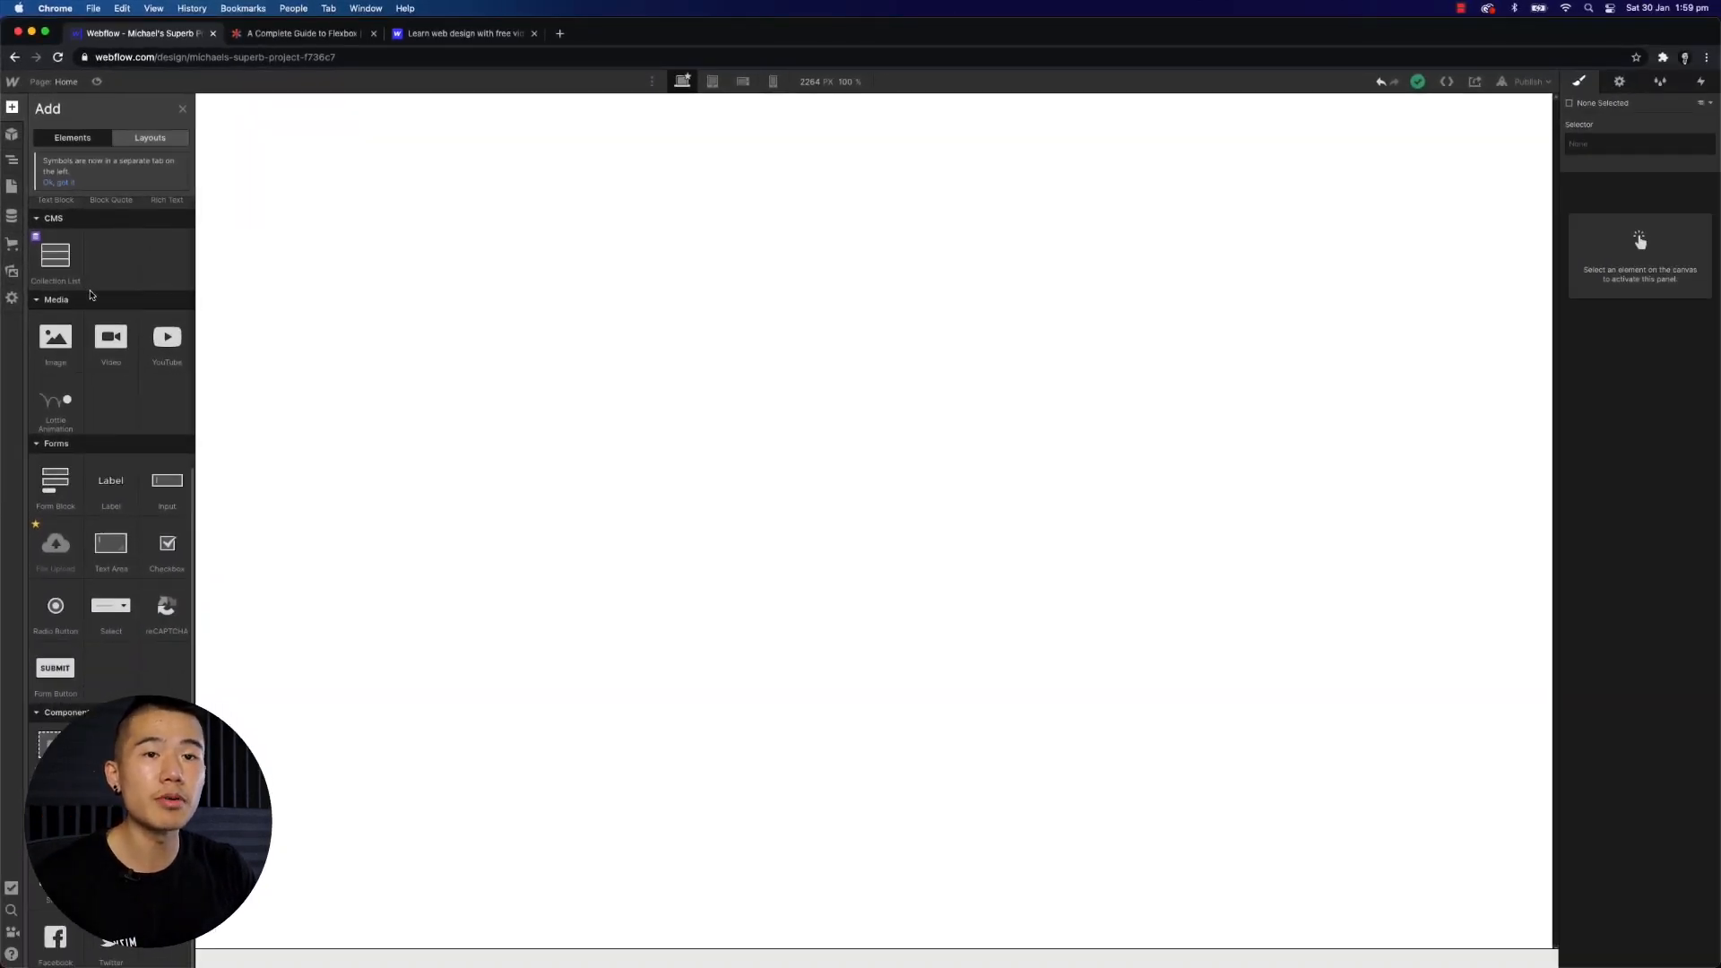
scroll(91, 295, up, 3)
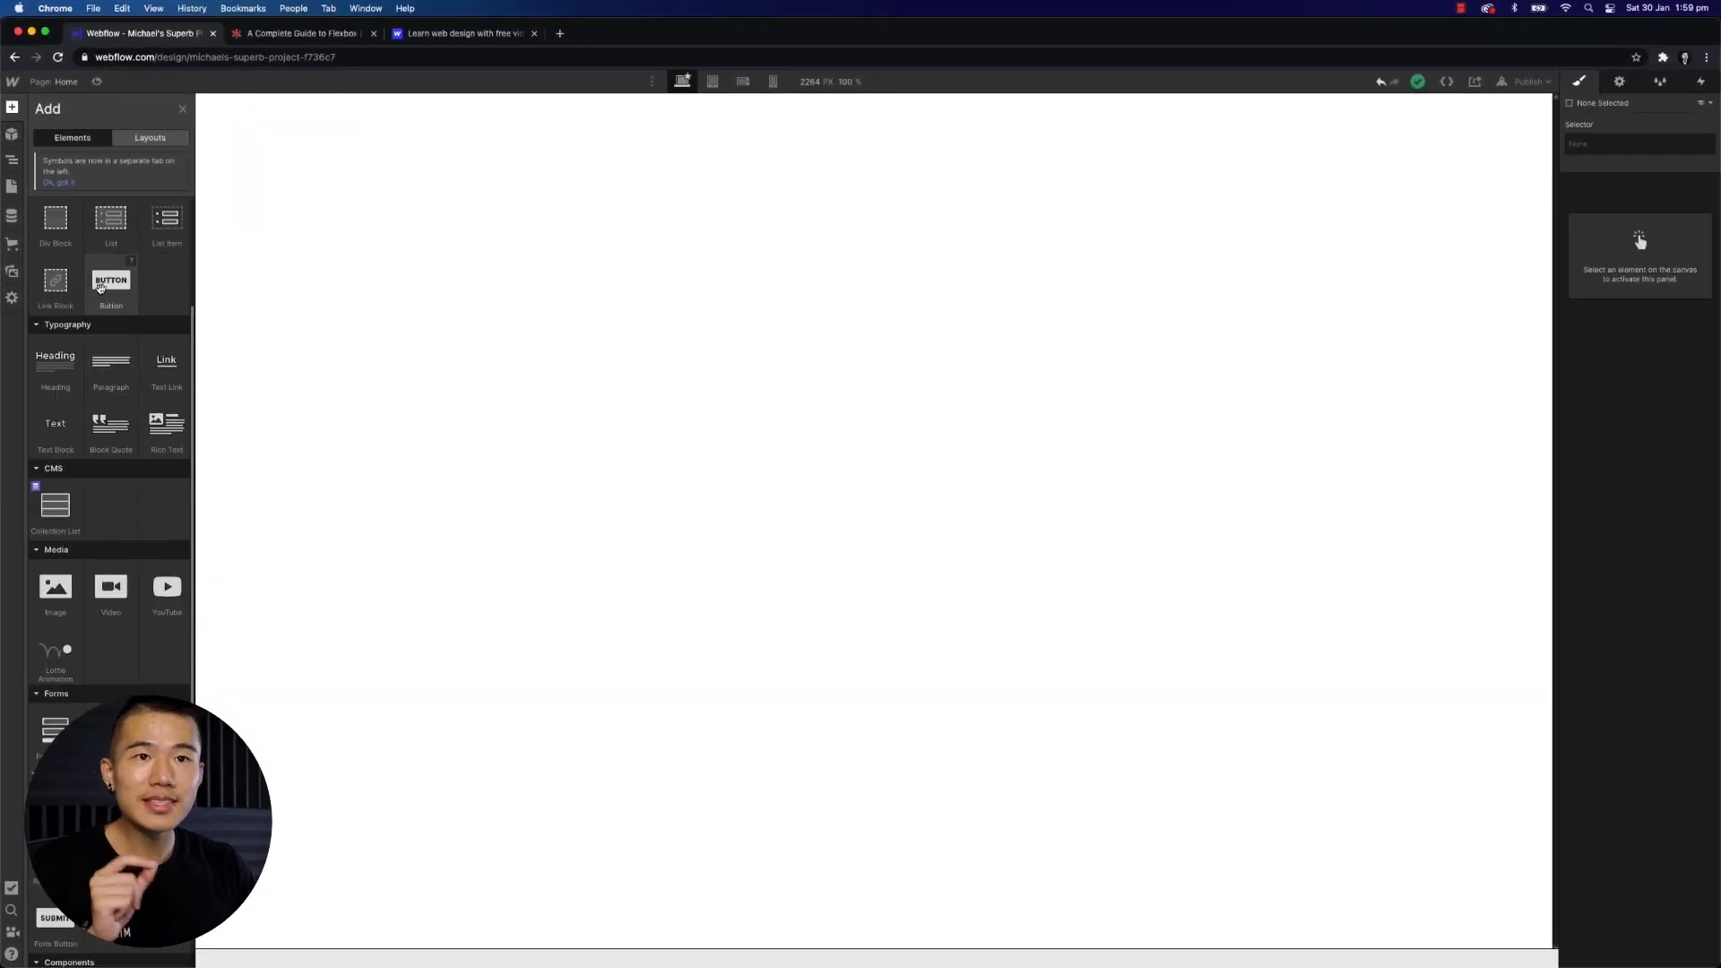
scroll(100, 292, up, 3)
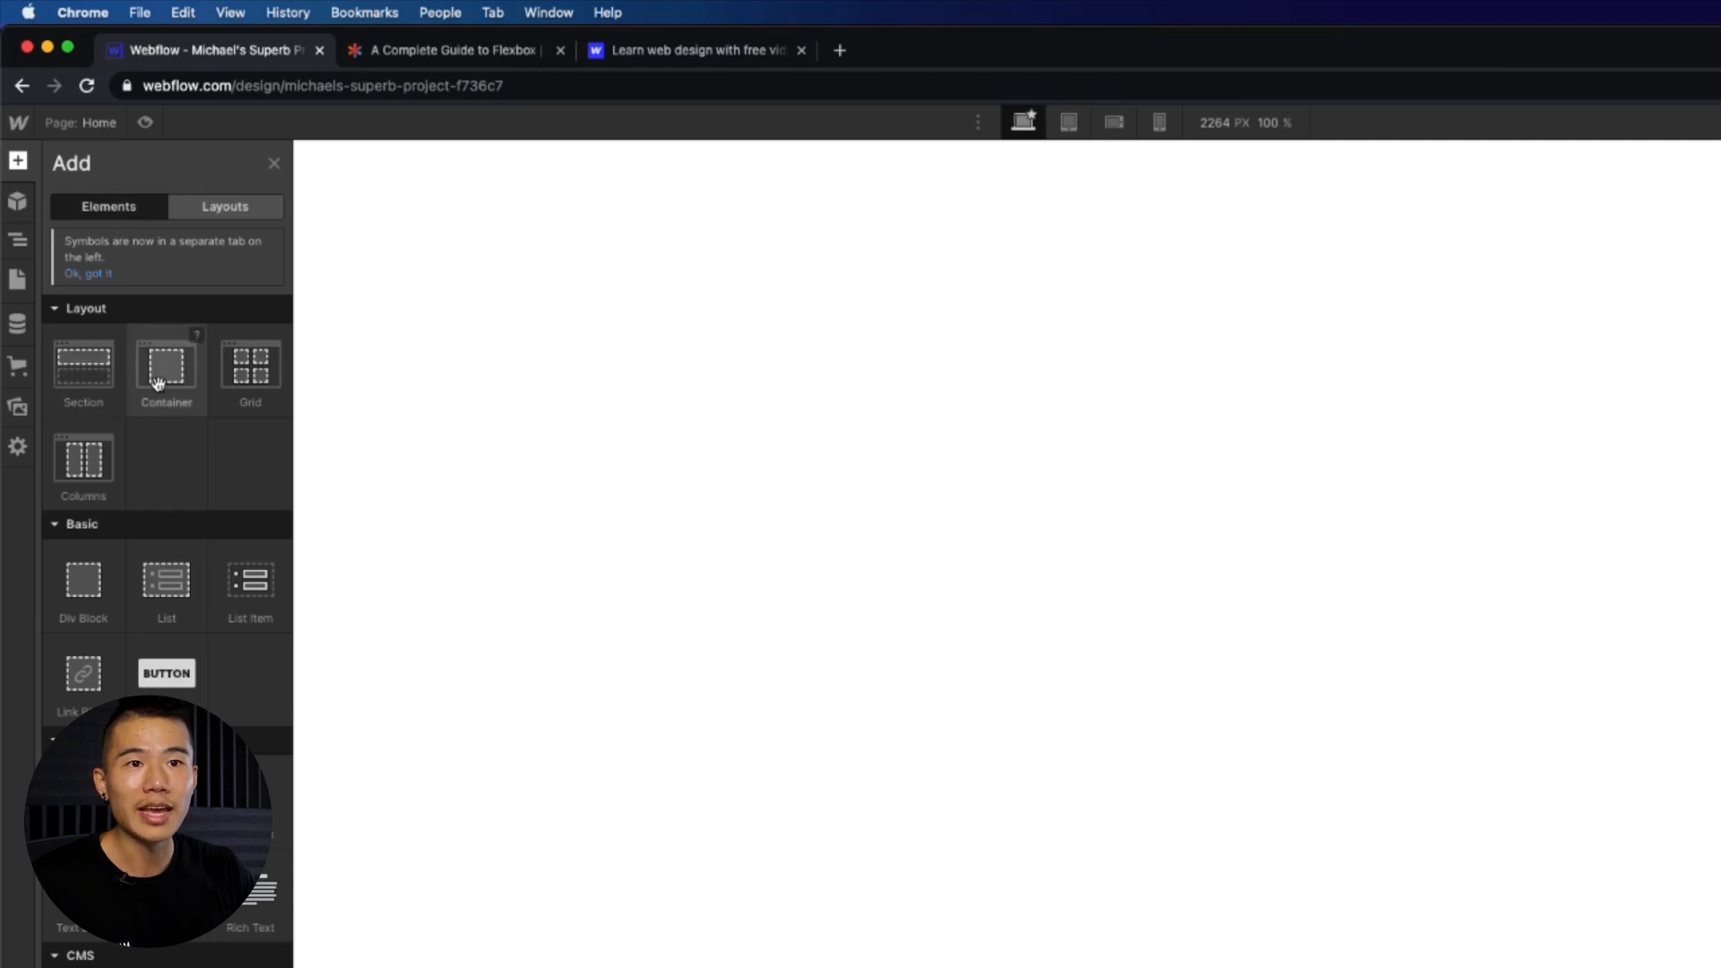
- Add a Section element to the empty page and review its style settings
drag(84, 366, 498, 273)
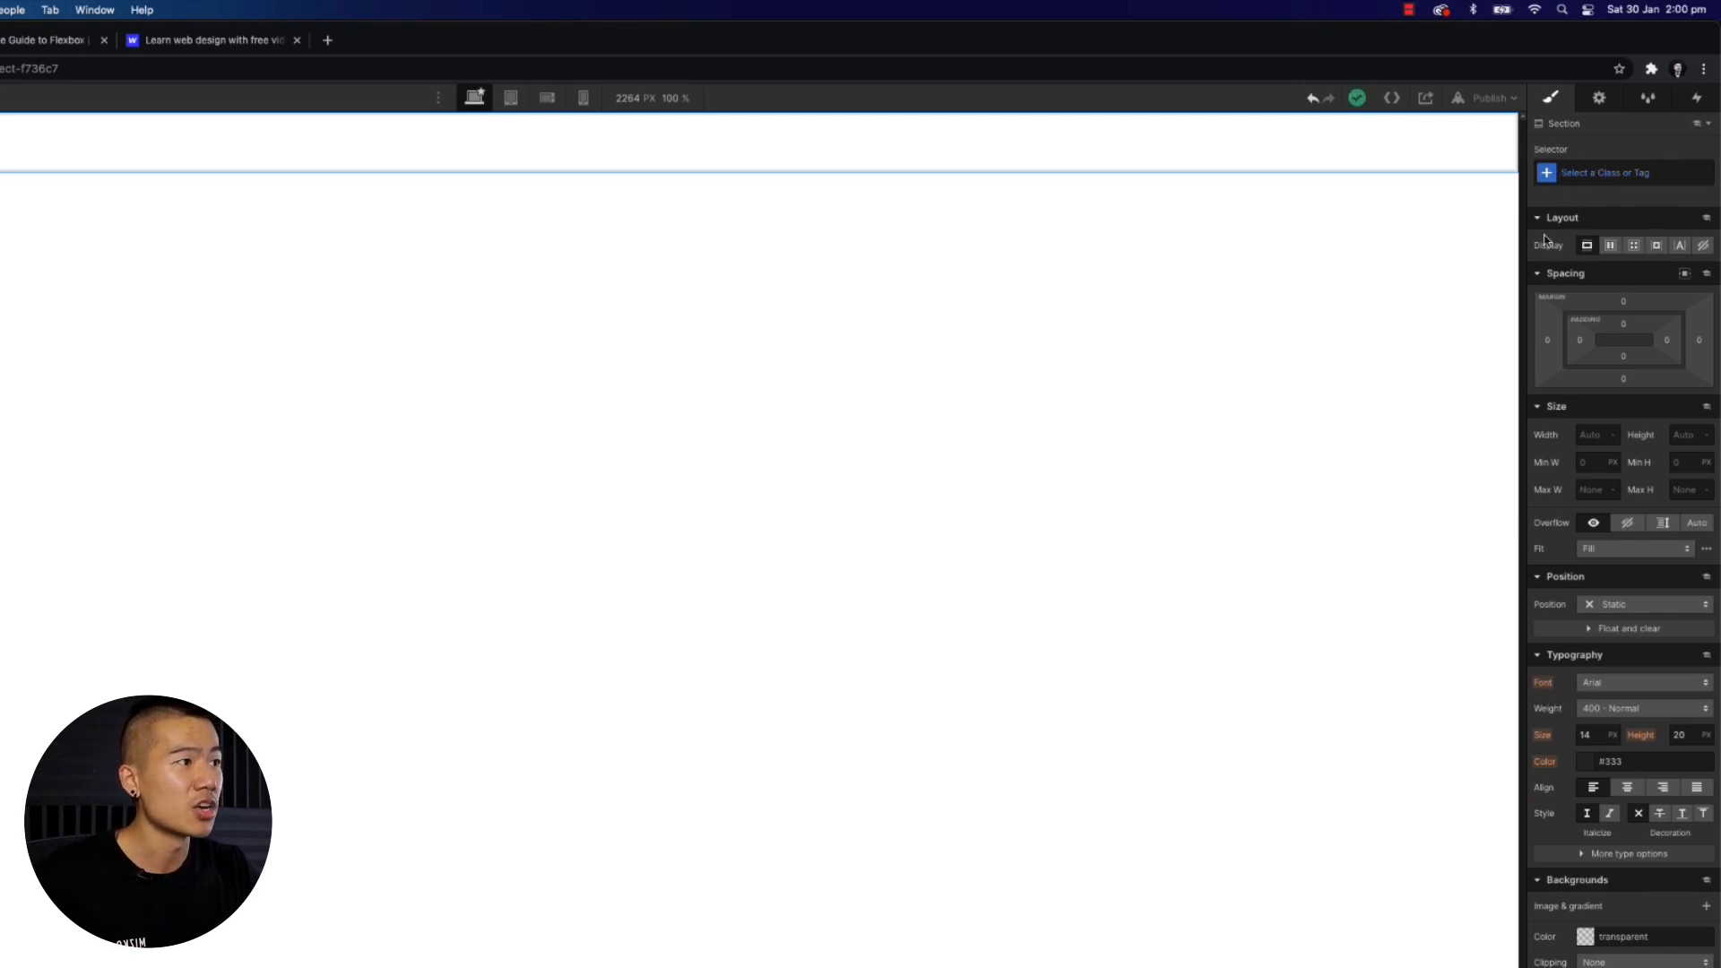
scroll(1697, 260, down, 1)
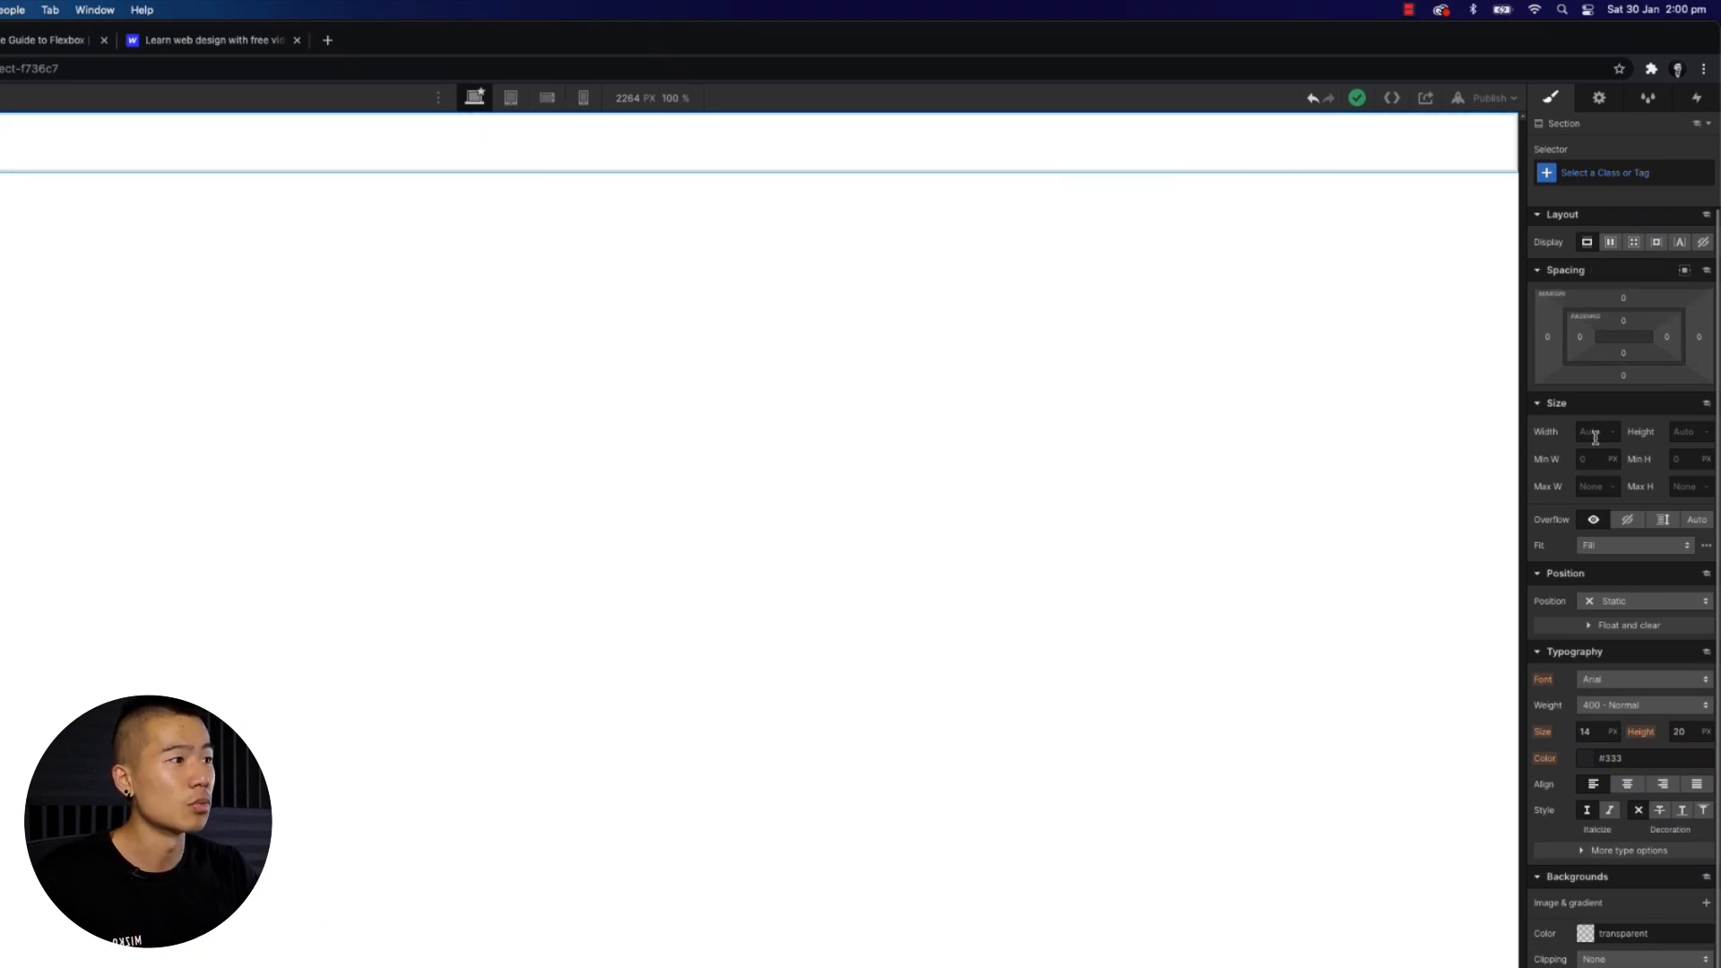
scroll(1591, 581, down, 1)
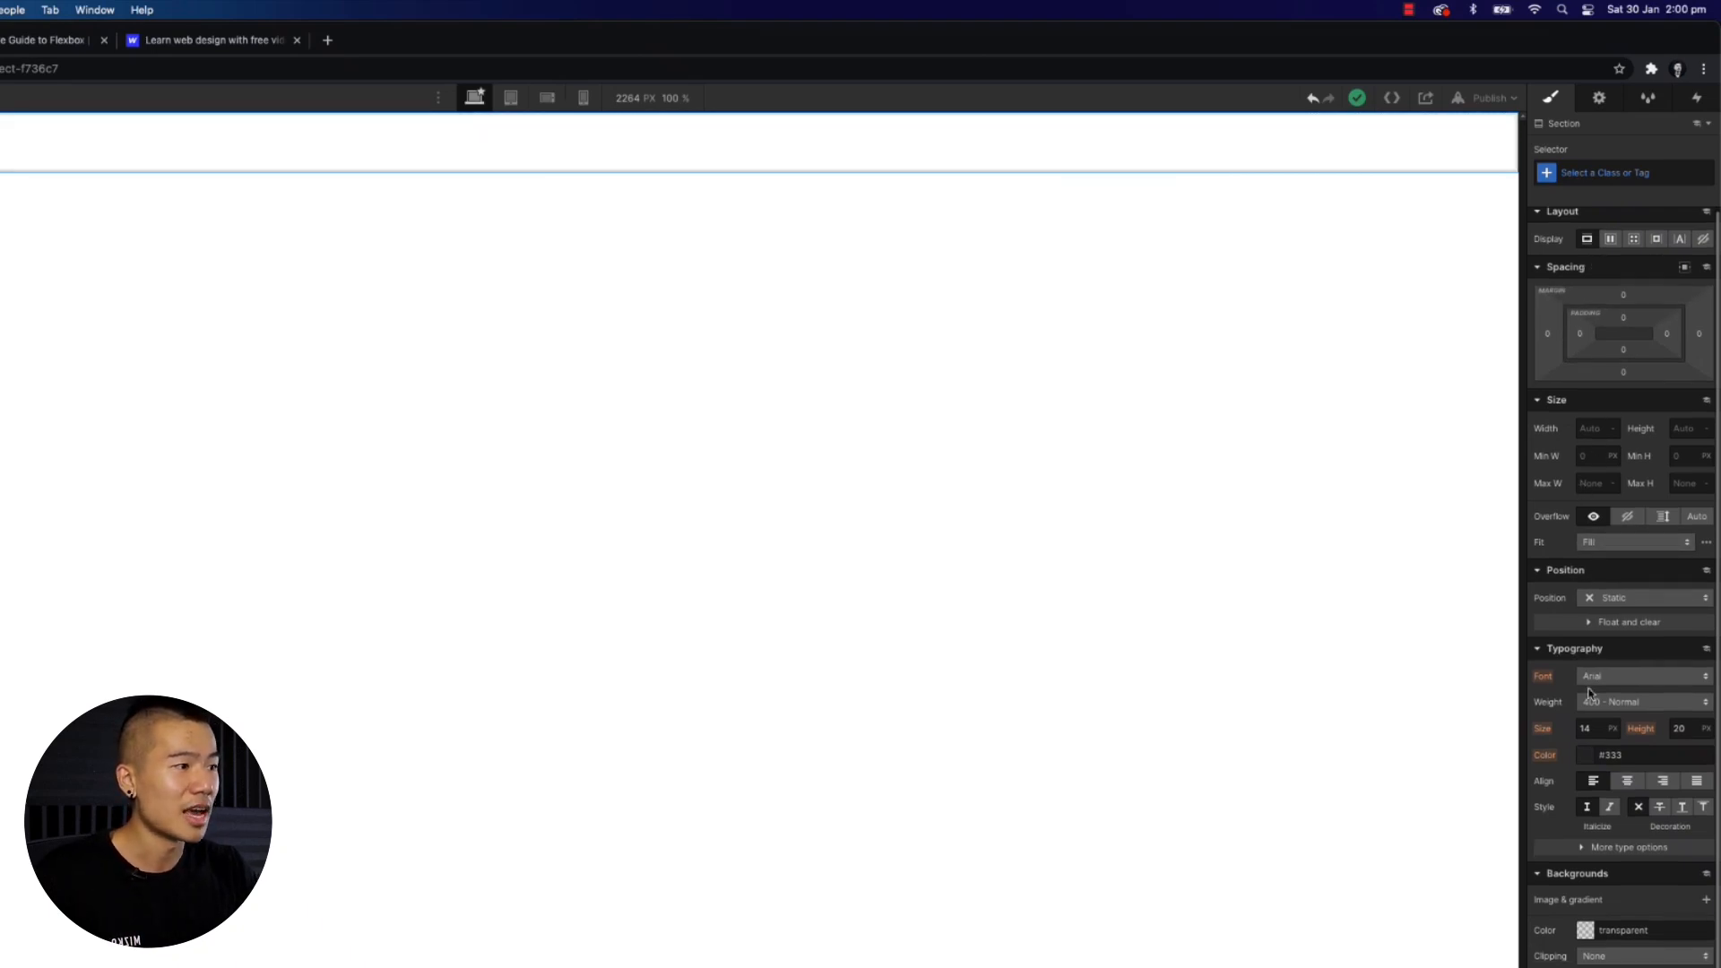
scroll(1590, 693, down, 3)
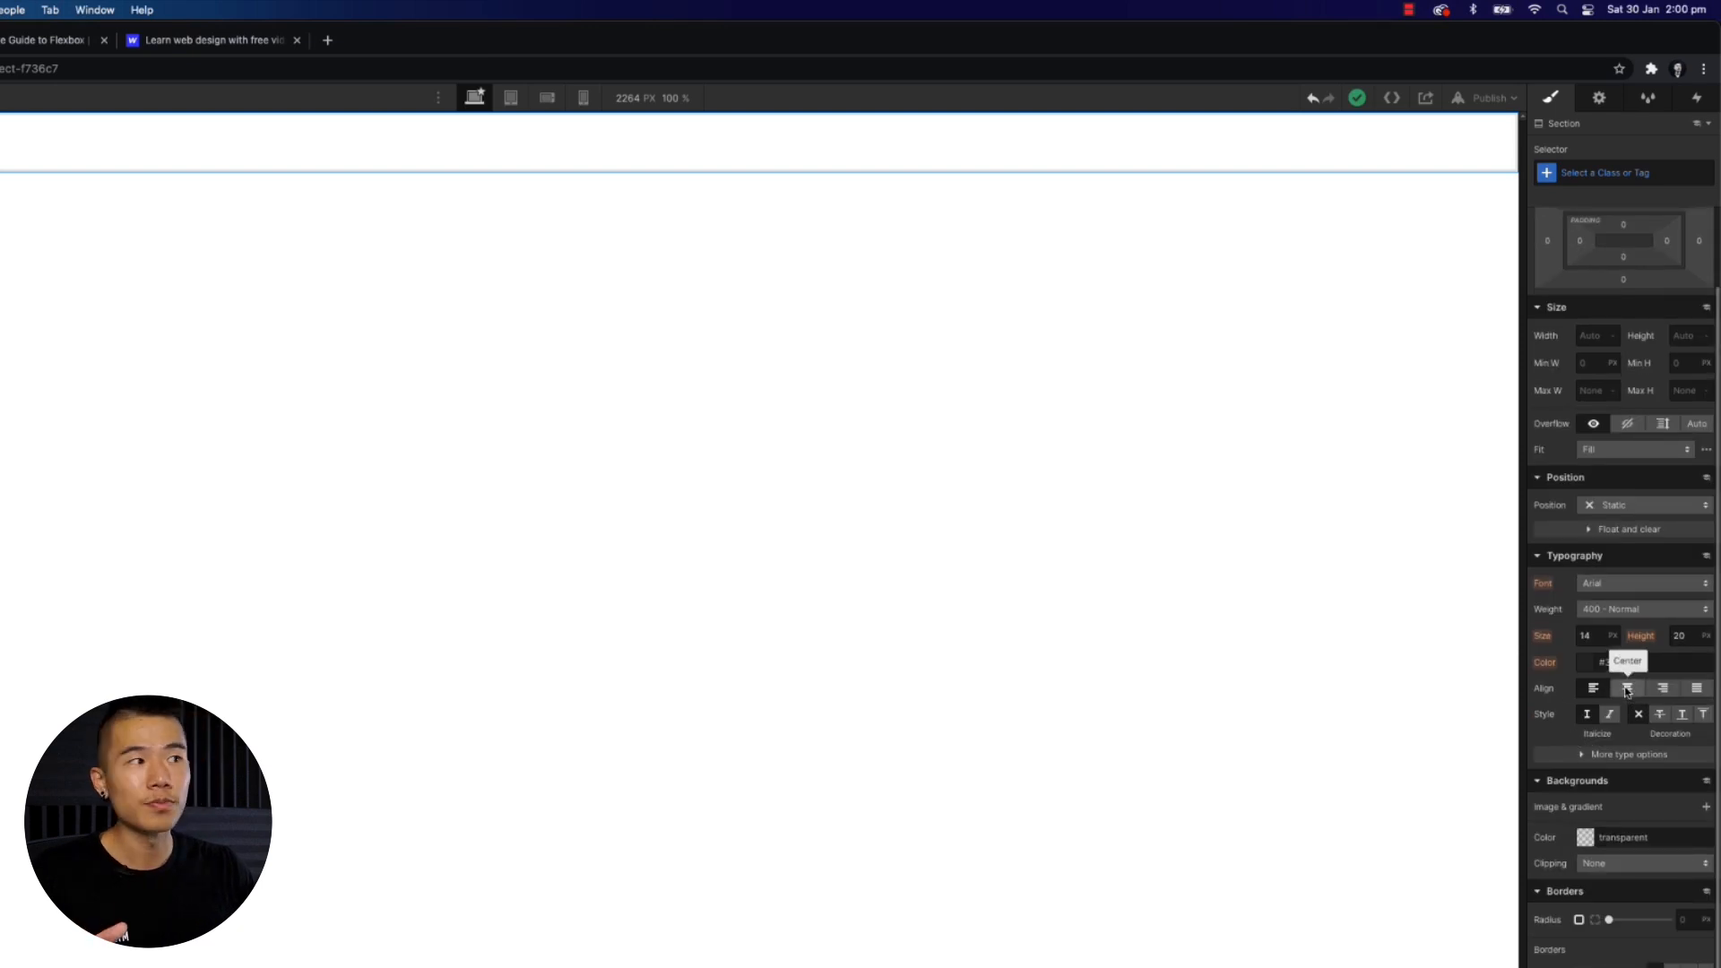
scroll(1623, 681, up, 3)
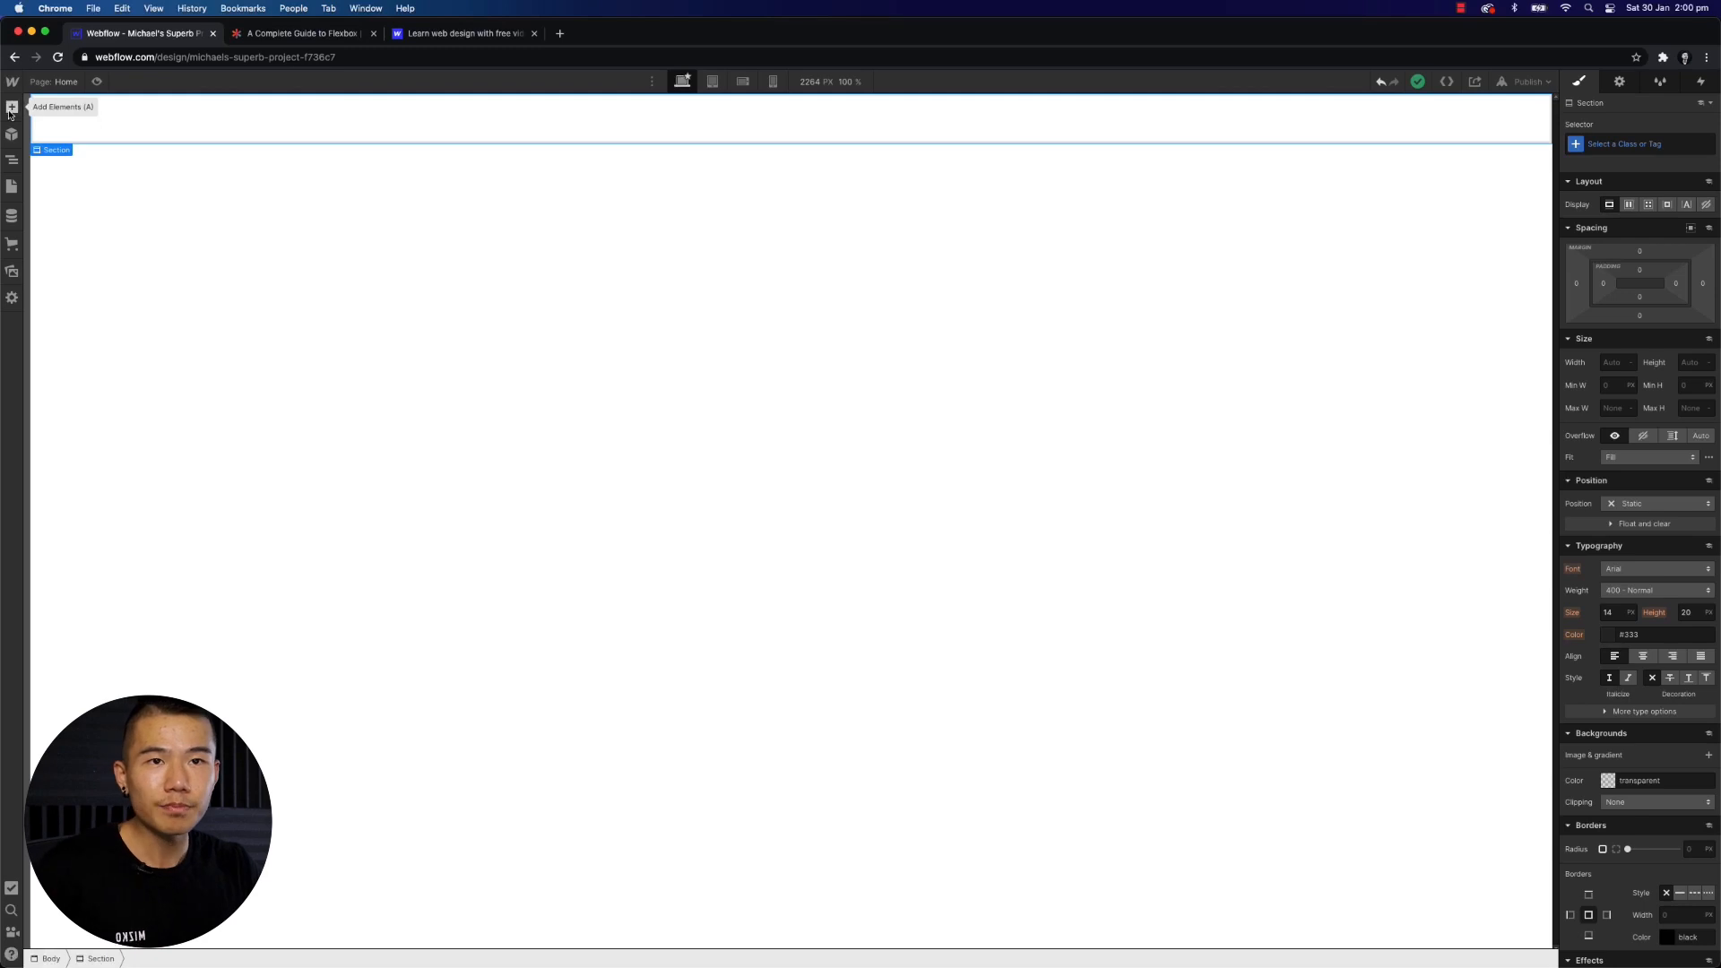
- Add an Image element inside the Section and close its image settings
click(10, 108)
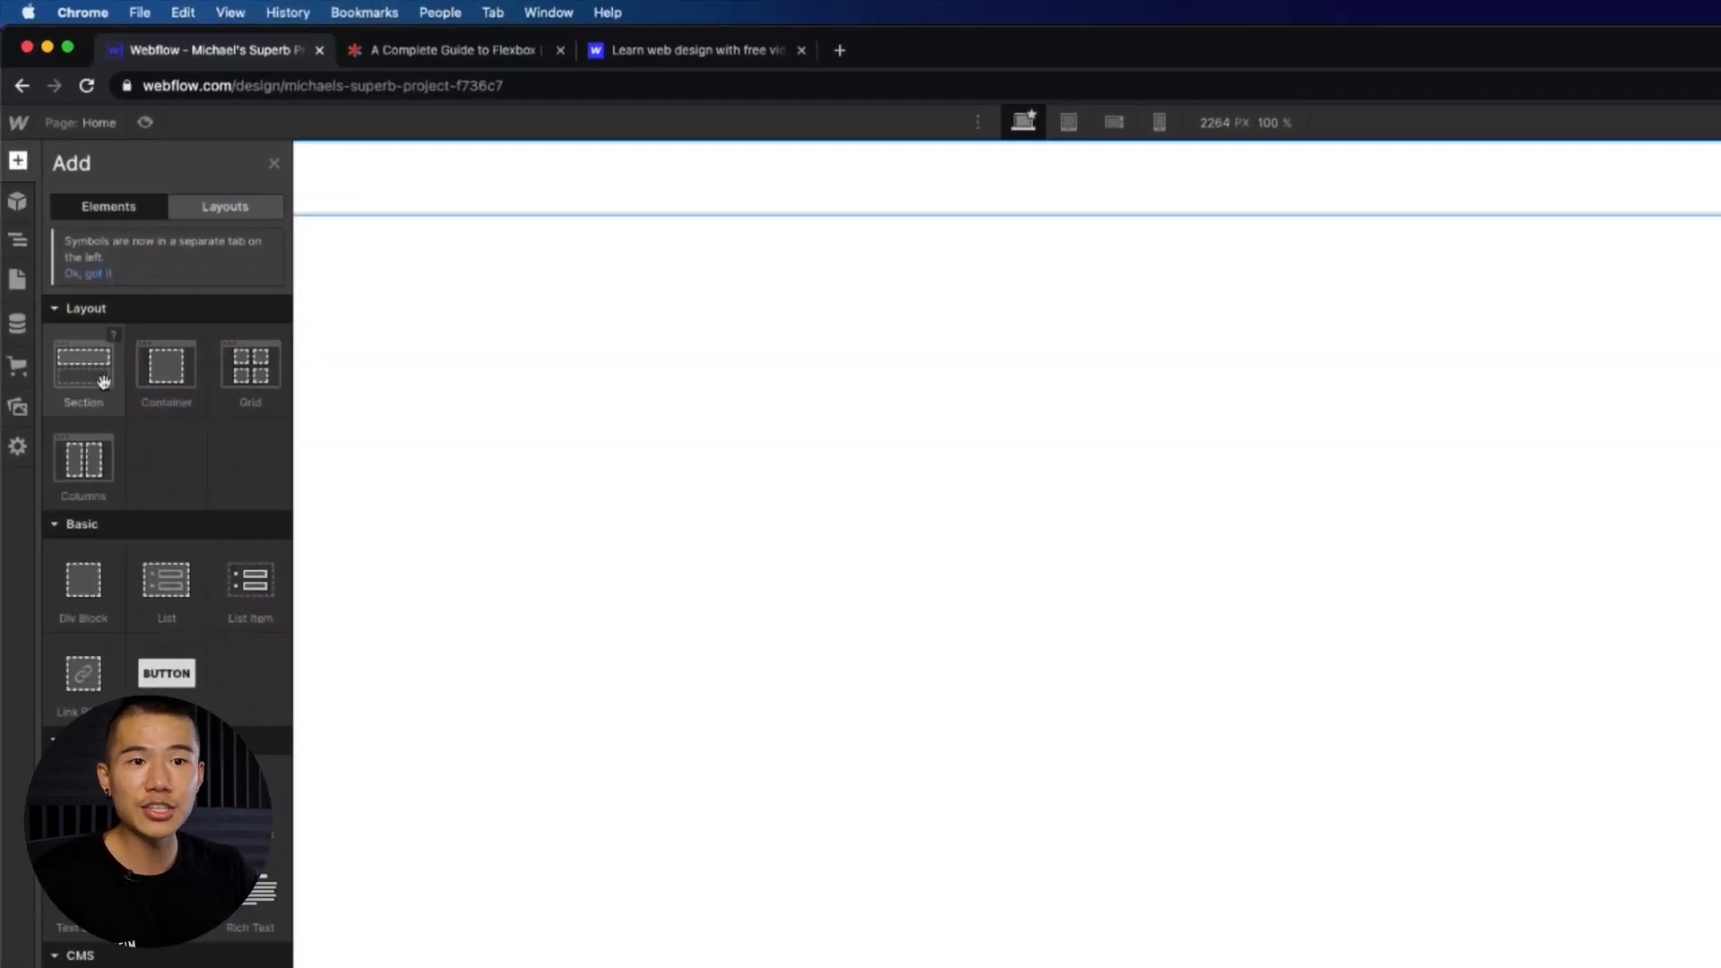
scroll(138, 400, down, 4)
scroll(153, 430, up, 4)
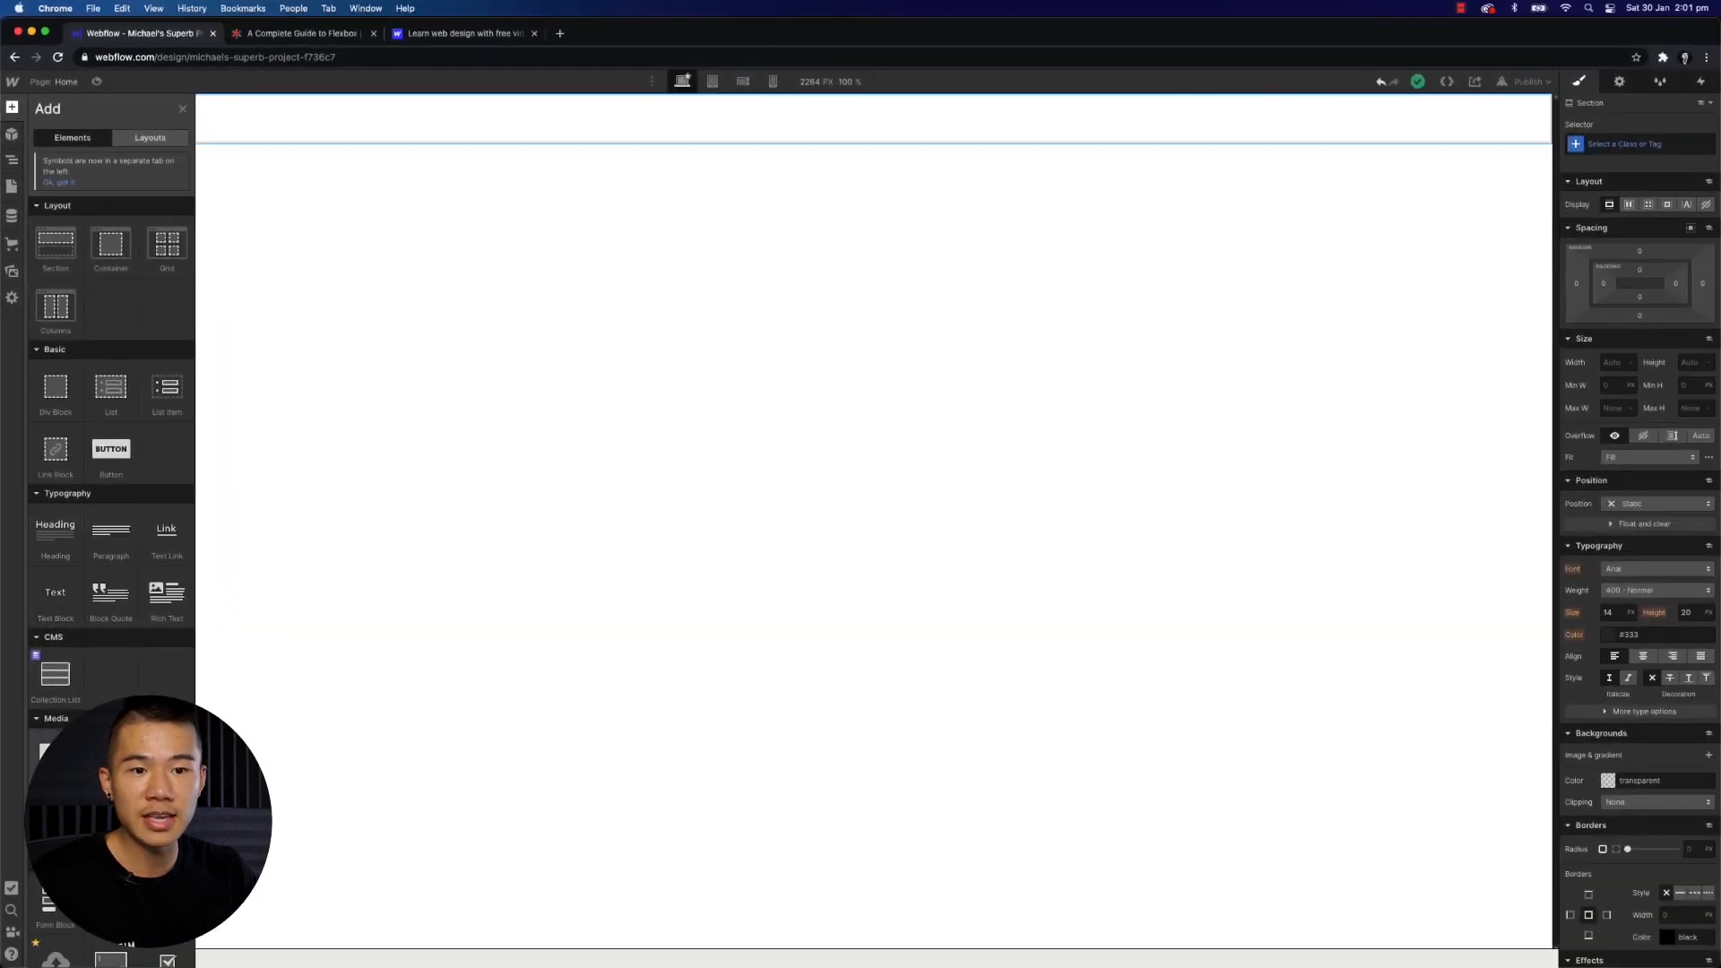
drag(56, 758, 294, 406)
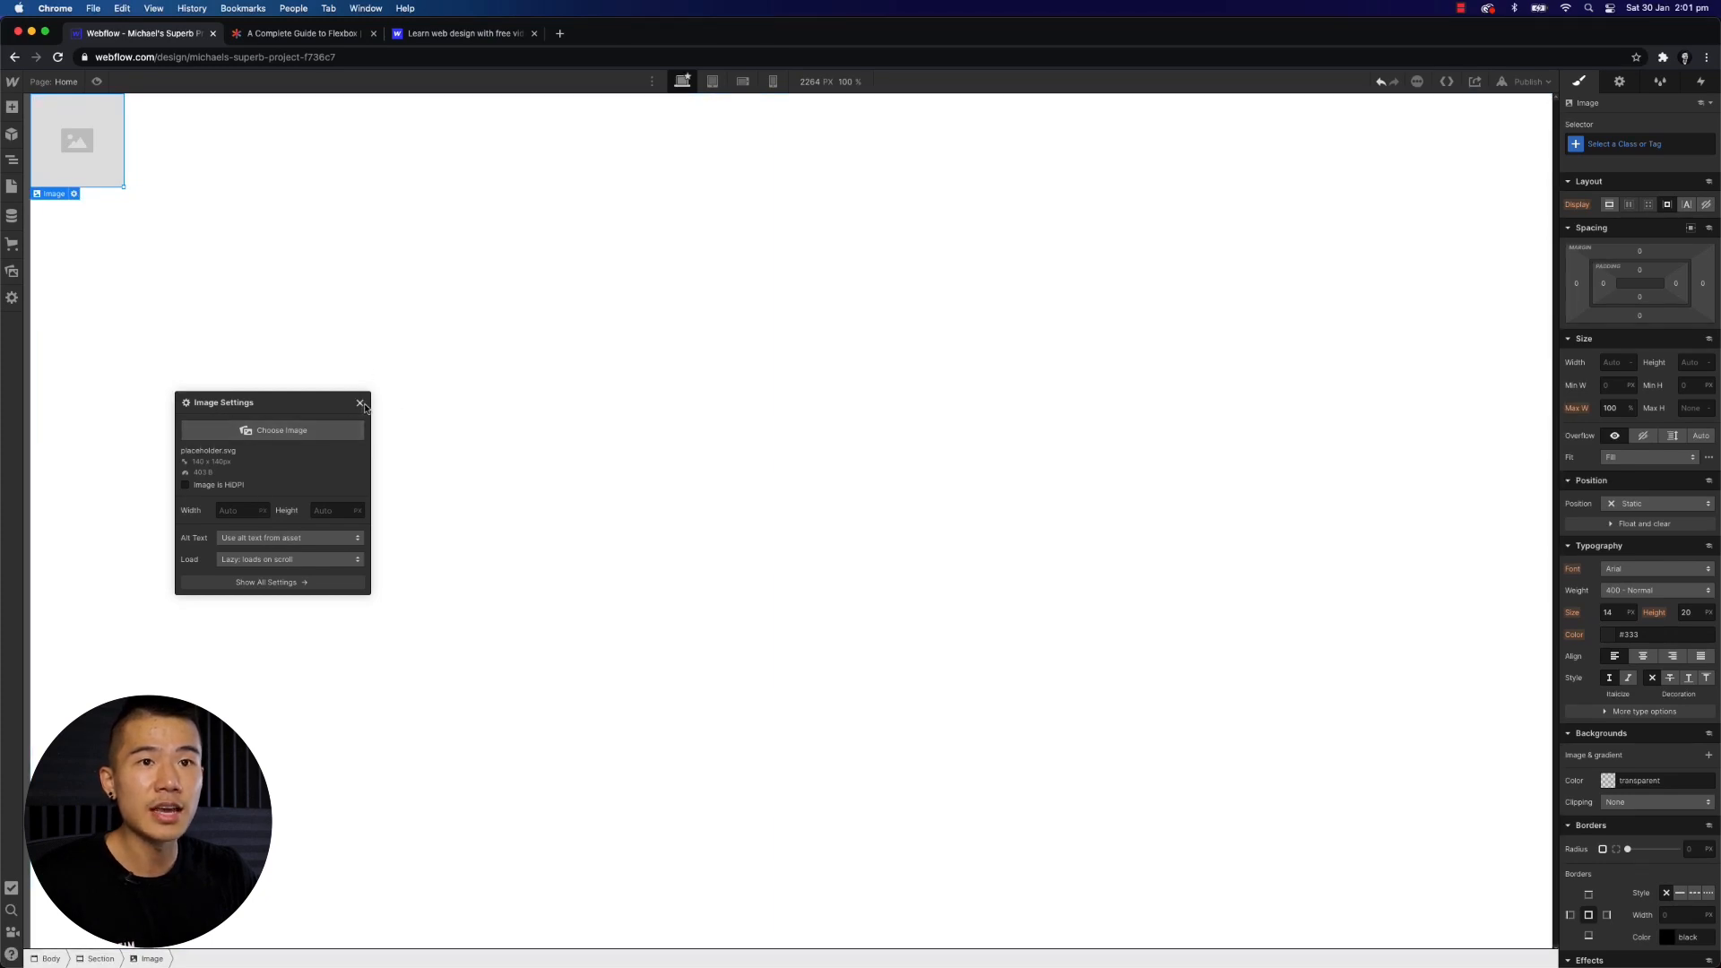
click(361, 403)
- Place a Button next to the image in the Section and close its link settings
click(12, 107)
drag(108, 440, 341, 231)
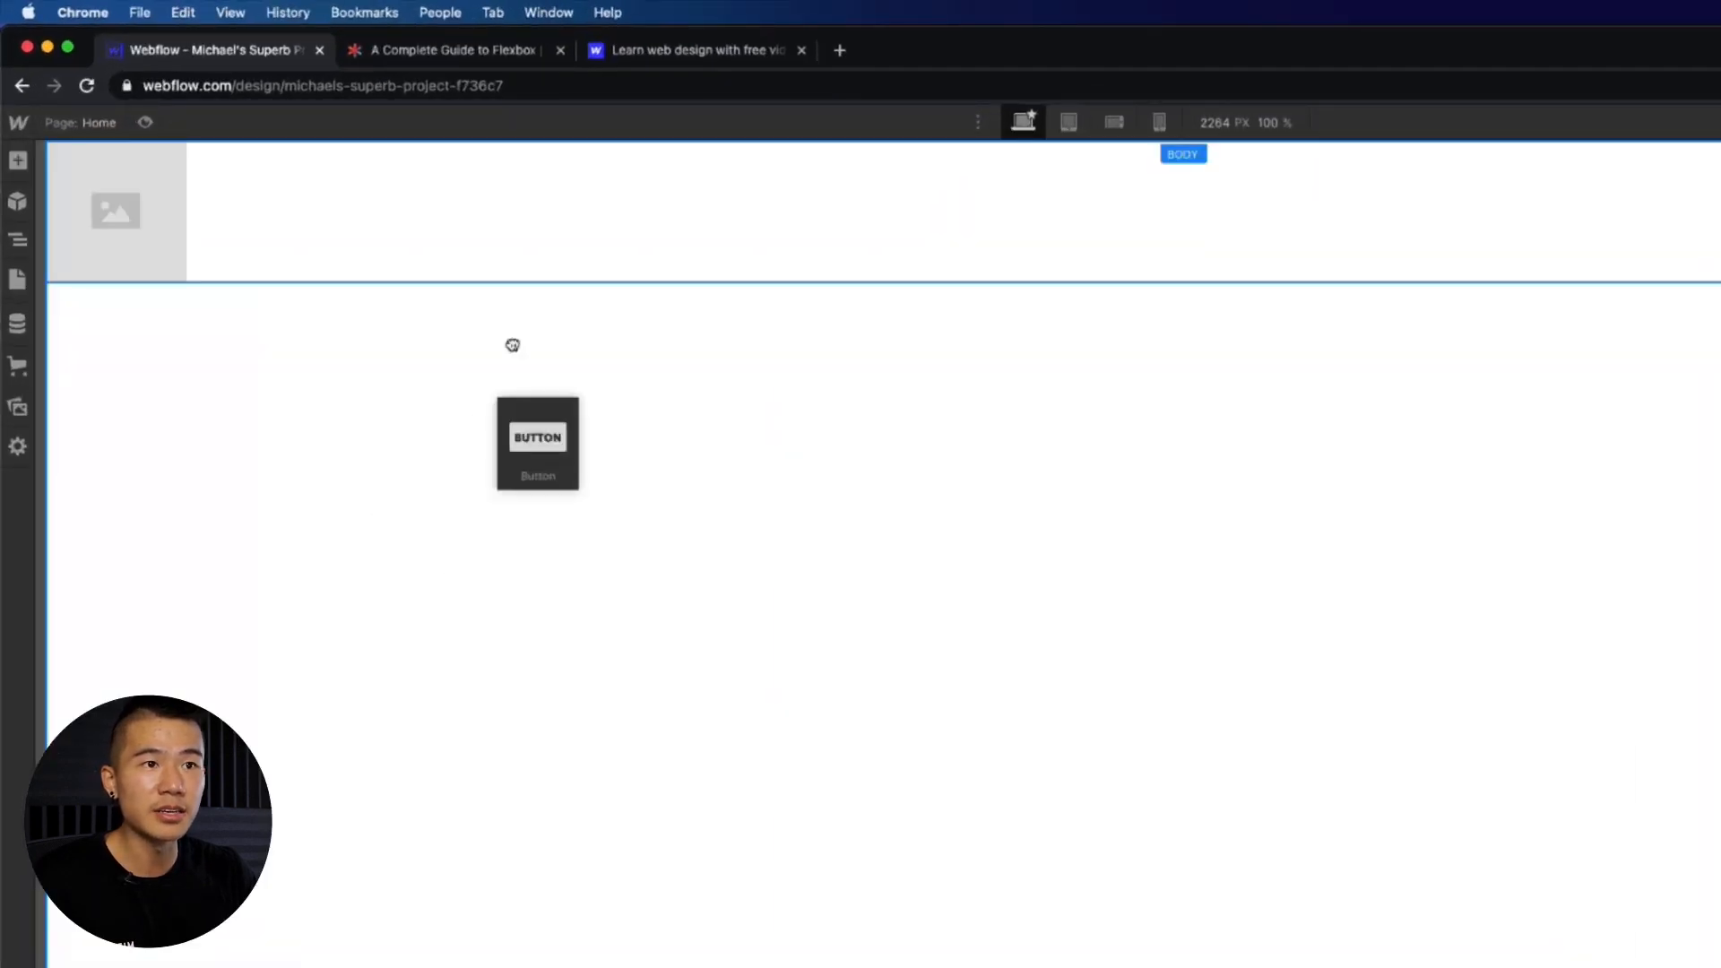
drag(512, 345, 530, 227)
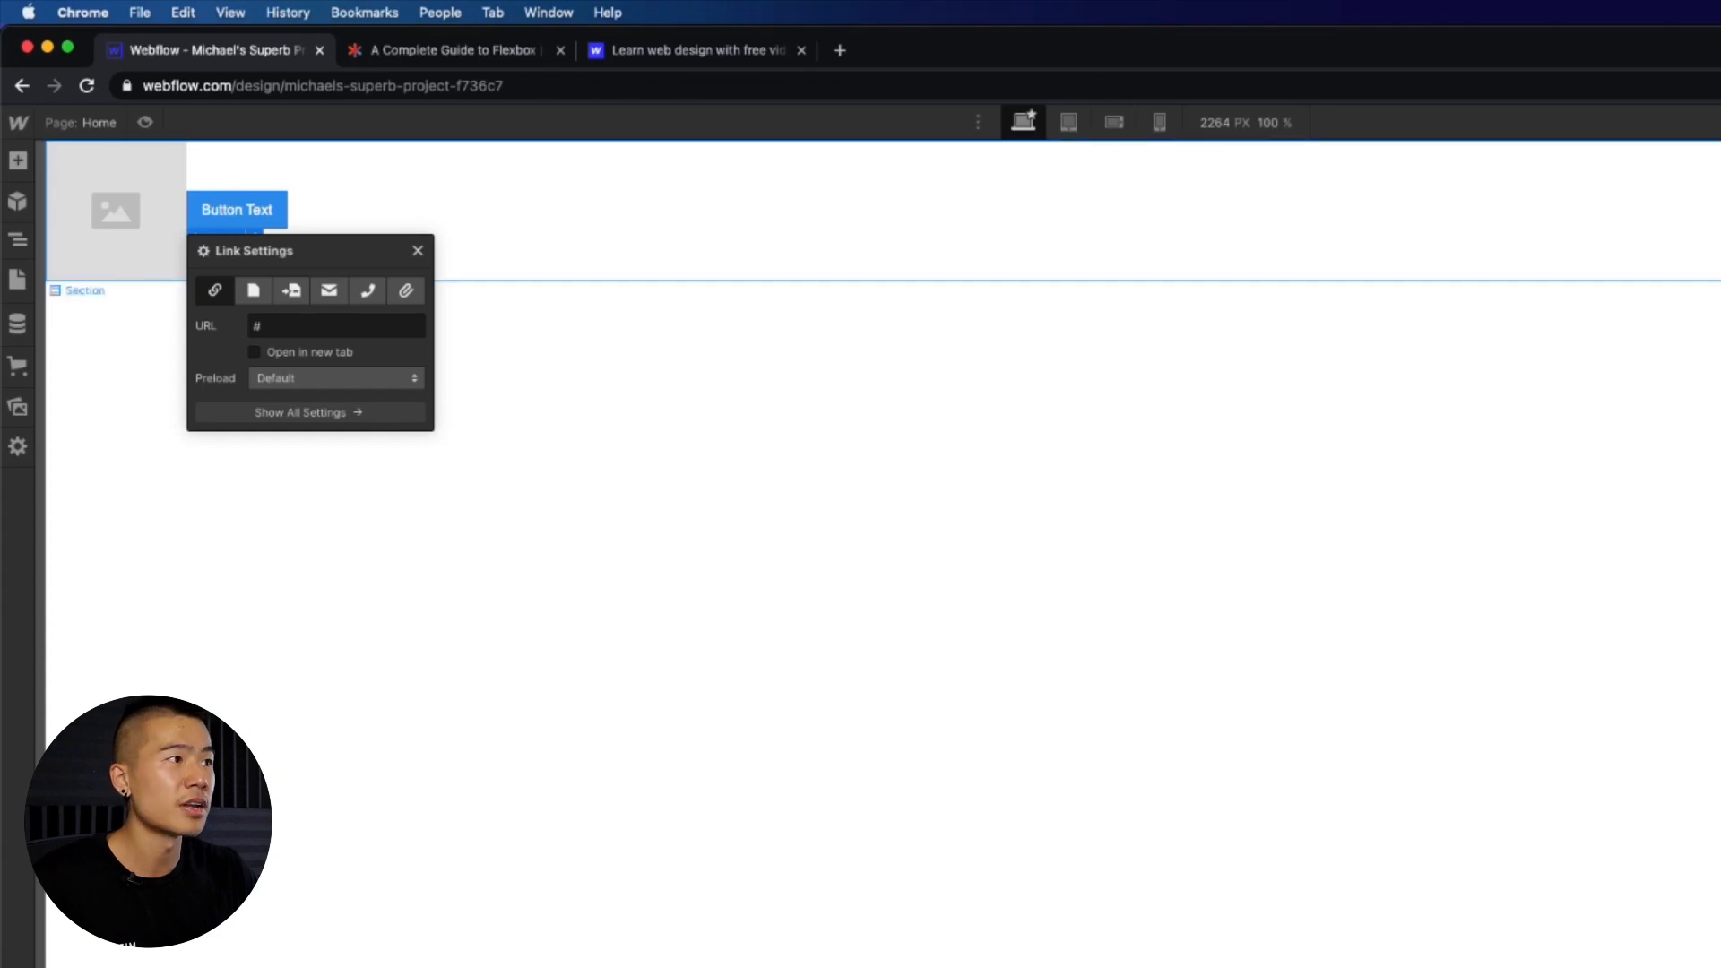
click(417, 251)
- Add a Text Link between the image and the button, then deselect it
click(18, 160)
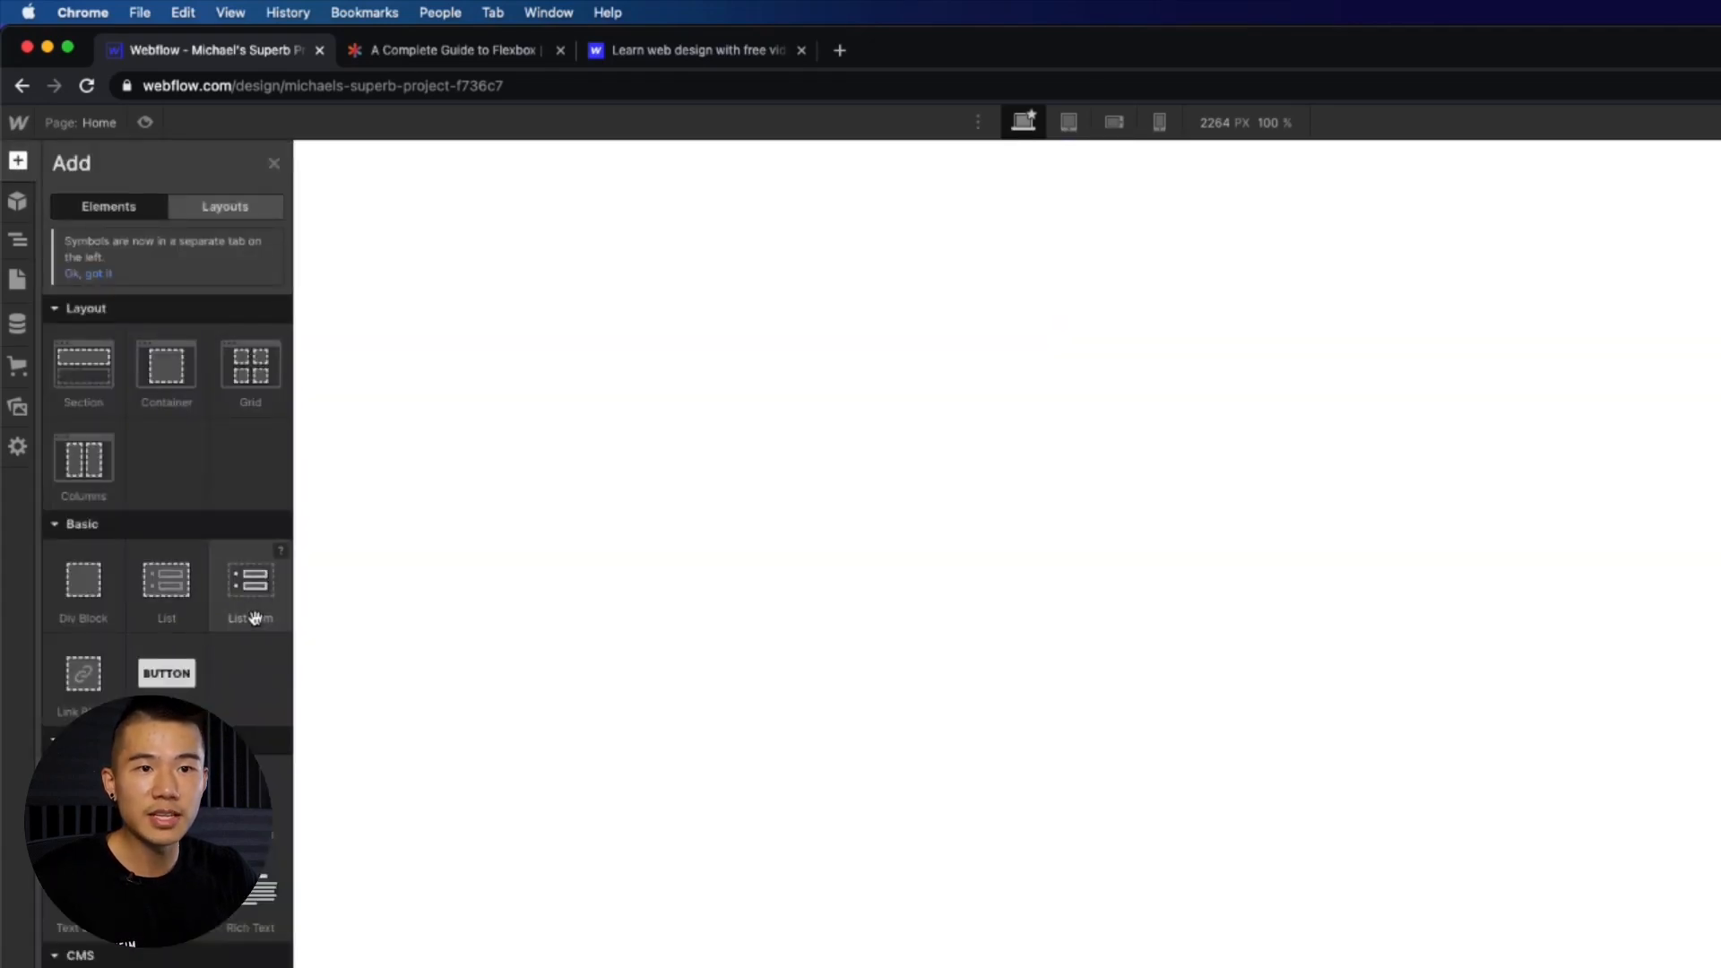
drag(250, 789, 190, 206)
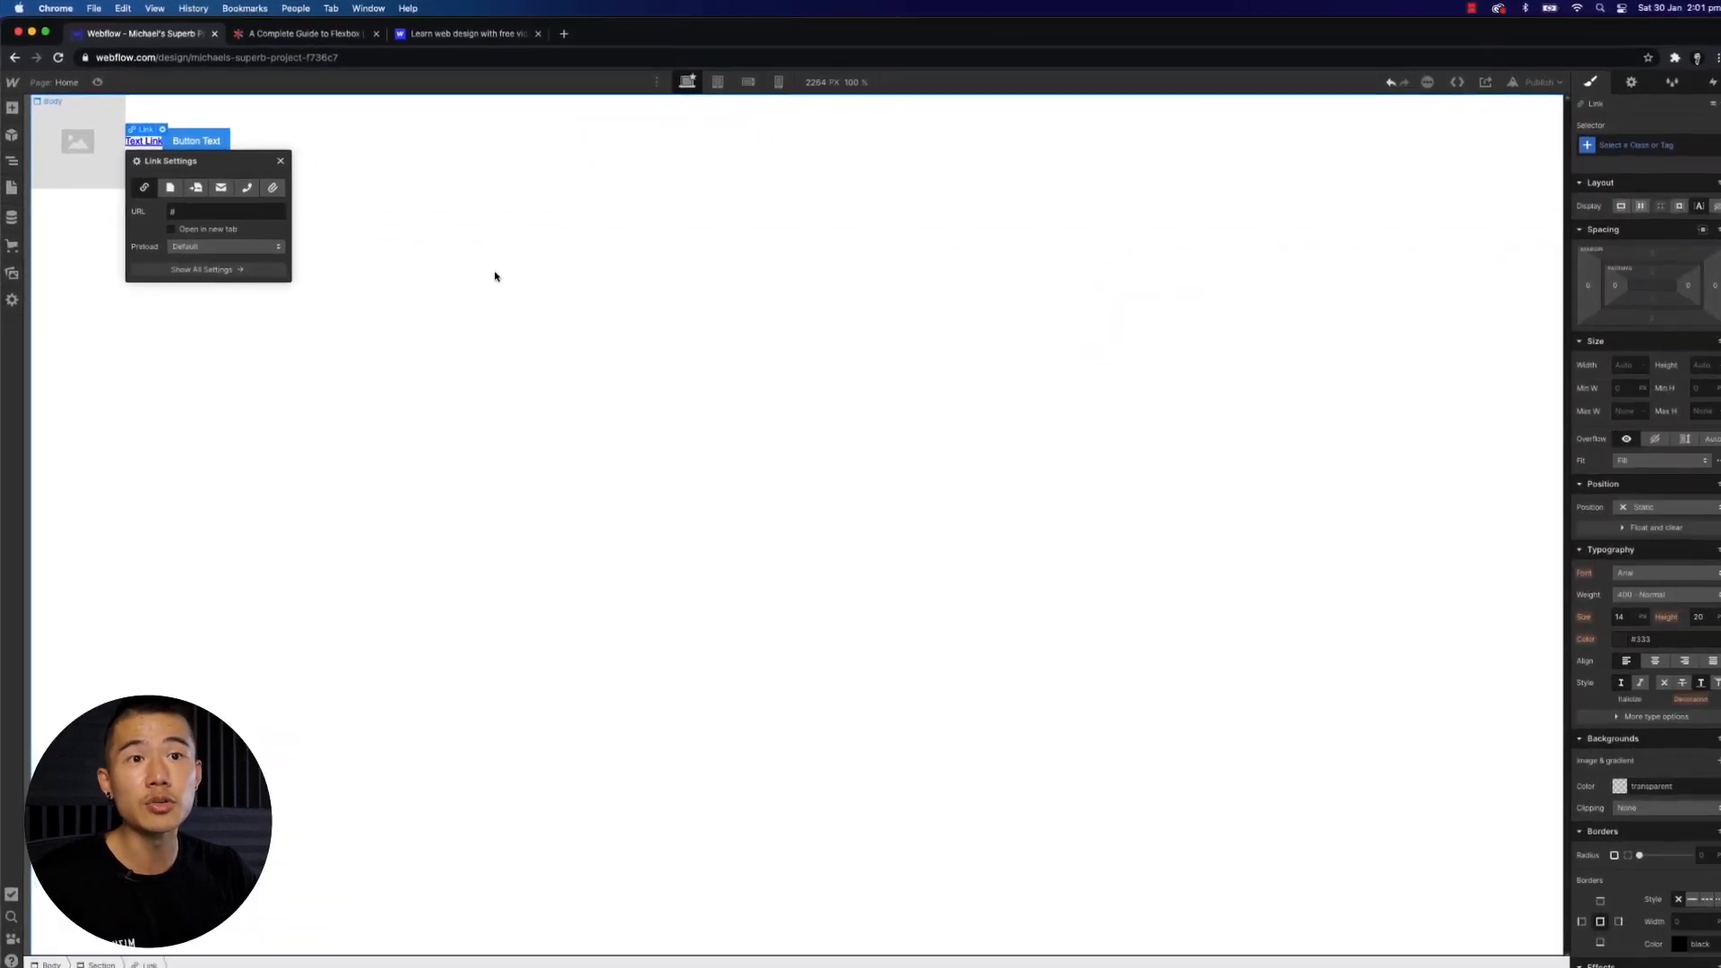
click(495, 276)
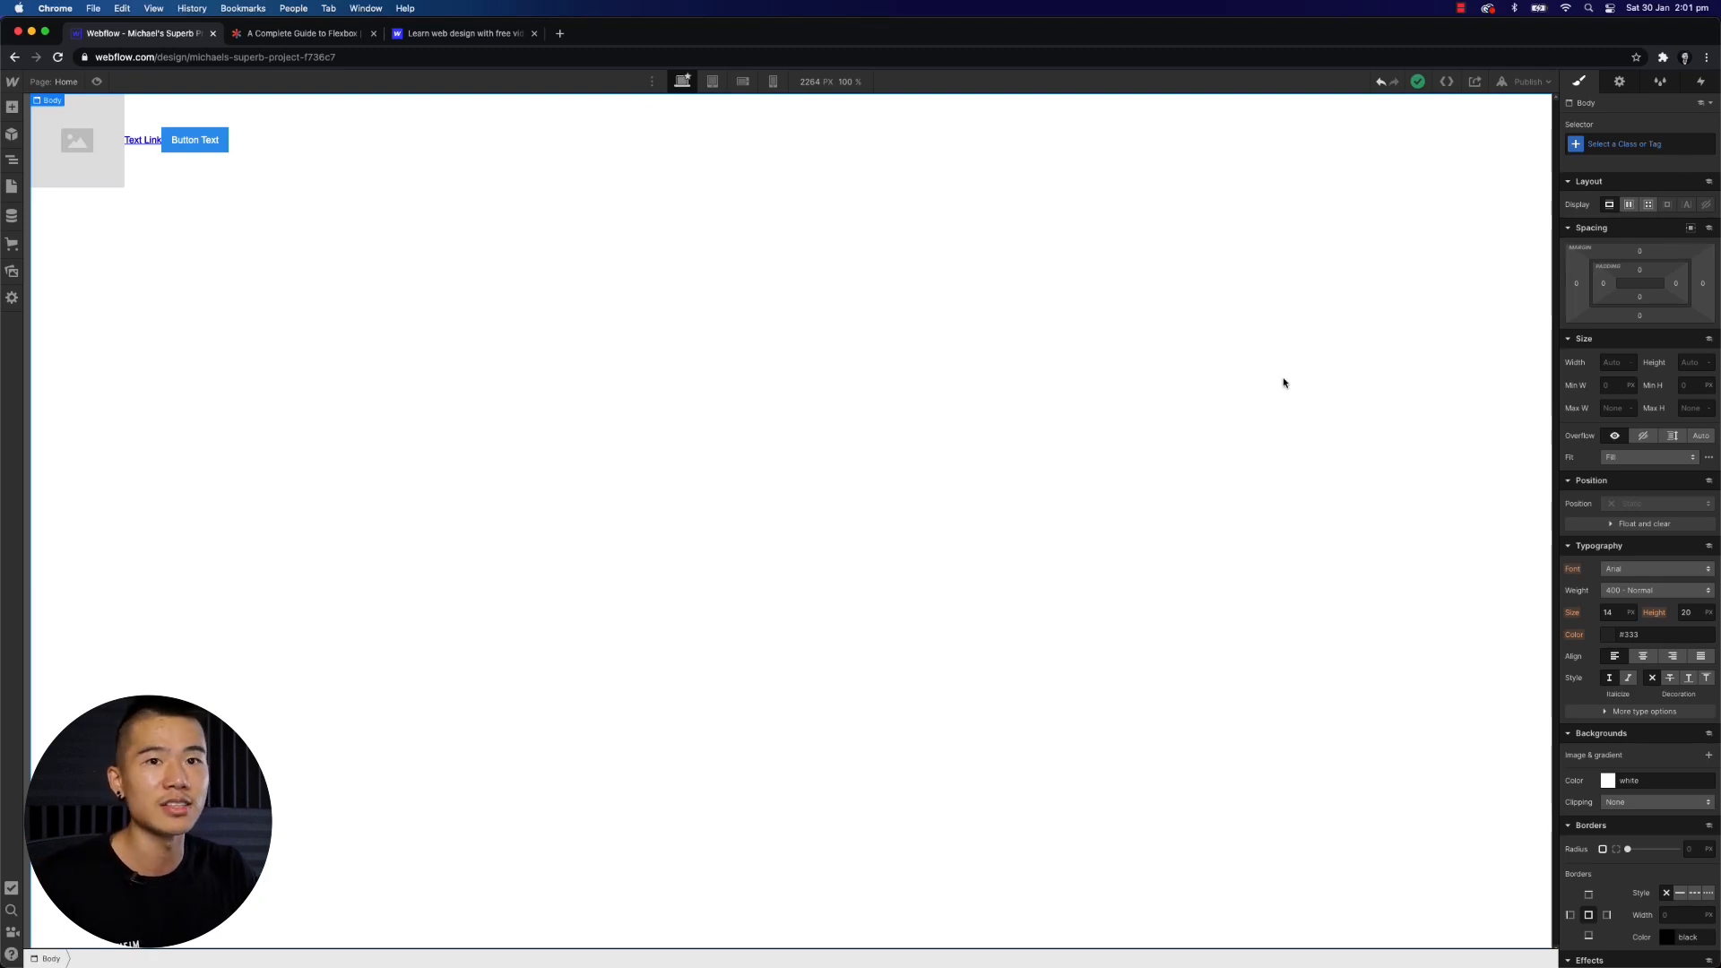
- Add the Sticky Nav prebuilt layout below the Section
key(a)
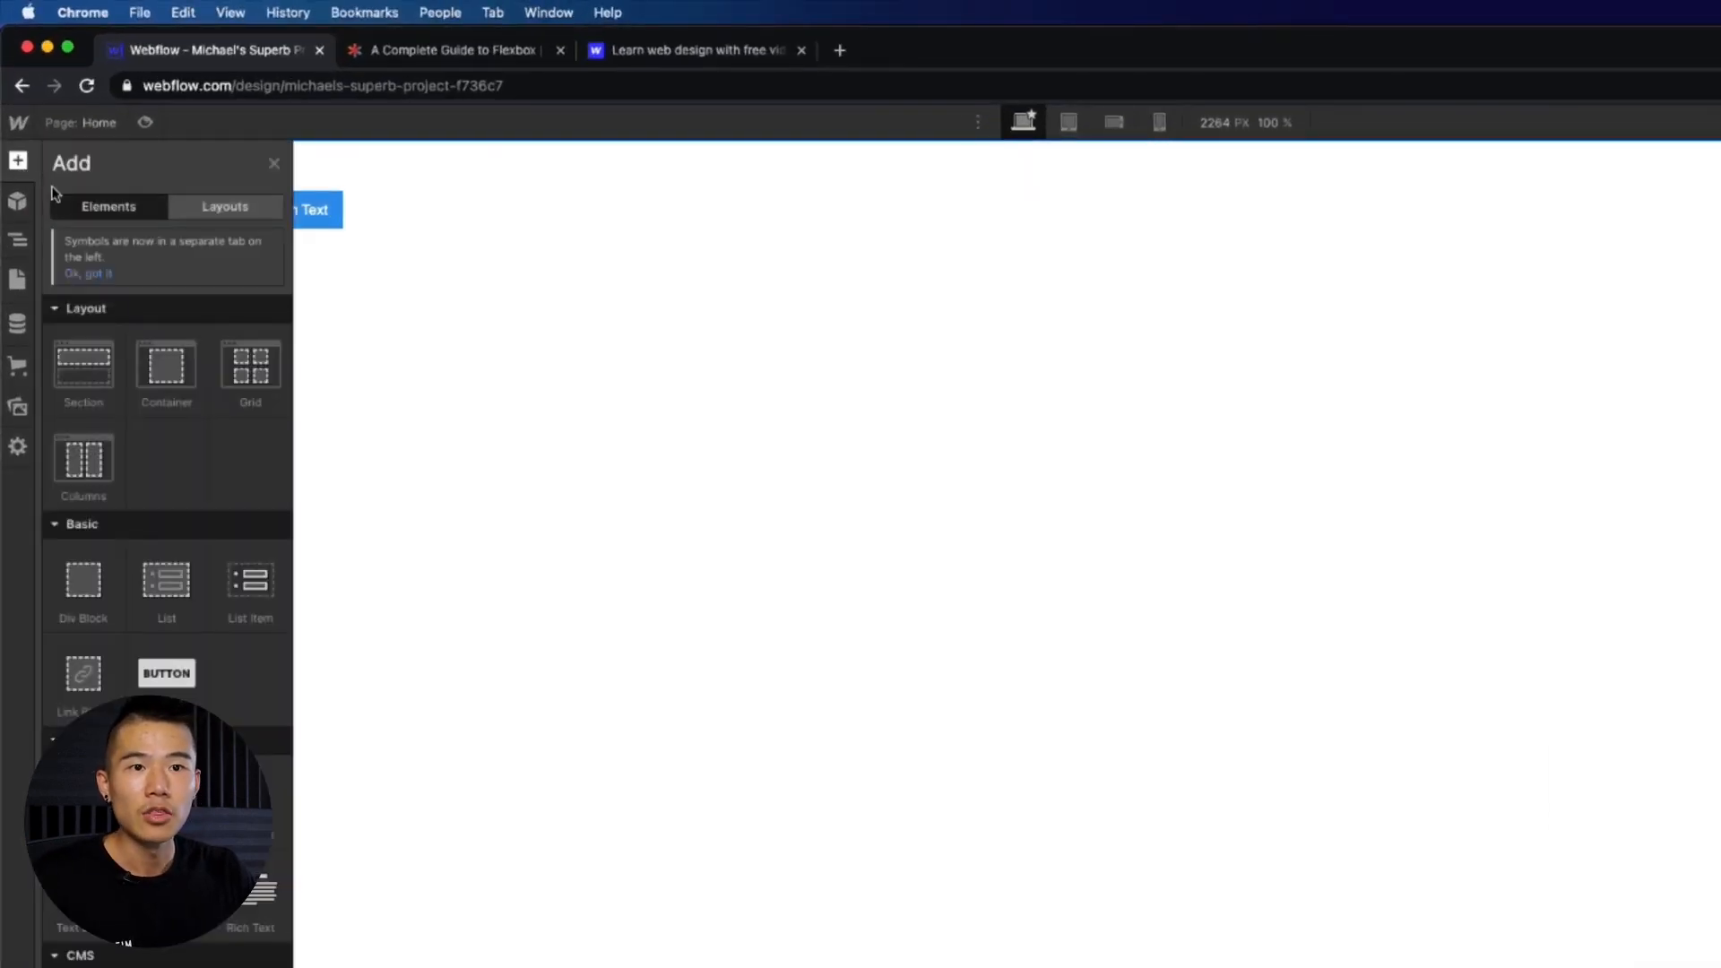
scroll(90, 354, down, 2)
scroll(90, 354, up, 2)
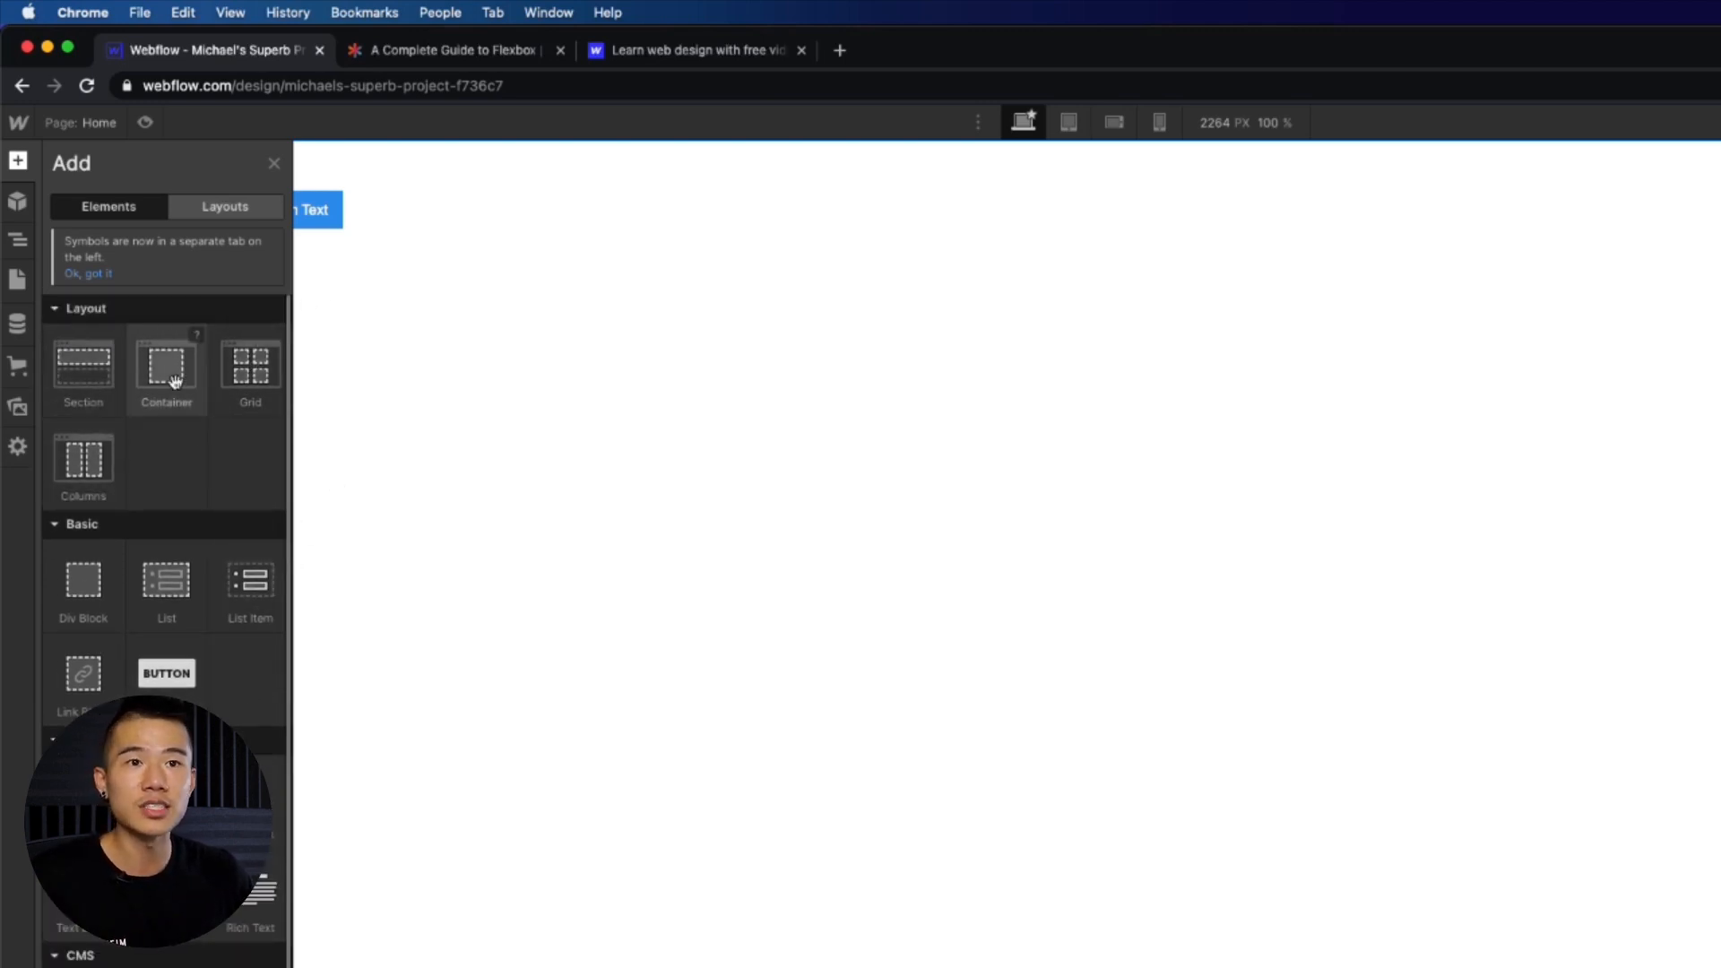
click(229, 208)
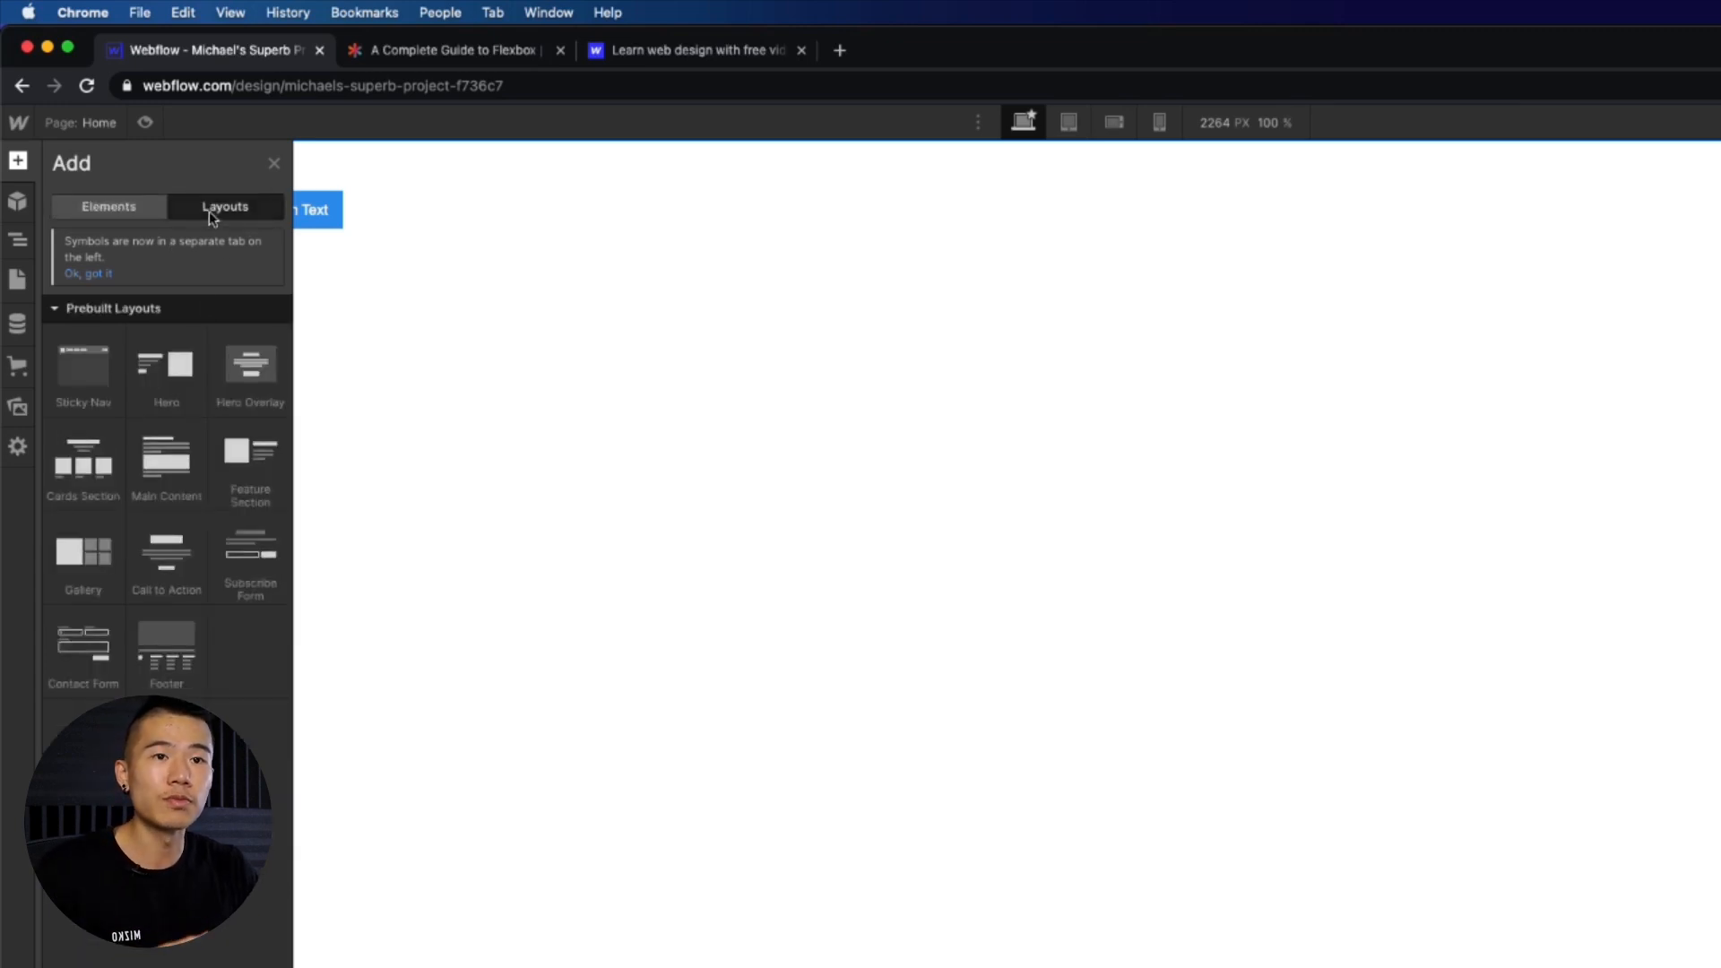
mouse_move(178, 469)
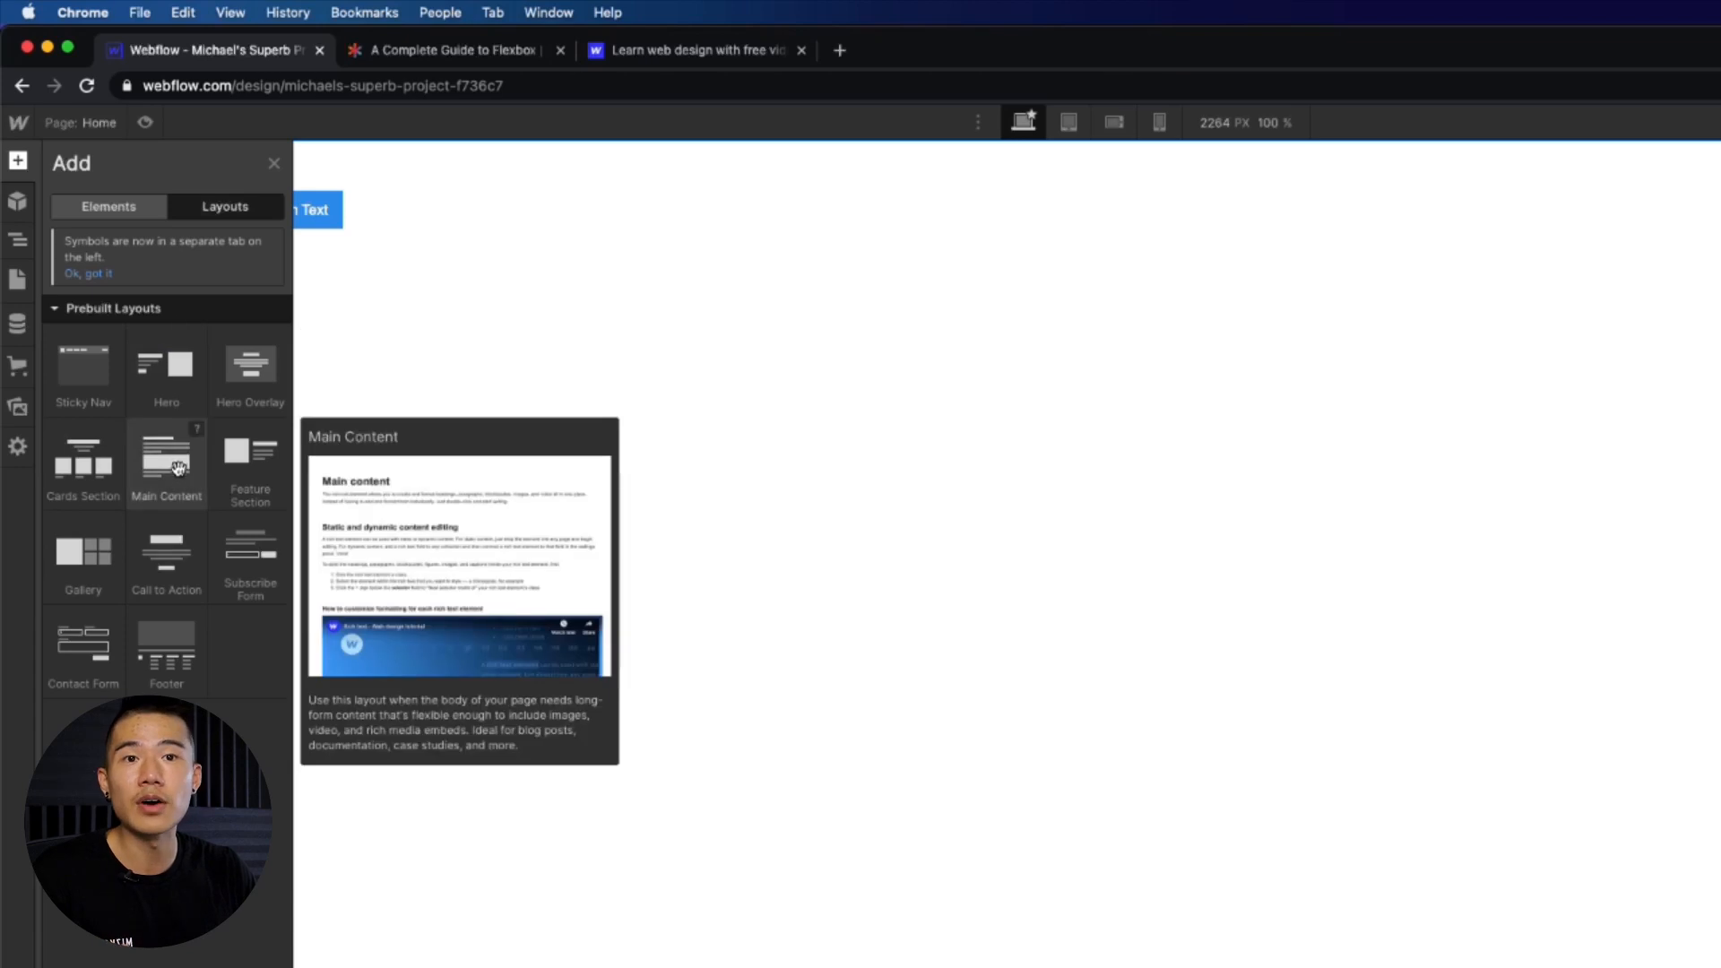
mouse_move(164, 383)
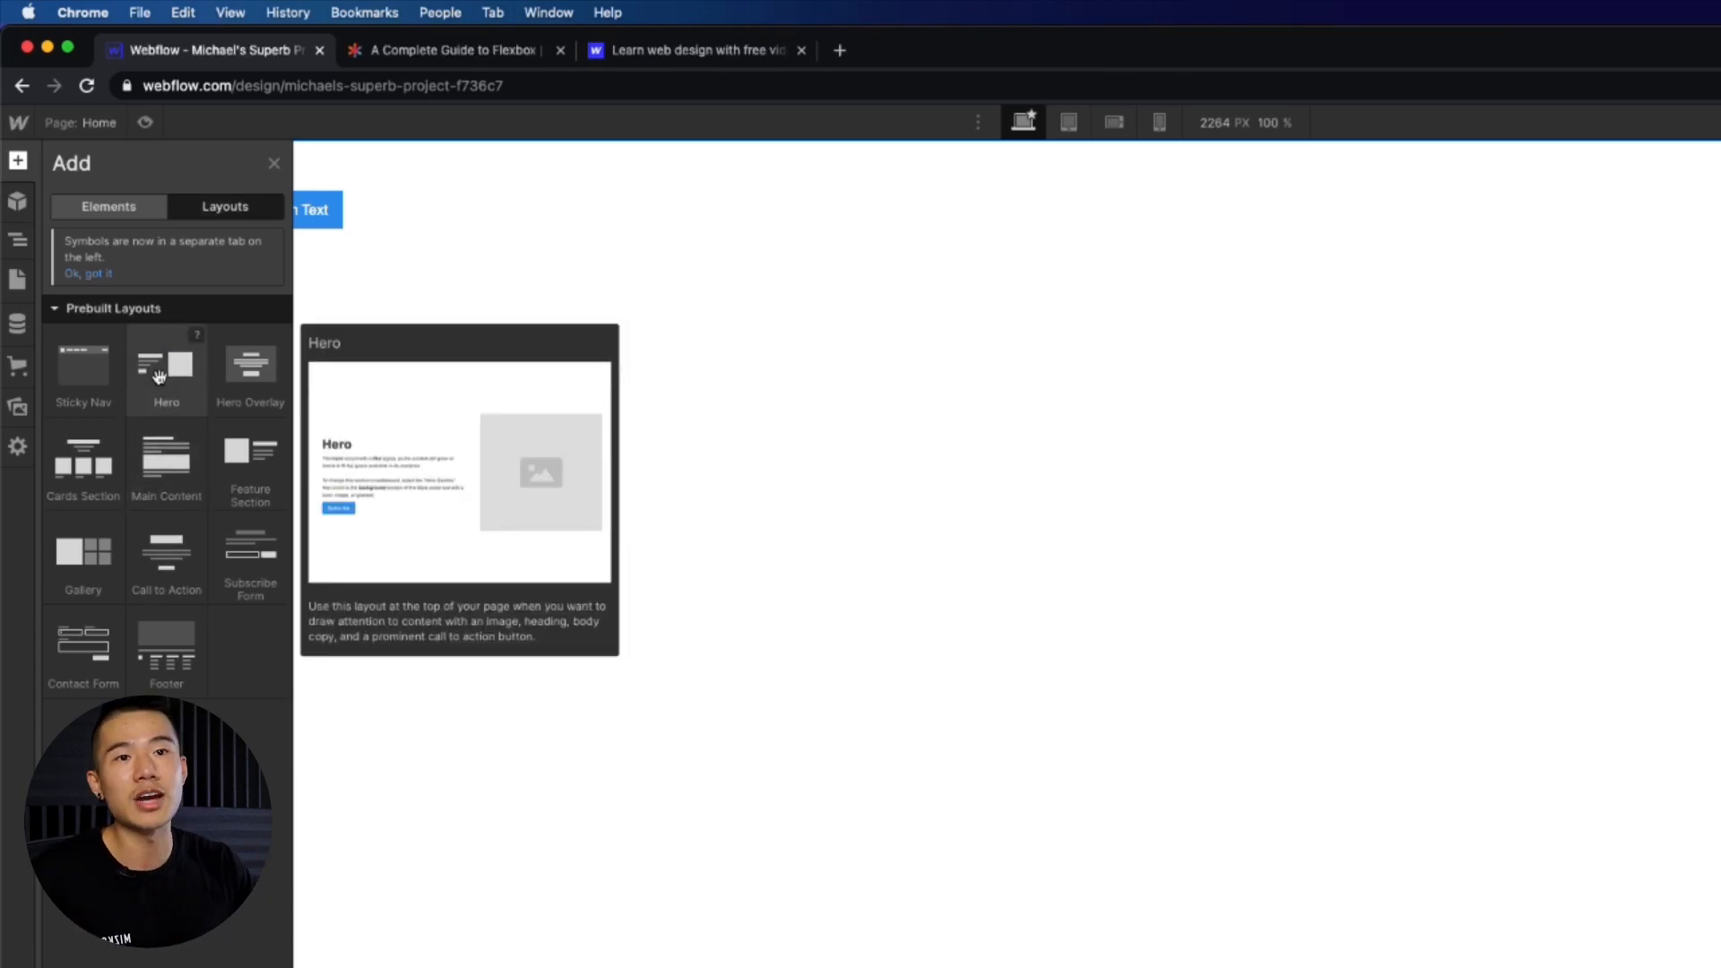
mouse_move(89, 381)
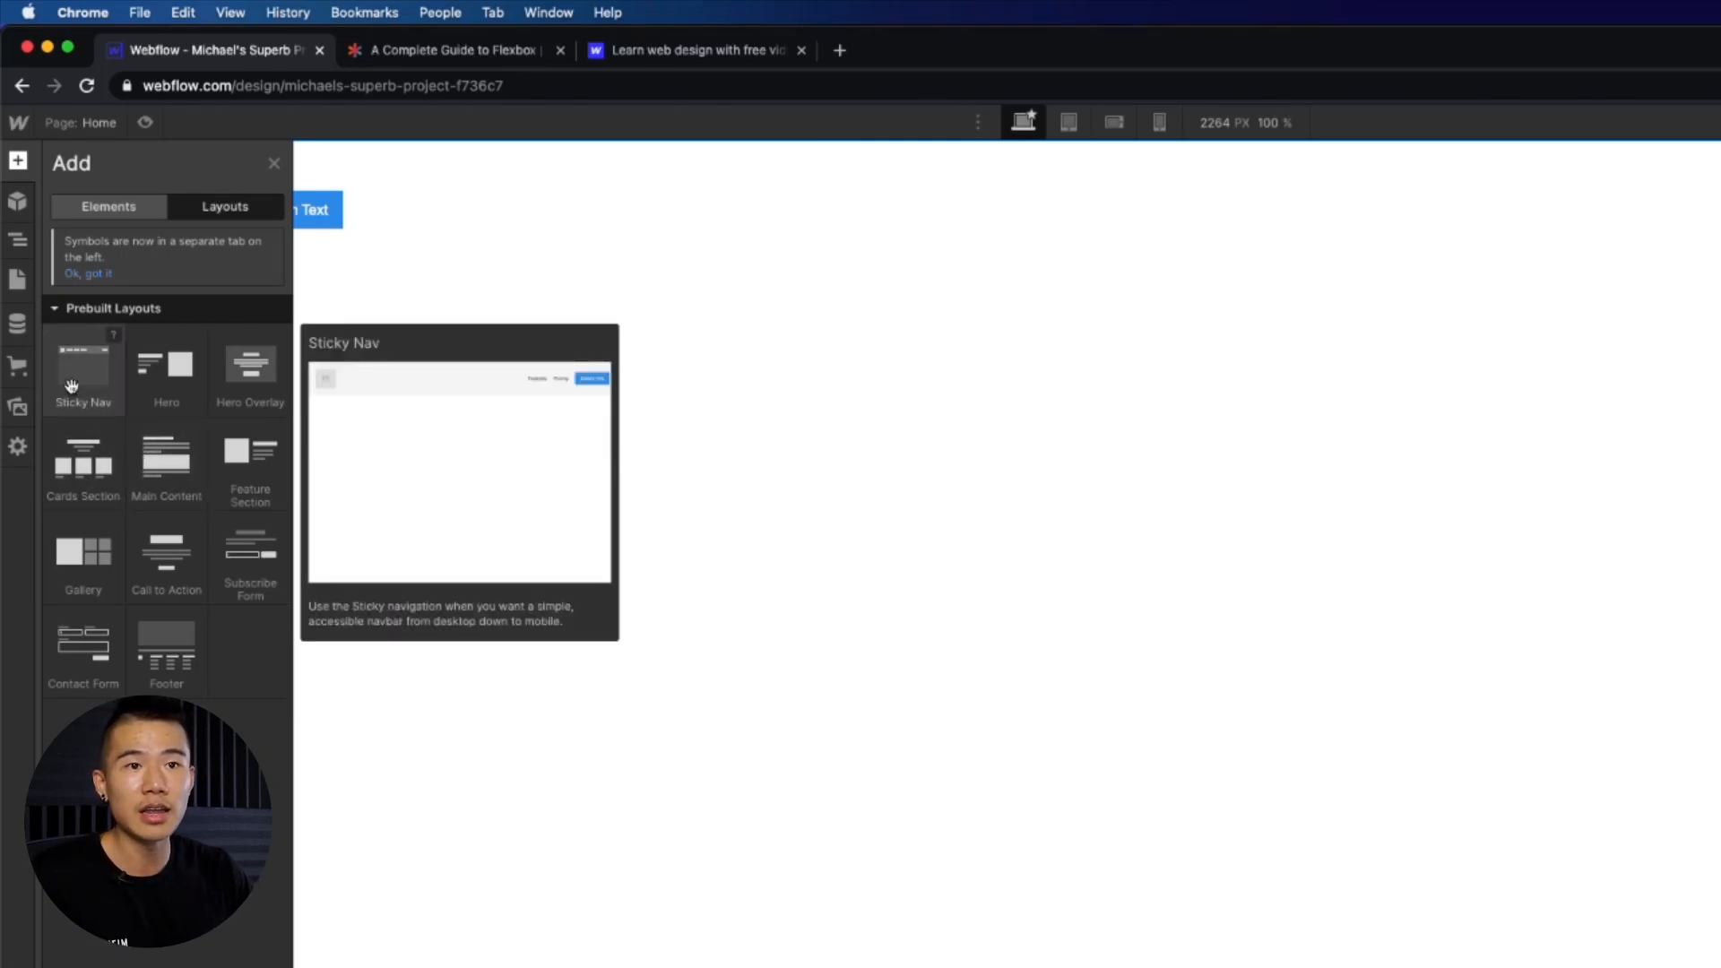
drag(72, 385, 618, 403)
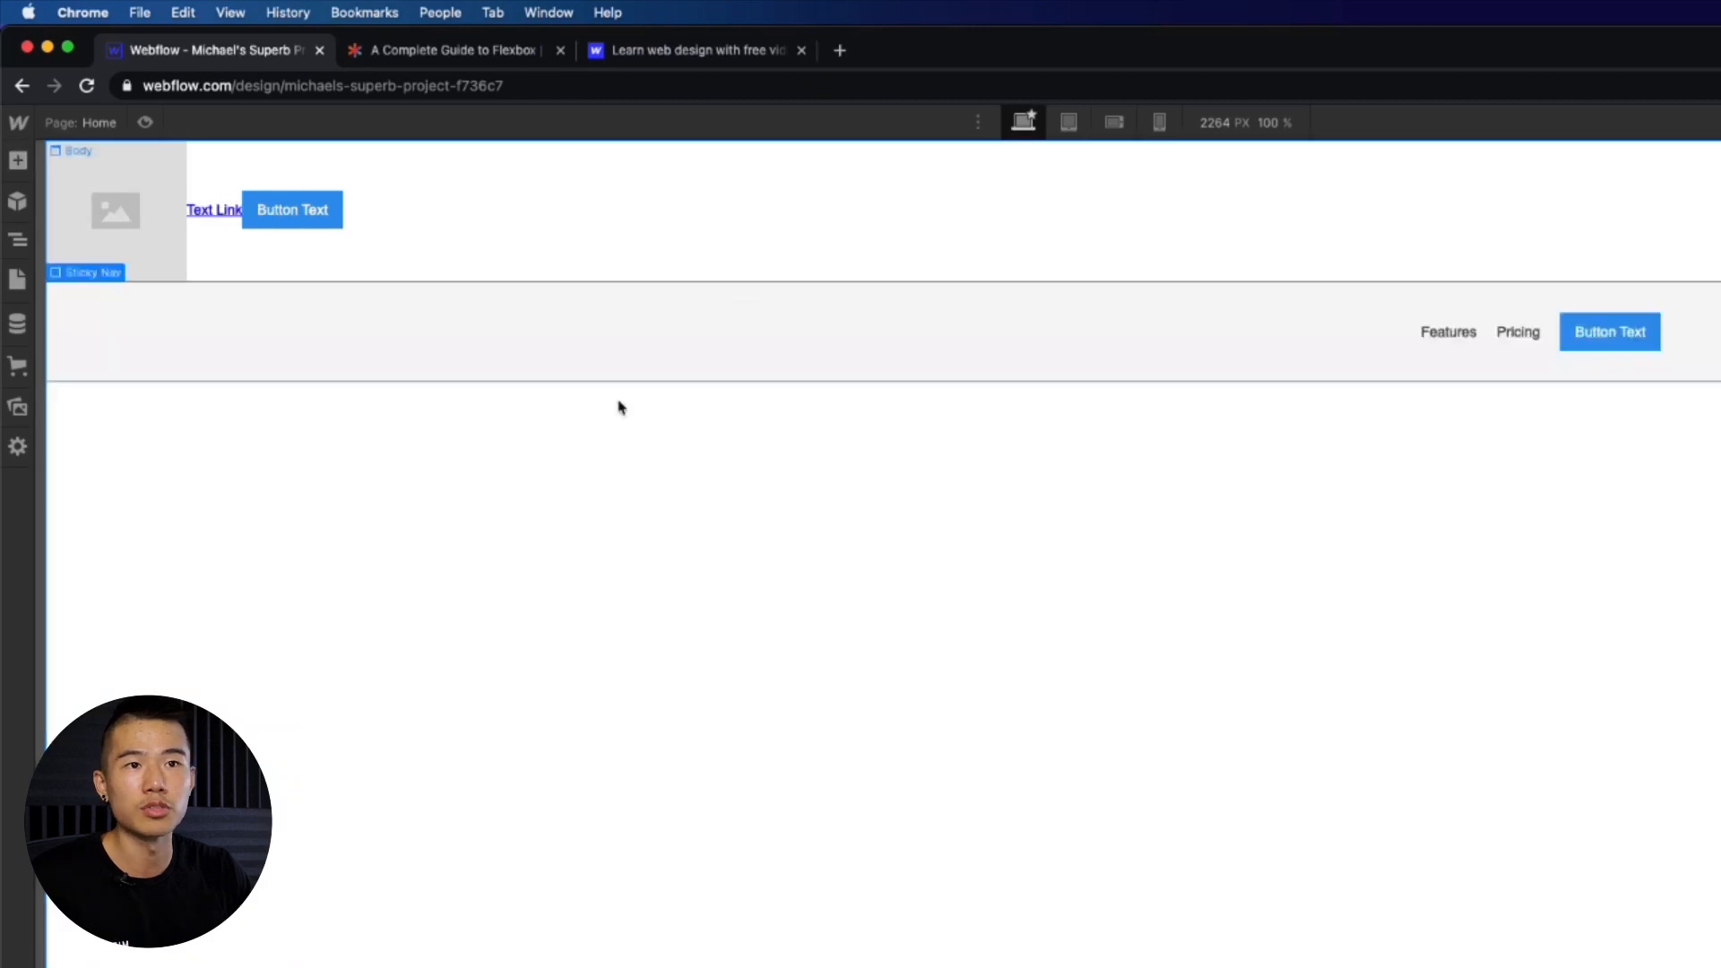
- Delete the original Section containing the image, text link and button
click(635, 237)
key(Delete)
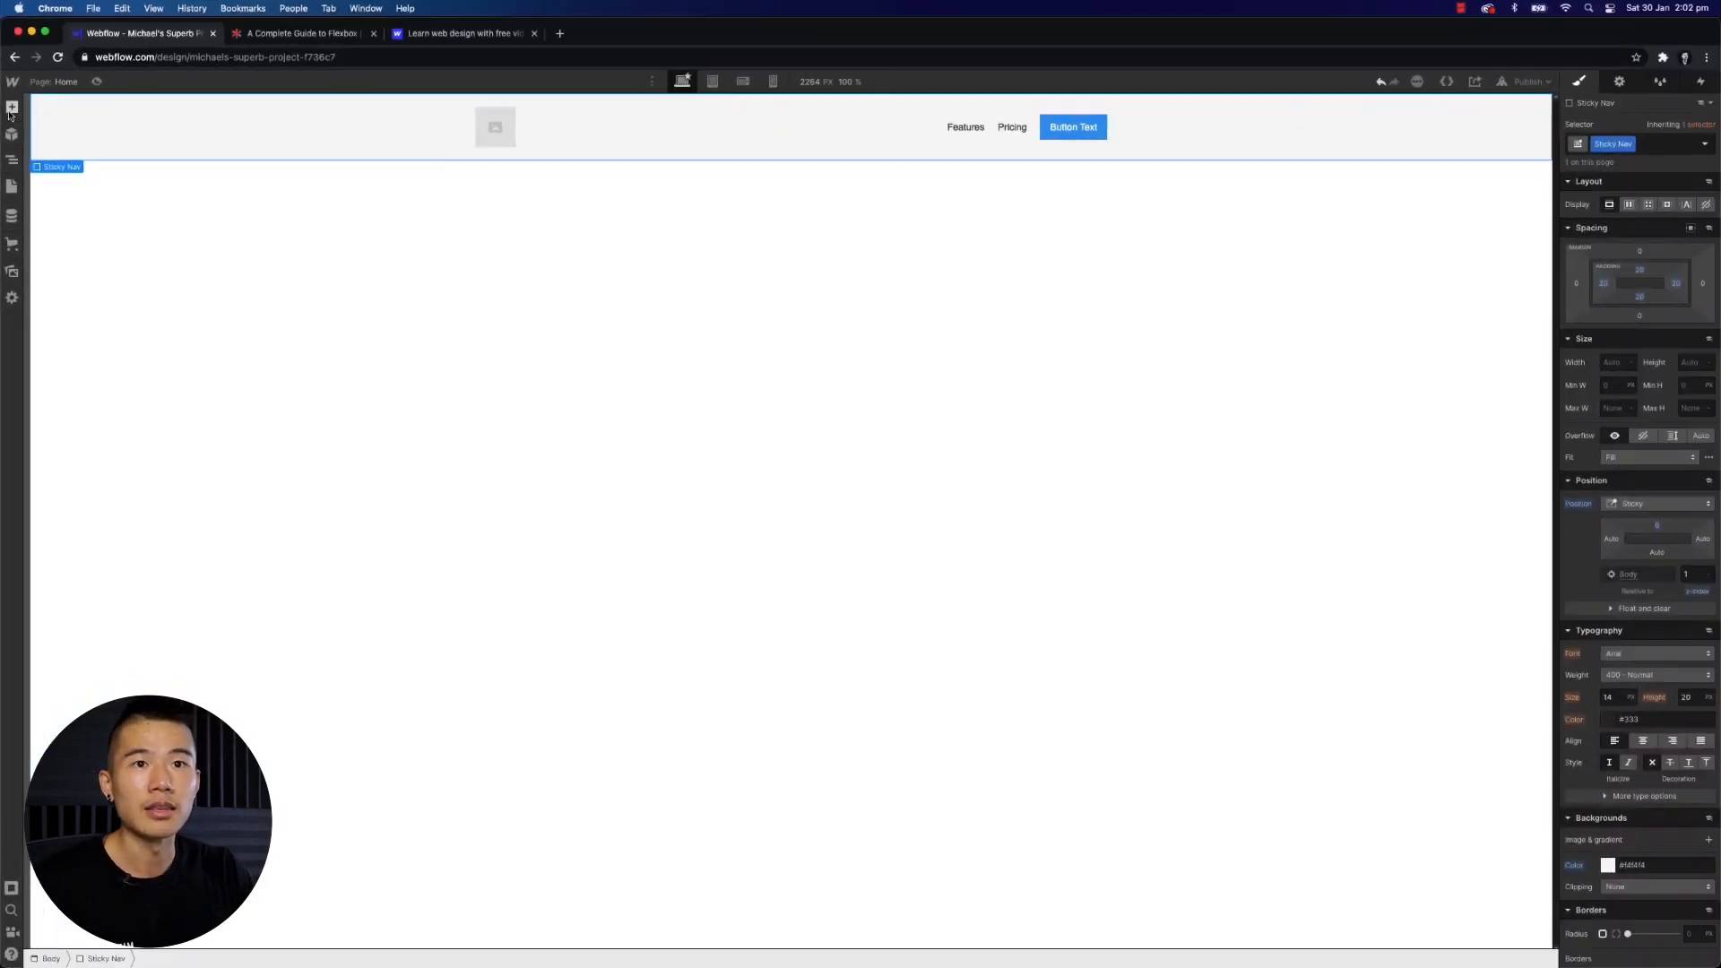
- Add the Main Content prebuilt layout below the Sticky Nav
click(11, 107)
click(152, 139)
drag(111, 309, 502, 318)
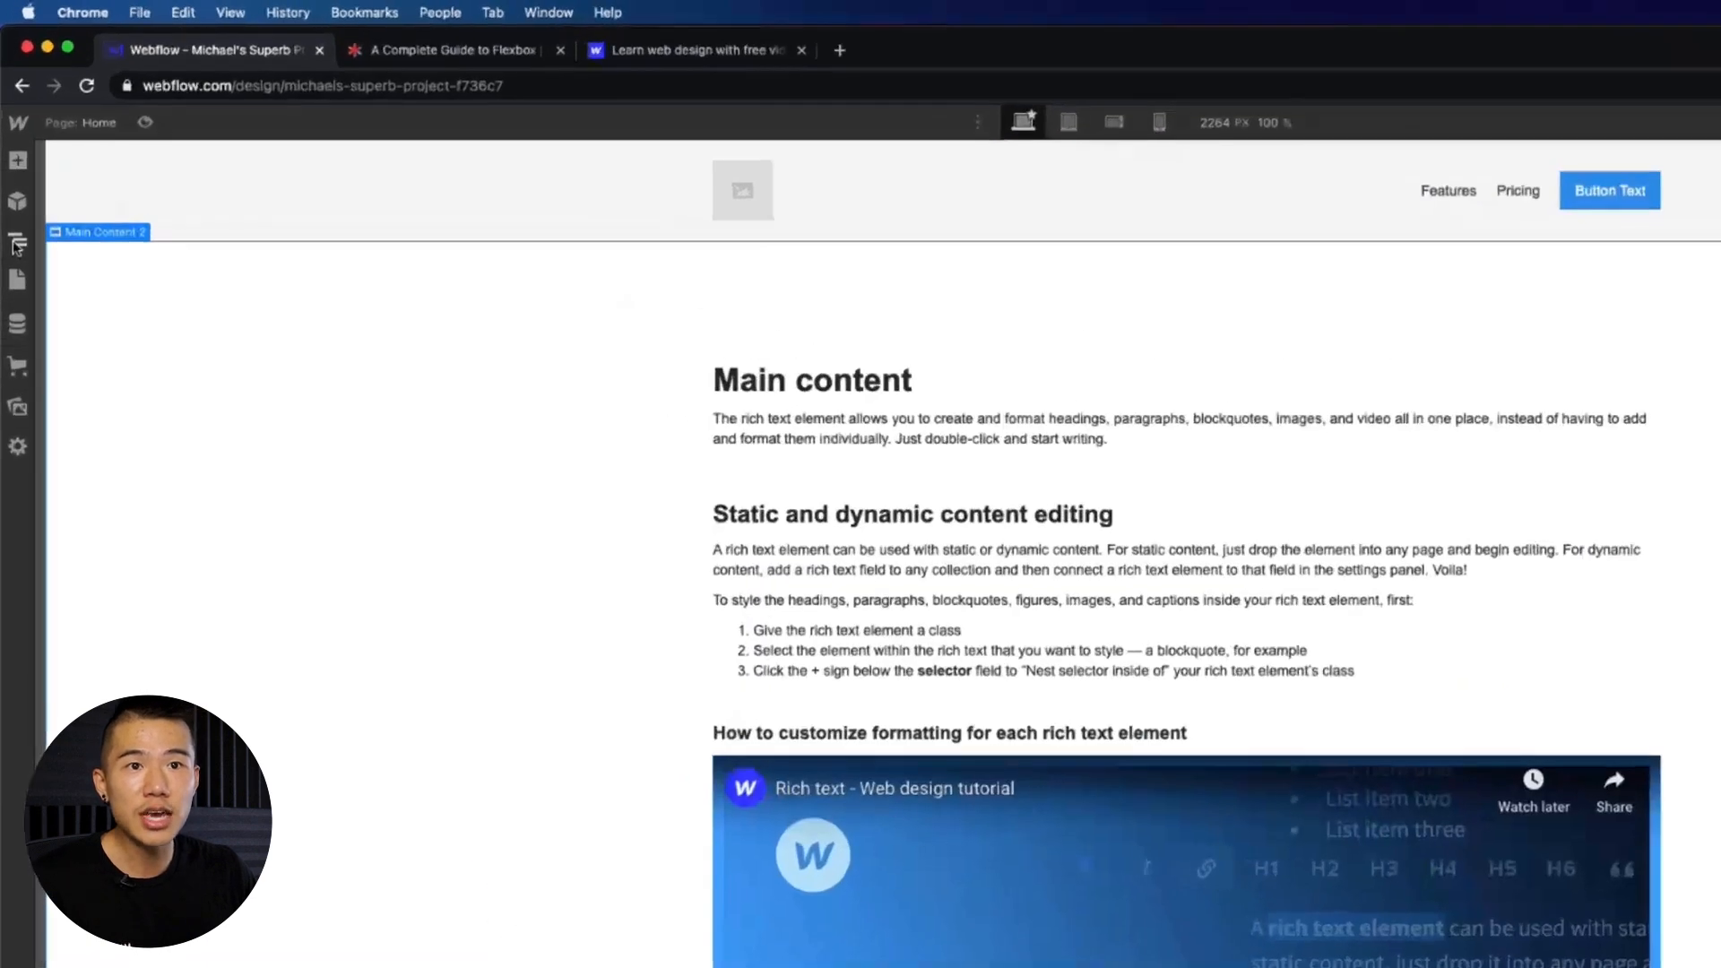
- Expand the Sticky Nav and Main Content 2 element trees in the Navigator to inspect their structure
click(13, 162)
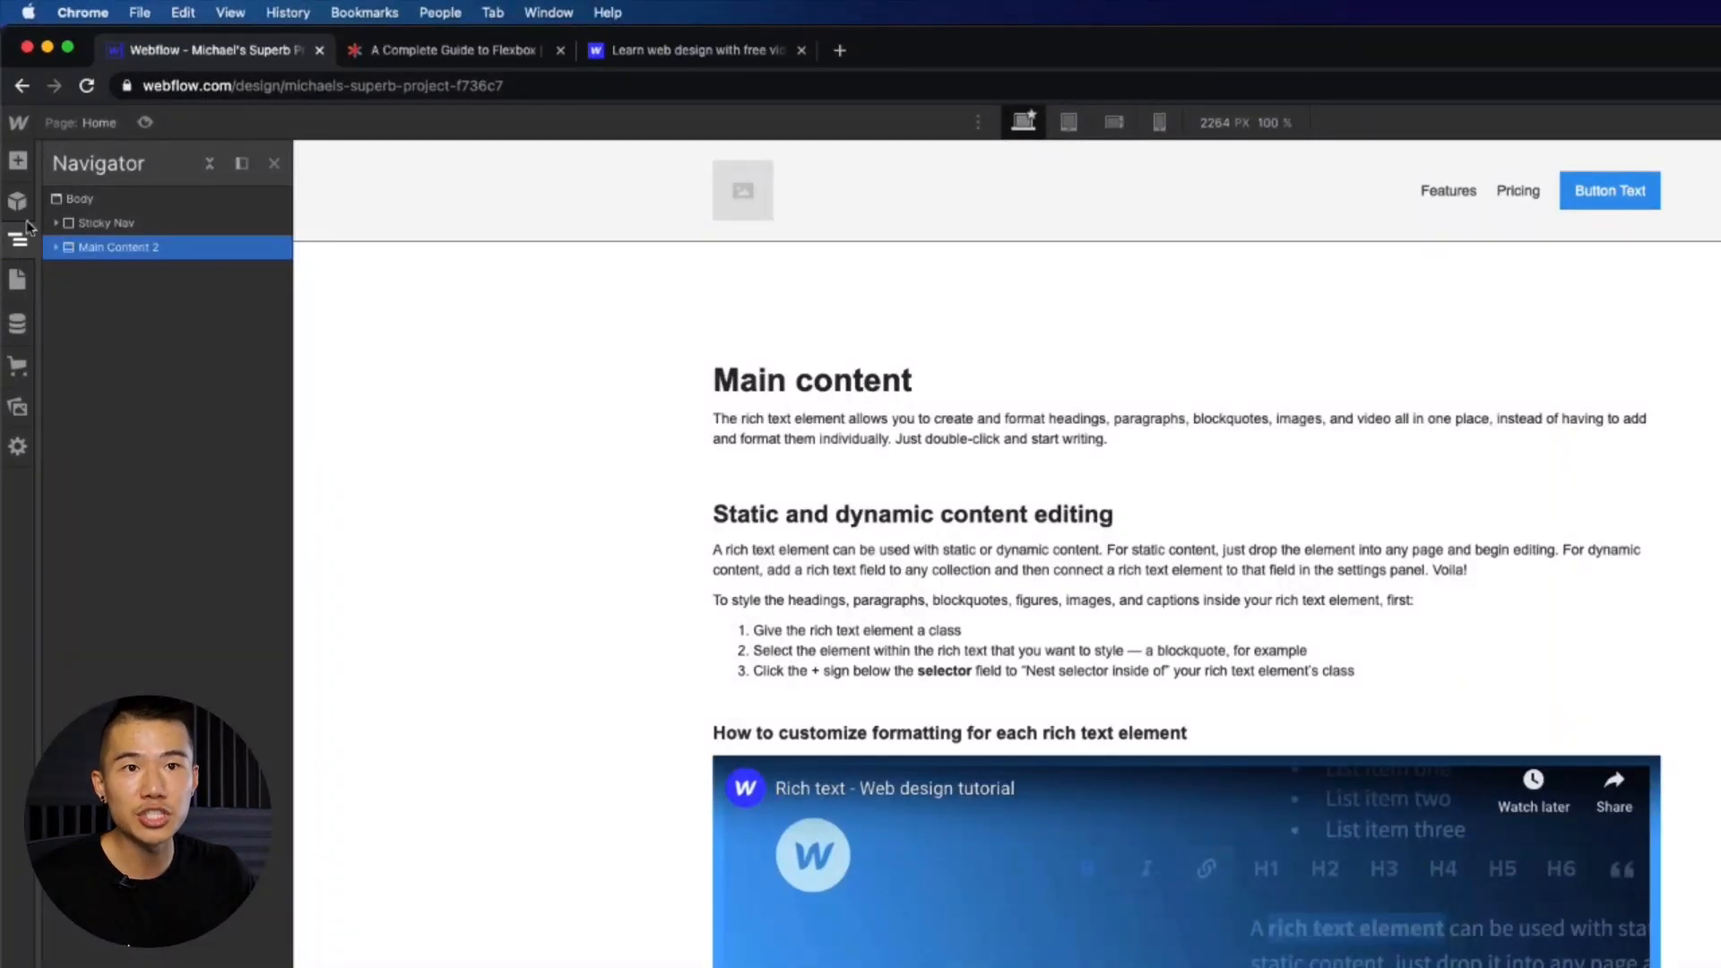
click(55, 222)
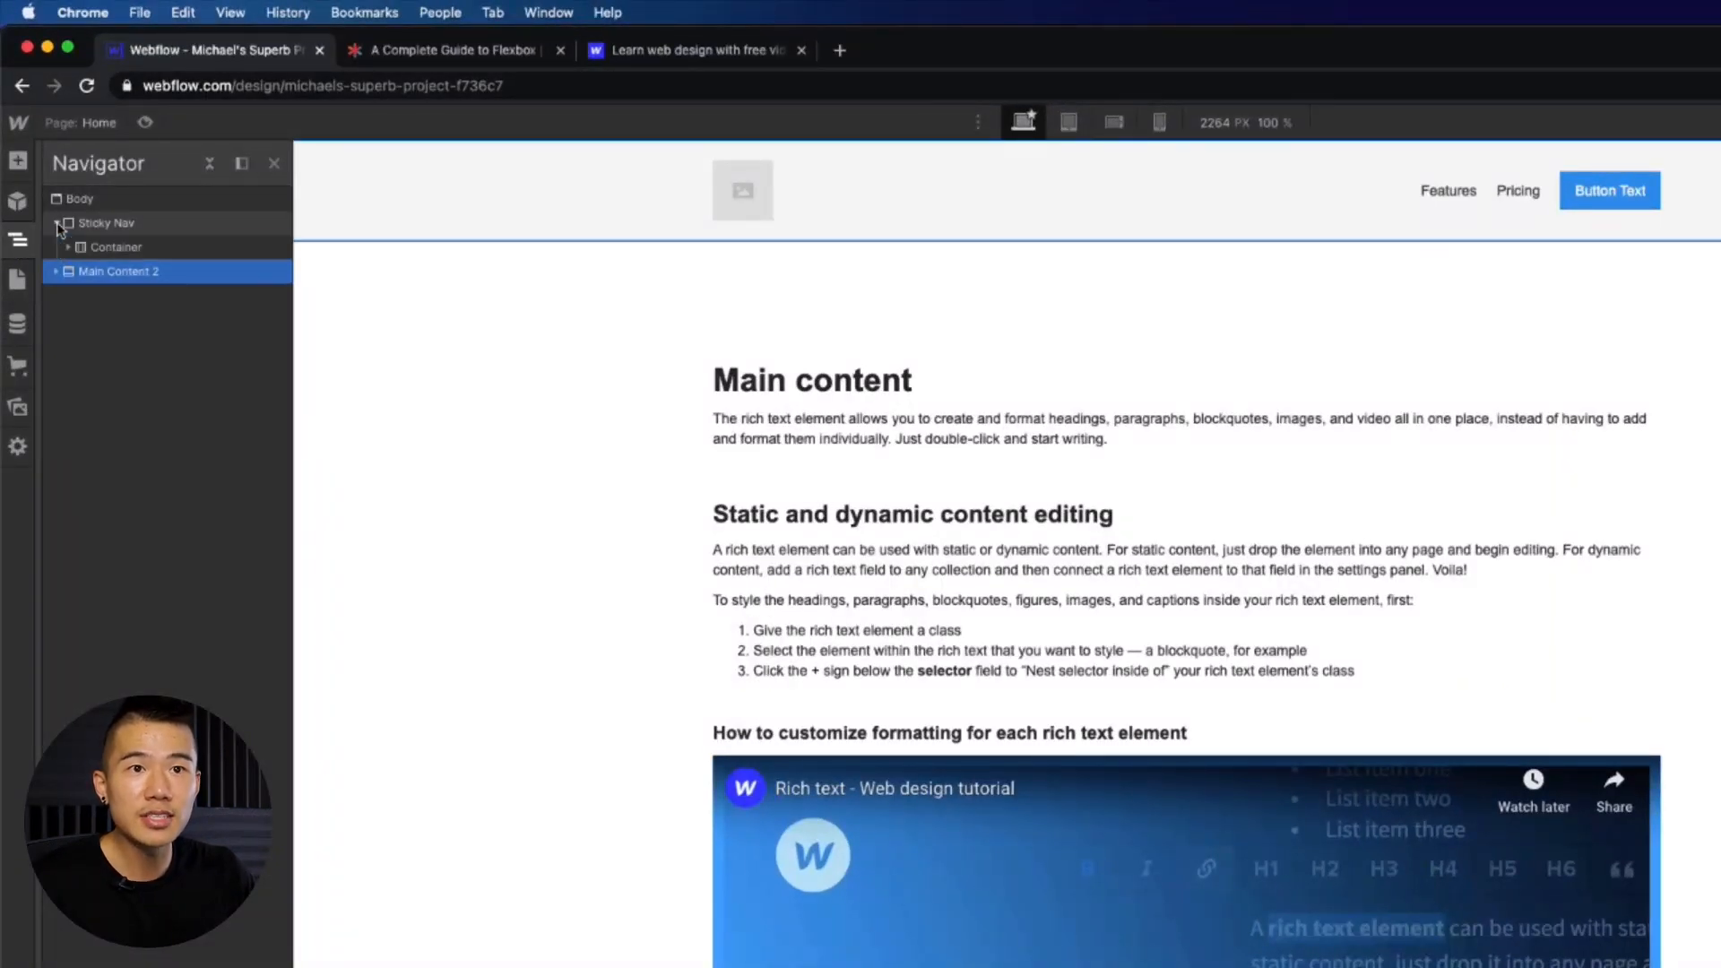
click(57, 272)
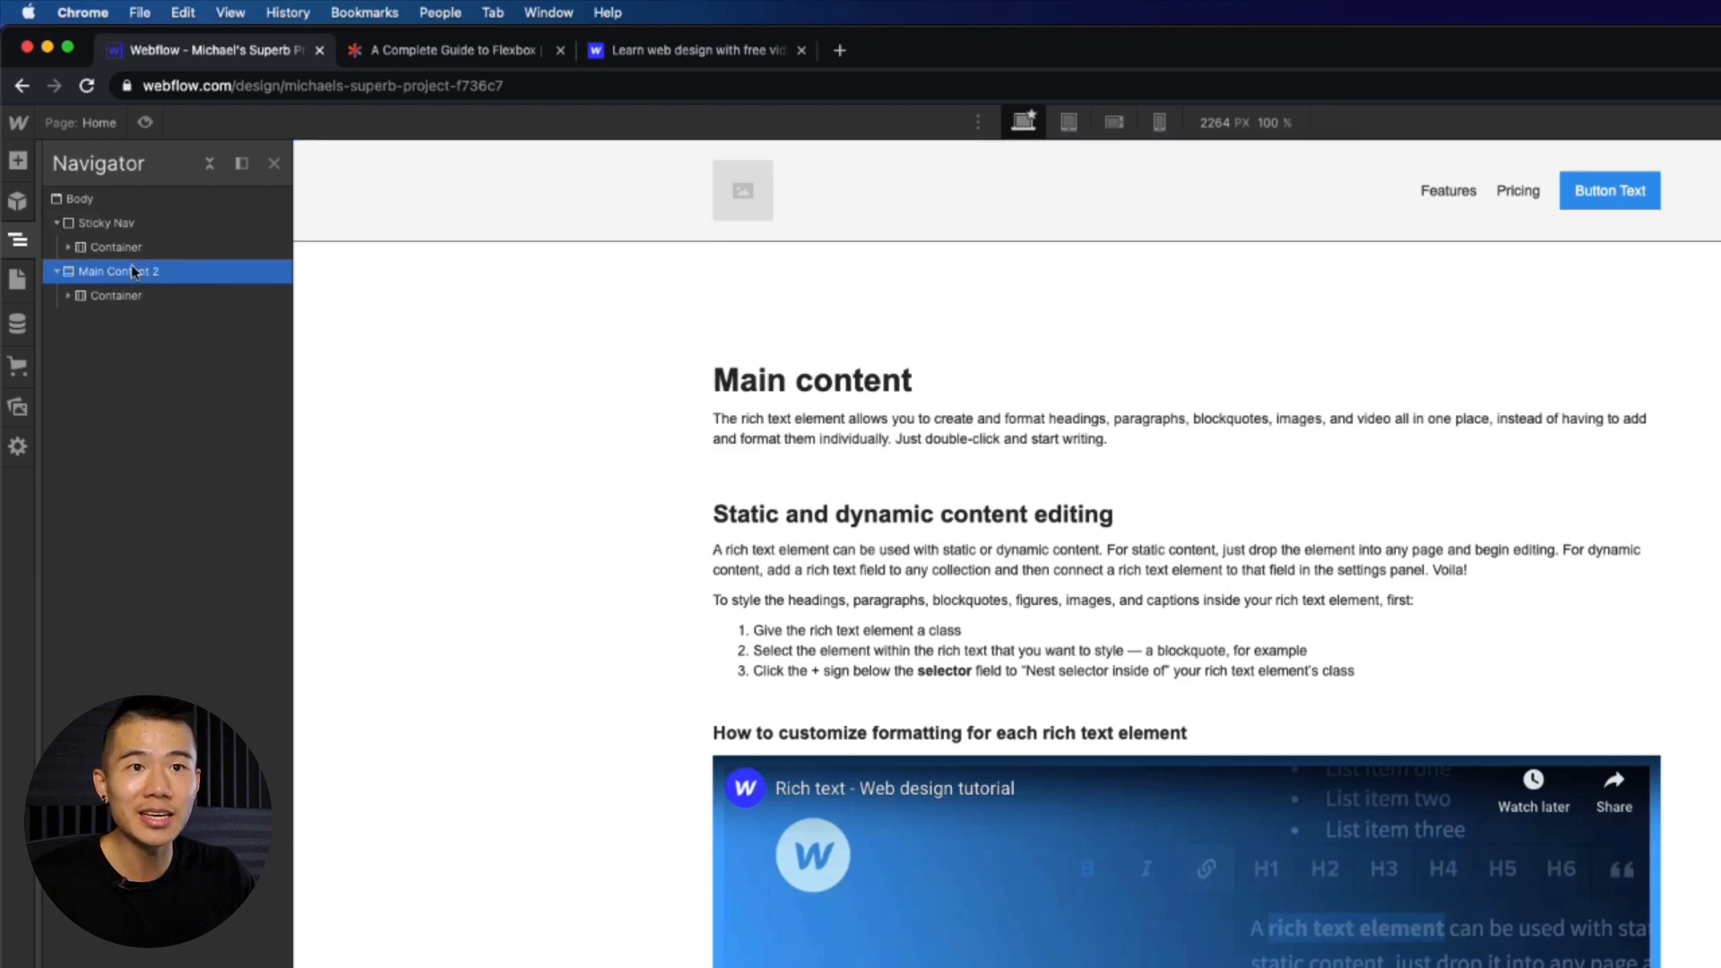
click(68, 247)
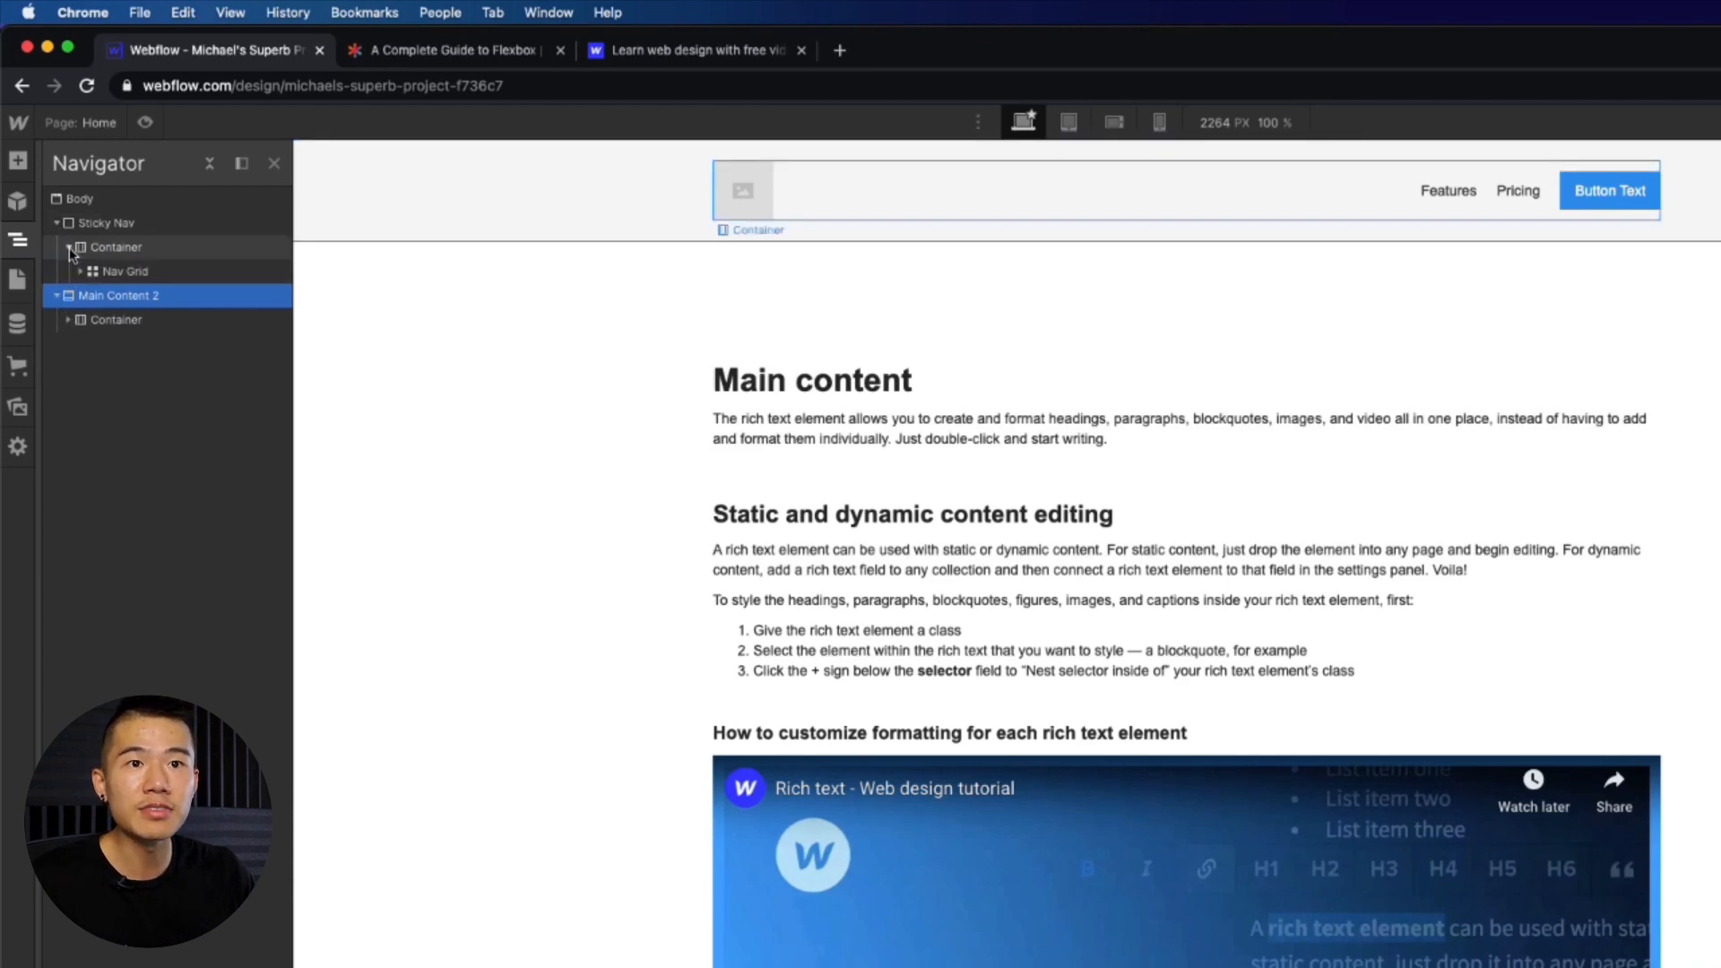
click(71, 322)
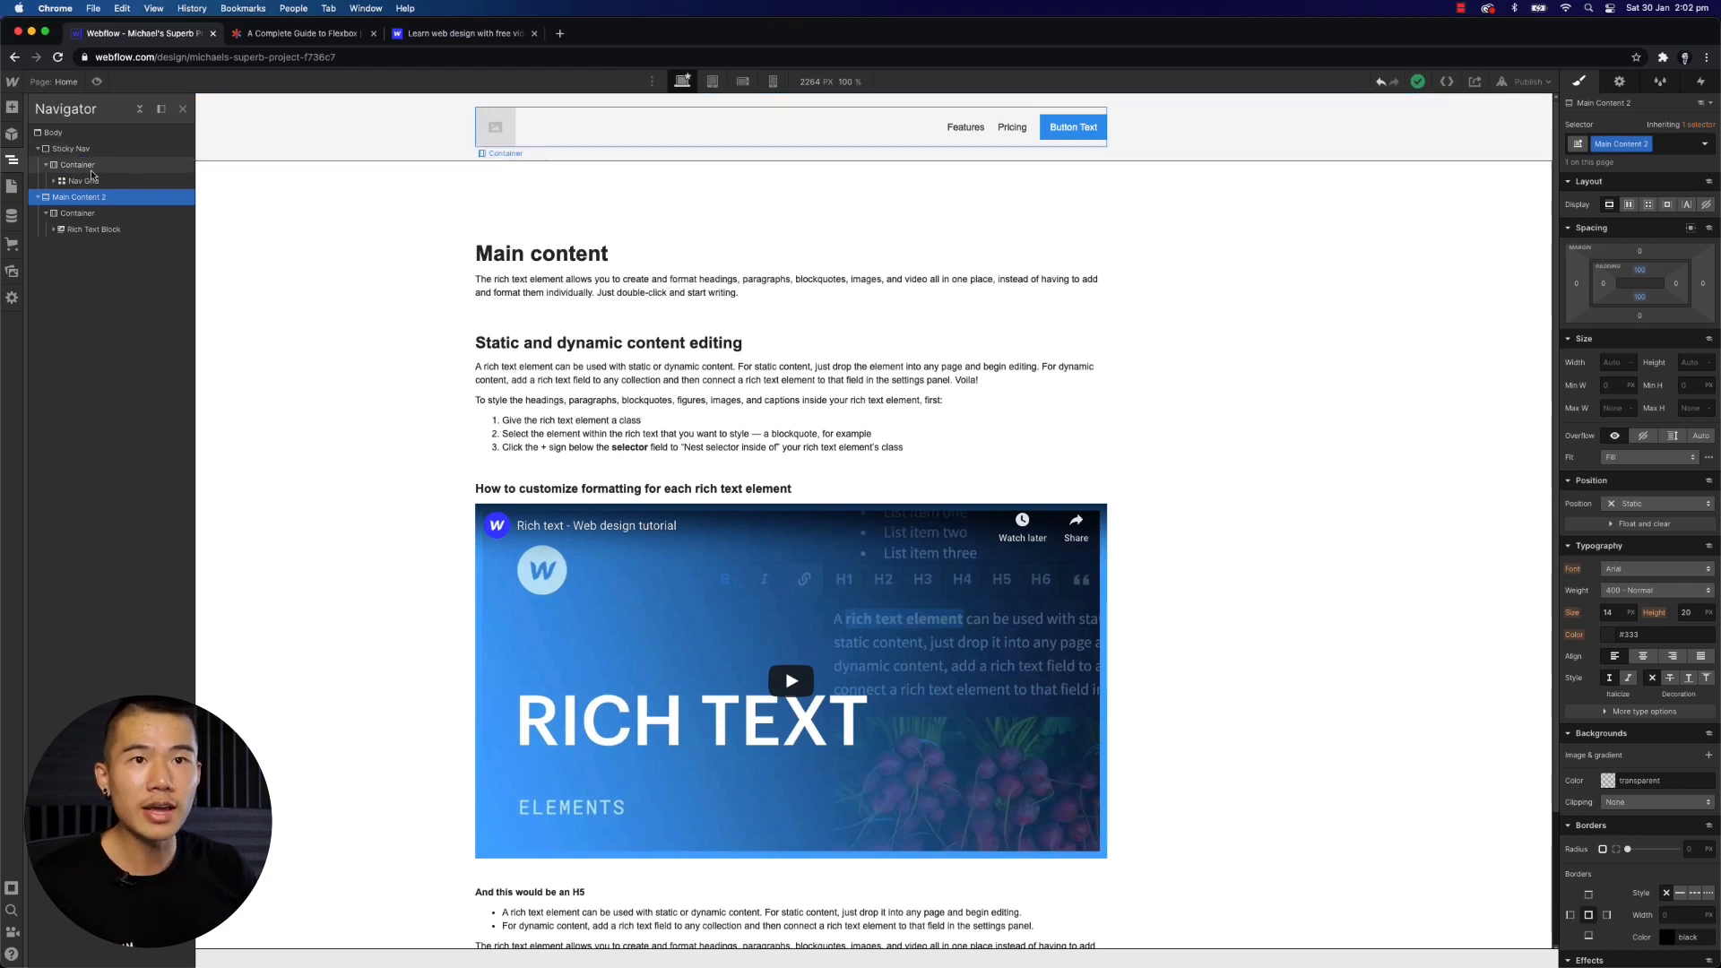
- Browse the prebuilt layouts in the Add panel
click(11, 107)
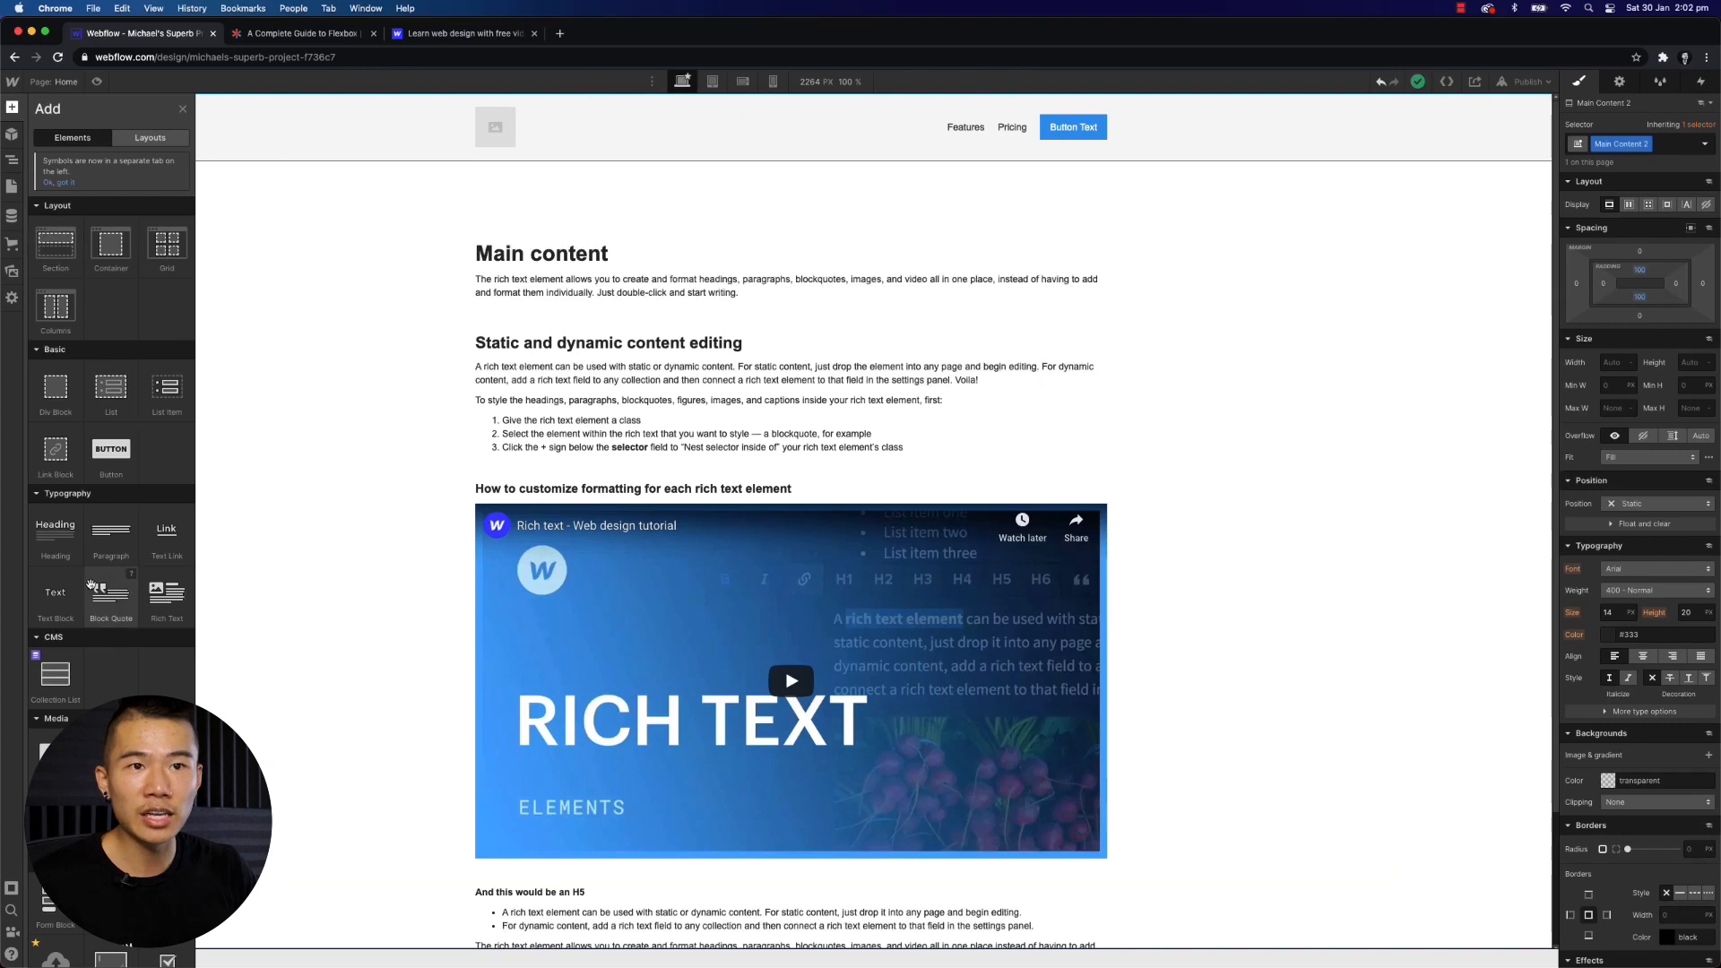
scroll(108, 596, down, 5)
scroll(107, 448, up, 5)
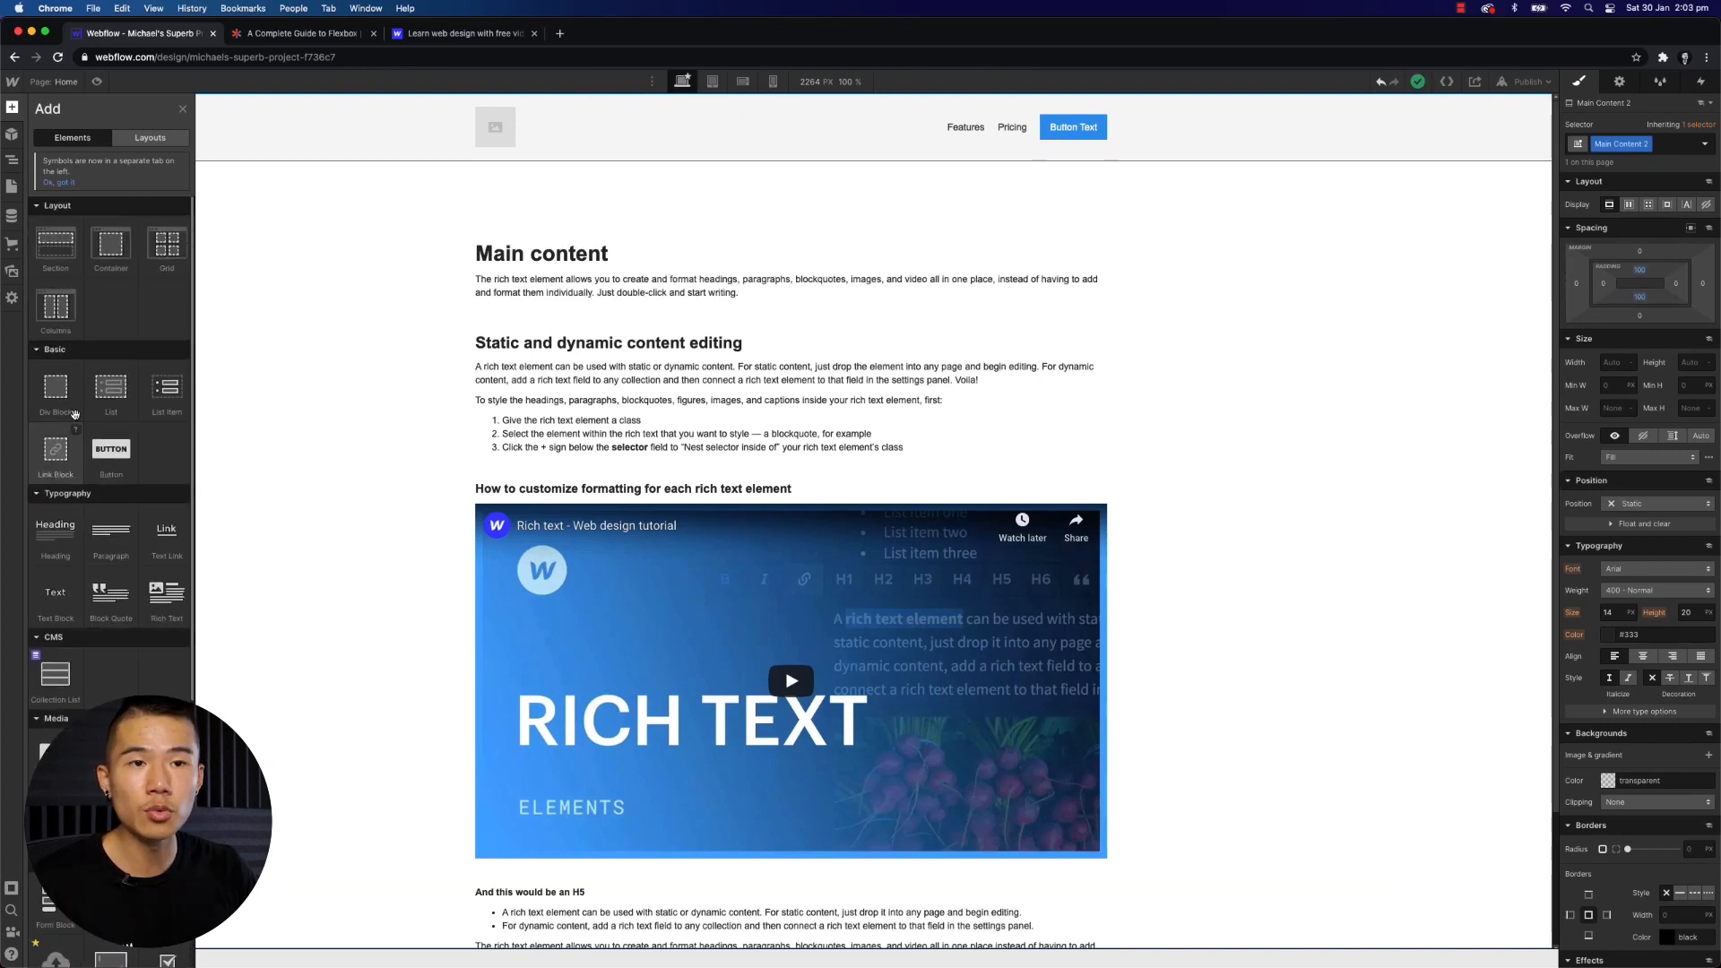
click(149, 137)
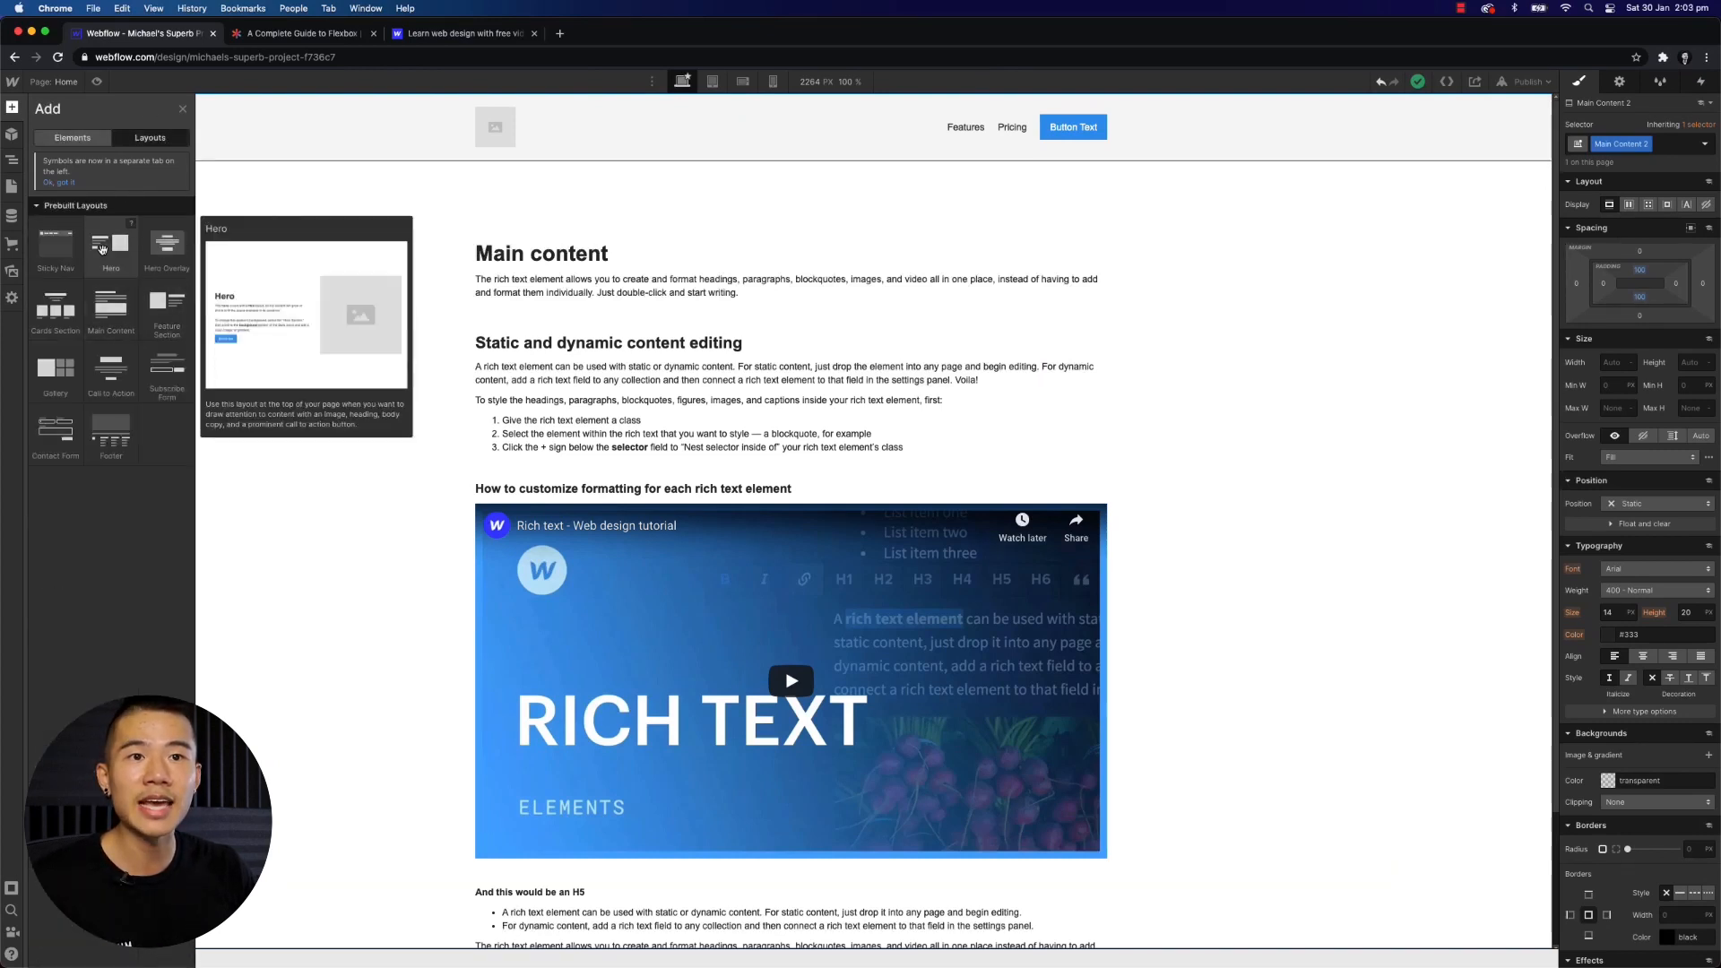
mouse_move(97, 446)
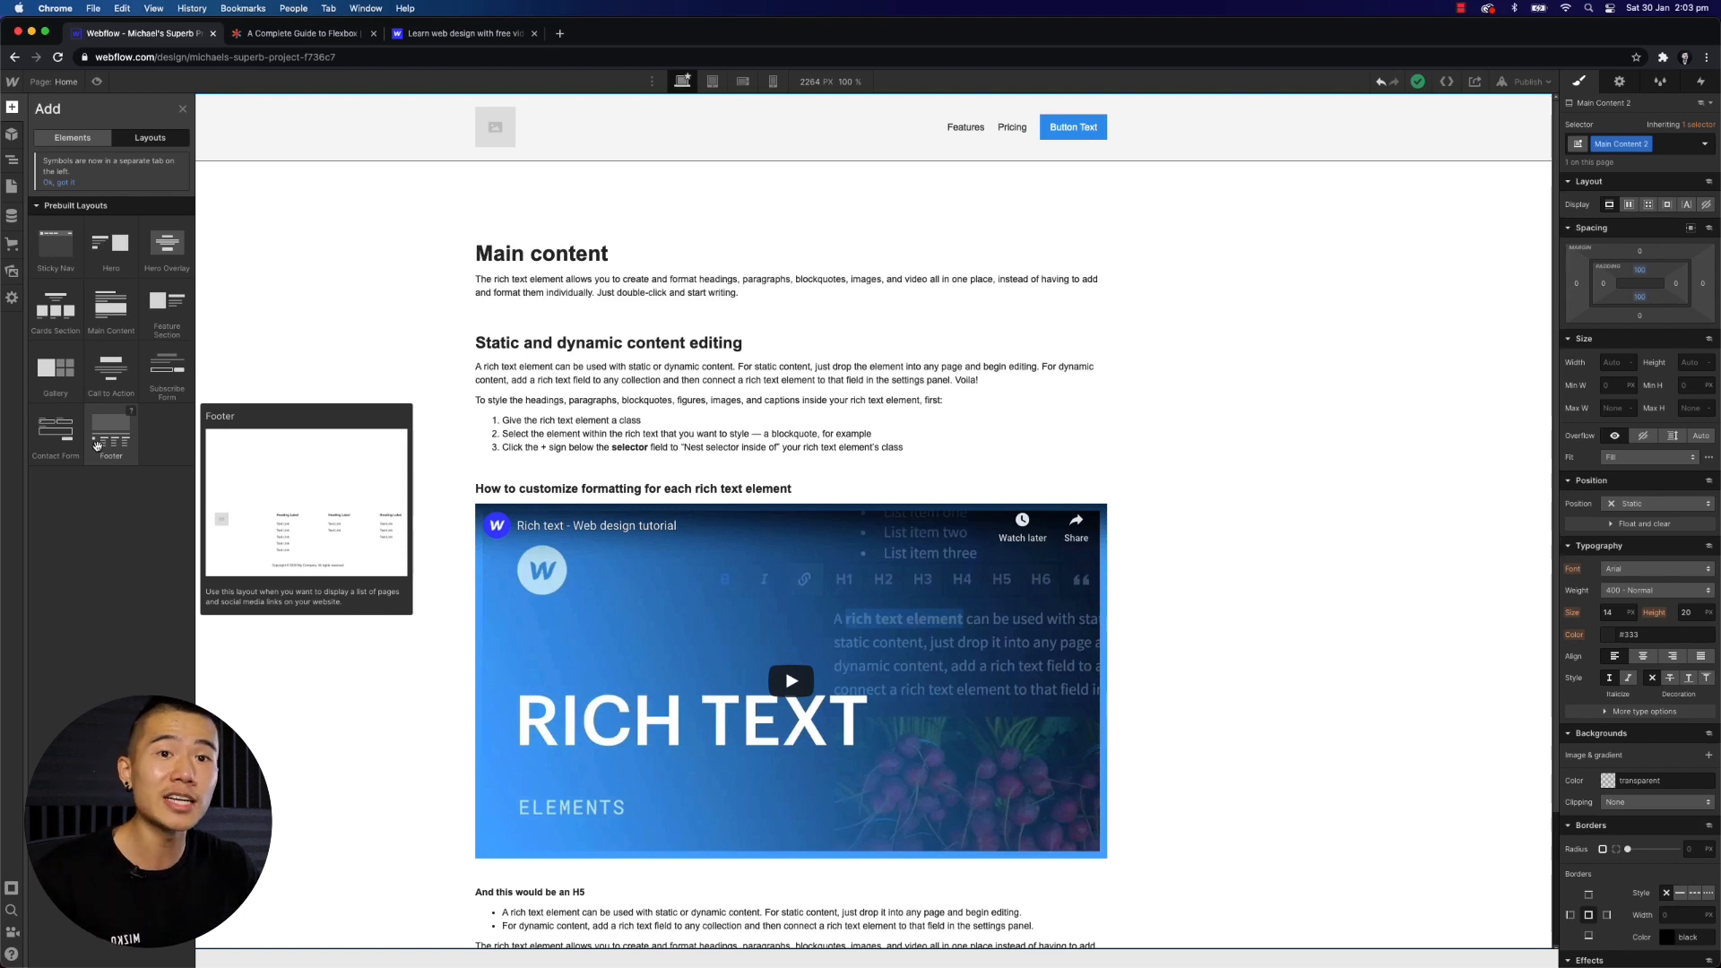
- Convert the Sticky Nav into a symbol named Header-Sticky, return to the instance, and paste a second instance on the page
mouse_move(88, 313)
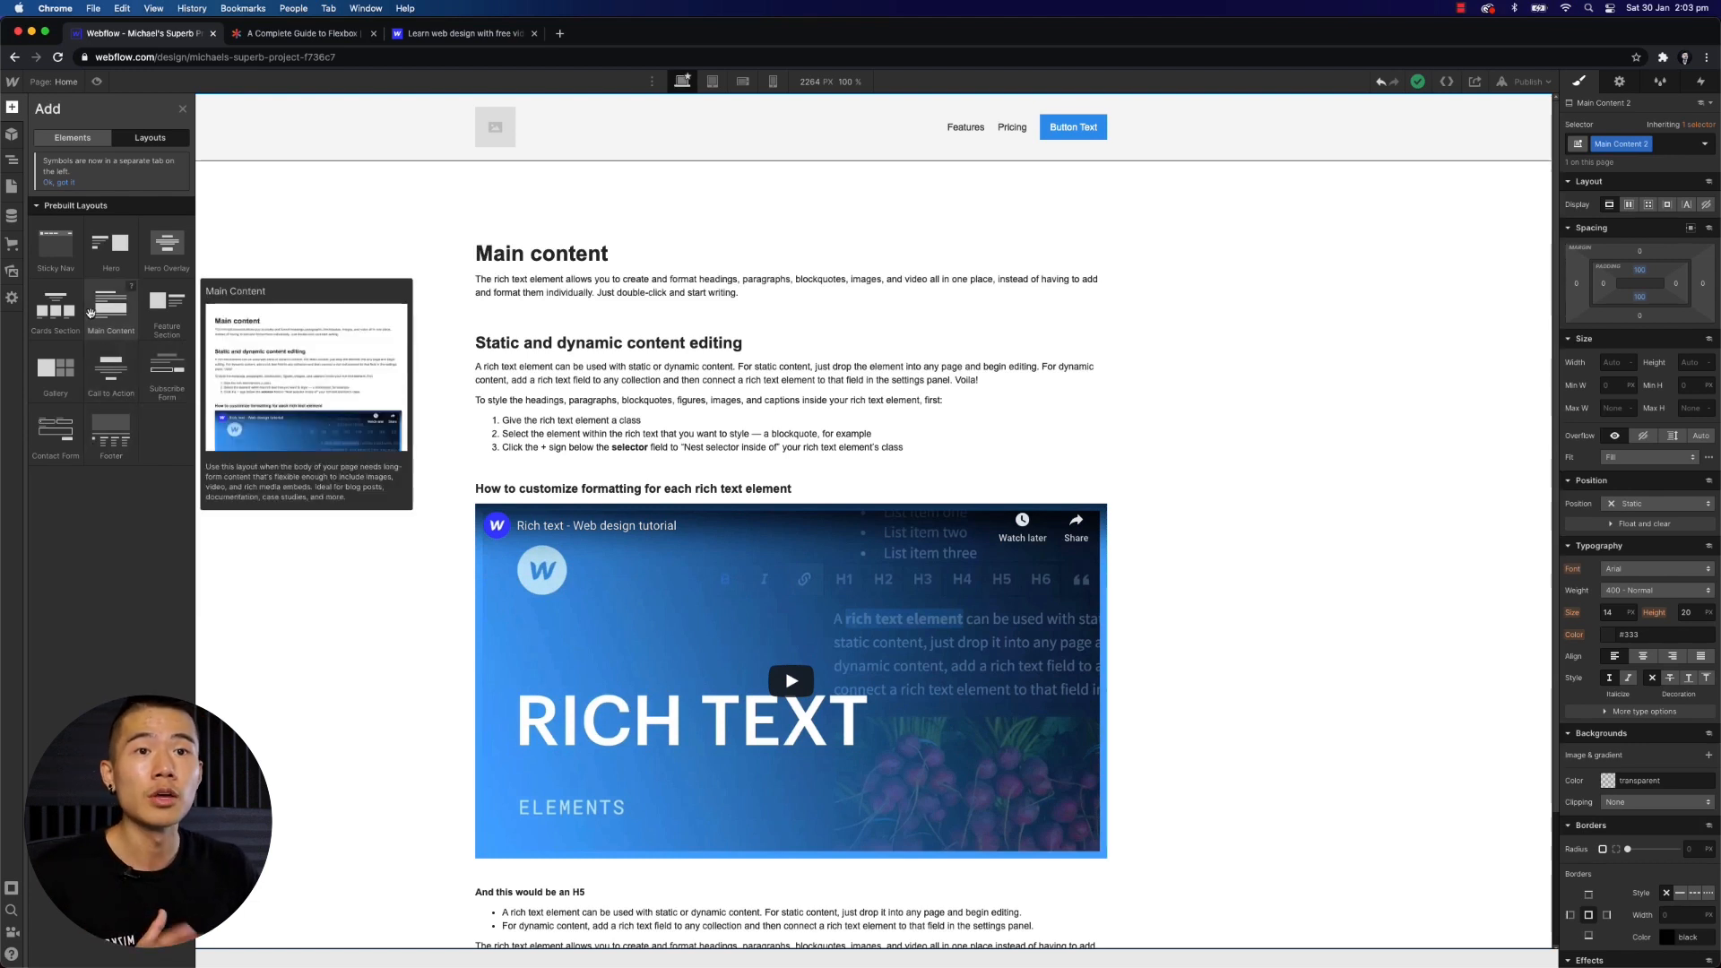
click(12, 134)
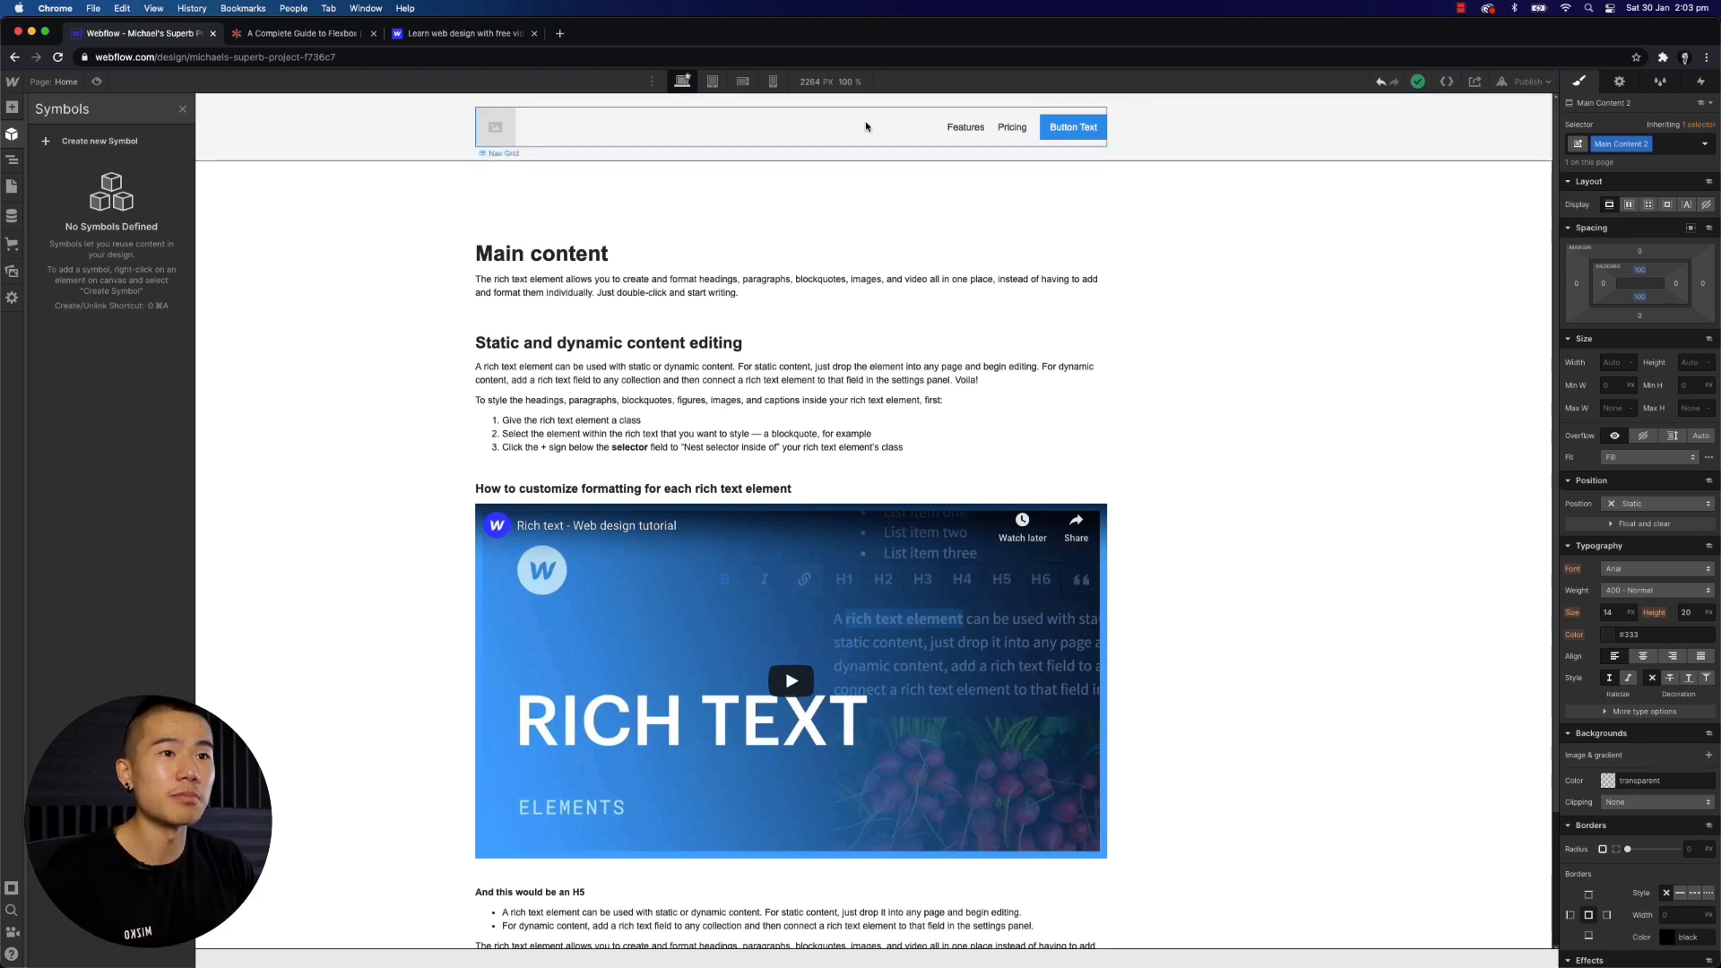
click(1284, 260)
click(205, 143)
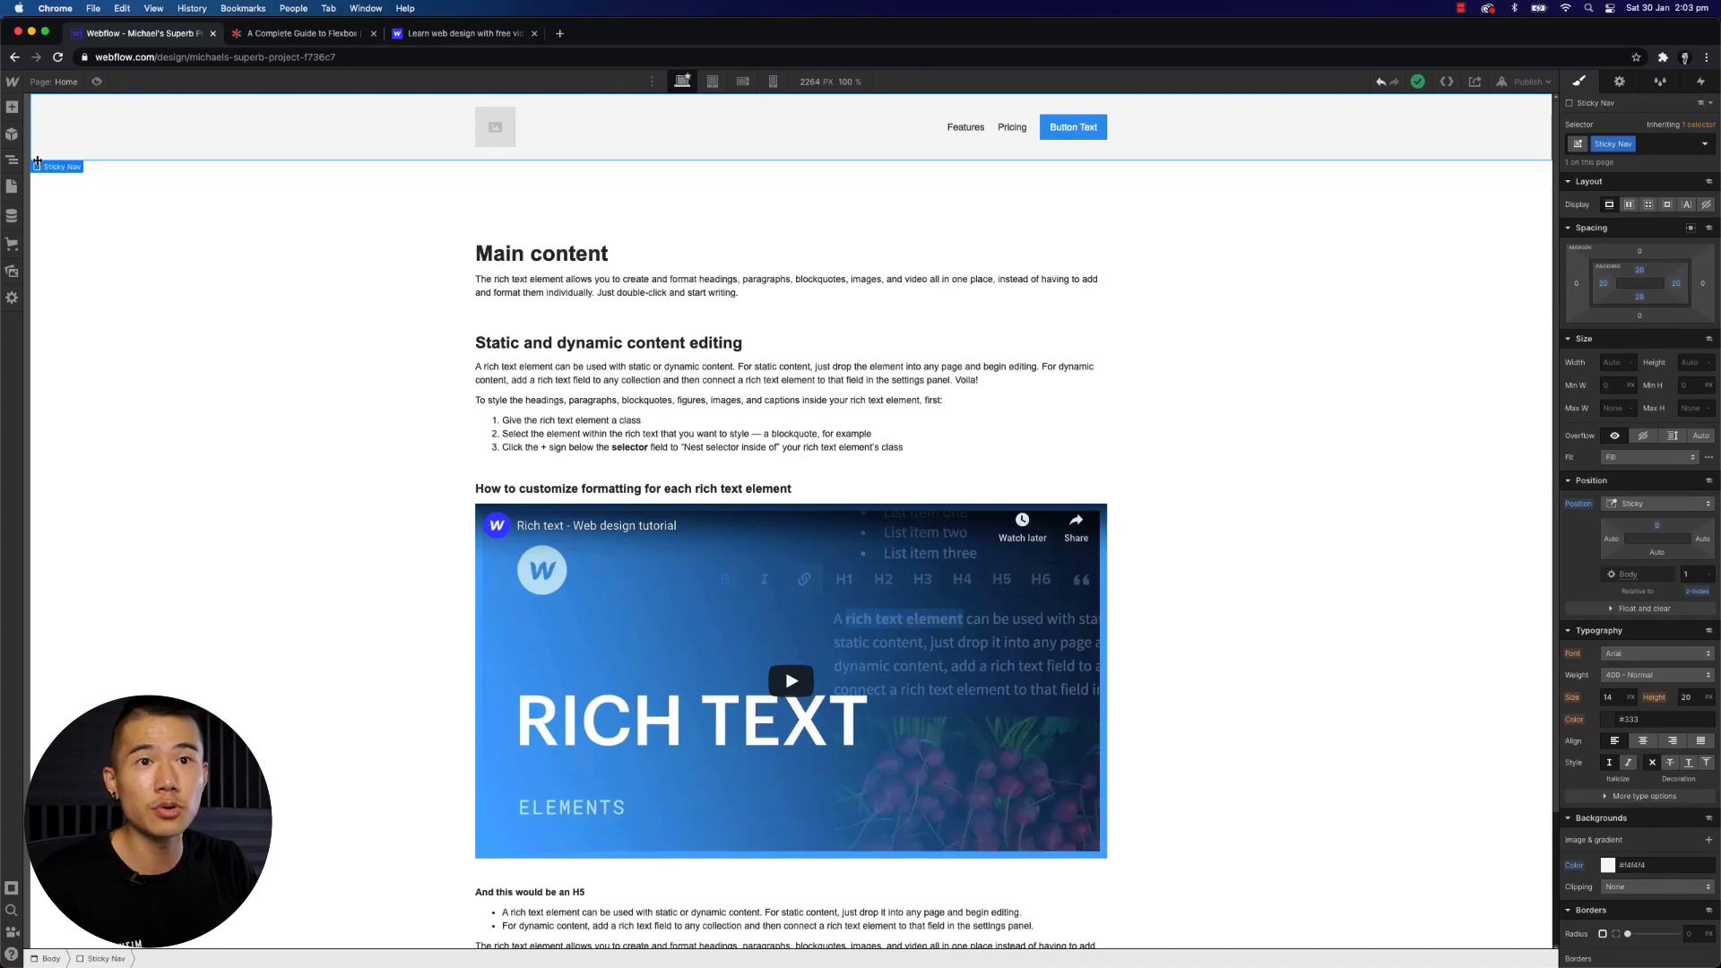
click(12, 133)
click(72, 139)
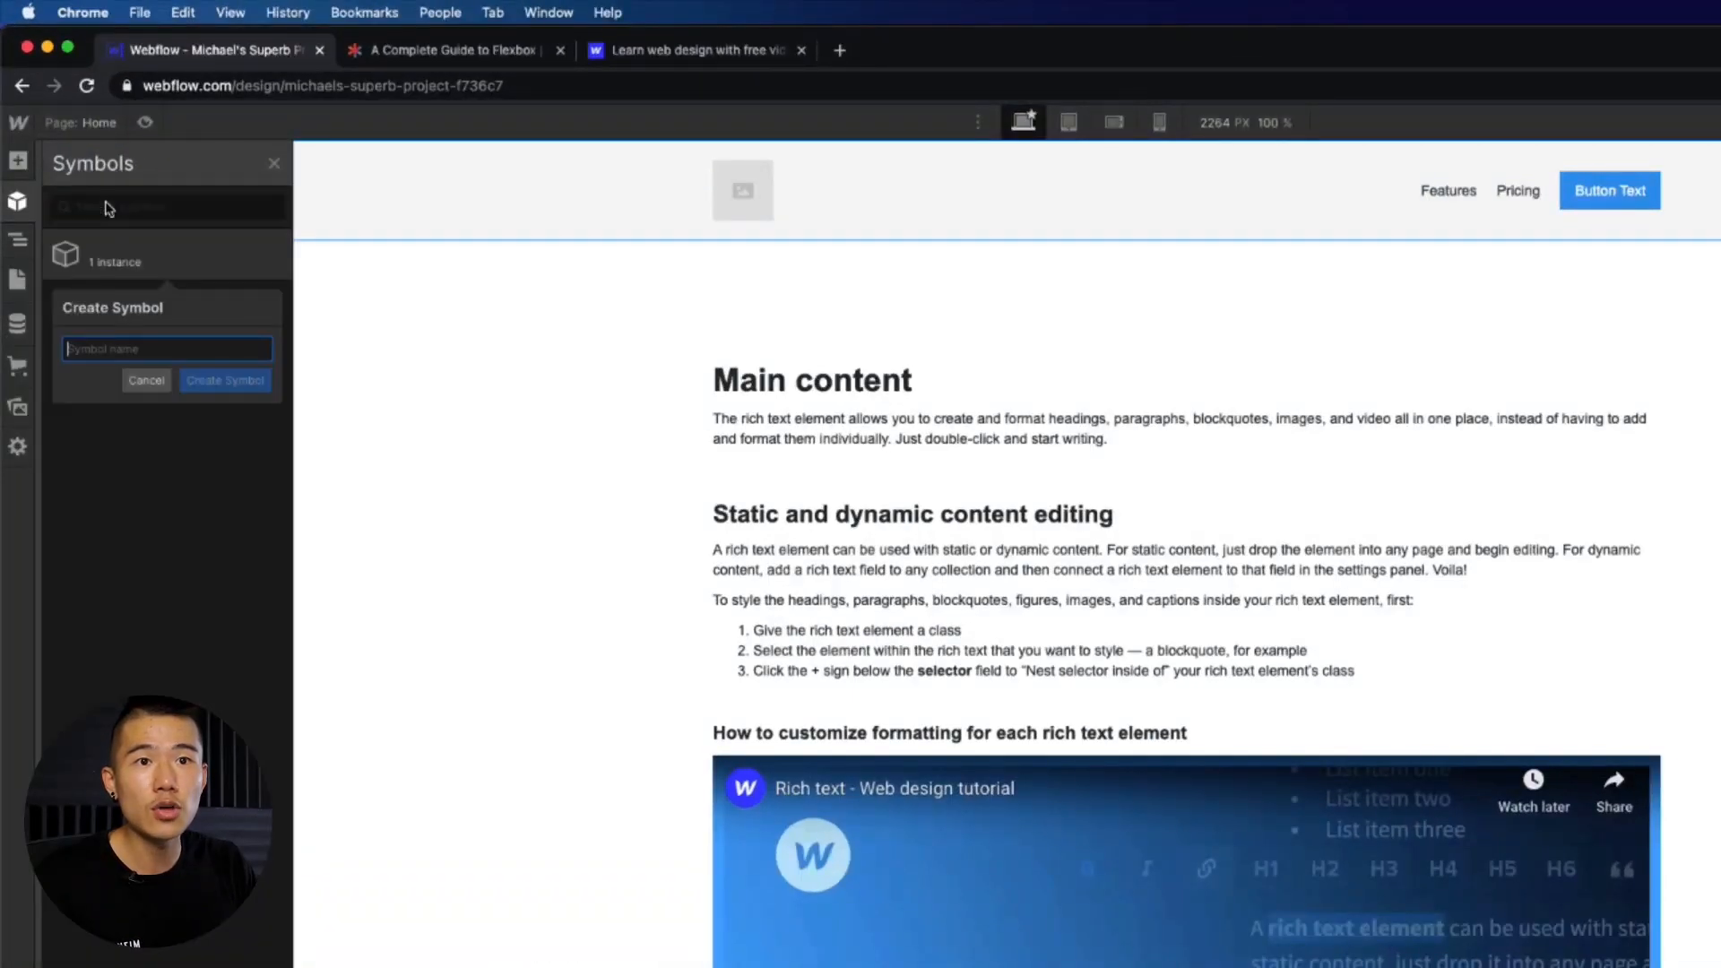
text(Header-Sticky)
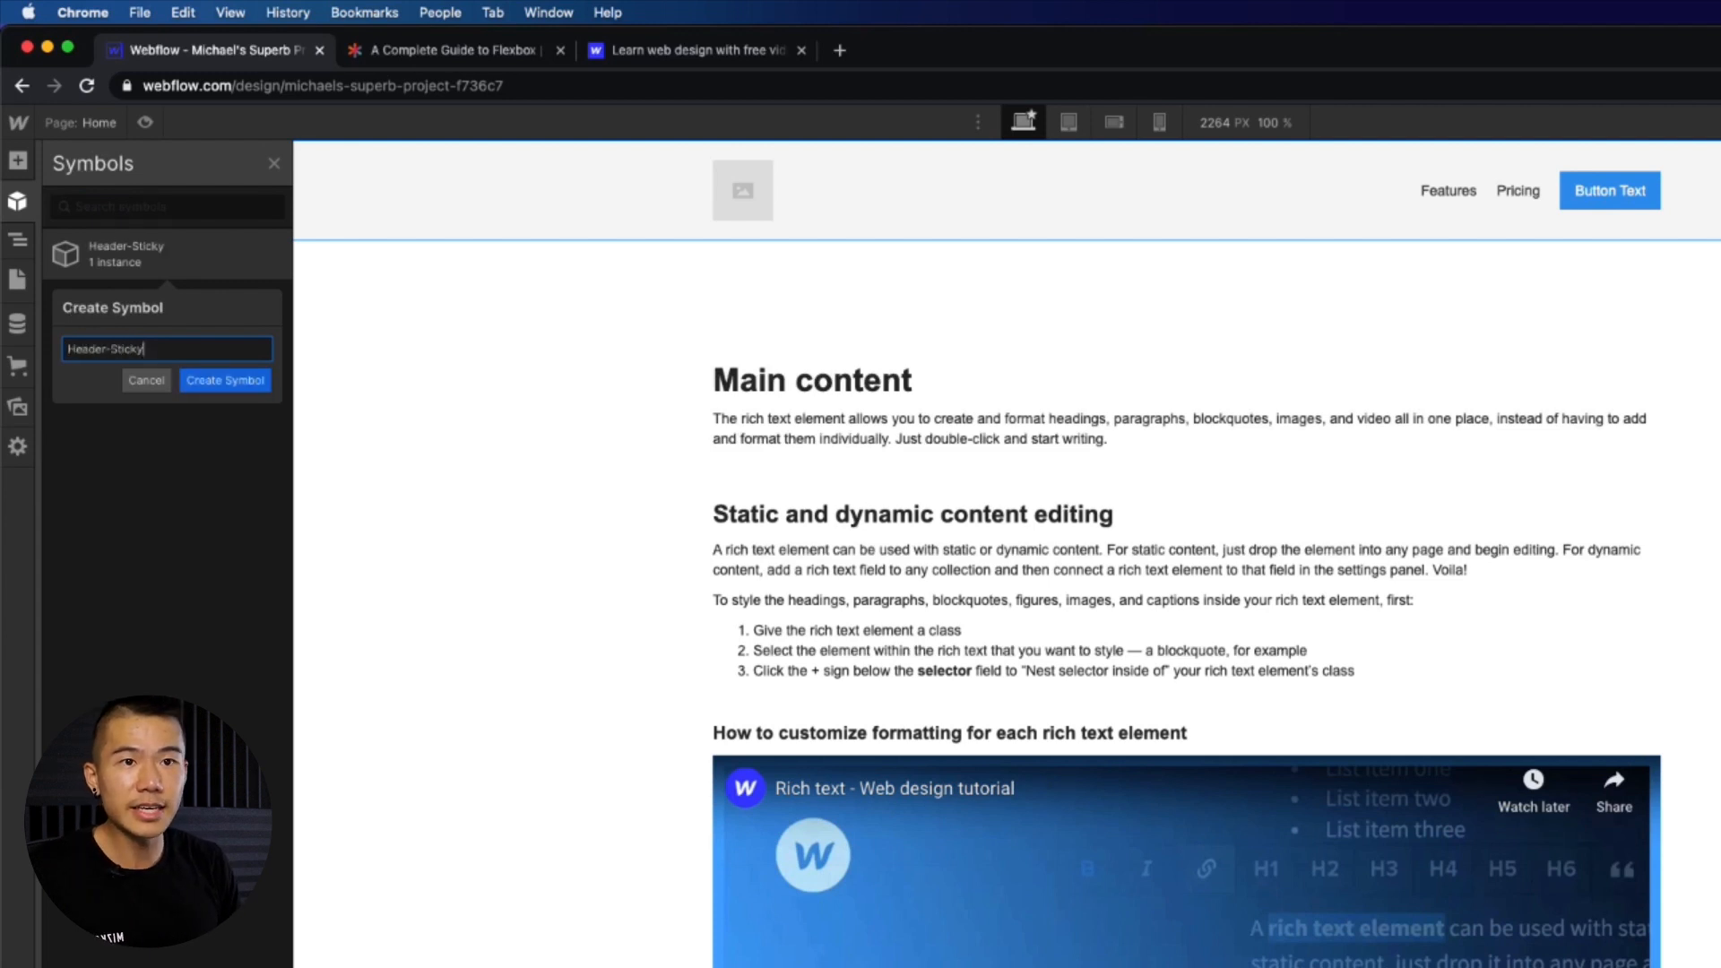
key(Return)
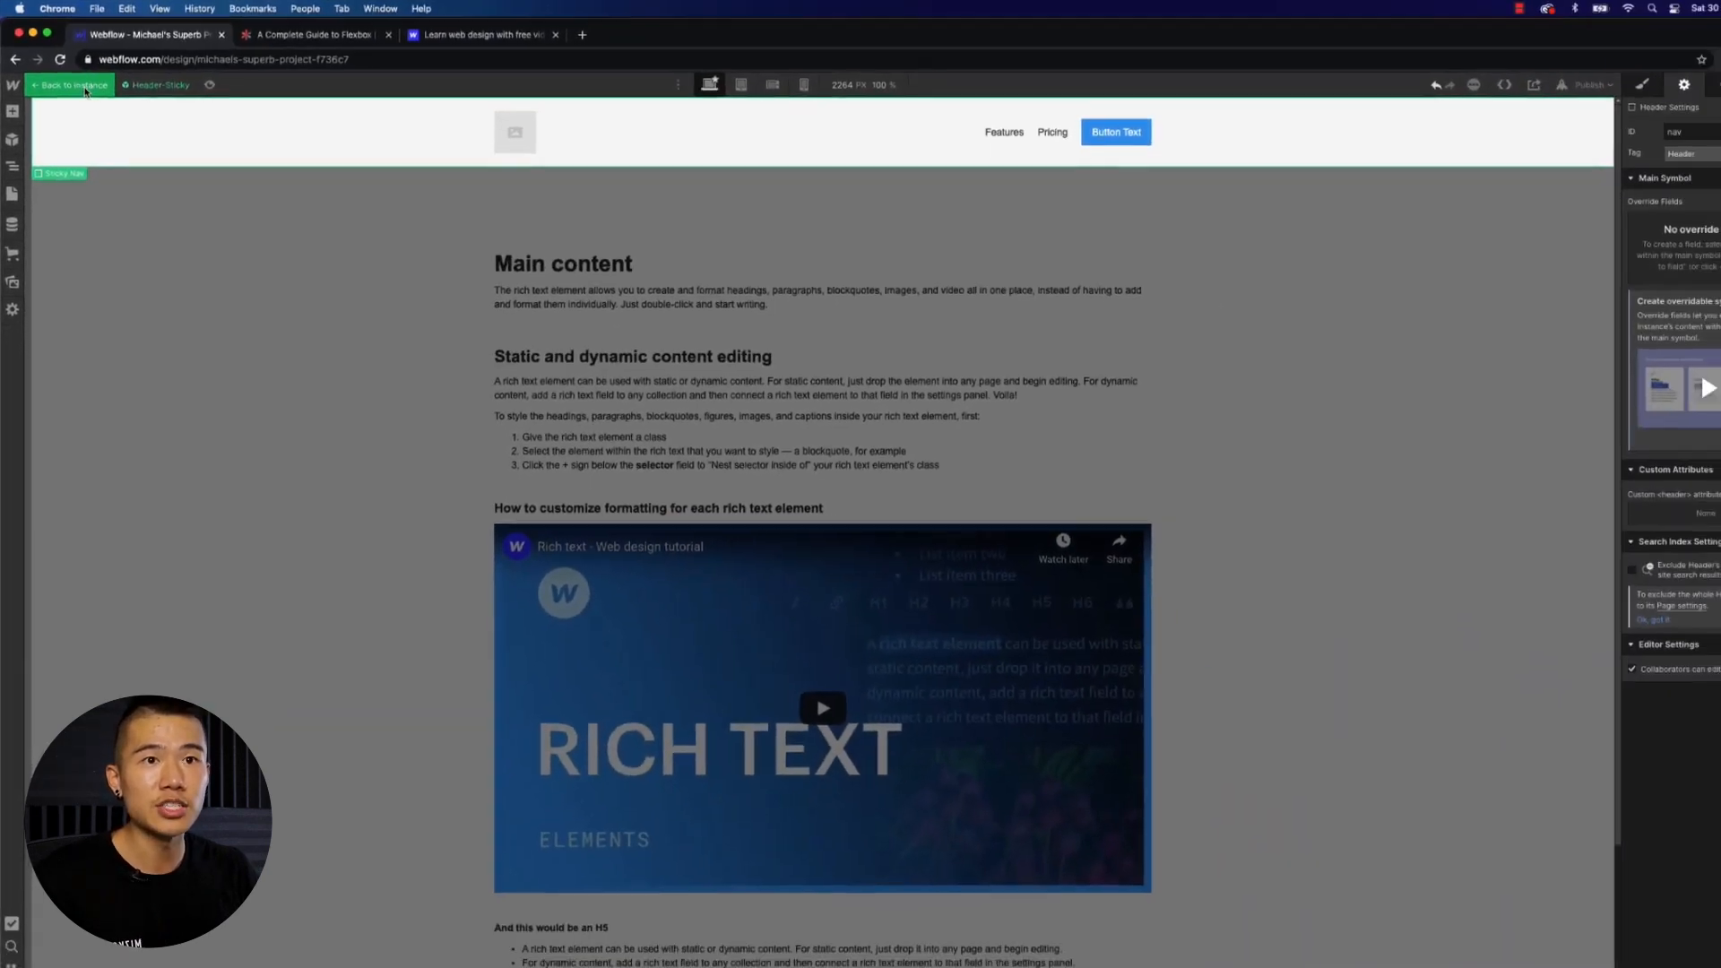
click(86, 90)
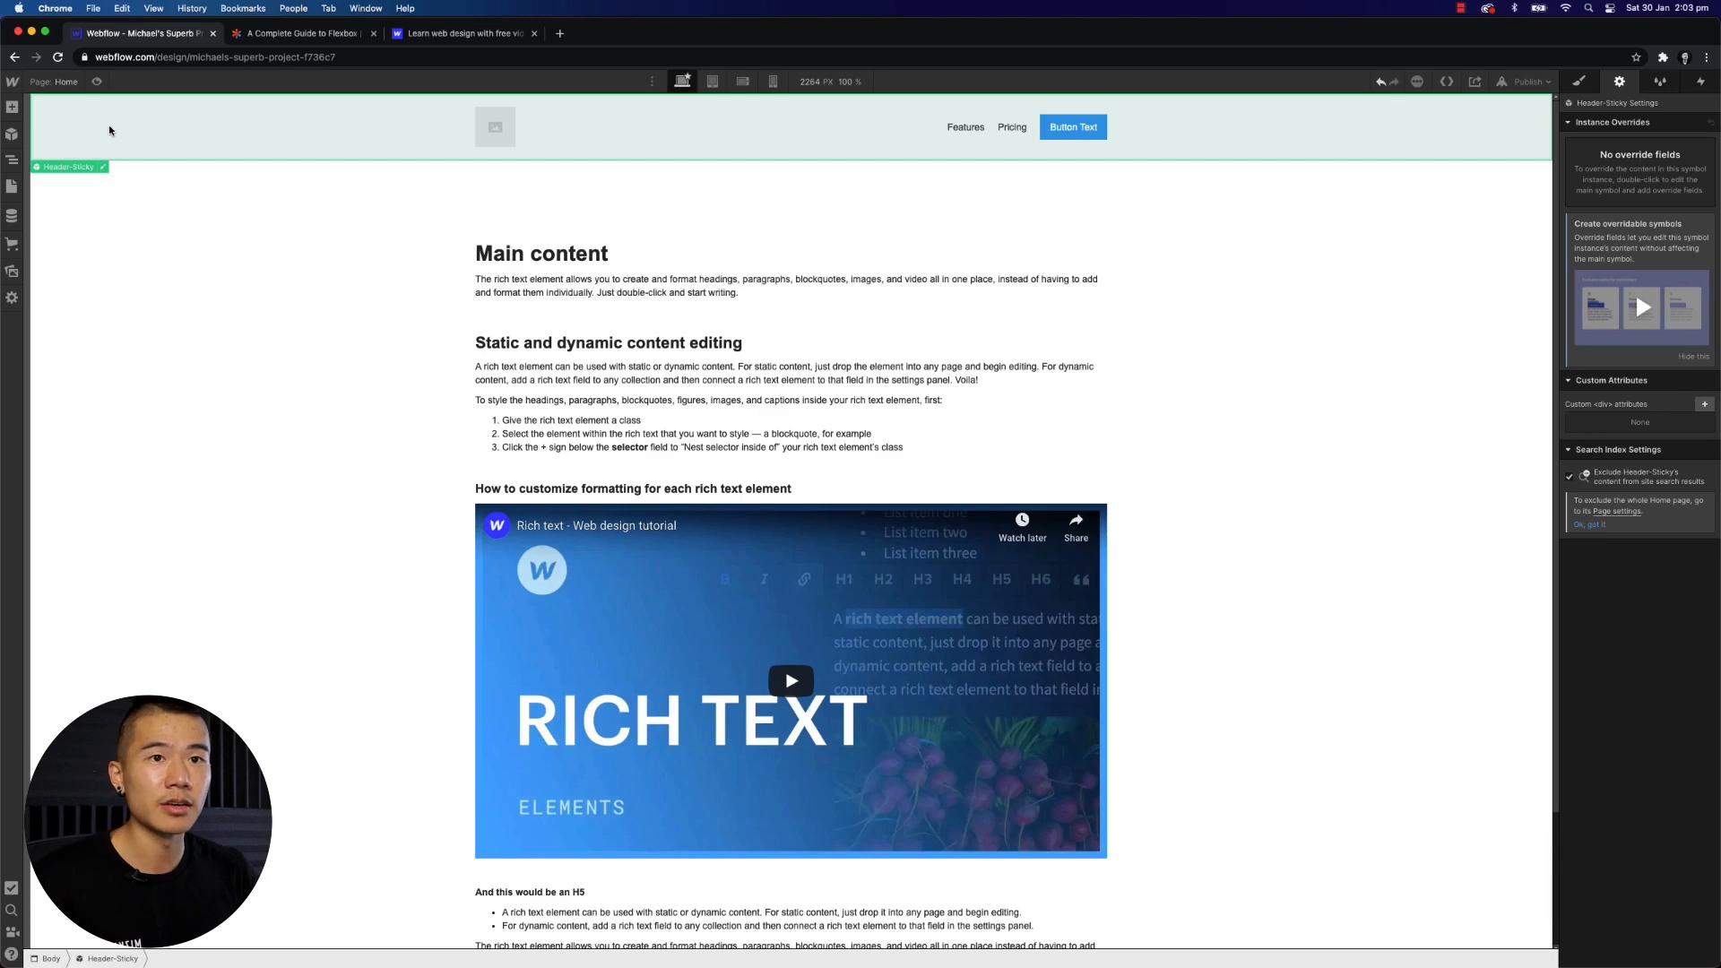
key(super+v)
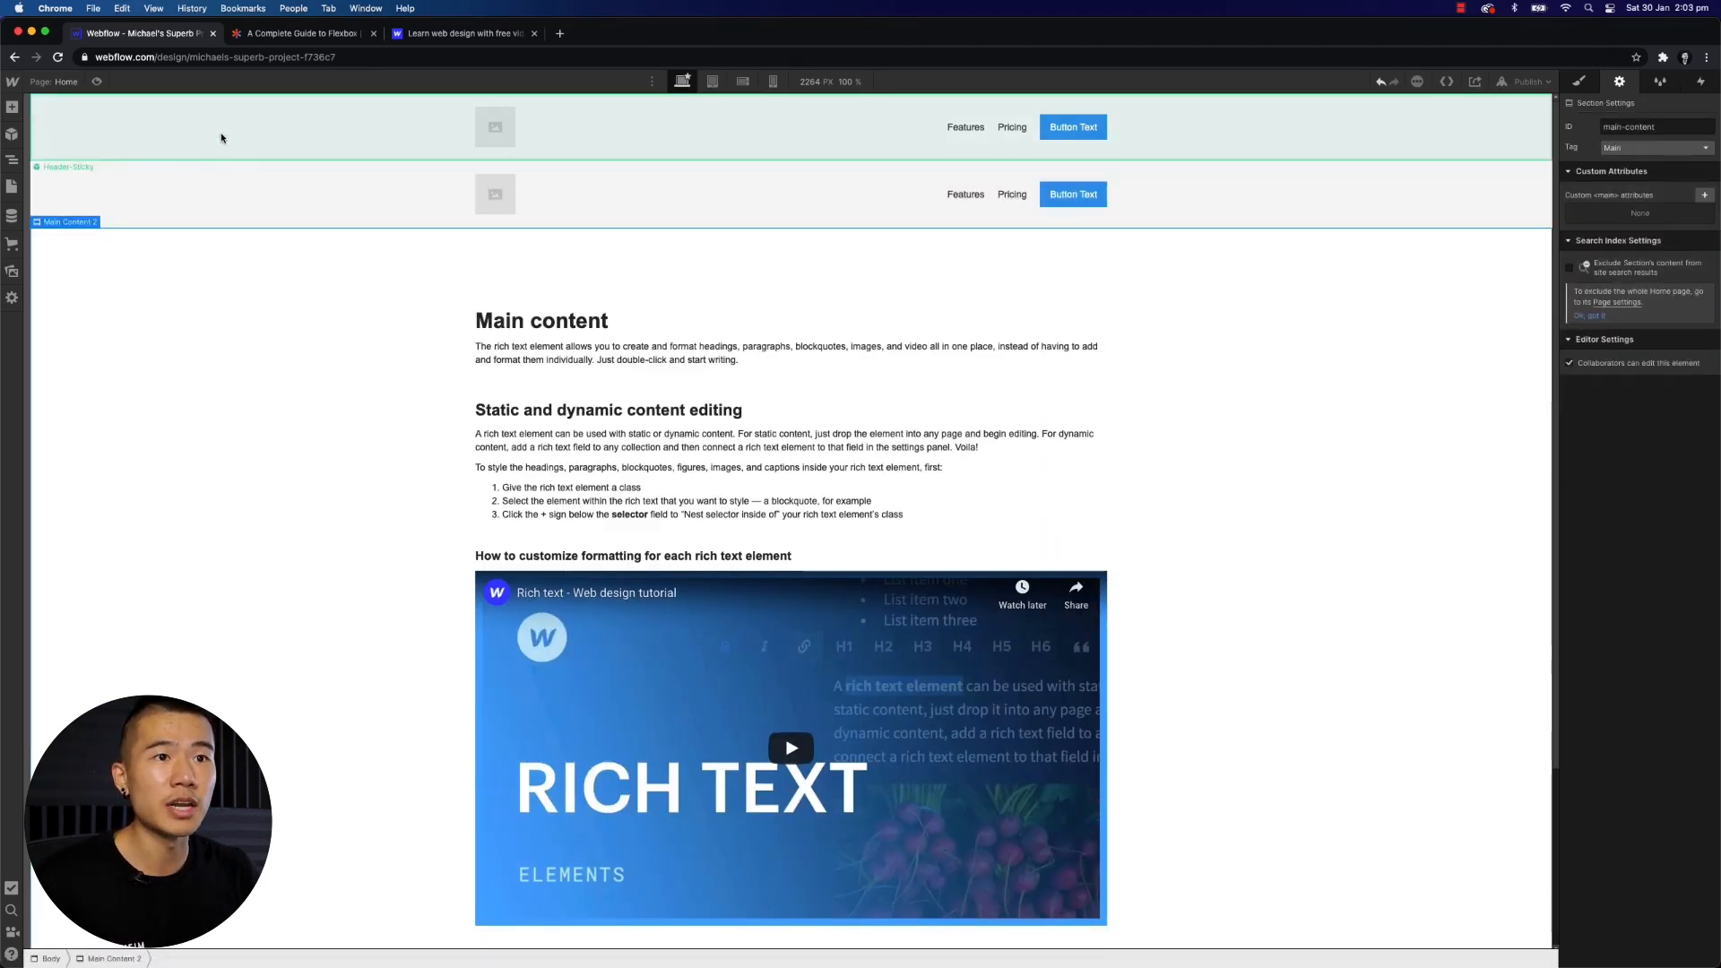
- Edit the Header-Sticky symbol and duplicate its Features link twice
double_click(221, 138)
click(966, 126)
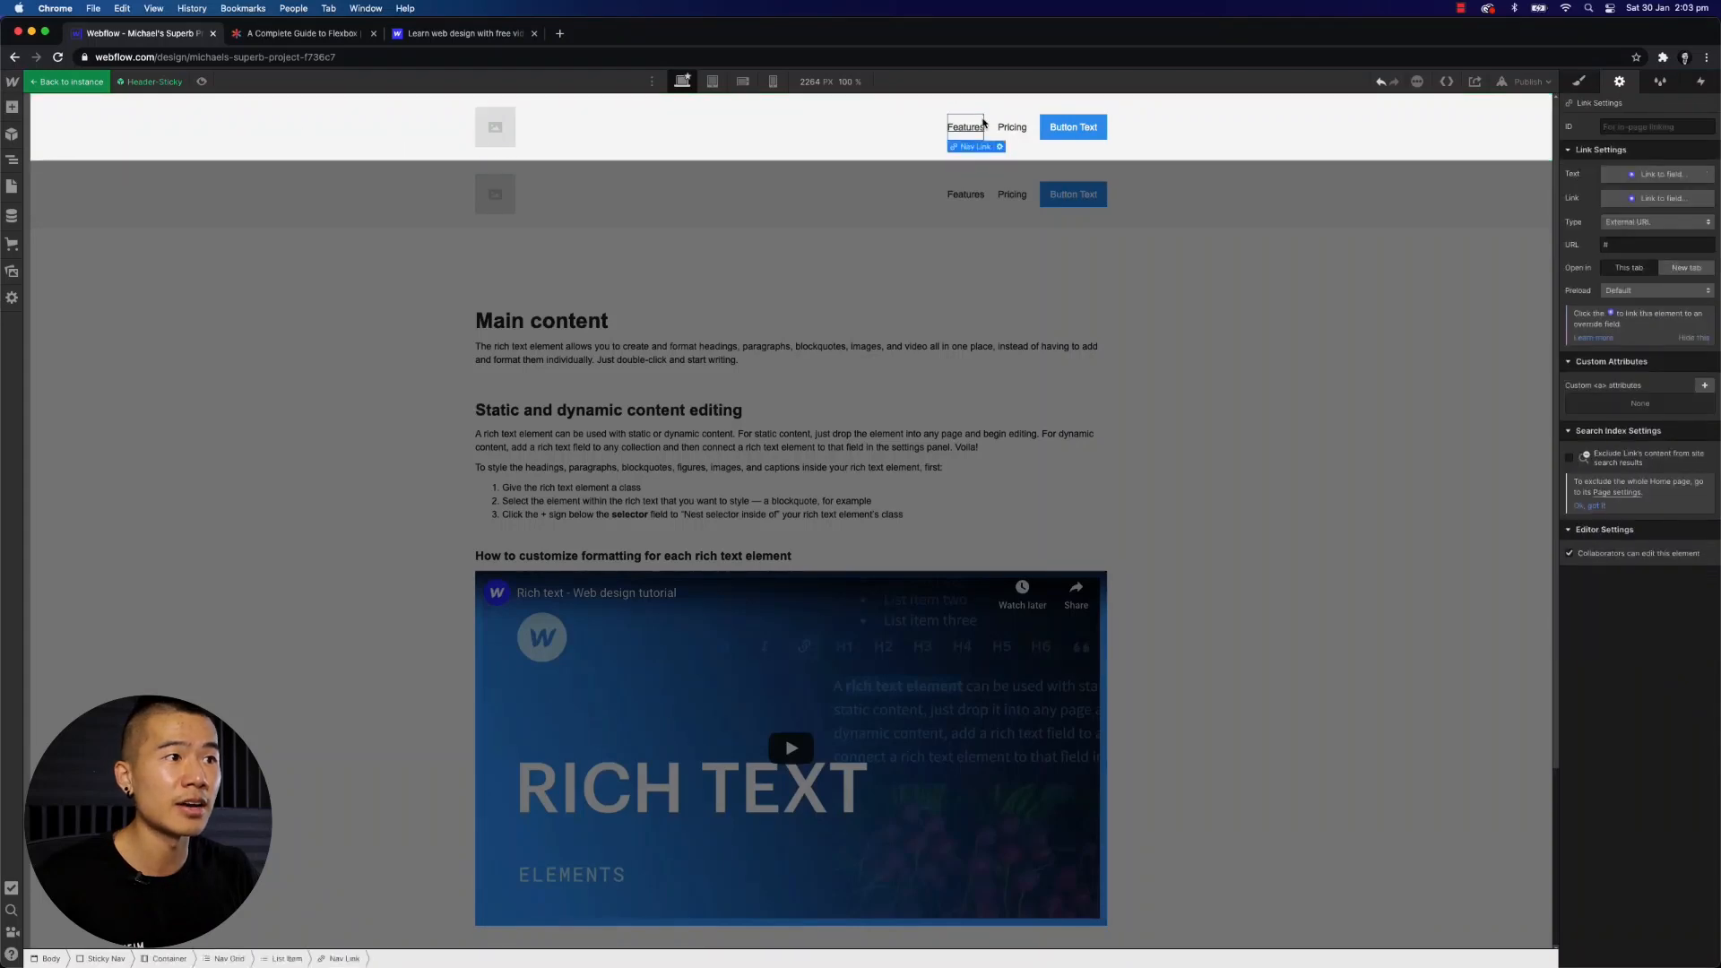
key(super+d)
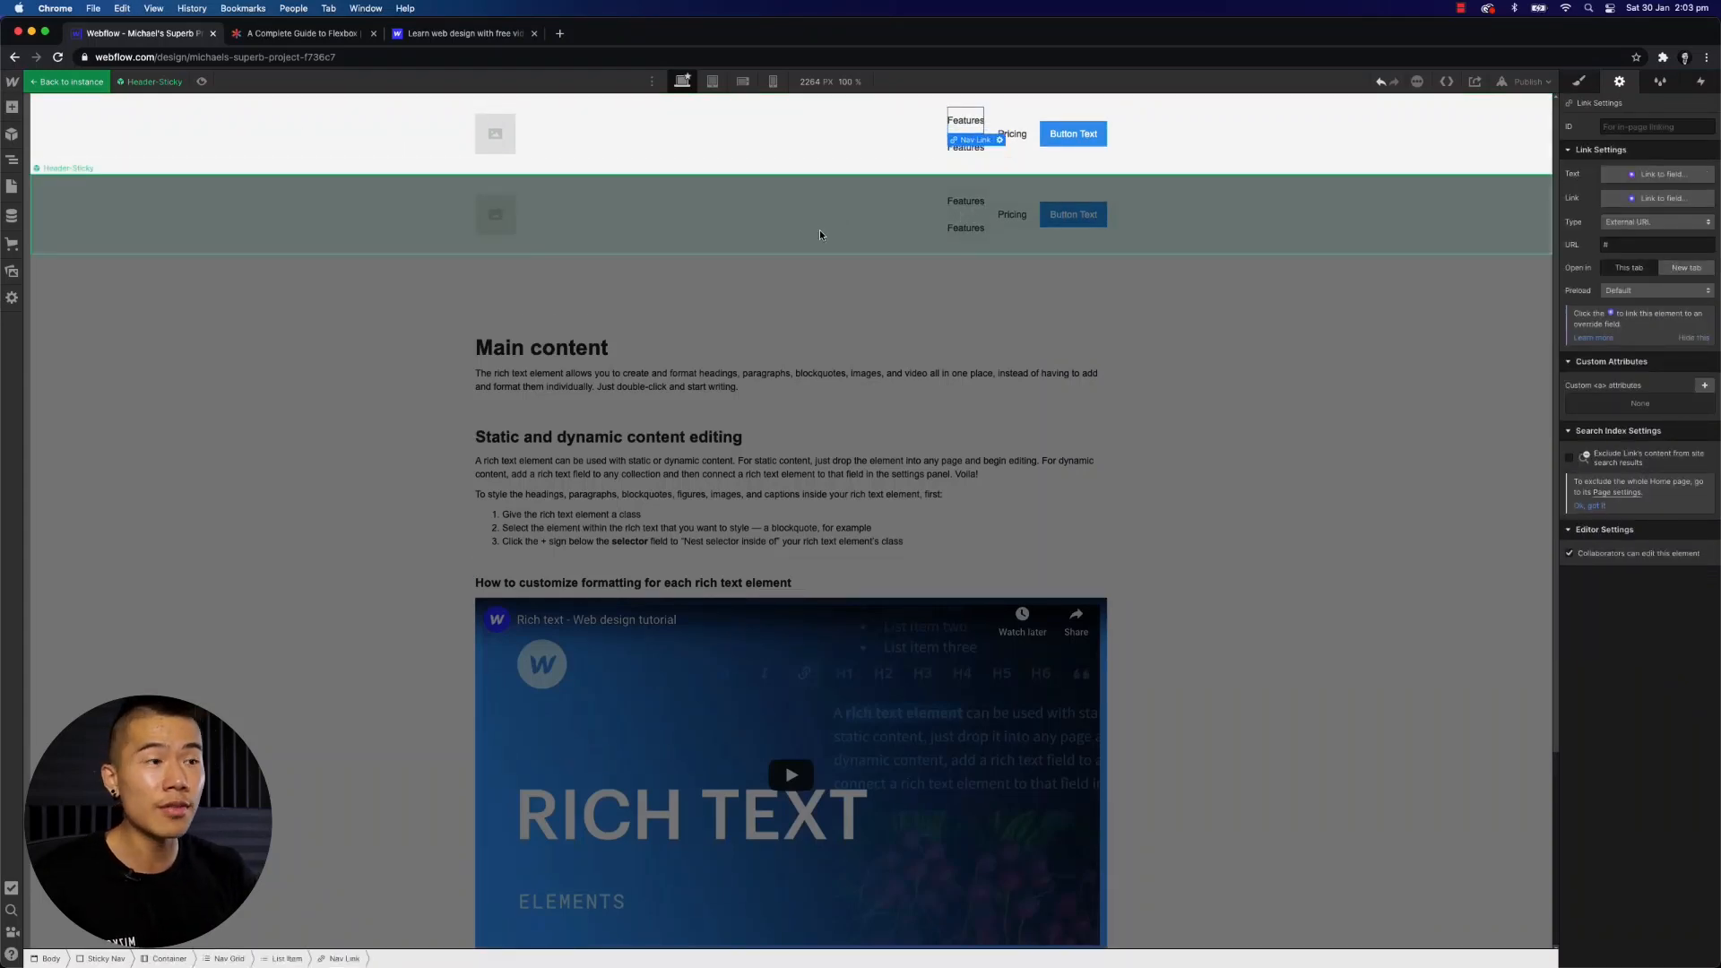
key(super+d)
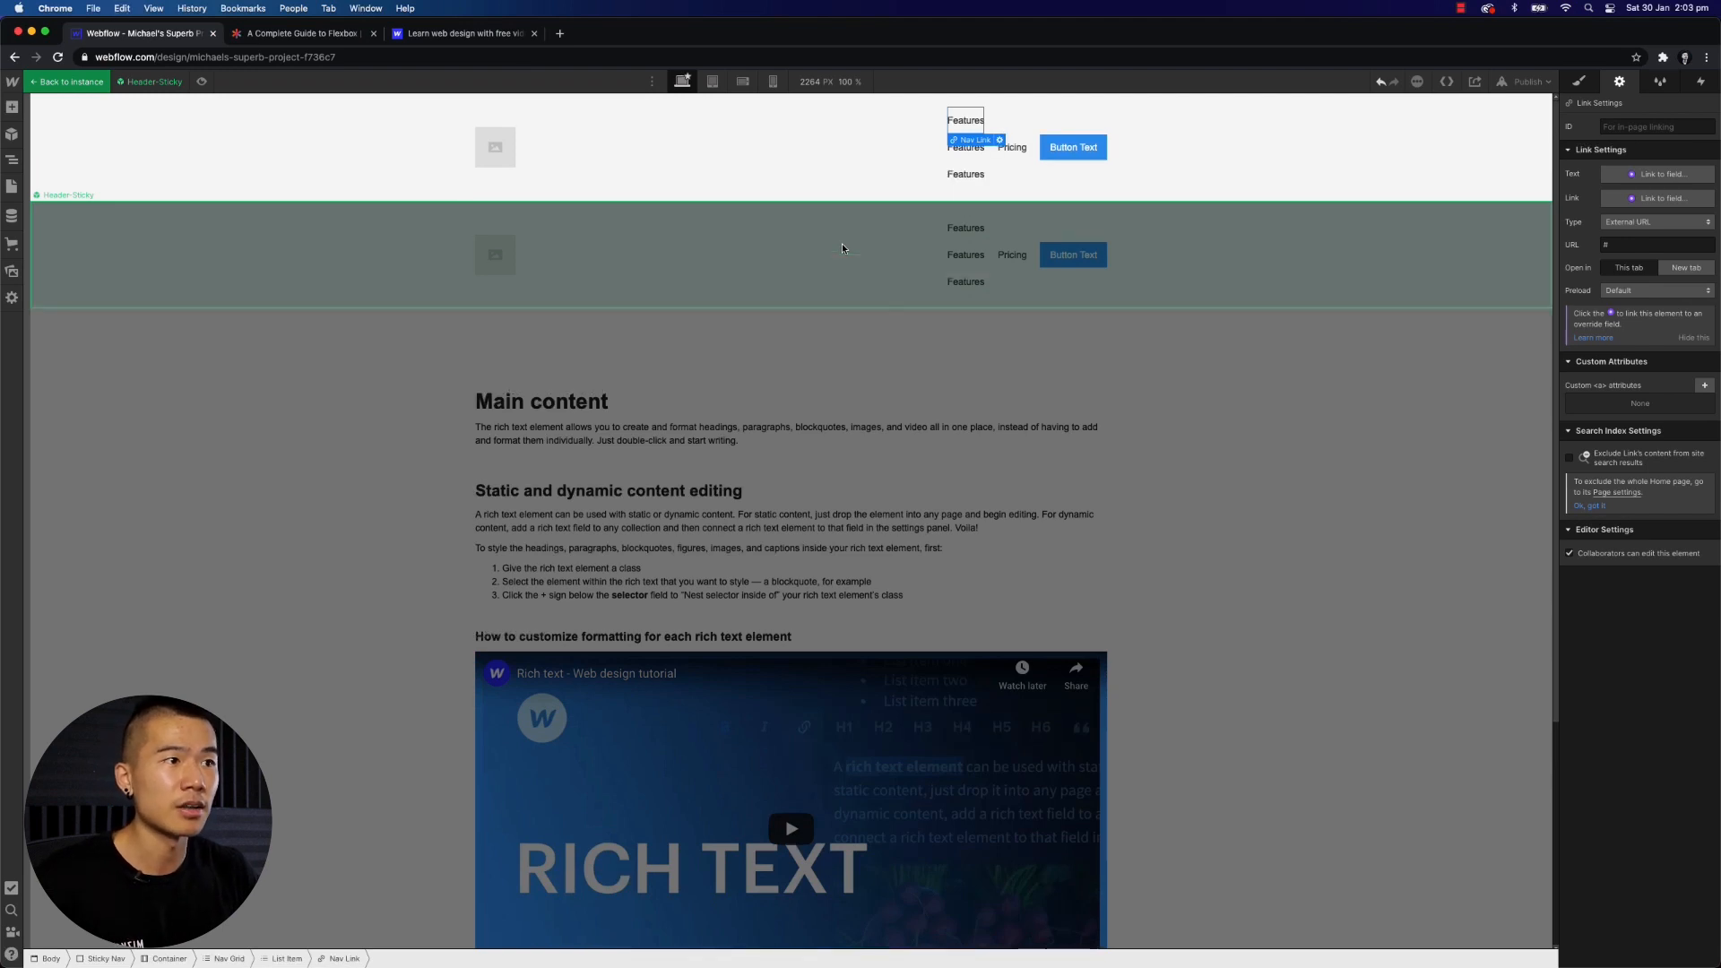
click(480, 314)
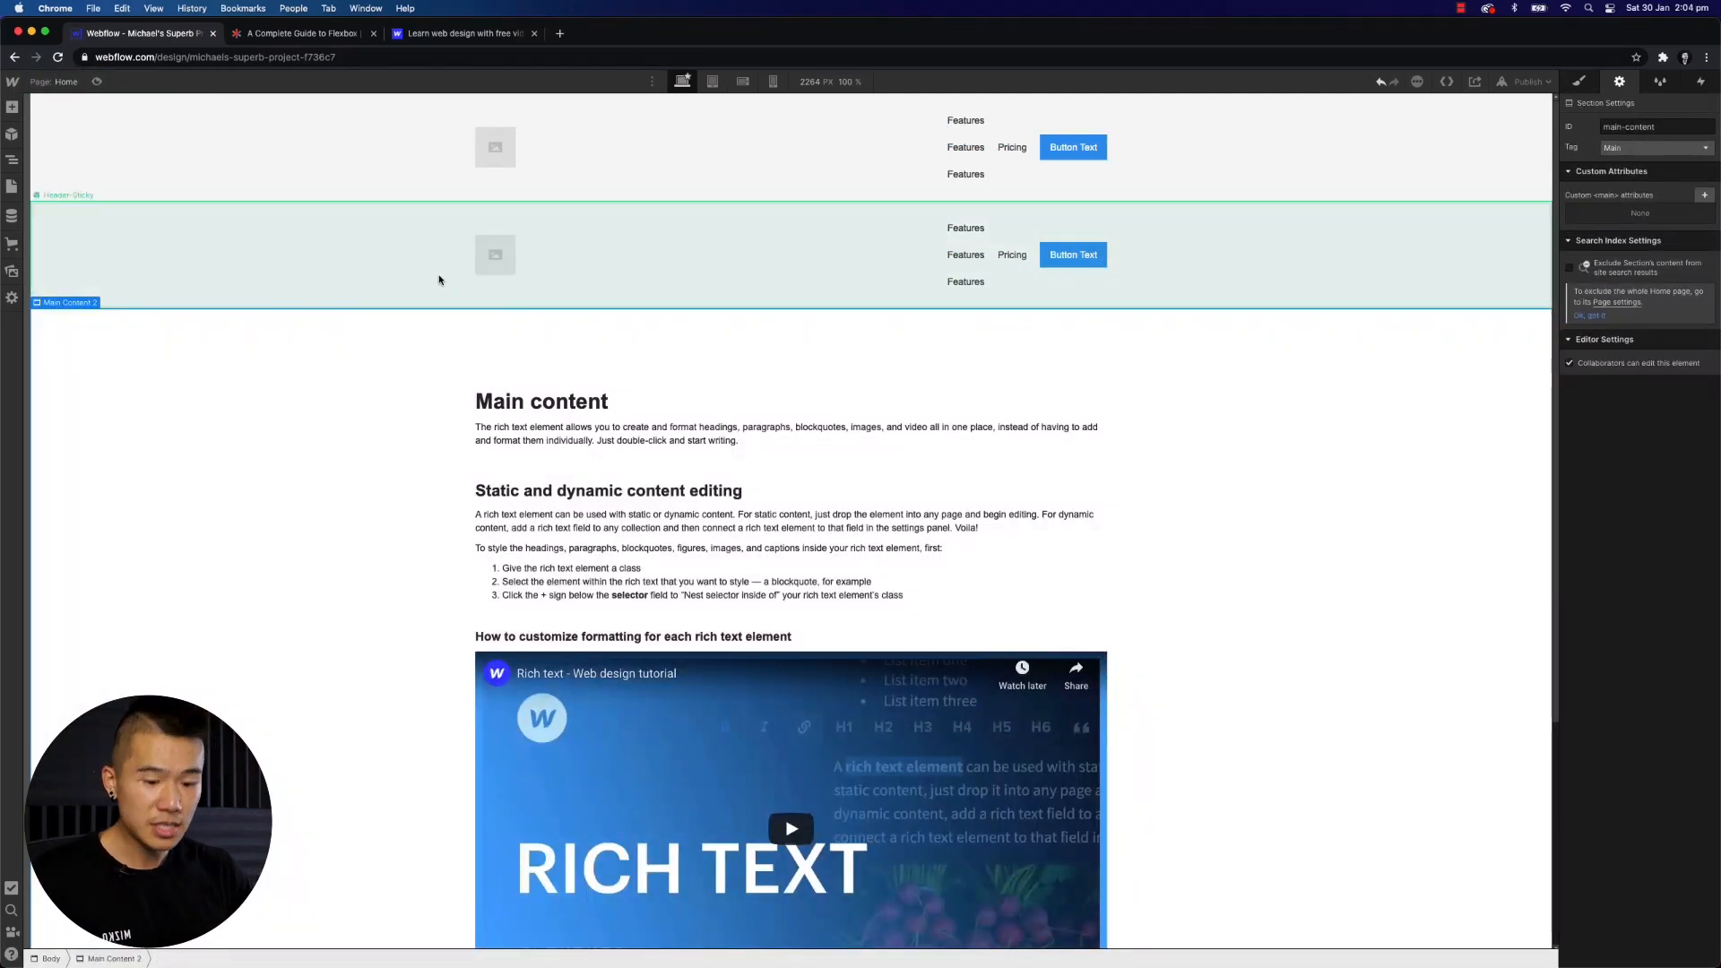
- Create a new static page named Blog
click(438, 280)
click(65, 83)
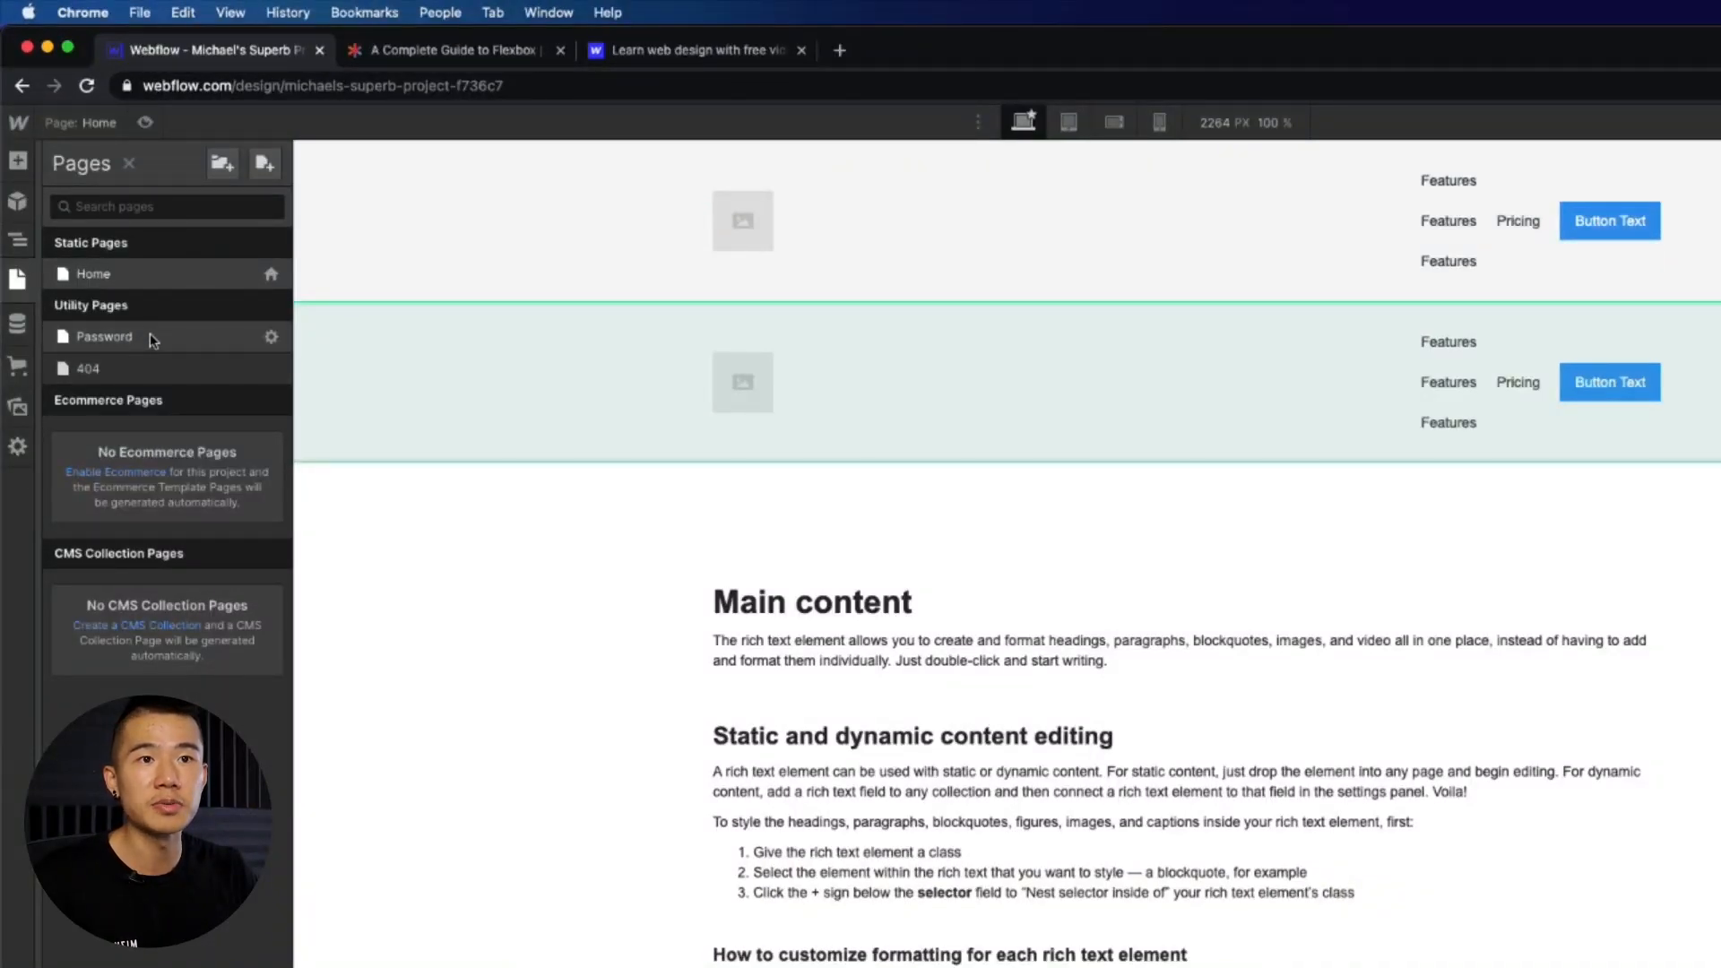
click(262, 165)
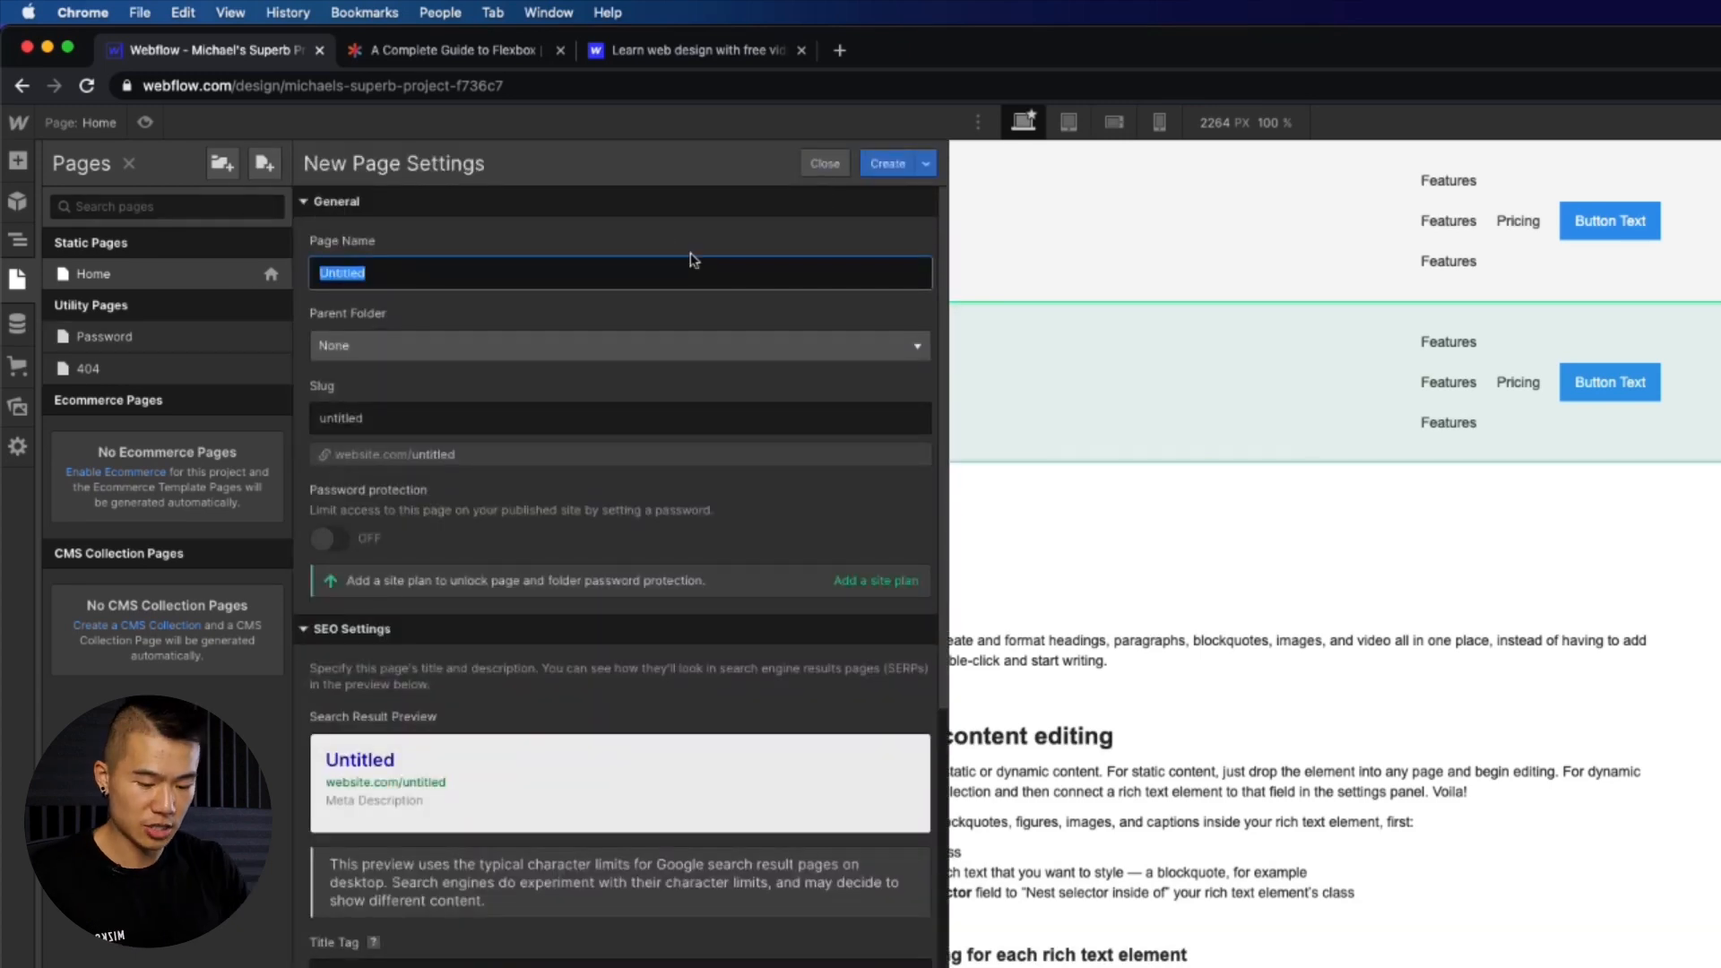
text(Blog)
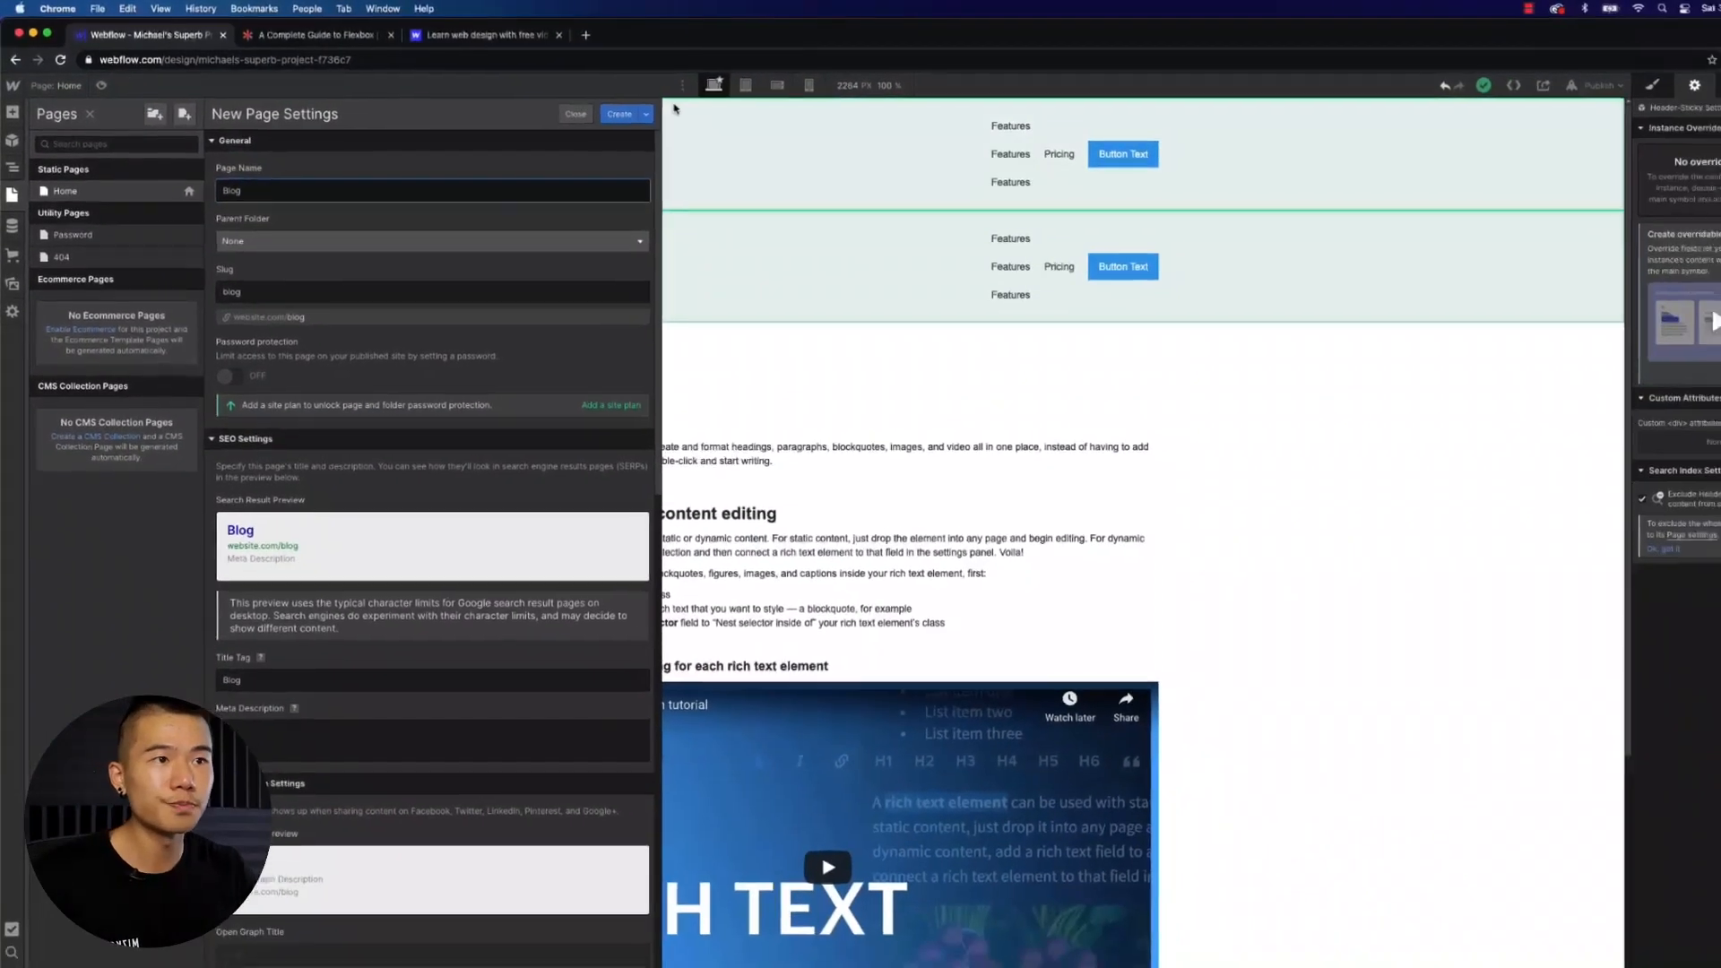
click(619, 114)
- Paste the Header-Sticky symbol into the Blog page body
key(super+v)
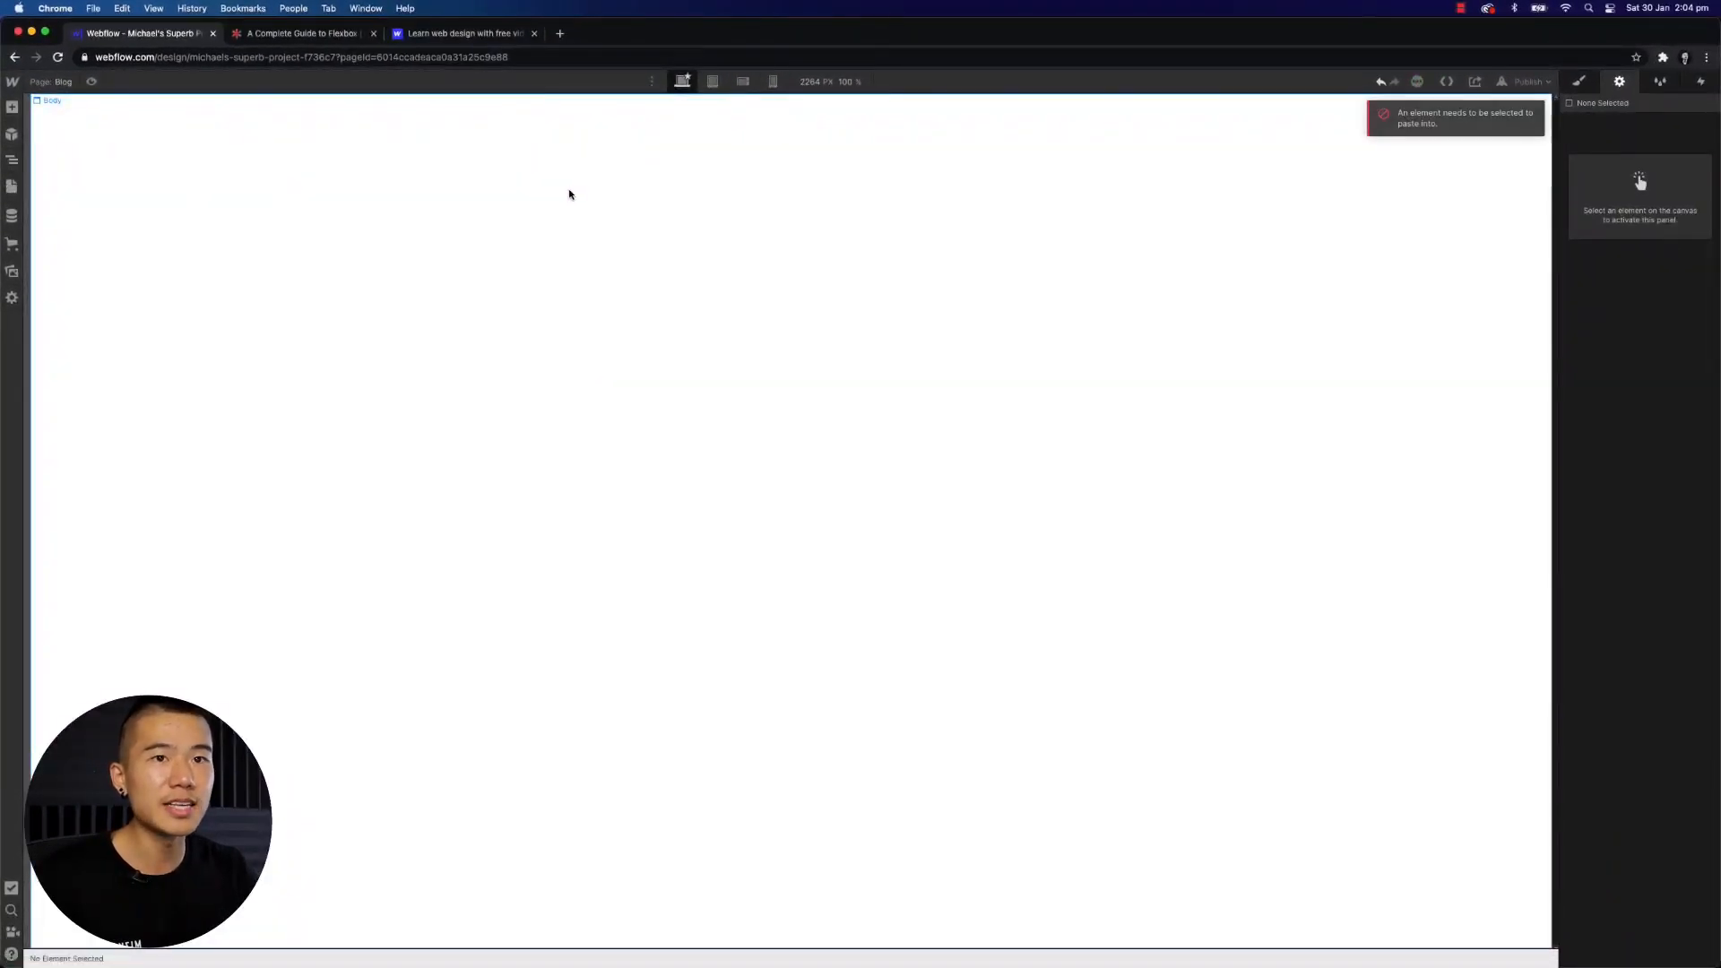
click(550, 196)
key(super+v)
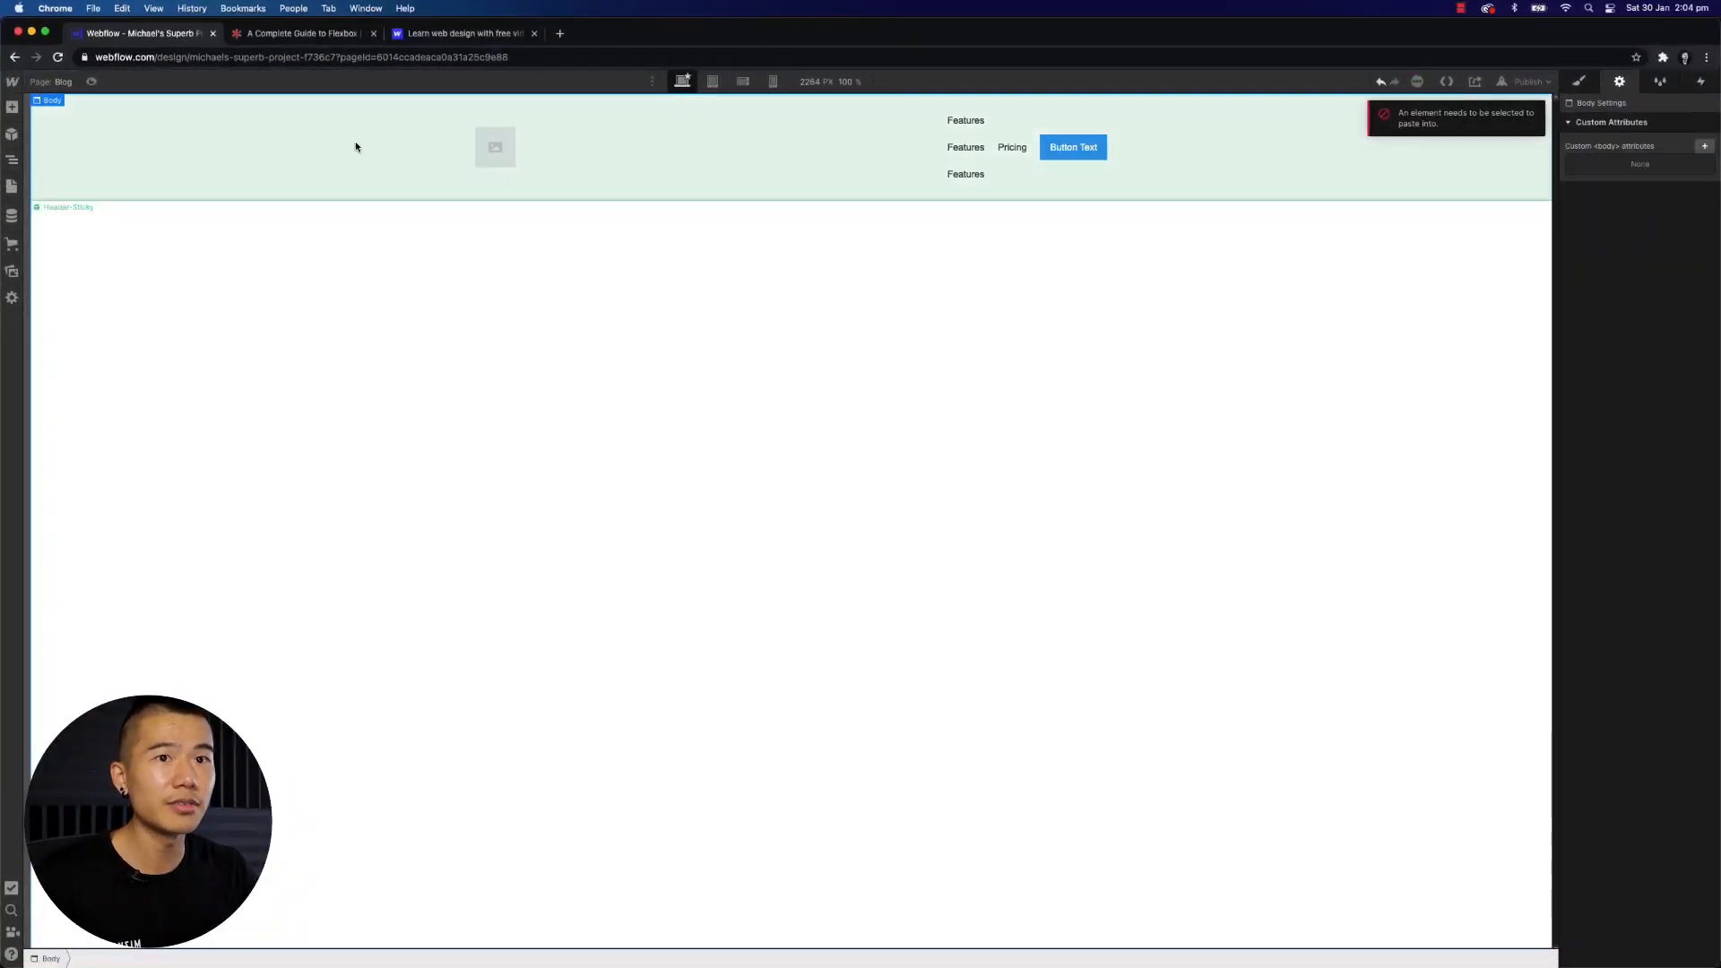
- Return to the Home page and remove the duplicated Features links from the Header-Sticky symbol
click(355, 142)
click(56, 82)
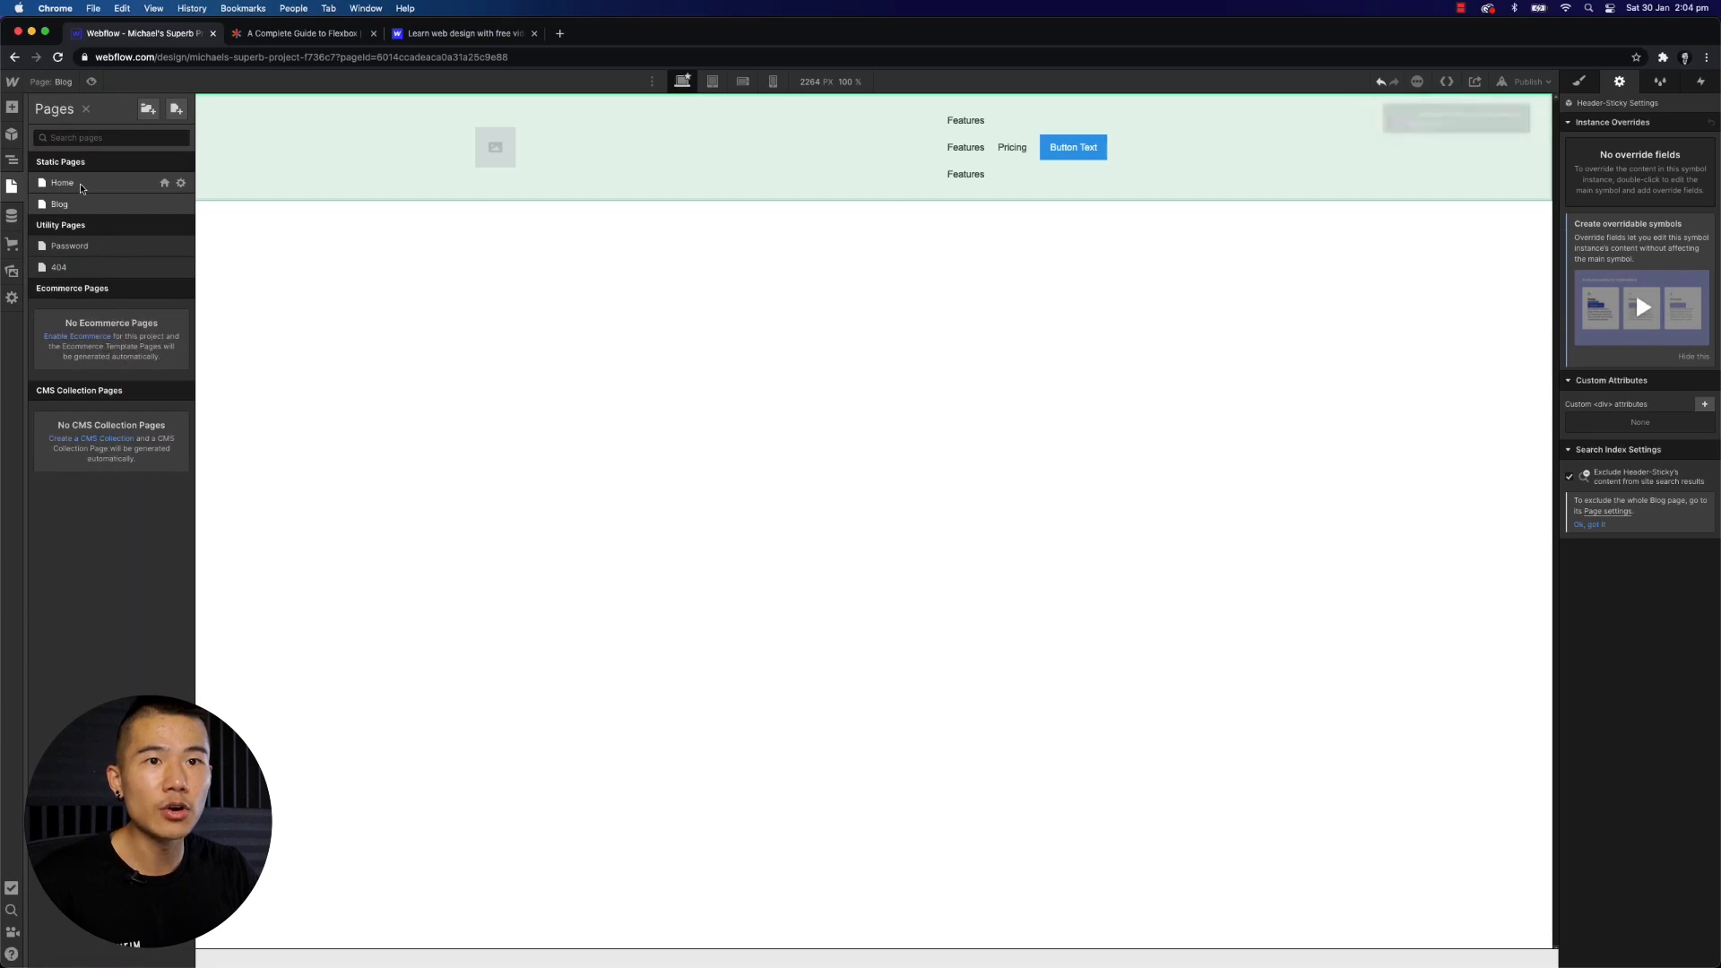
click(63, 184)
double_click(968, 174)
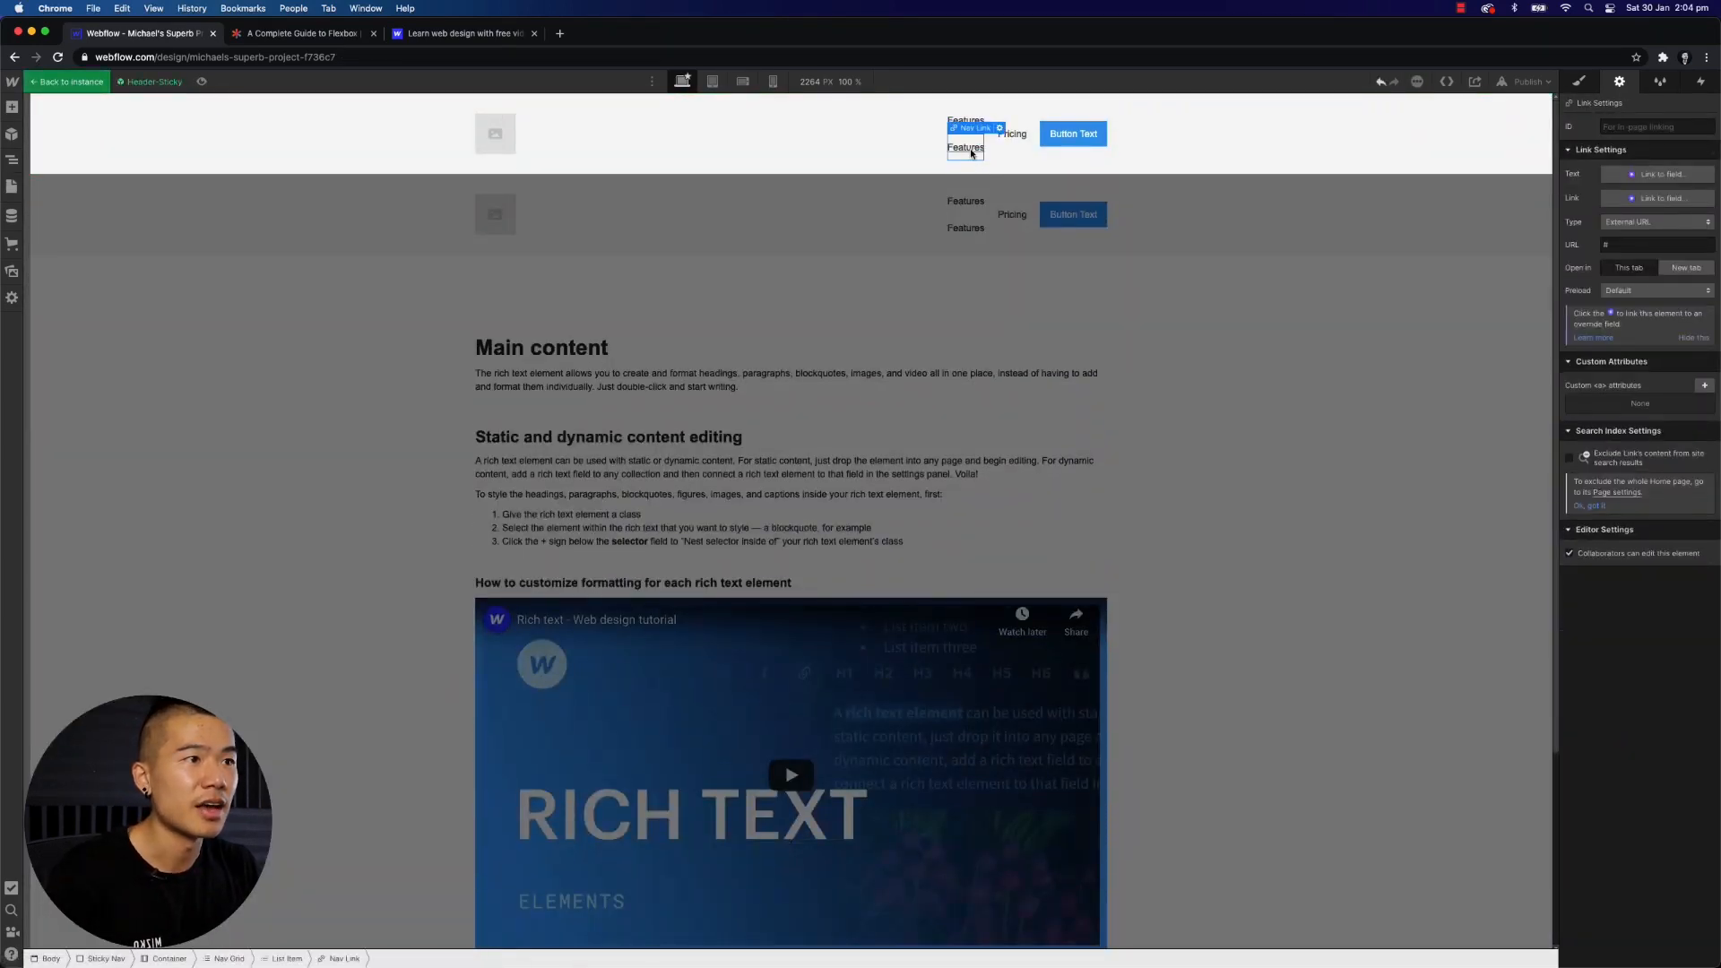
click(1288, 359)
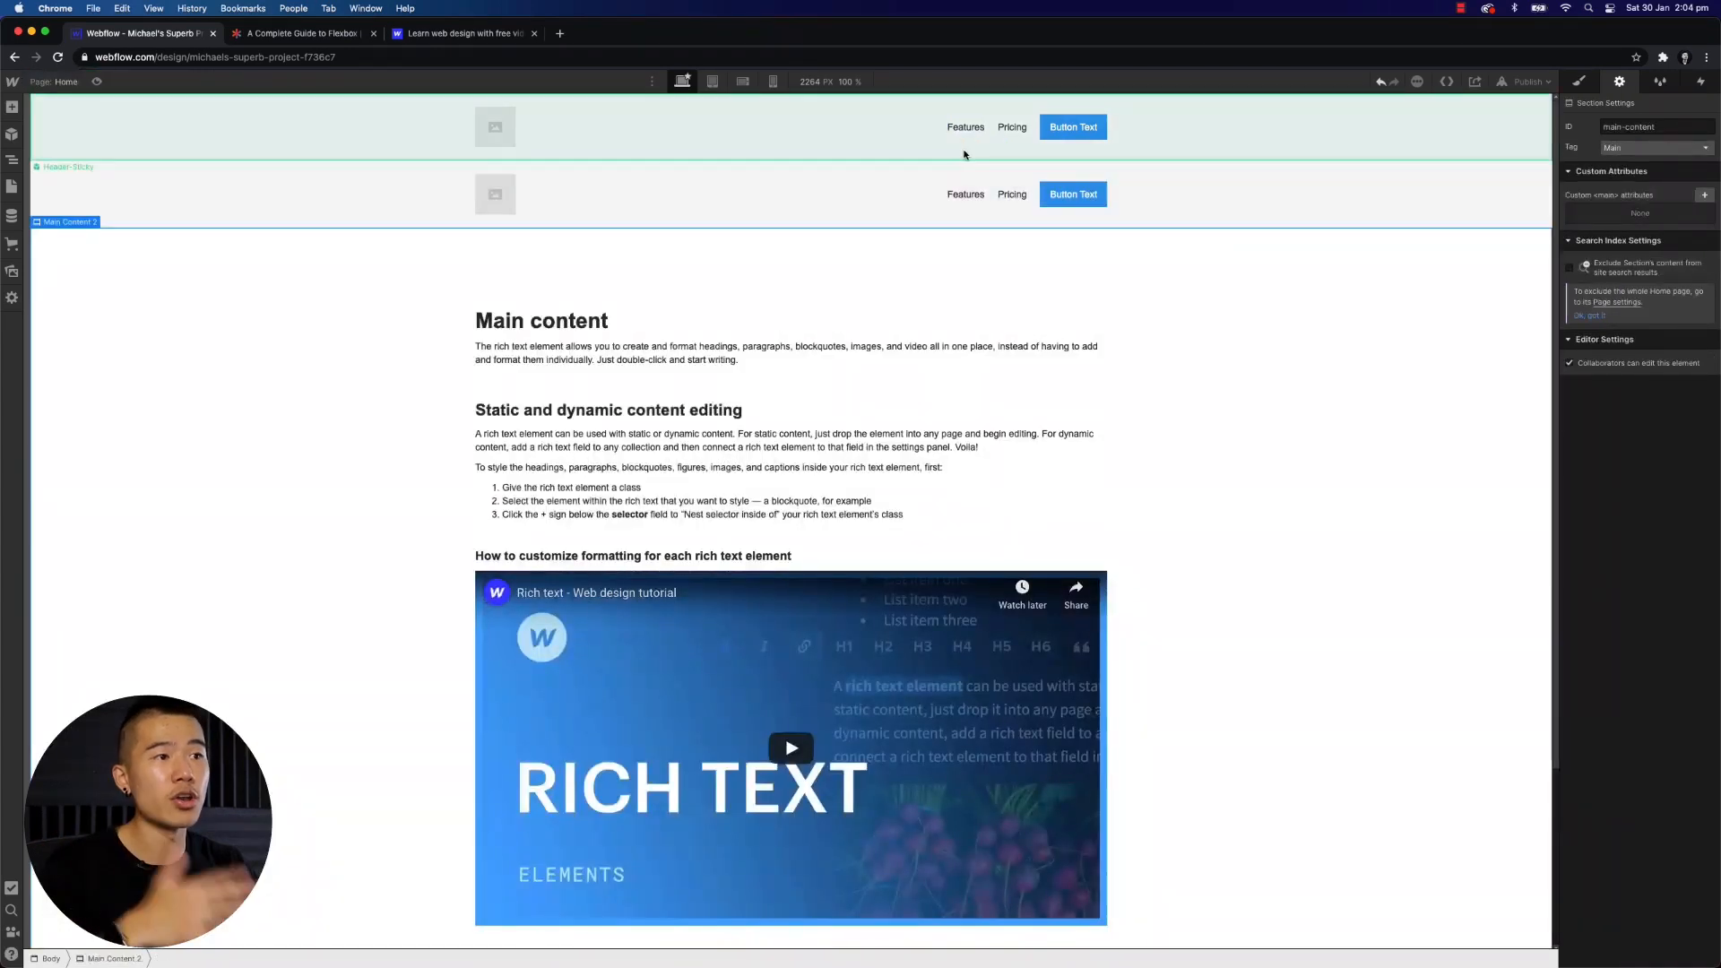
- Check the header on the Blog page and the symbol's instances, then go back to the Home page
key(p)
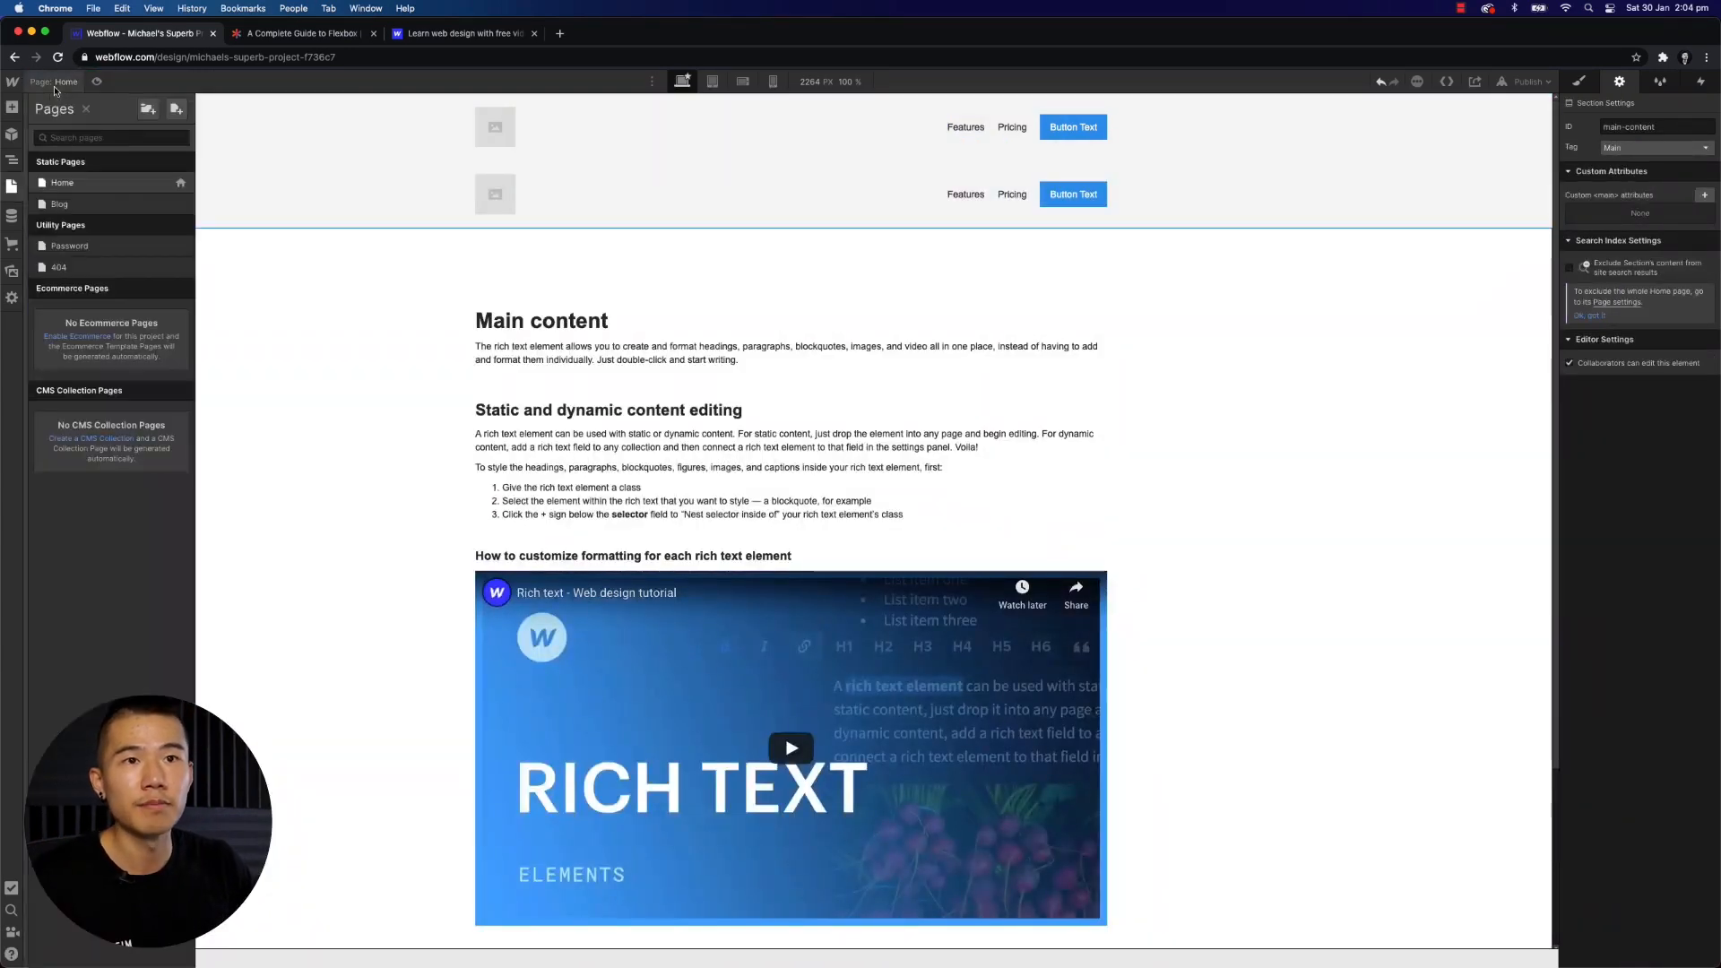
click(82, 206)
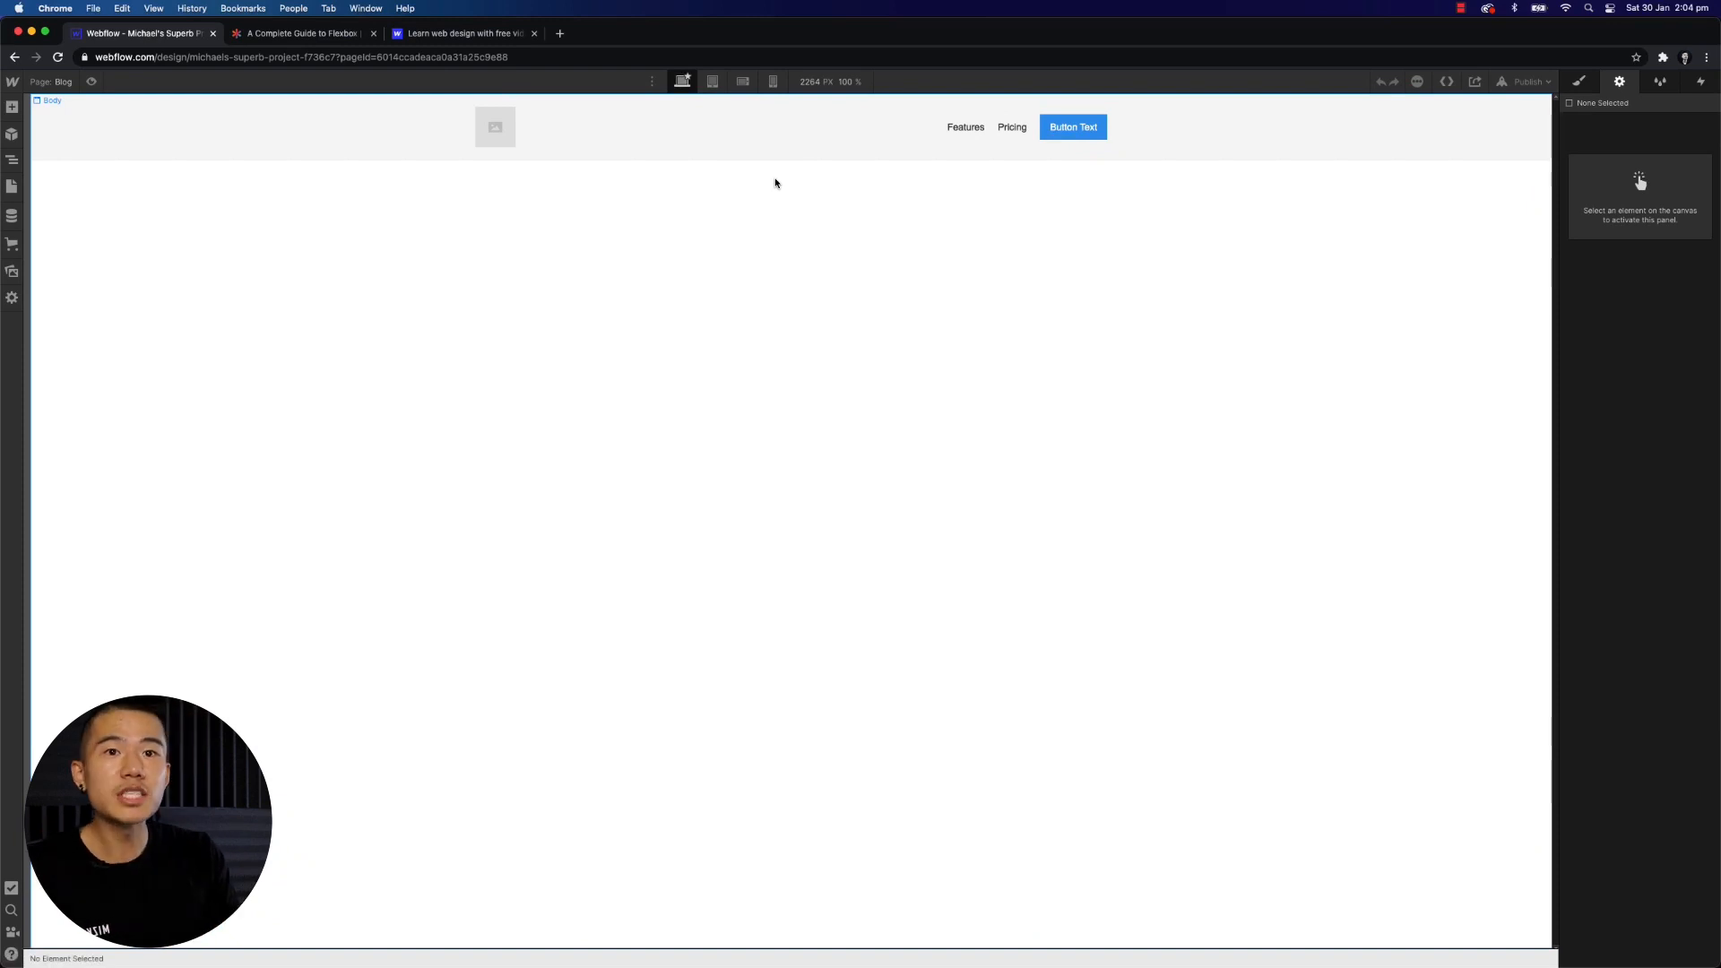
key(shift+a)
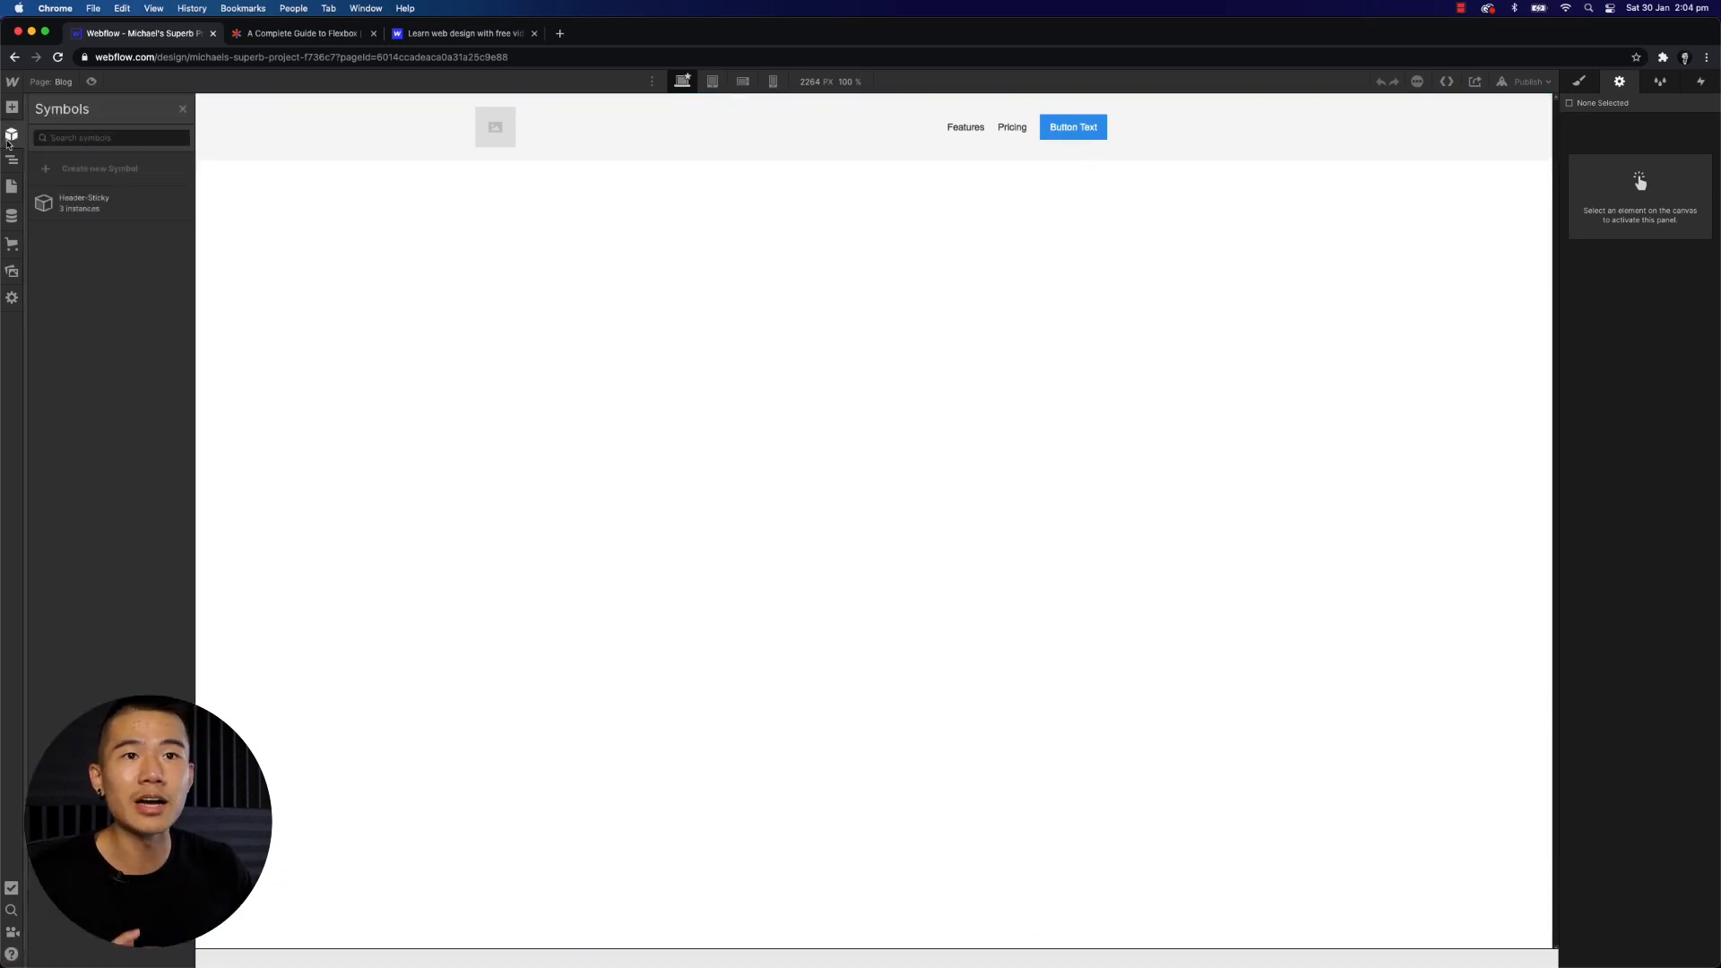
click(368, 239)
key(p)
click(62, 180)
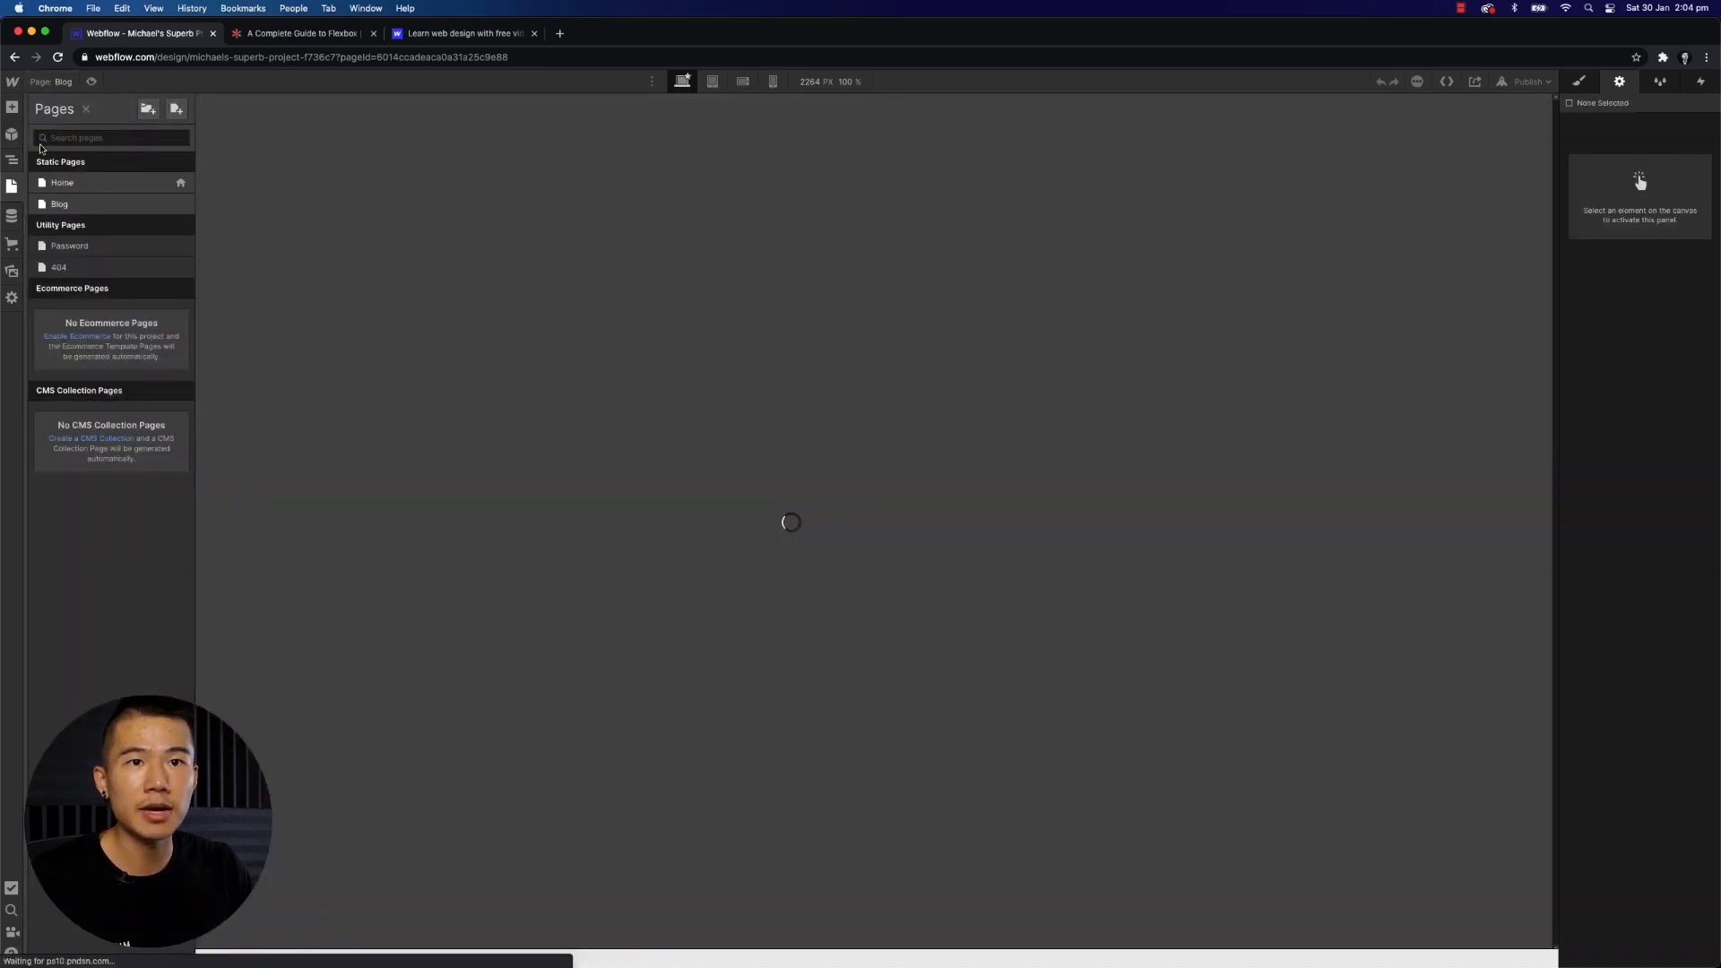
- Examine the Main Content 2 element tree down to the Rich Text Block's headings and paragraphs in the Navigator
click(11, 162)
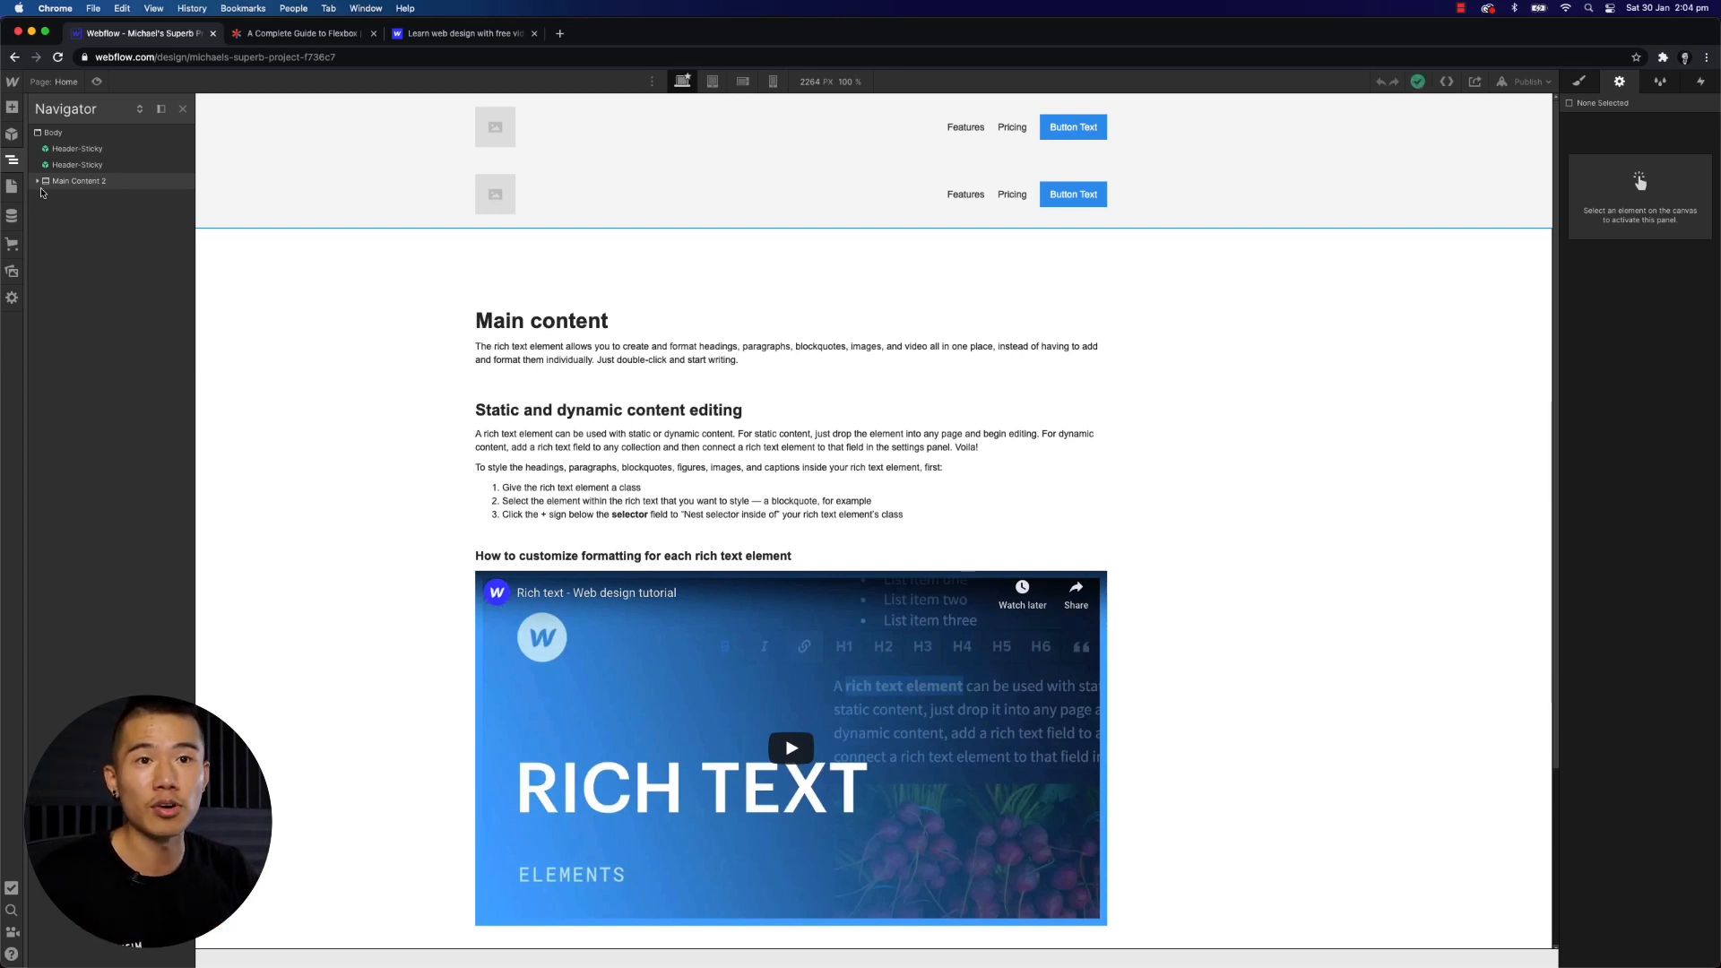
click(39, 182)
click(49, 198)
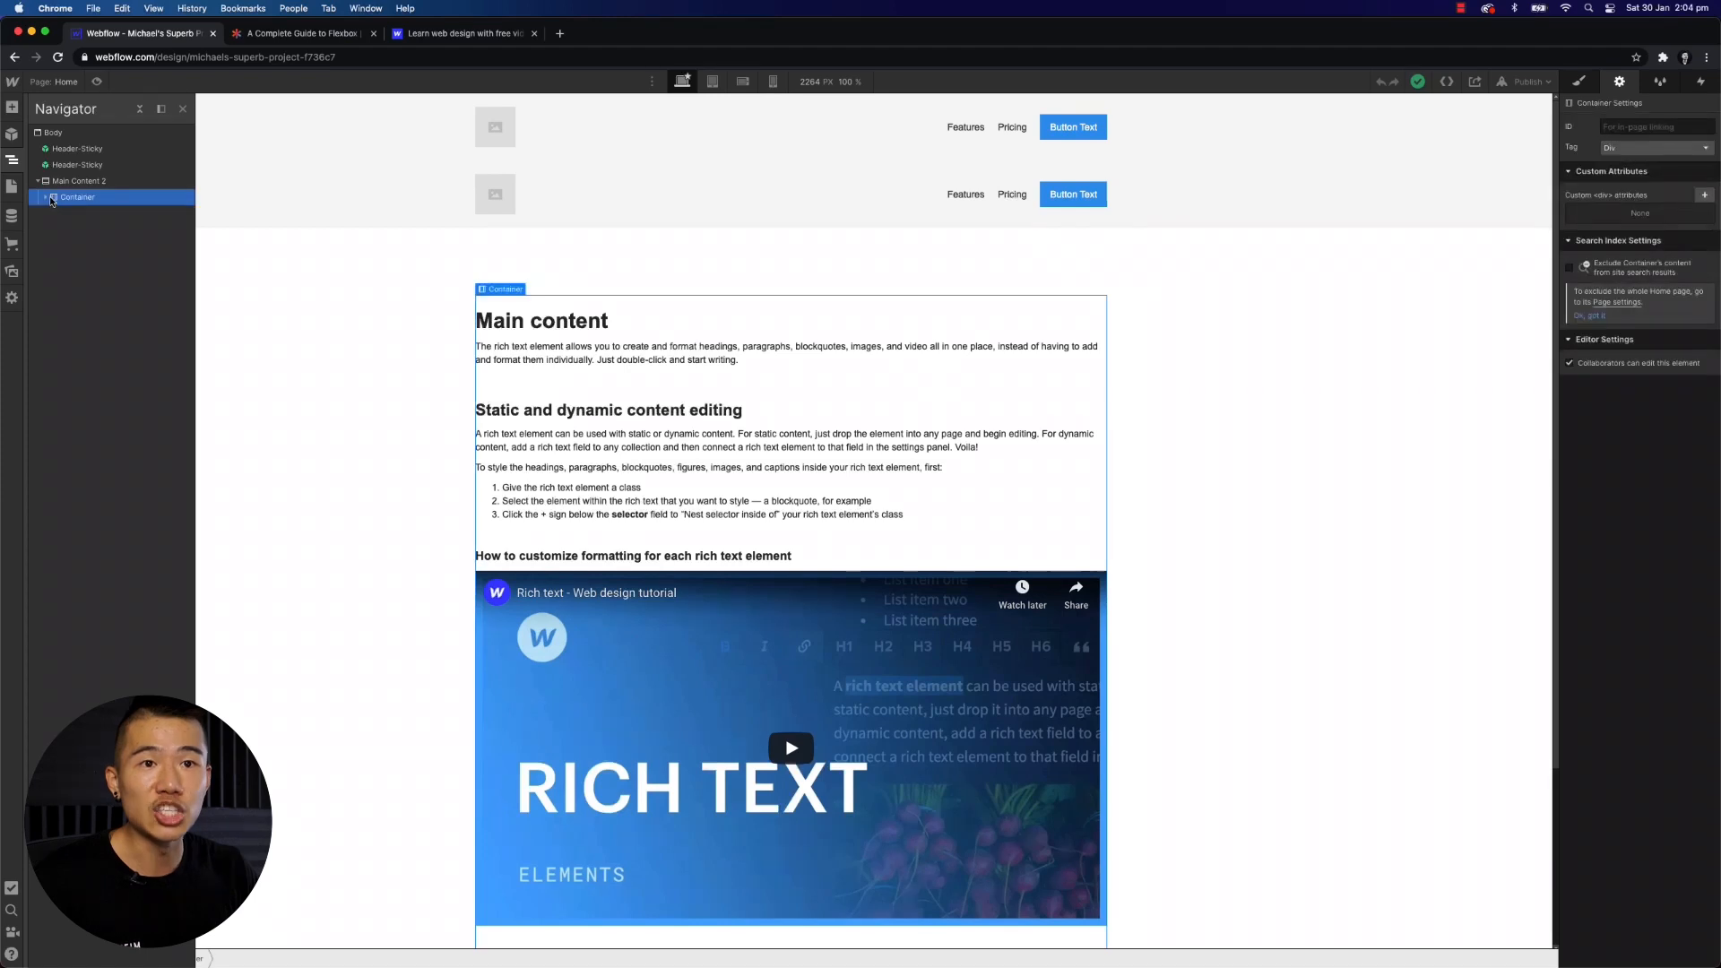
click(48, 199)
click(54, 213)
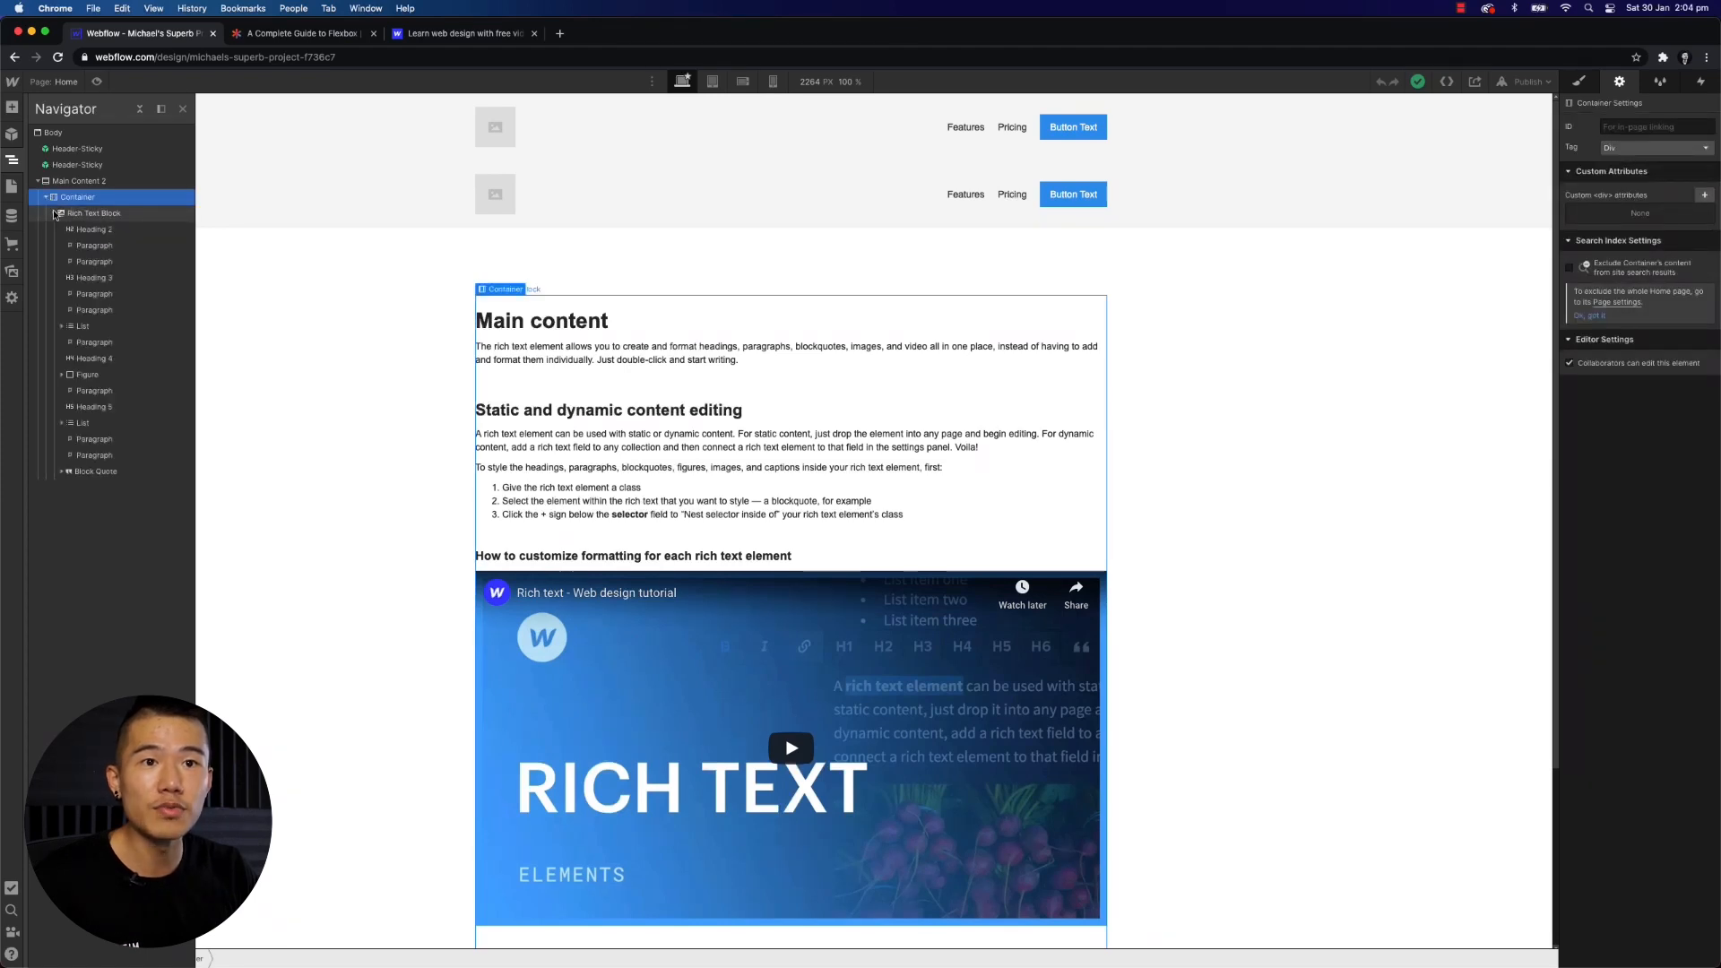
click(80, 280)
click(54, 214)
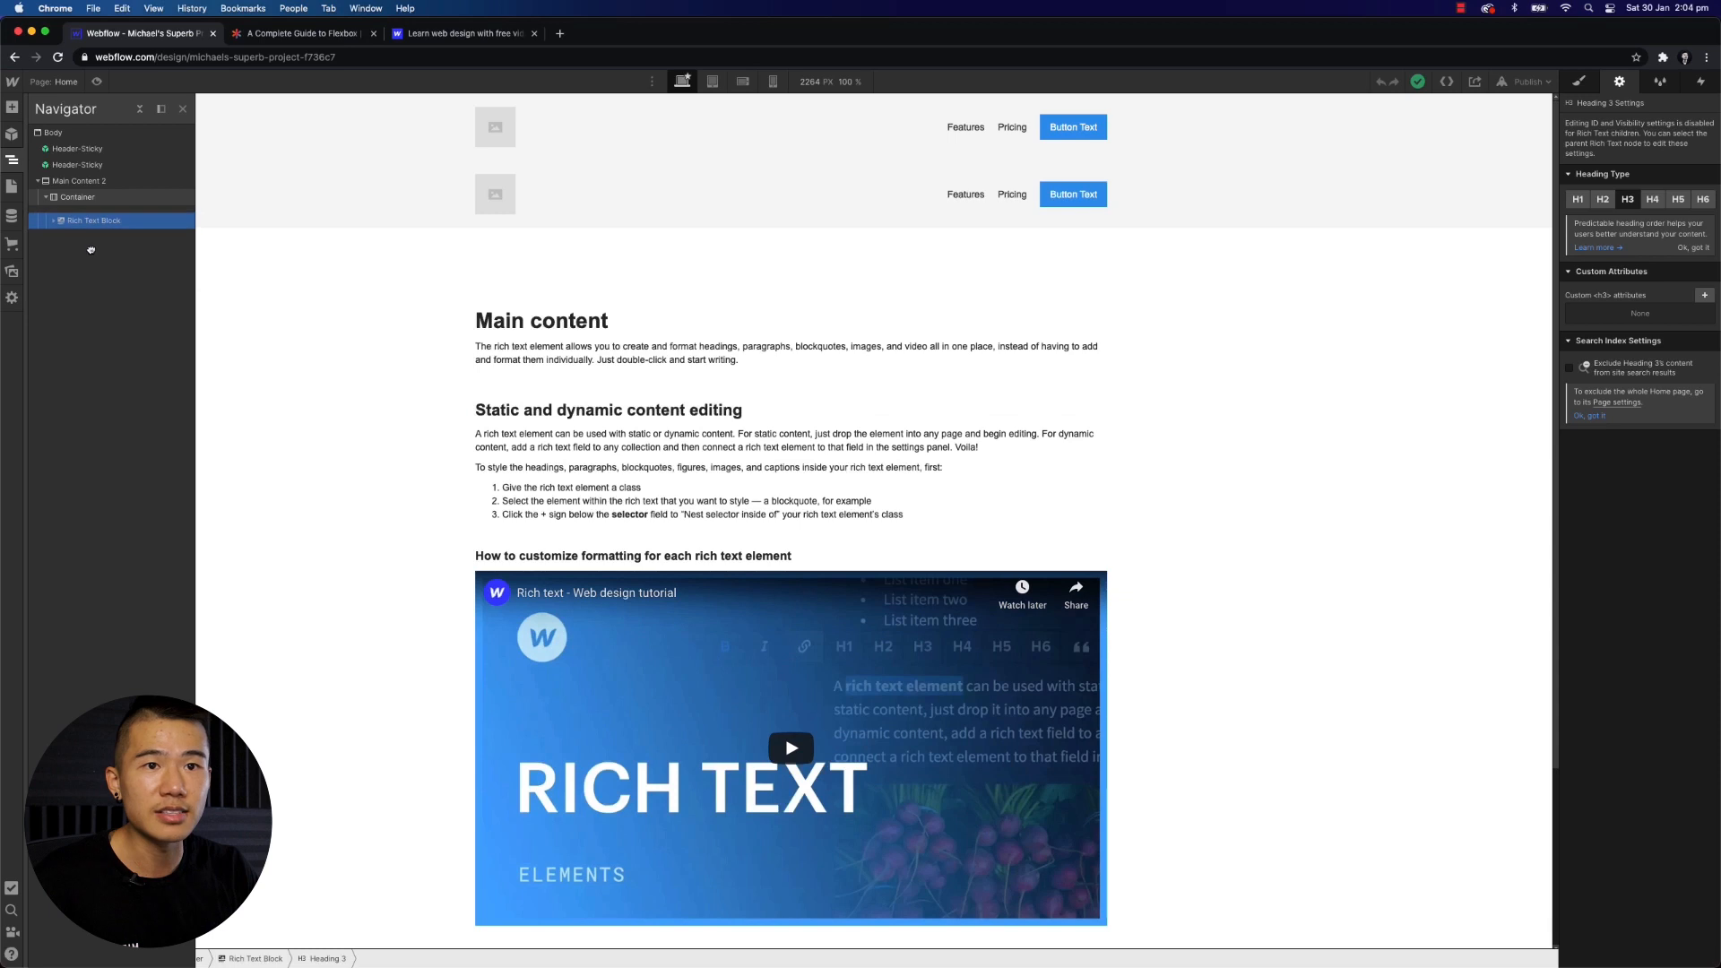
key(super+z)
click(53, 214)
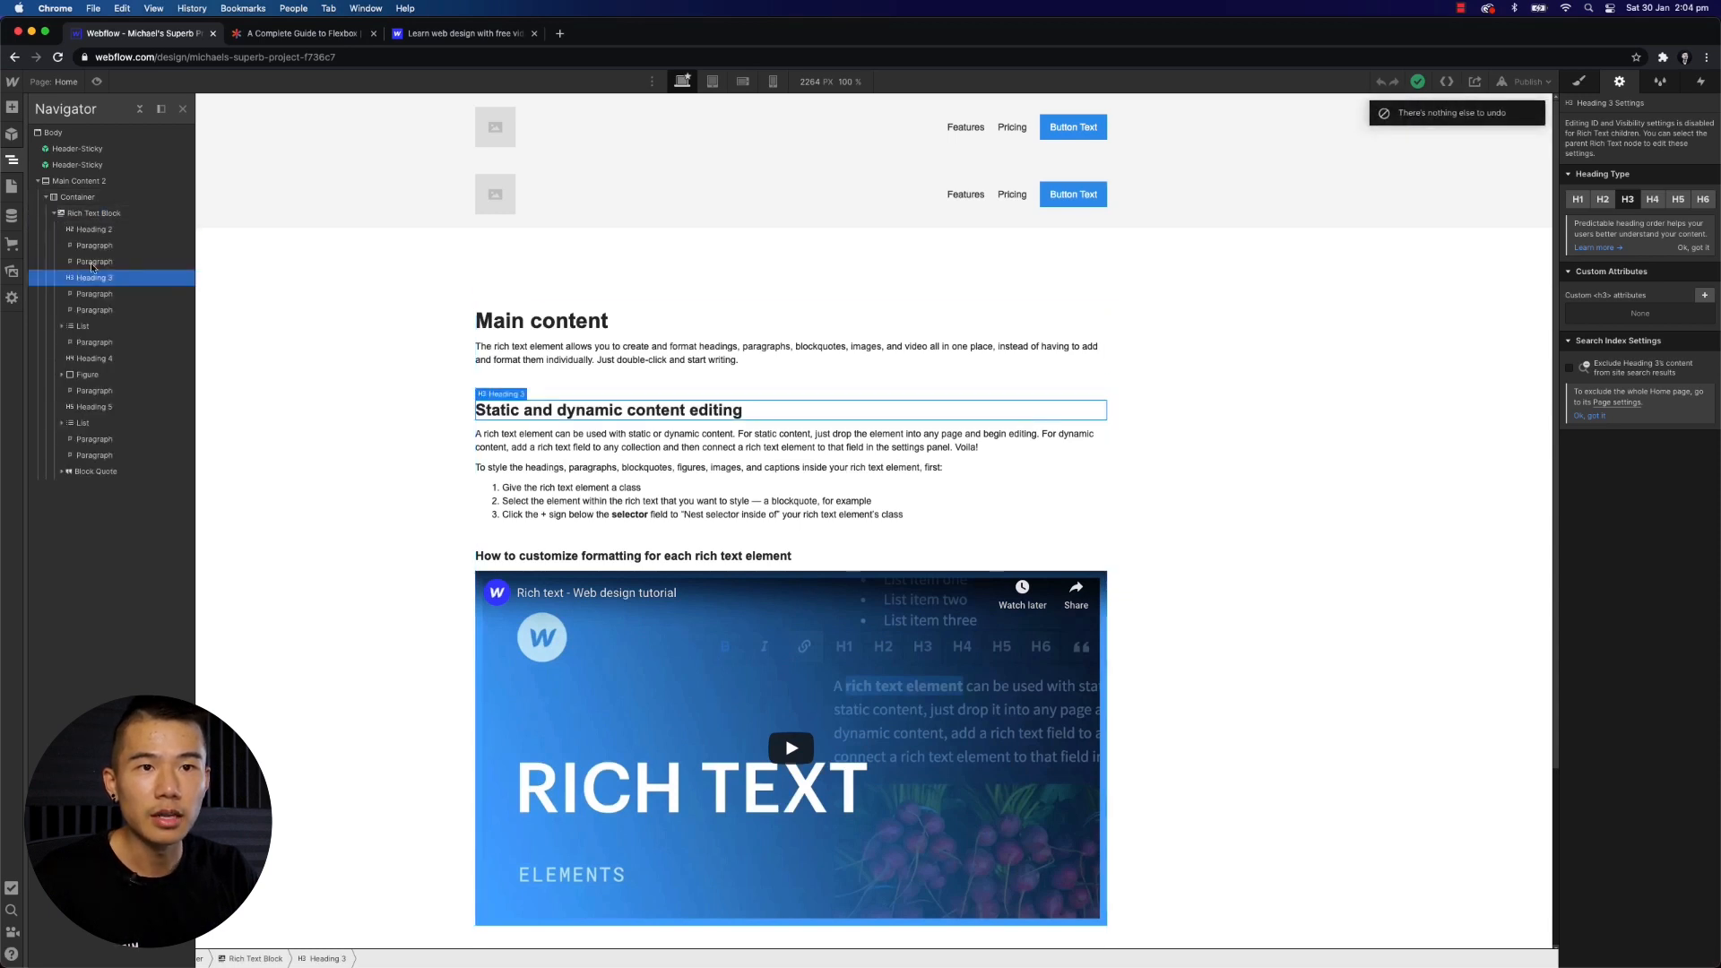
click(95, 246)
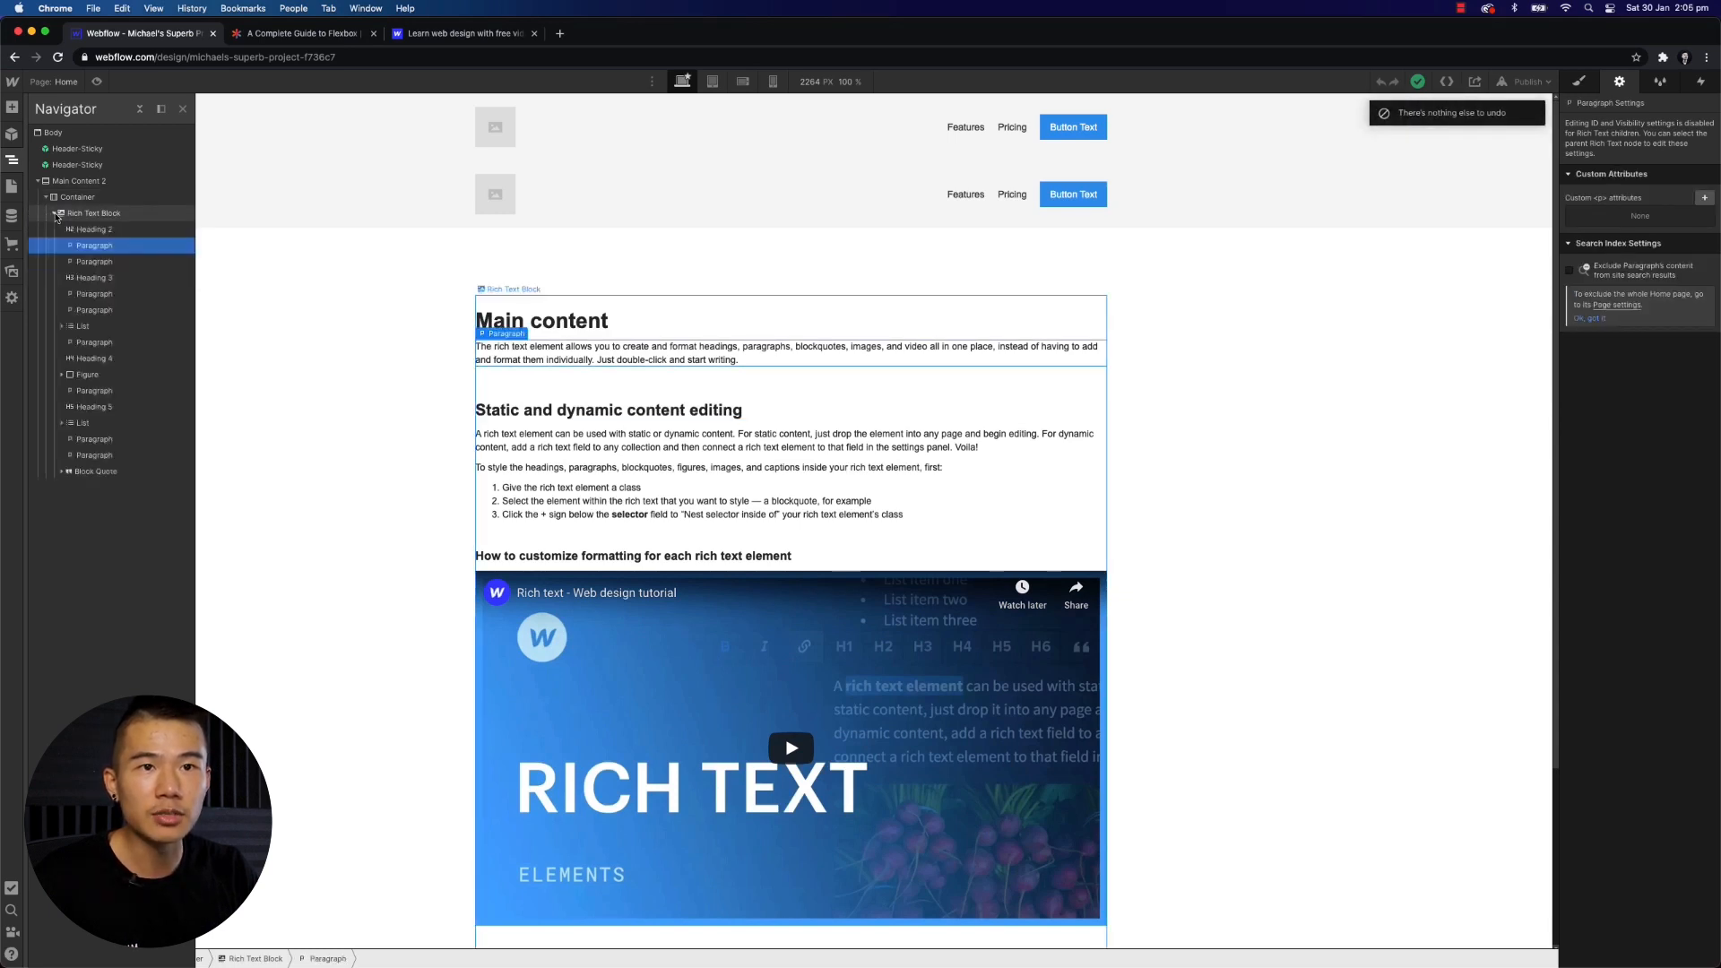
key(z)
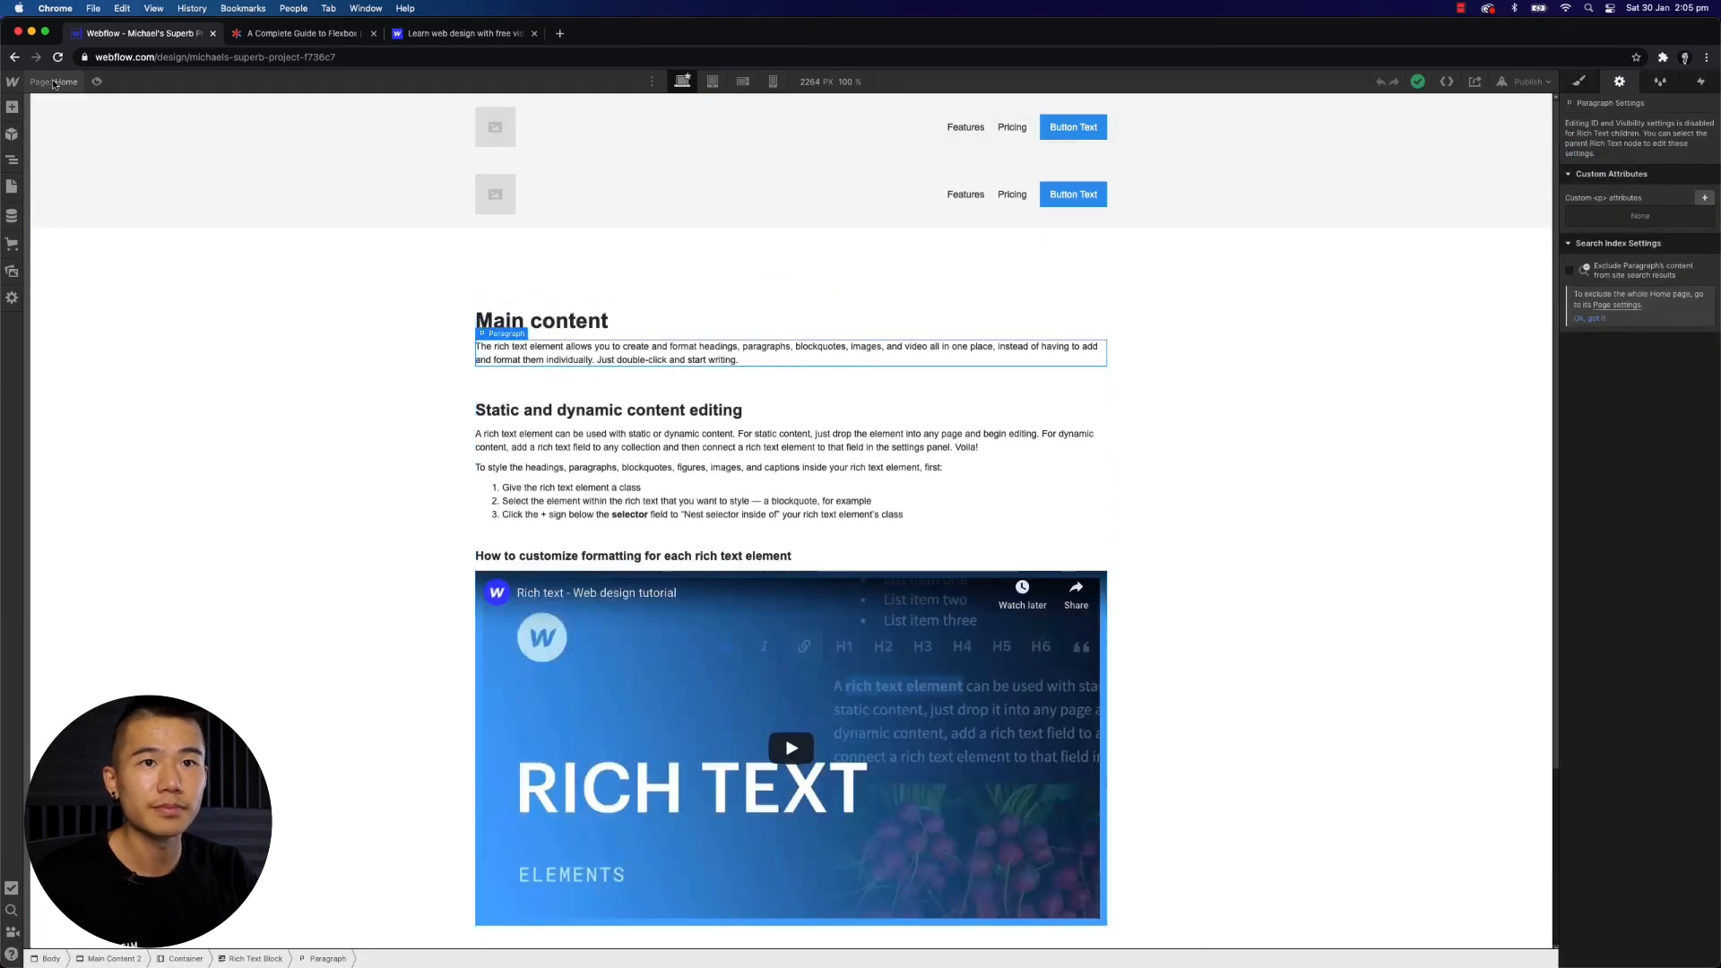
click(54, 83)
click(11, 160)
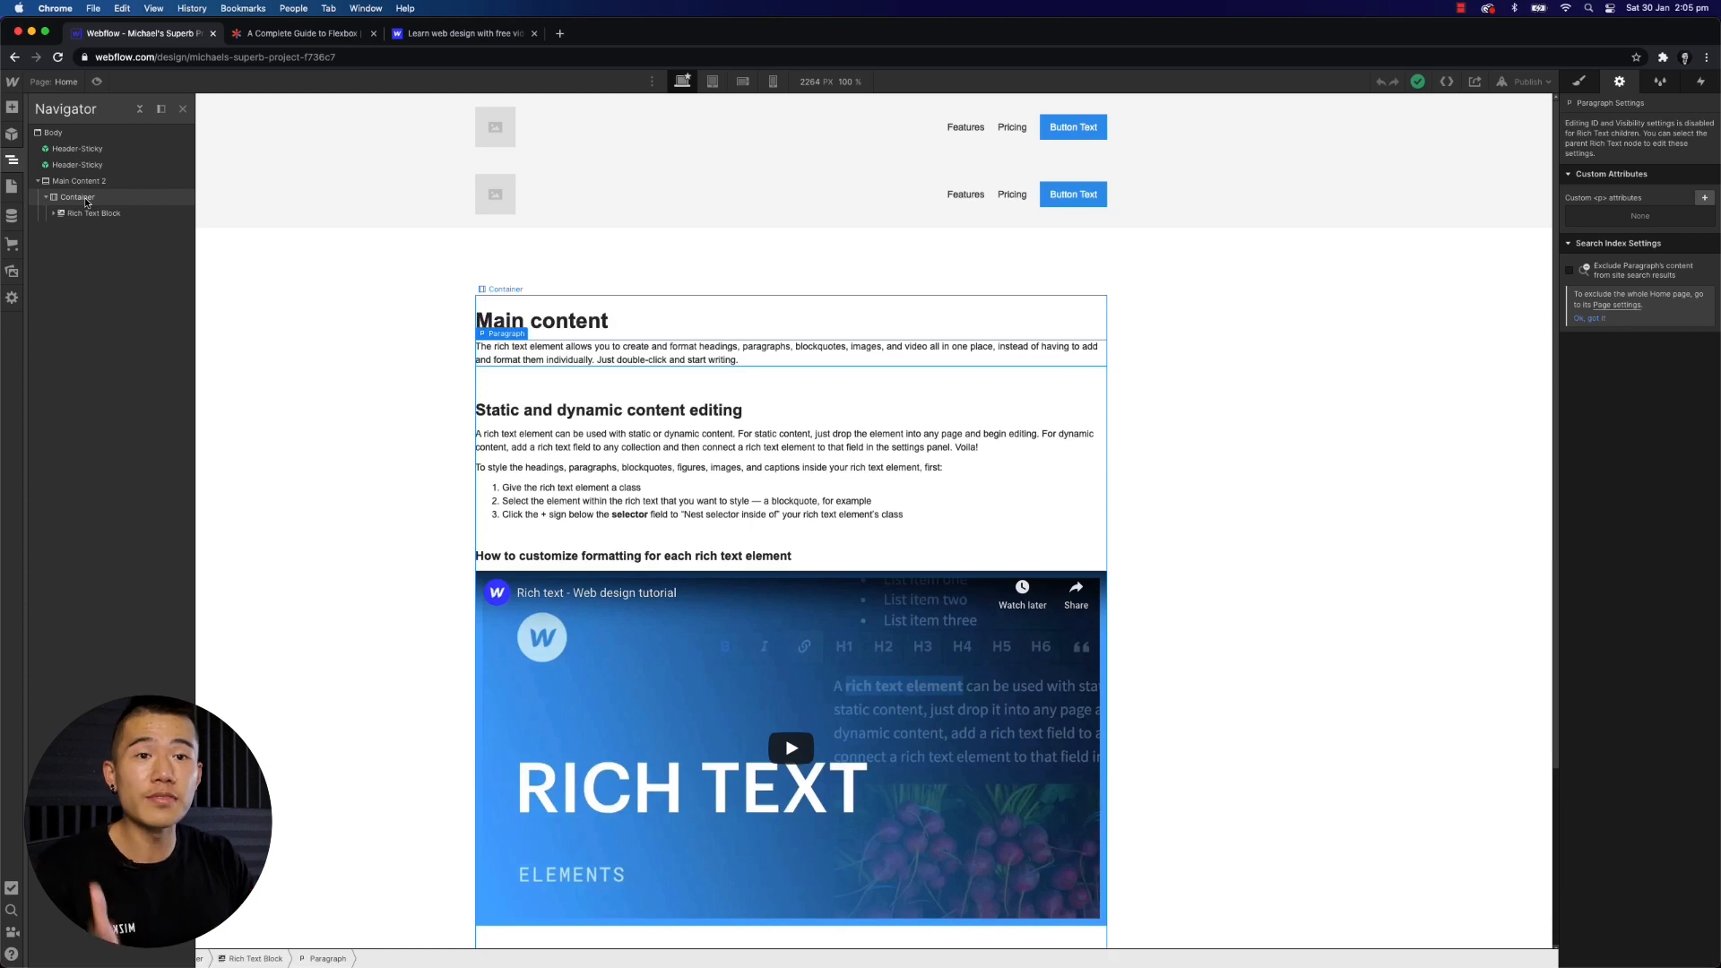
- Duplicate the Rich Text Block inside the Container by copying and pasting it, then select the copy
click(75, 218)
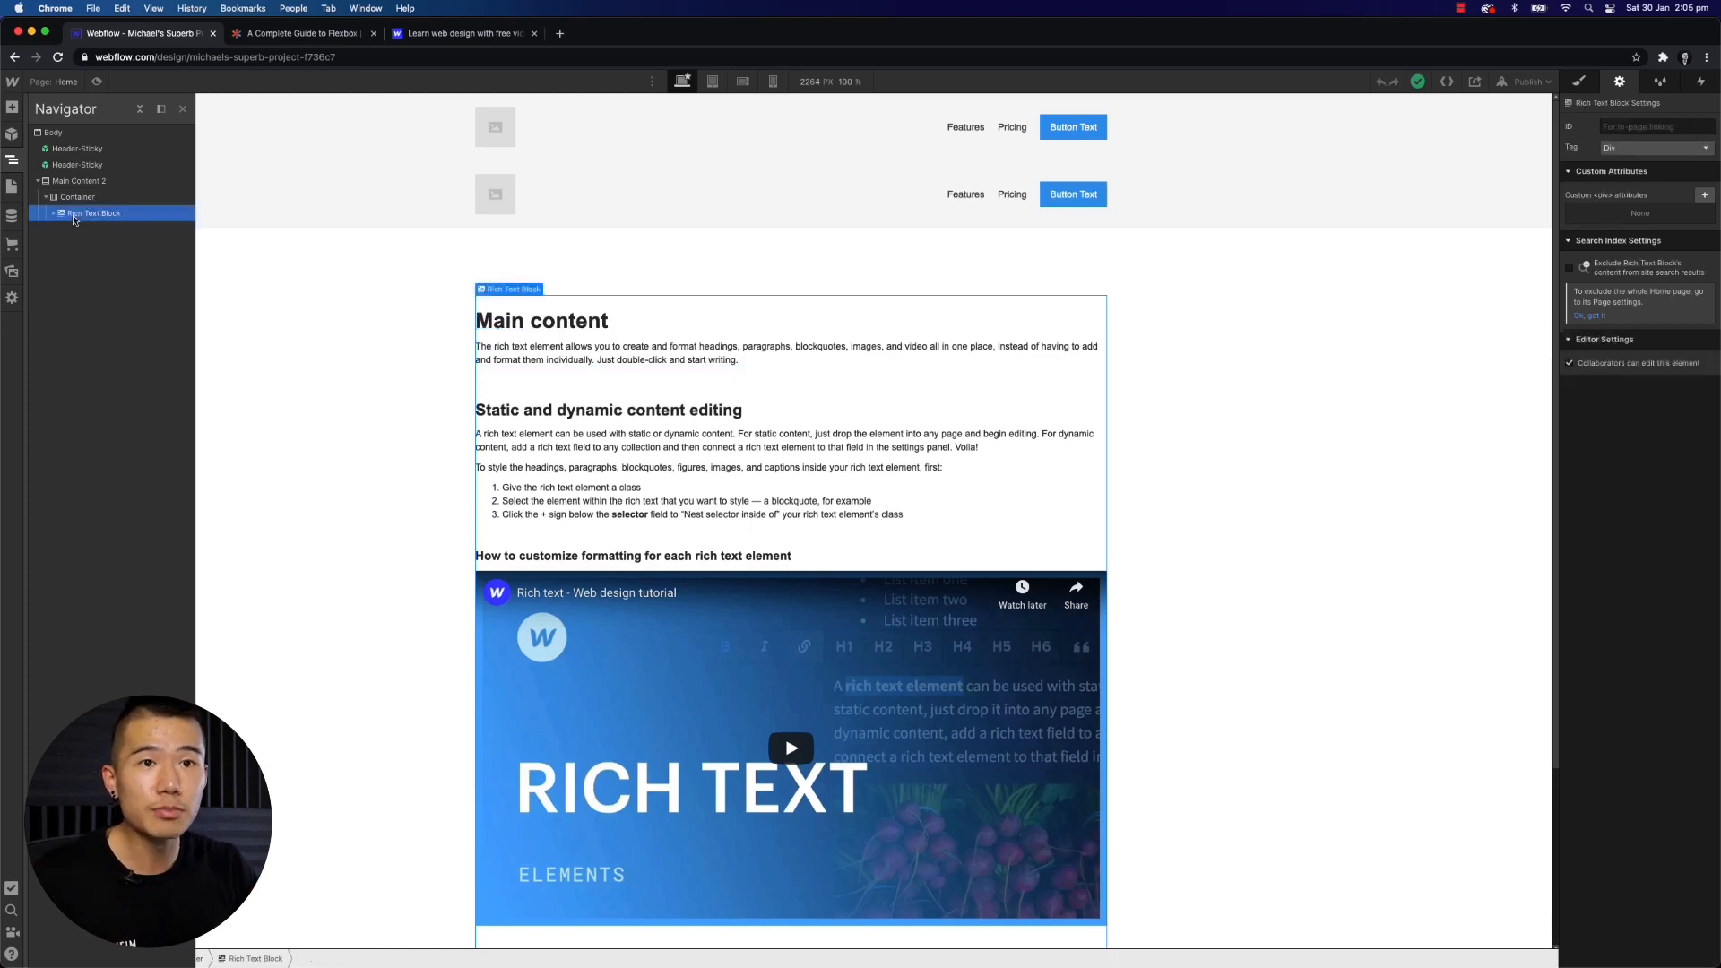
key(super+c)
key(super+v)
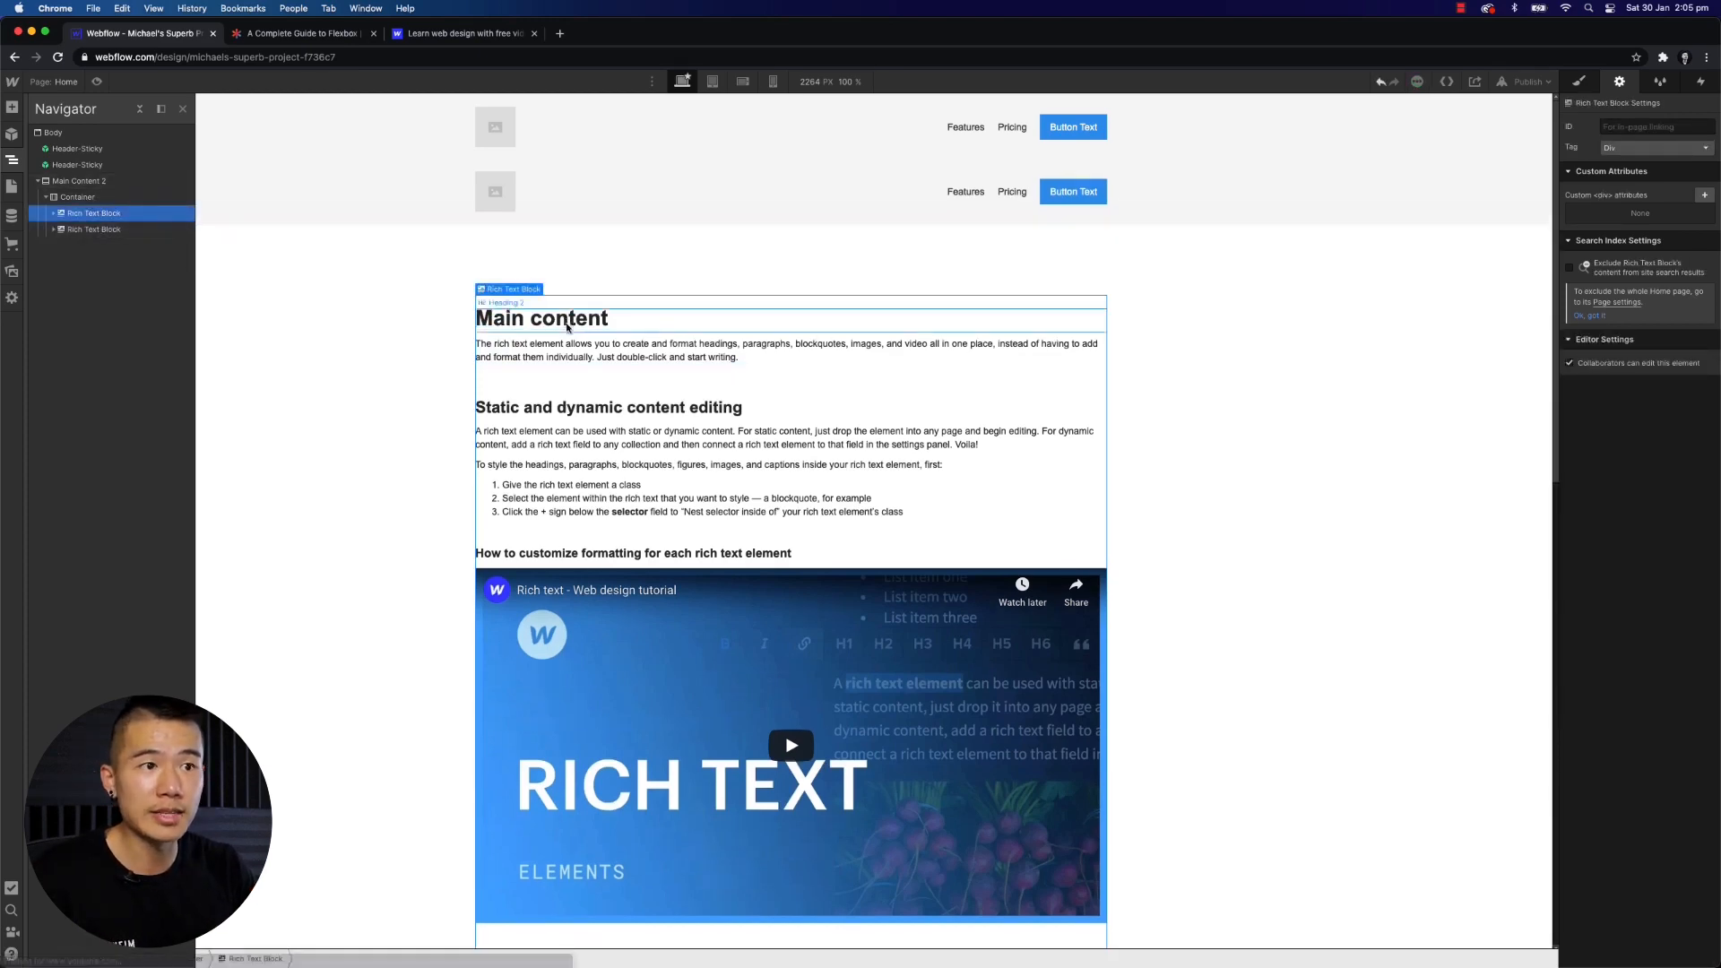
scroll(569, 336, down, 9)
click(101, 231)
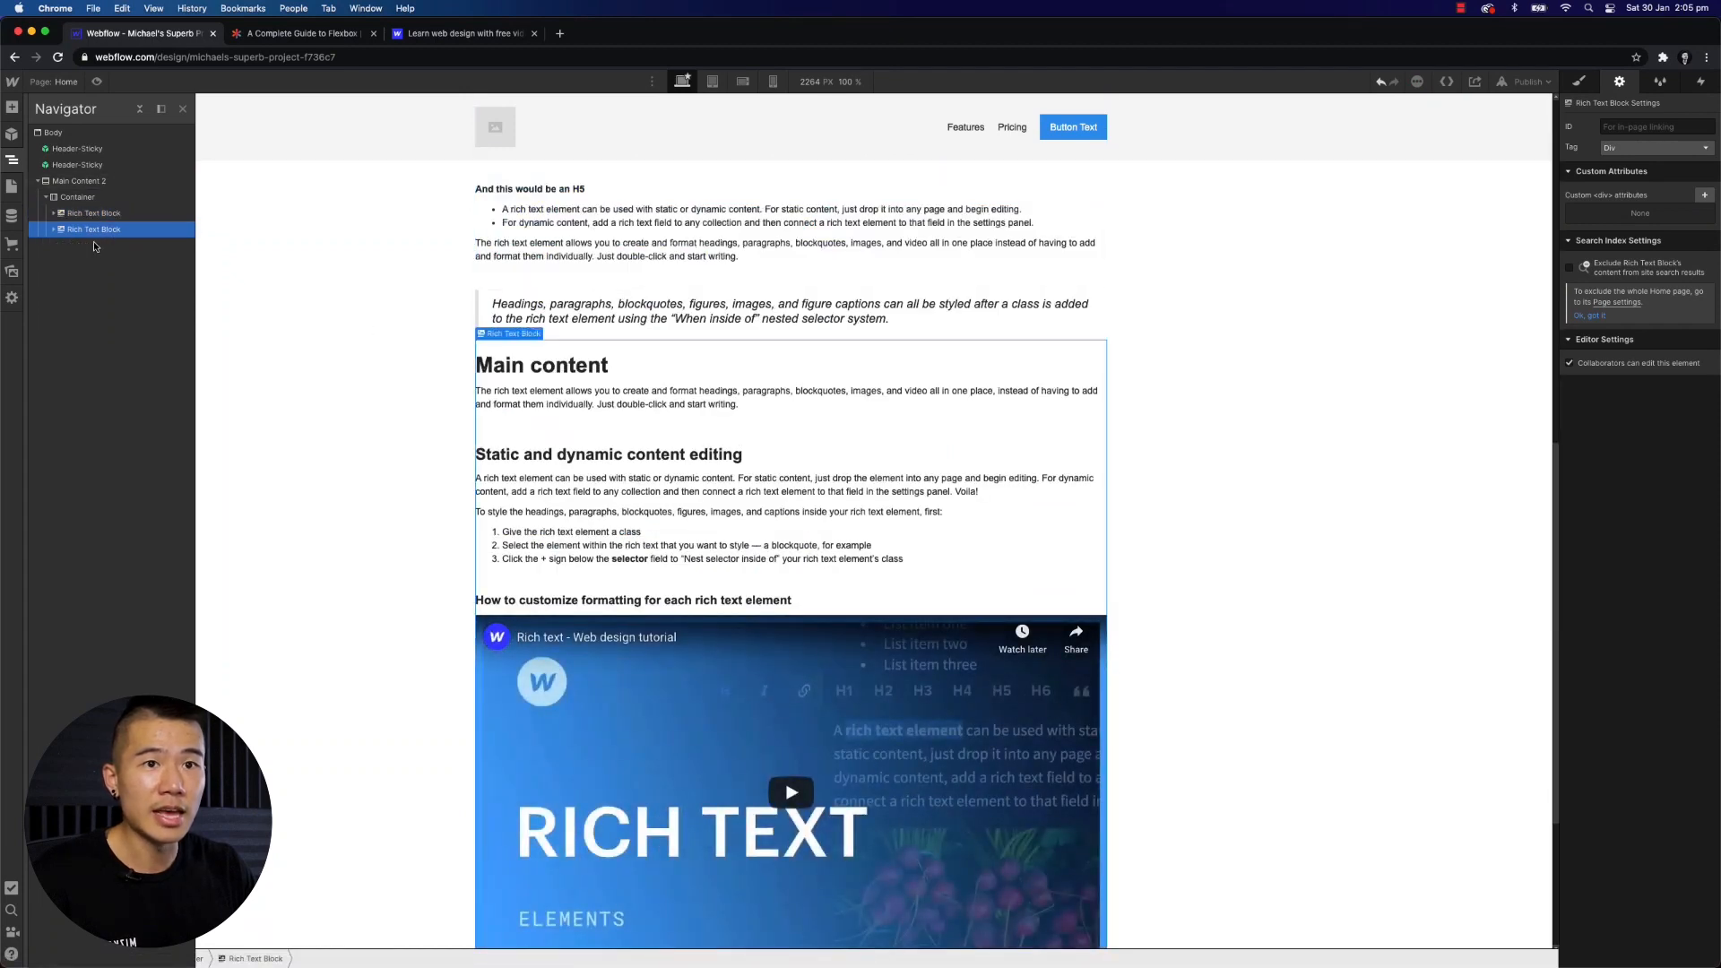
- Add an Image element and place it inside the Container between the two Rich Text Blocks
click(12, 107)
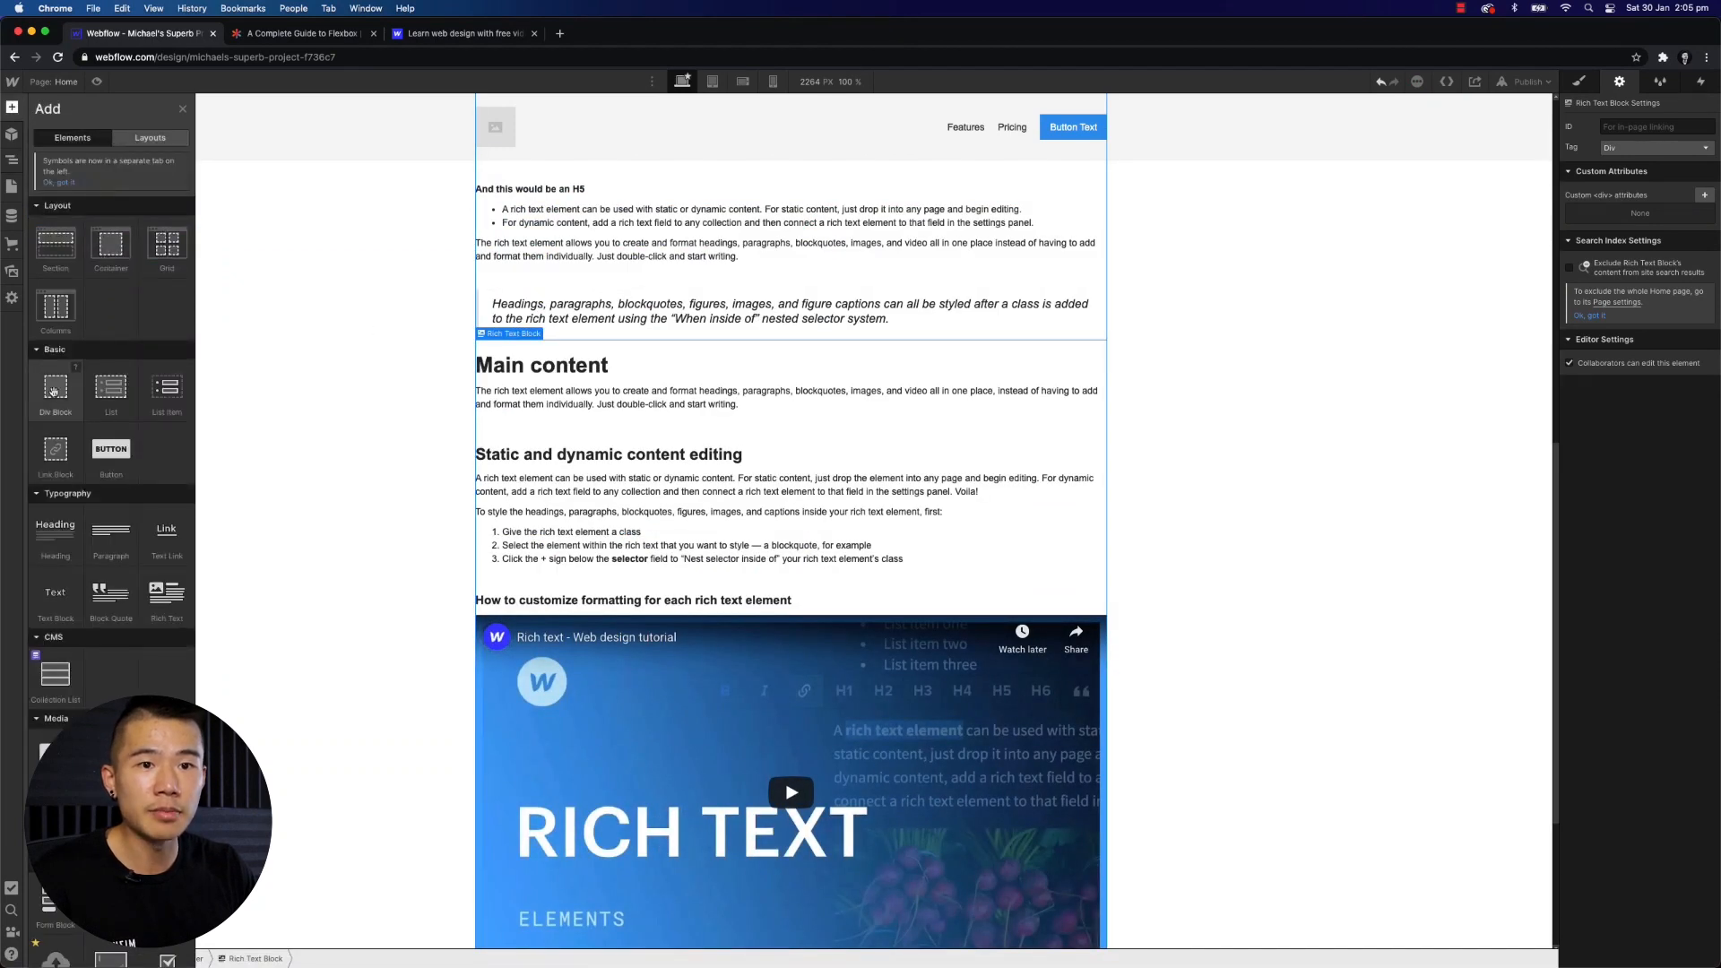
drag(56, 758, 516, 340)
click(12, 159)
click(76, 229)
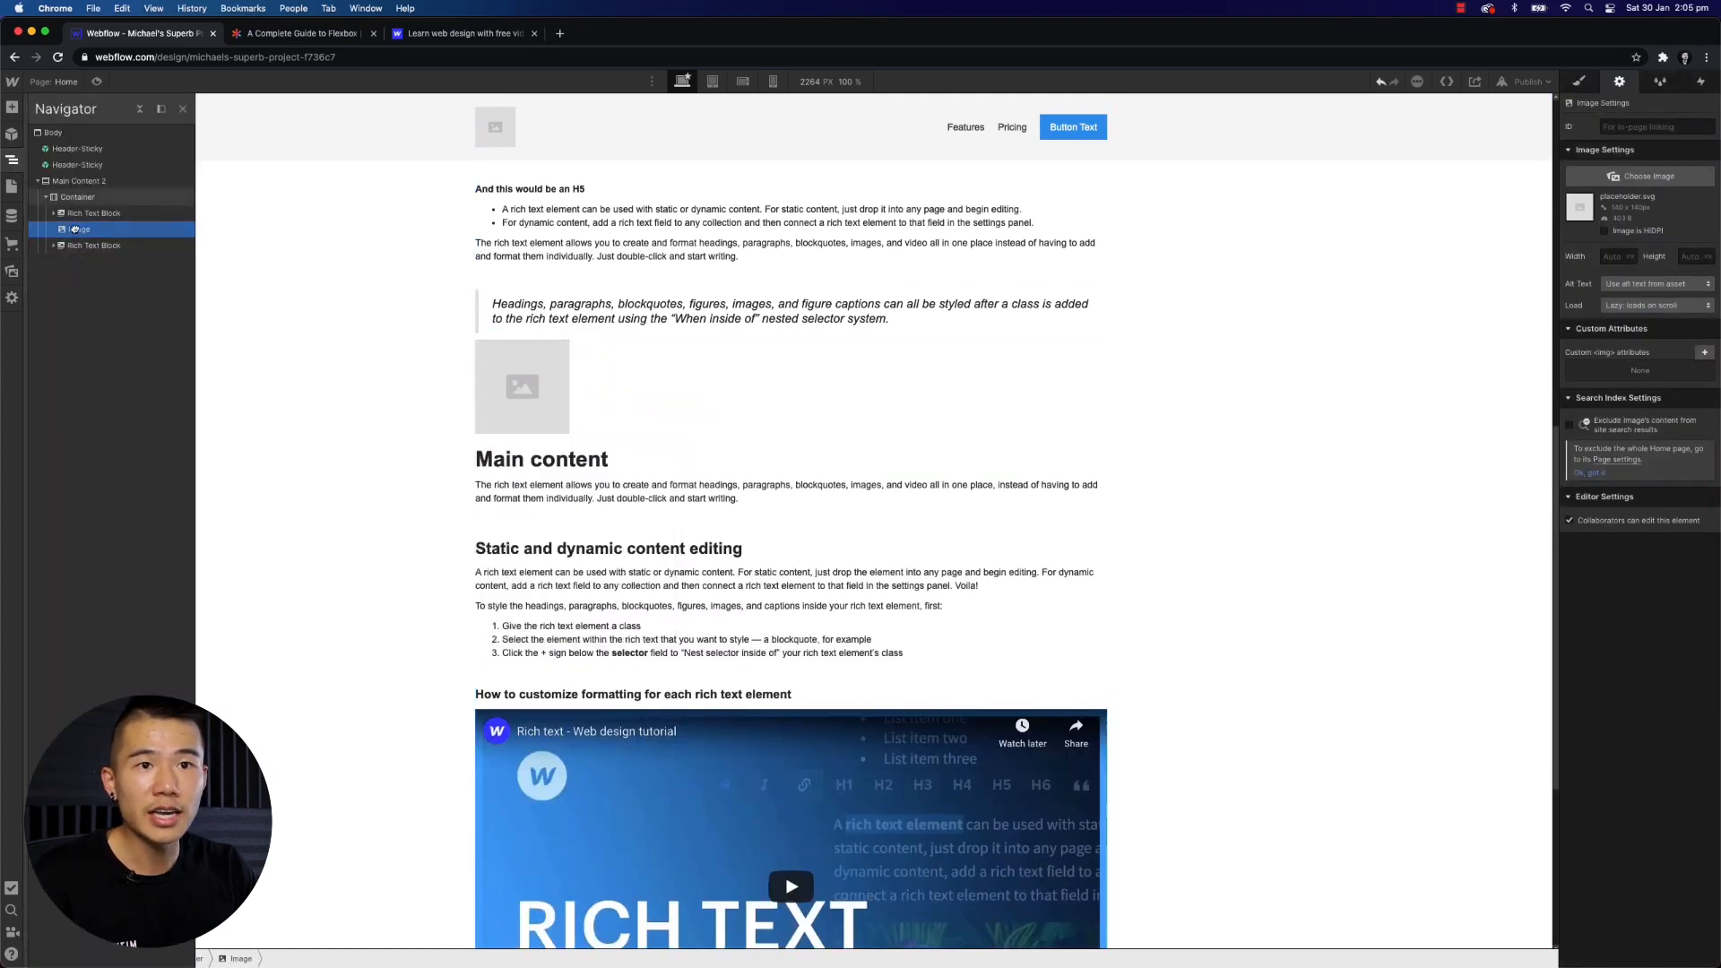
drag(75, 230, 47, 203)
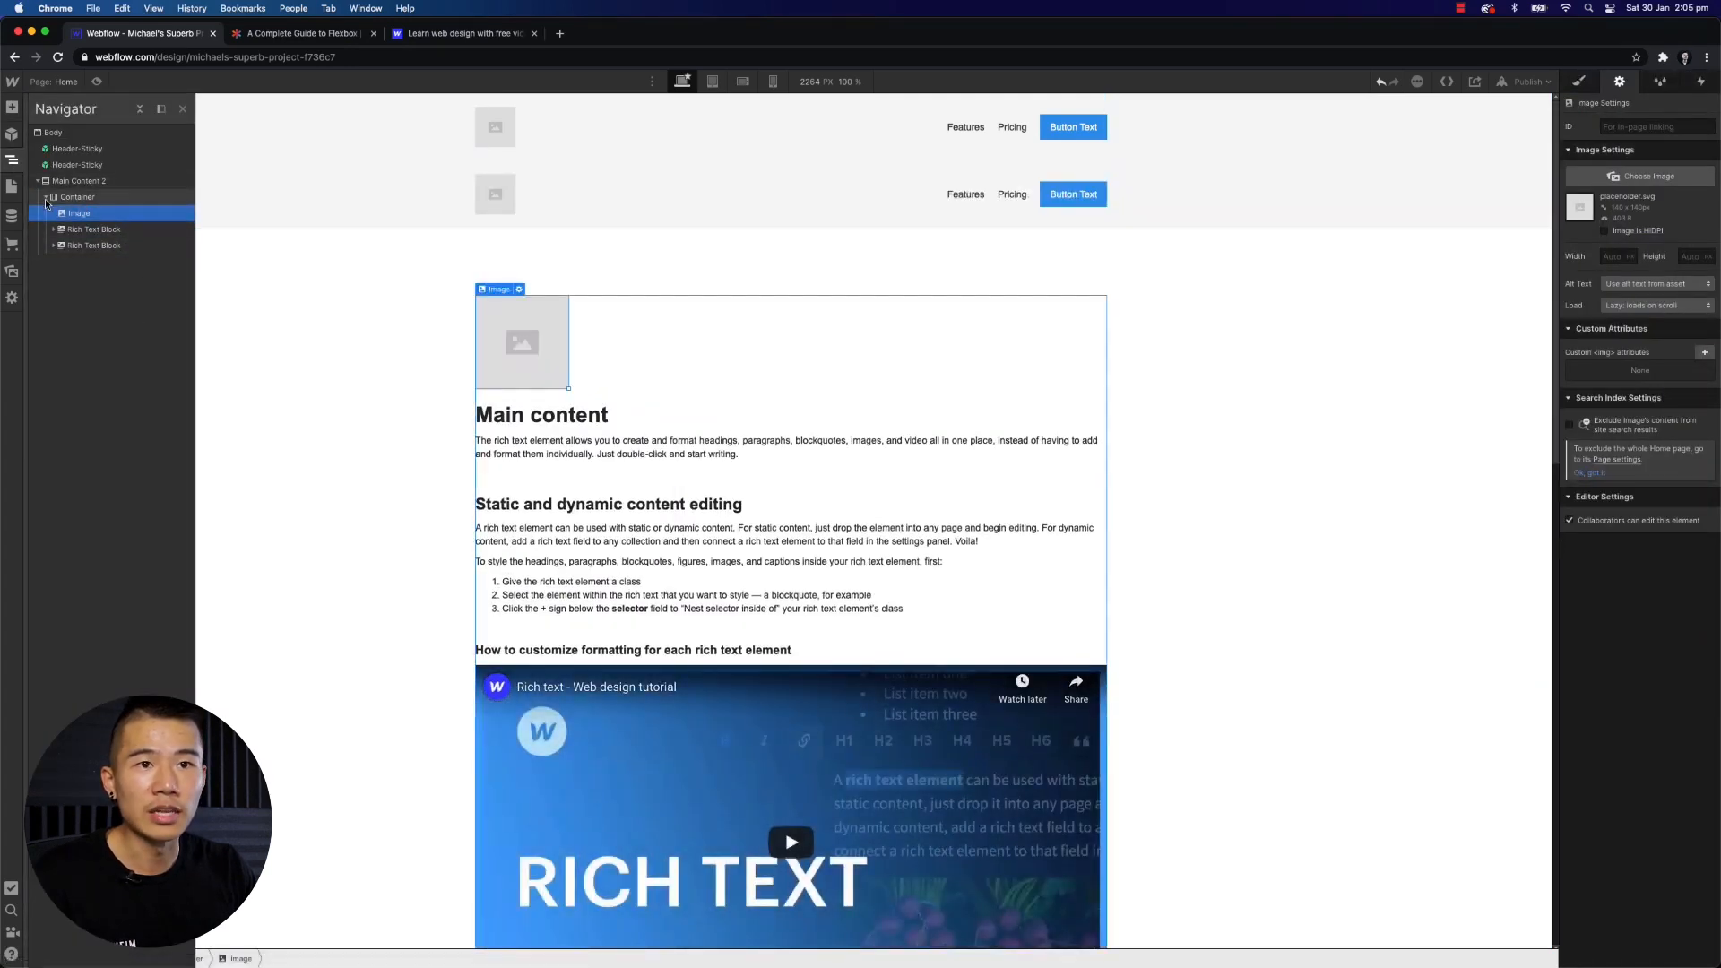
click(88, 229)
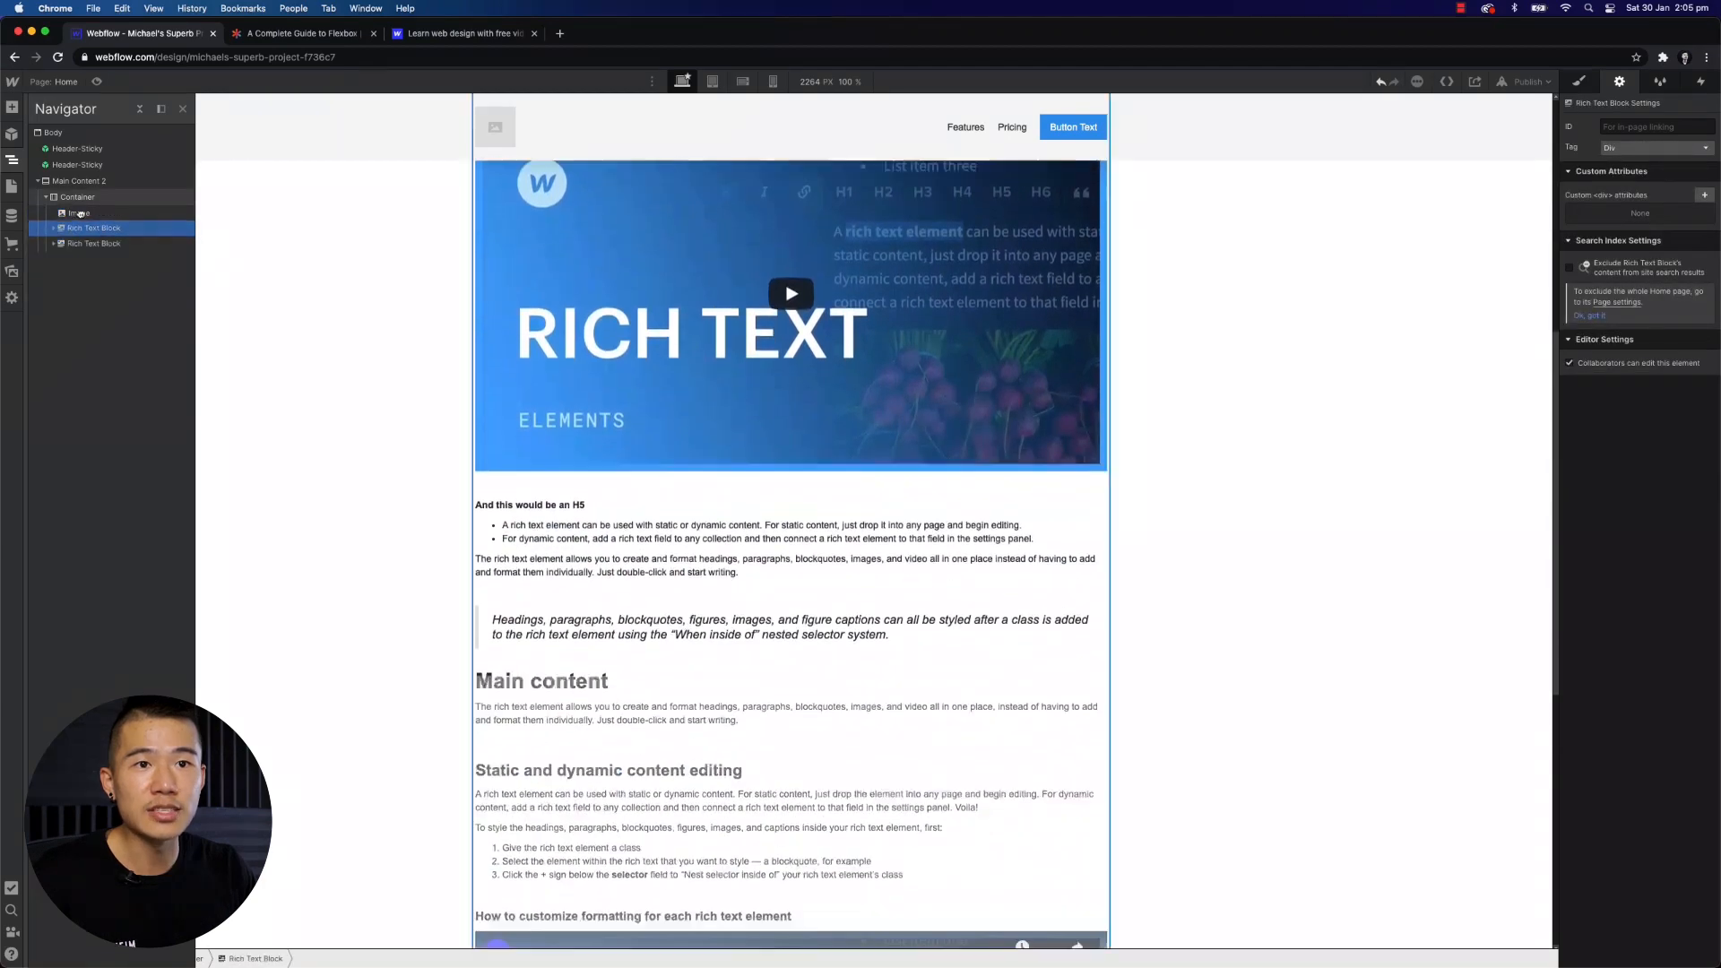
key(super+z)
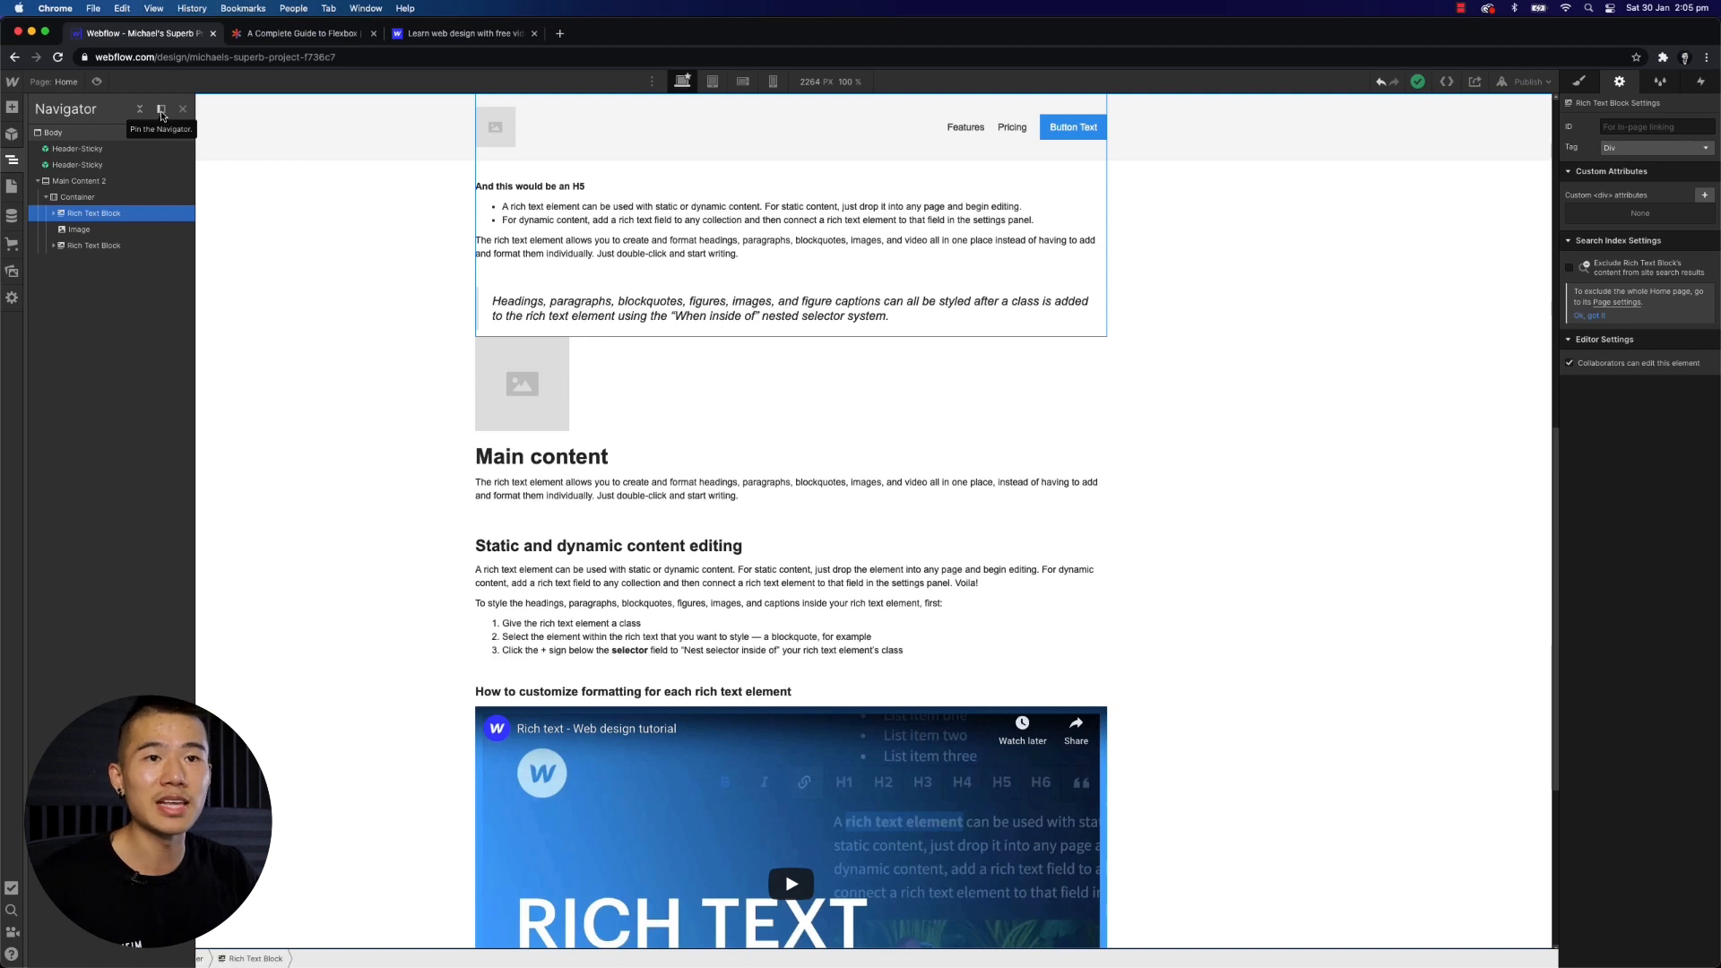
- Insert the sample text fregergerg into the first Rich Text Block's paragraph
click(581, 251)
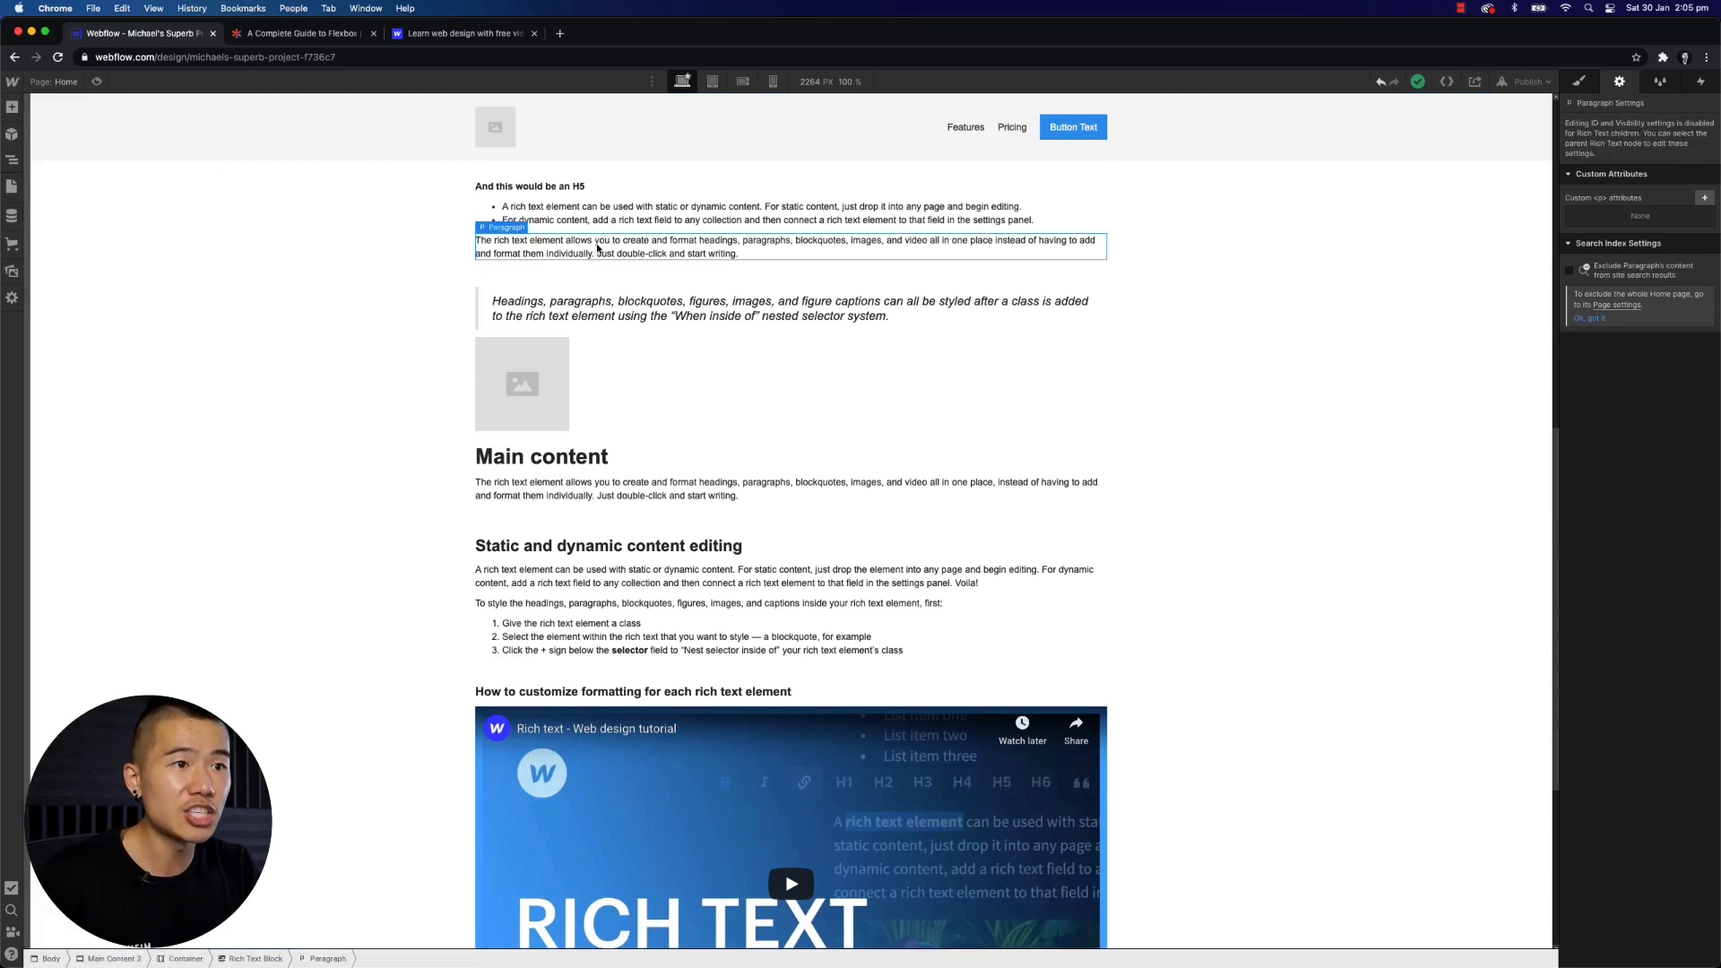
double_click(598, 249)
text(fregergerg)
key(Escape)
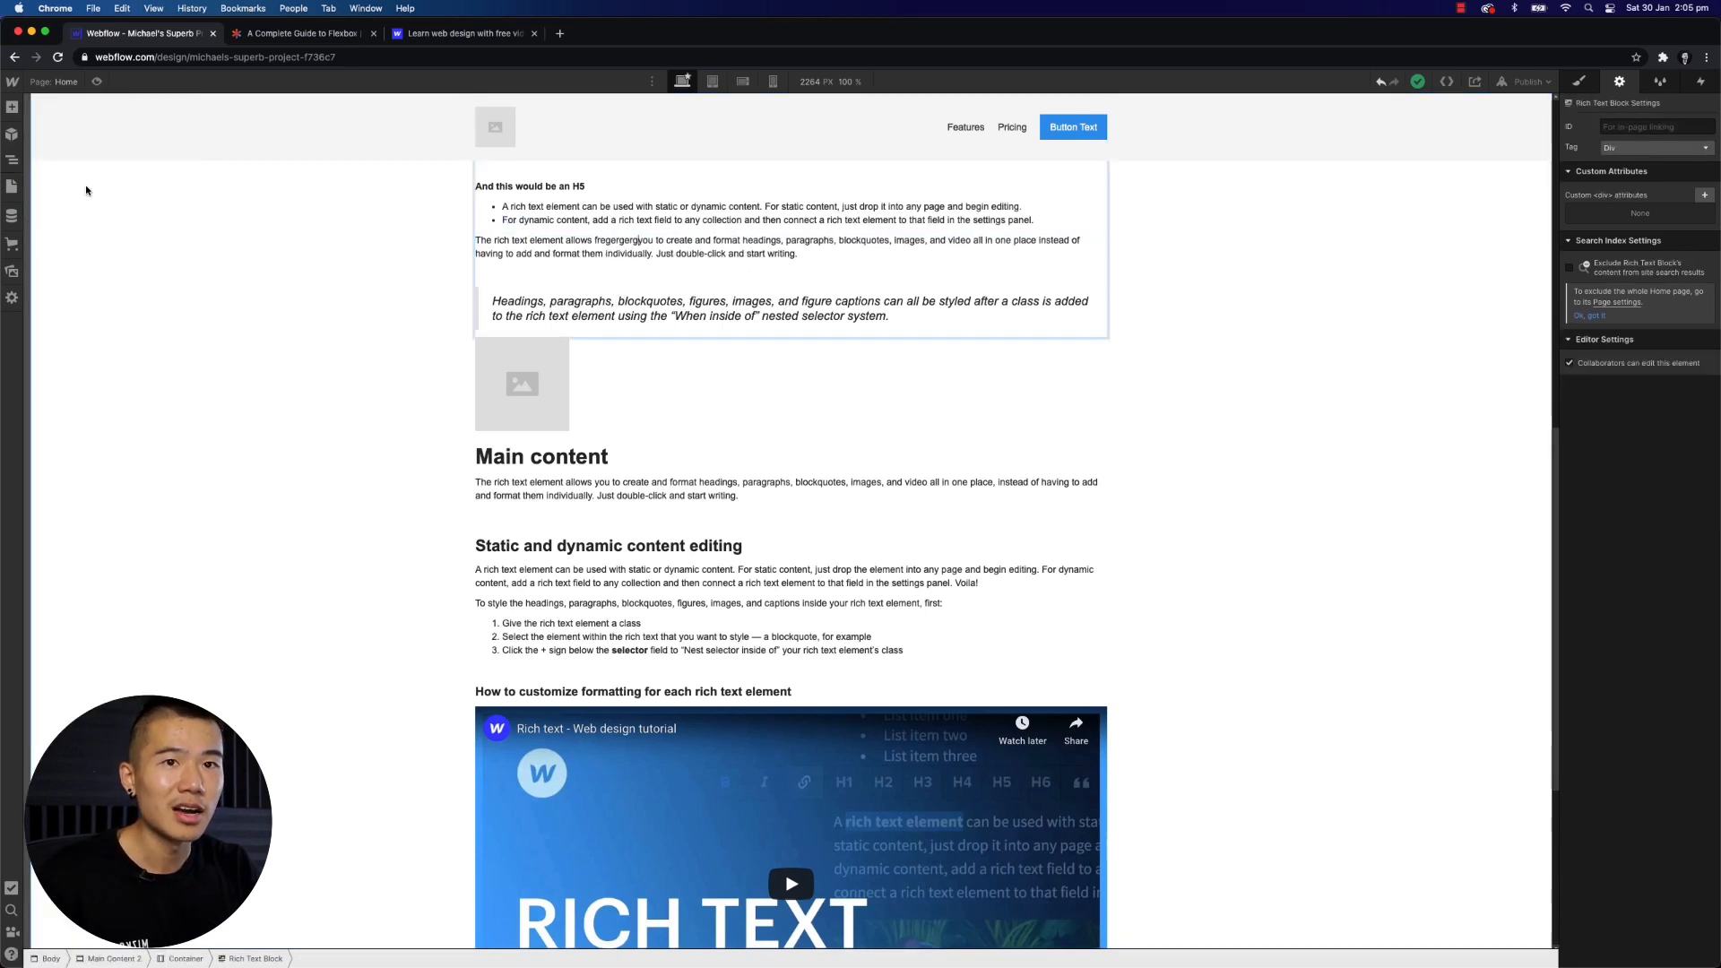
- Insert more sample text into the word format in the same paragraph, and pin the Navigator open
click(12, 163)
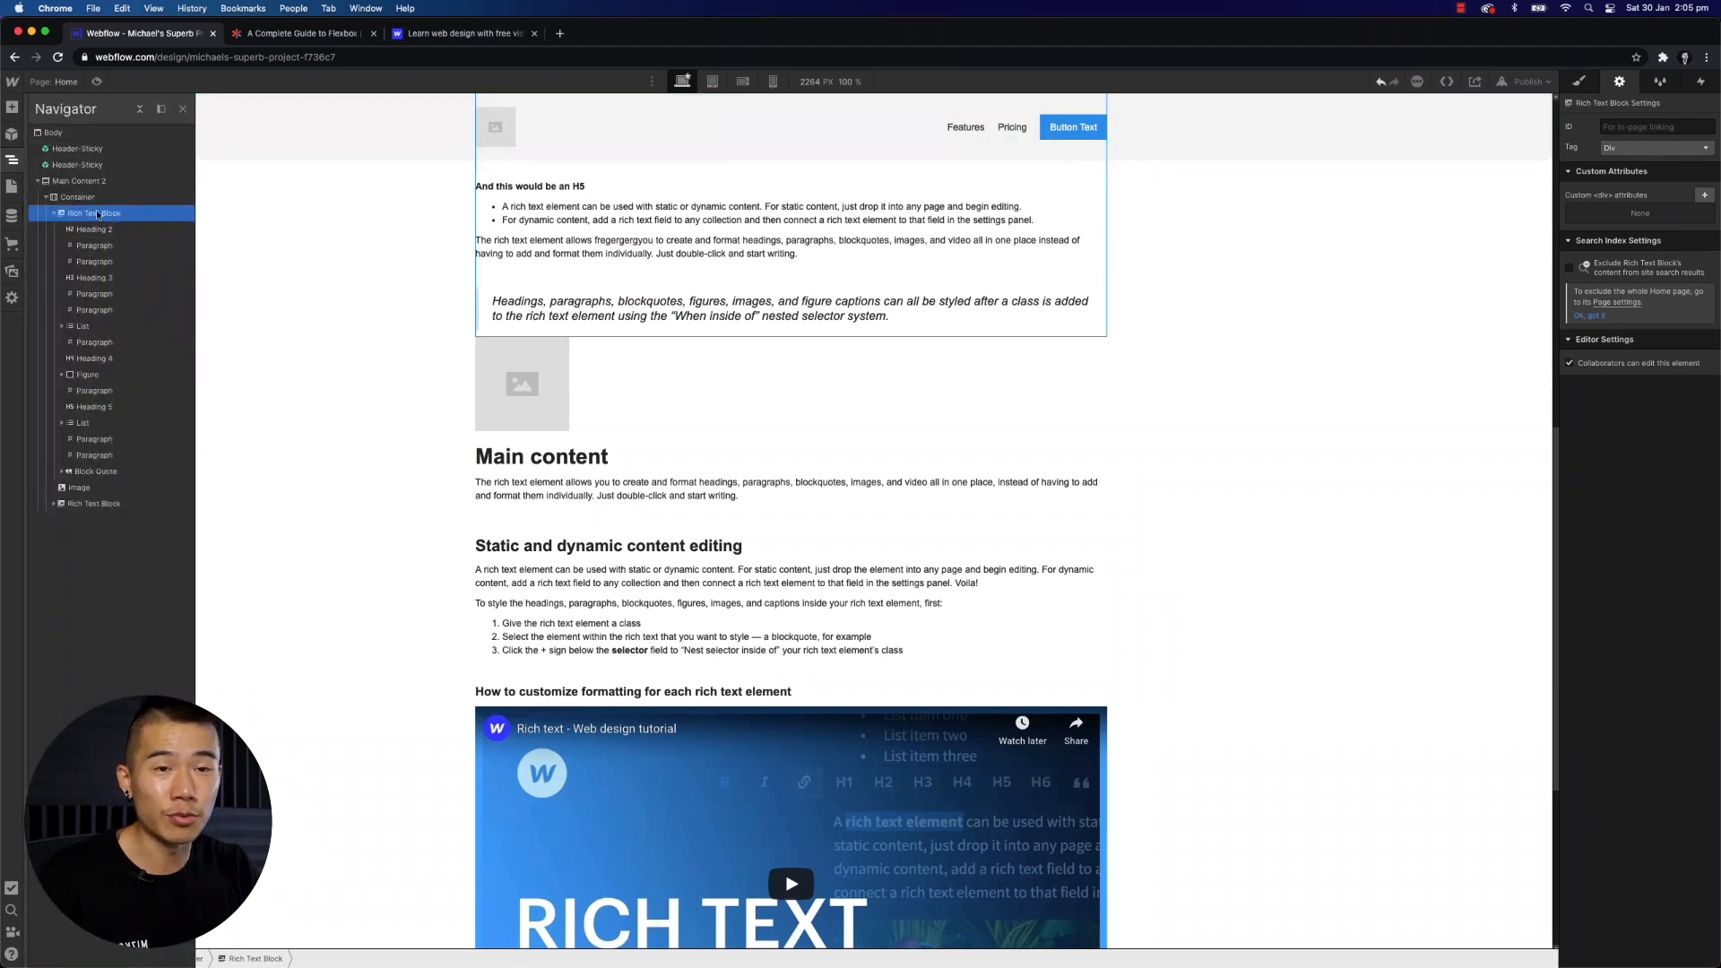
click(472, 291)
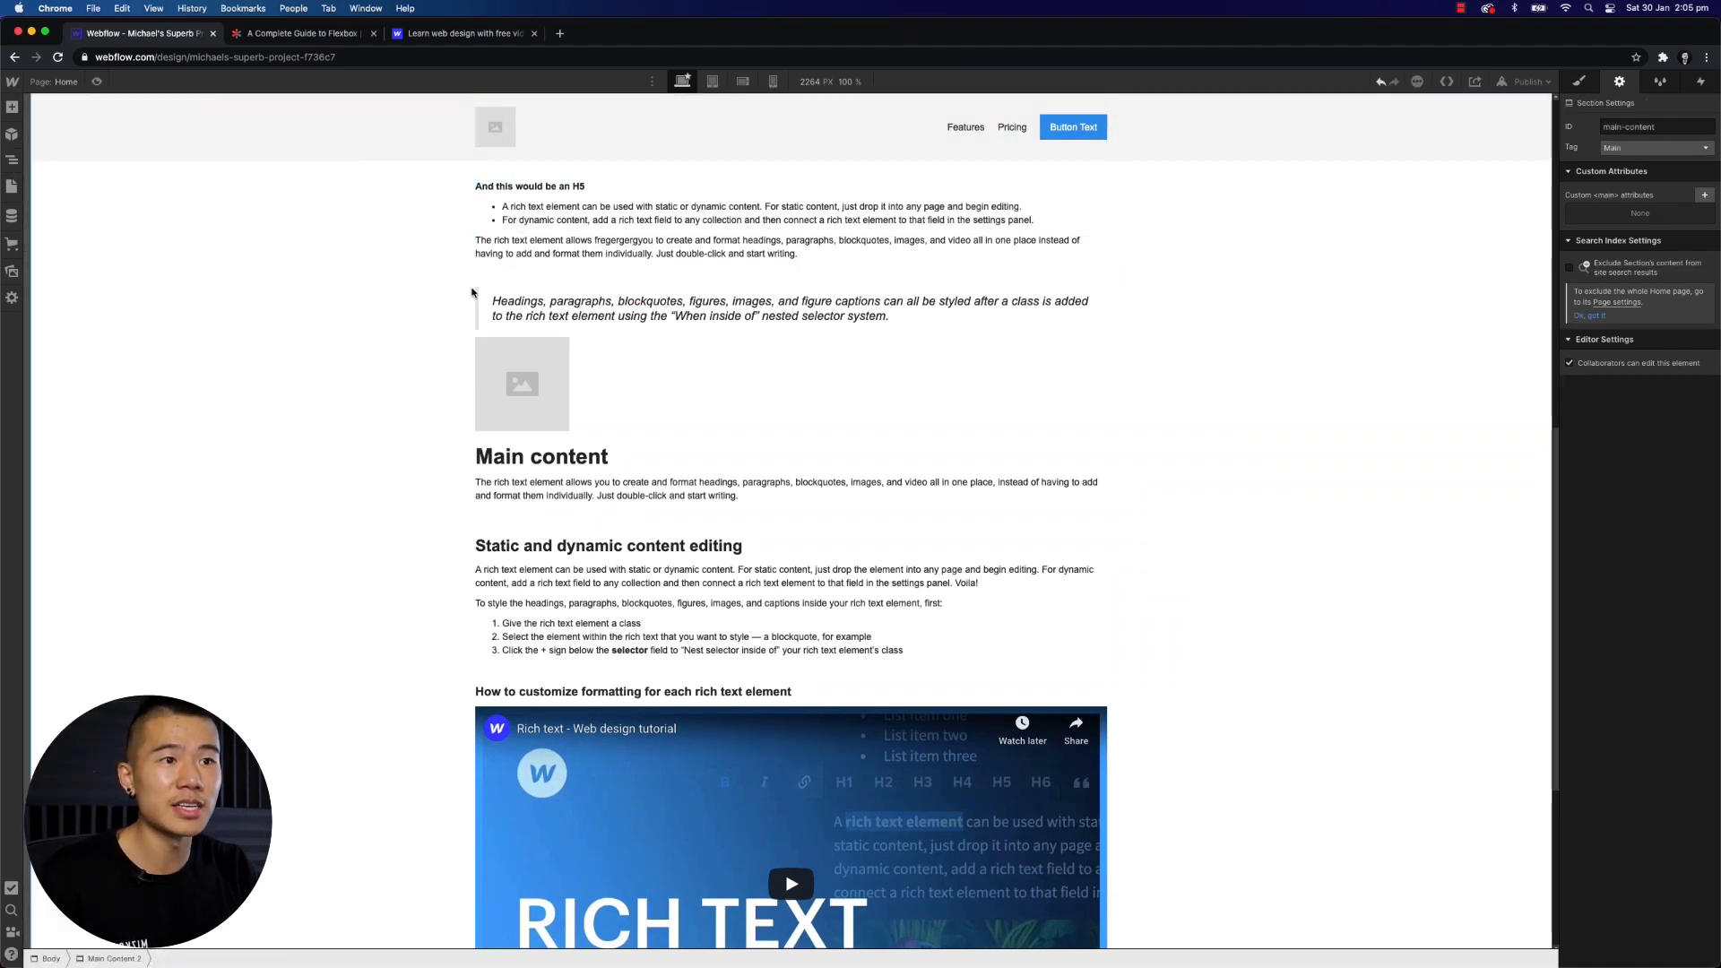
double_click(574, 257)
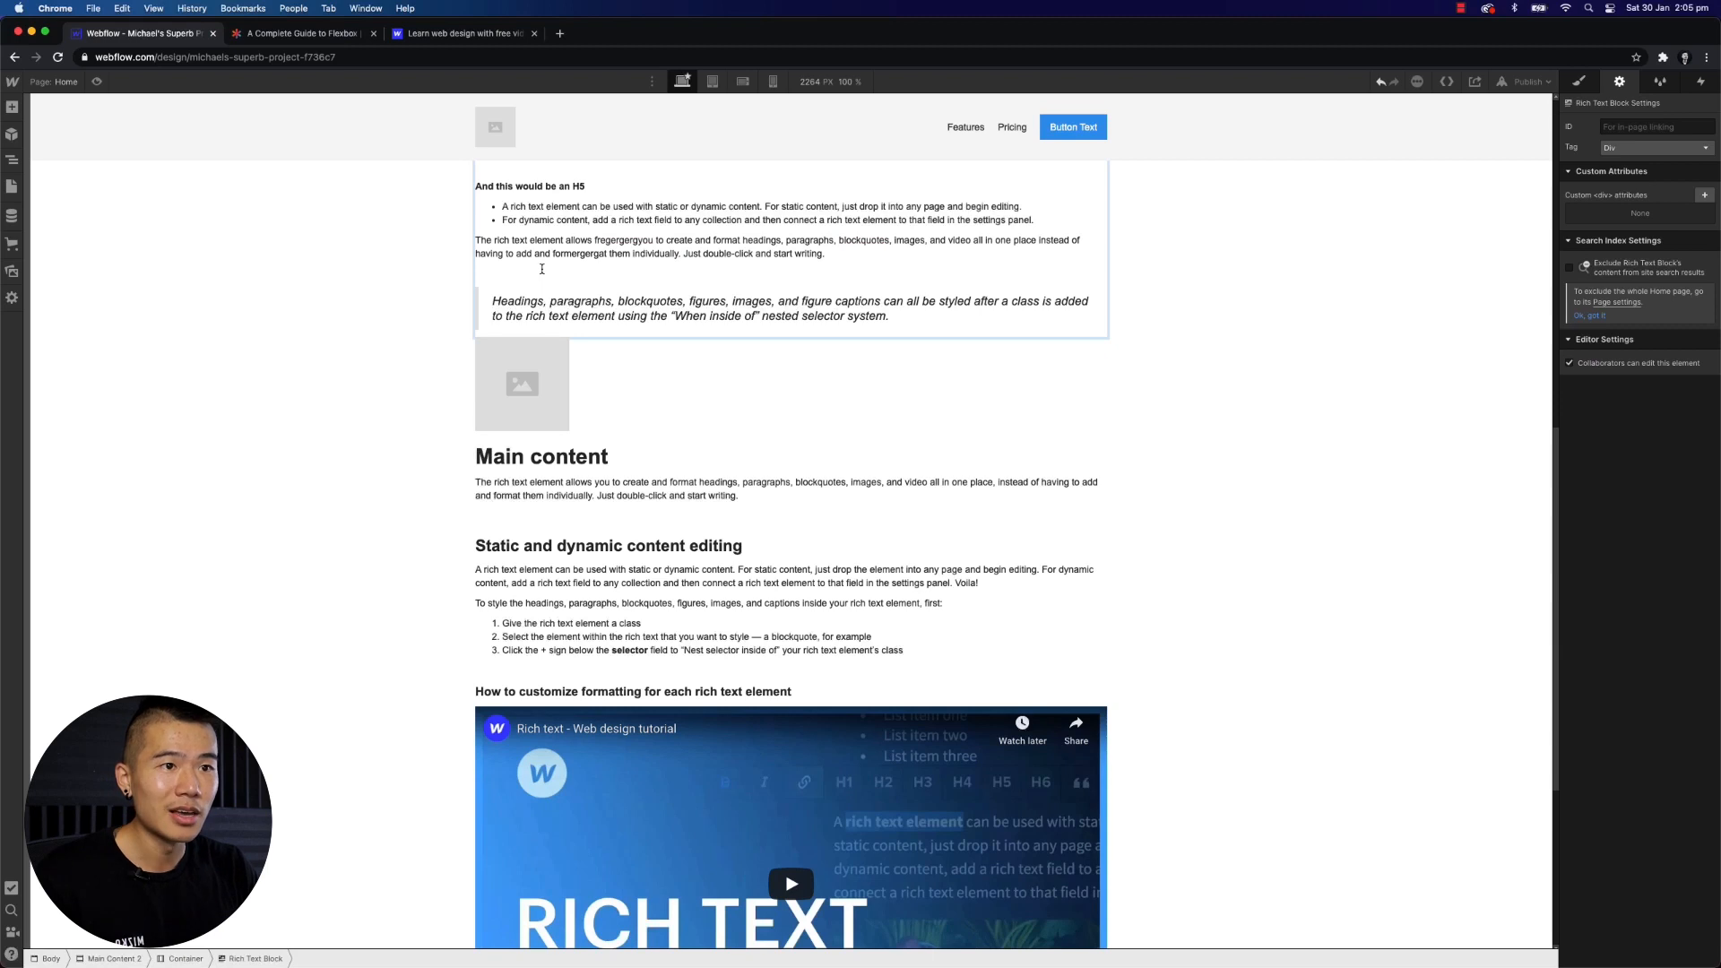
click(11, 159)
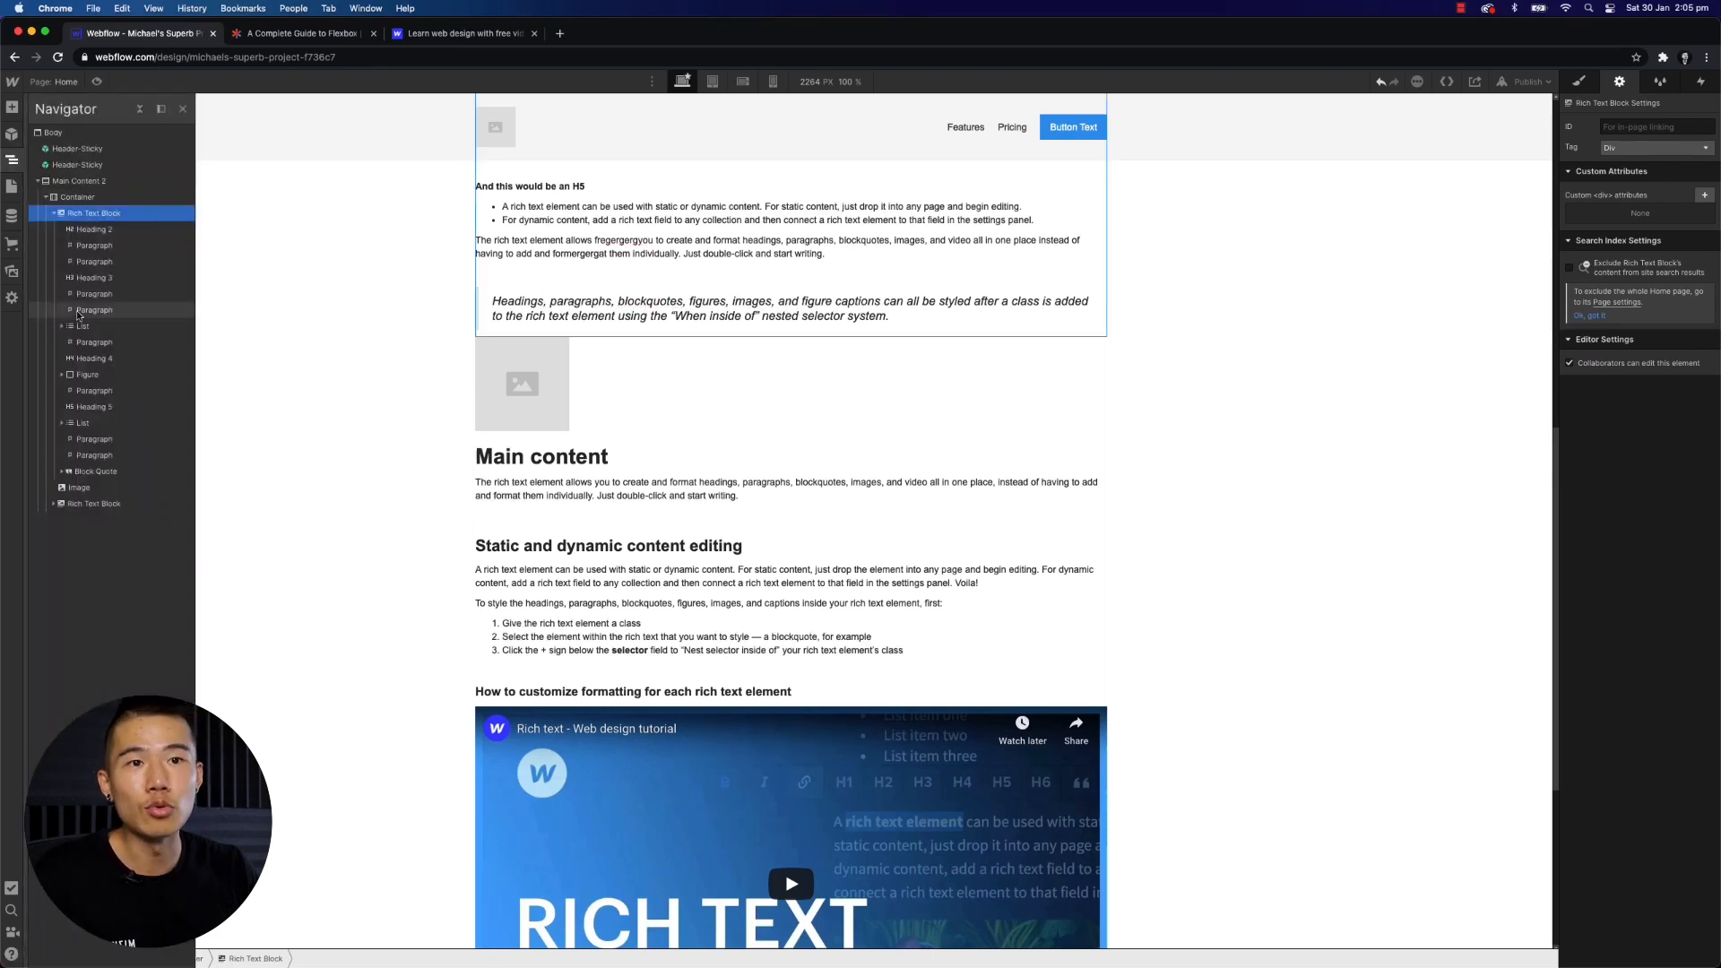
click(160, 109)
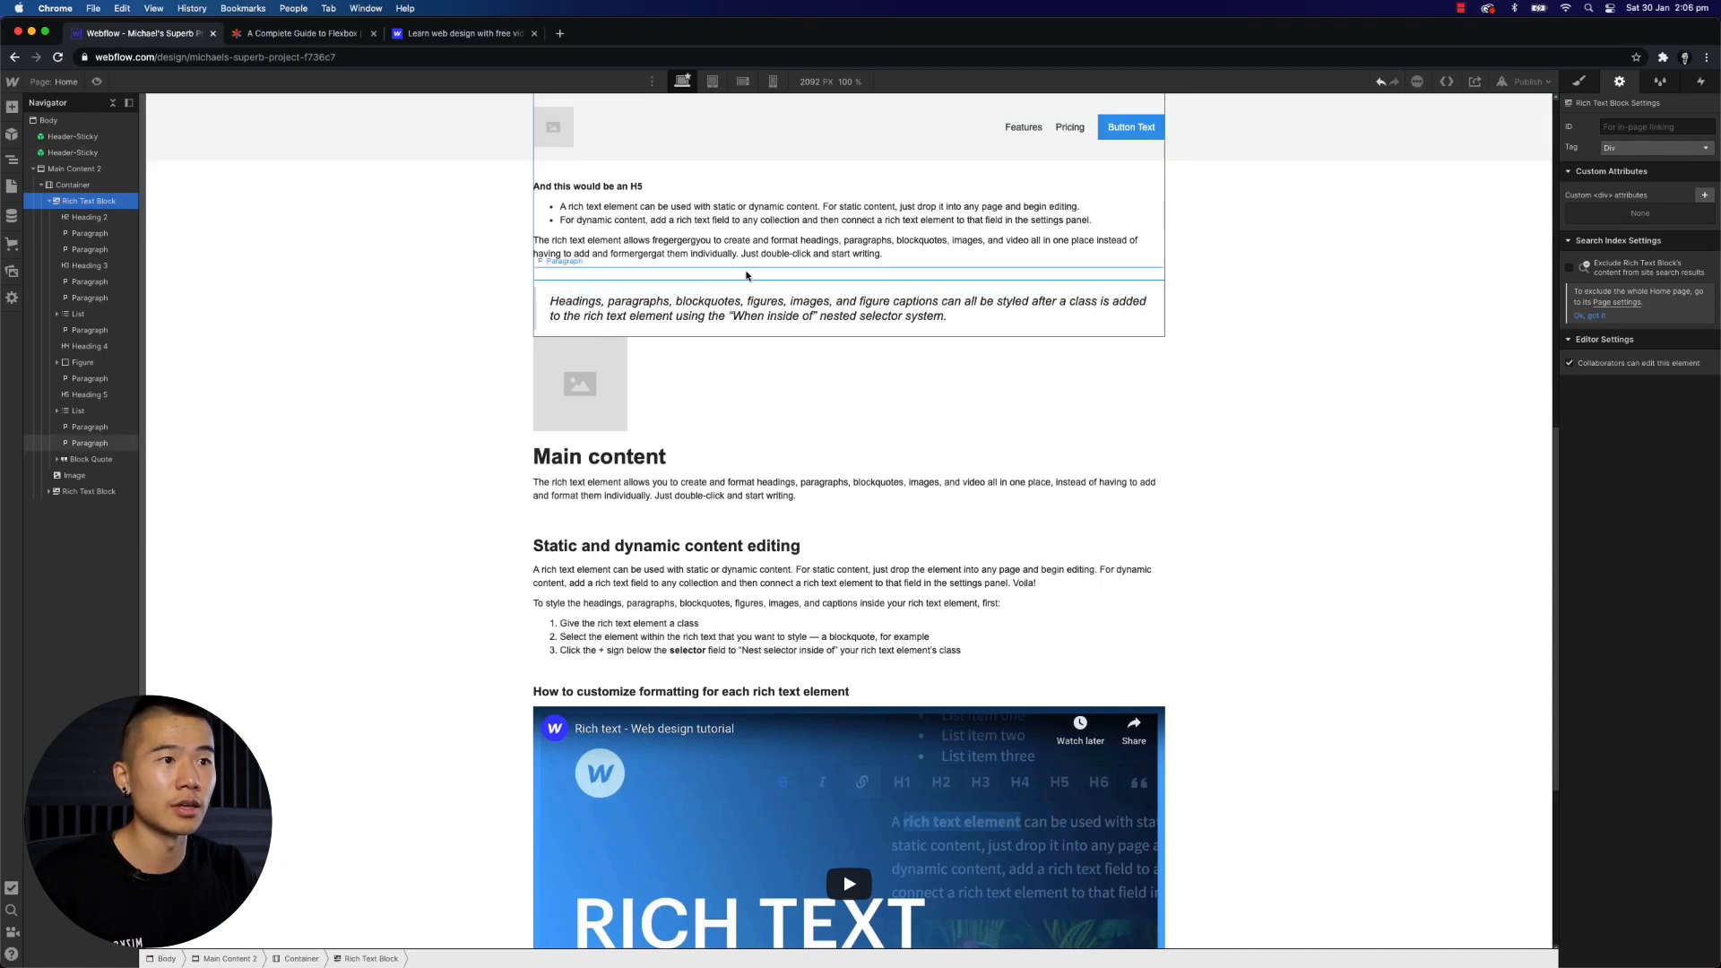
- Append the sample text rege rgre gerg to the end of that paragraph, then select Main Content 2
click(941, 256)
double_click(919, 262)
text(rege rgre gerg)
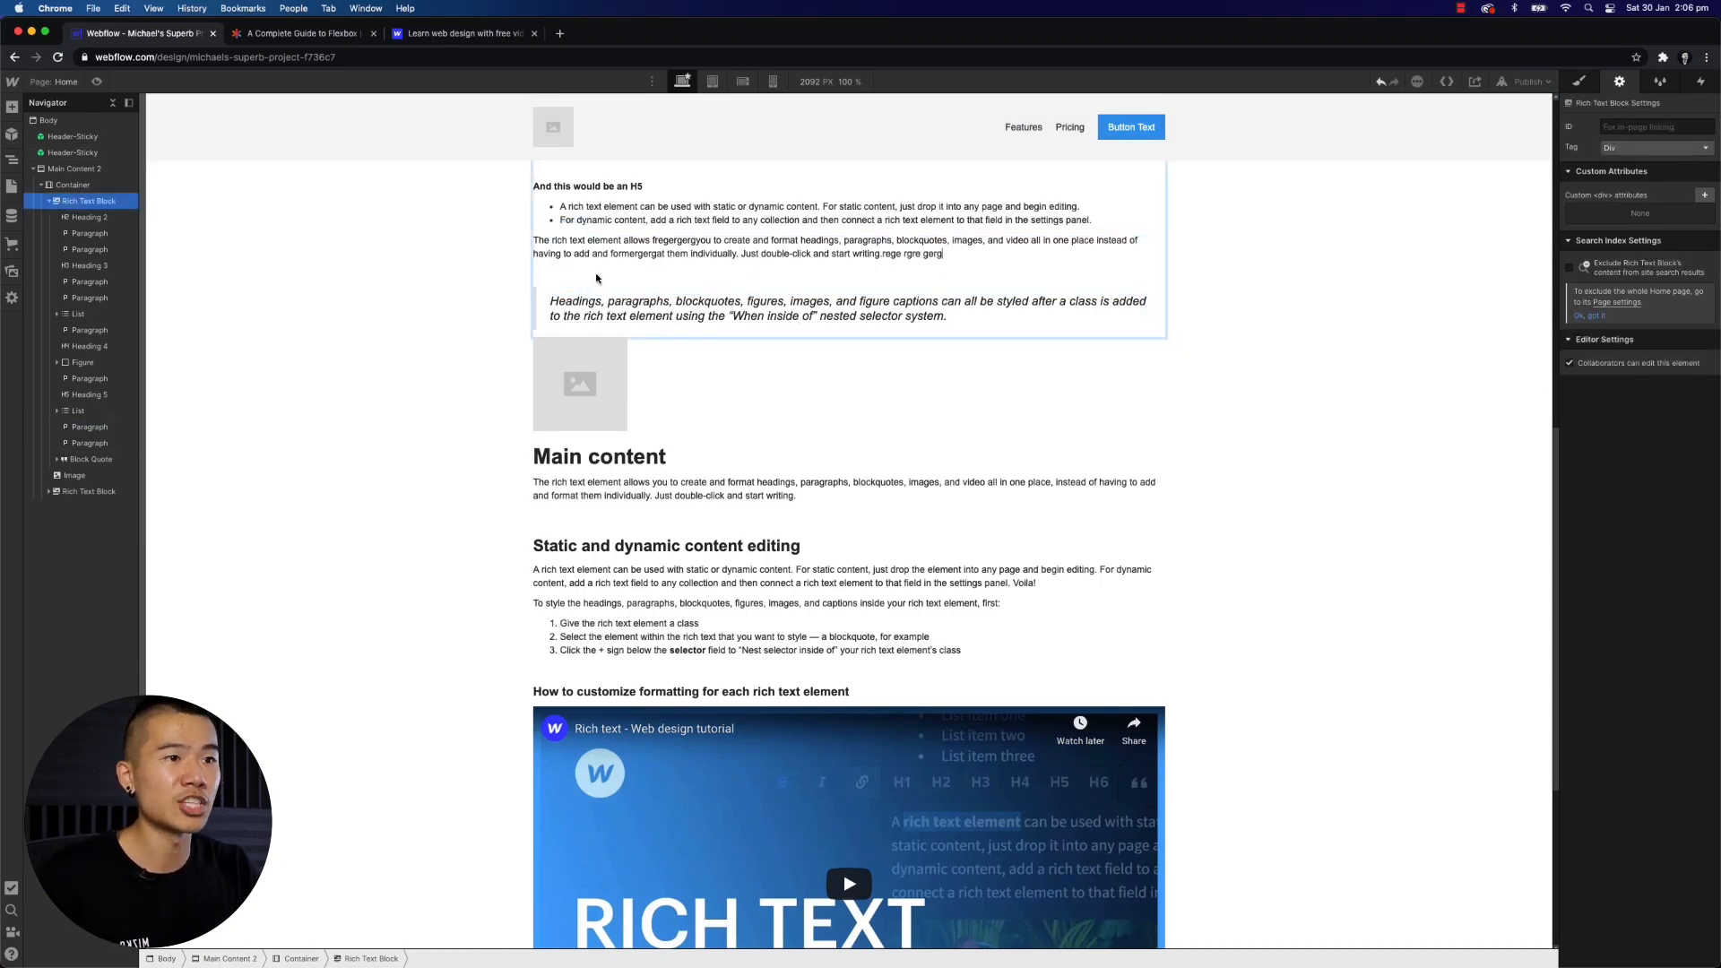
click(74, 169)
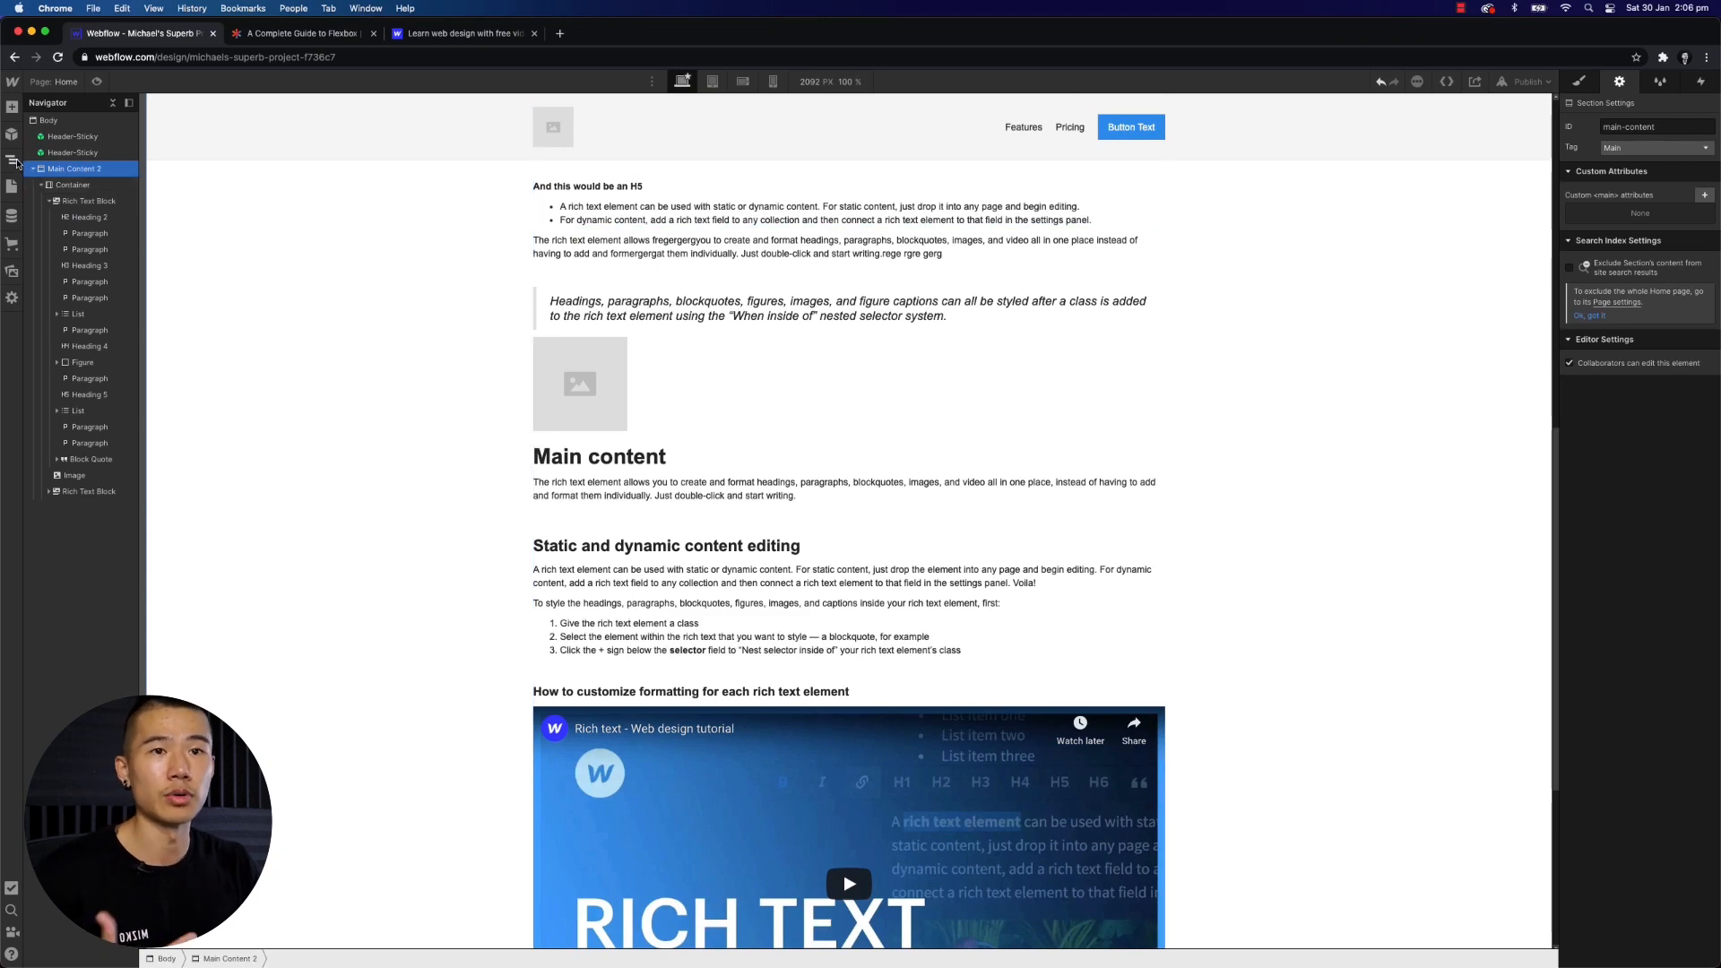
- Create a new page folder named case-studies
click(12, 186)
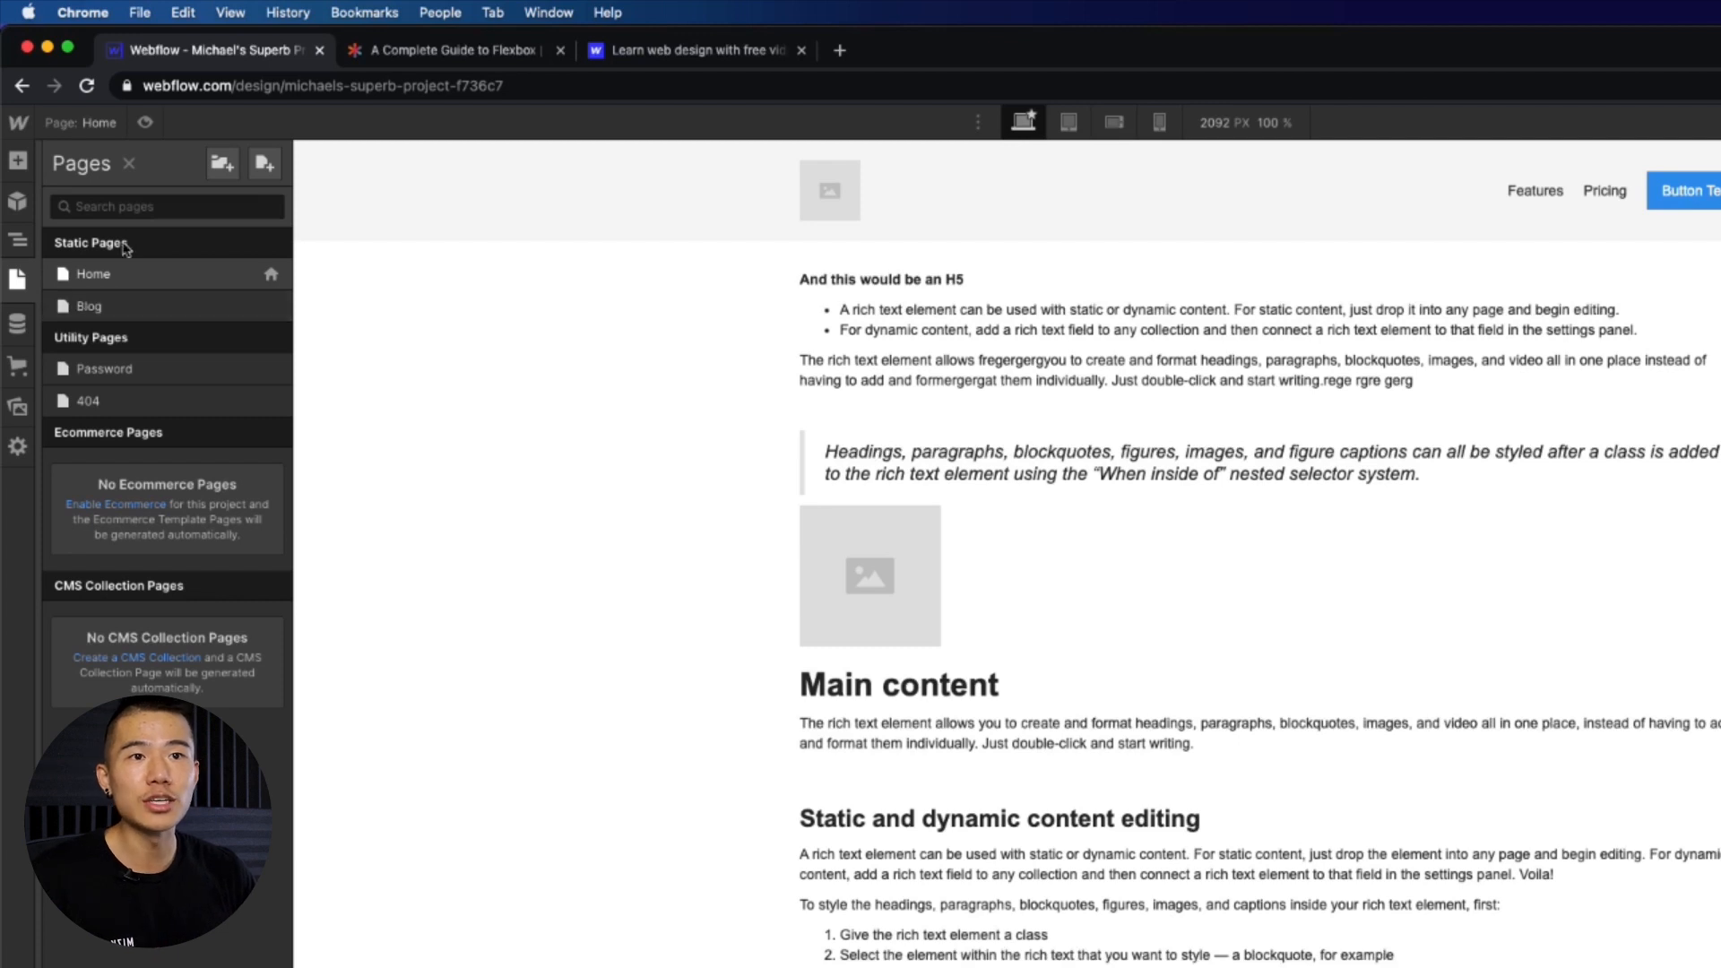
click(222, 163)
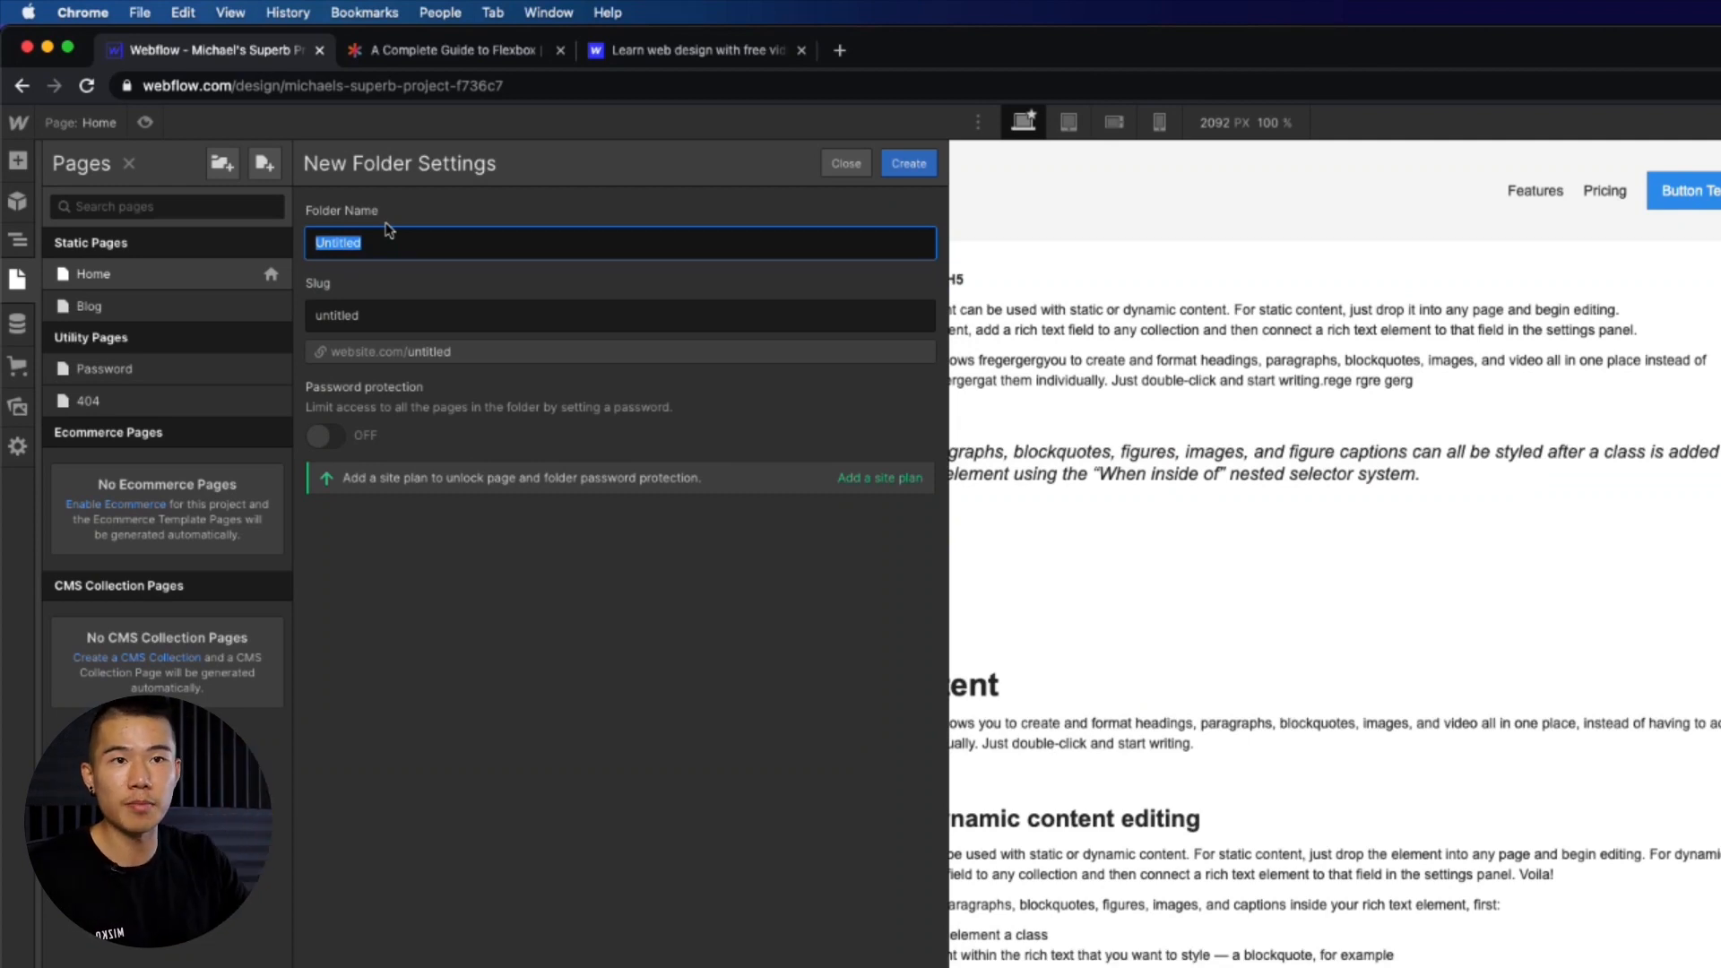
text(case-studies)
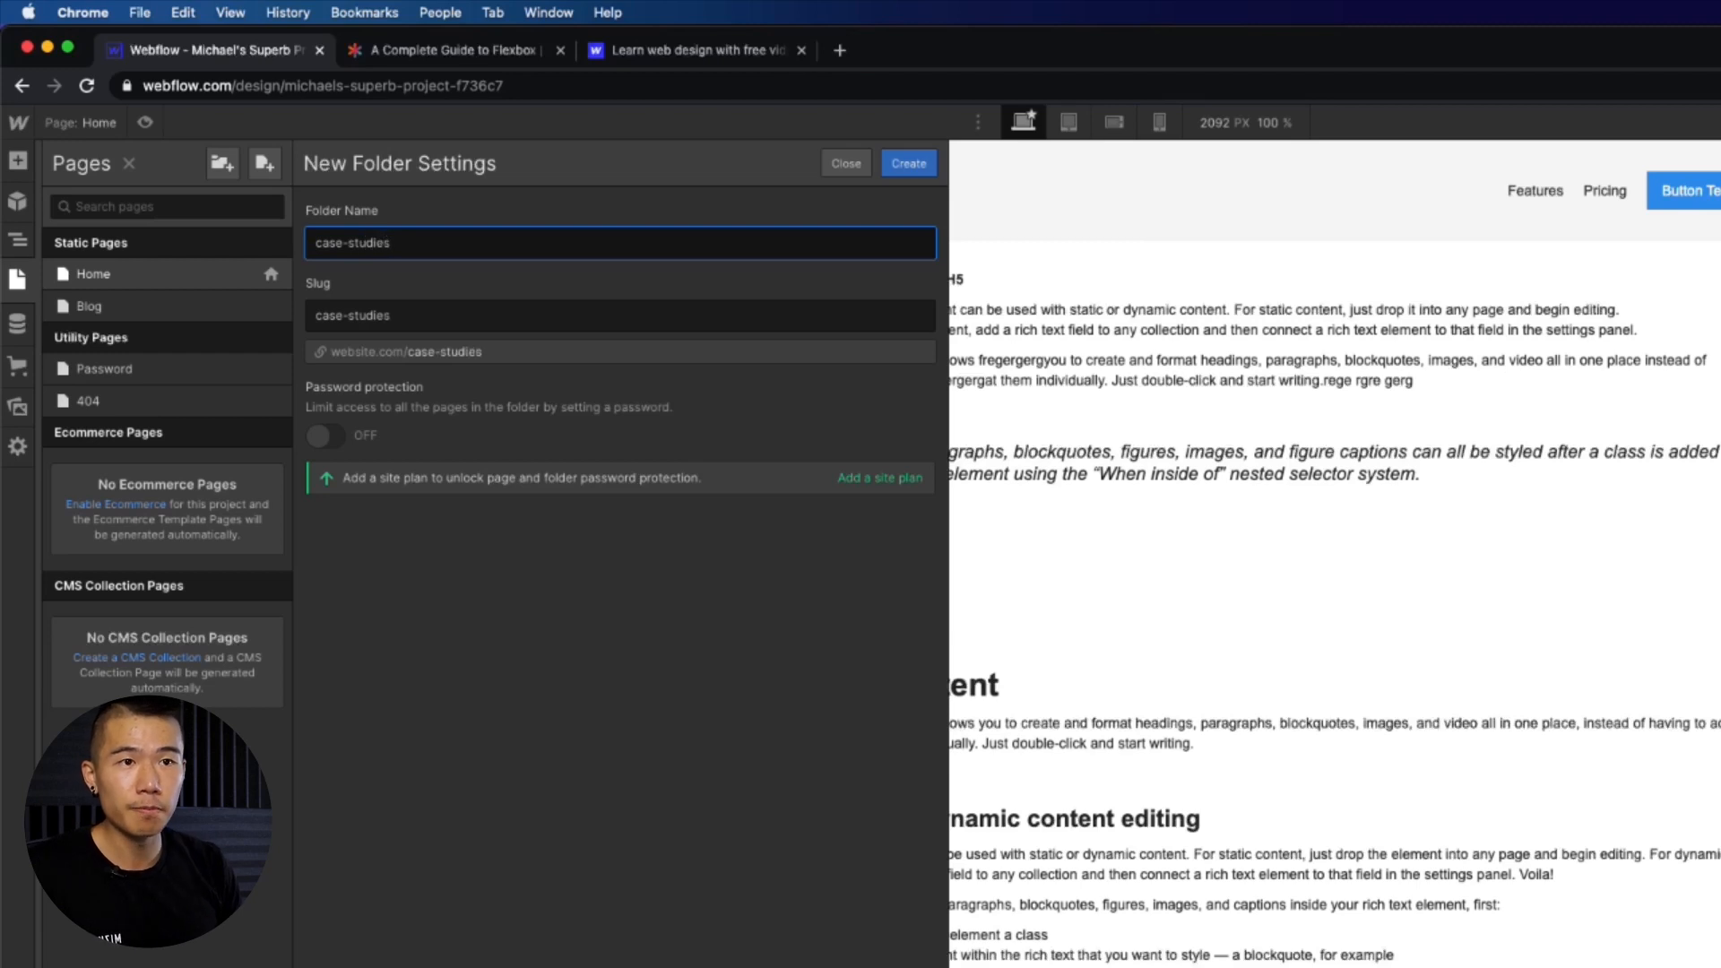
key(Return)
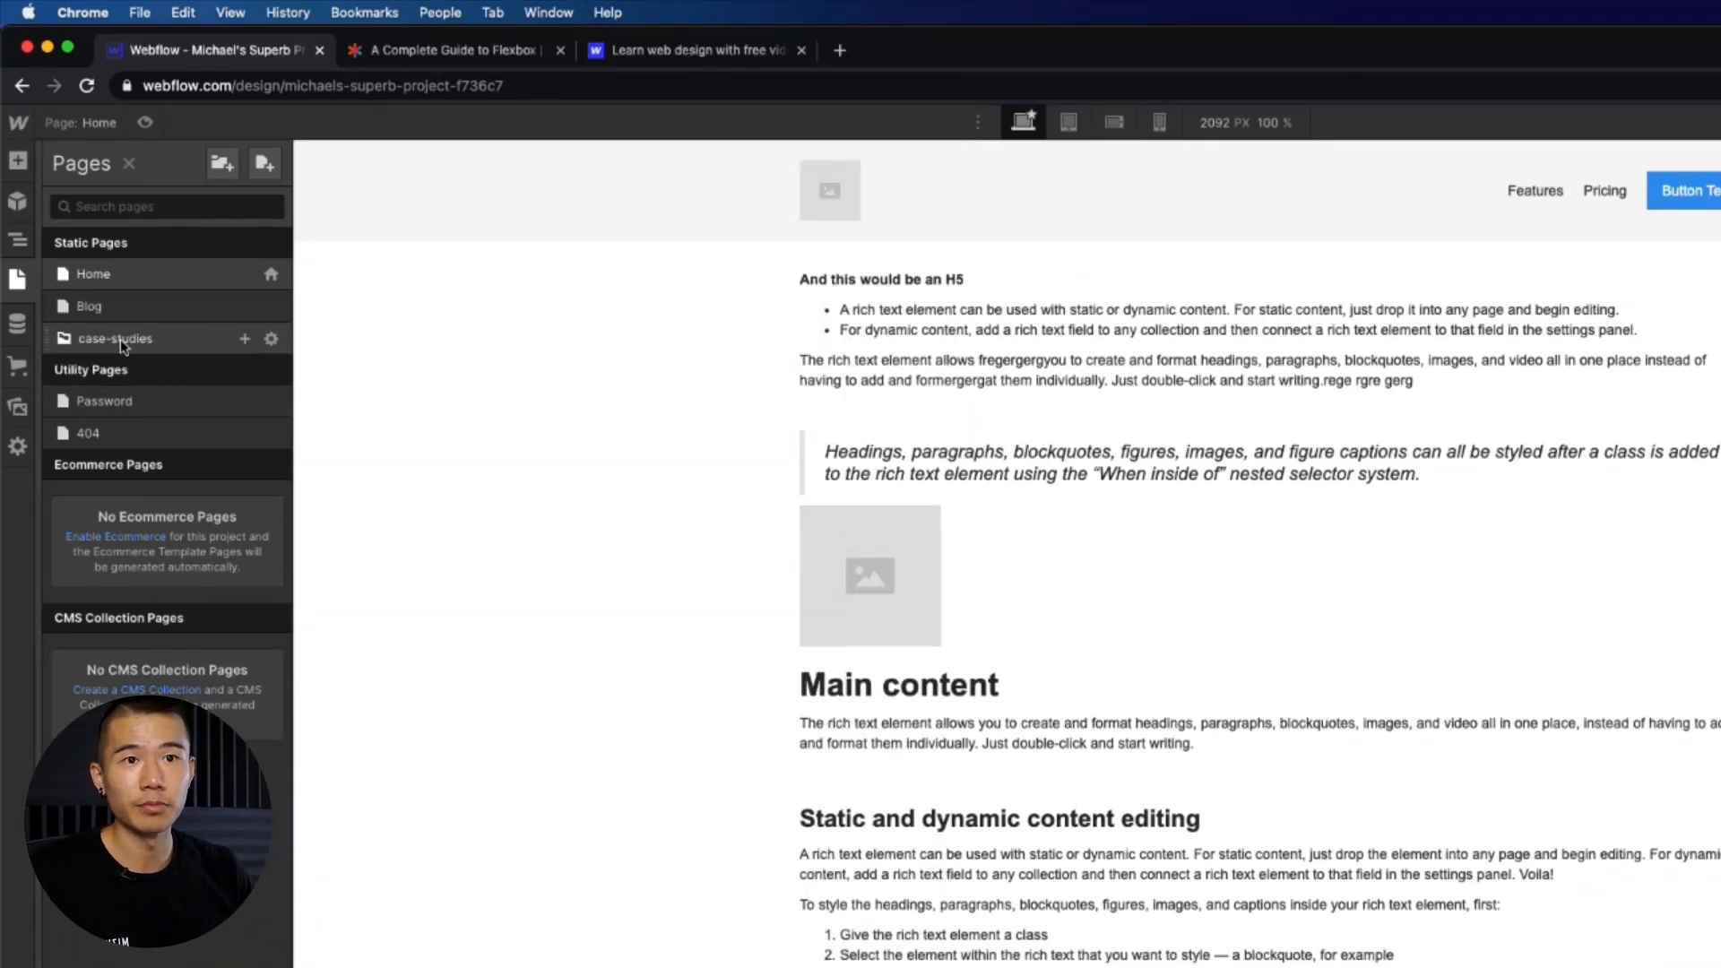
- Rename the folder to Case Studies in its folder settings
click(271, 338)
key(super+a)
text(Cas)
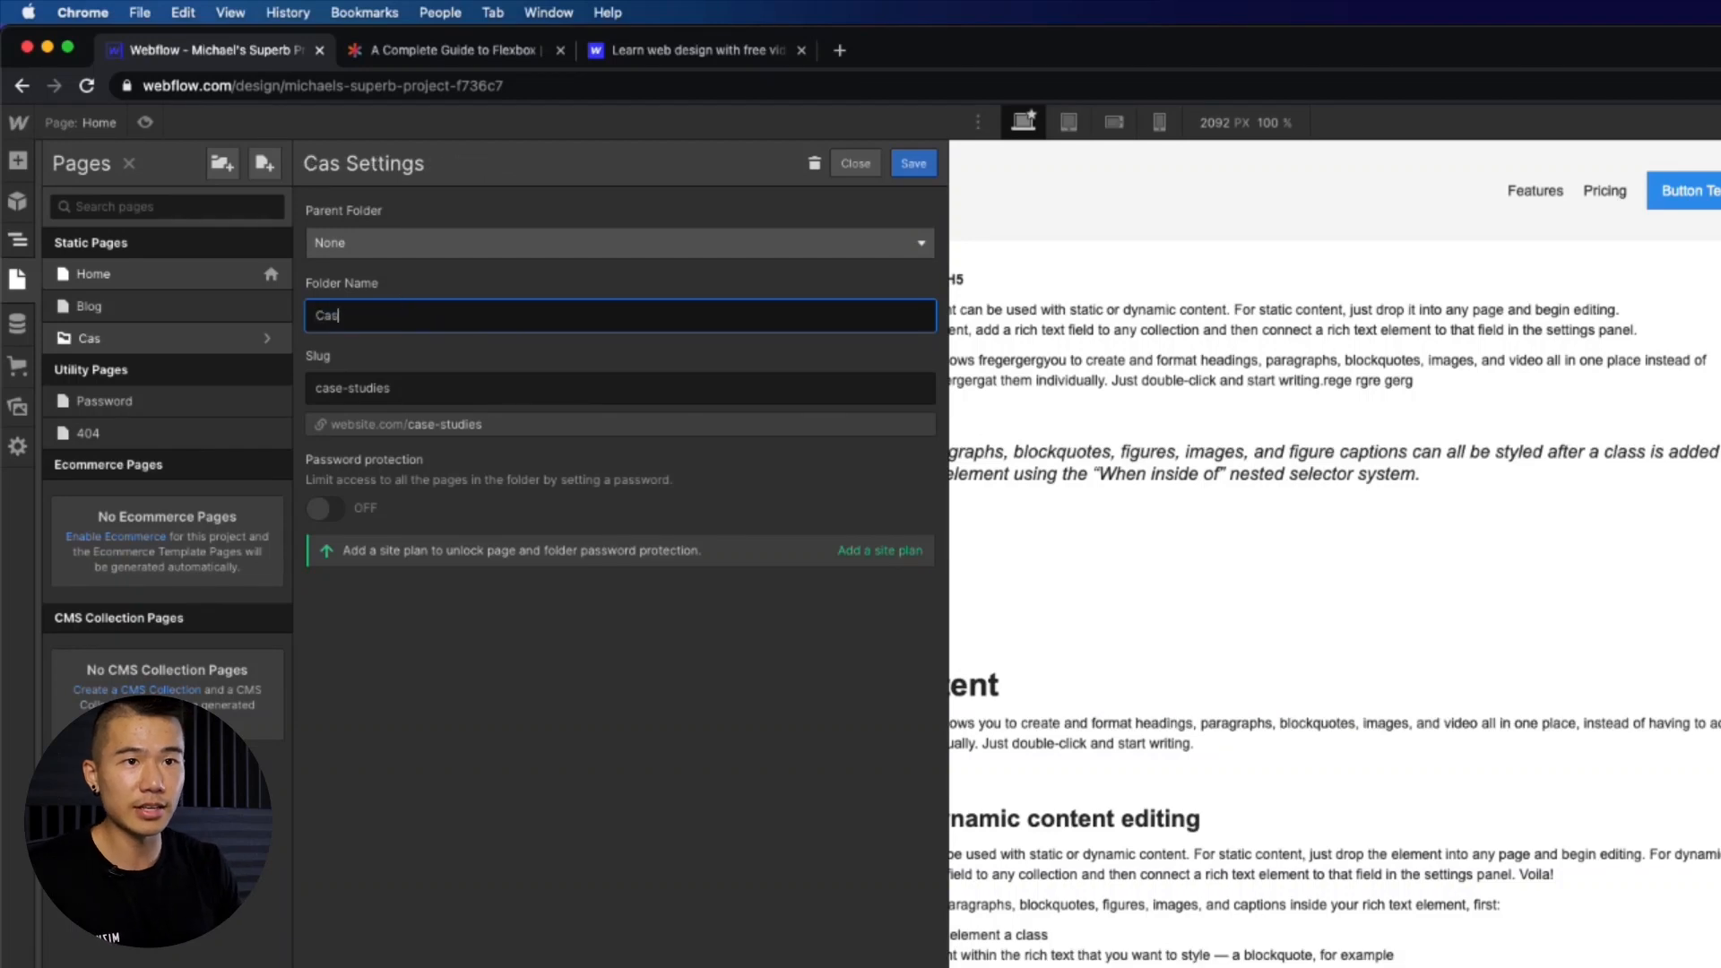
text(e Studies)
key(Return)
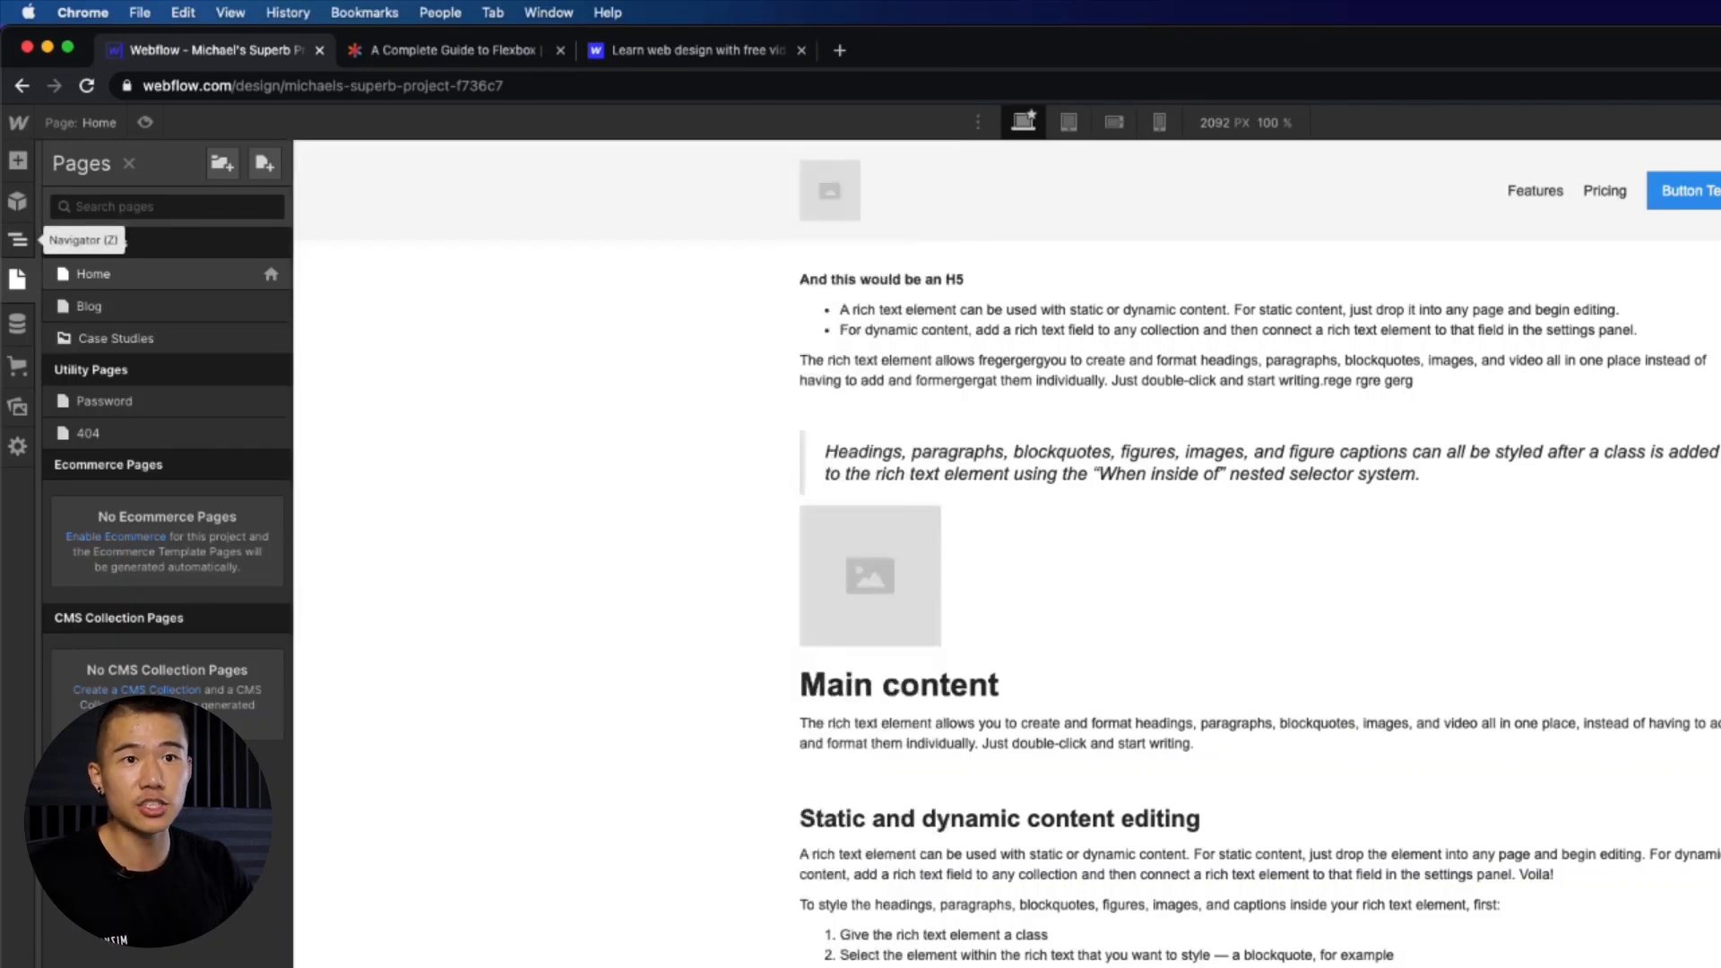
- Start a new page named Dog Lovers and set its parent folder to Case Studies
click(261, 165)
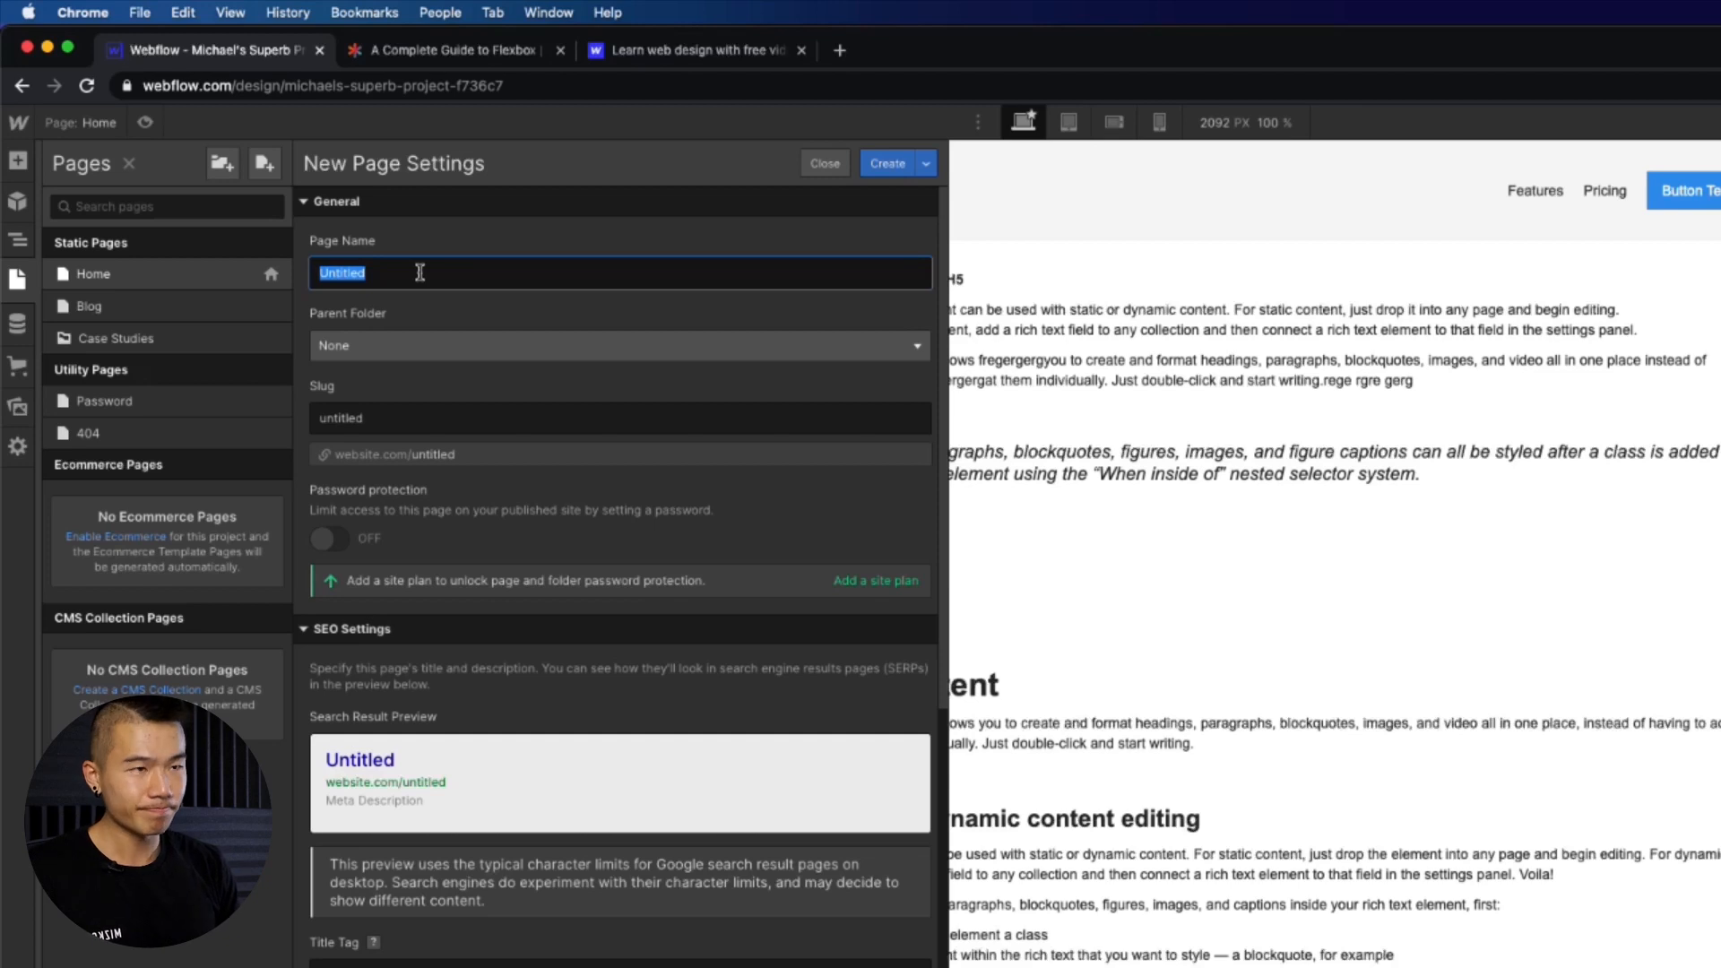
text(Dog Lovers)
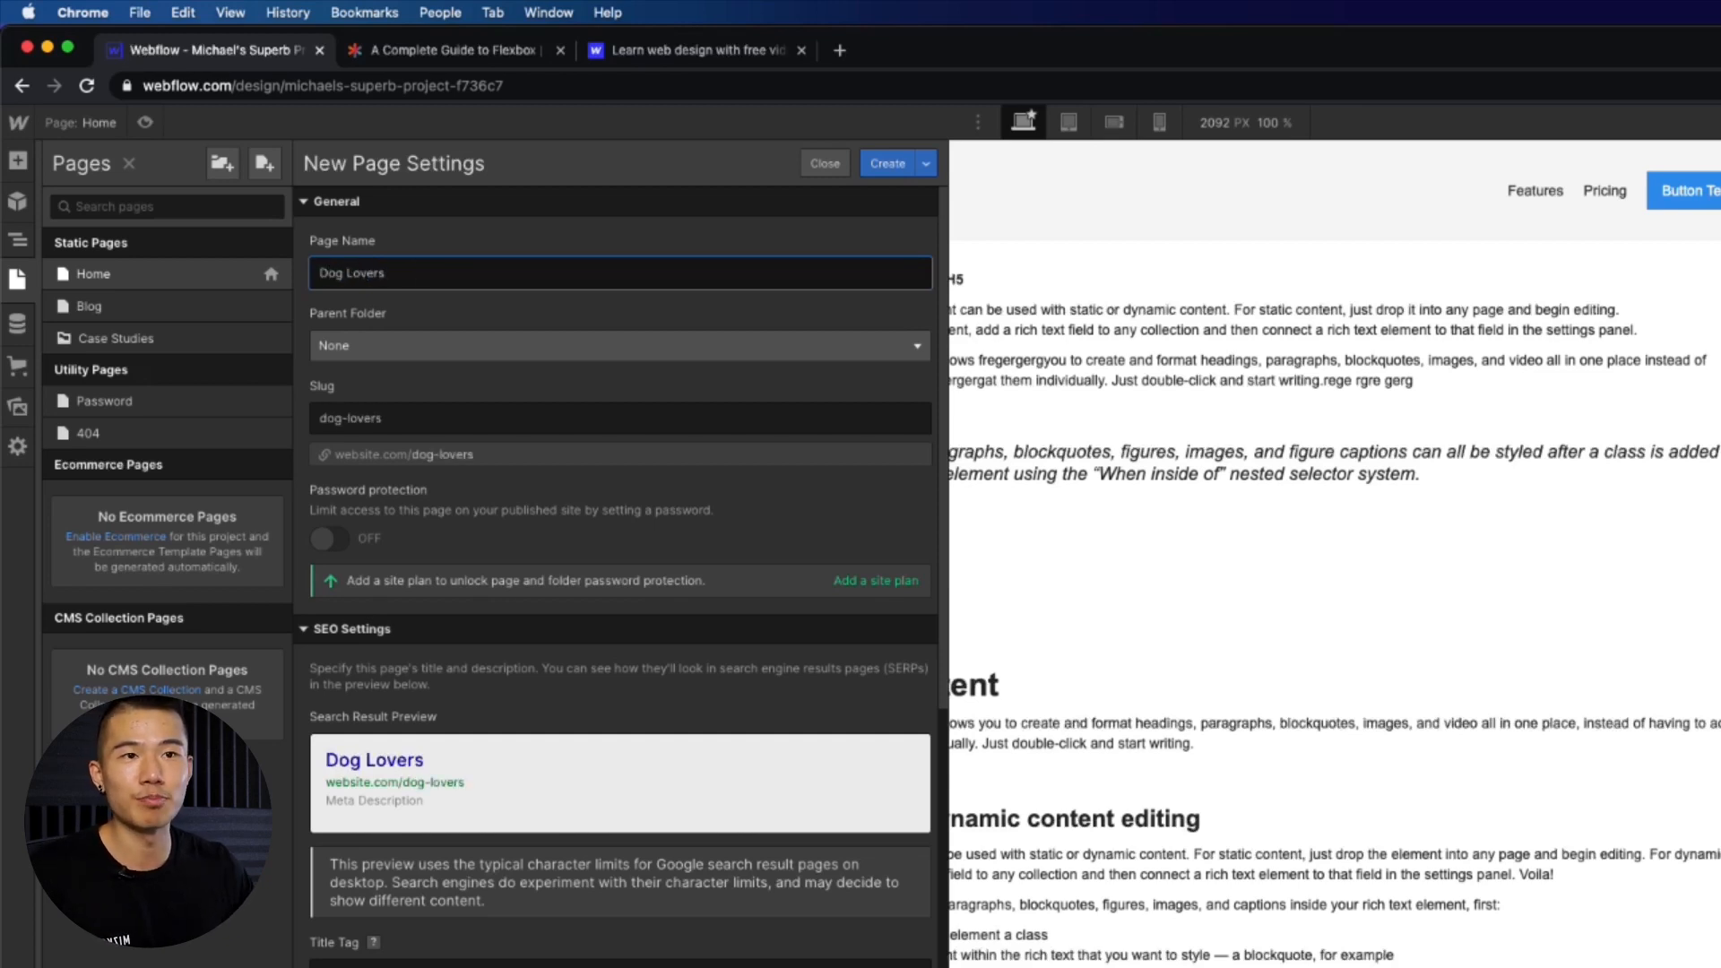
click(441, 359)
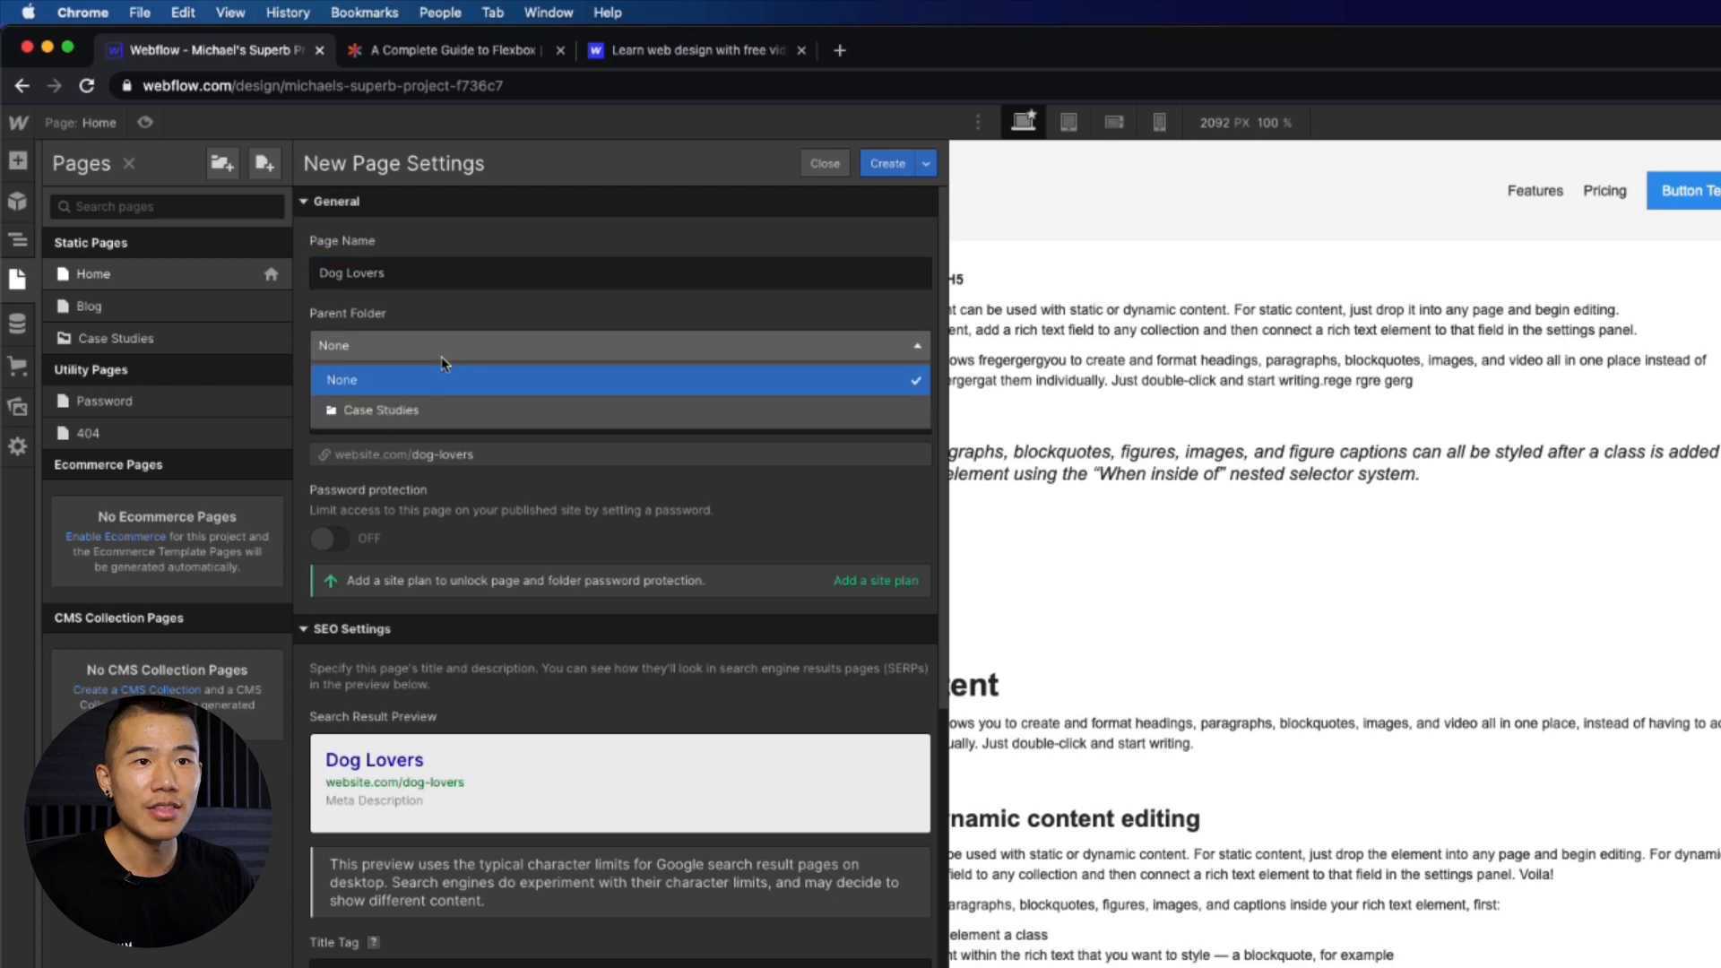
click(428, 411)
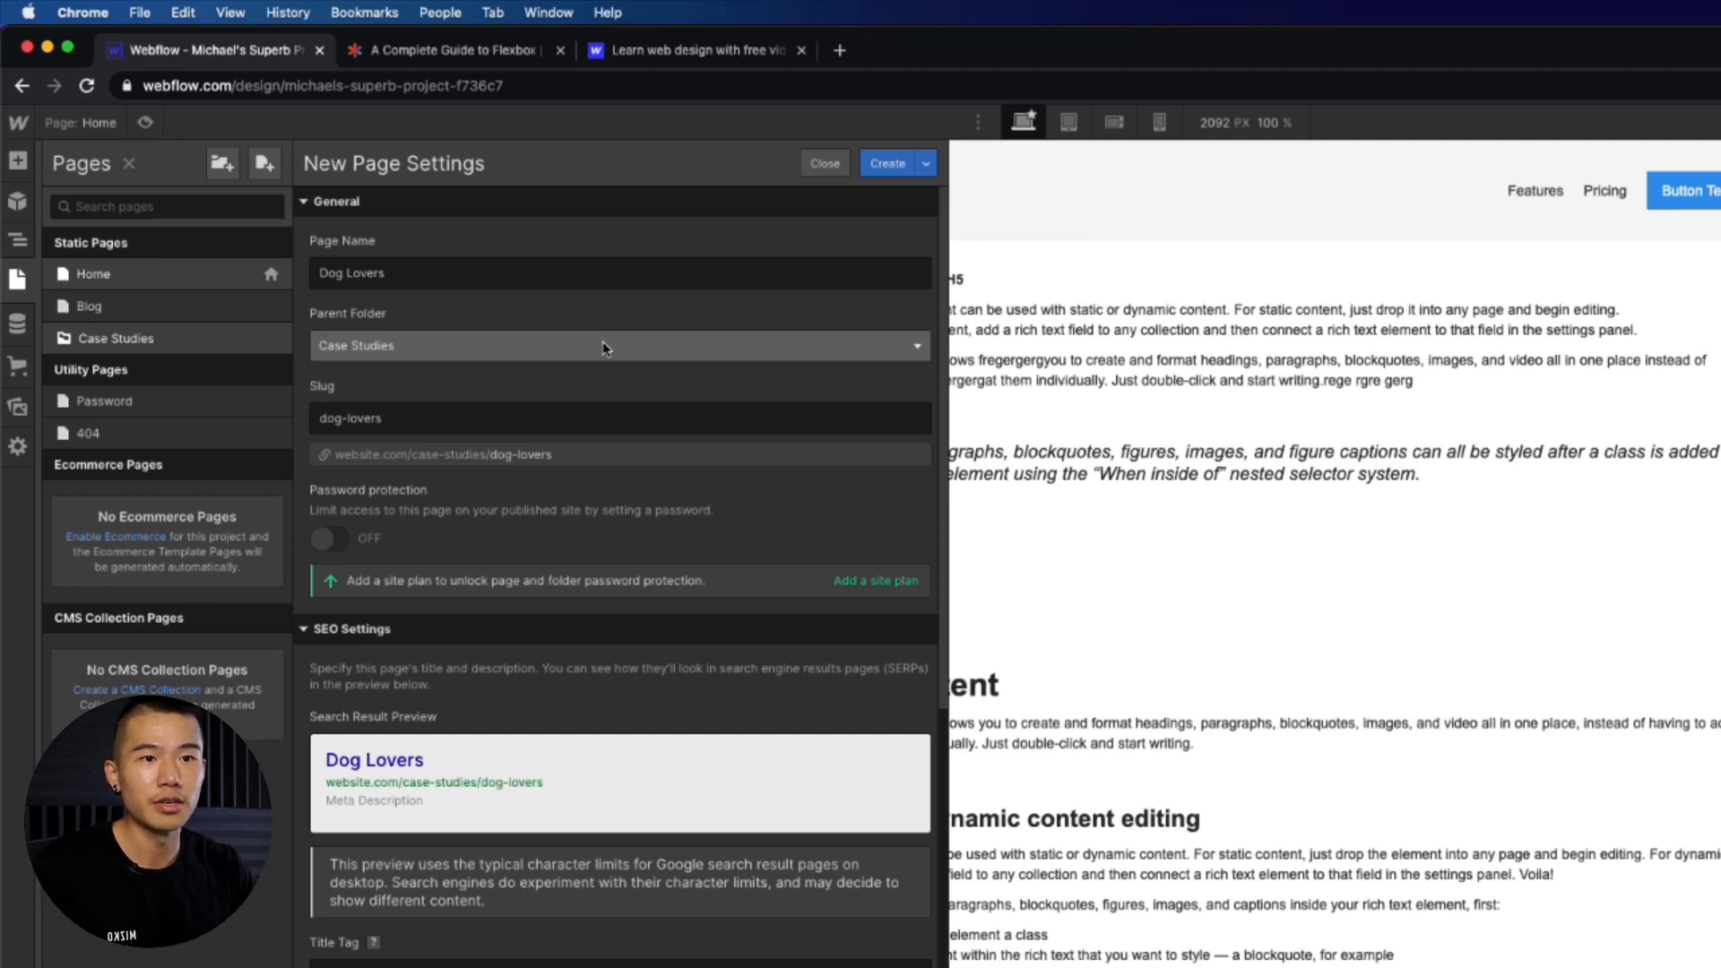
- Set the new page's SEO title tag to Dog Lovers Homepage | Puppyland
scroll(744, 548, down, 2)
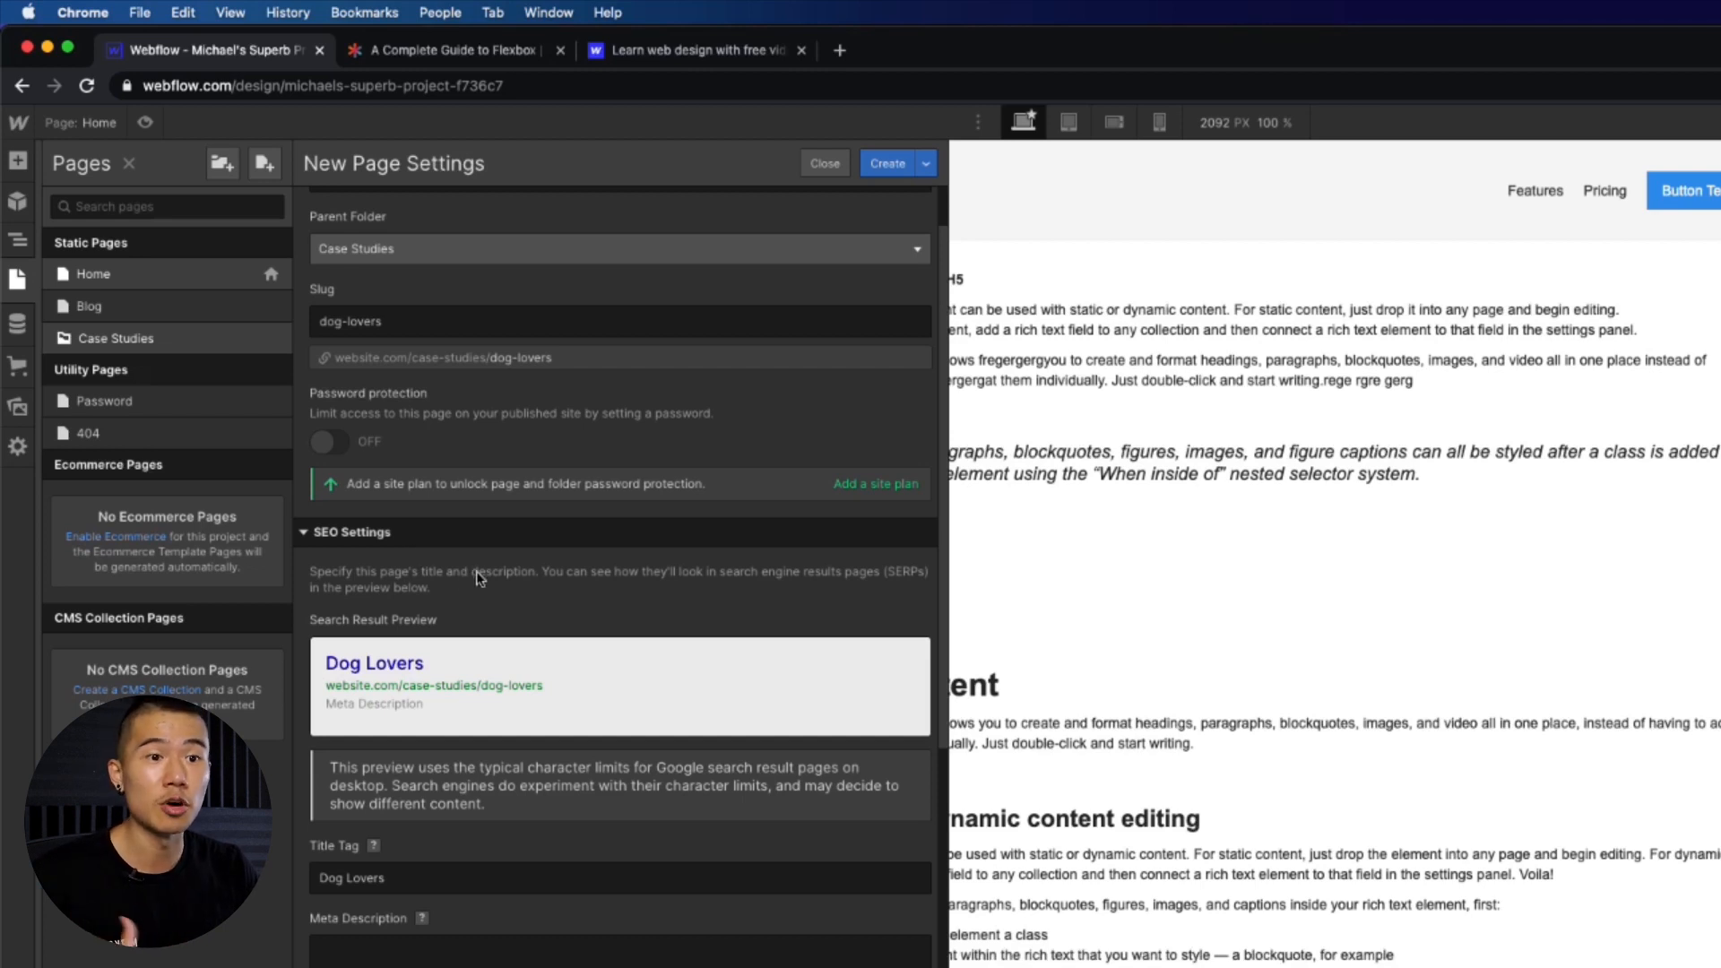
scroll(484, 699, down, 1)
click(434, 856)
text(|)
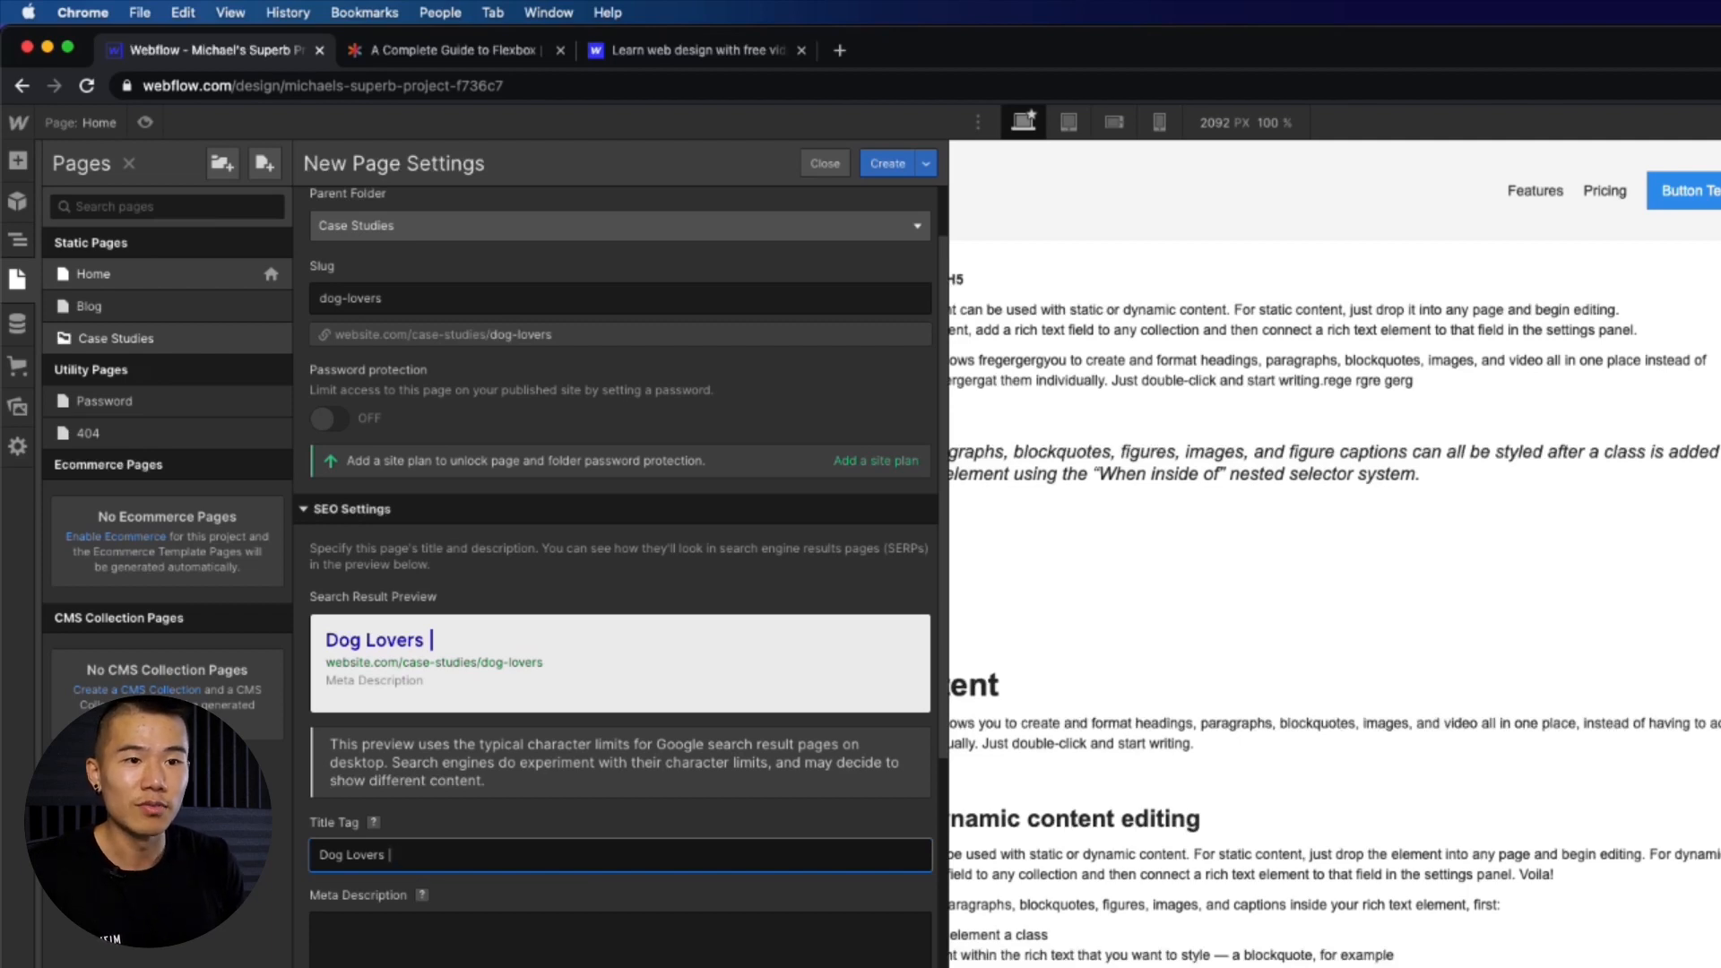
text( Pu)
key(BackSpace)
key(BackSpace)
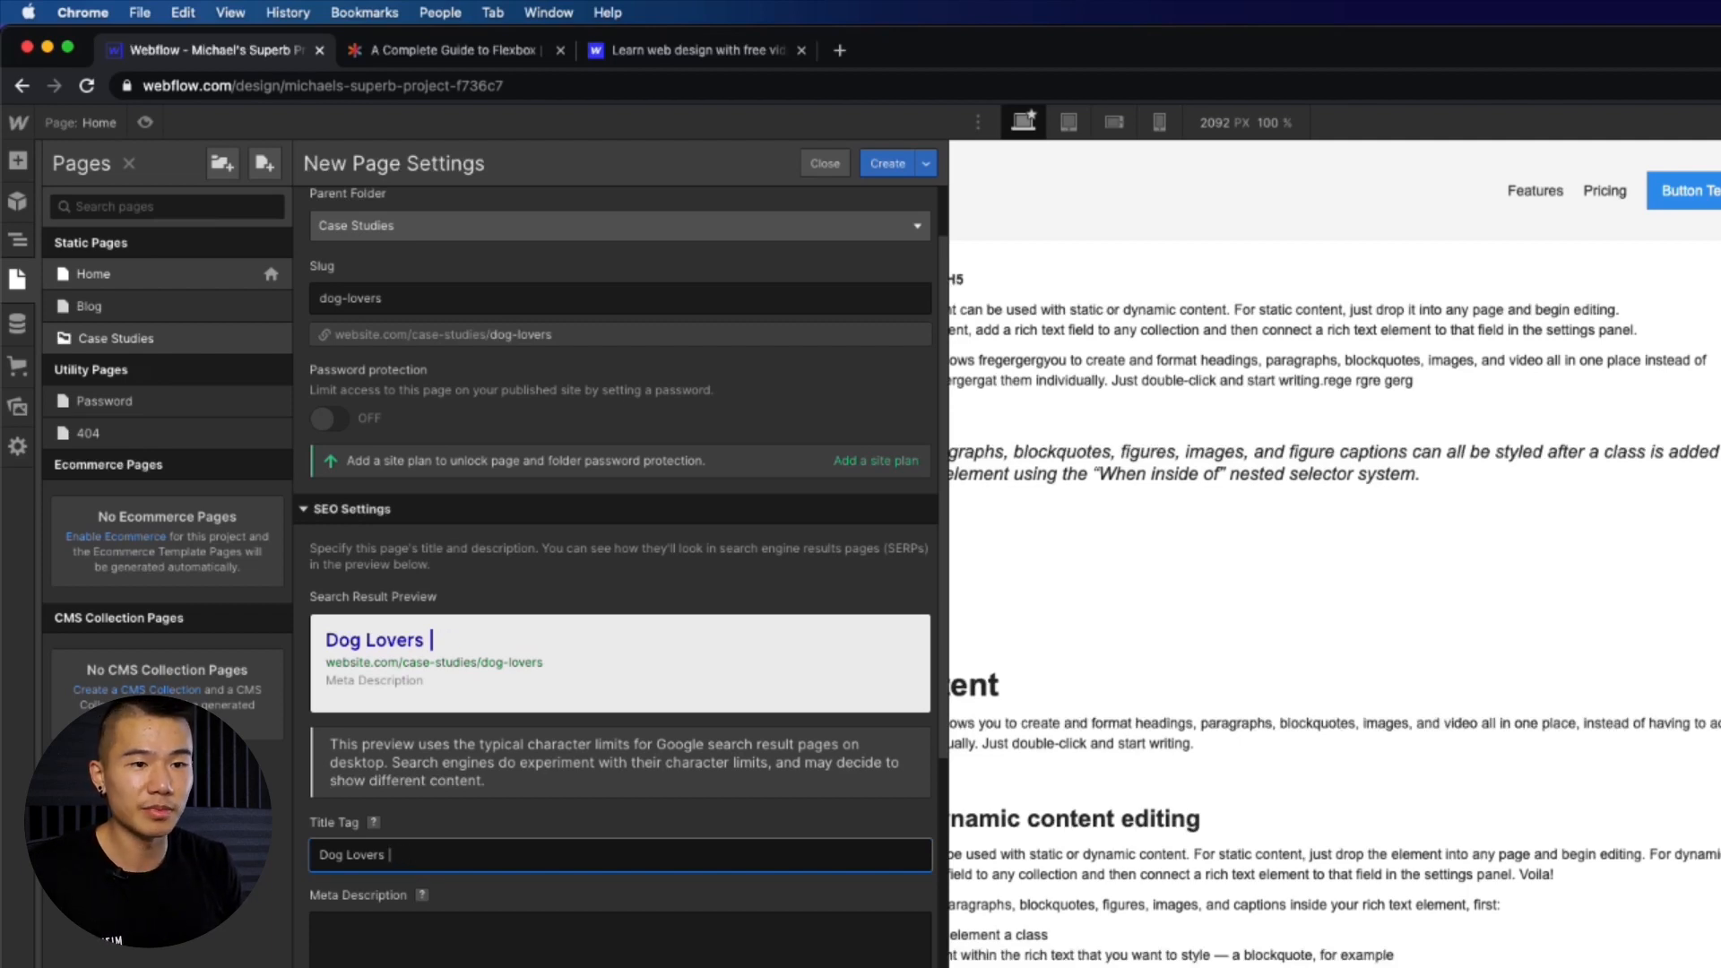
text(Puppyland.)
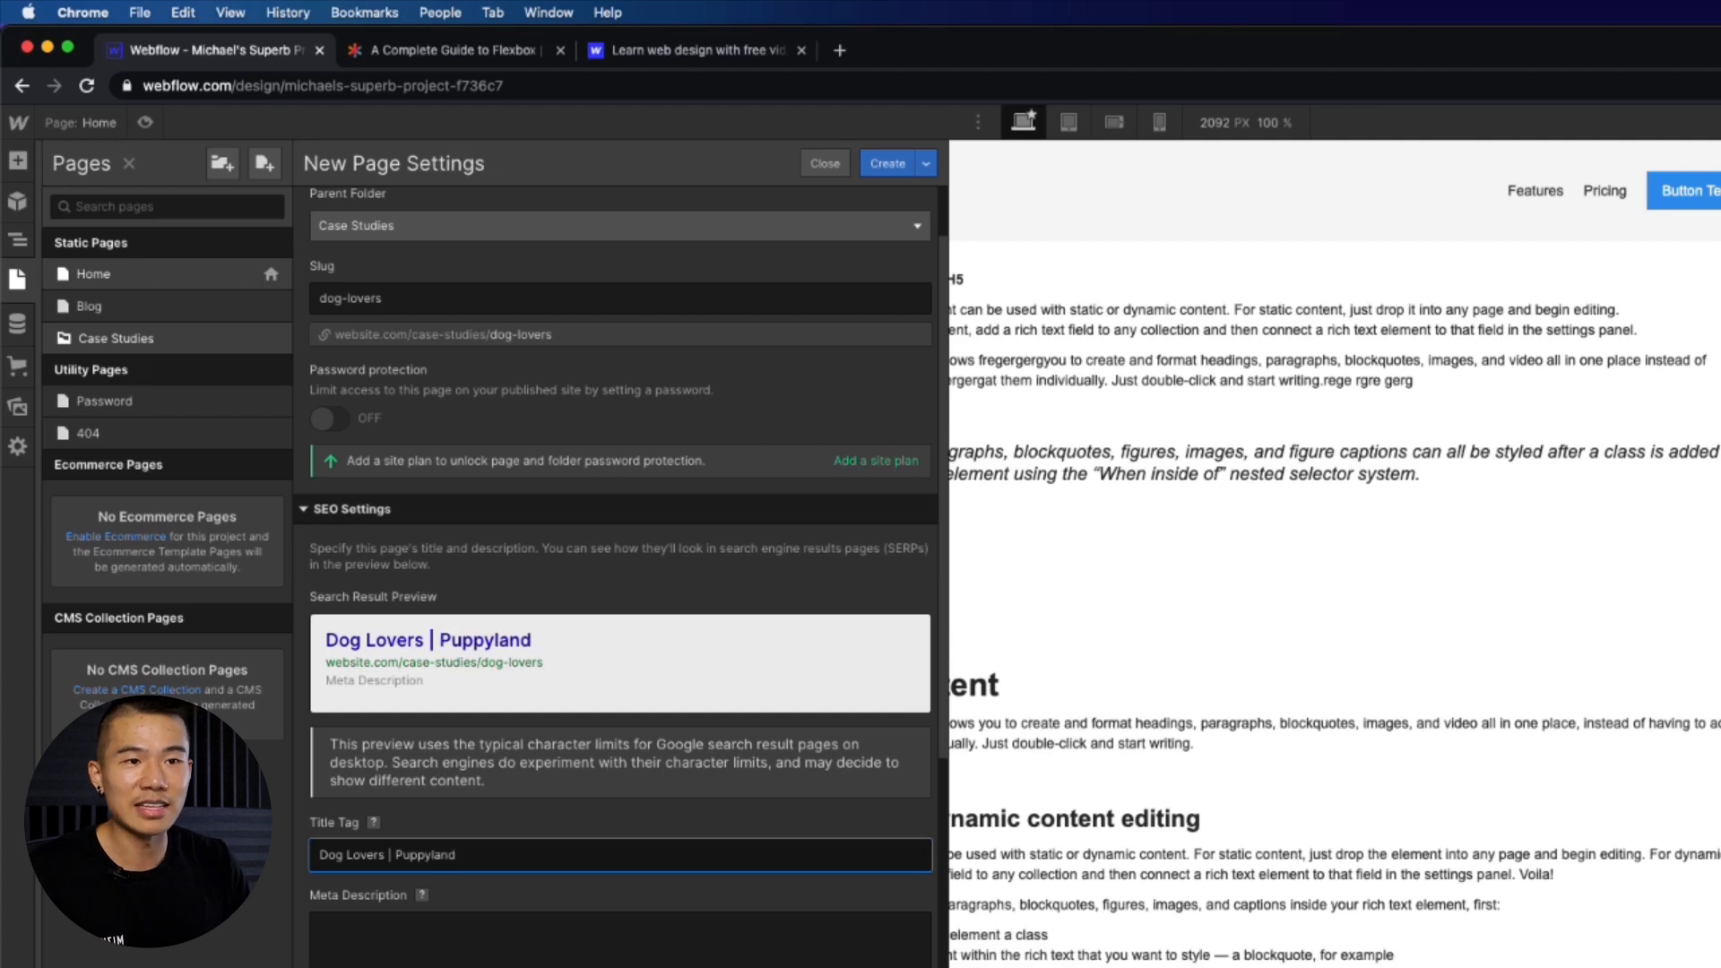
click(386, 857)
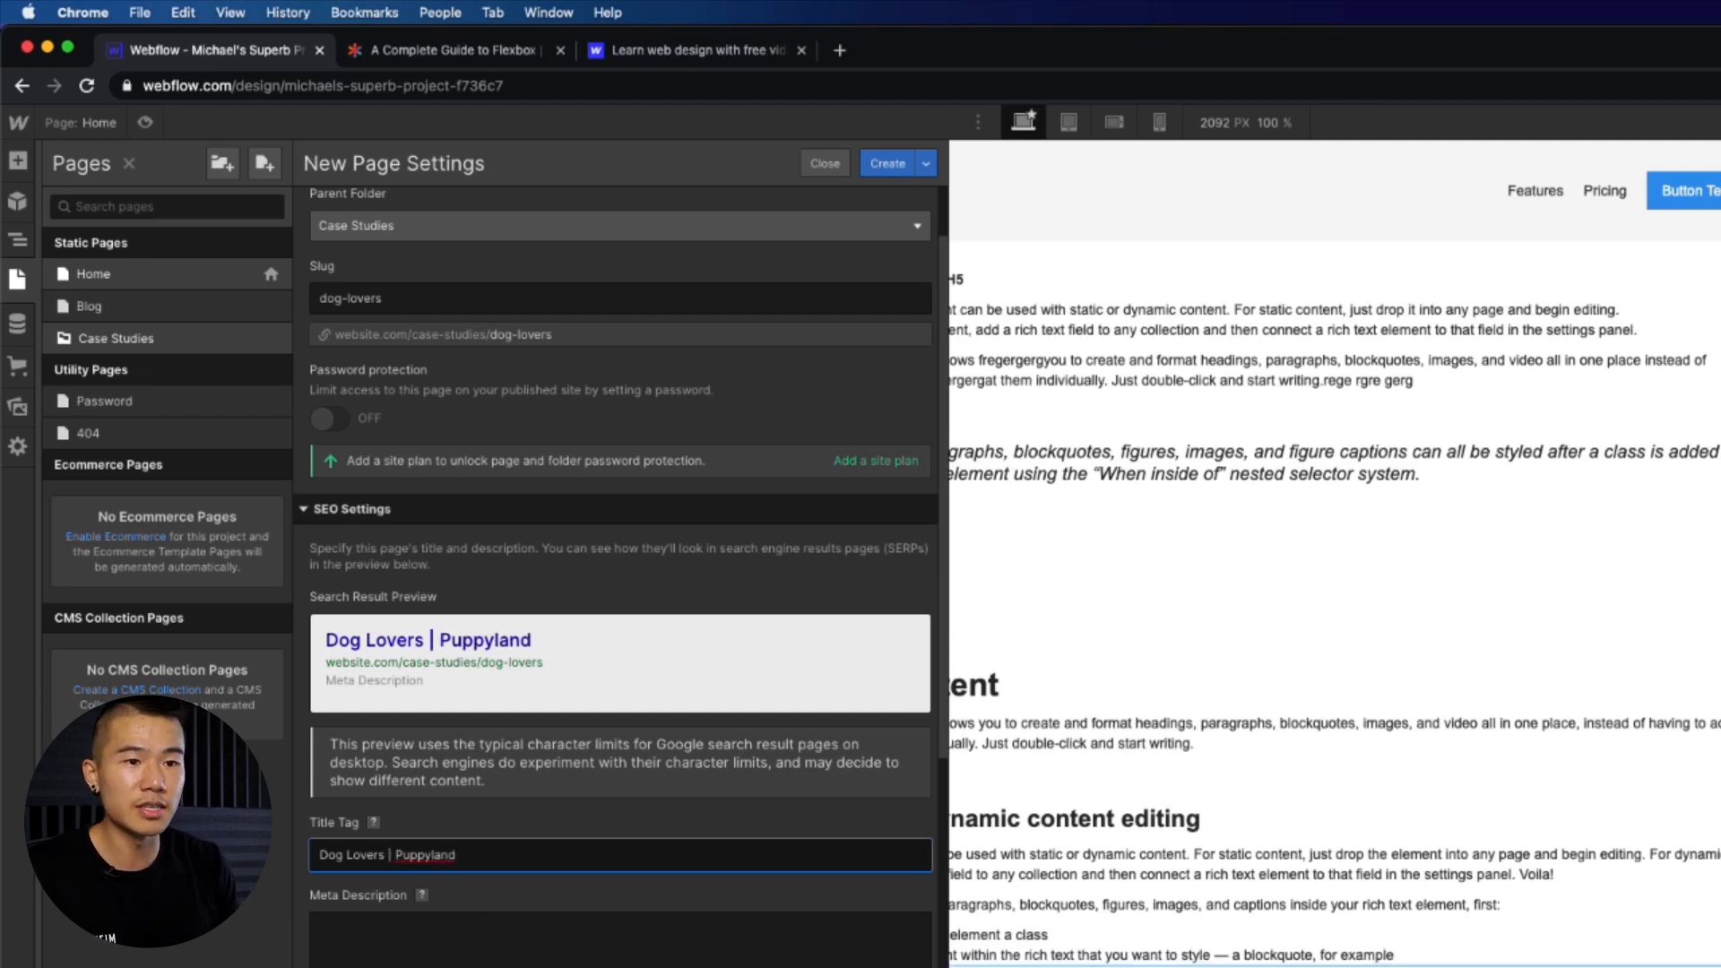
text(Hom)
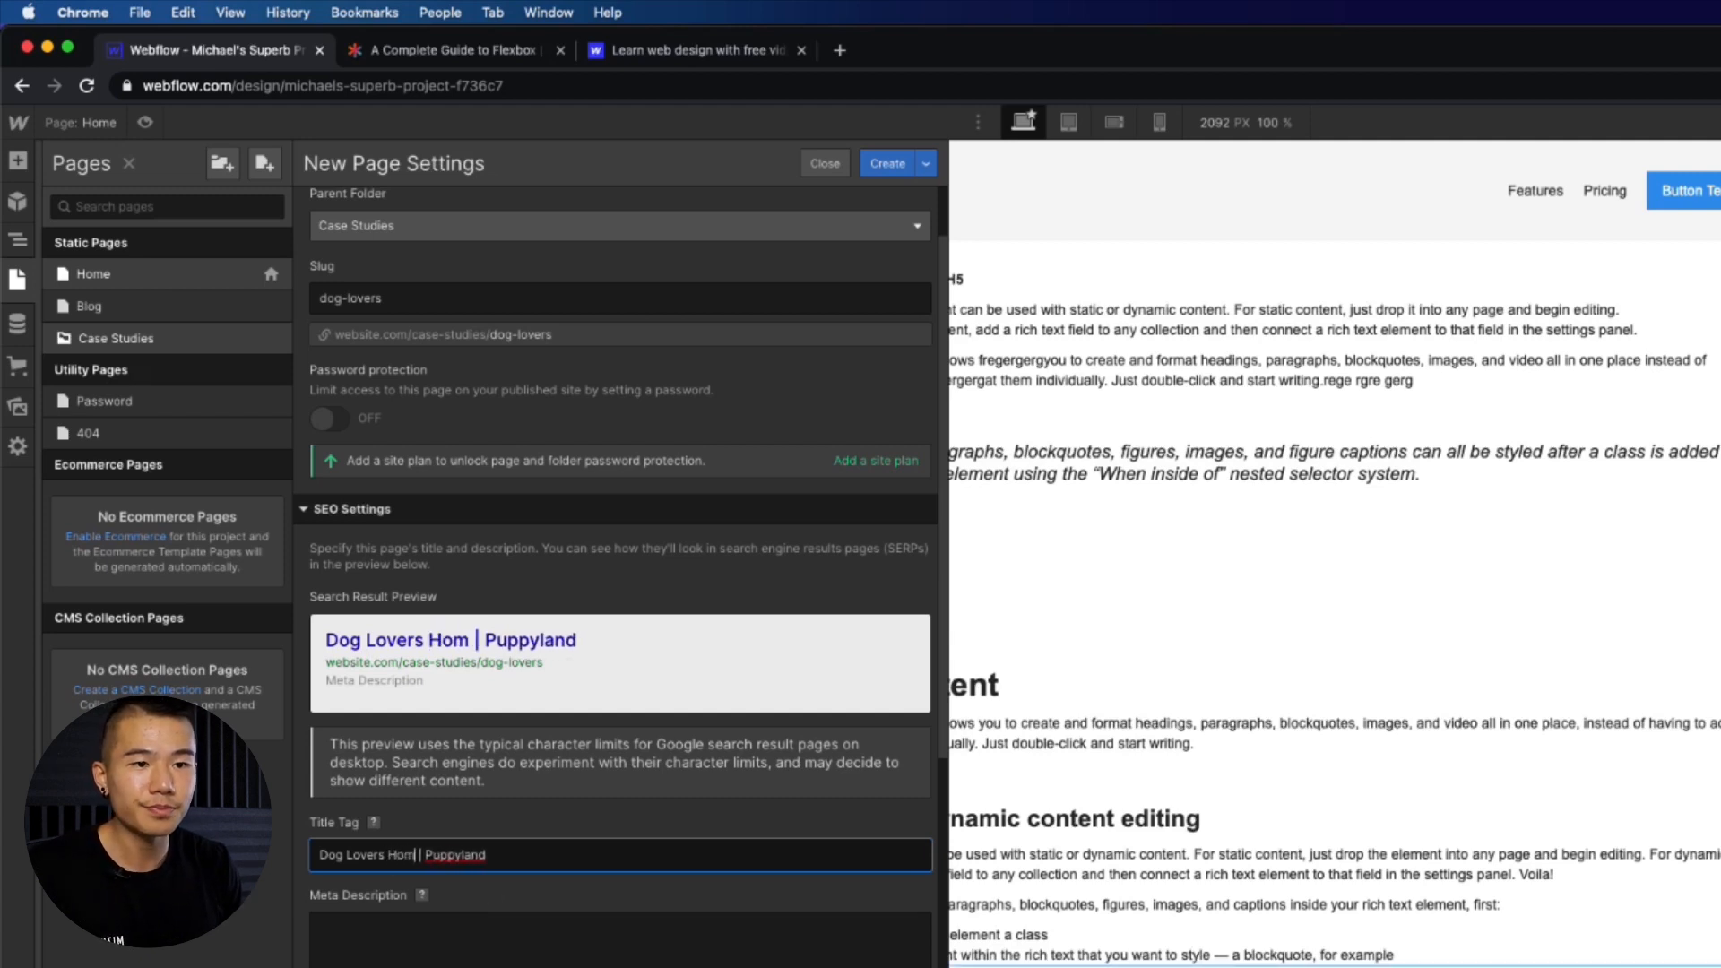
text(epage)
- Review the meta description and Open Graph settings of the new page
click(715, 939)
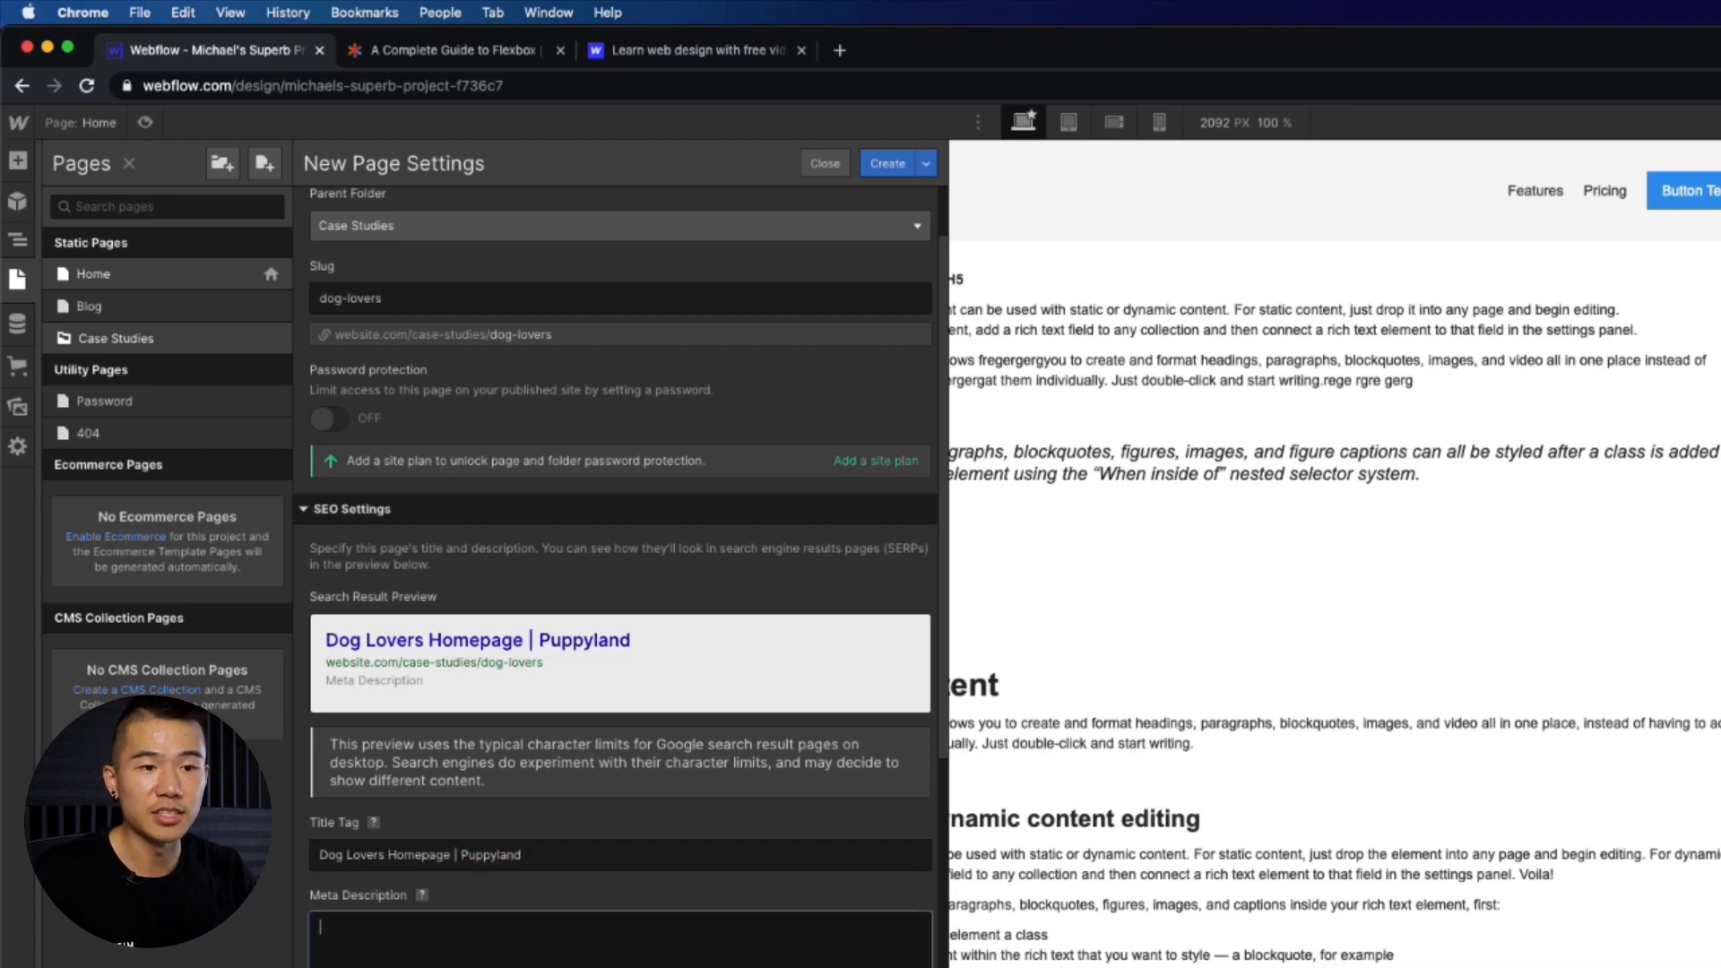
scroll(359, 789, down, 5)
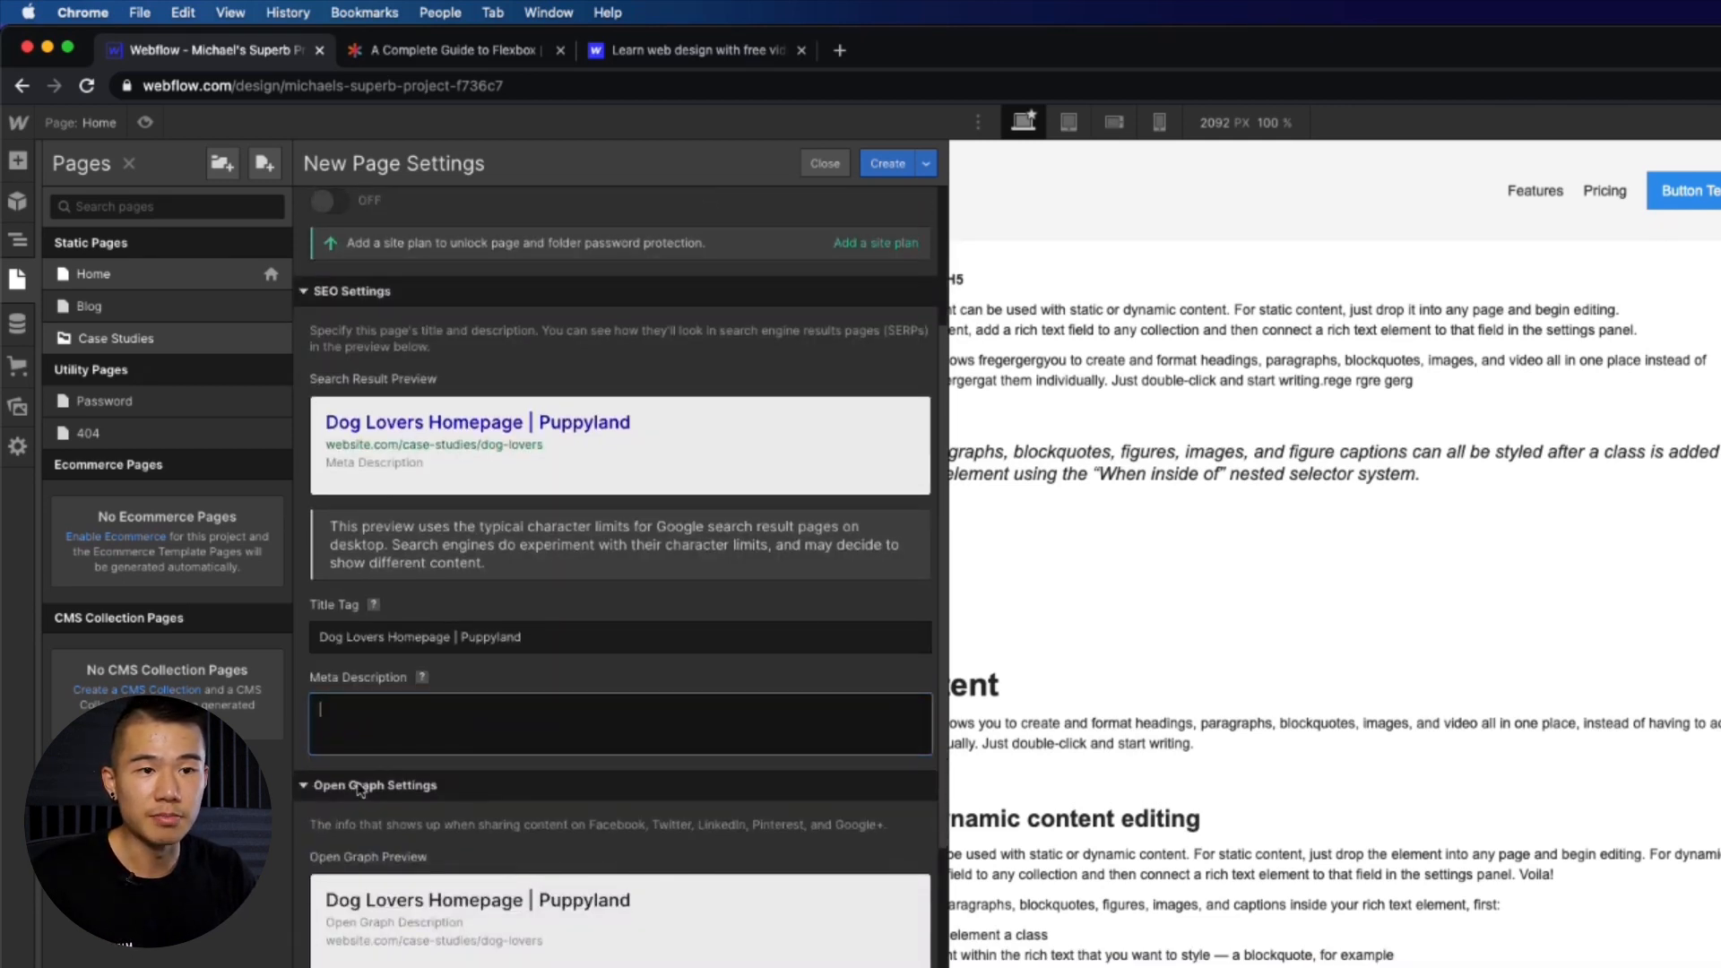
scroll(453, 901, down, 1)
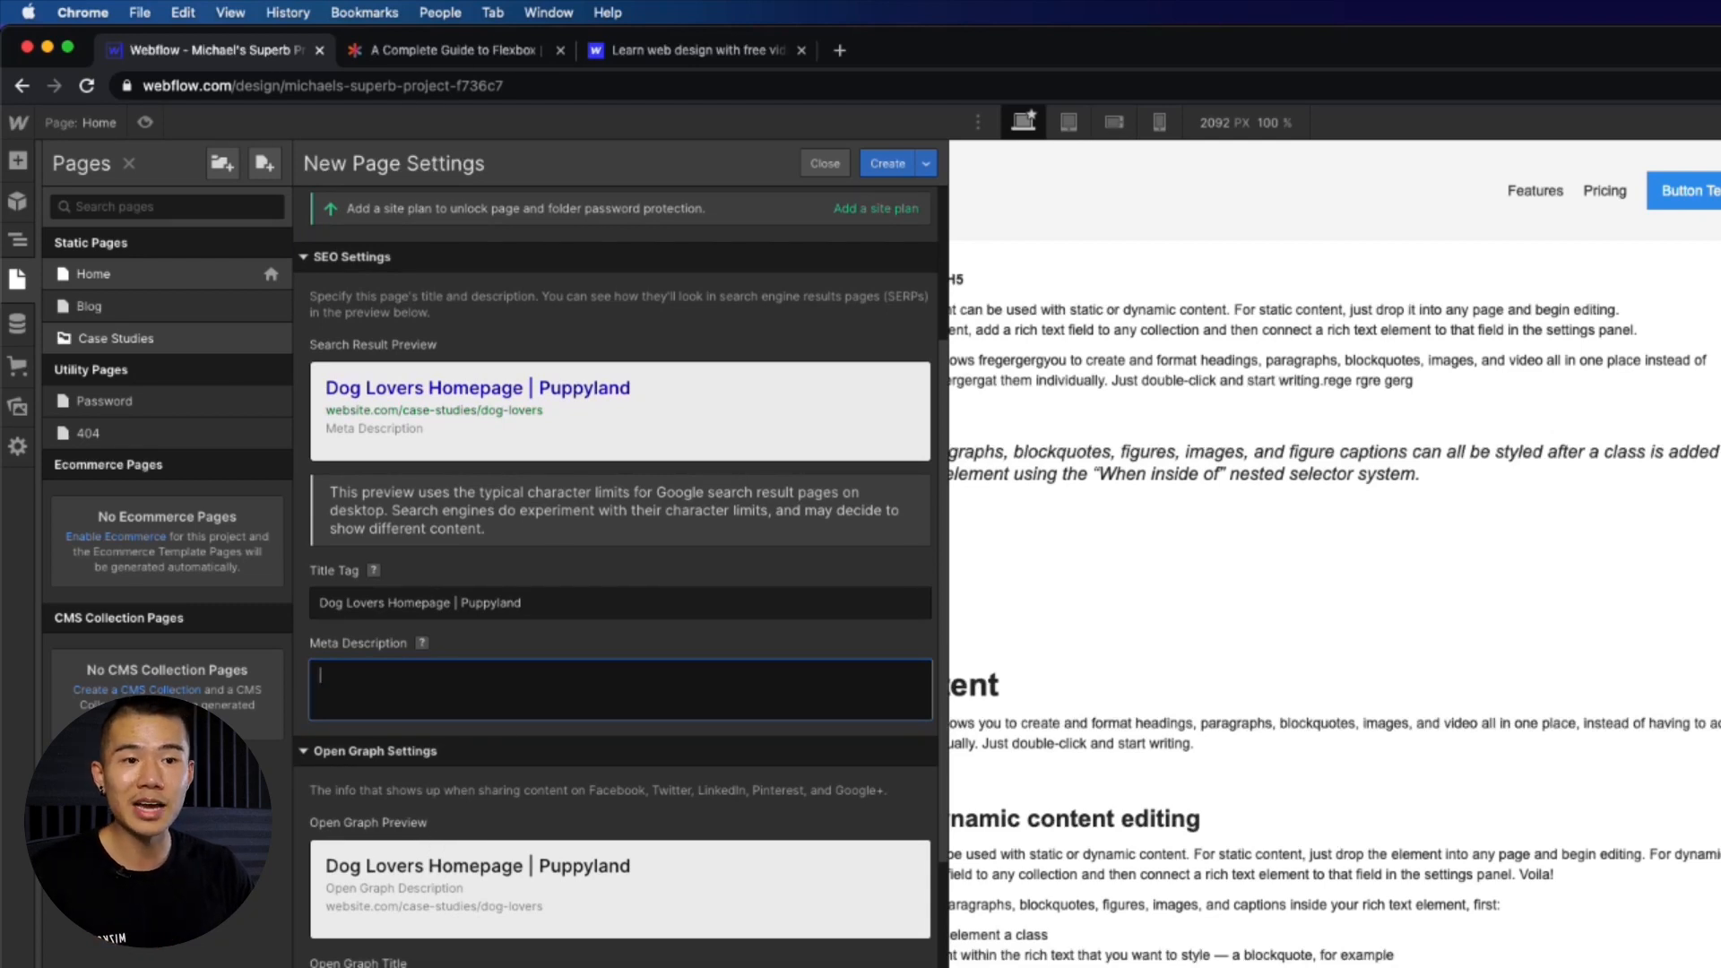
key(Tab)
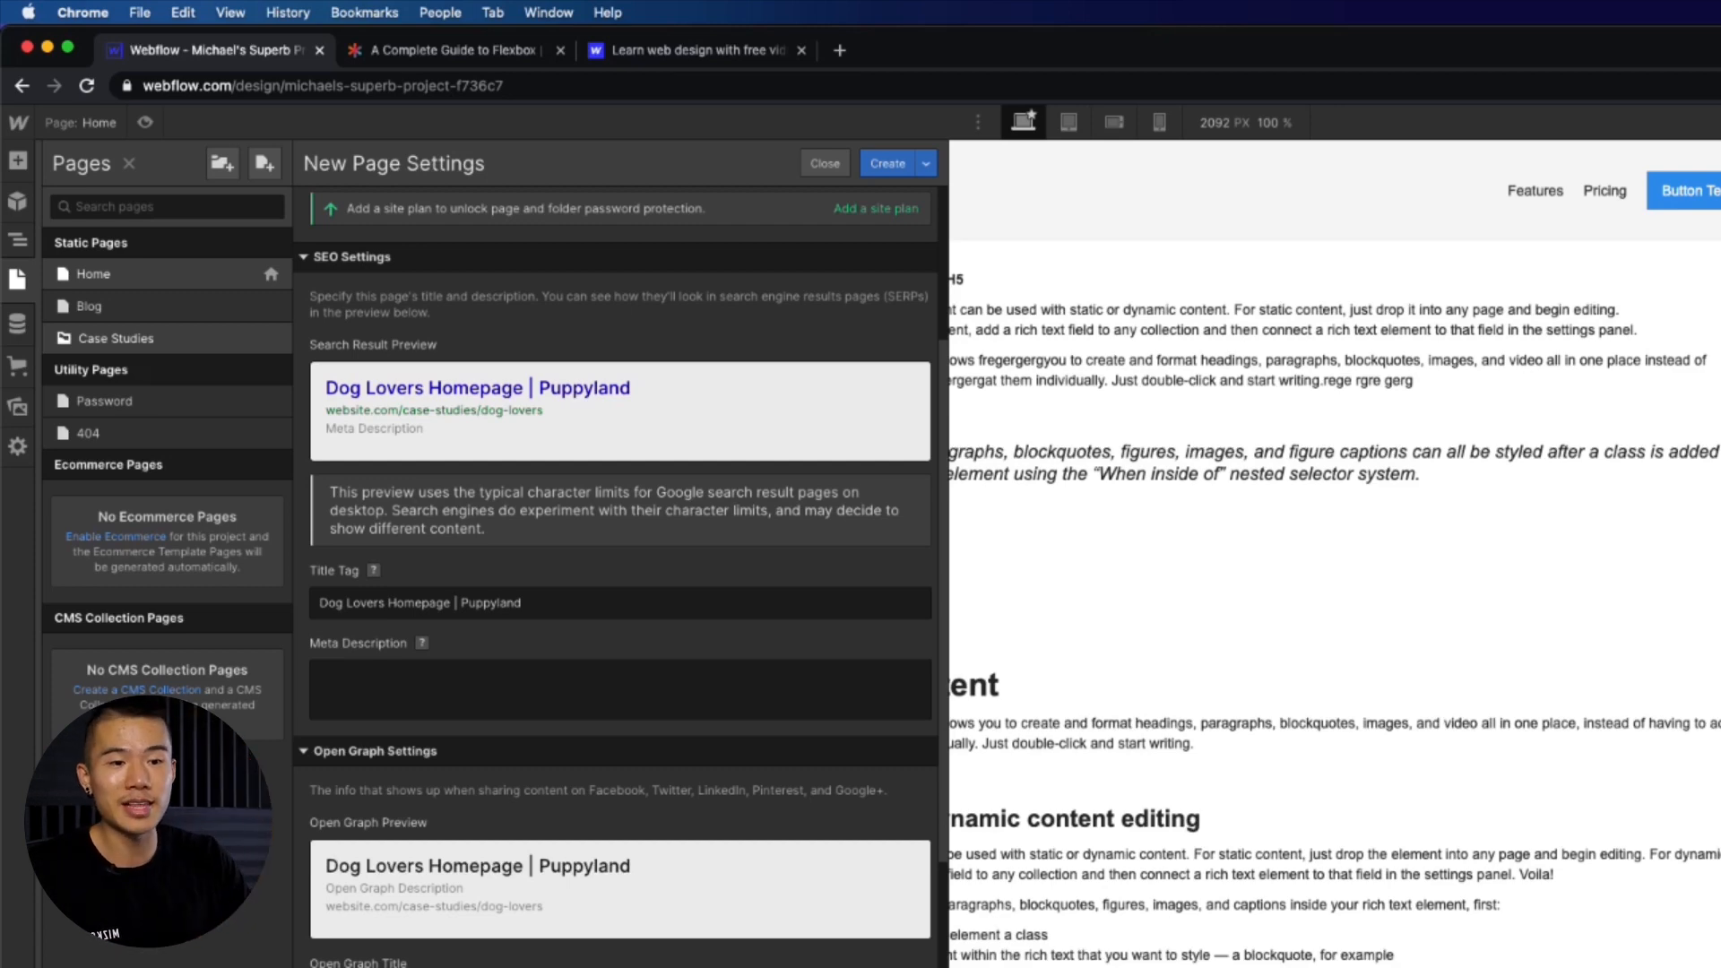
scroll(620, 574, down, 8)
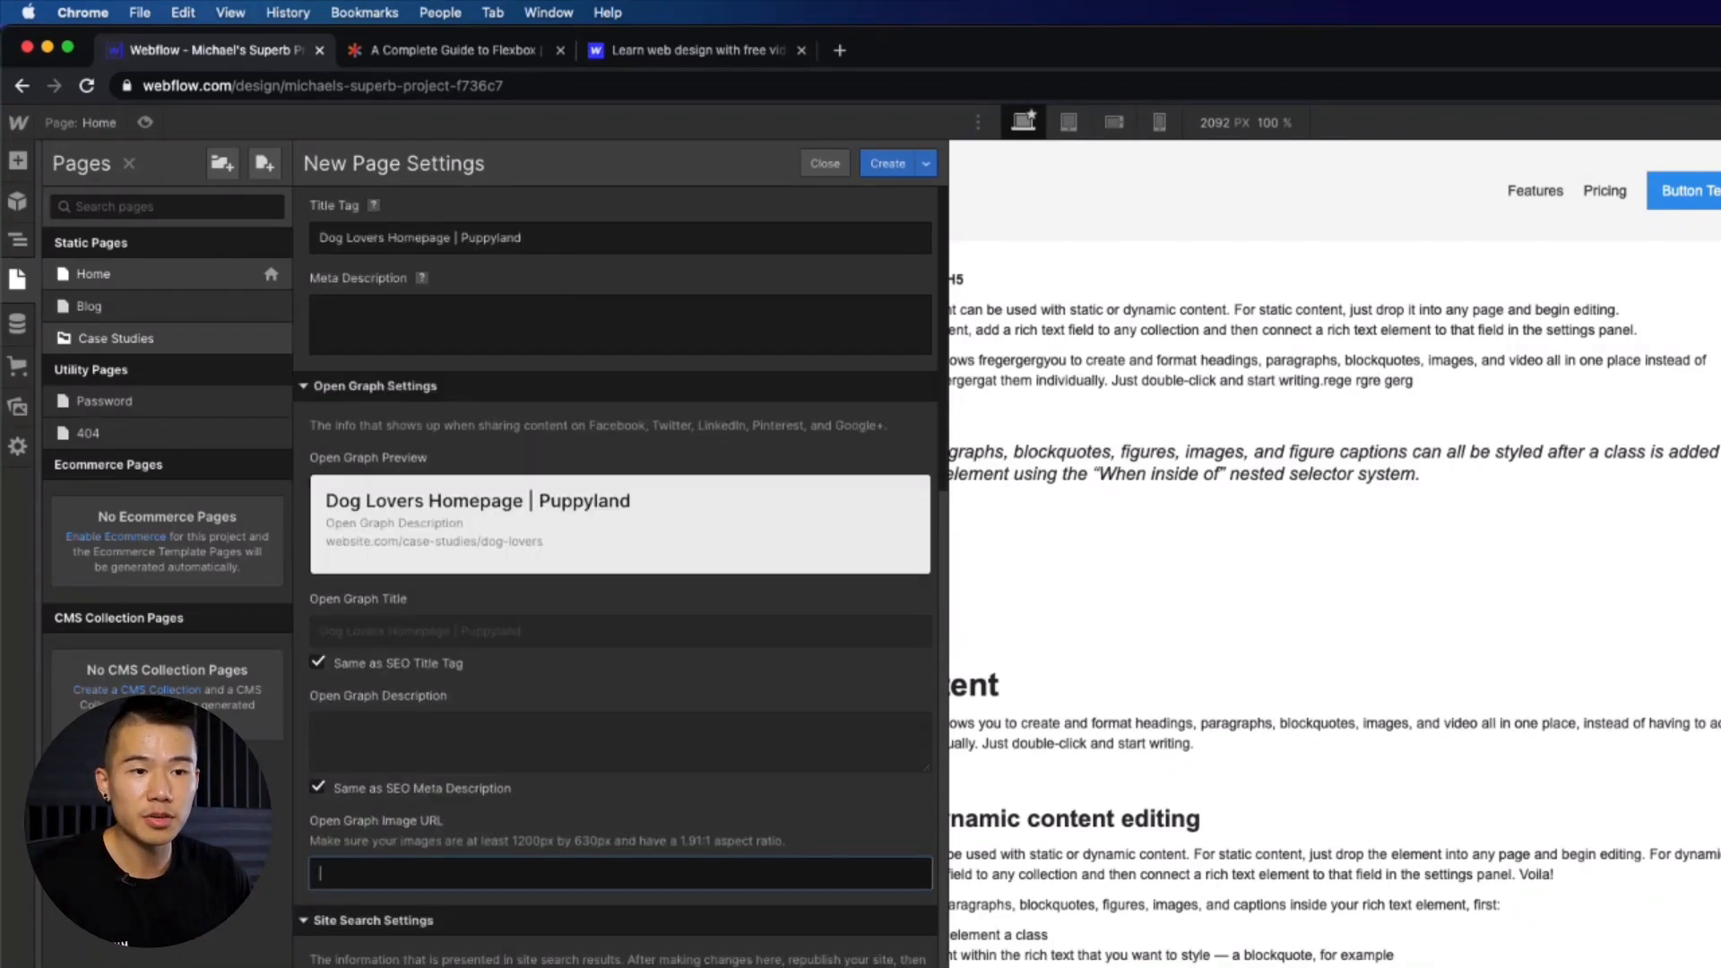
- Create the Dog Lovers page from the new page settings
scroll(621, 574, down, 4)
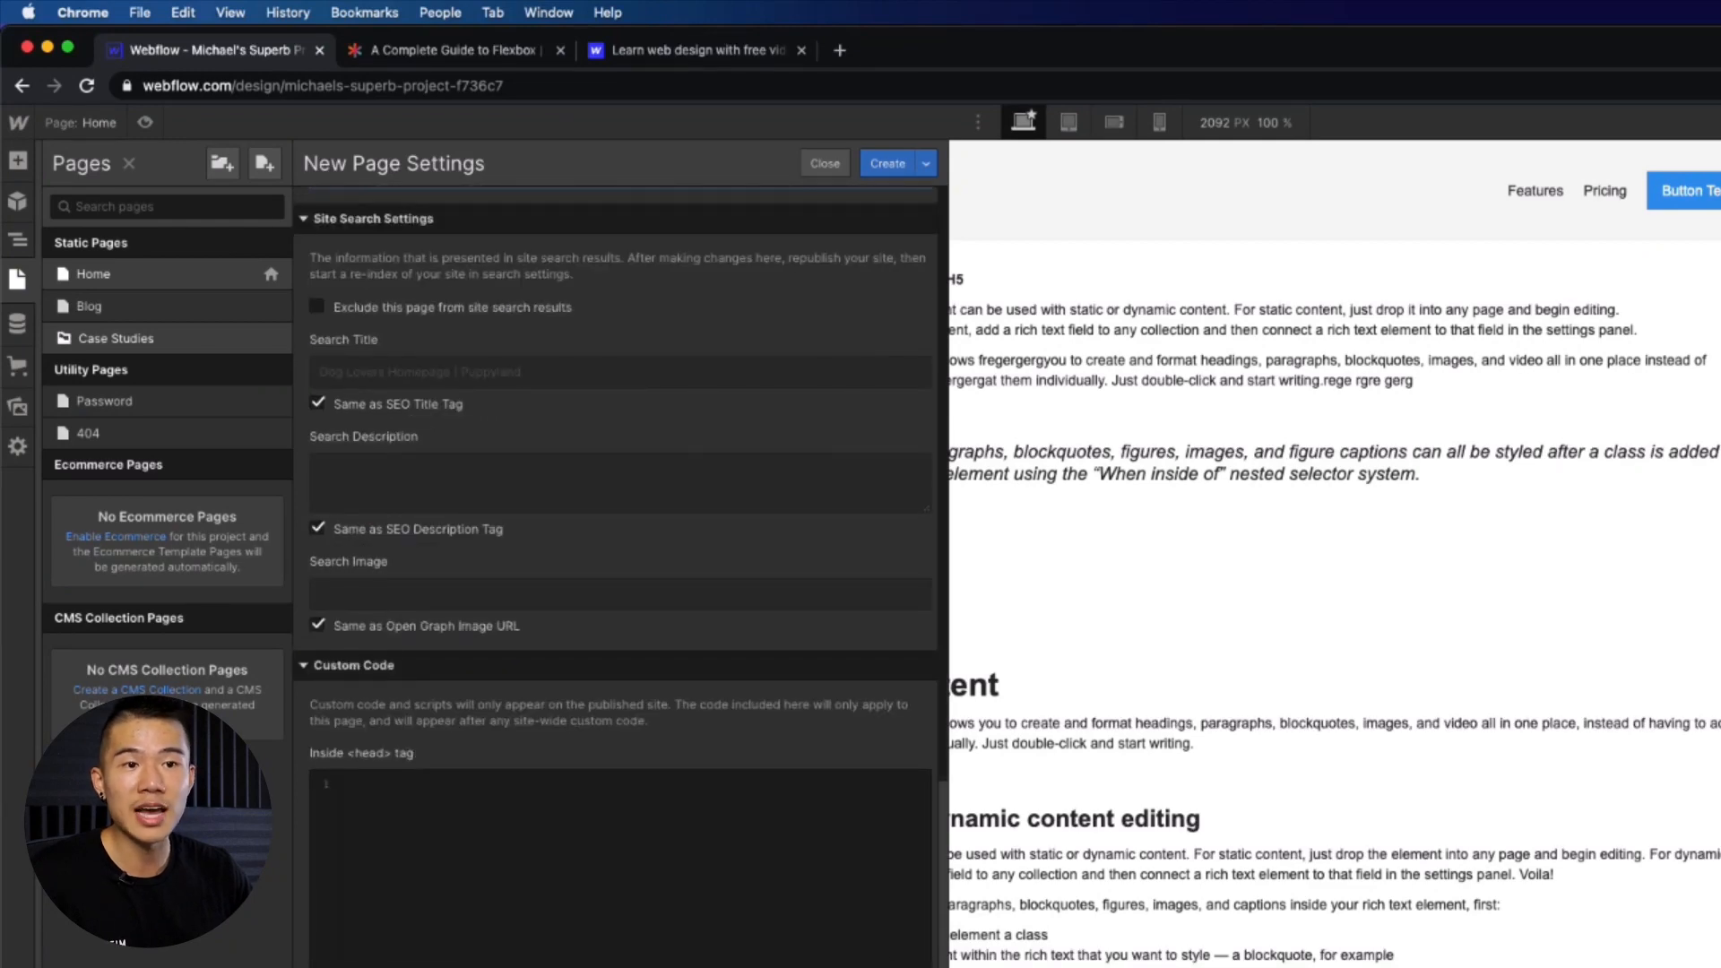
scroll(620, 574, down, 3)
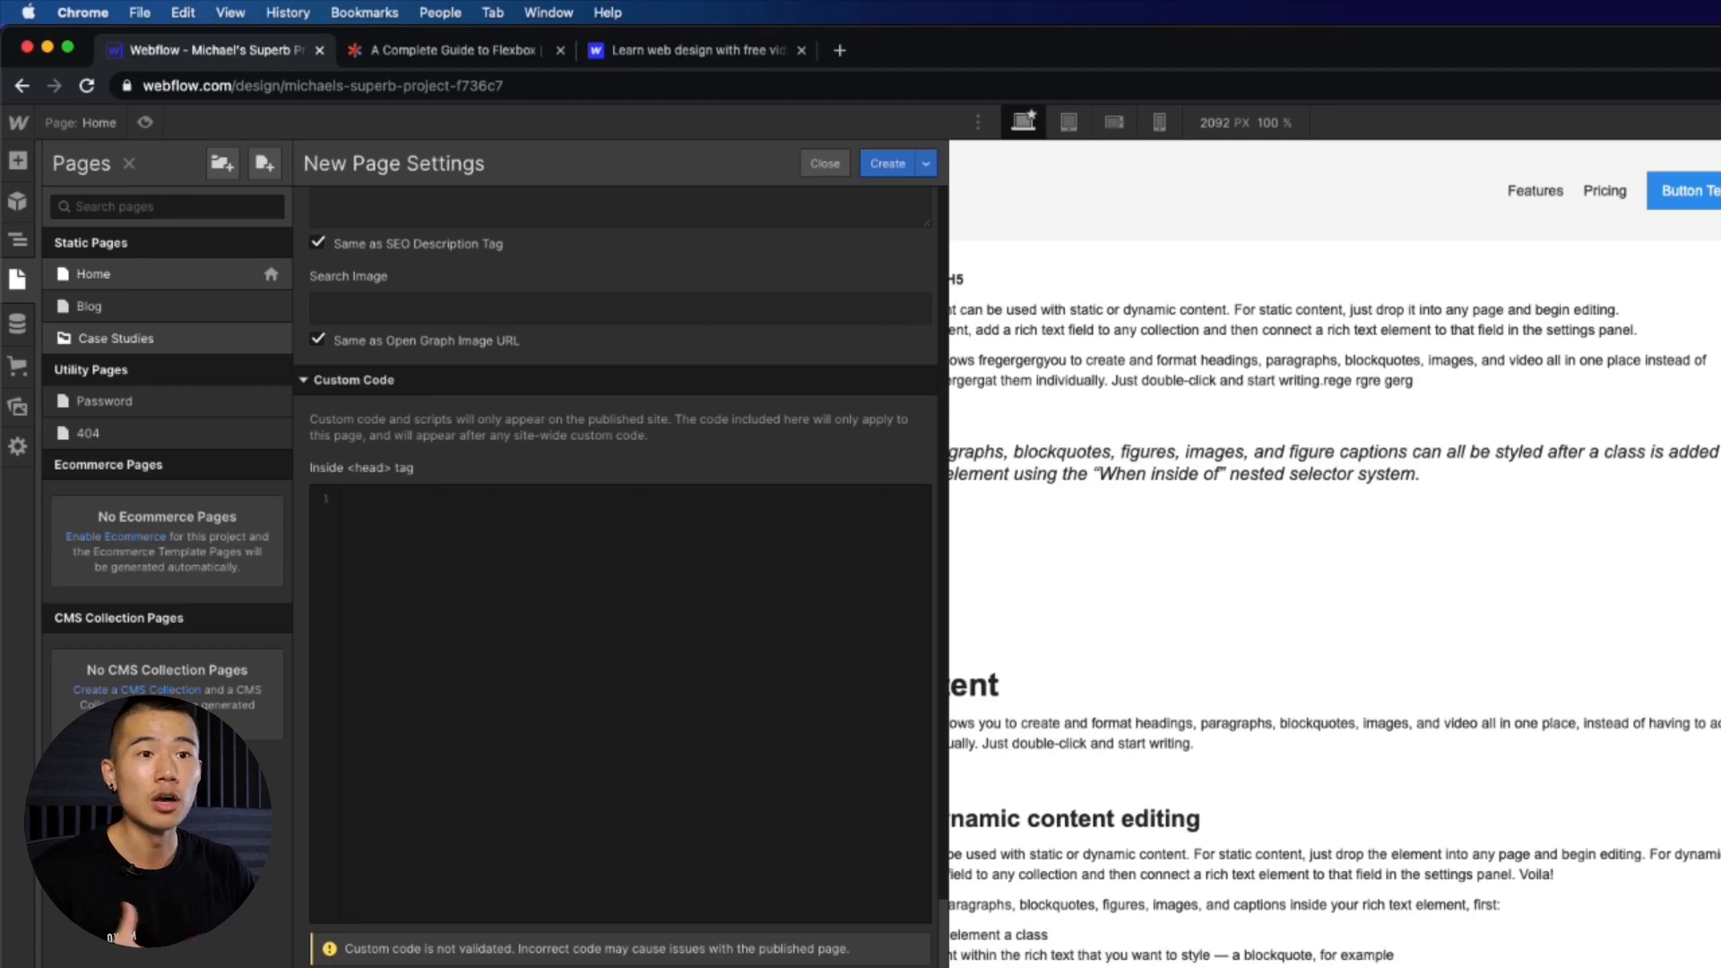
scroll(585, 691, up, 6)
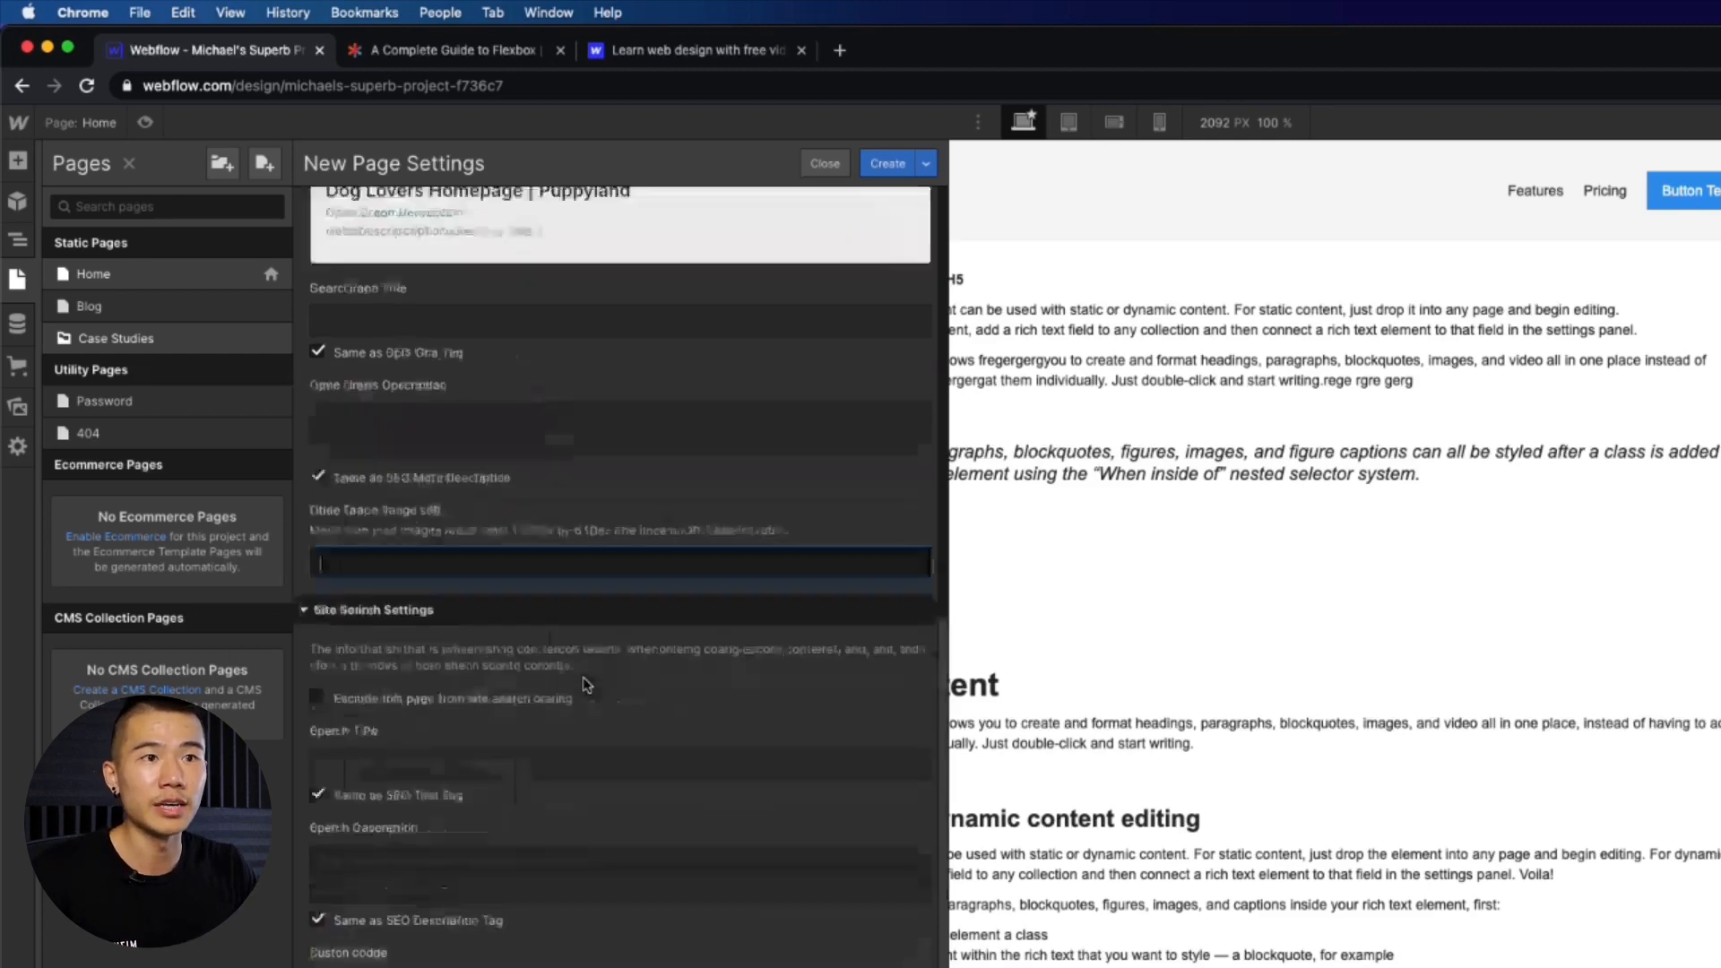
scroll(614, 564, up, 6)
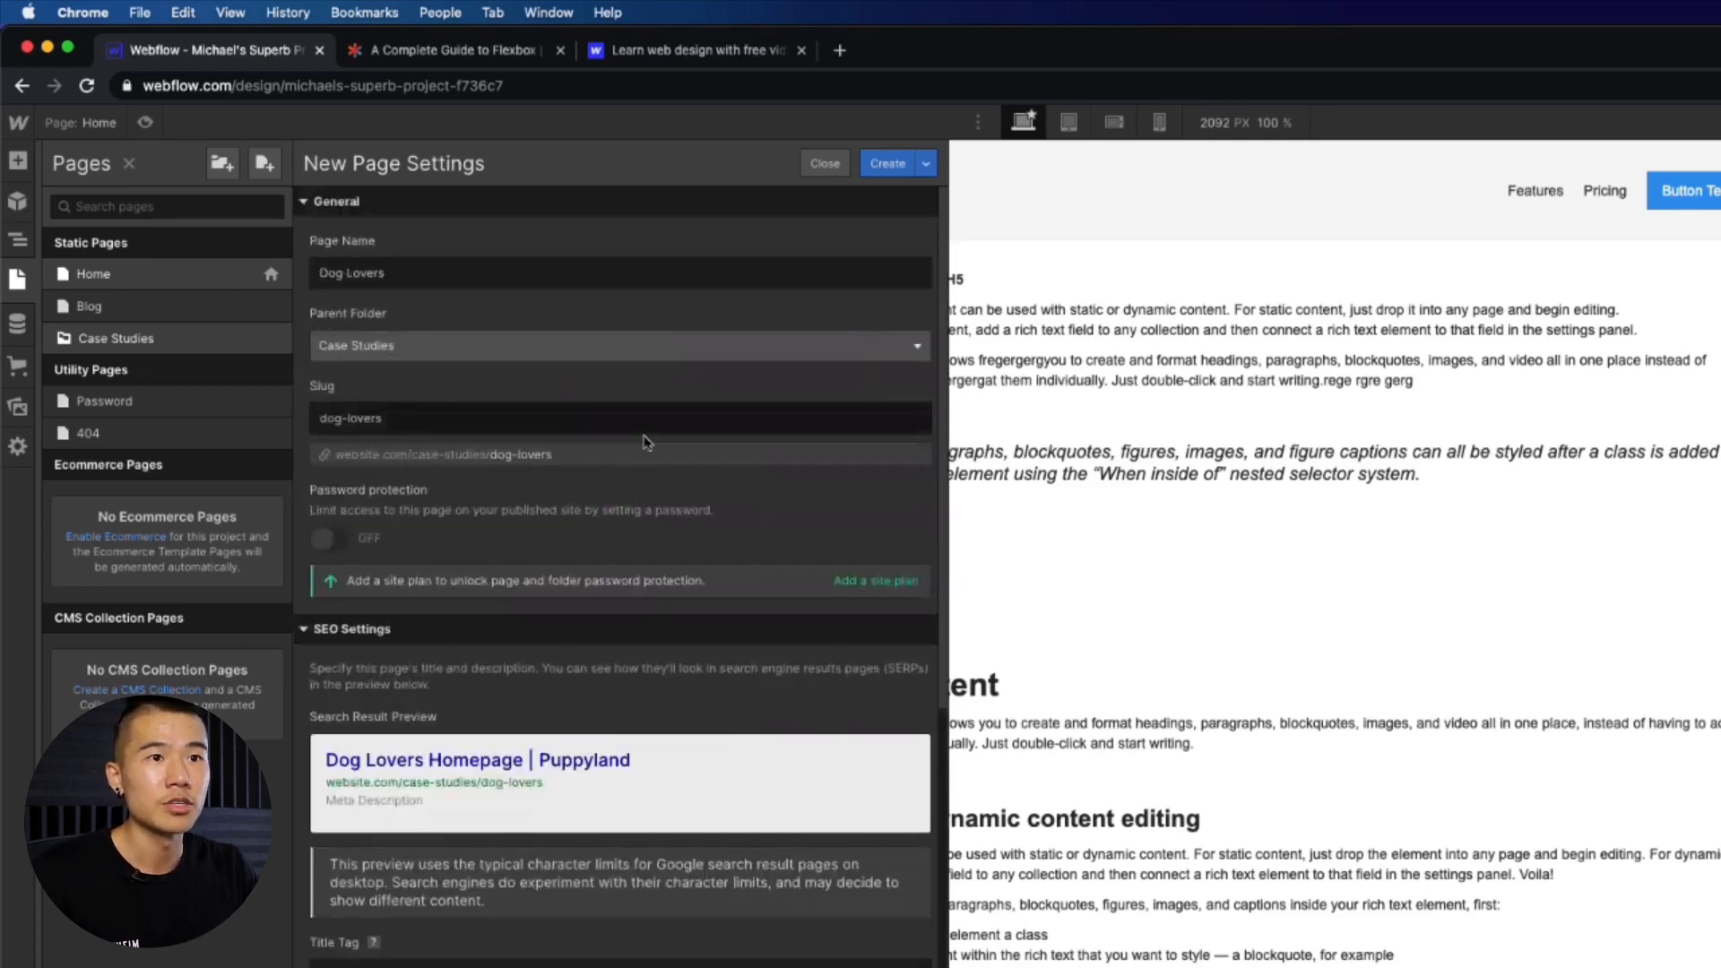
click(887, 166)
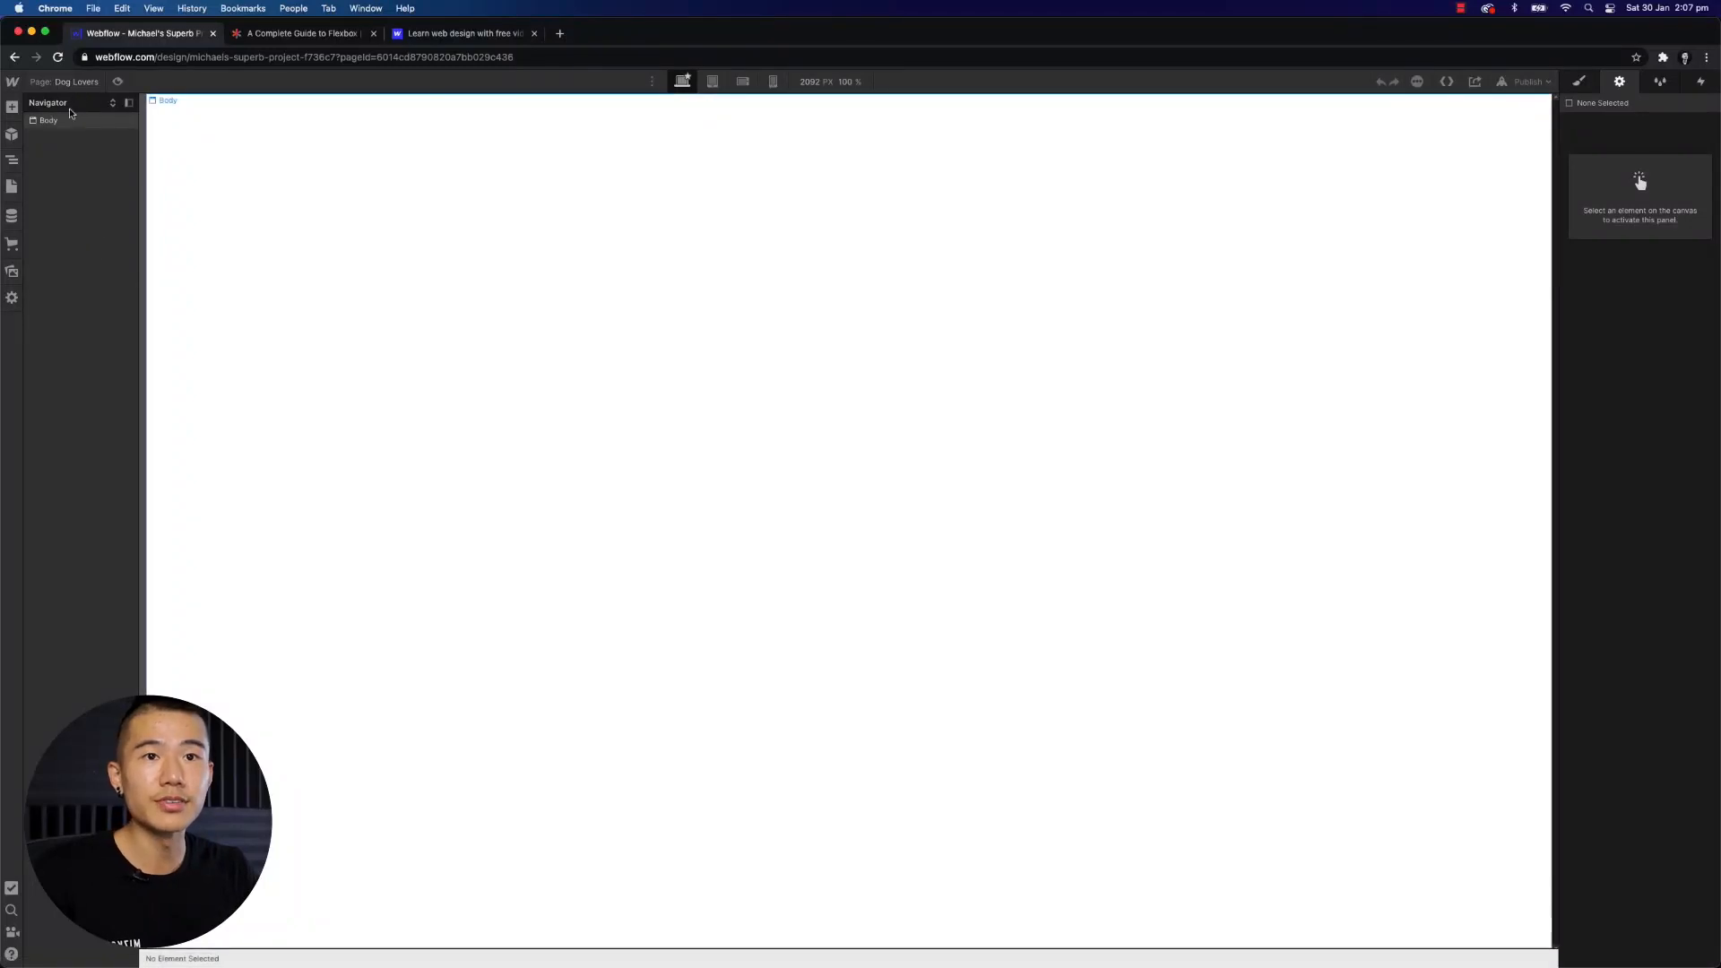
- Start a new CMS collection named Blog
click(12, 187)
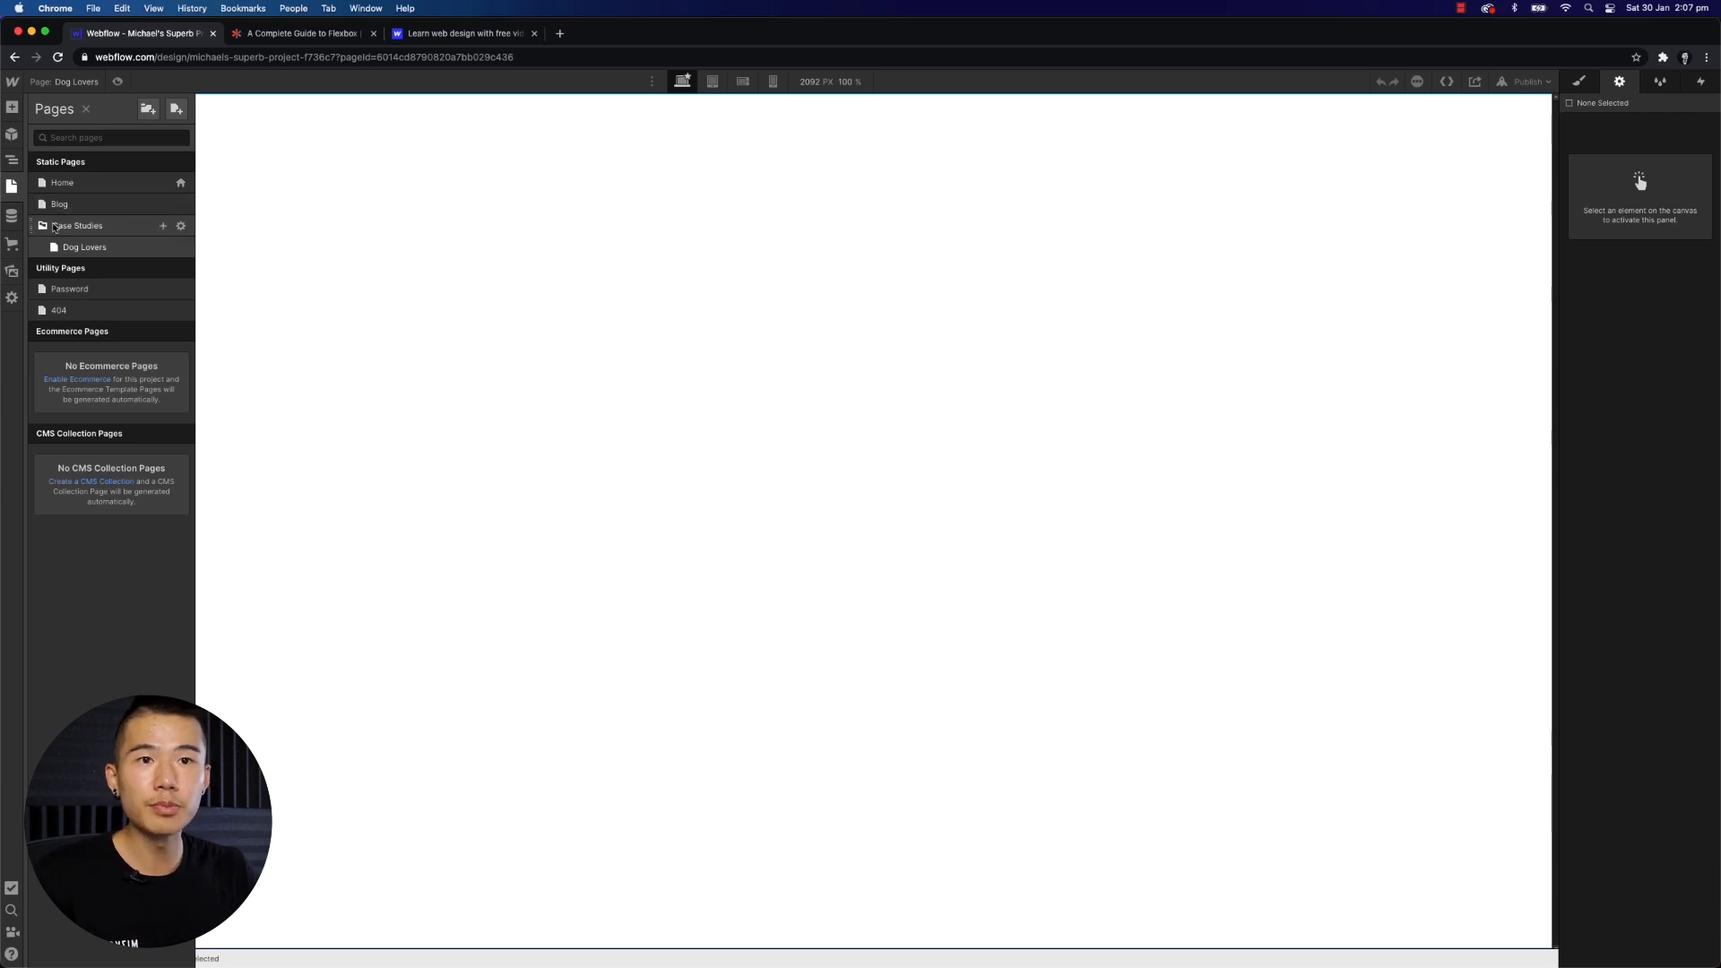
click(12, 216)
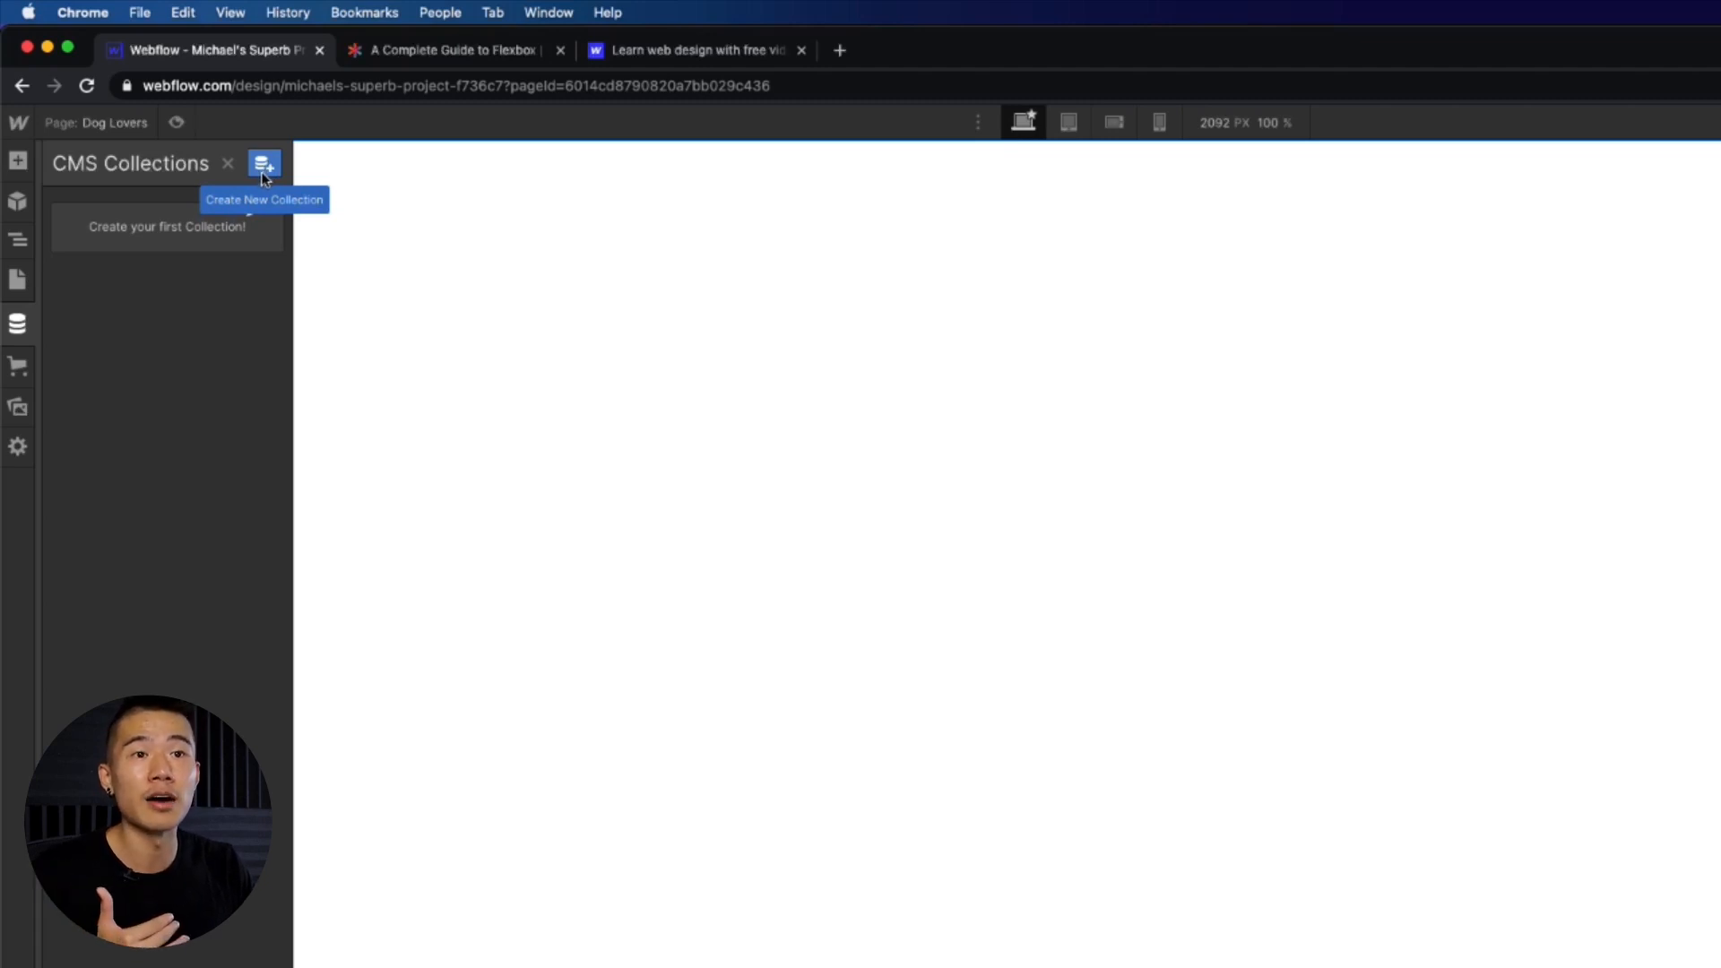
click(15, 281)
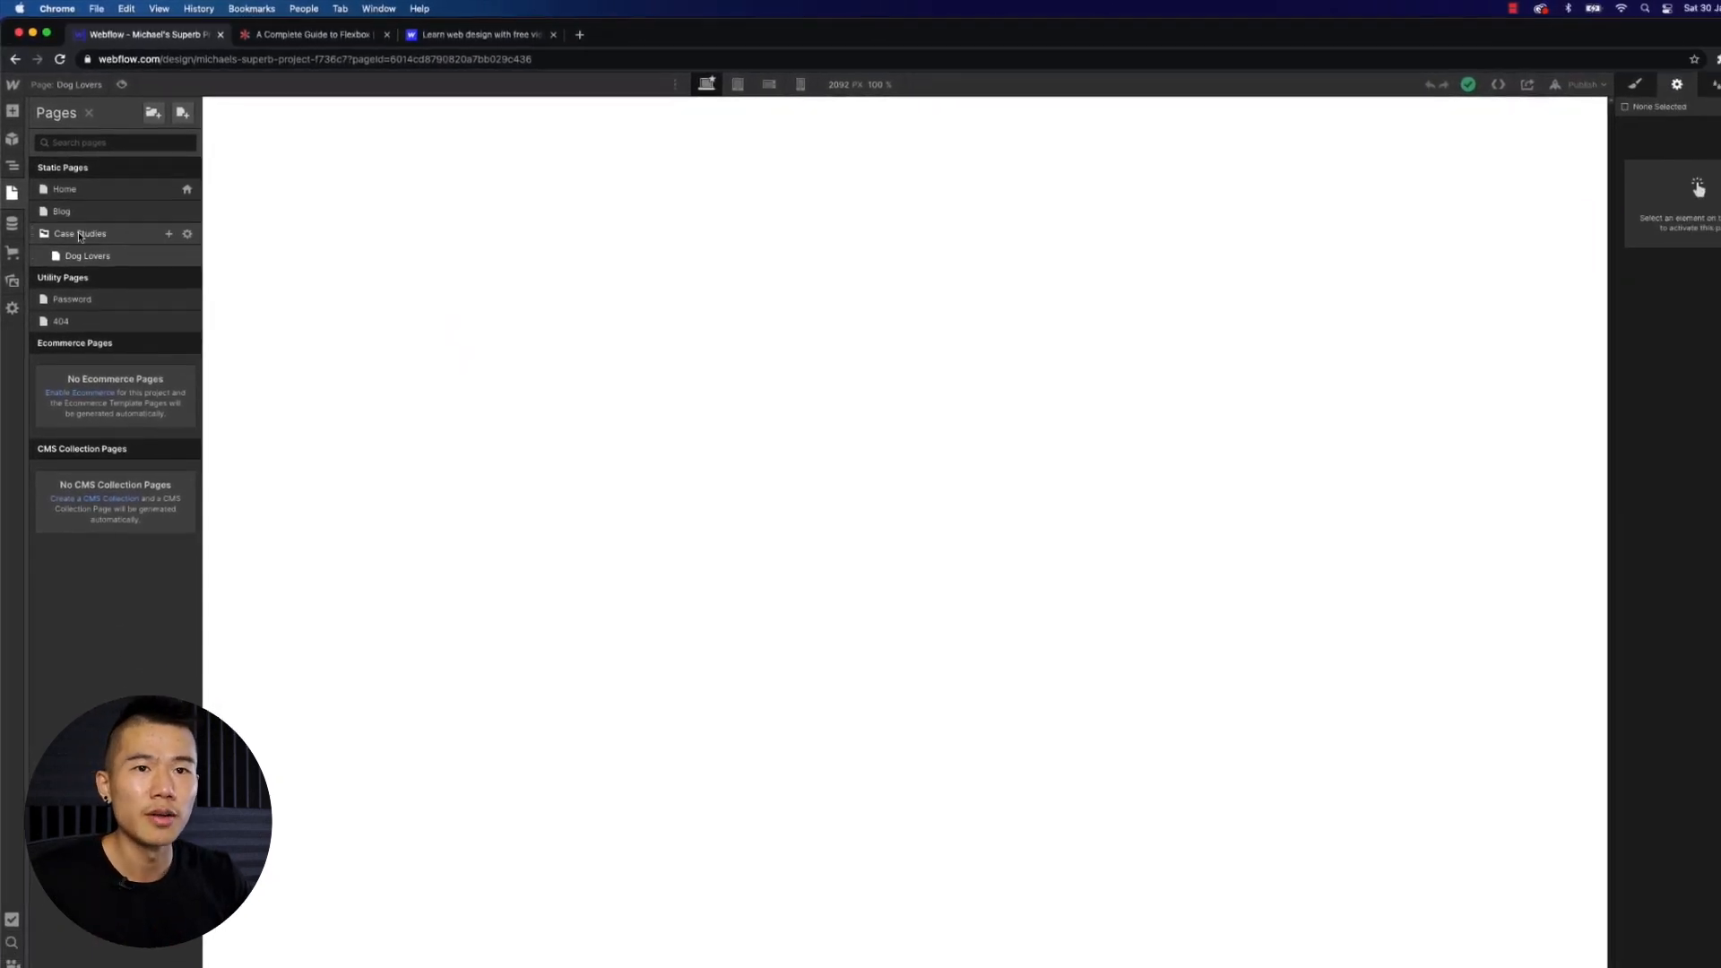
click(12, 230)
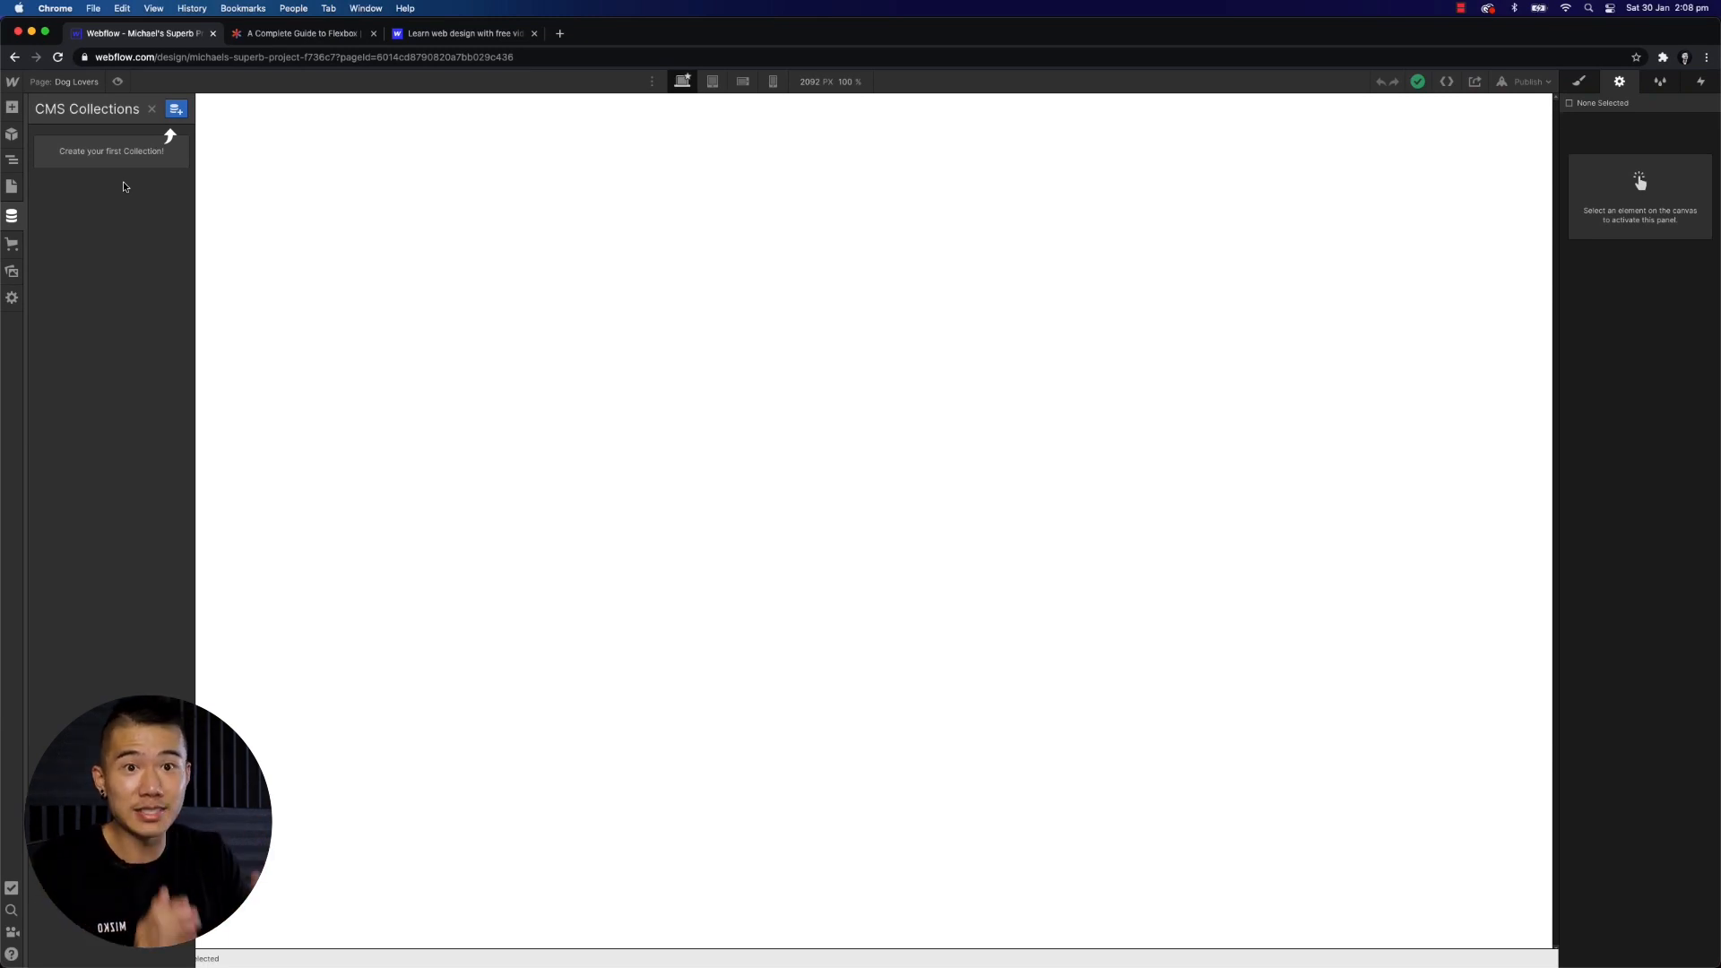
click(177, 109)
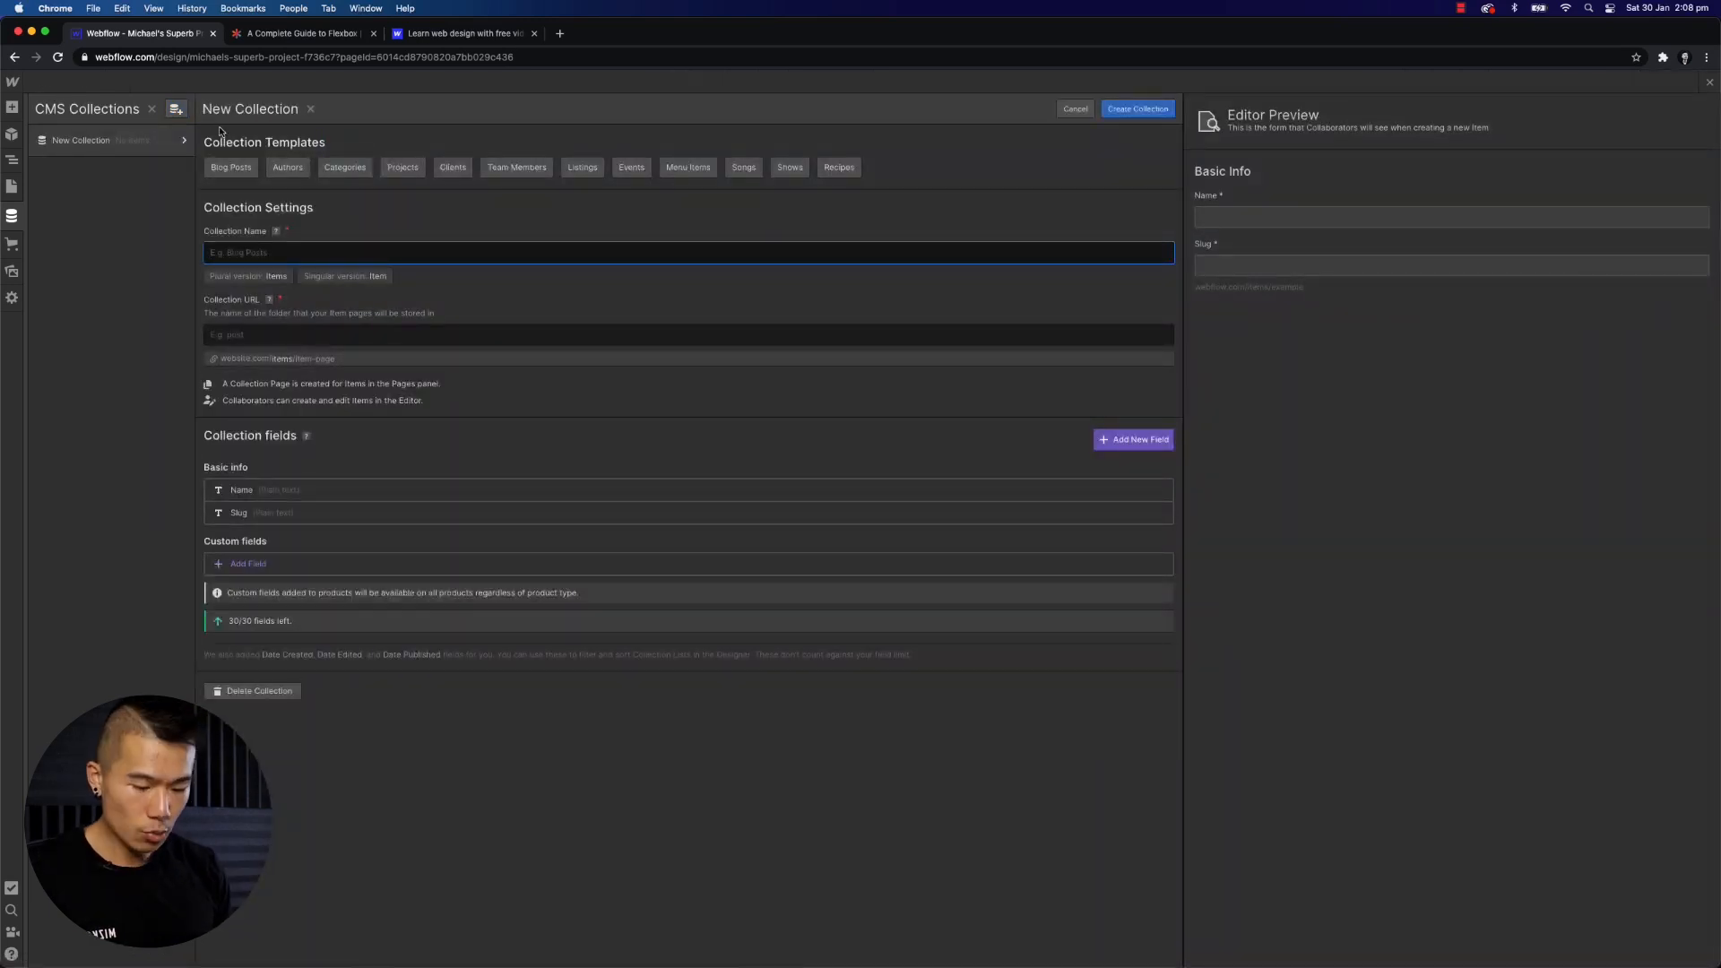
text(Blog)
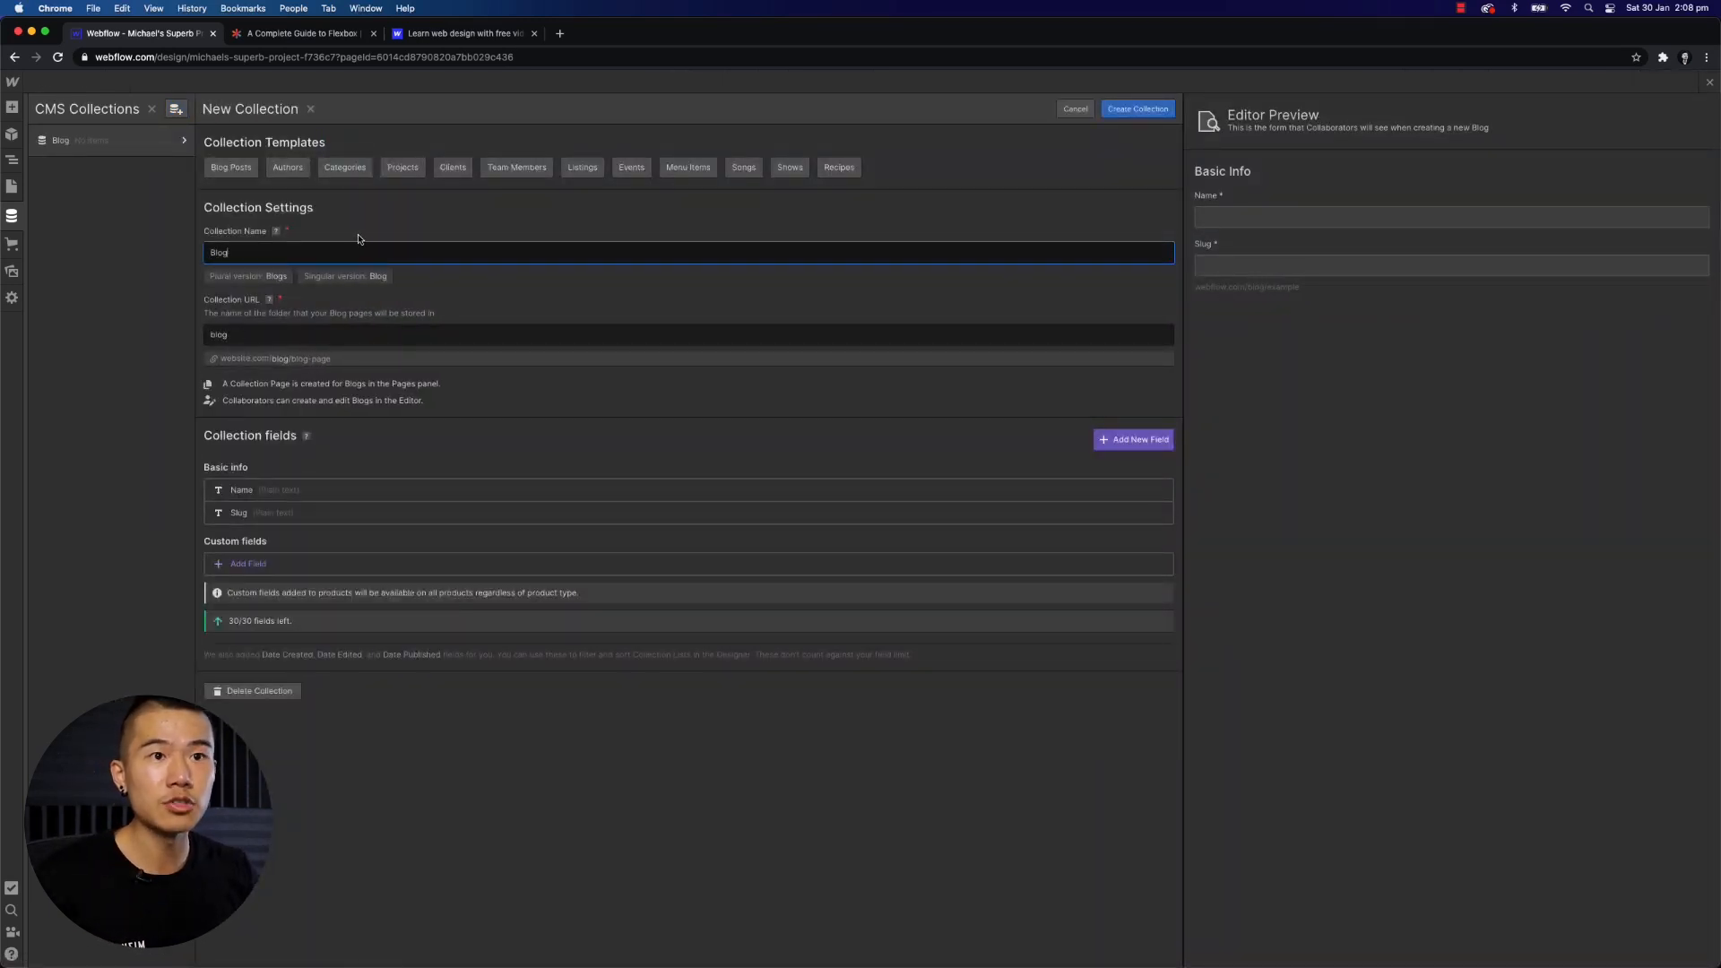
drag(244, 258, 196, 257)
click(196, 258)
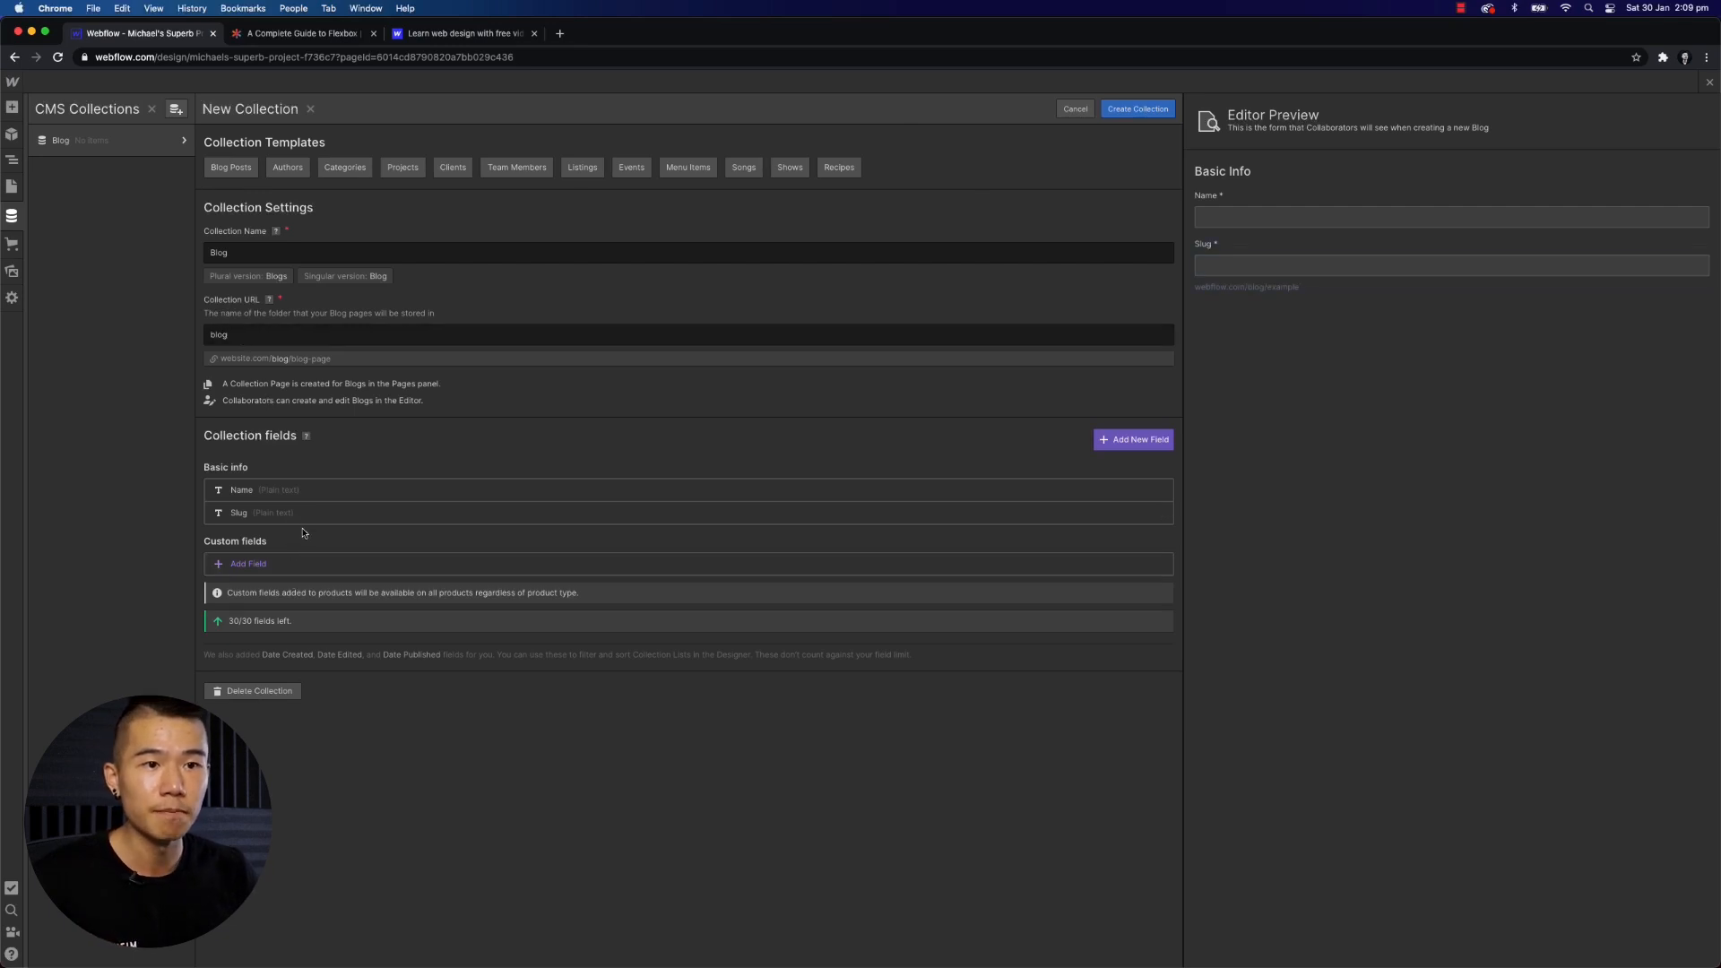
click(238, 252)
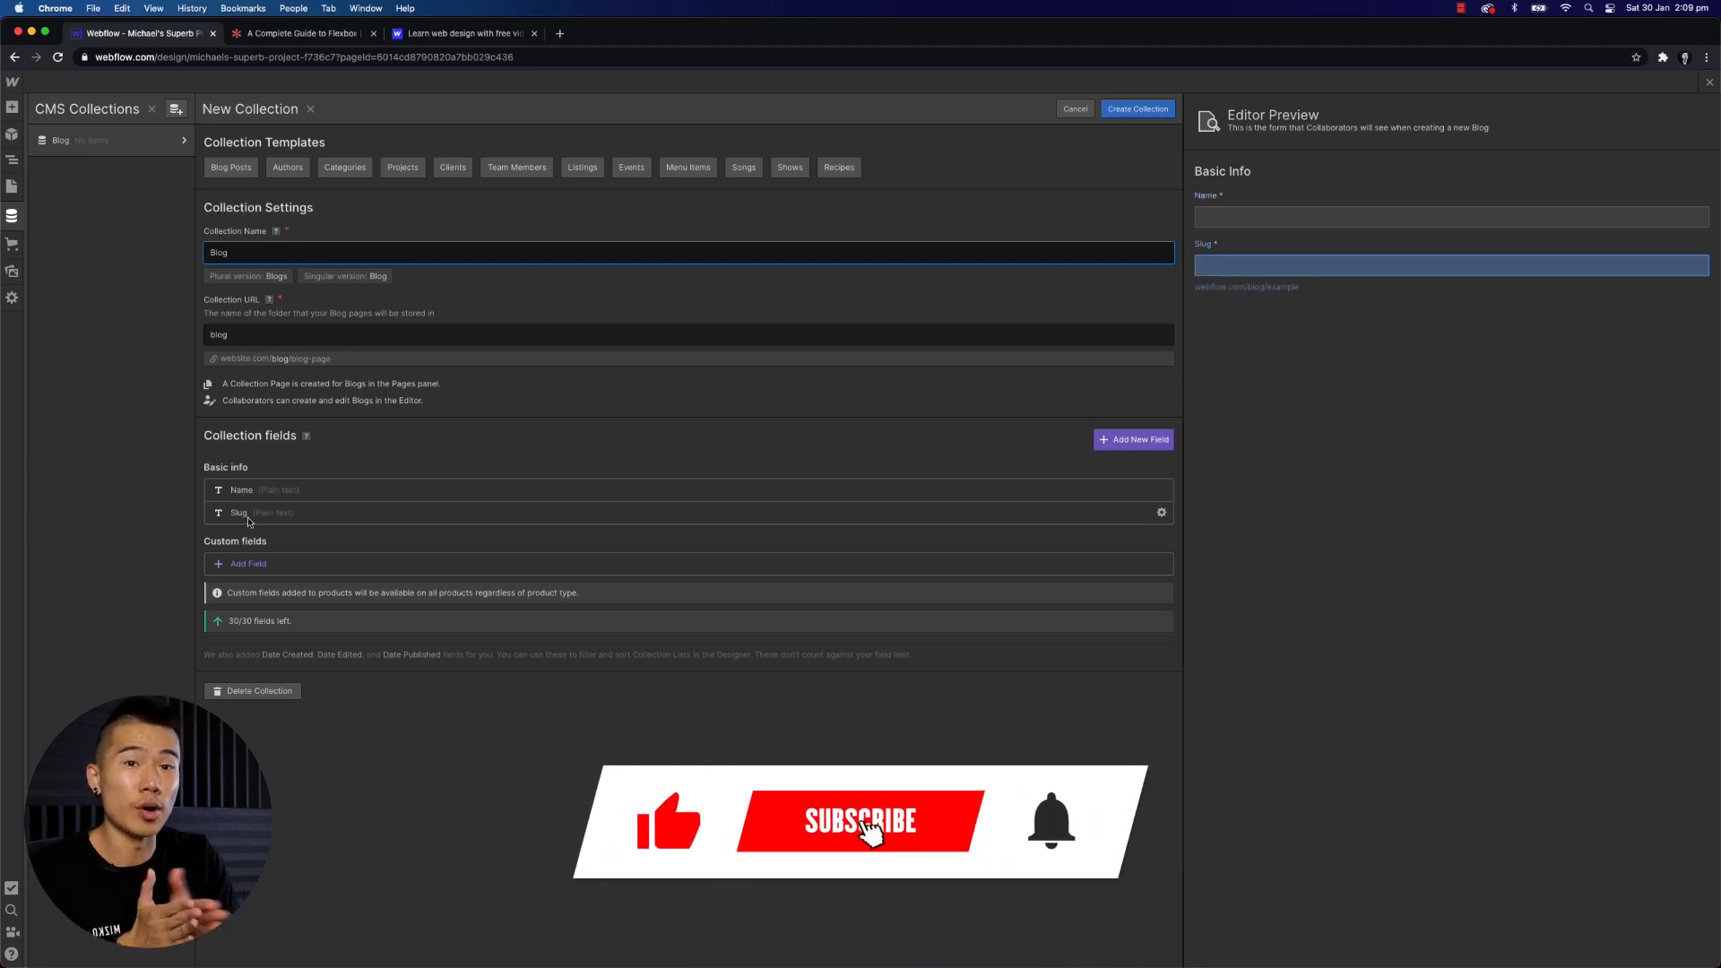
- Add a required Image field labelled Featured Image to the collection
click(247, 564)
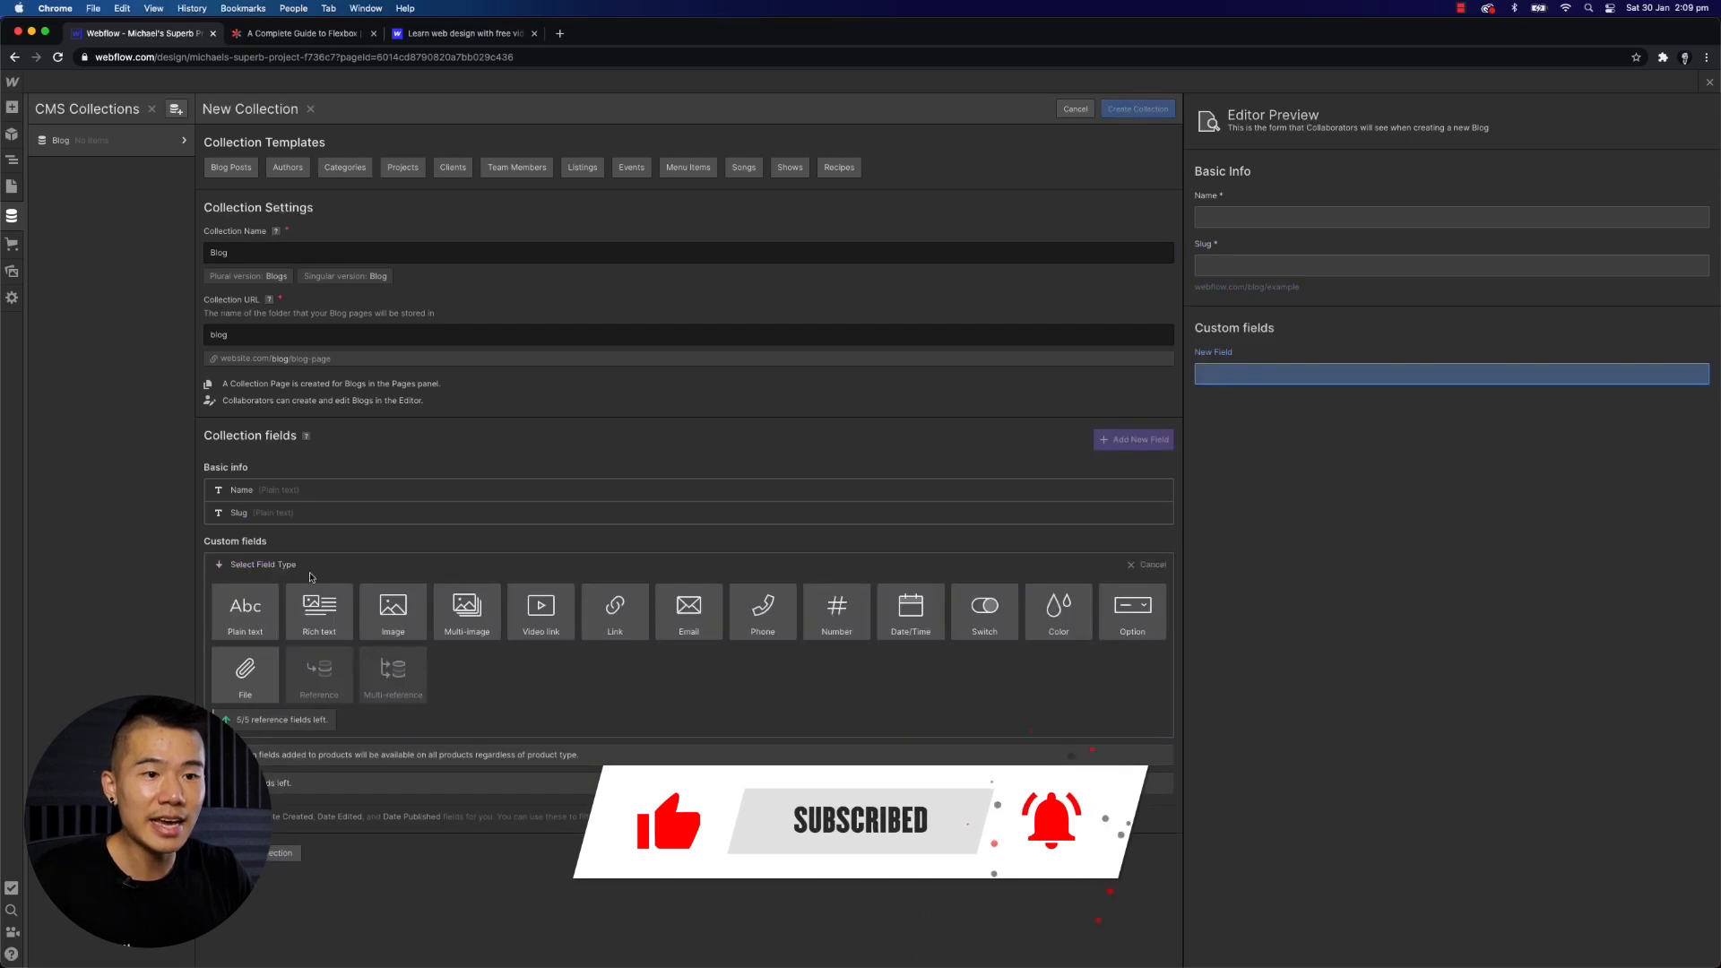
click(391, 613)
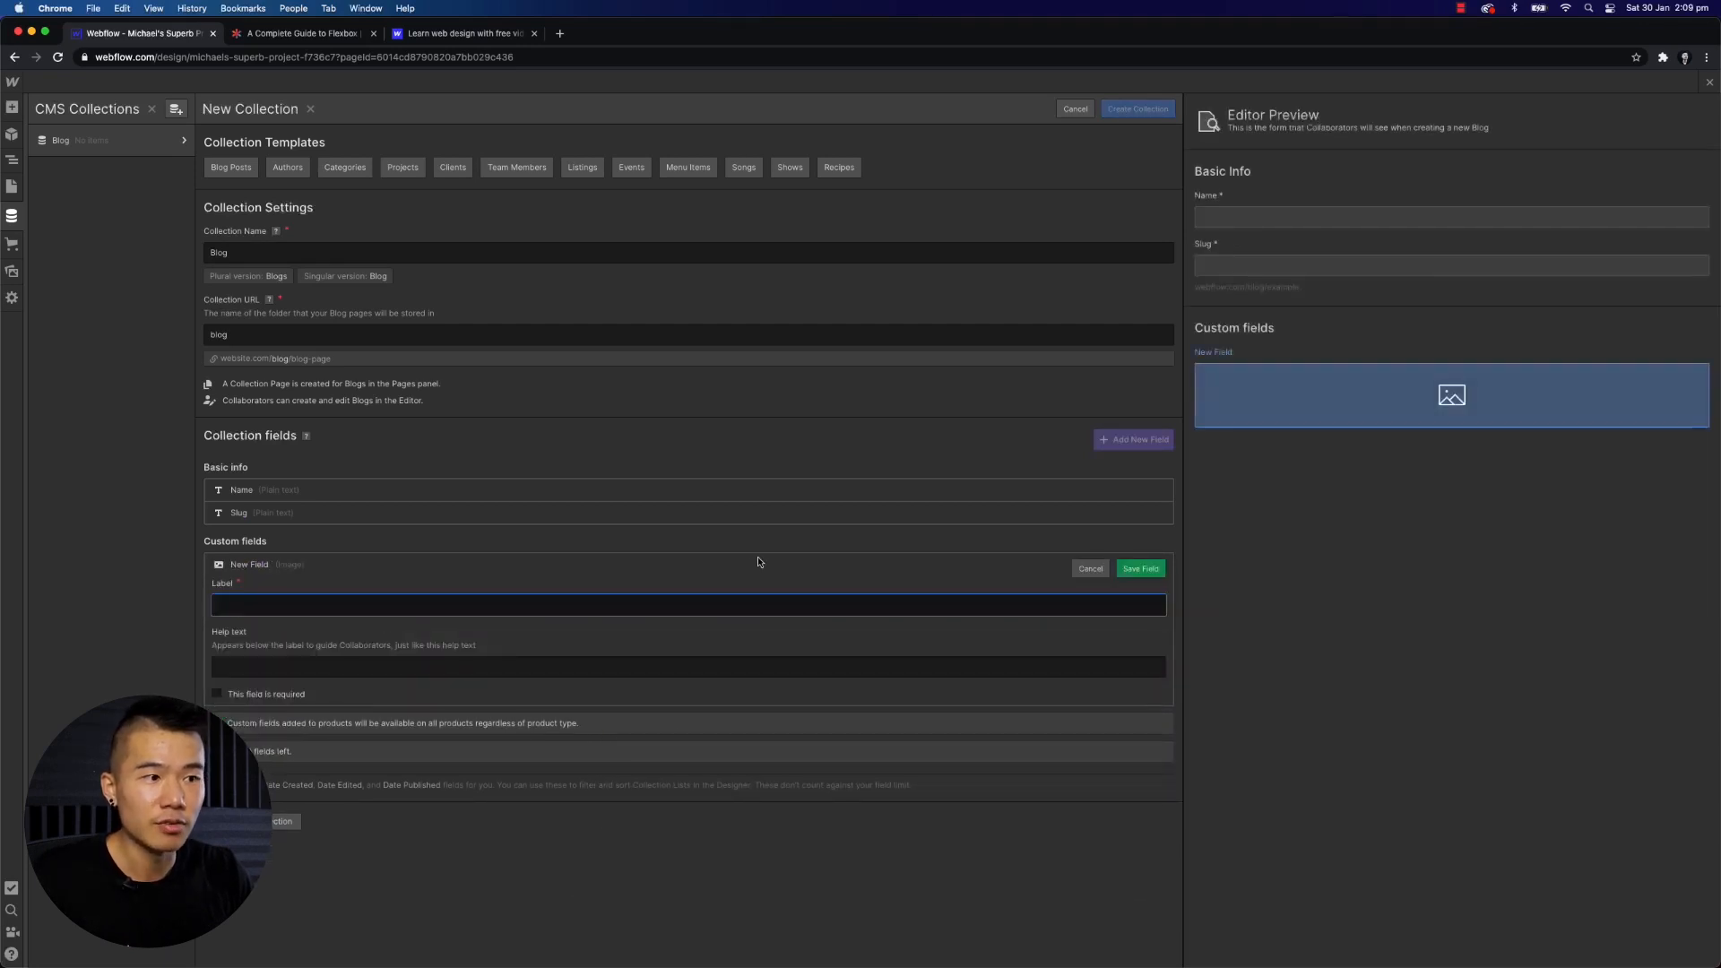
text(Featured Image)
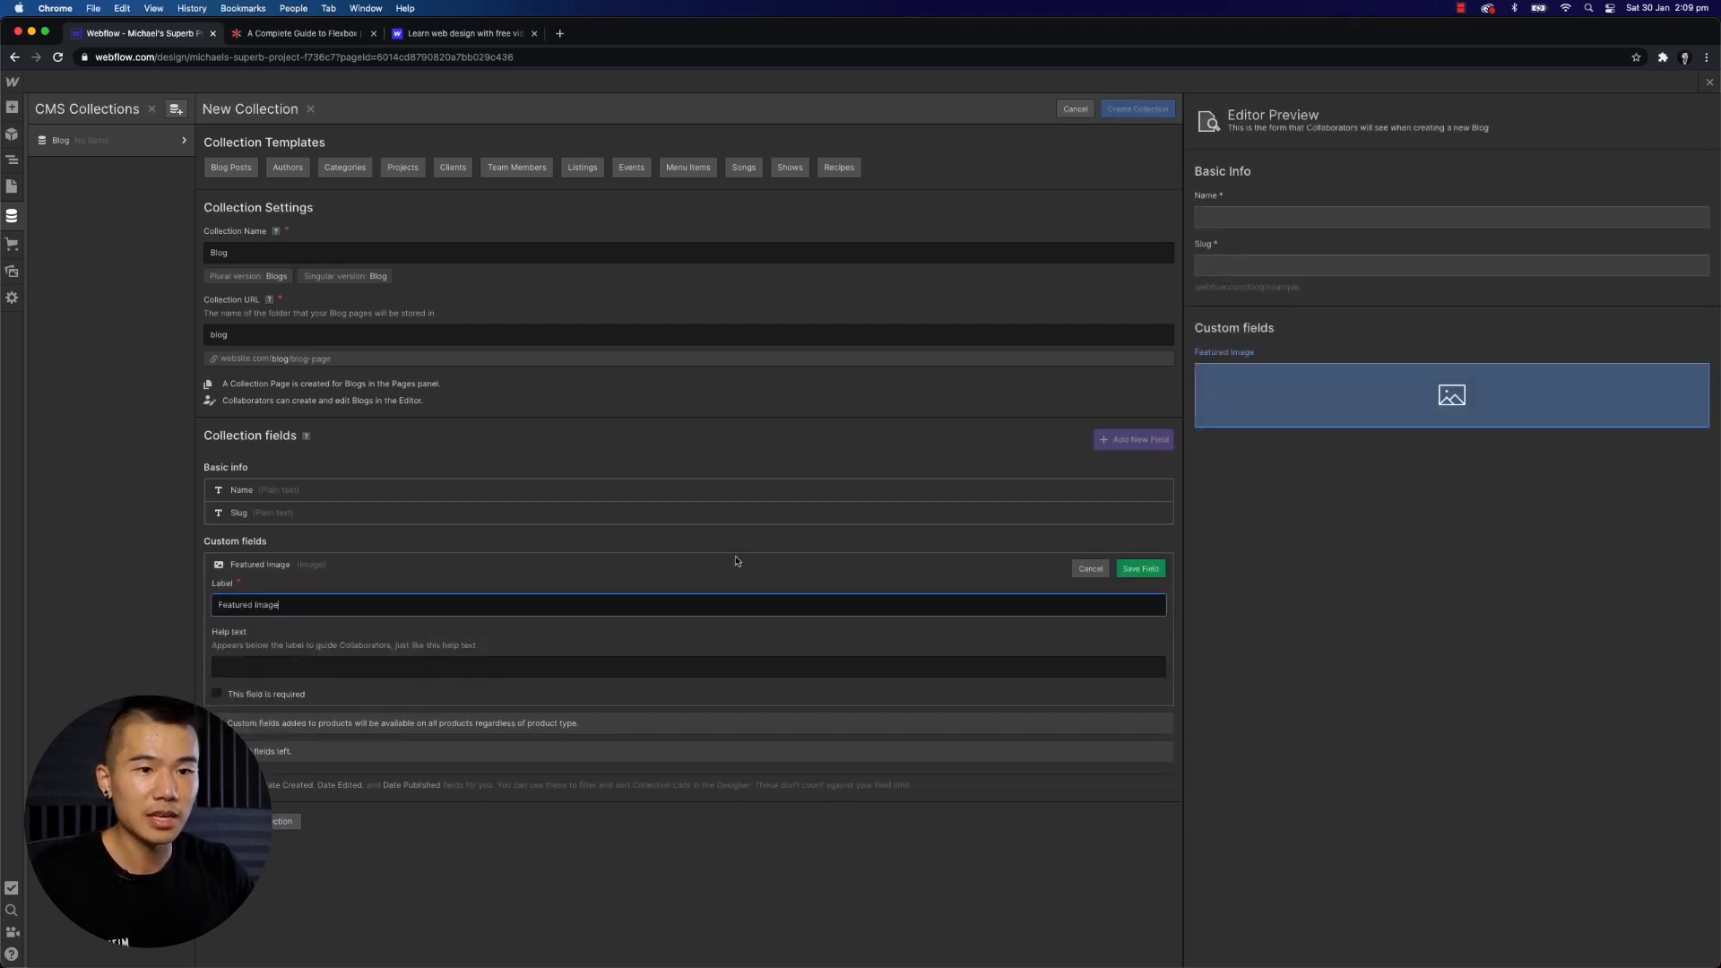
click(279, 699)
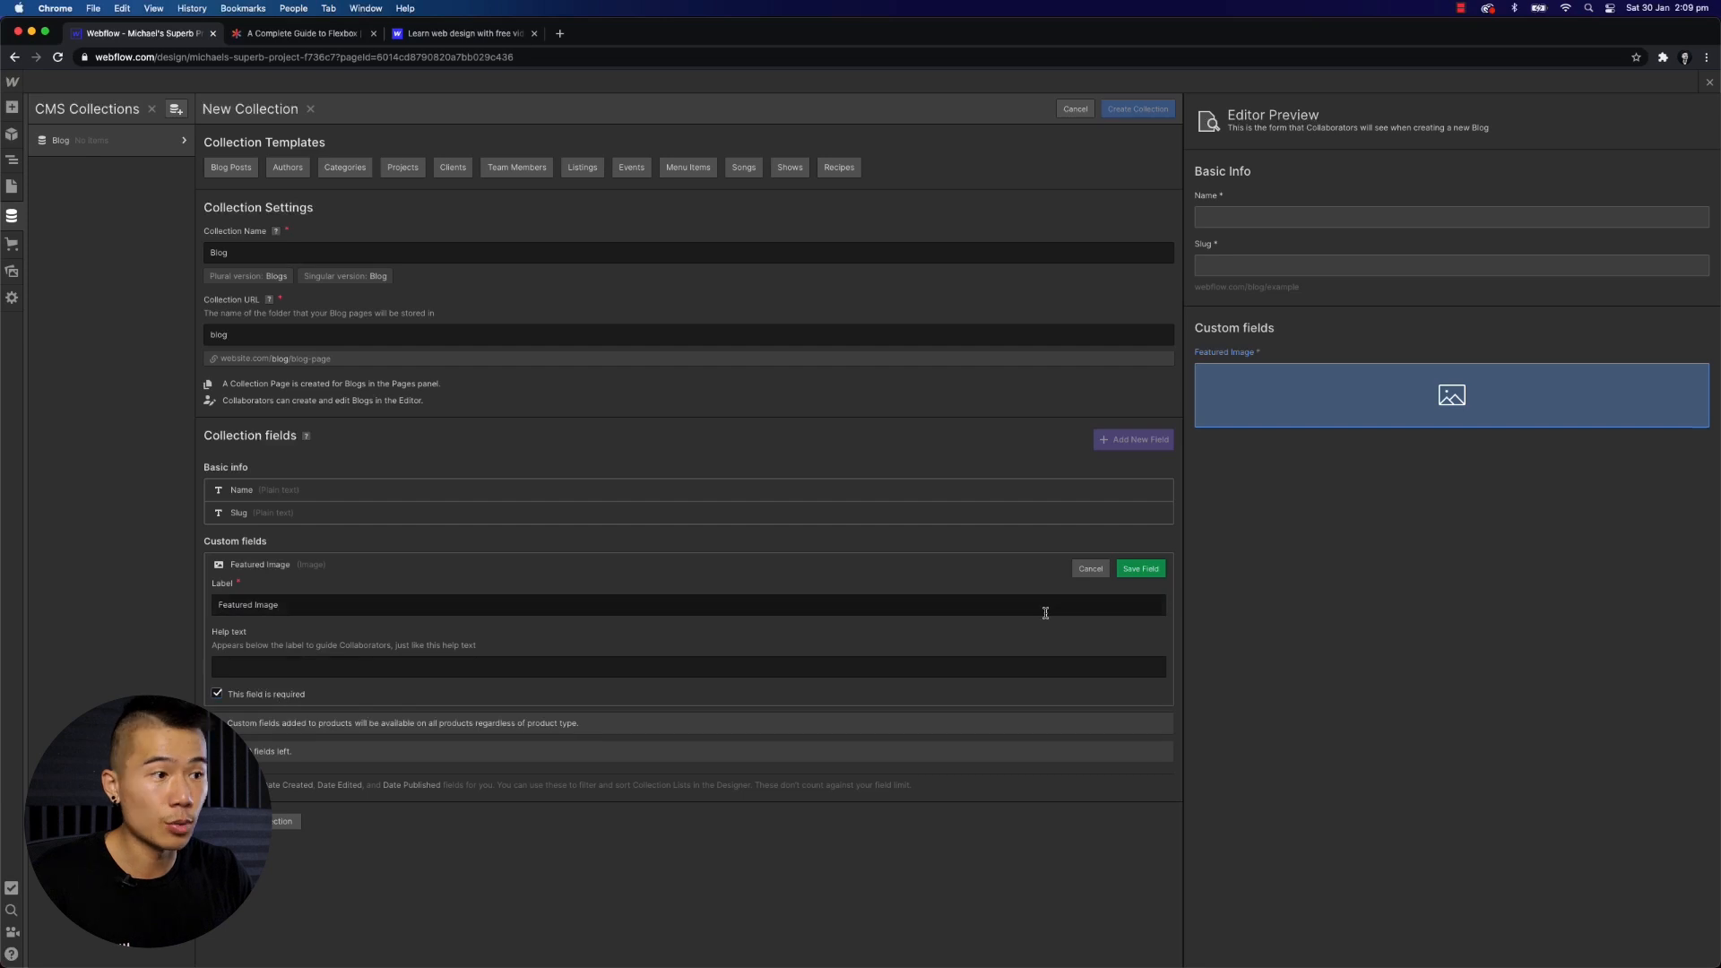
click(1141, 568)
- Add a required Rich text field labelled Blog Post to the collection
click(273, 592)
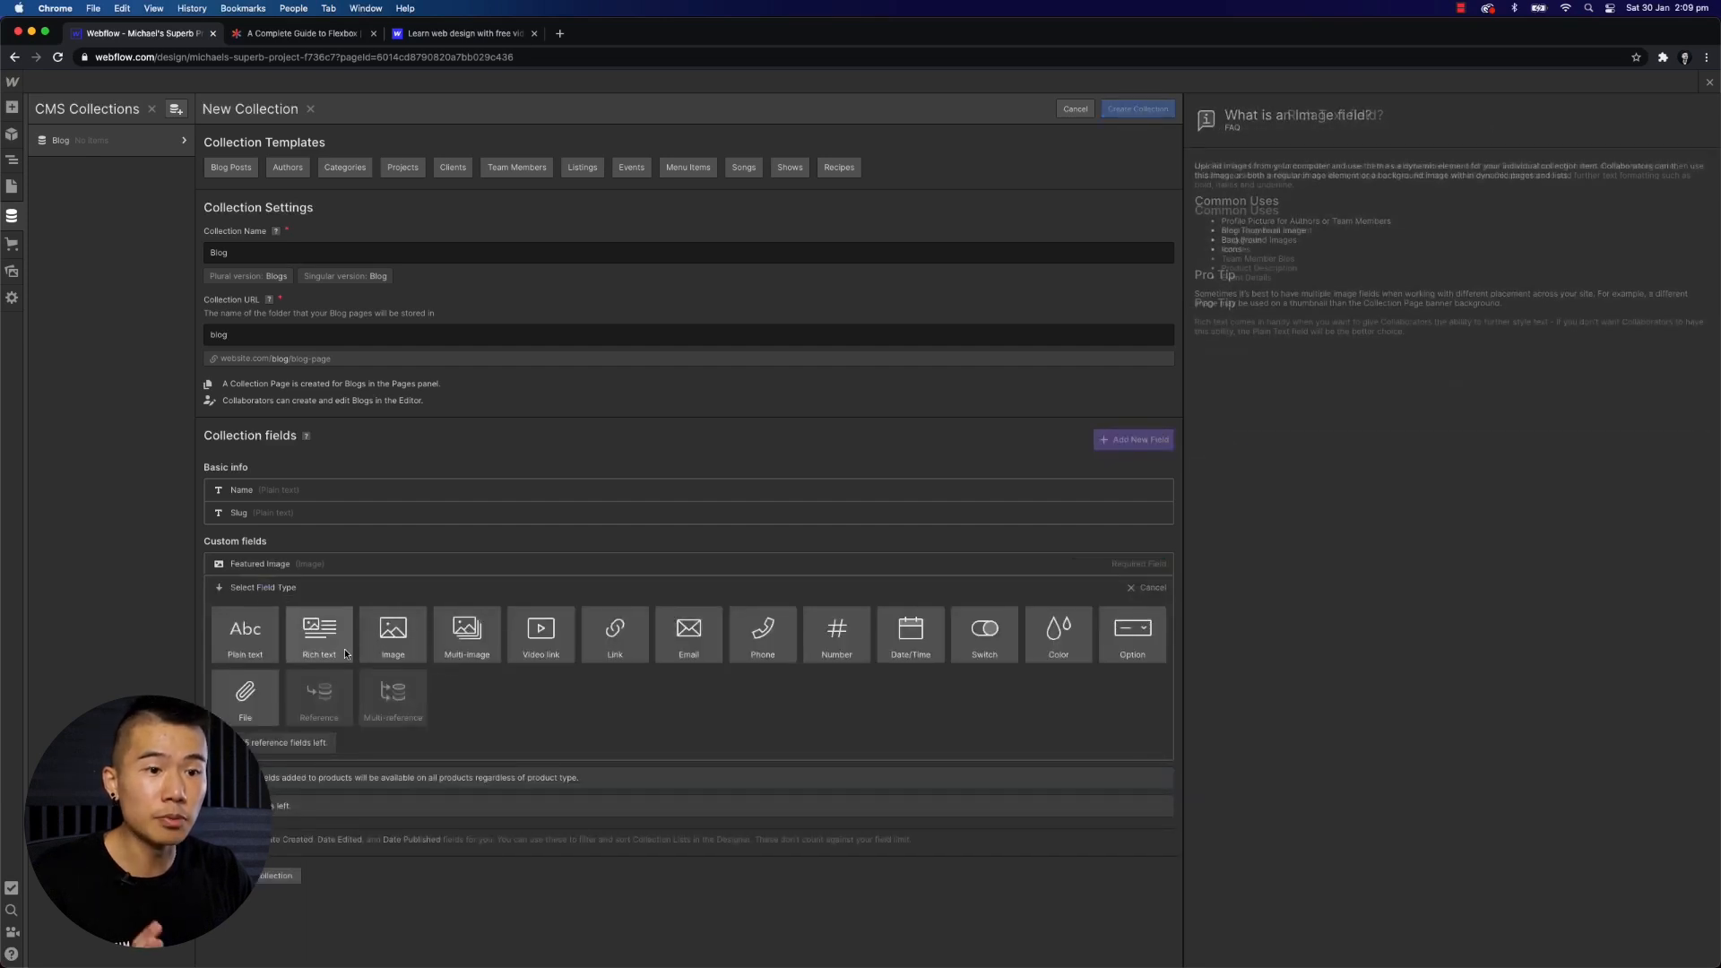
click(323, 635)
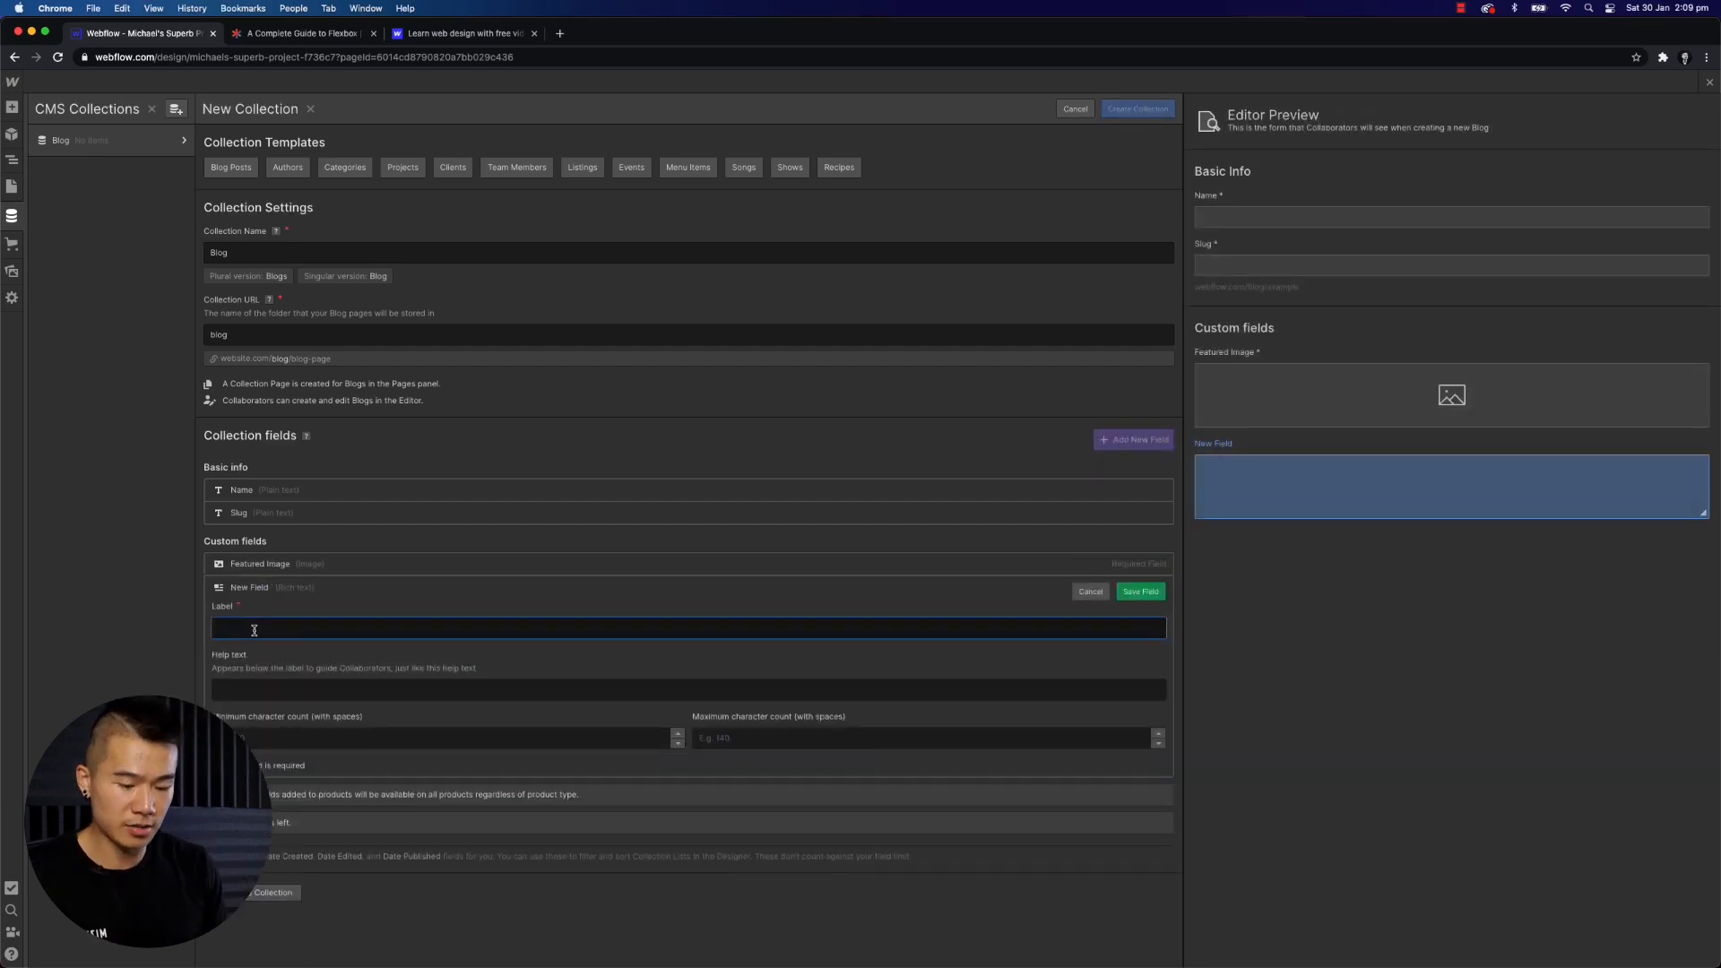
text(Blog Post)
key(Tab)
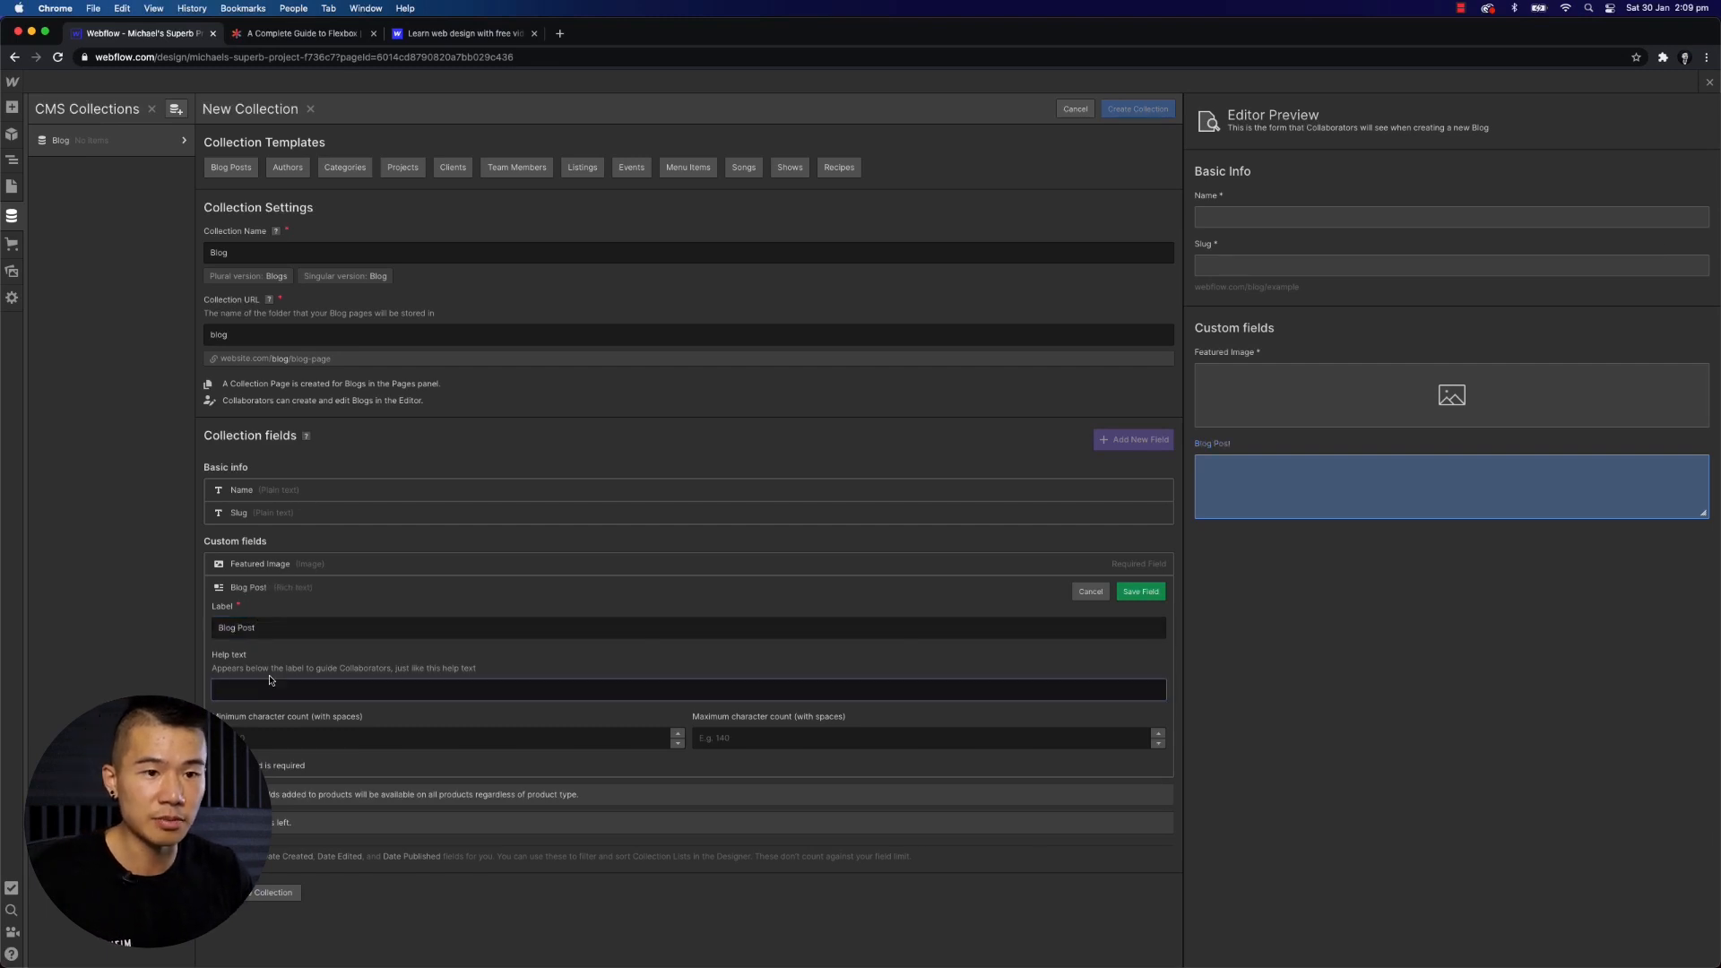
click(261, 735)
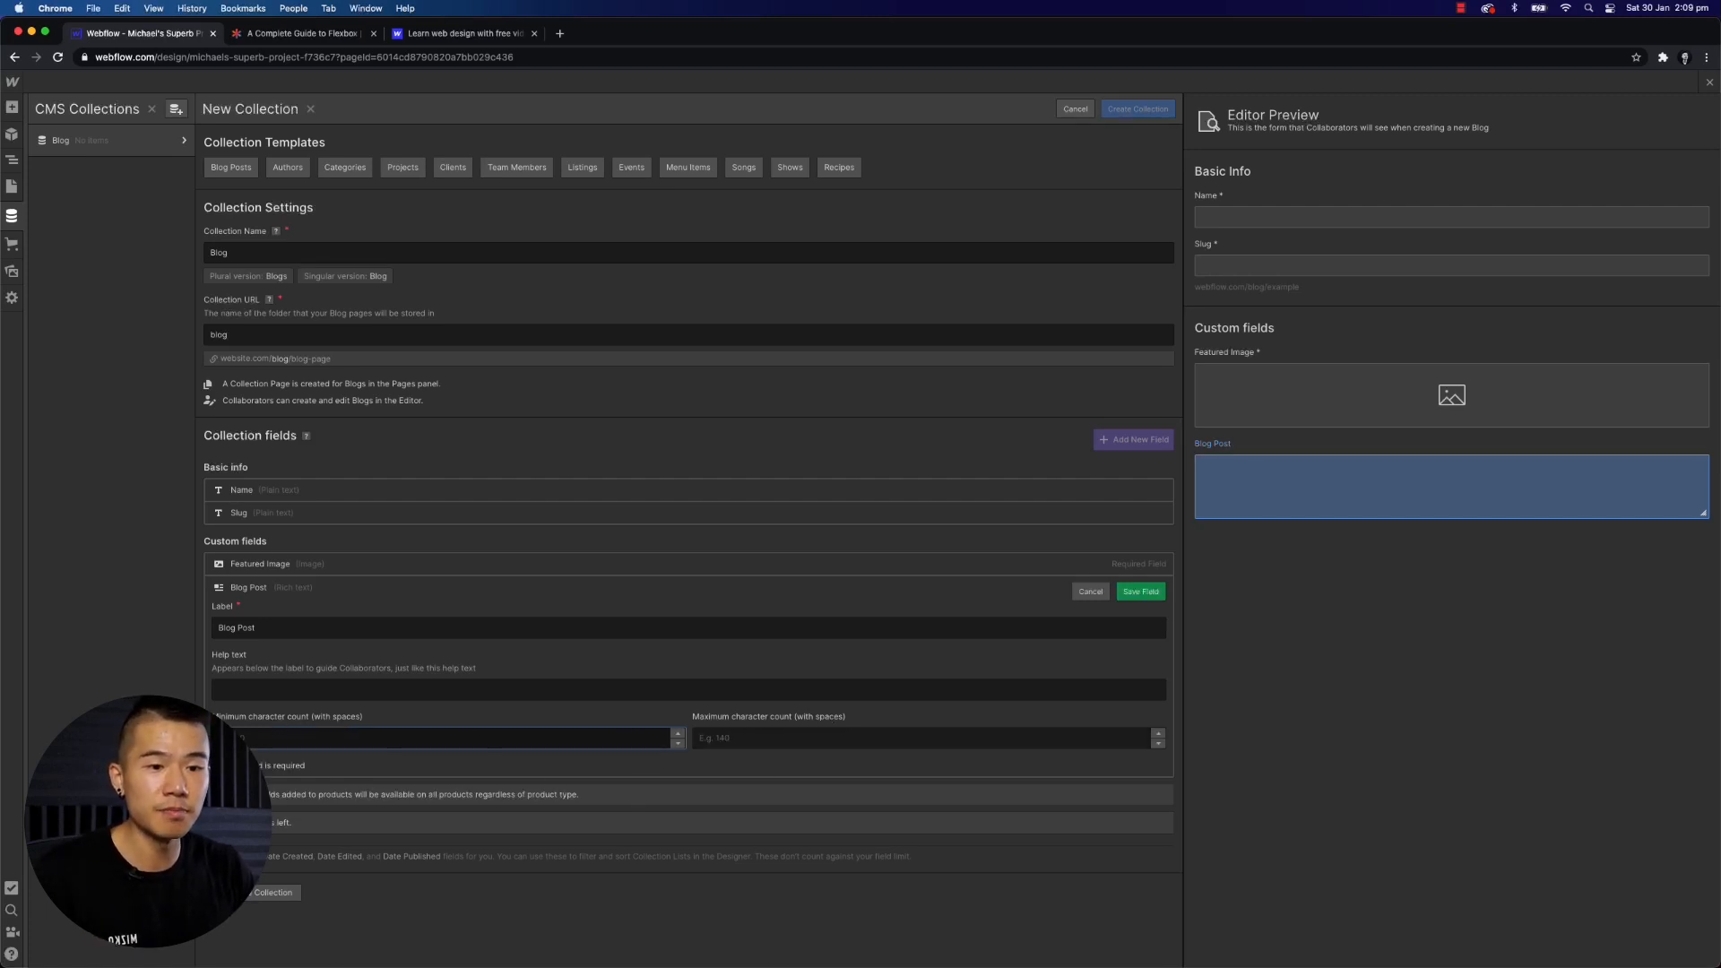
click(217, 765)
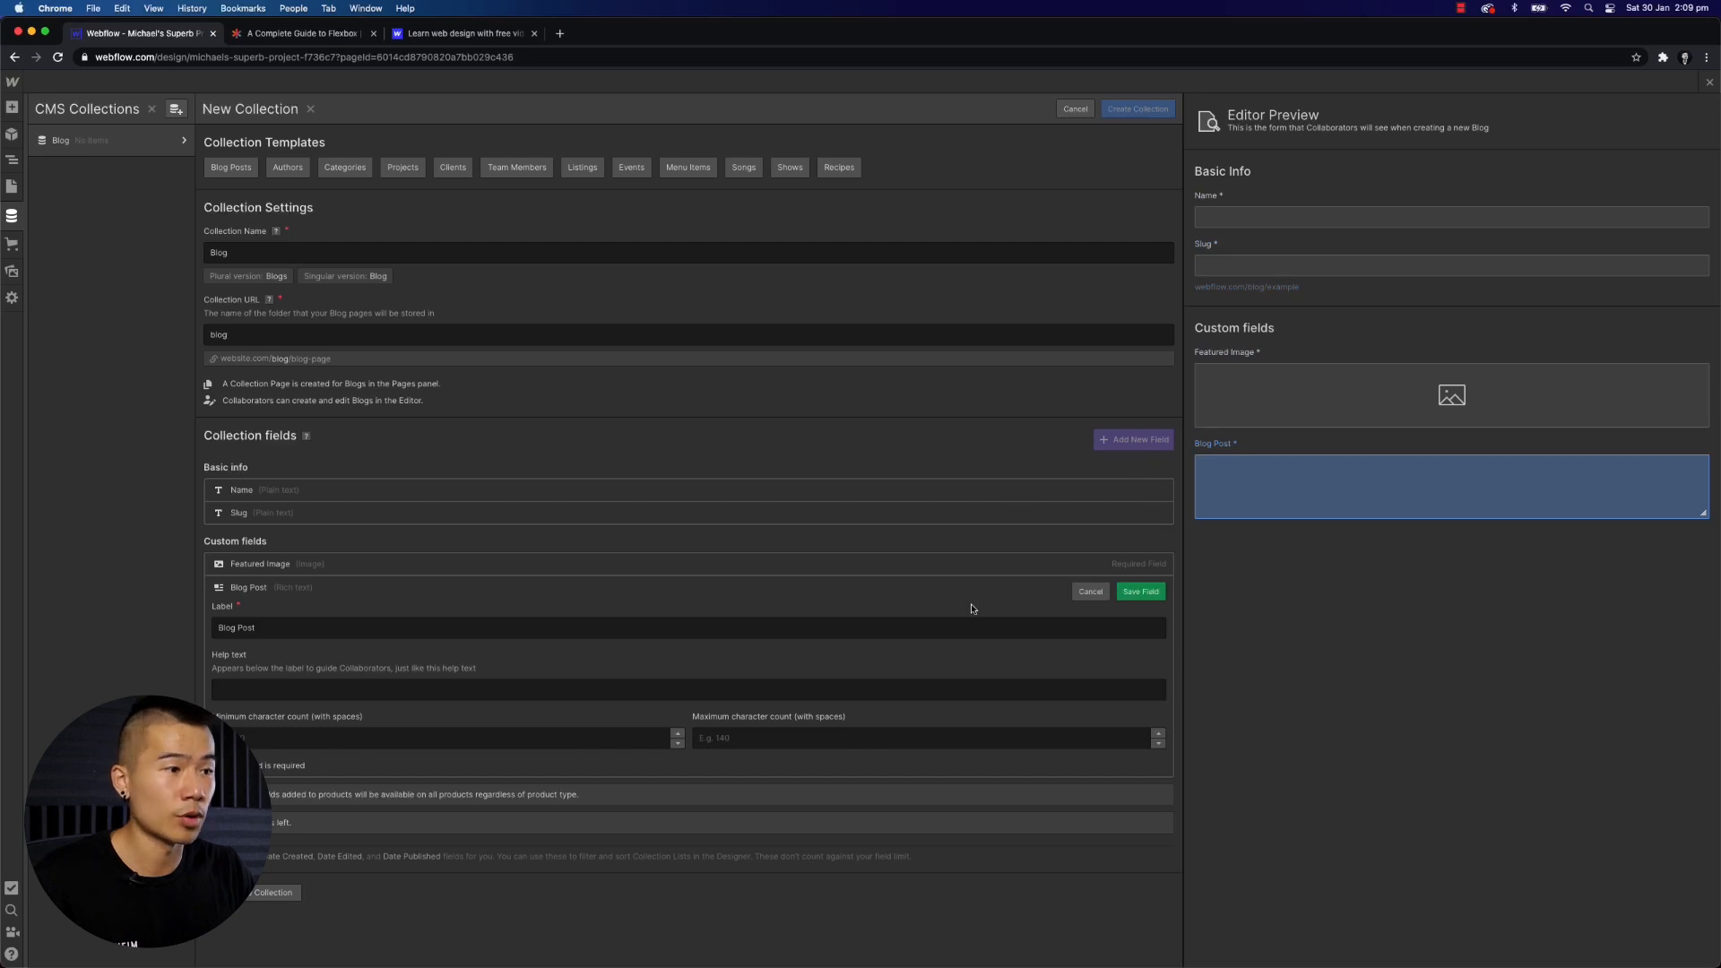
click(1148, 592)
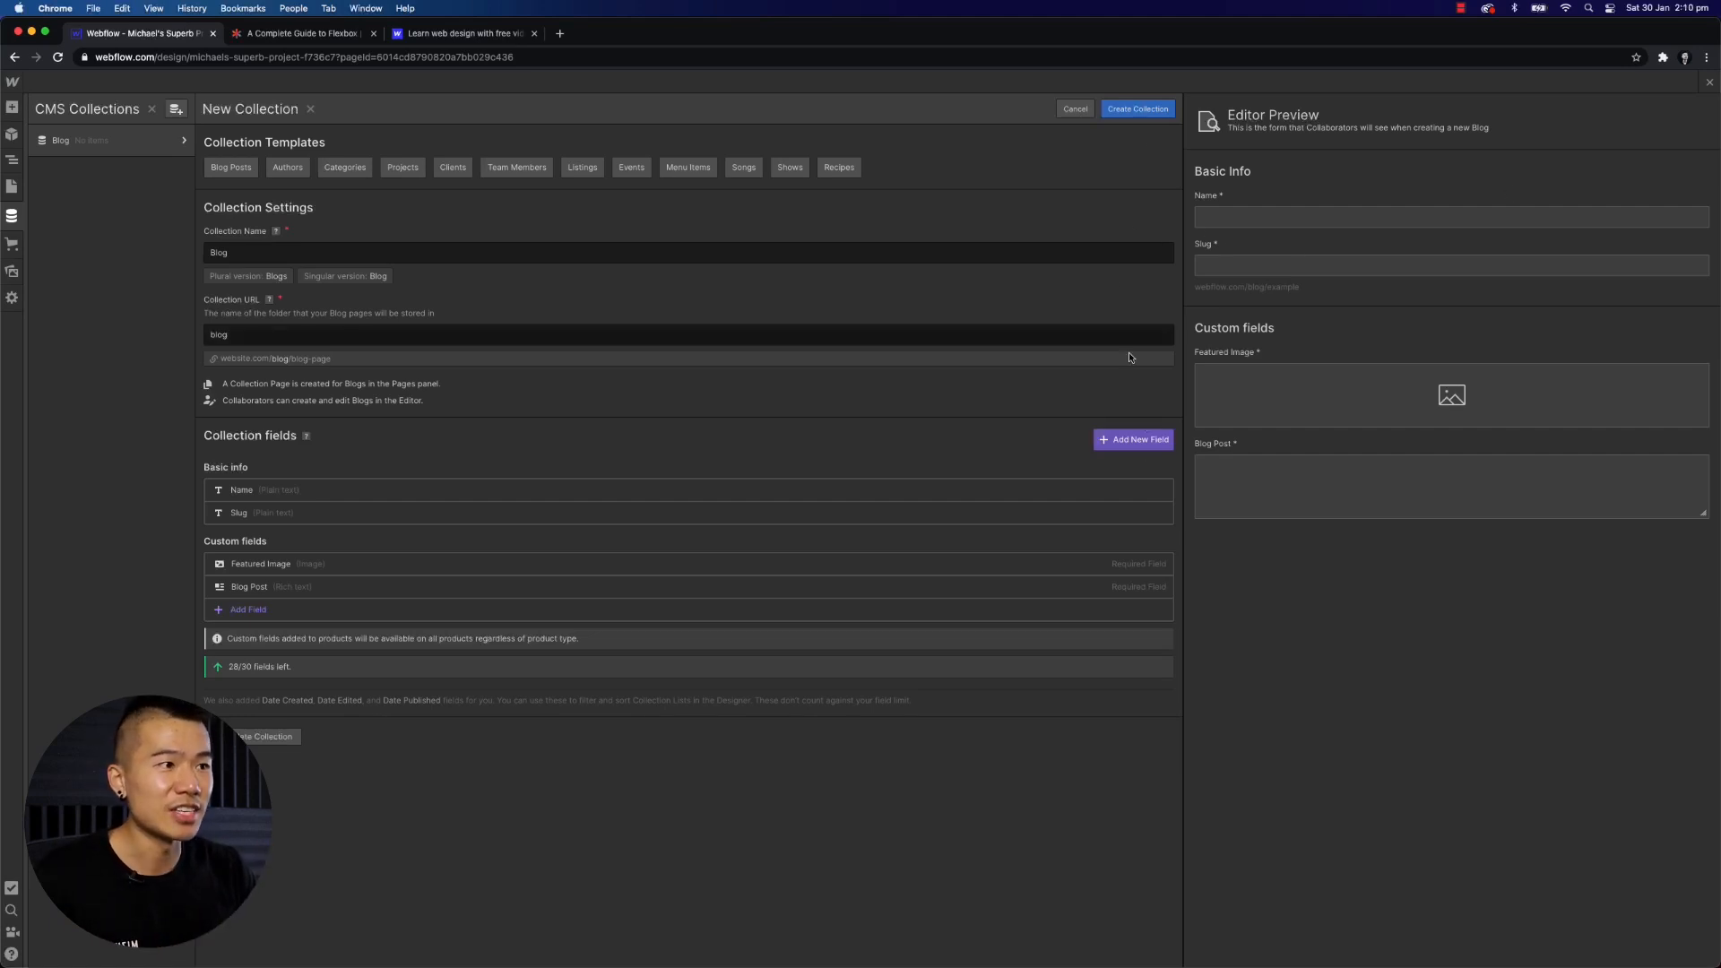
- Create the Blog collection and generate 5 sample items
click(1136, 109)
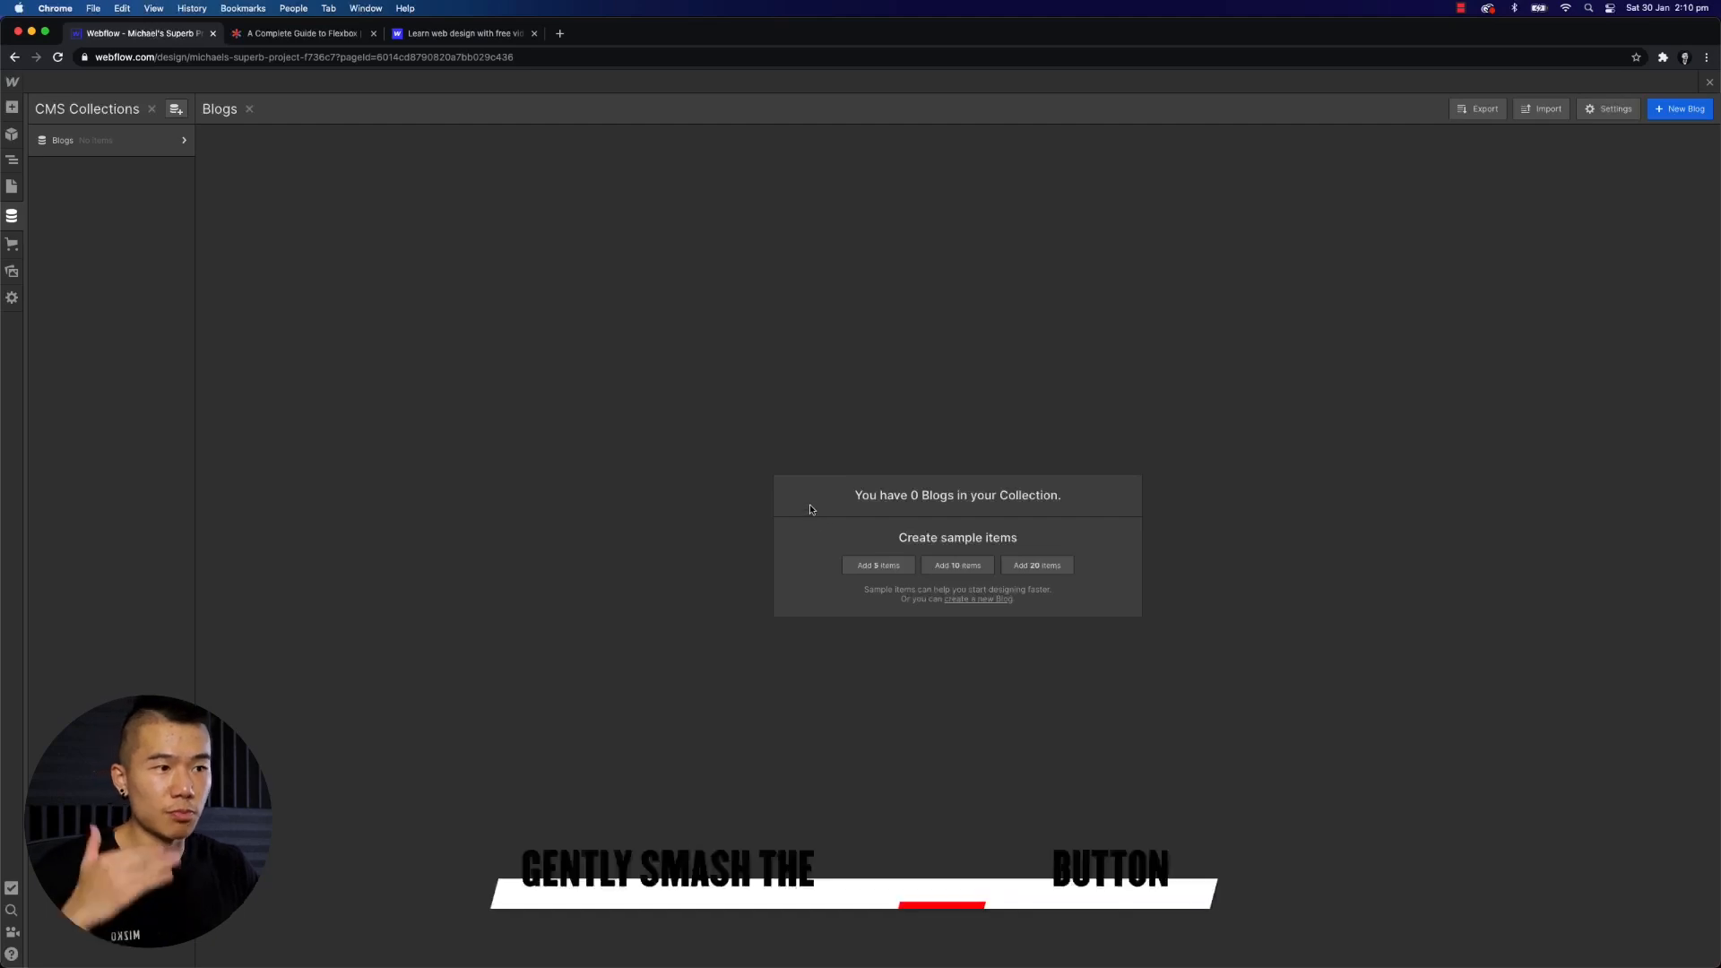
click(873, 564)
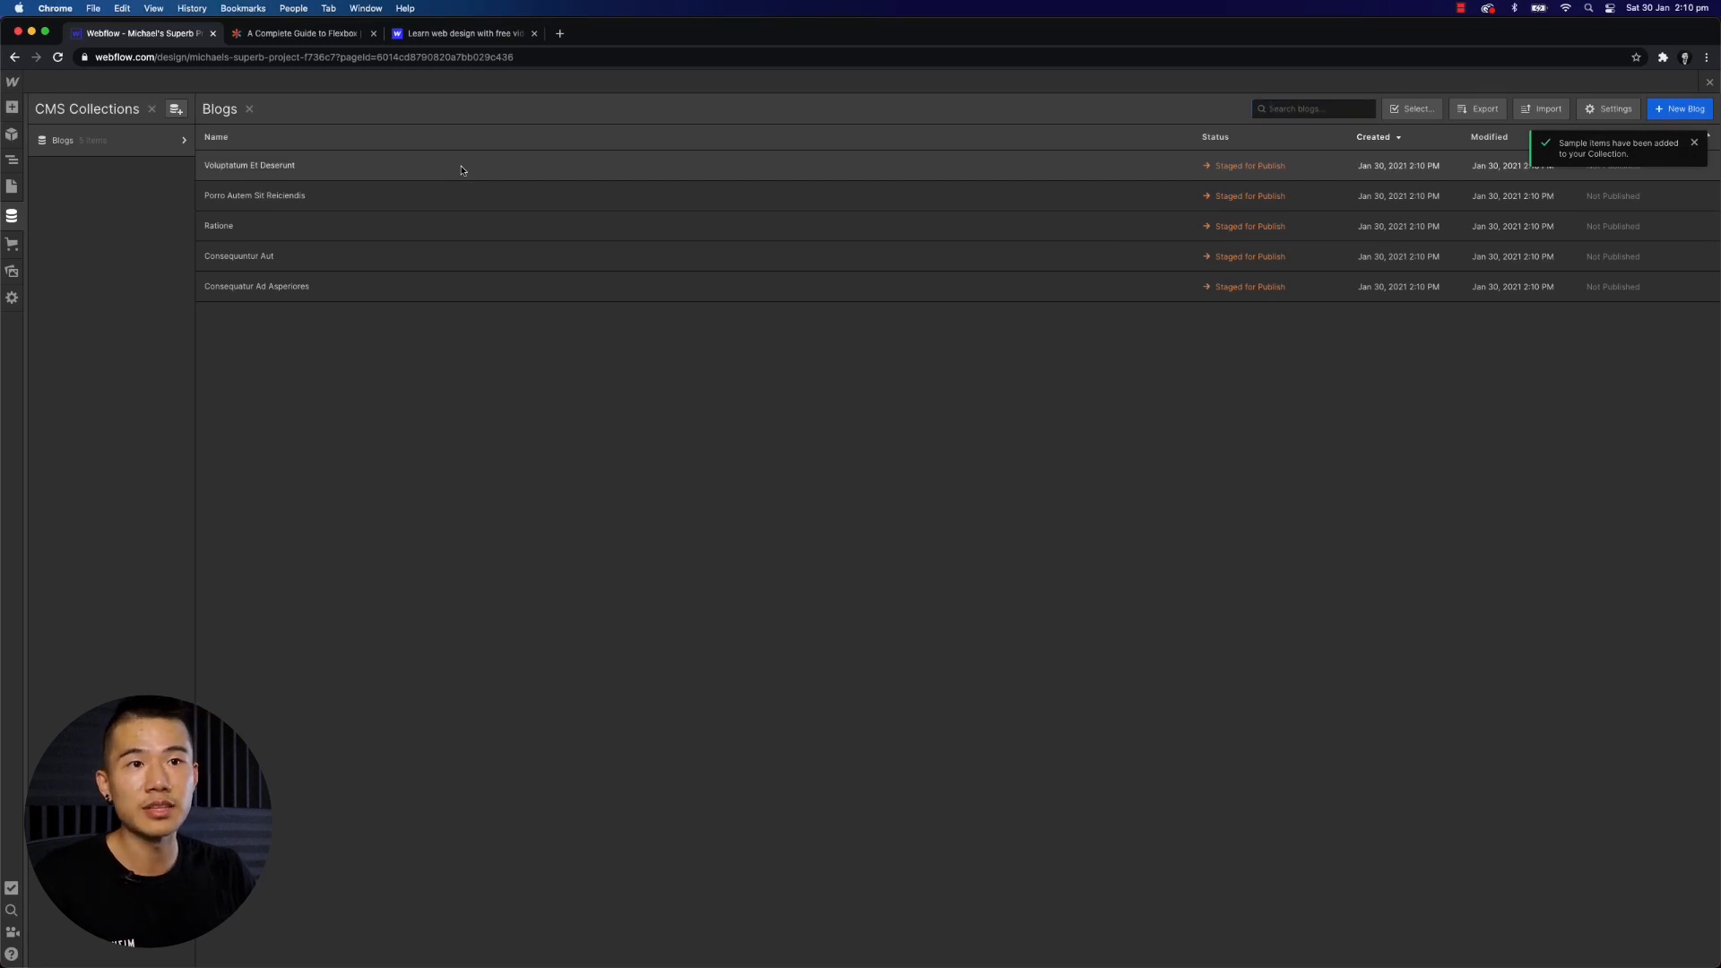
- Open the first sample blog item and examine its name, slug, featured image and blog post content
click(462, 169)
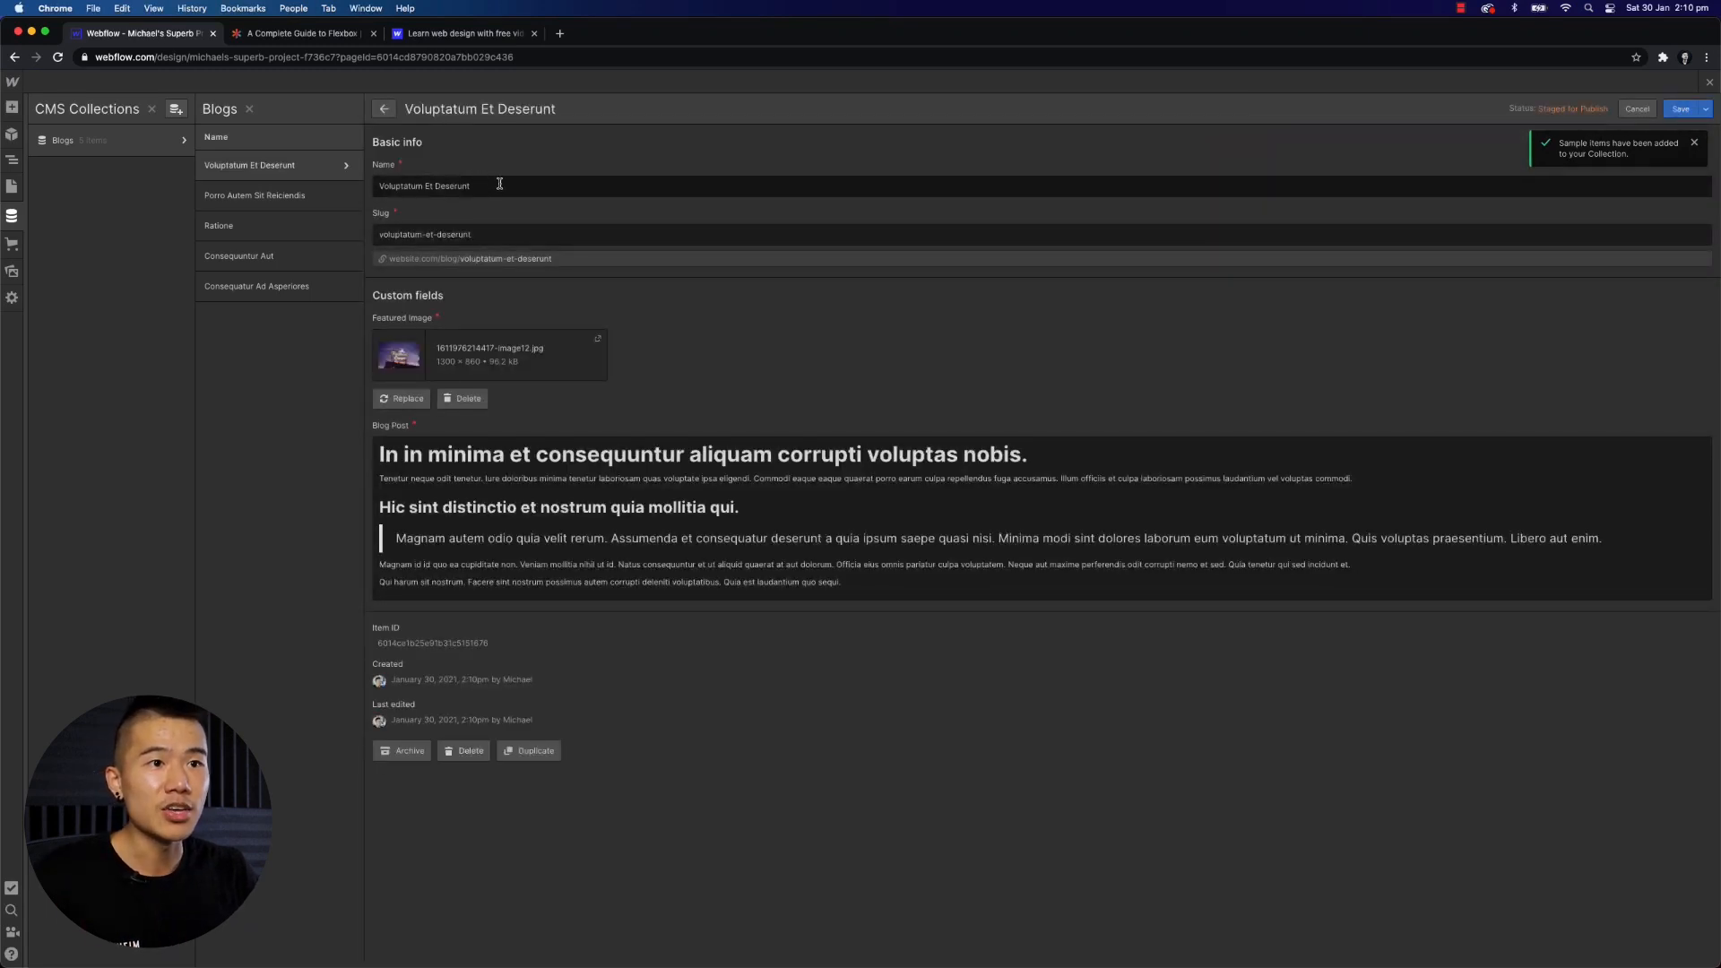
drag(498, 184, 378, 187)
click(417, 186)
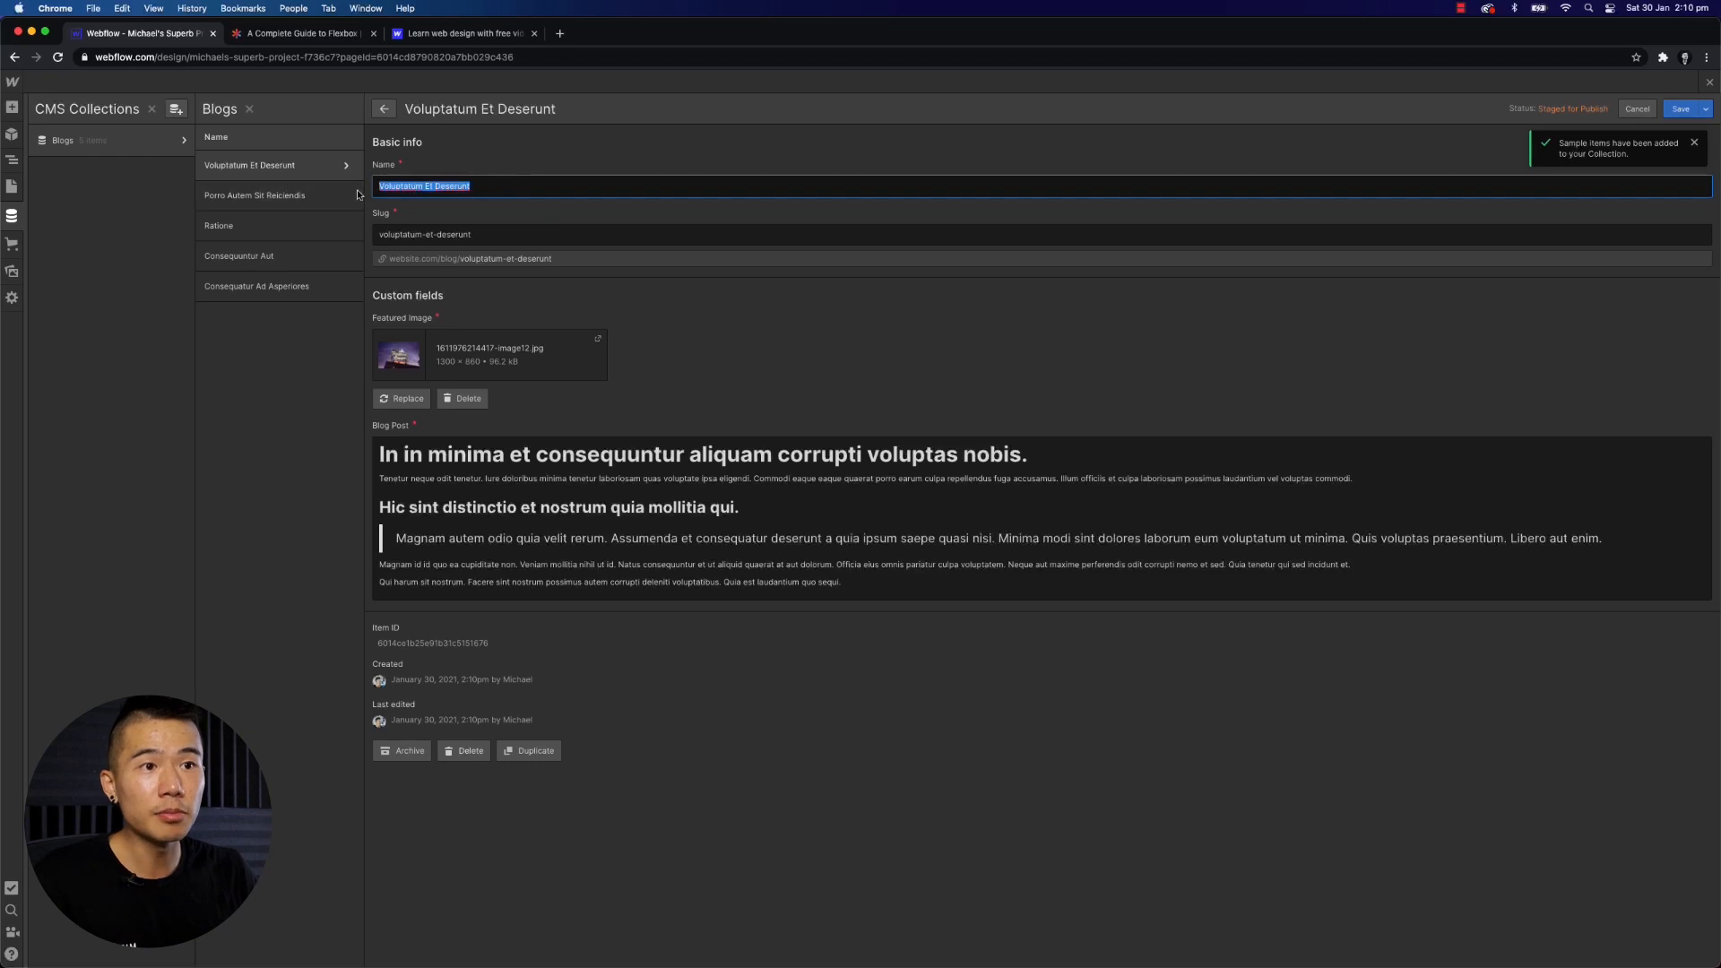
drag(522, 236, 177, 229)
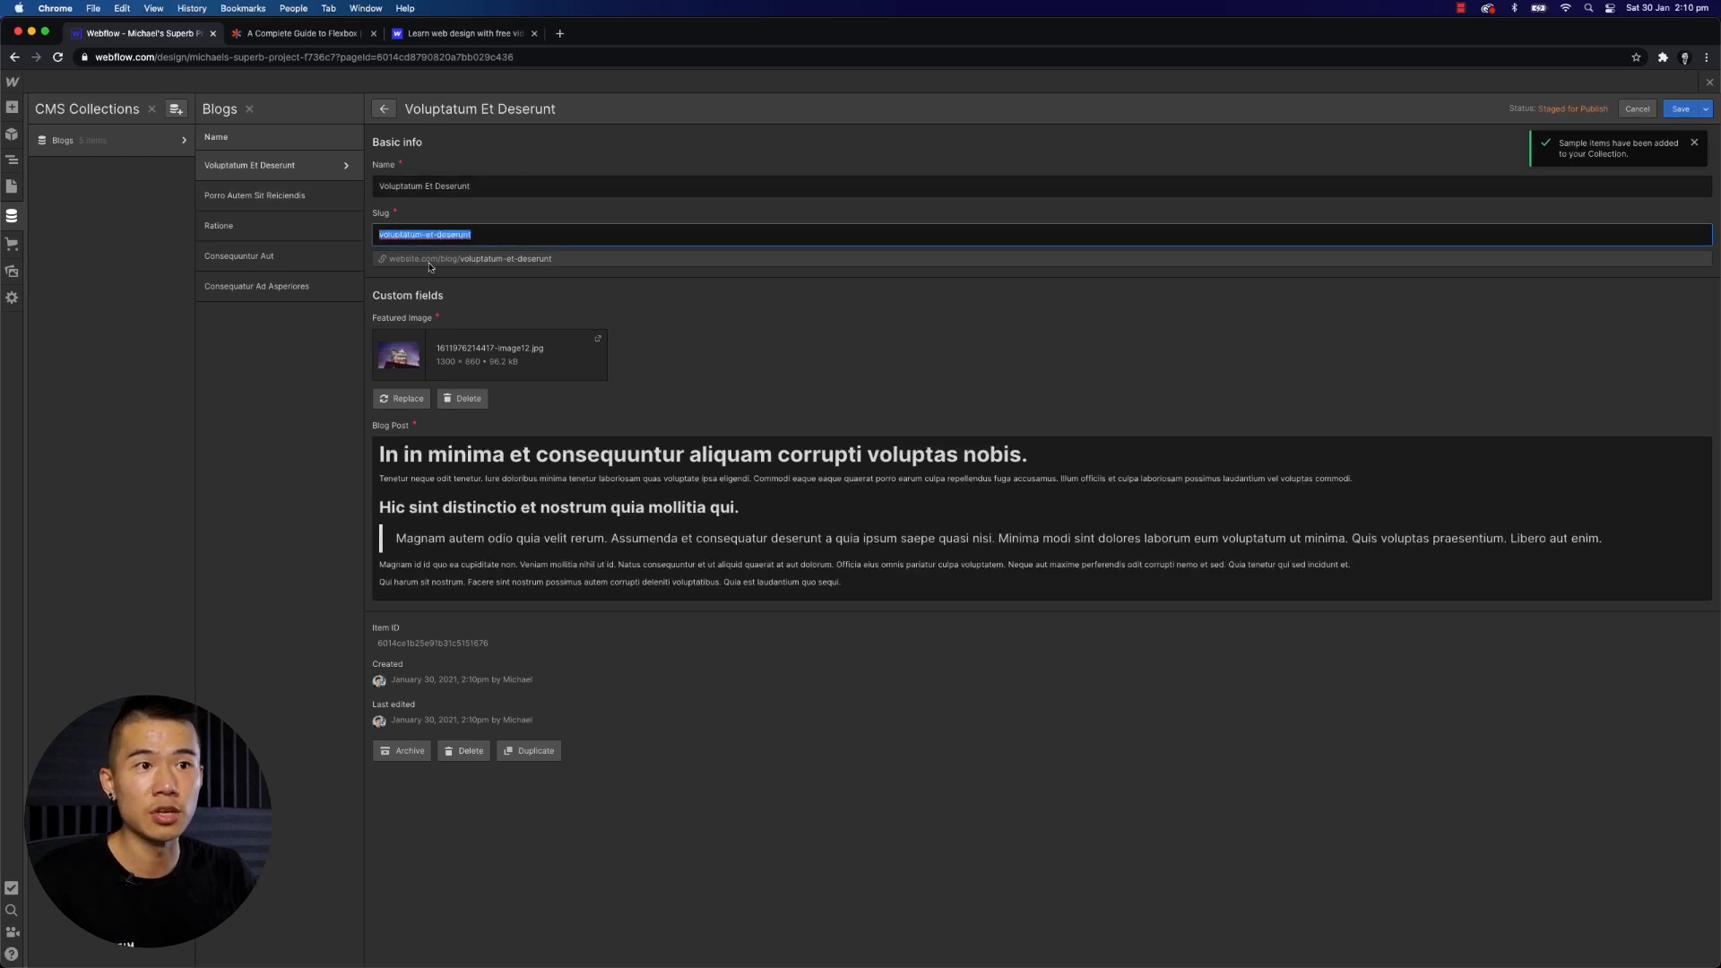
click(628, 328)
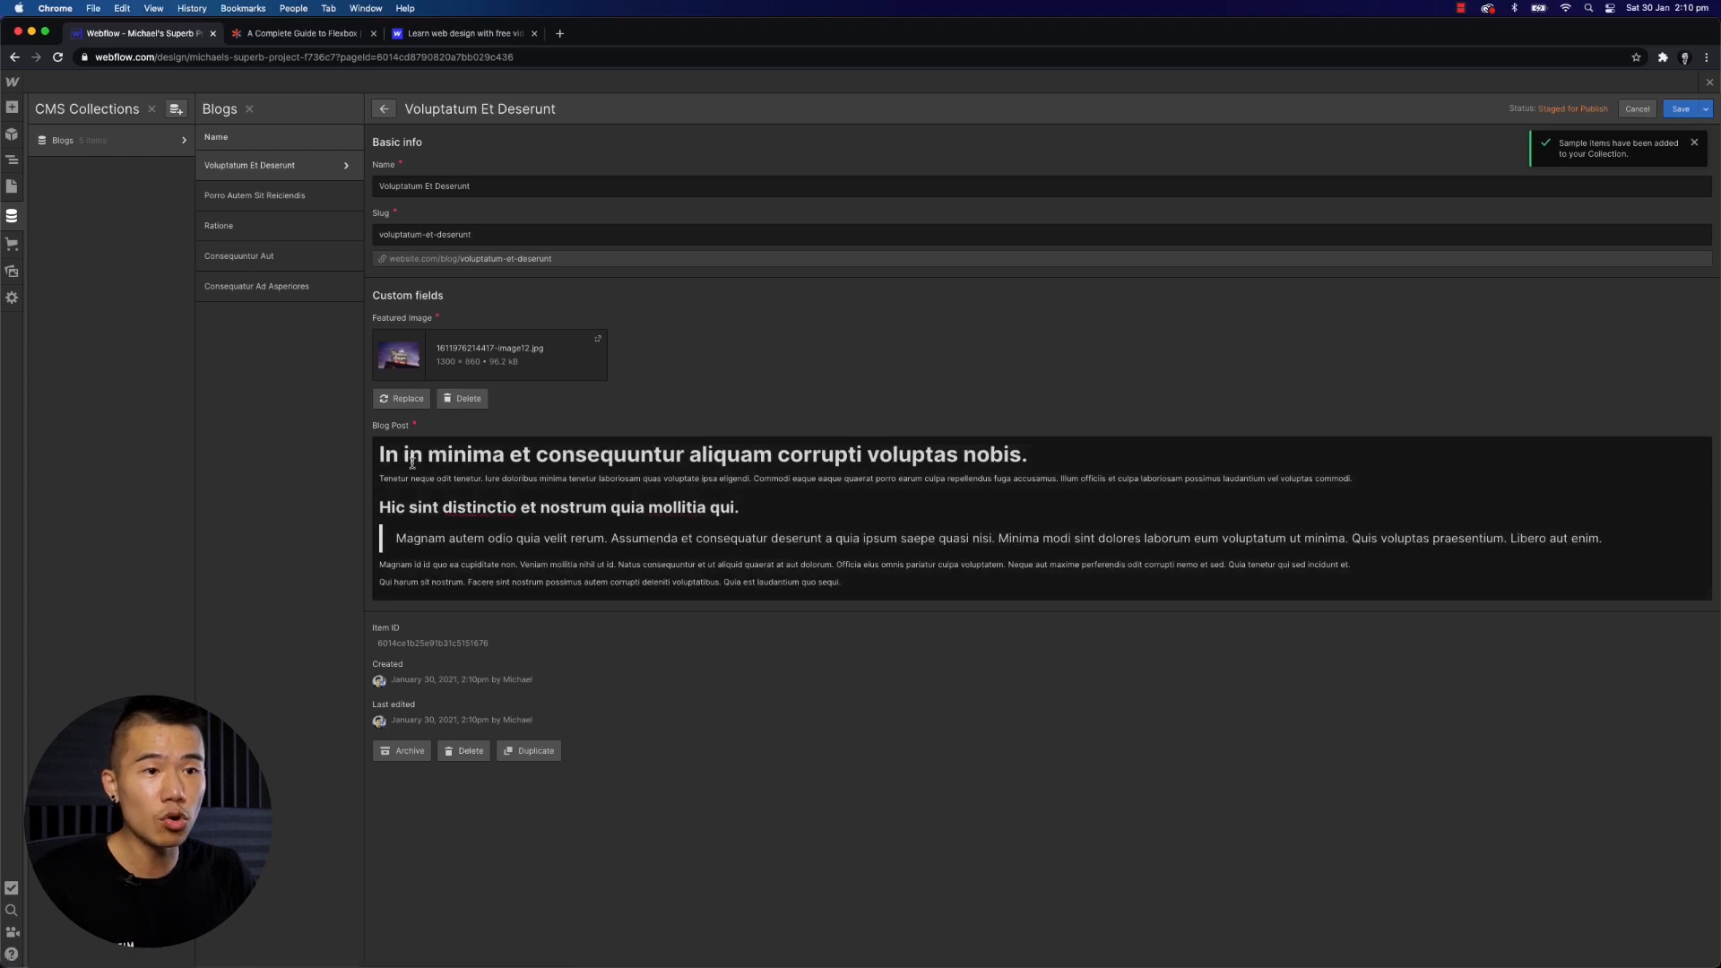
drag(380, 454, 891, 574)
click(891, 574)
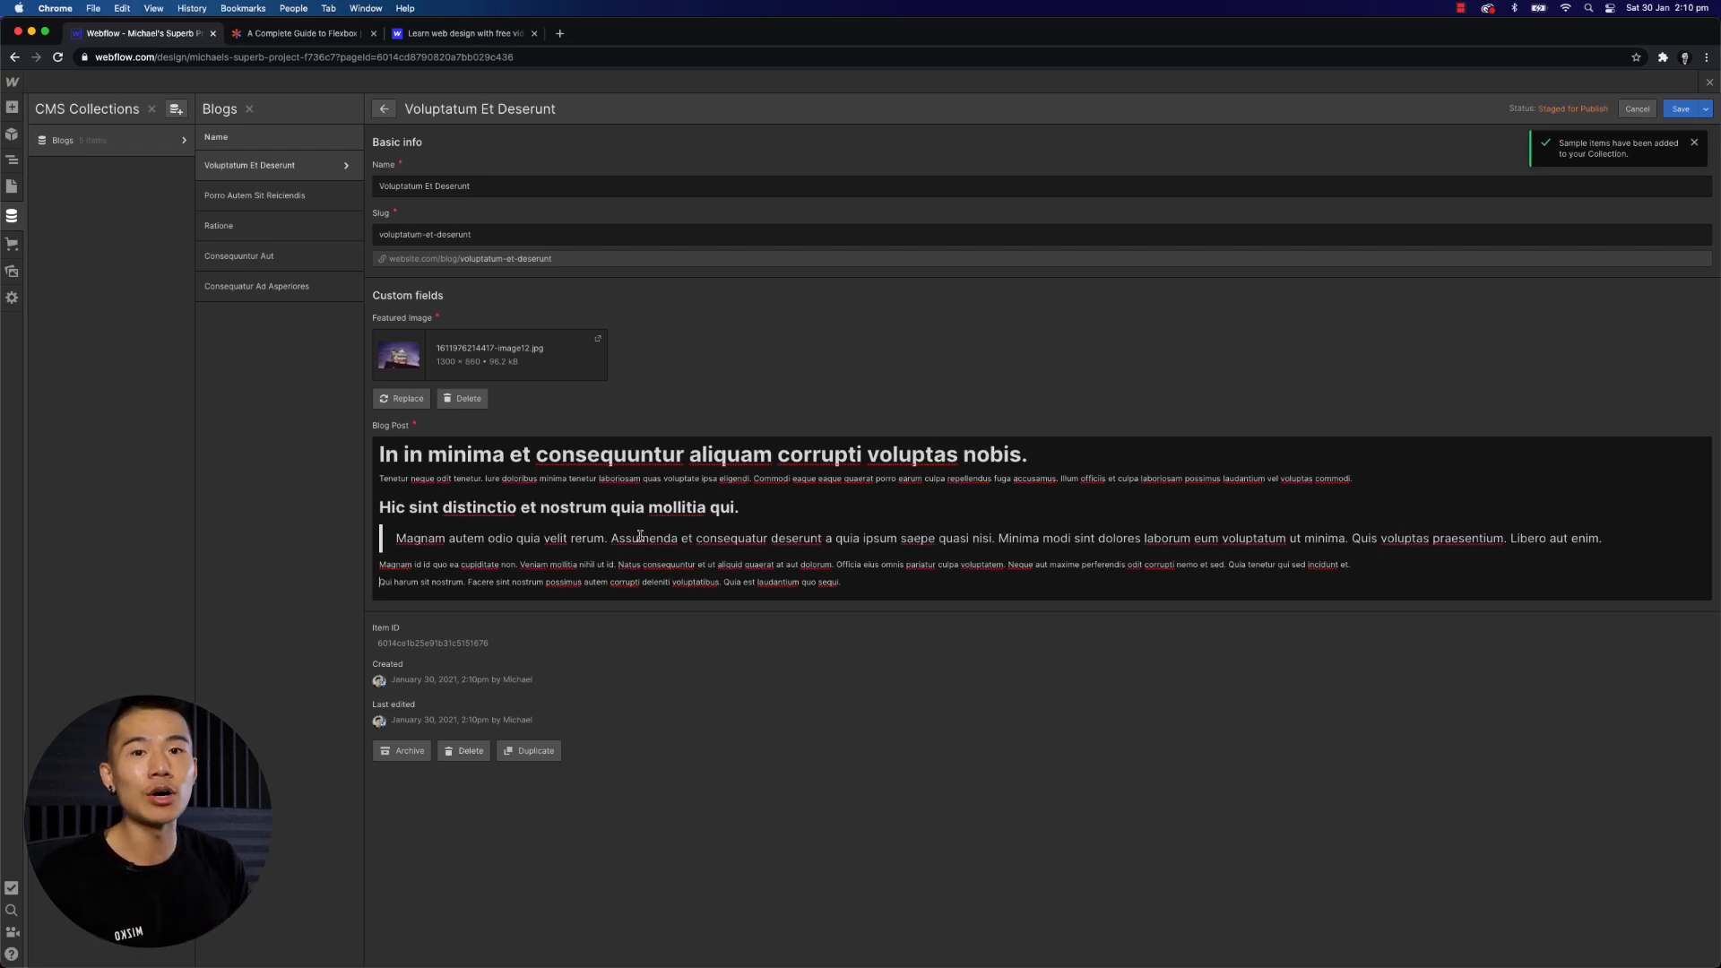
- Save the sample blog item as a draft
click(1705, 109)
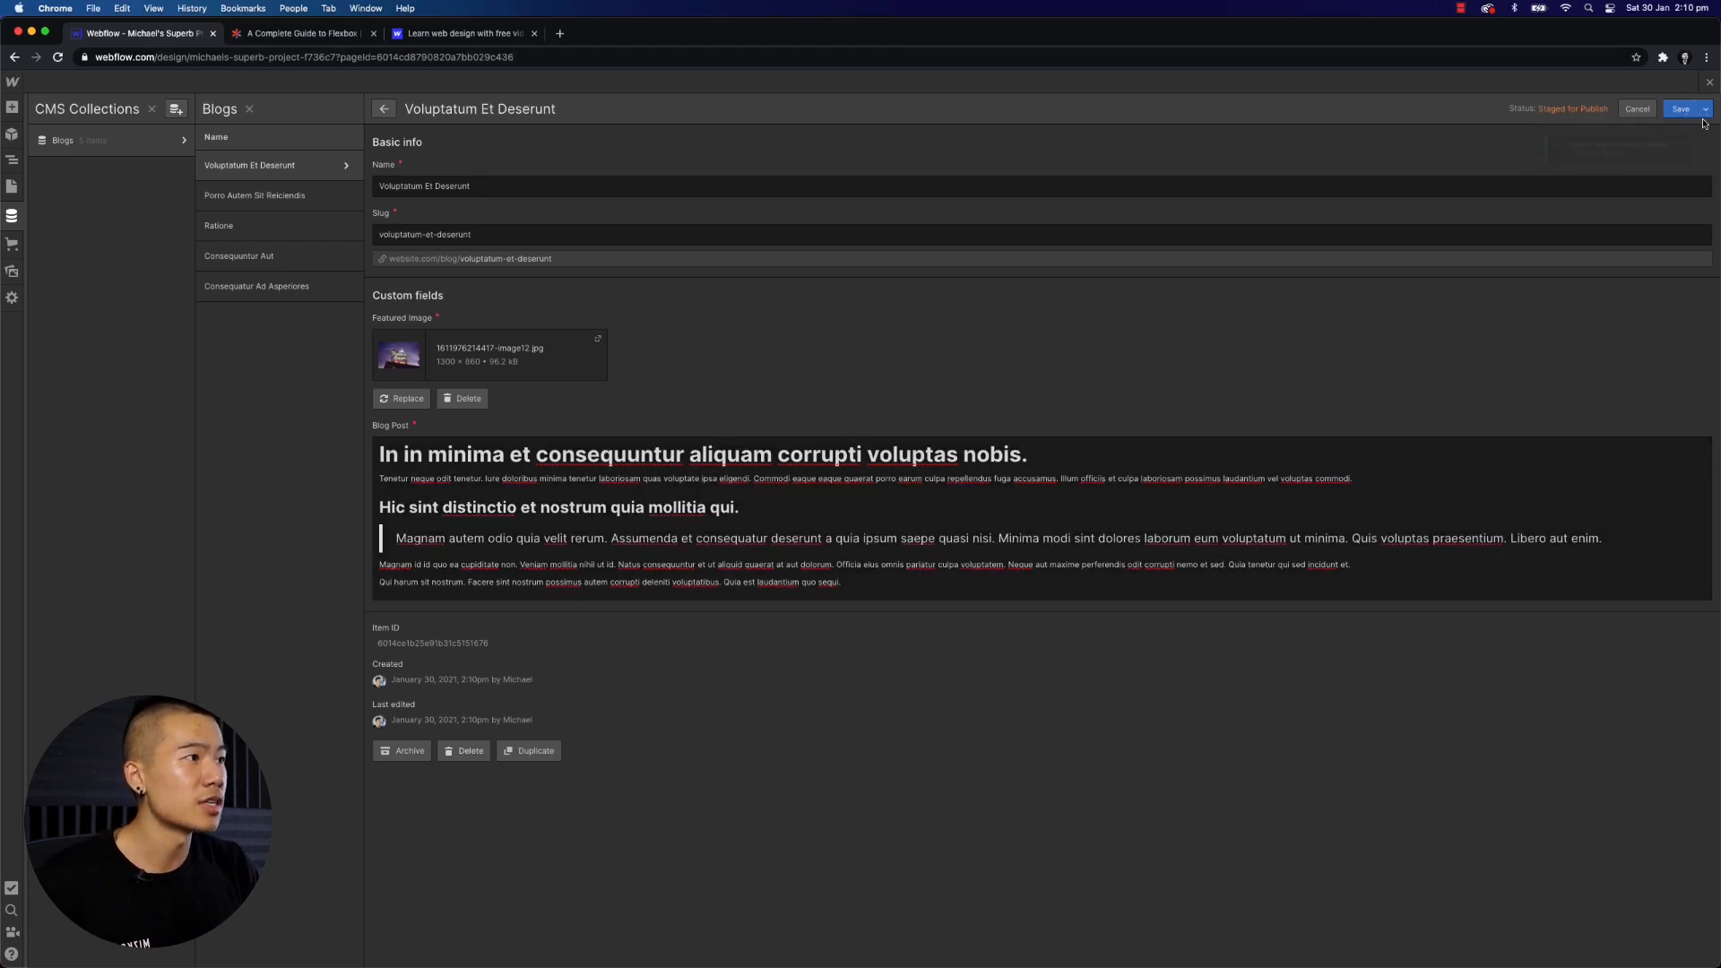
click(1682, 153)
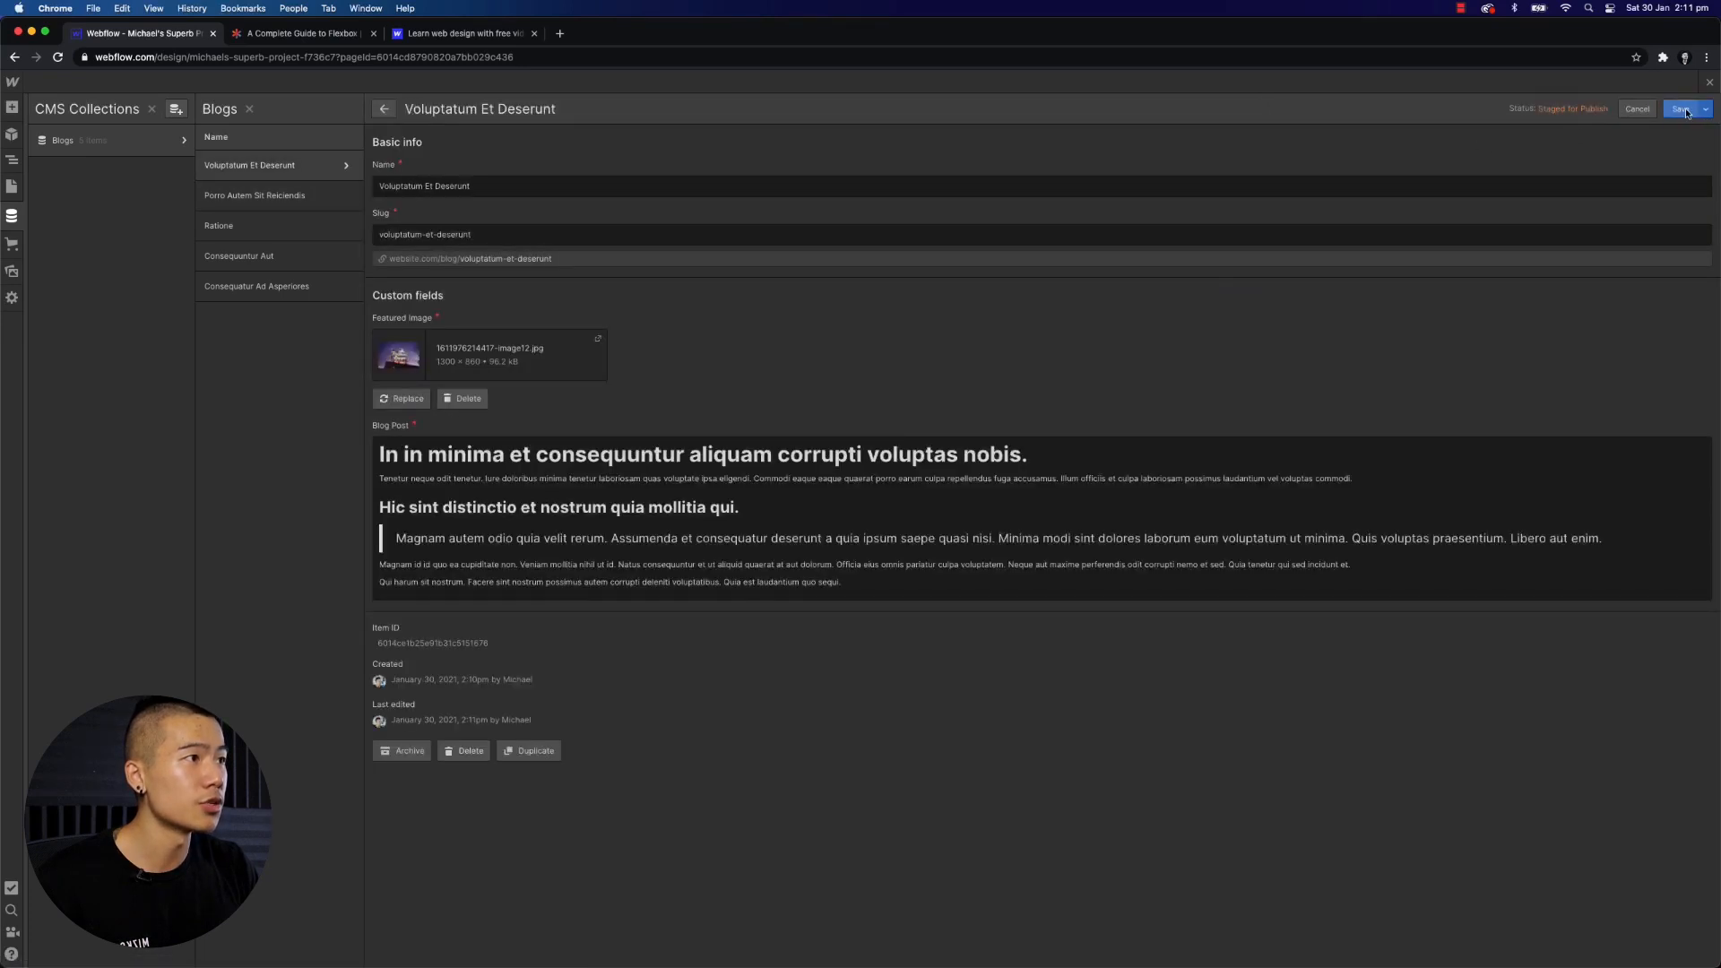
- Review the sample item's publish and save options without choosing one
click(1702, 110)
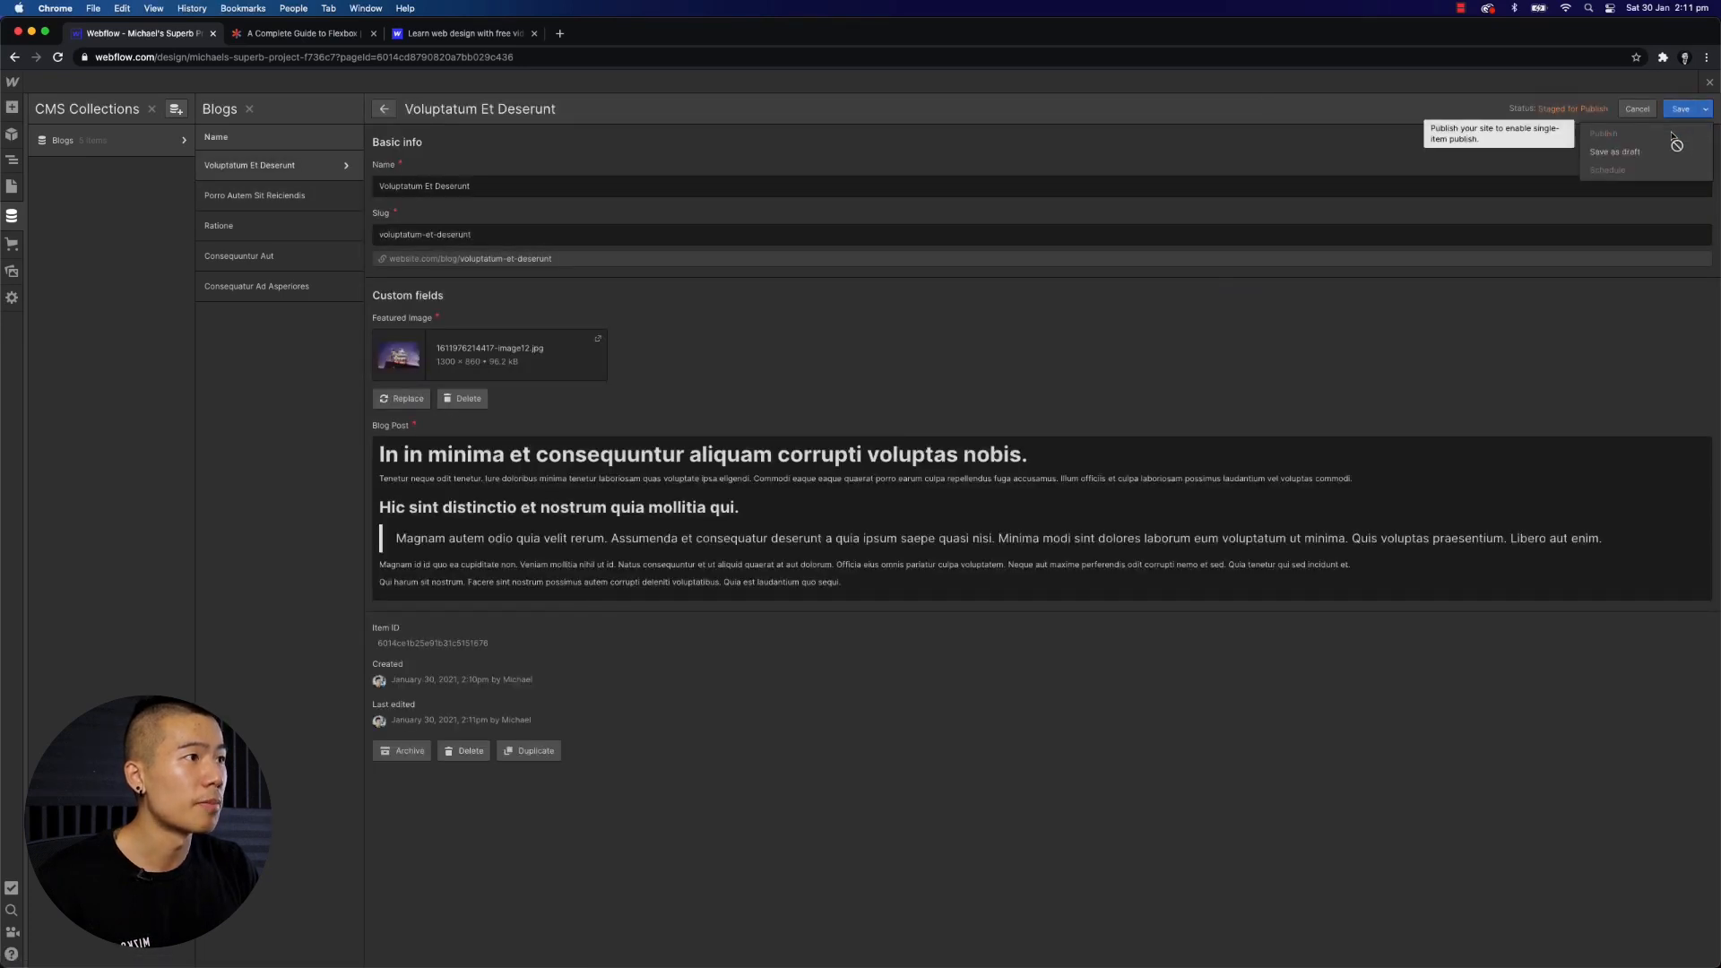
click(1219, 289)
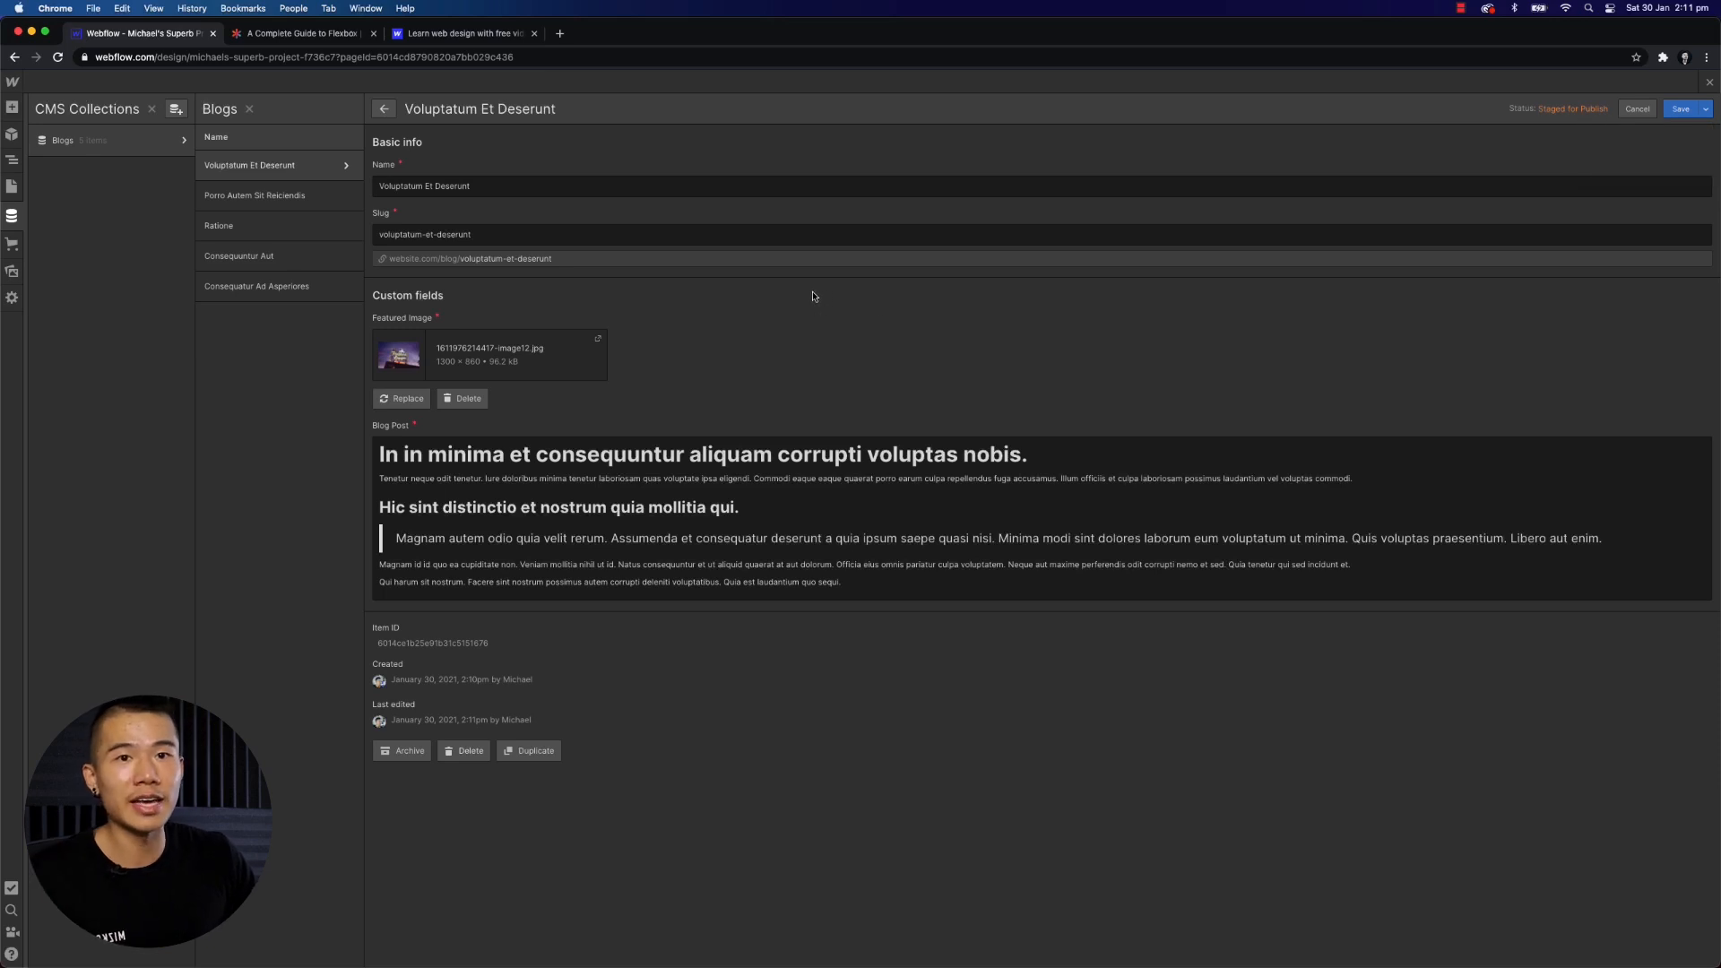
click(659, 538)
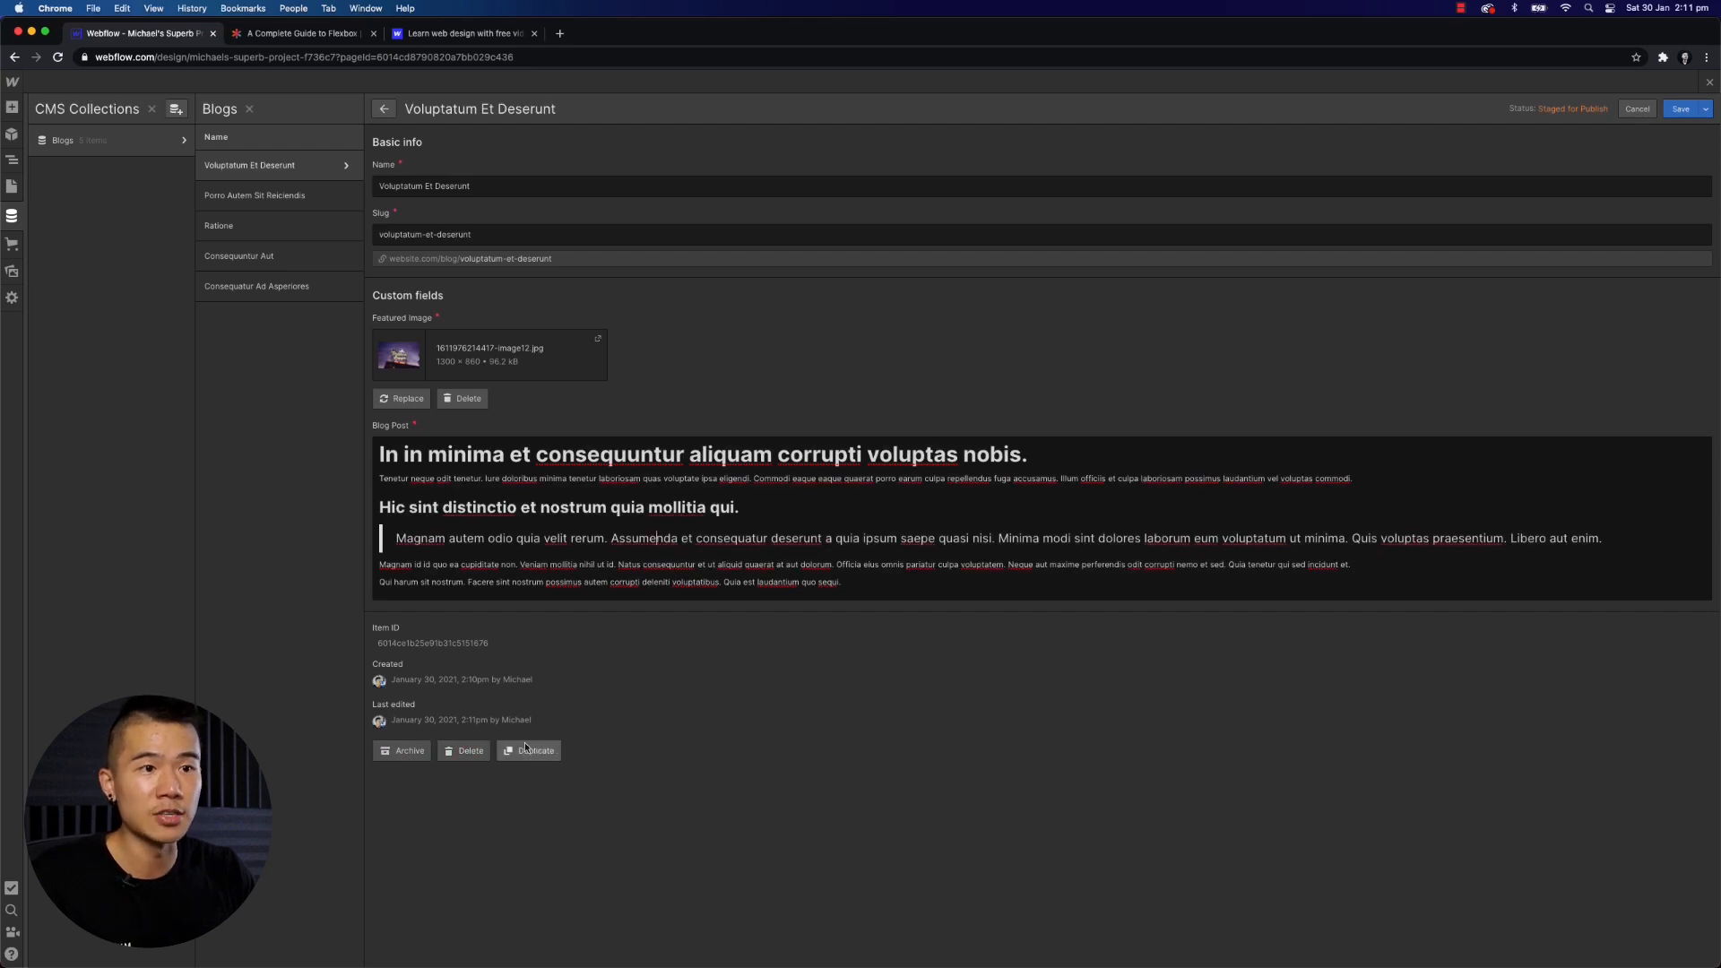
- Open the Ecommerce setup and dismiss it without turning the site into a store
click(406, 399)
click(1038, 622)
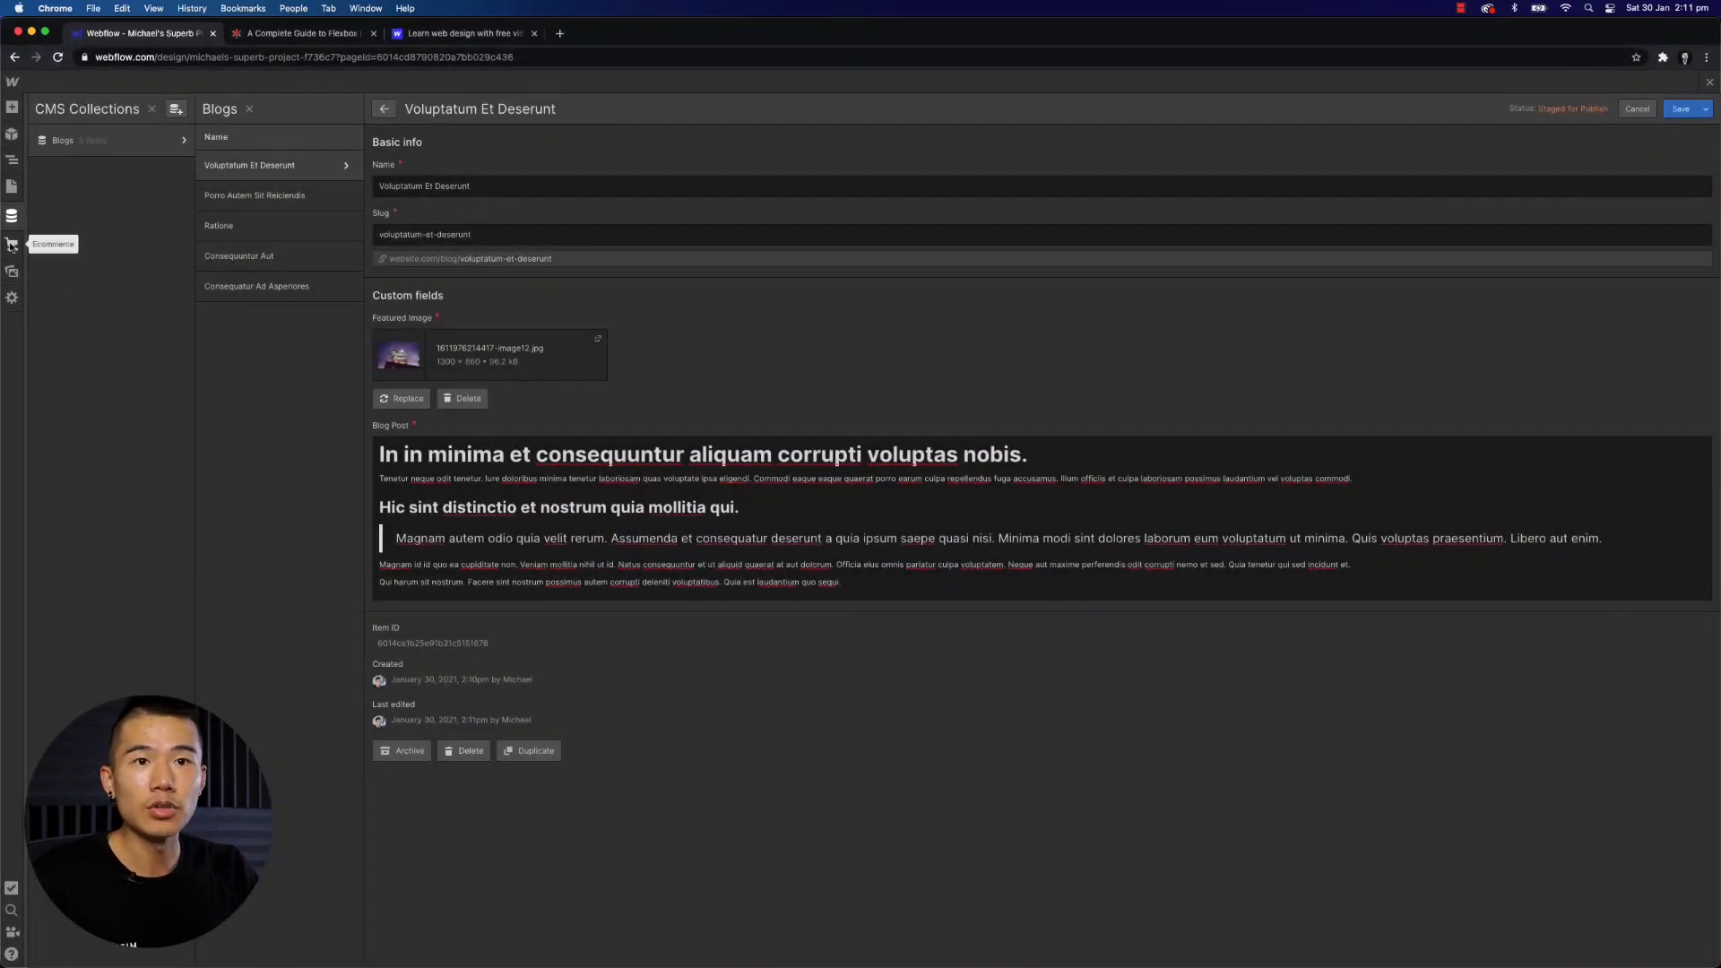
click(12, 244)
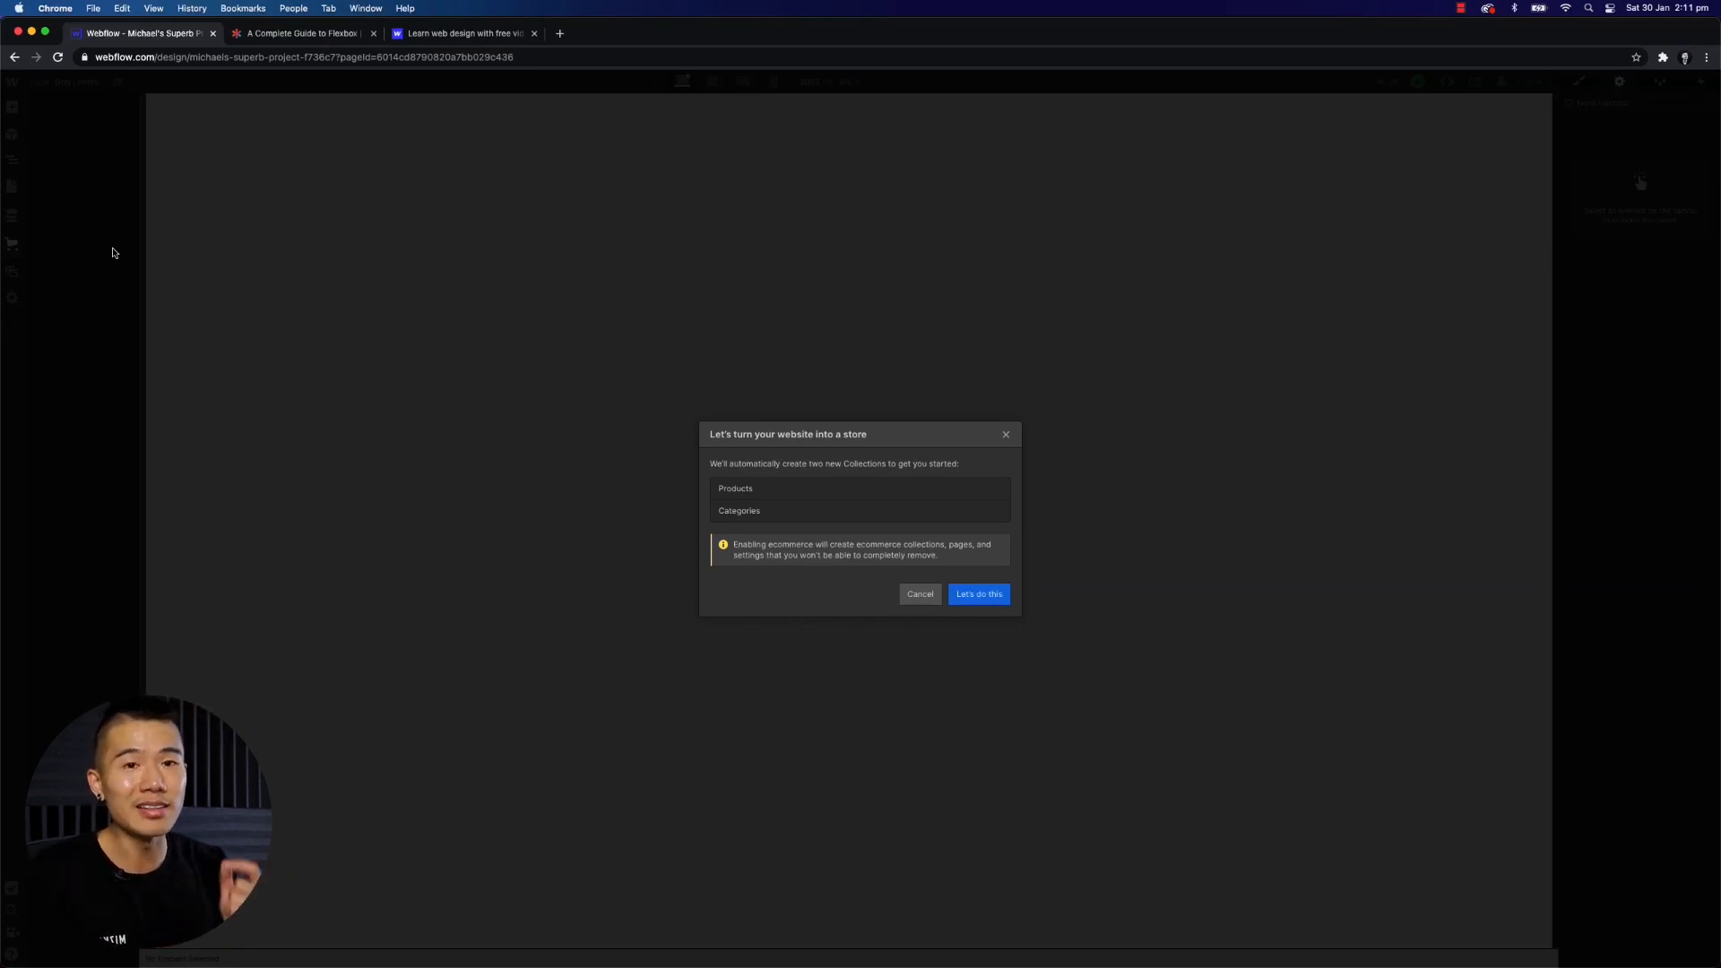
click(1006, 436)
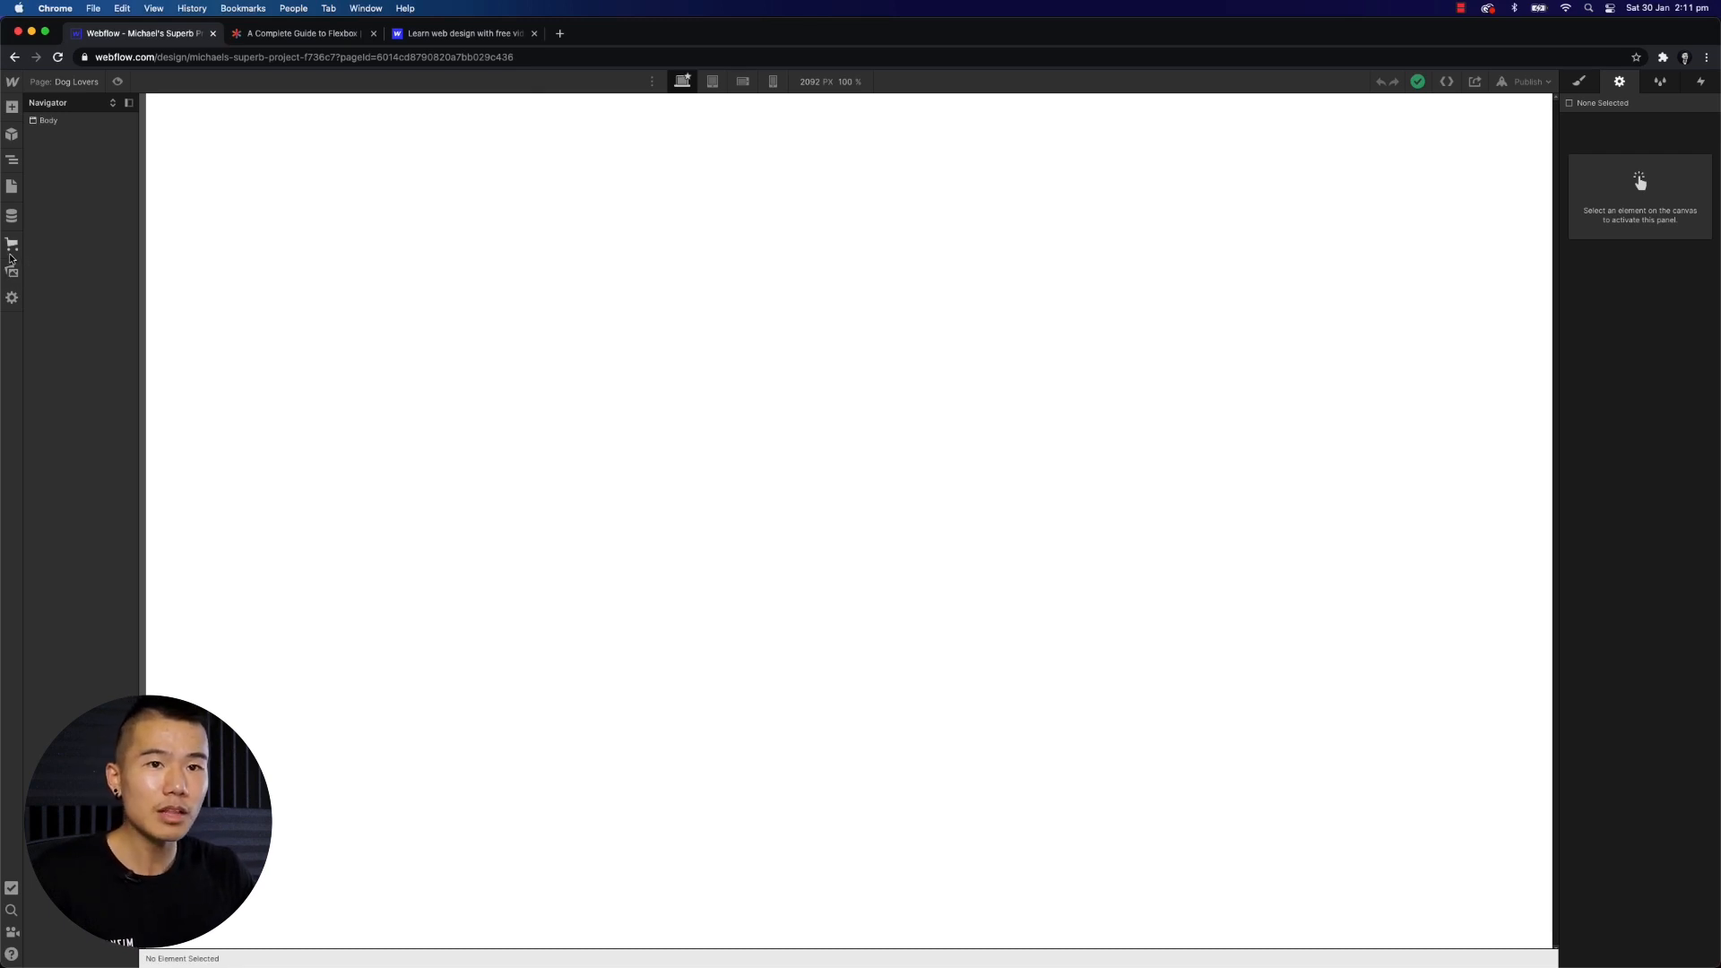
- Upload designership-logo 1.png to the project's assets
click(12, 275)
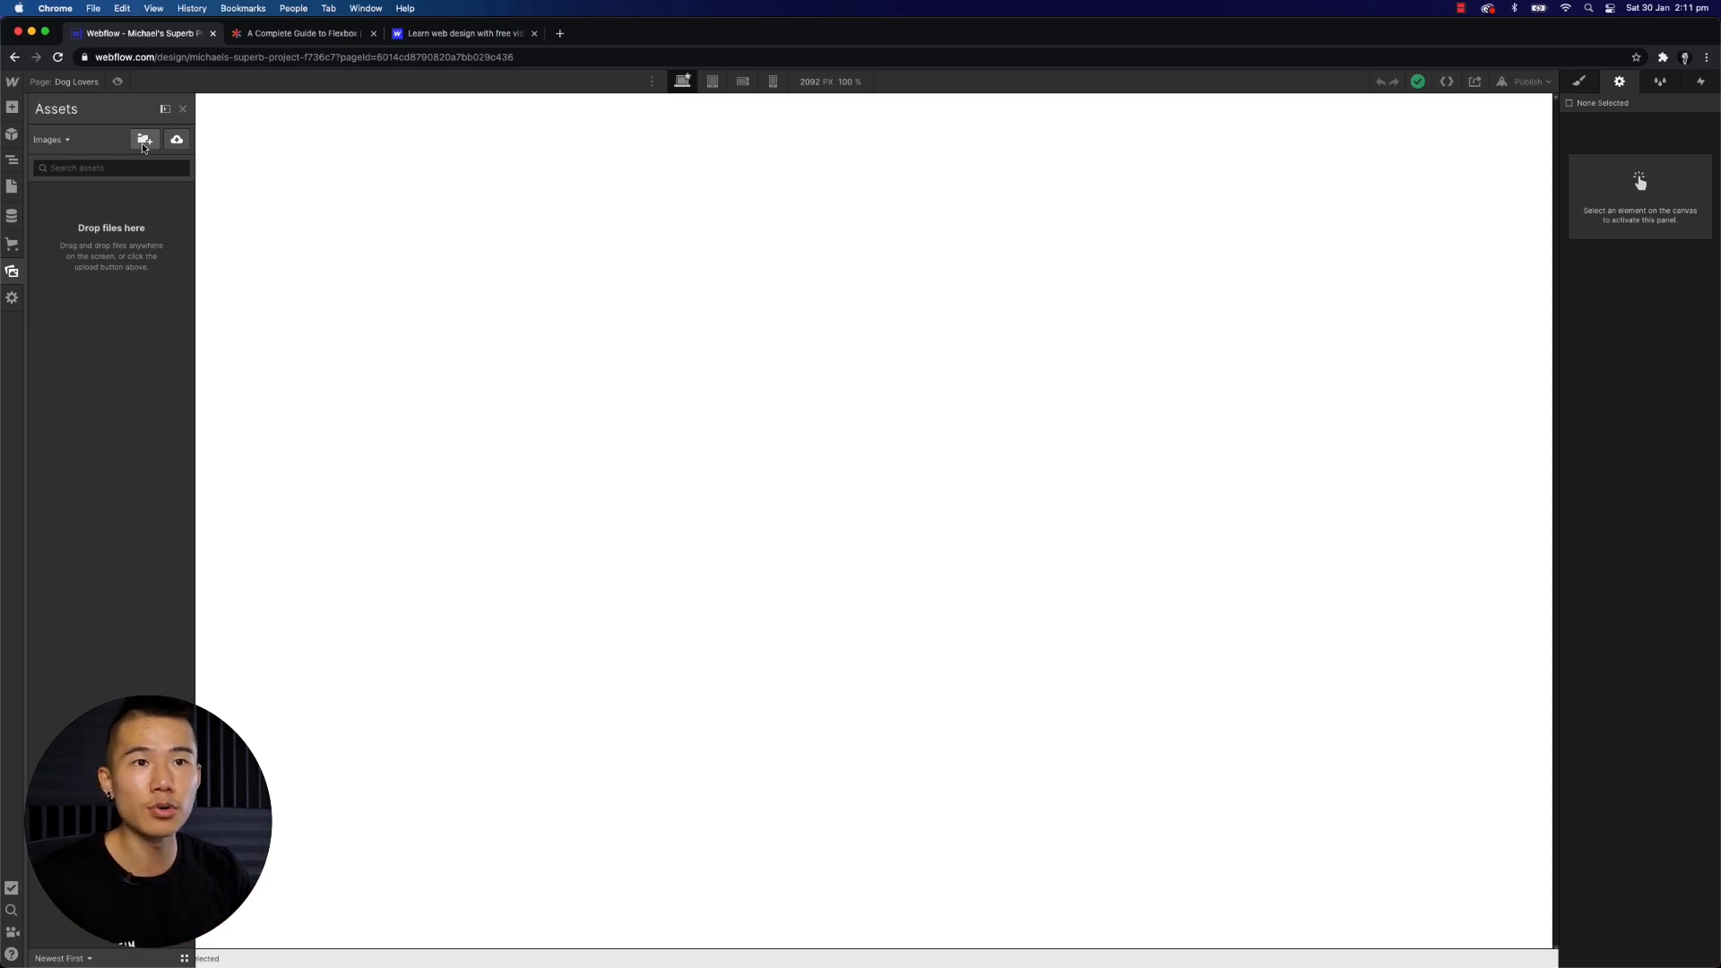
click(177, 142)
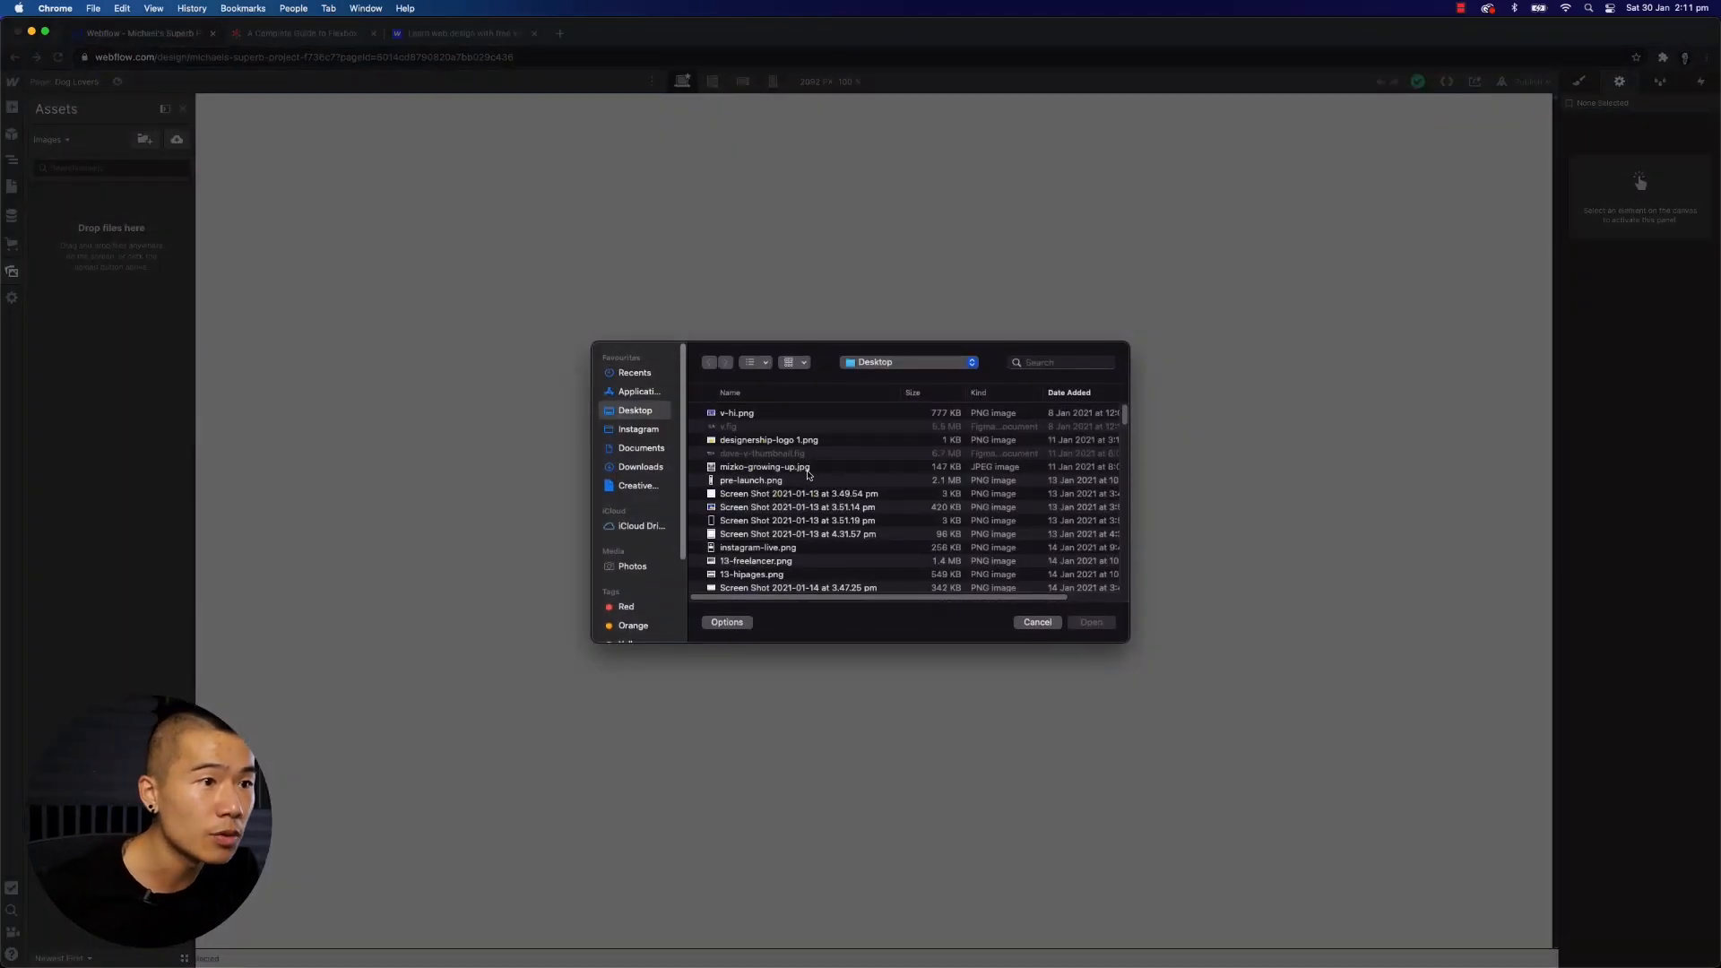
double_click(799, 441)
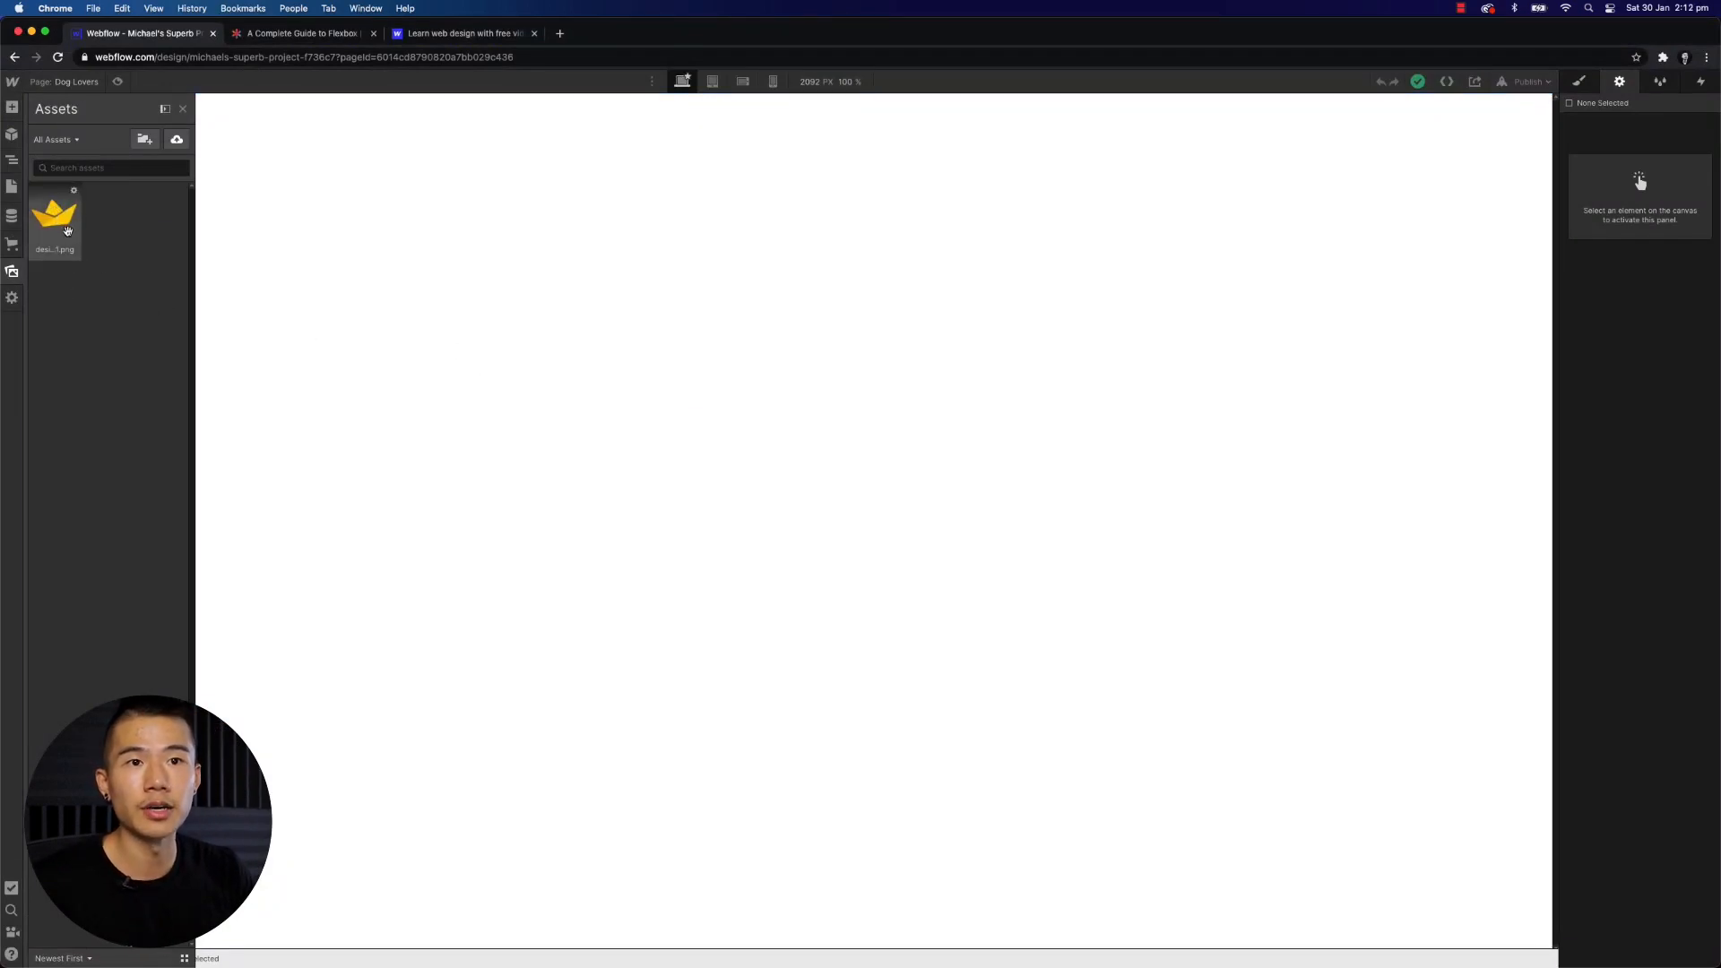
- Open the uploaded logo's asset details and copy its link into the browser's address bar
click(75, 196)
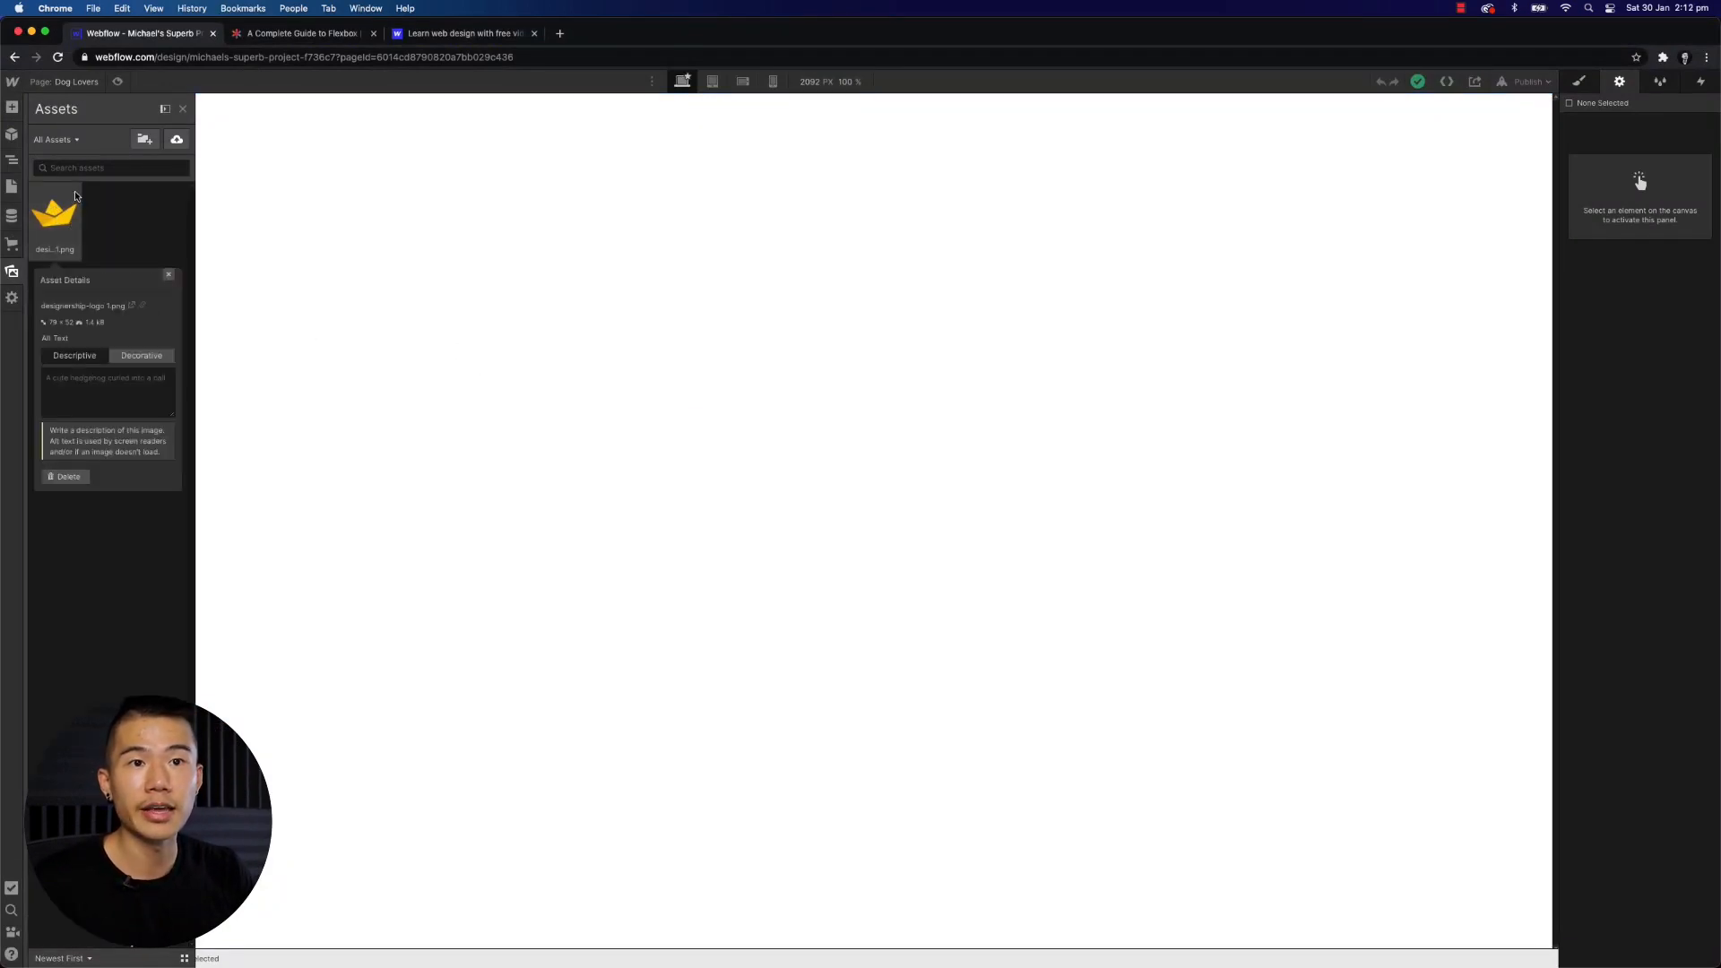
click(133, 309)
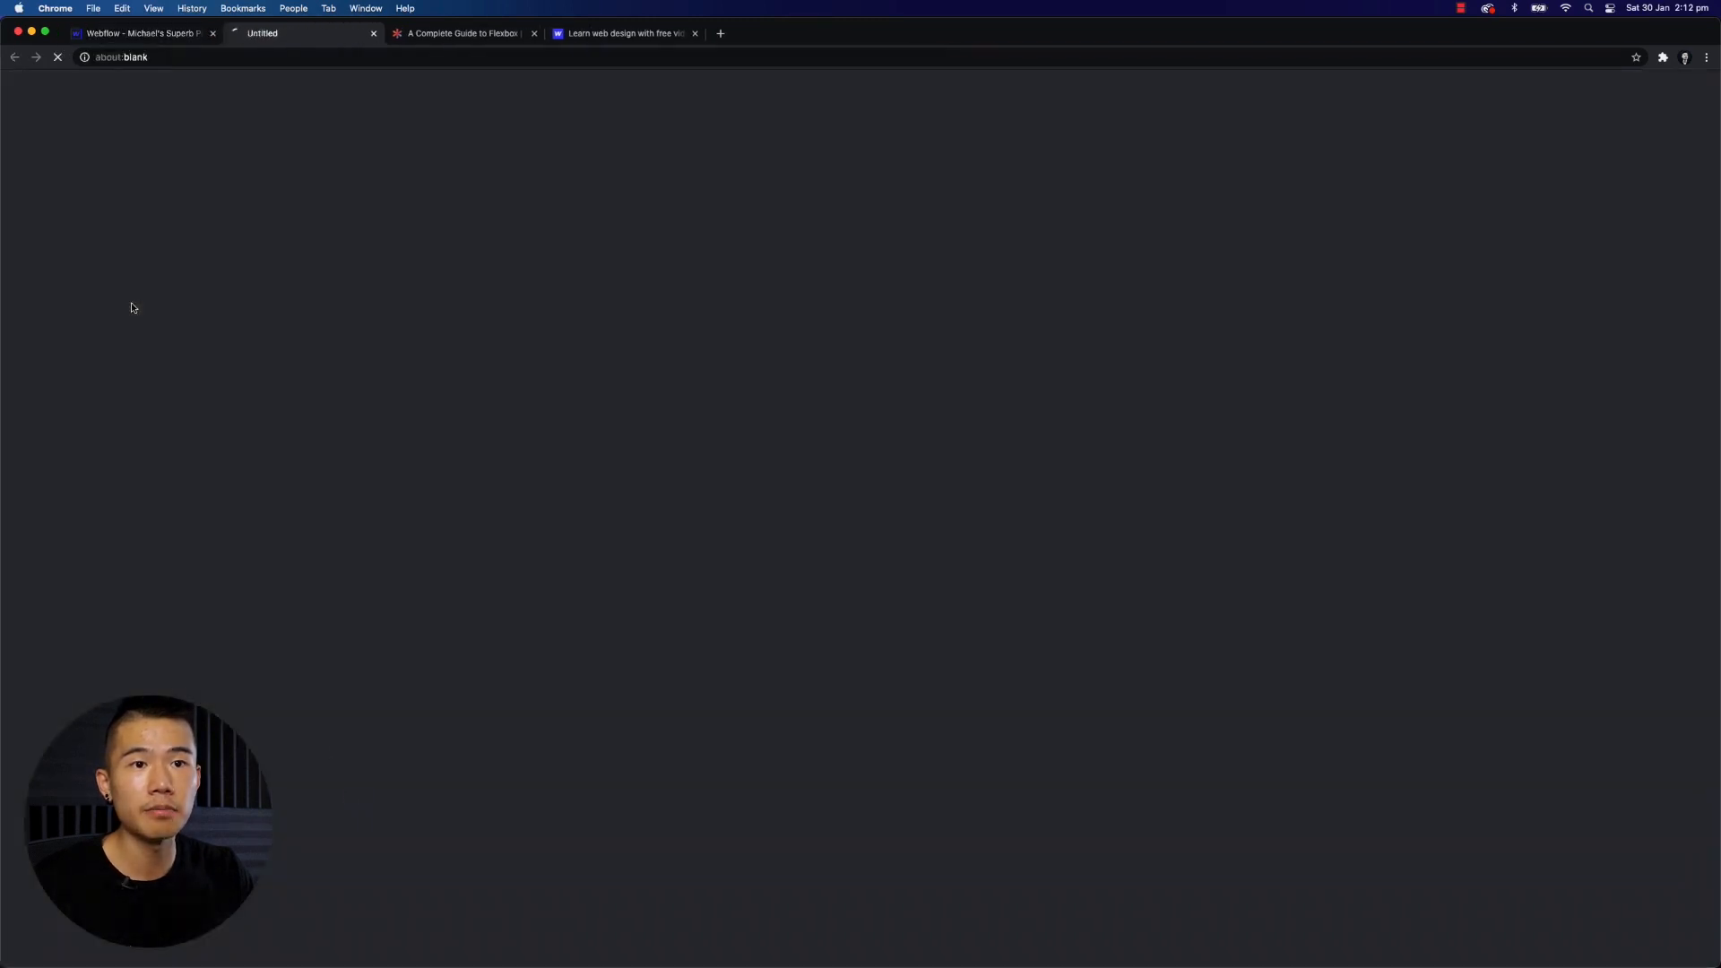
click(374, 34)
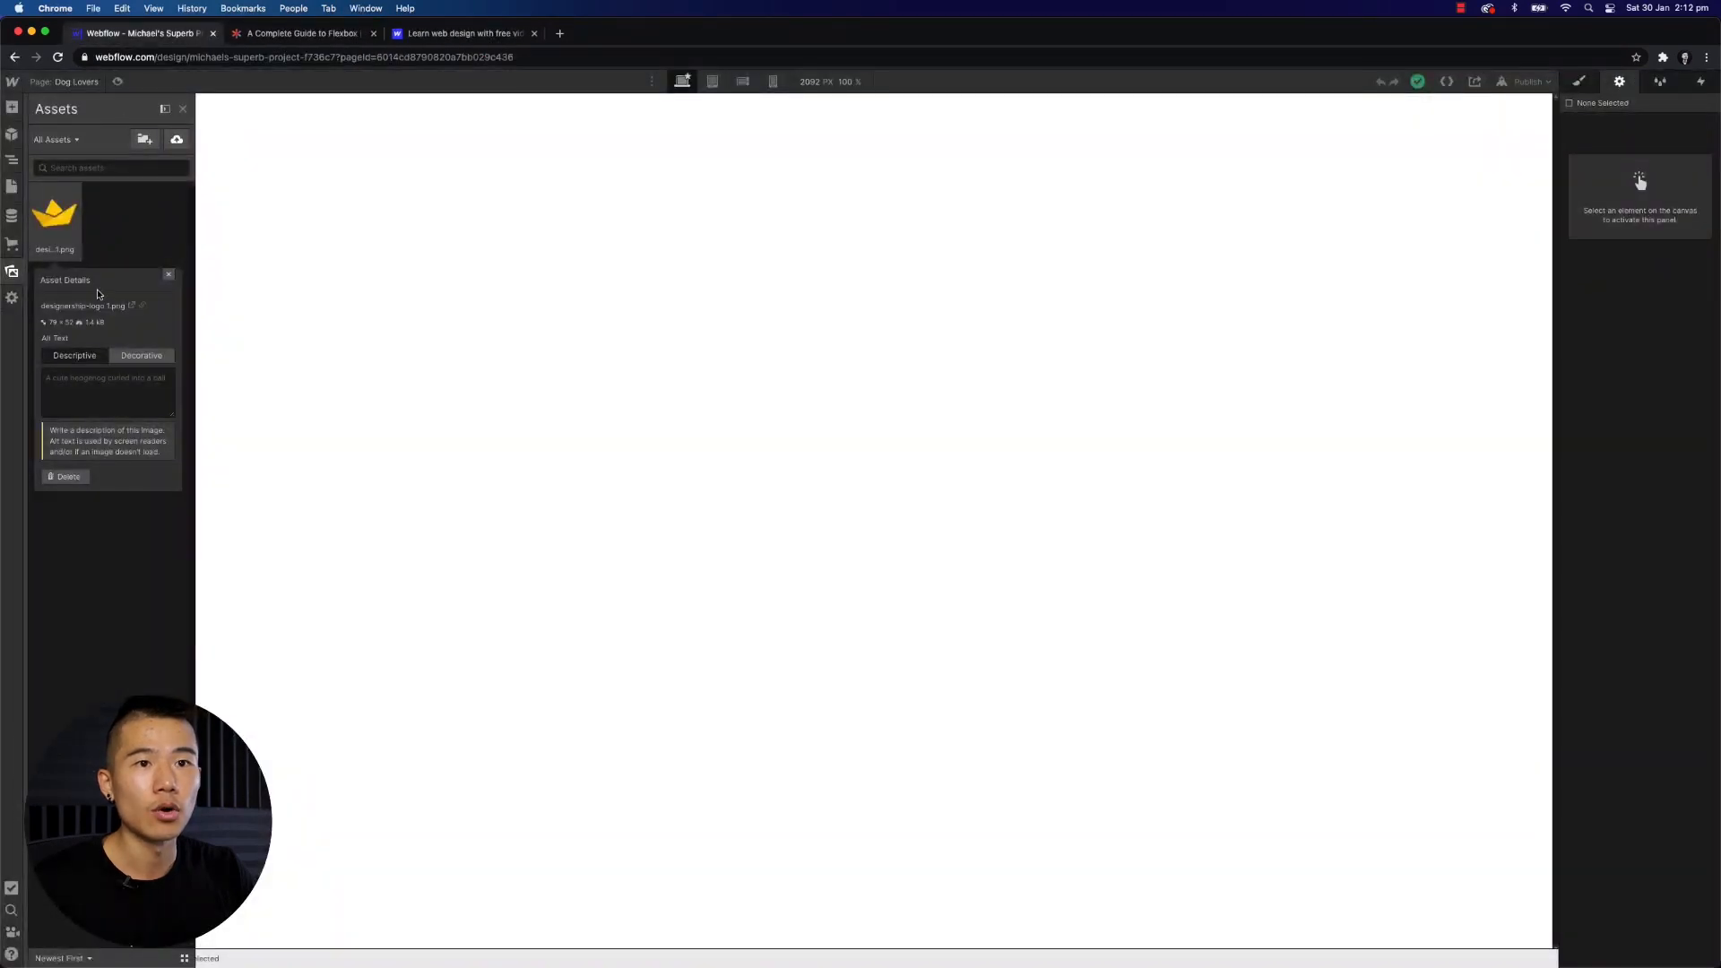
click(142, 307)
click(231, 57)
text(https://uploads-ssl.webflow.com/6014bc4a05be606dfb16ce55/6014c558fefb7b3931085f5e_designership-logo%201.png)
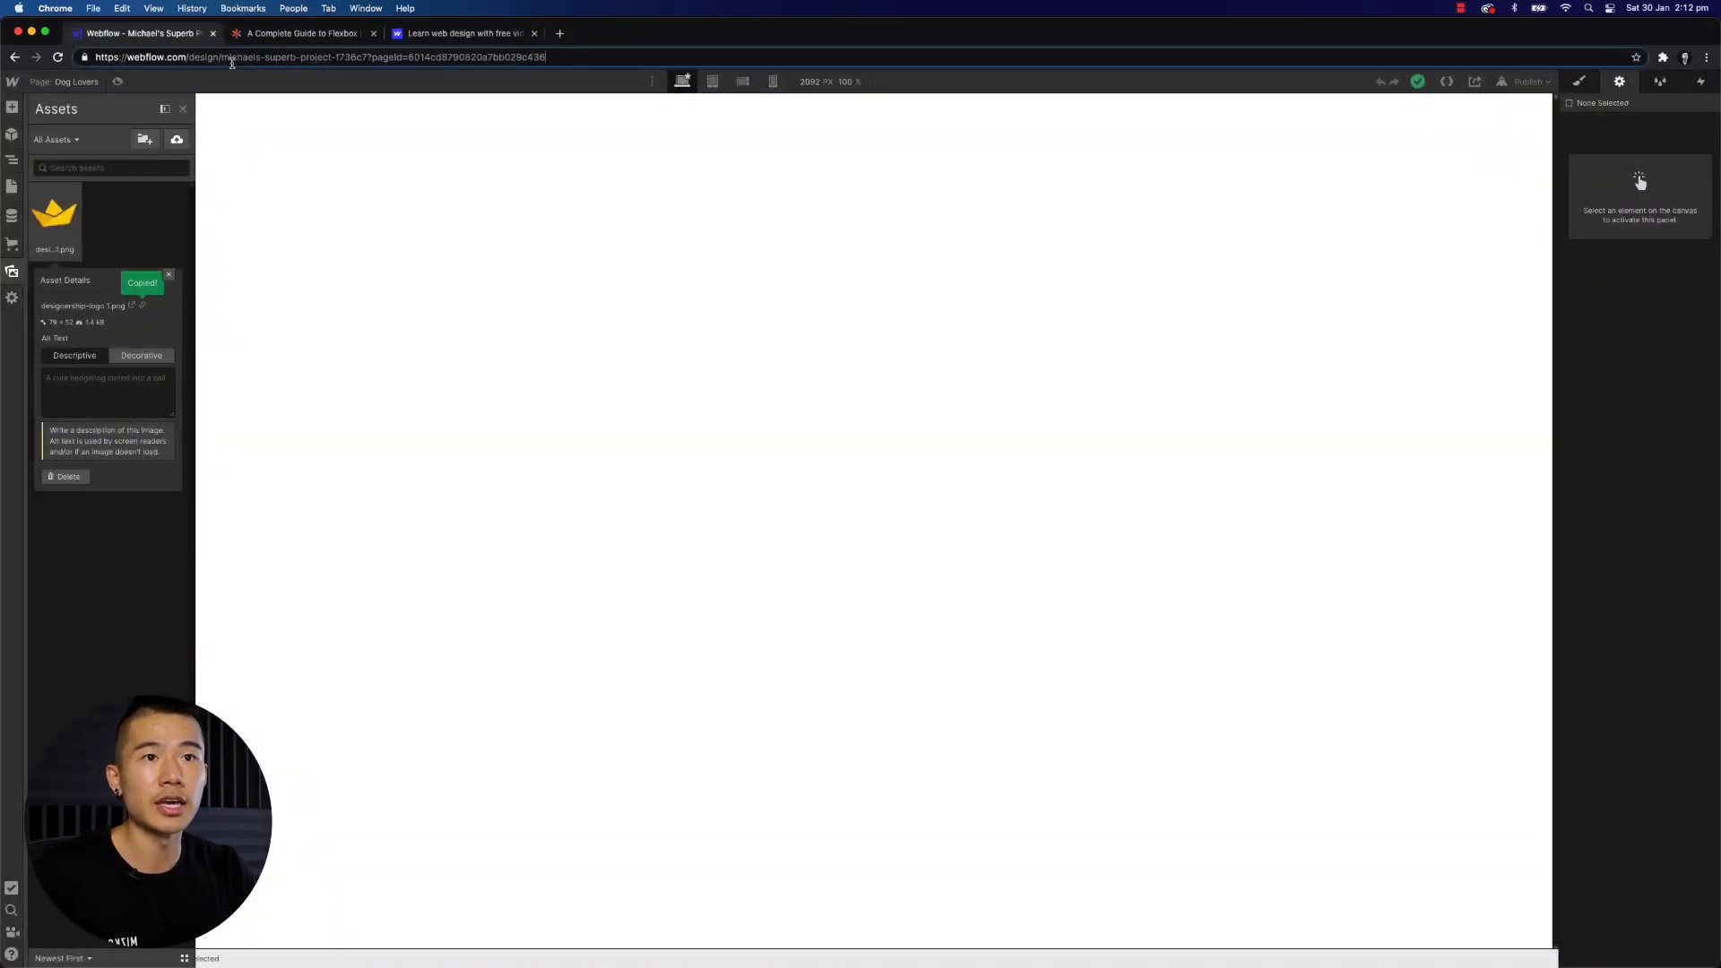
click(355, 377)
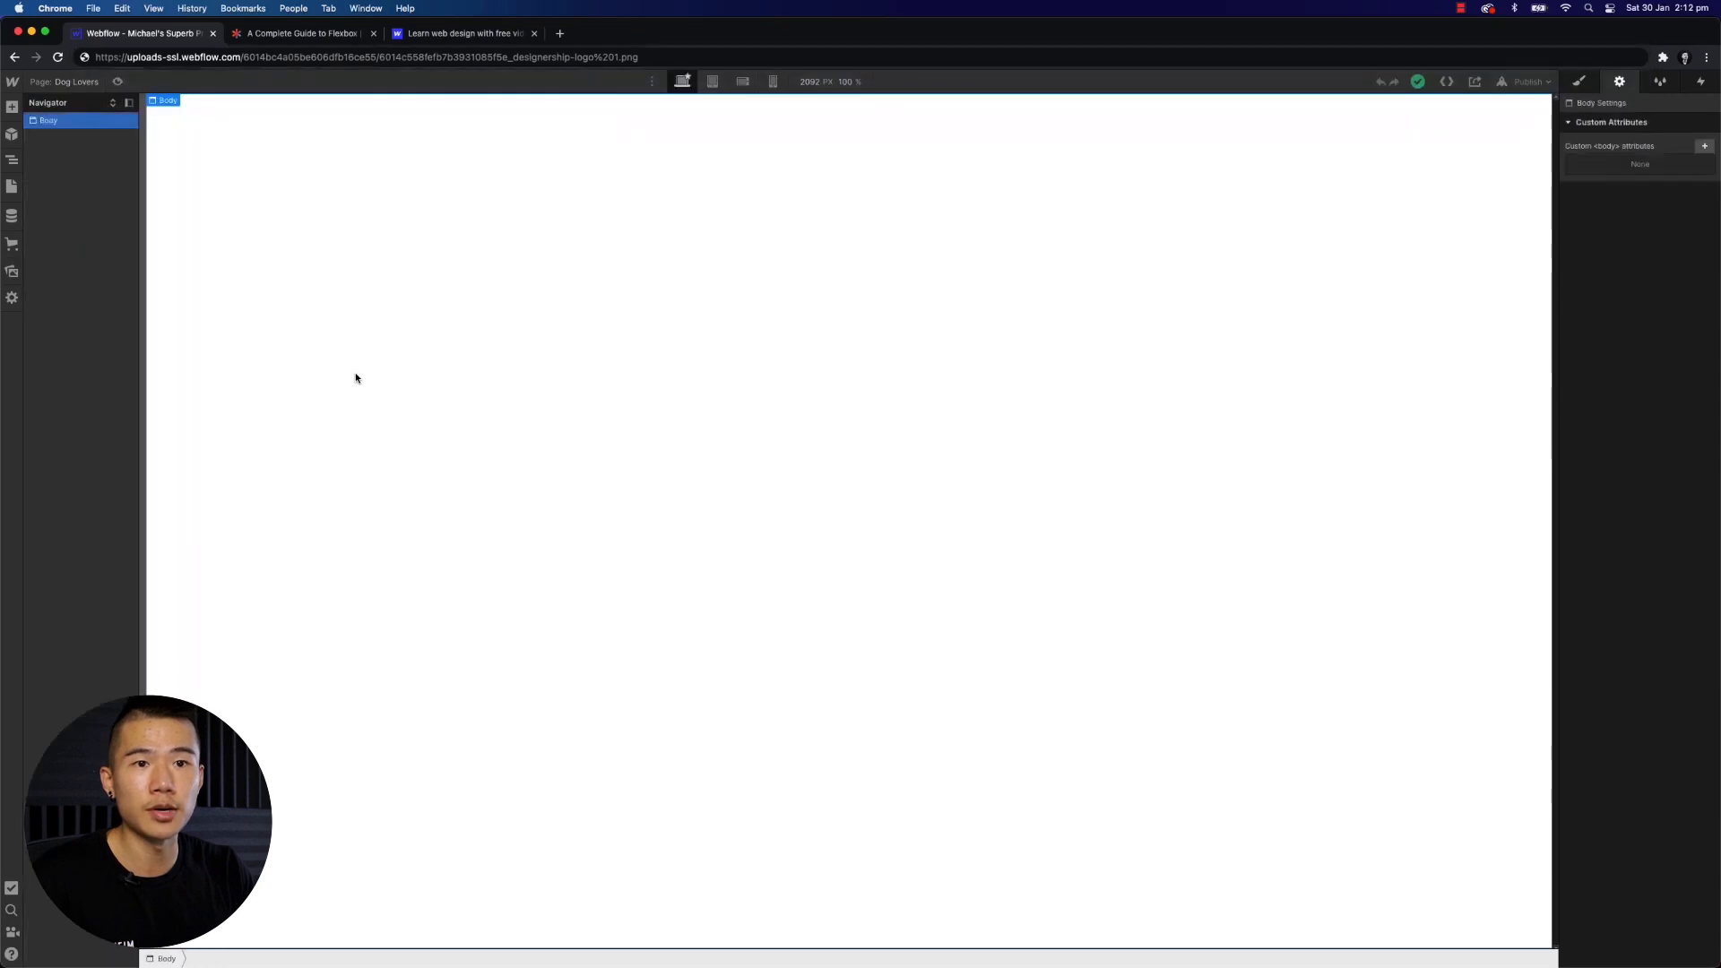
- Open the Home page's settings to review its name, SEO and Open Graph options
click(11, 271)
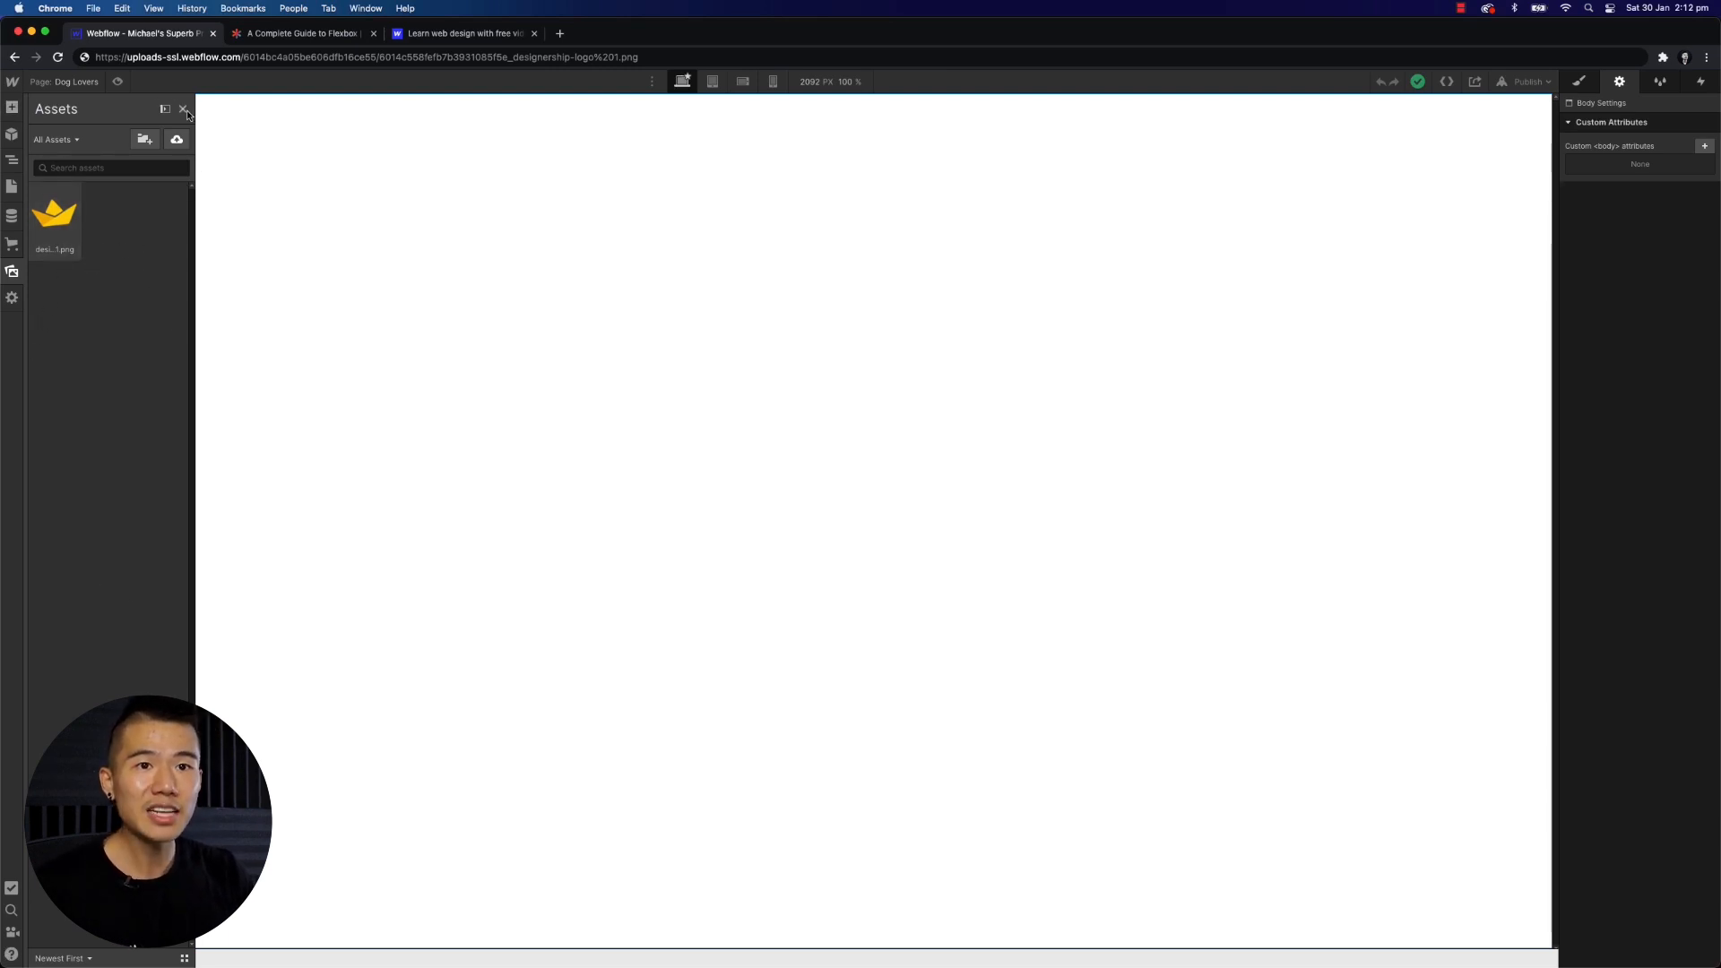
click(9, 112)
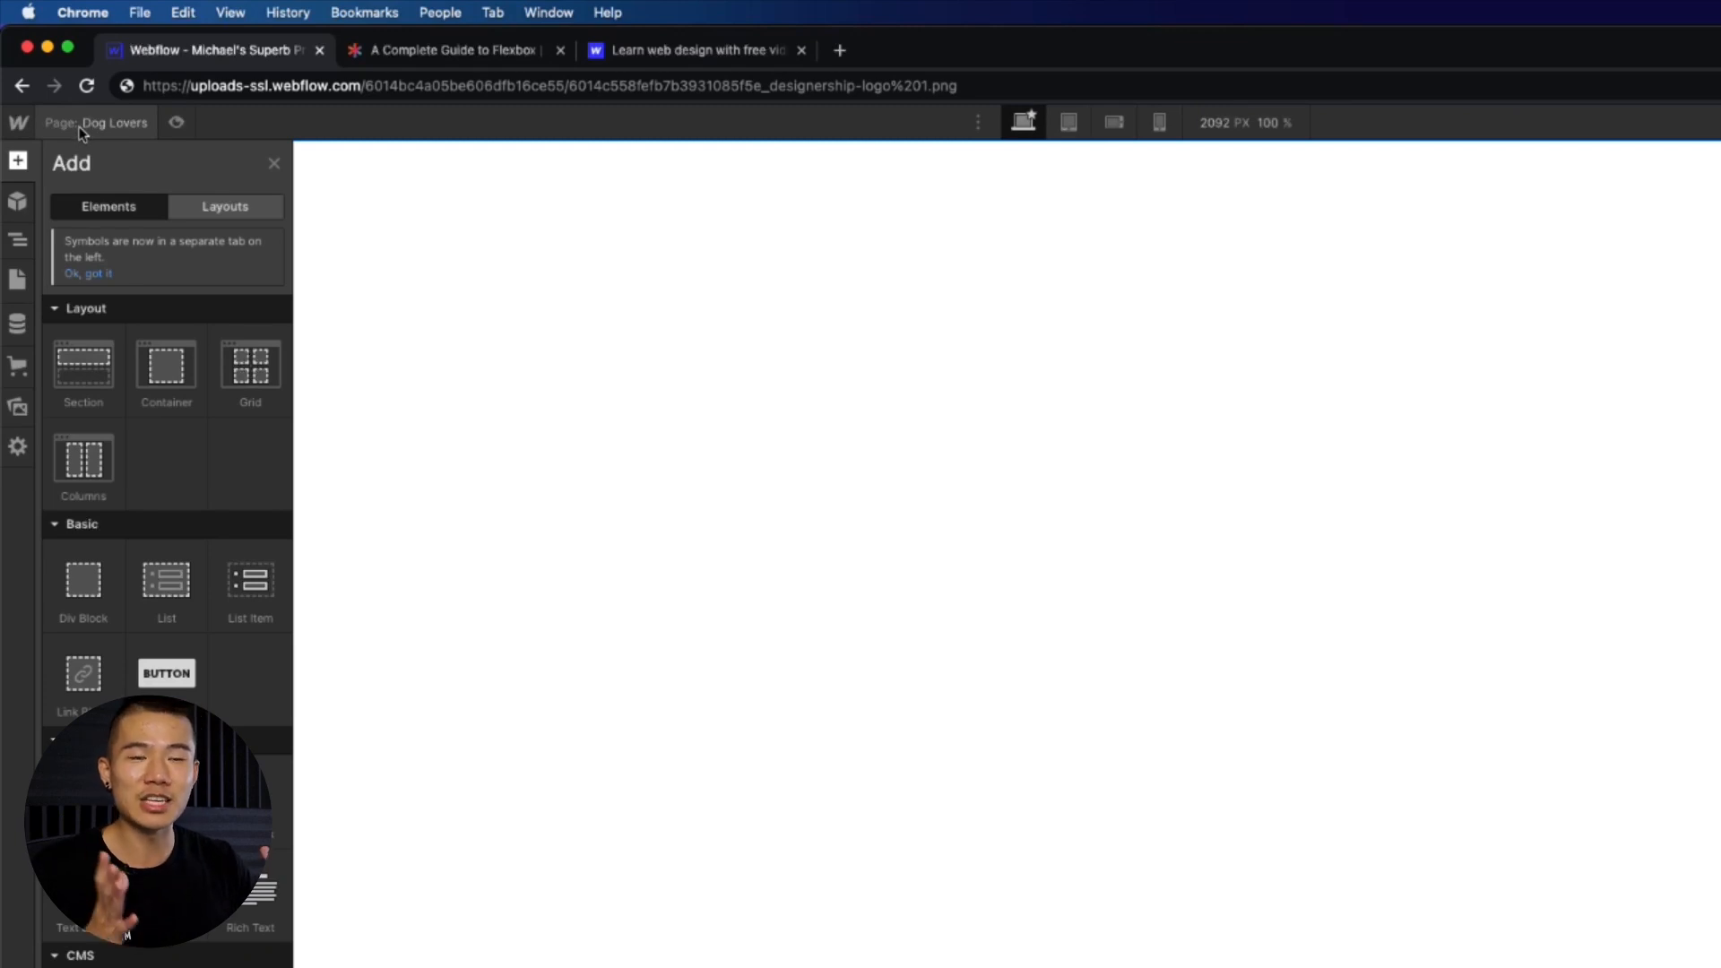
click(80, 127)
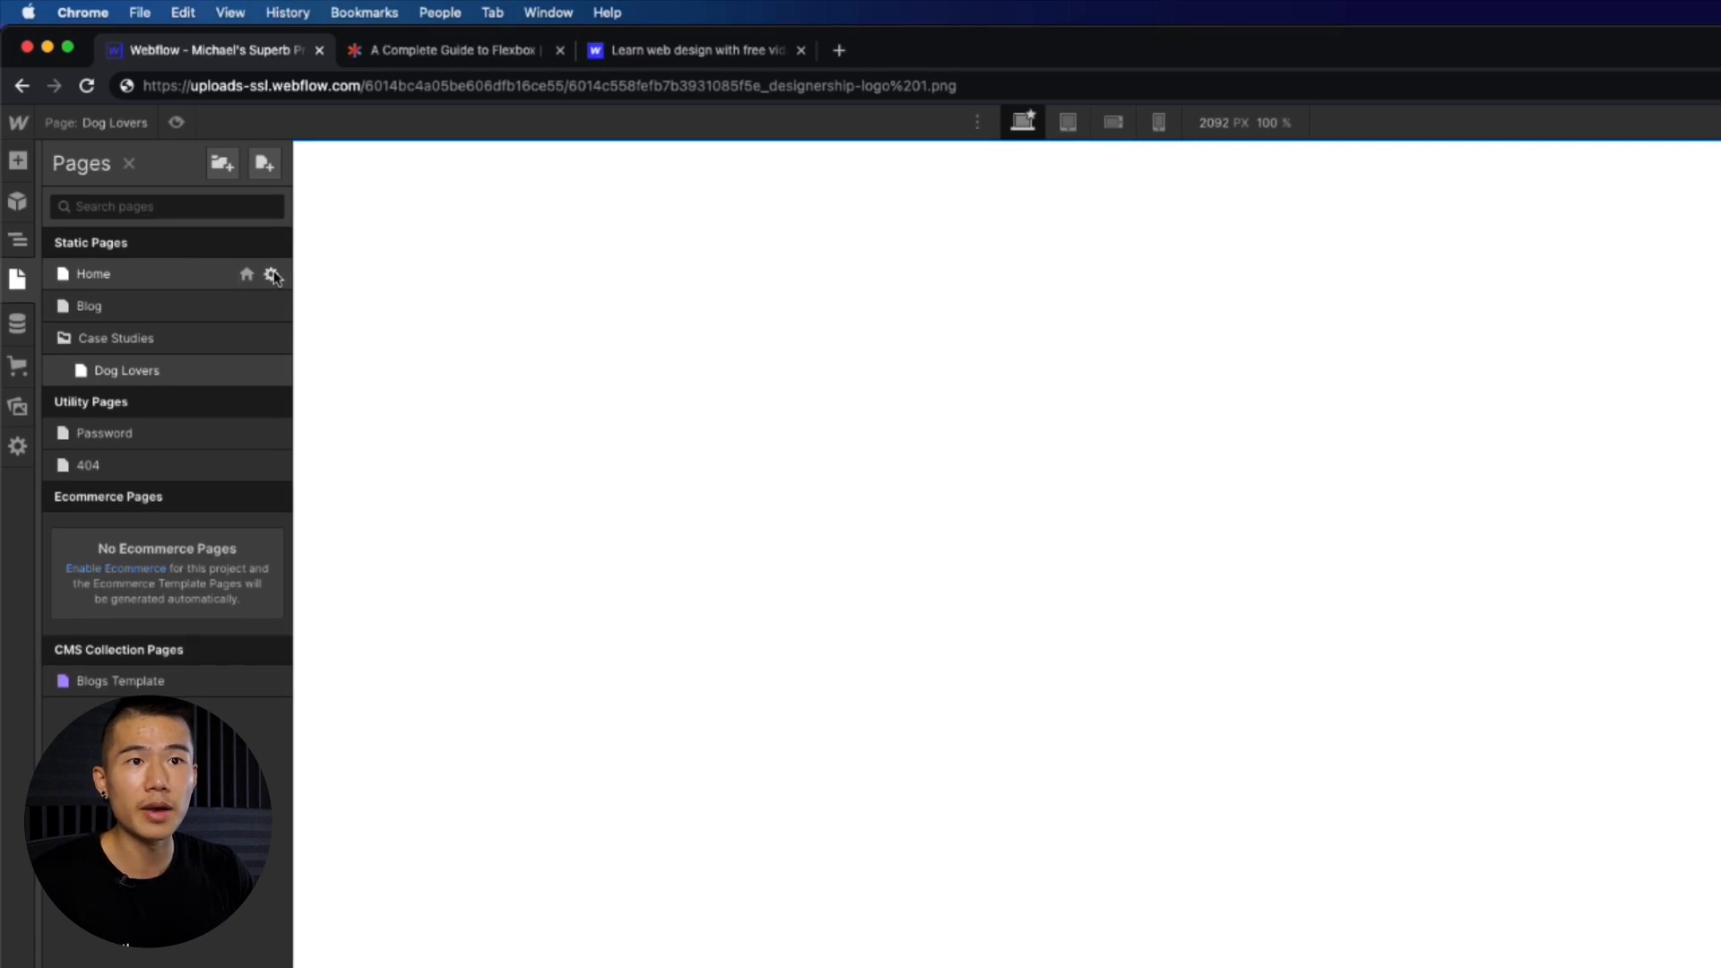
click(271, 274)
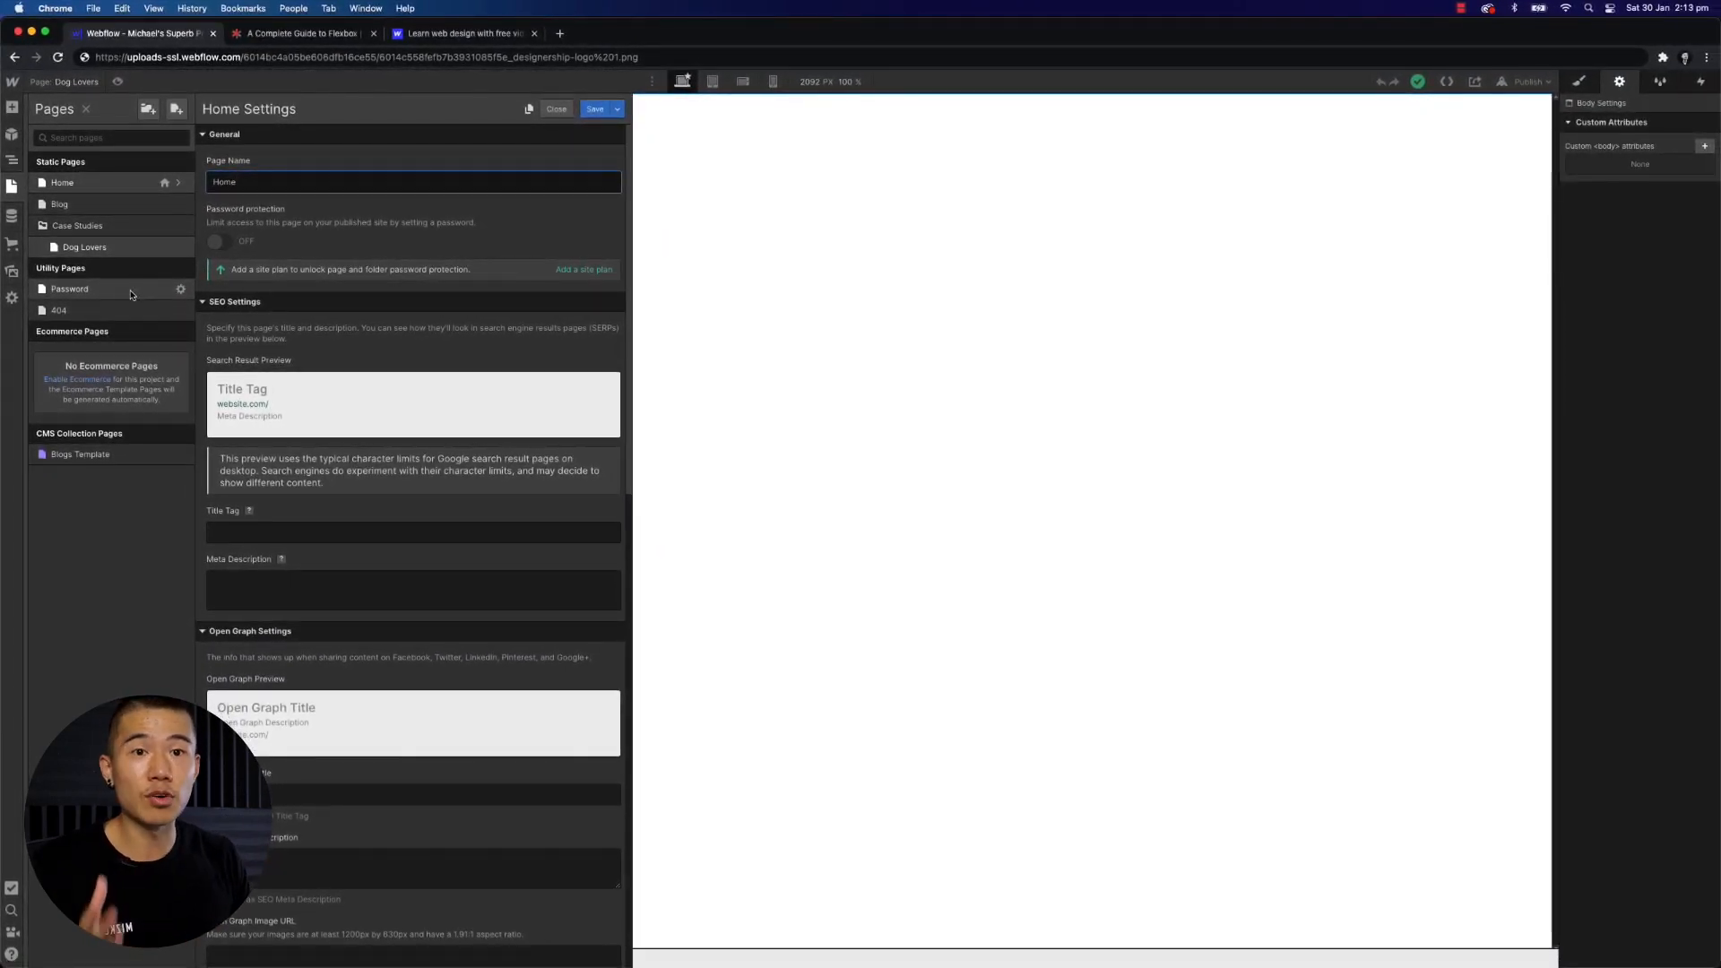
- Open the Password utility page and set the lock image's width to 50 px
click(131, 294)
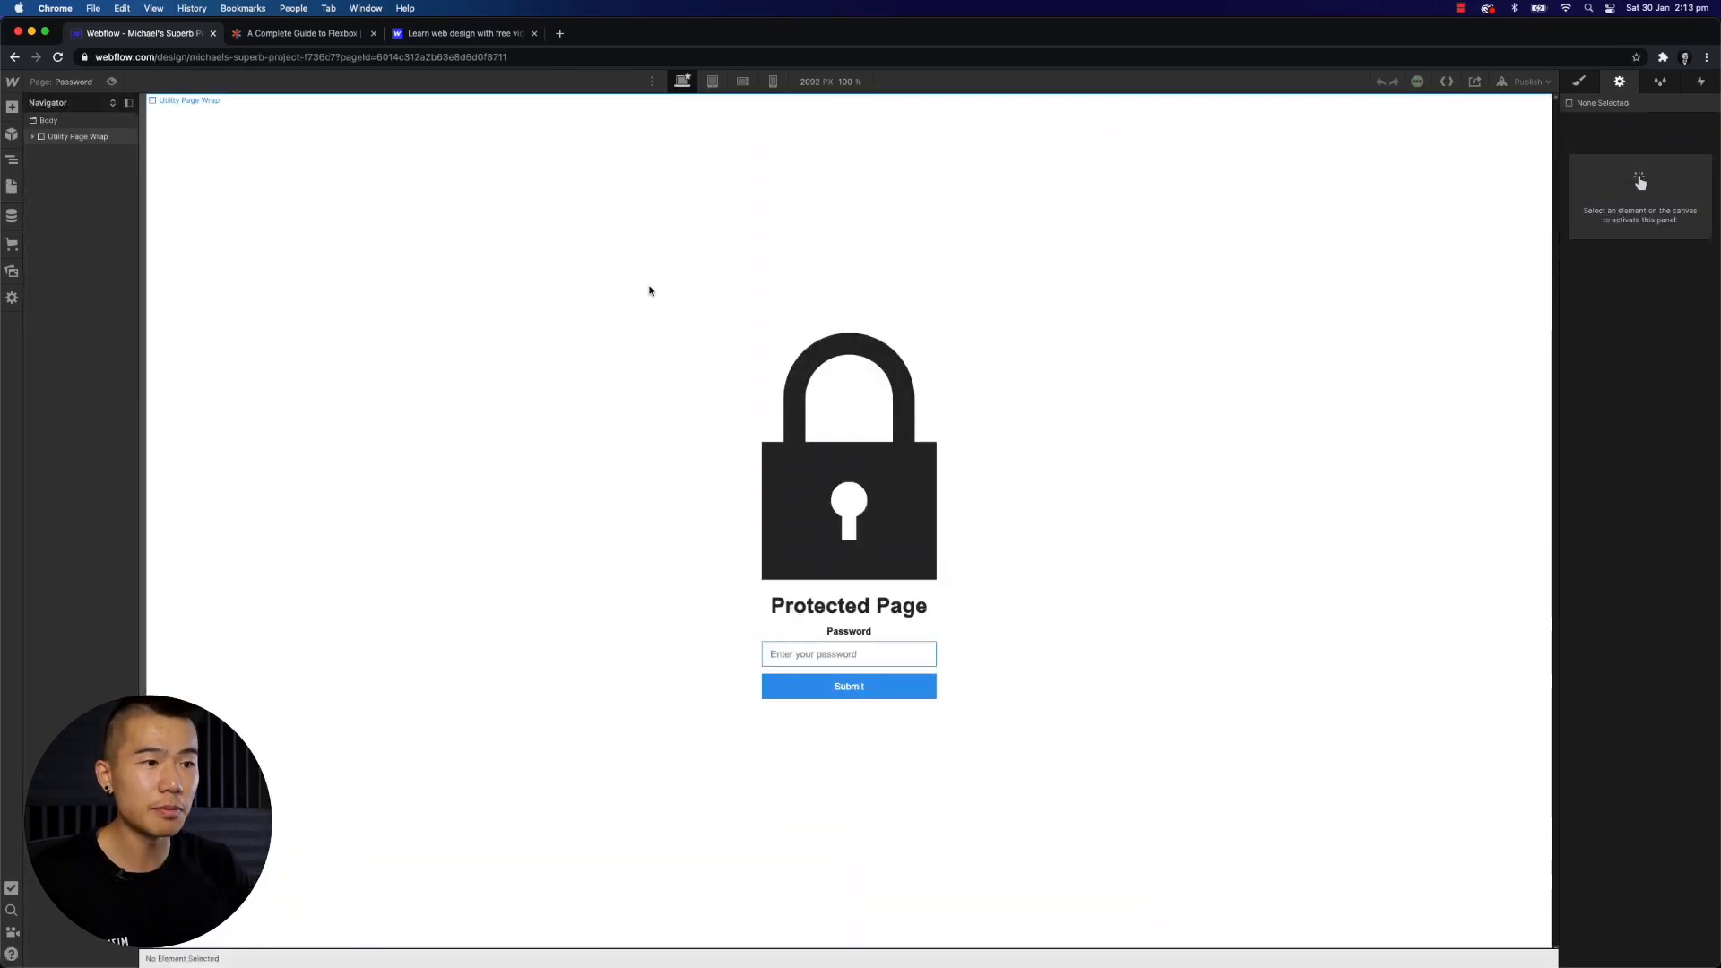
click(65, 81)
click(755, 402)
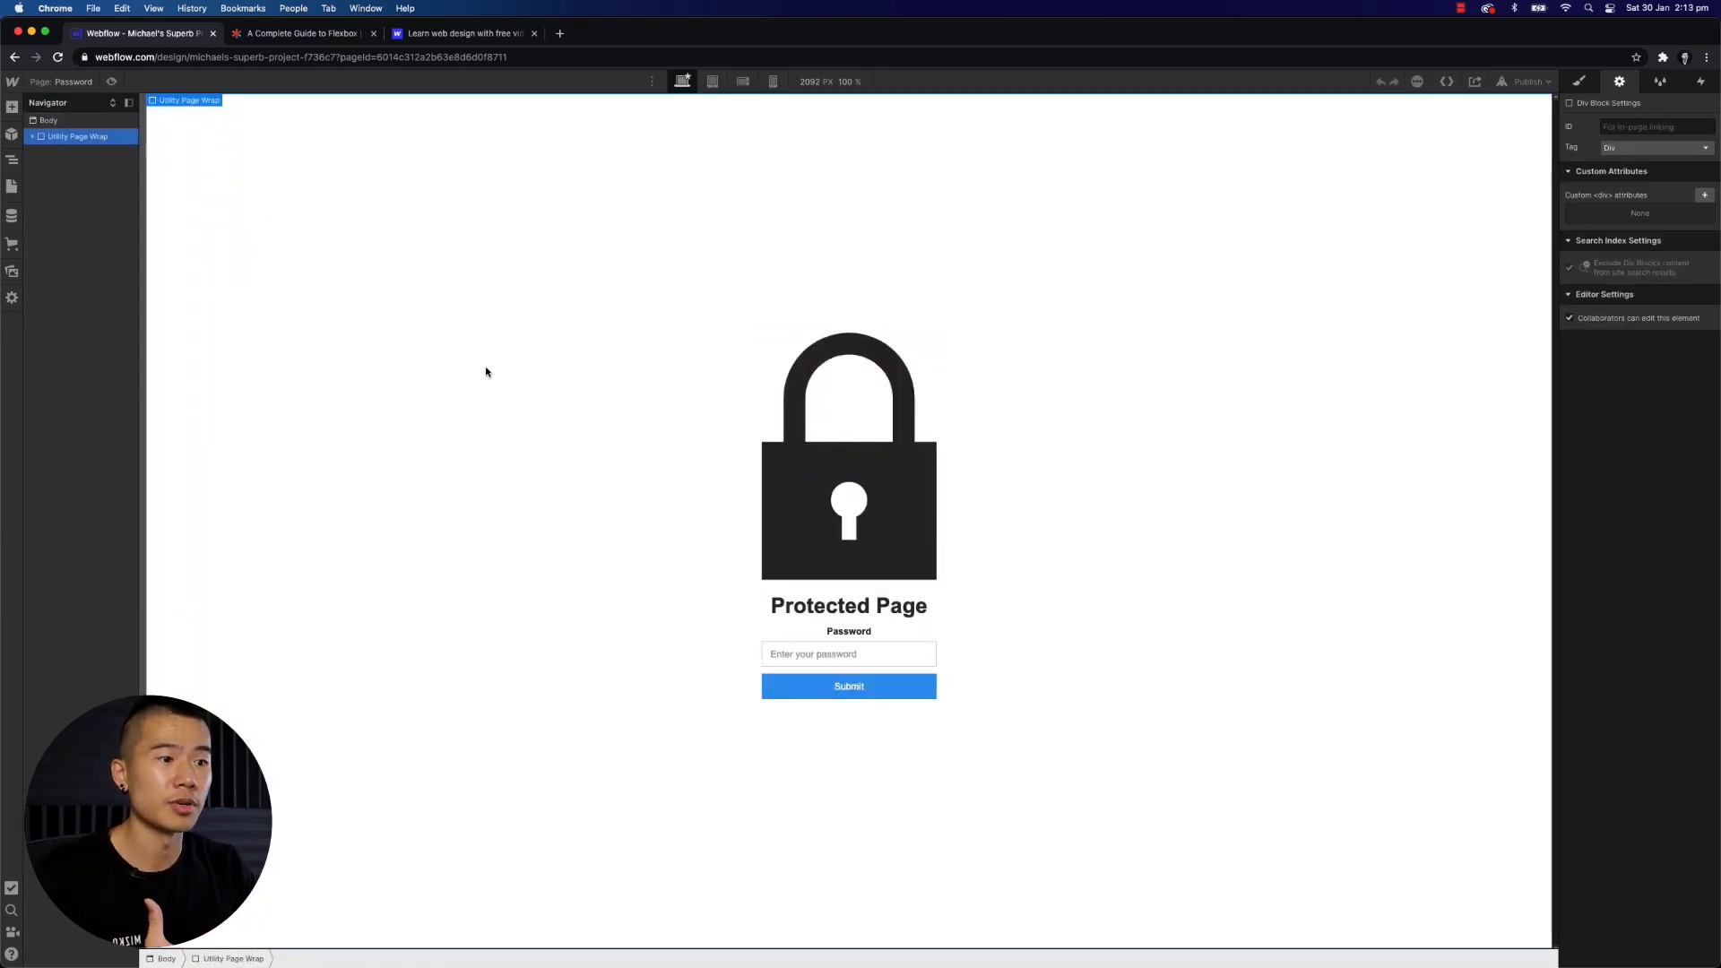
click(79, 84)
click(865, 466)
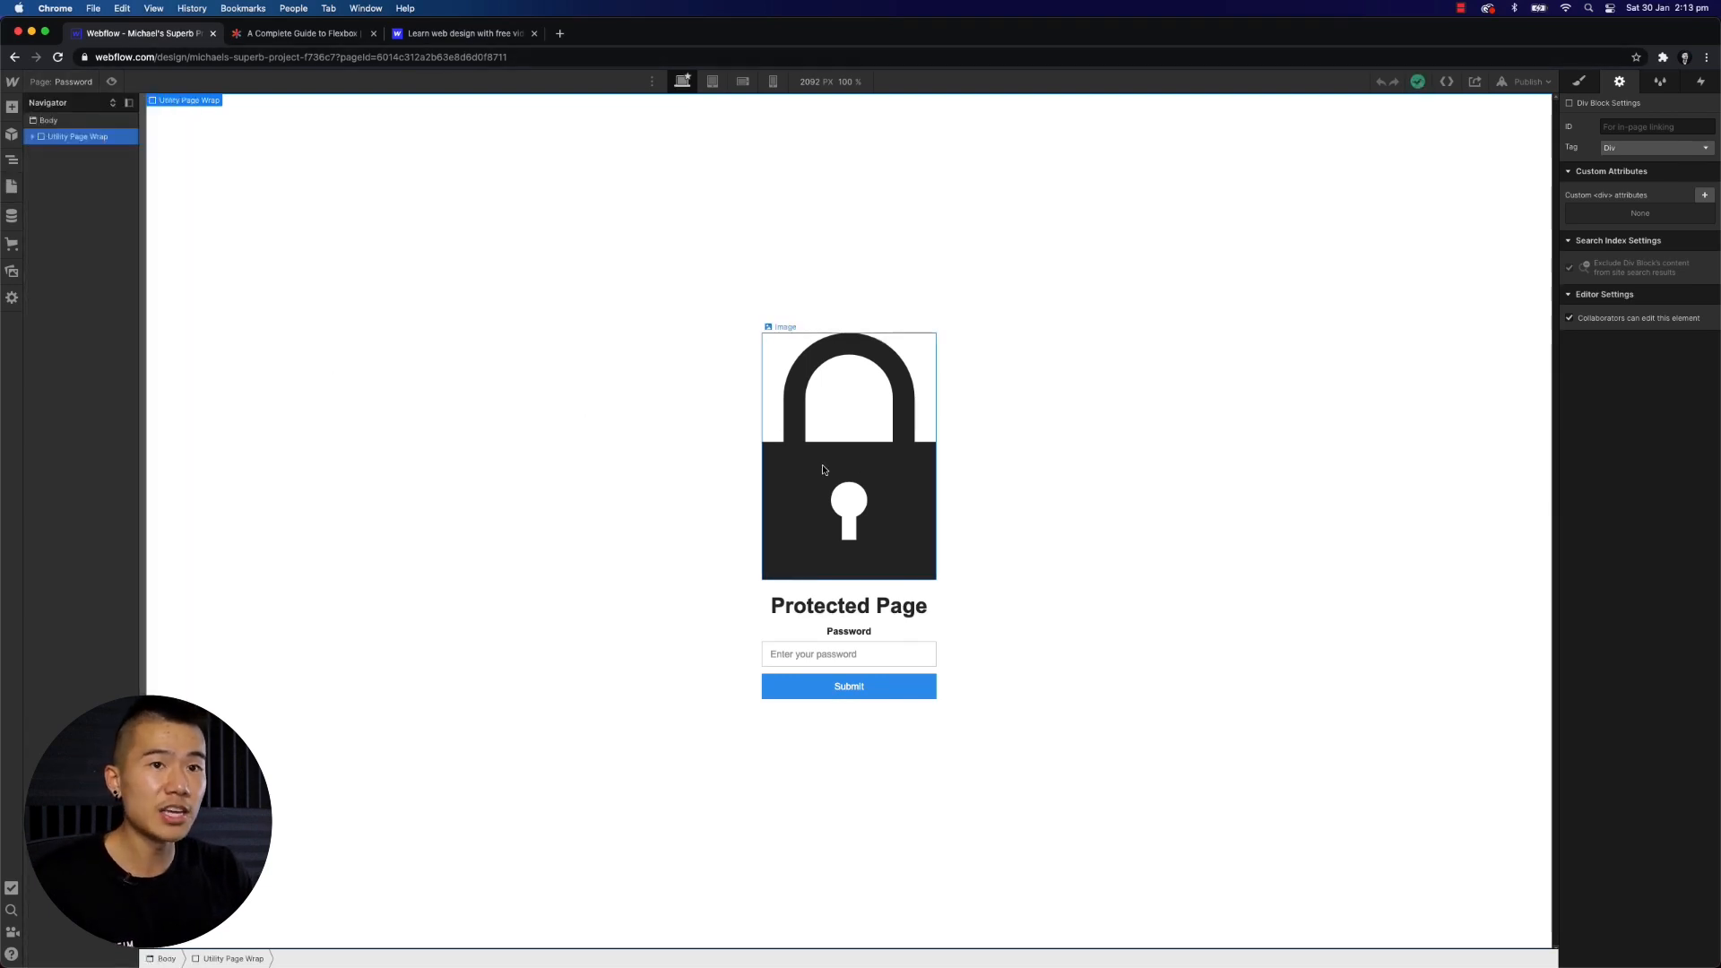
click(876, 489)
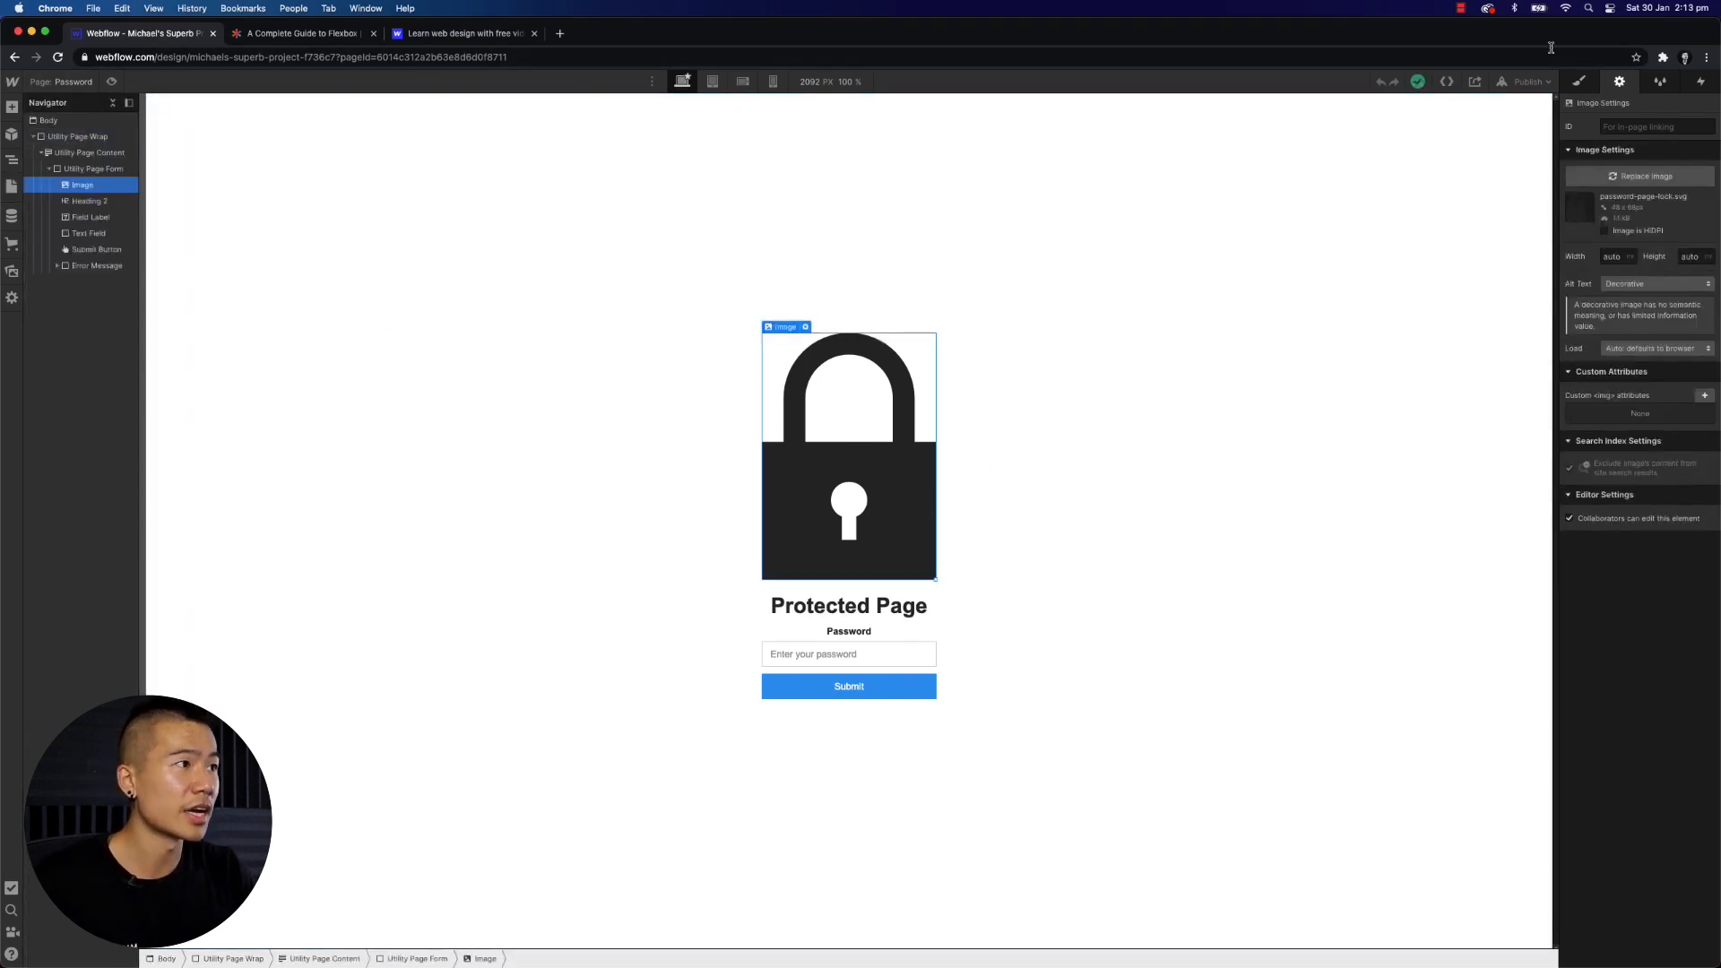
click(1580, 82)
click(1619, 434)
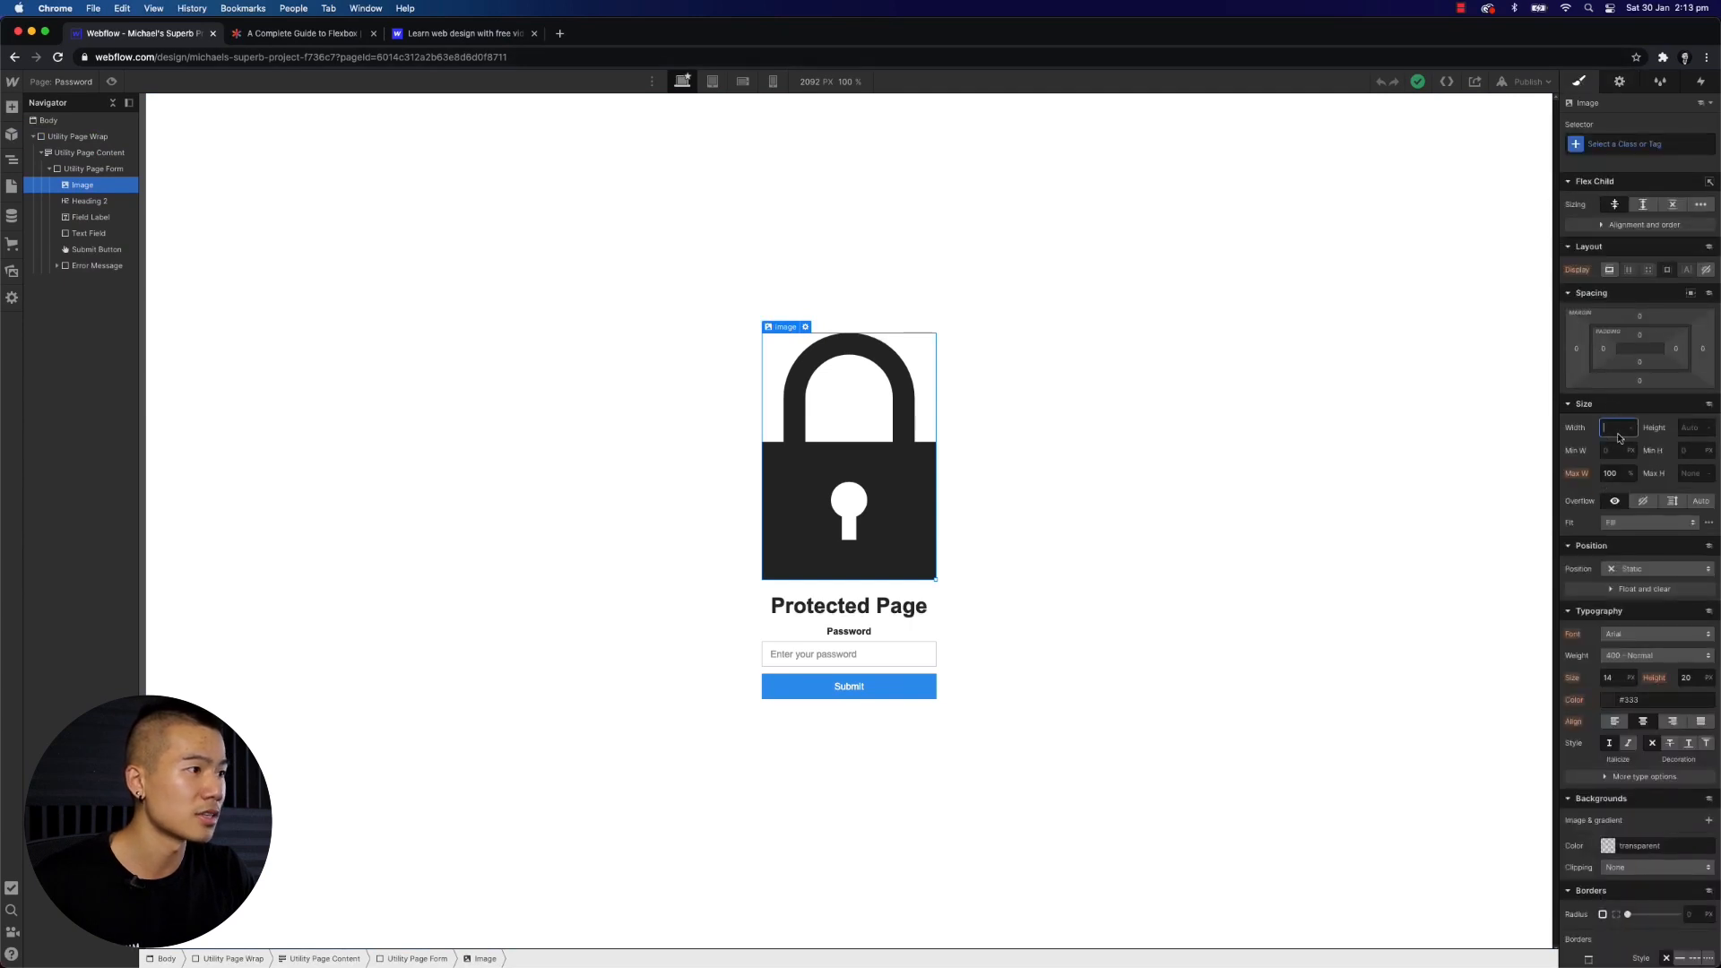
key(Return)
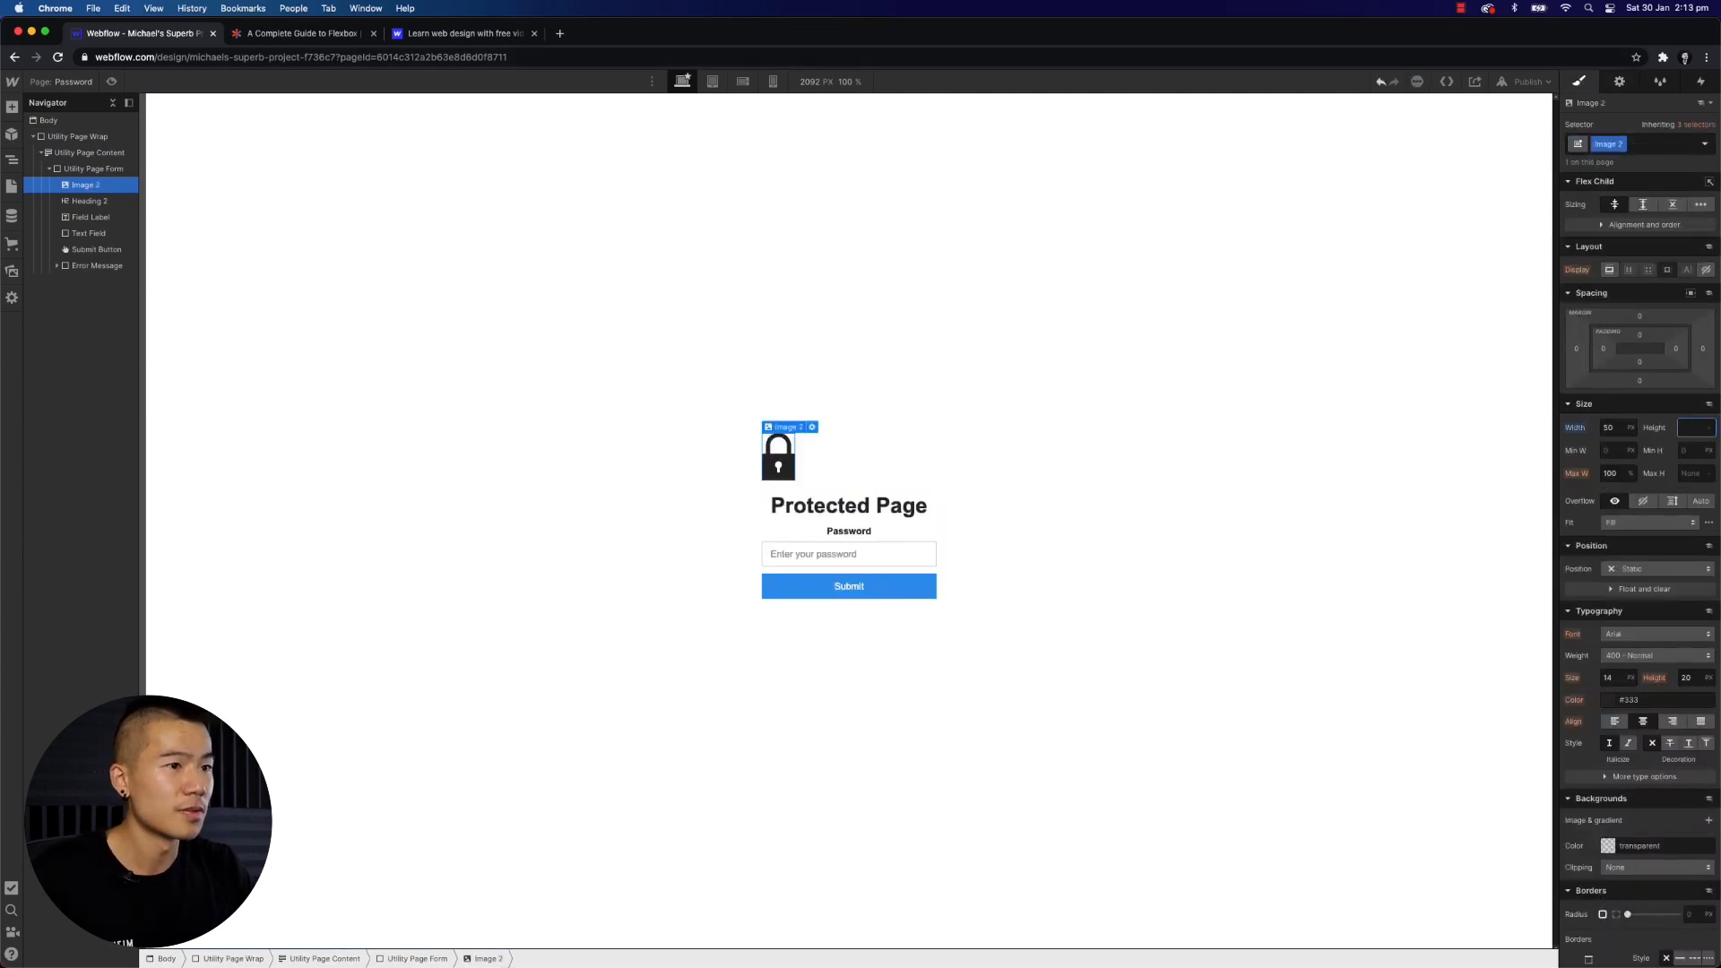
- Set the Password page body's background colour to black, #000000
click(1126, 233)
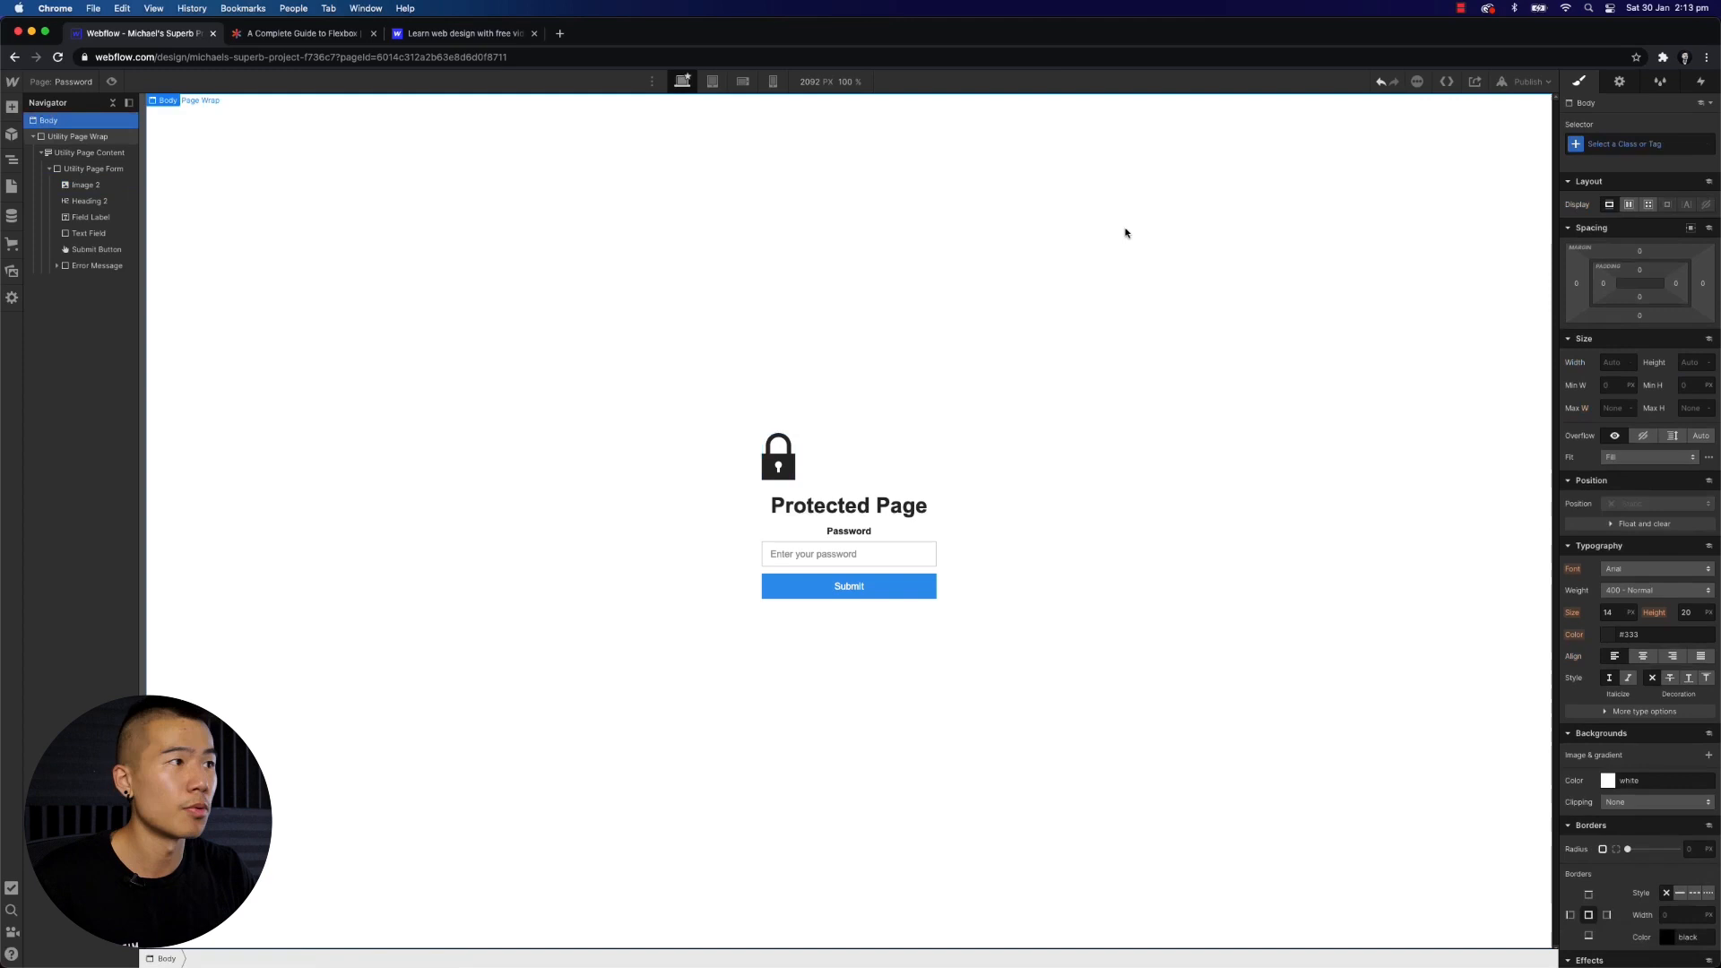
click(1608, 780)
click(1623, 593)
drag(1623, 594, 1570, 666)
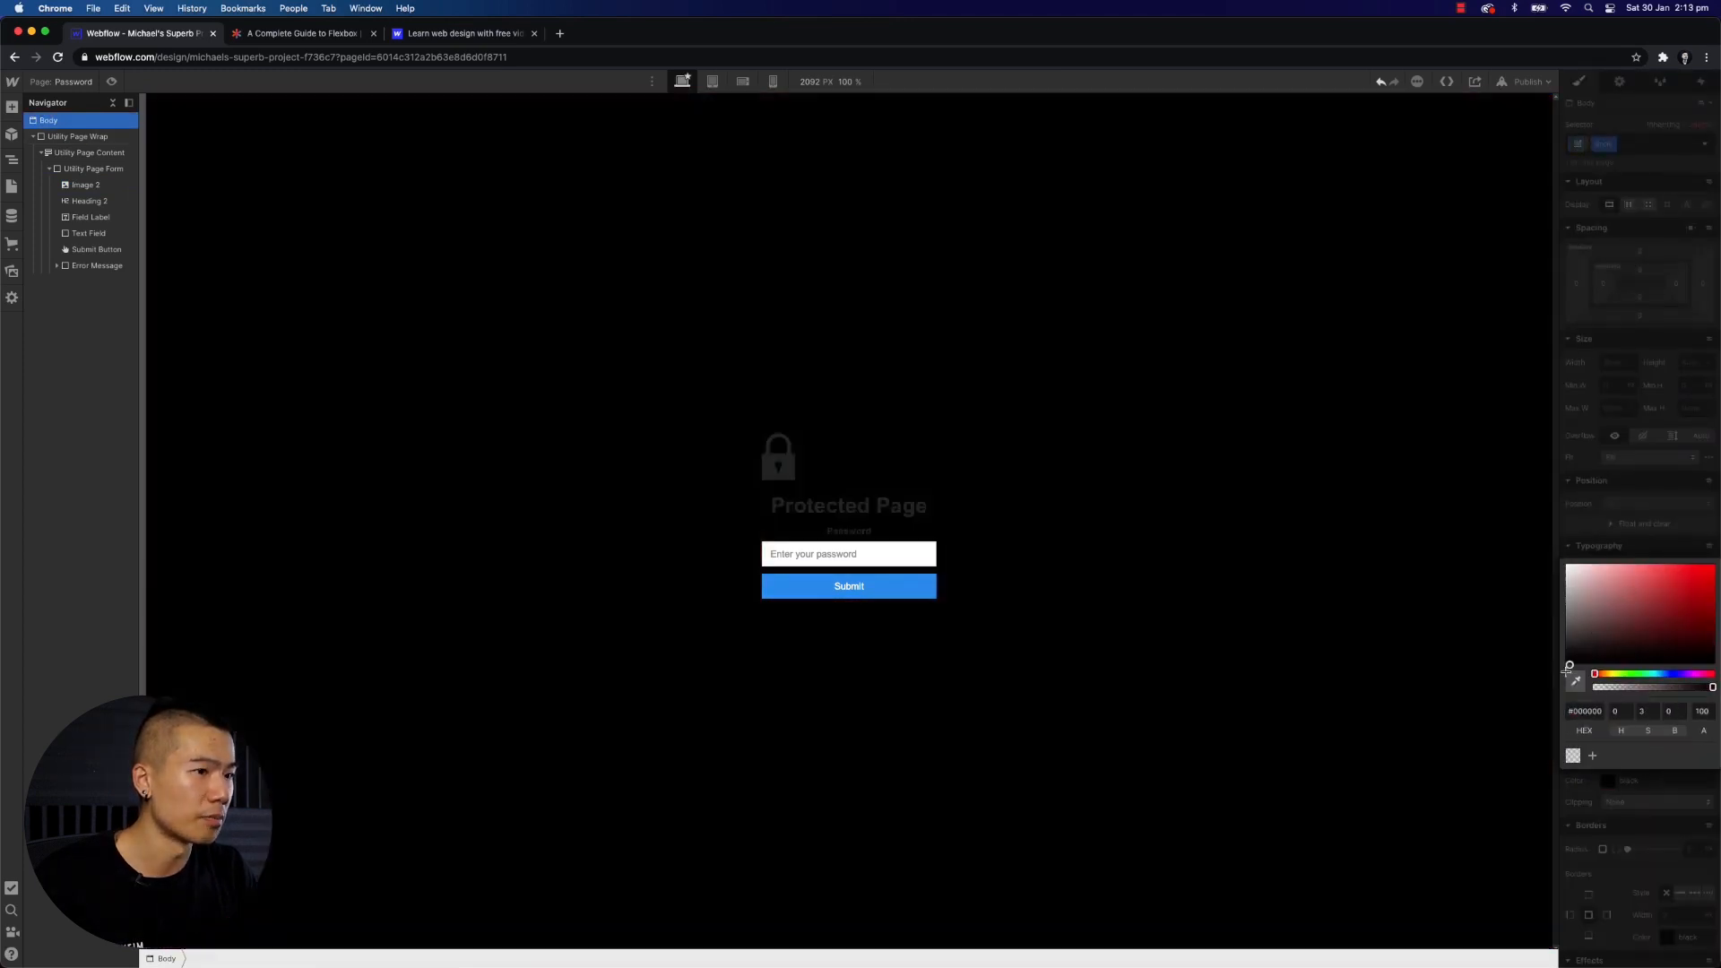
click(597, 337)
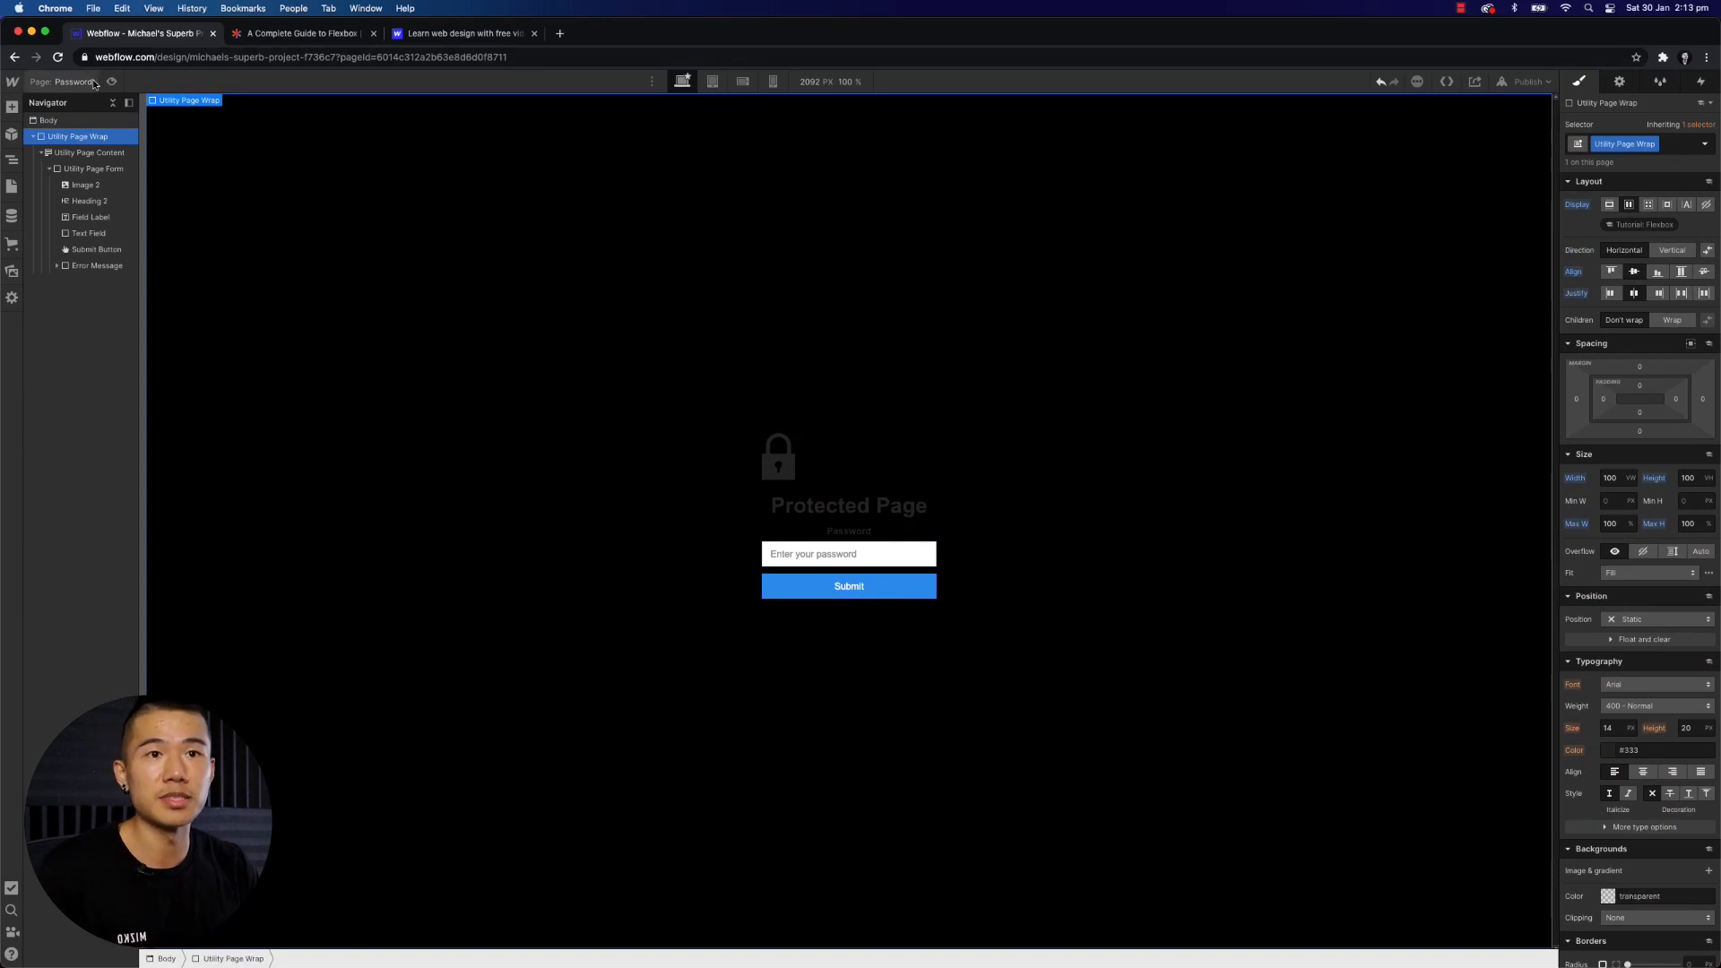
- Open the 404 page, then the Blogs Template page, previewing it with the Consequuntur Aut item
click(12, 185)
click(108, 291)
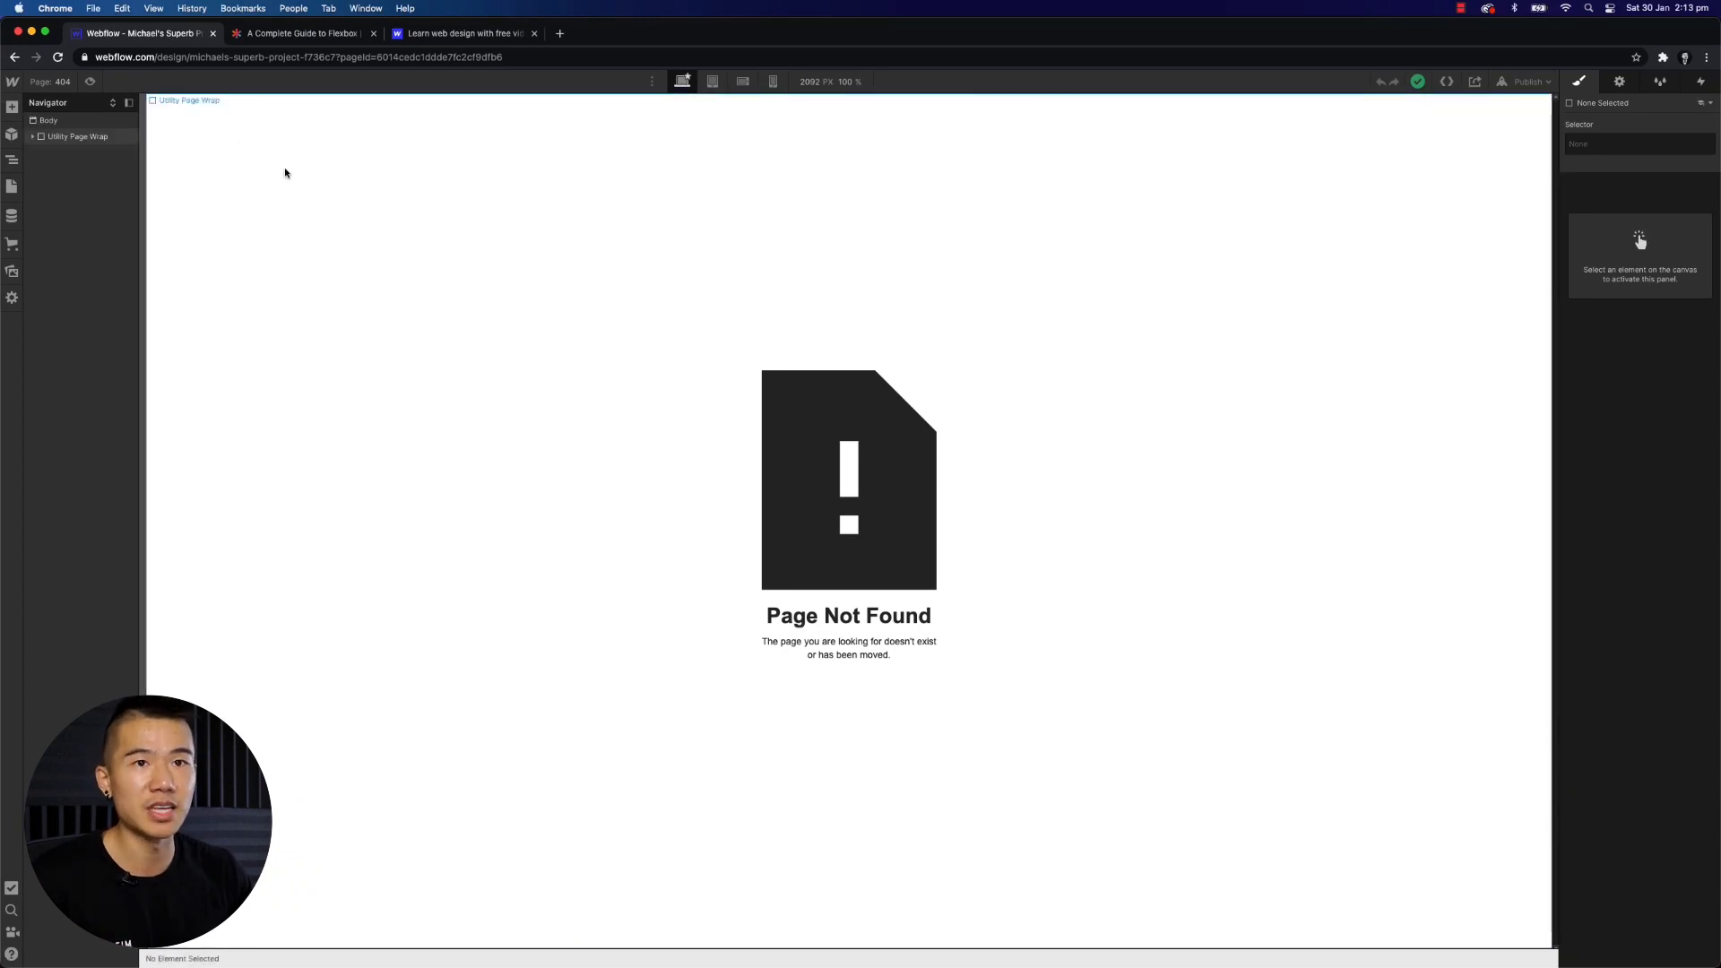
click(37, 79)
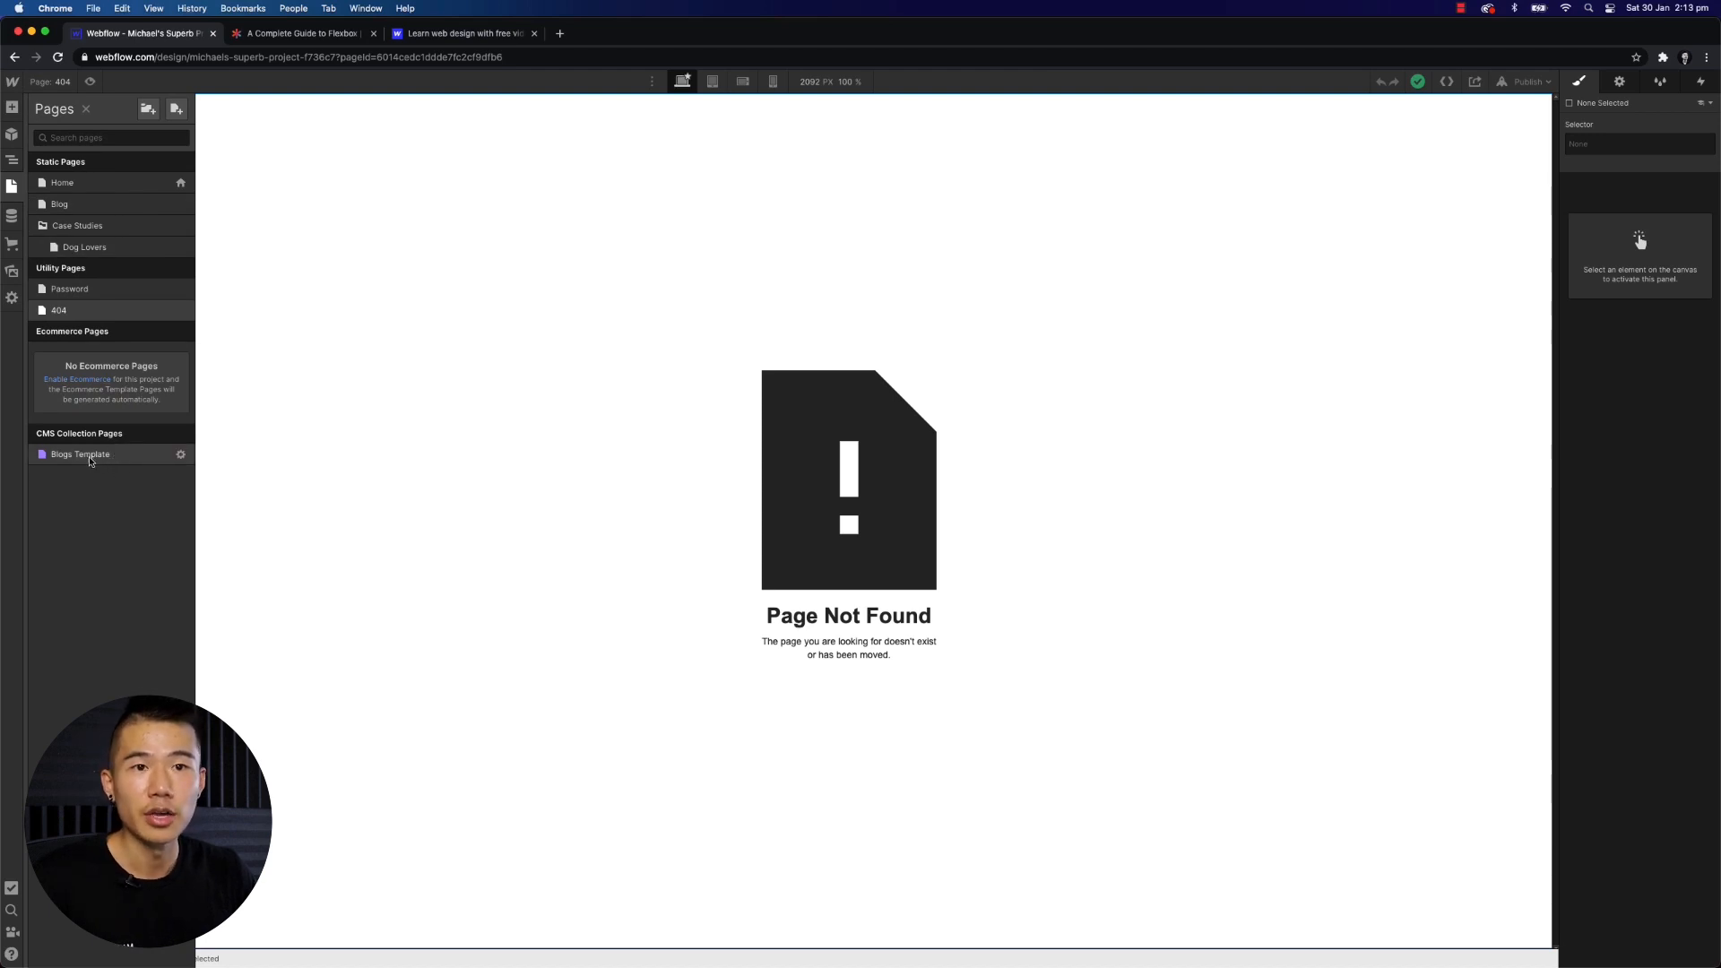
click(11, 217)
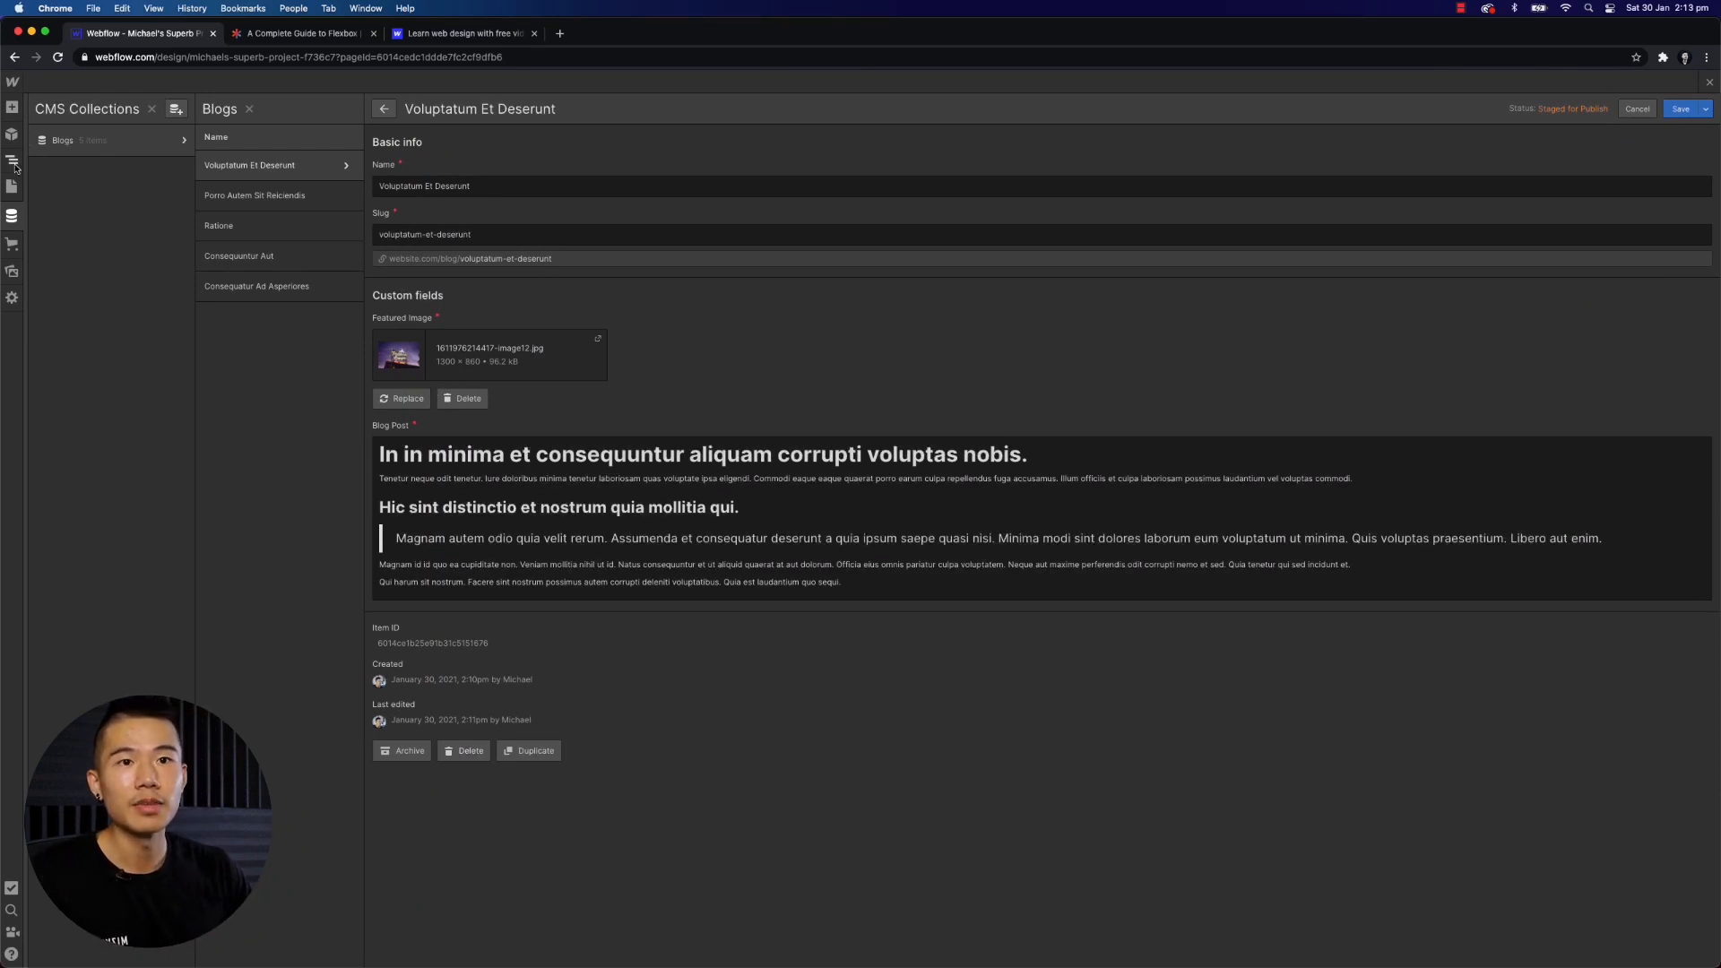
click(12, 187)
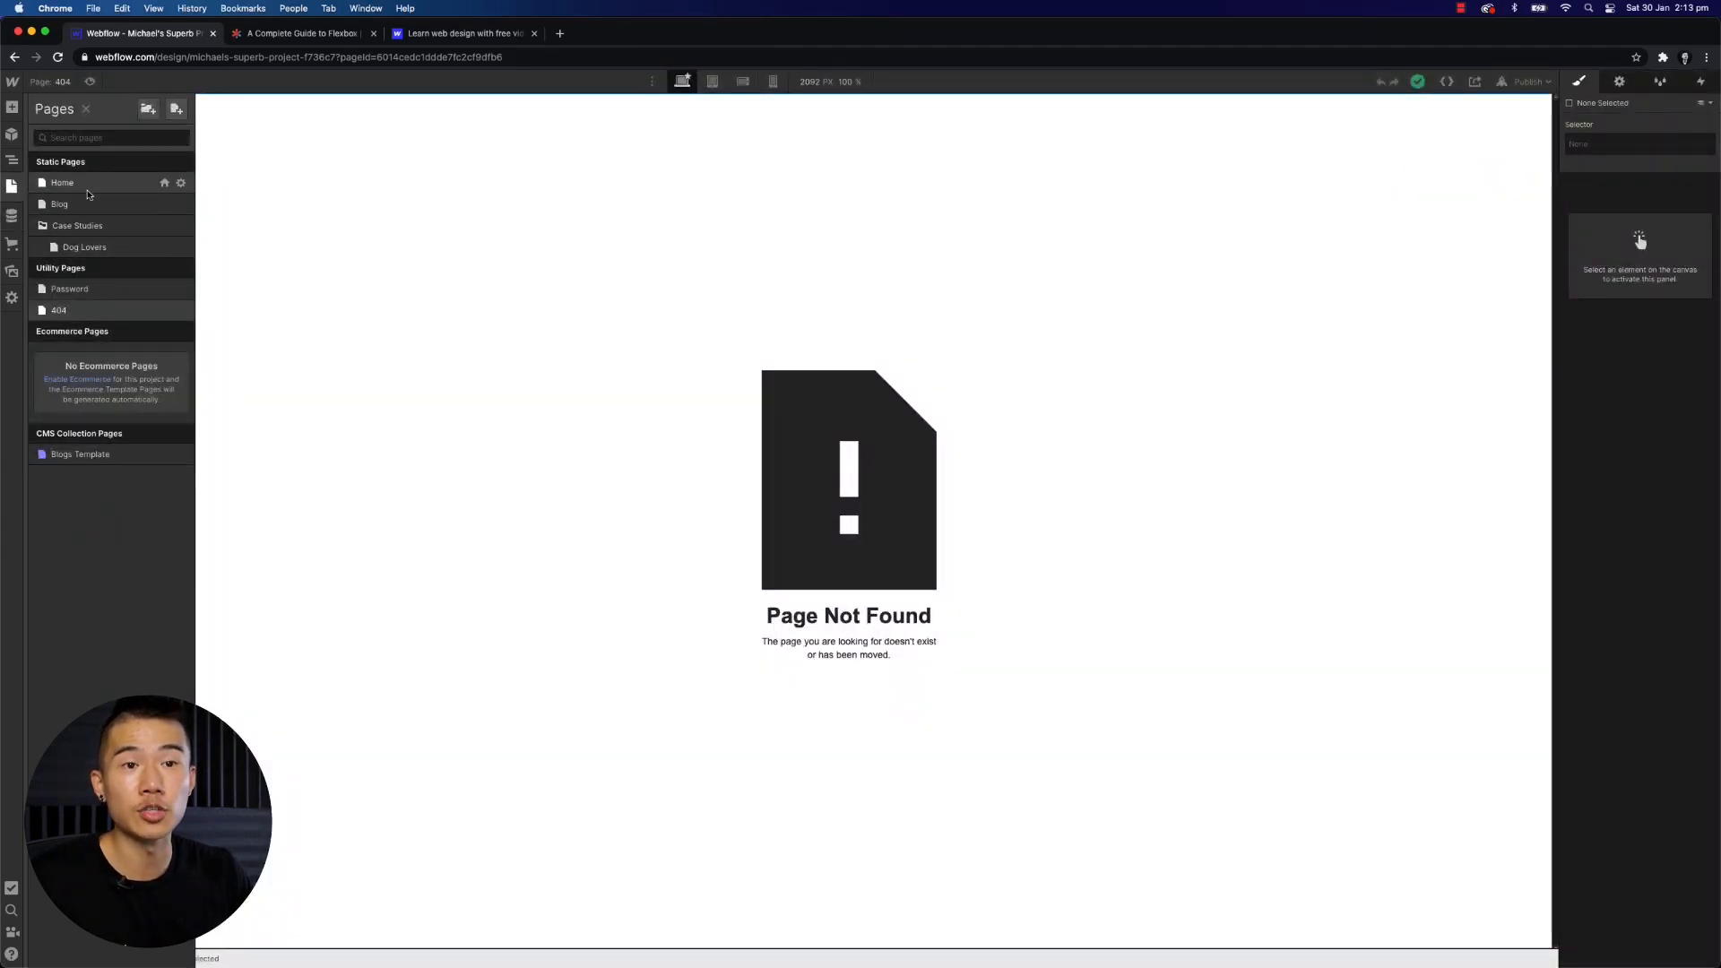
click(80, 454)
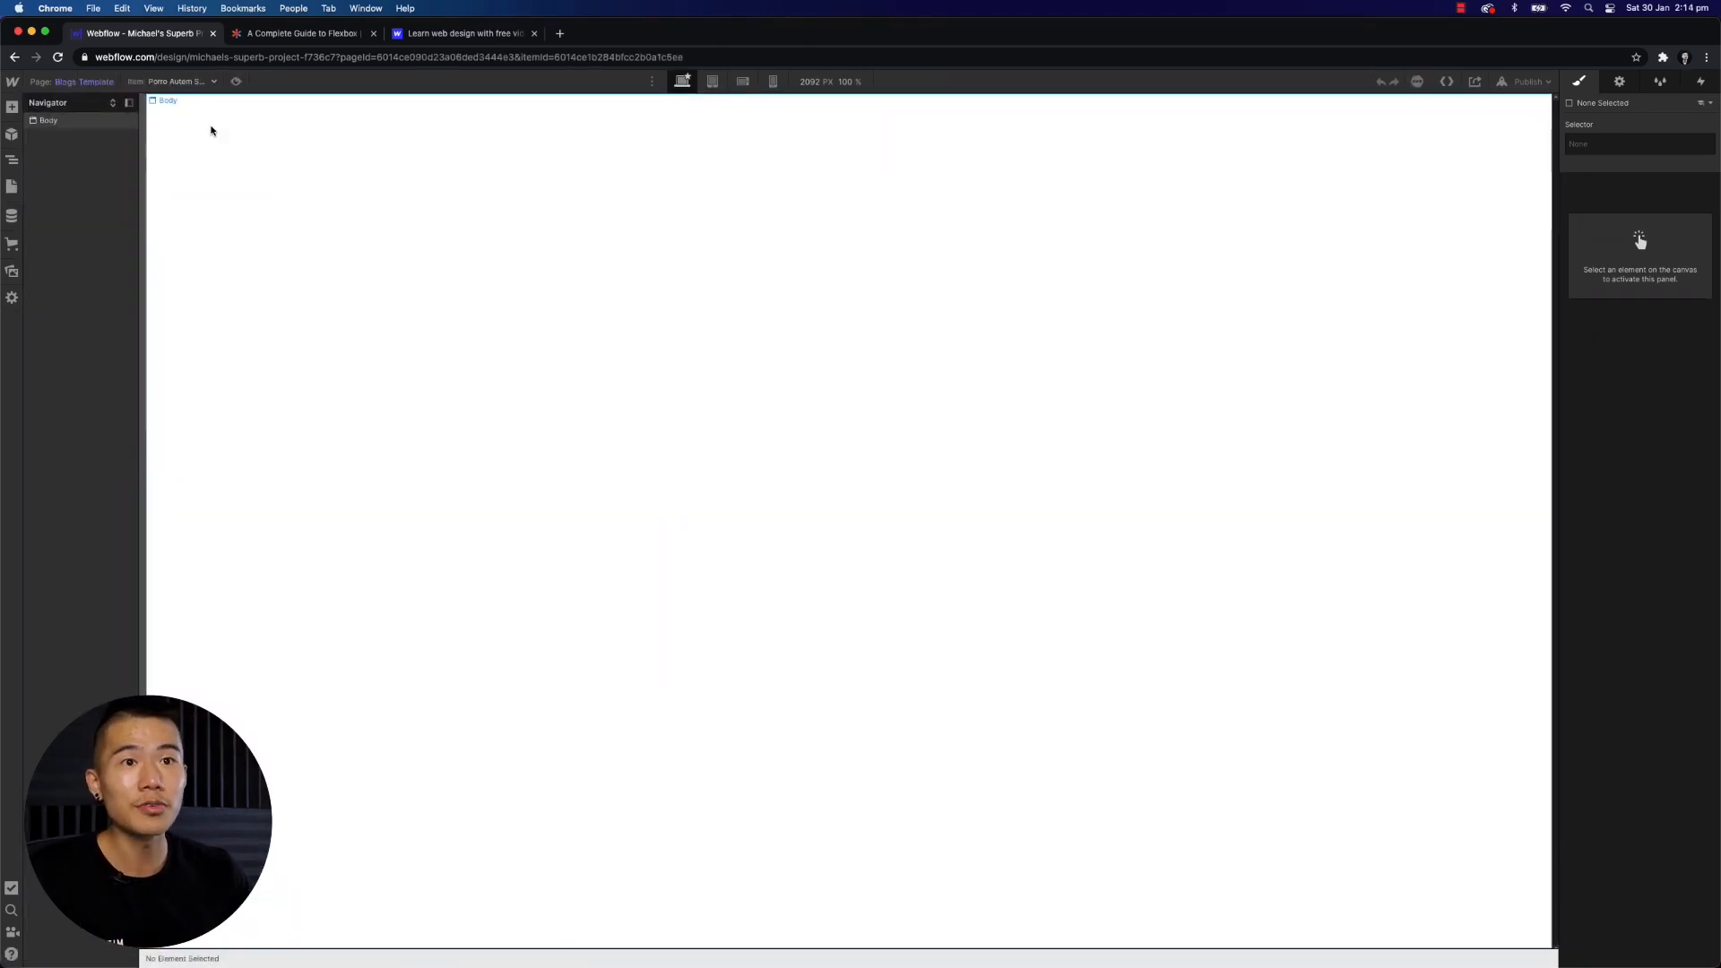
click(213, 82)
click(174, 126)
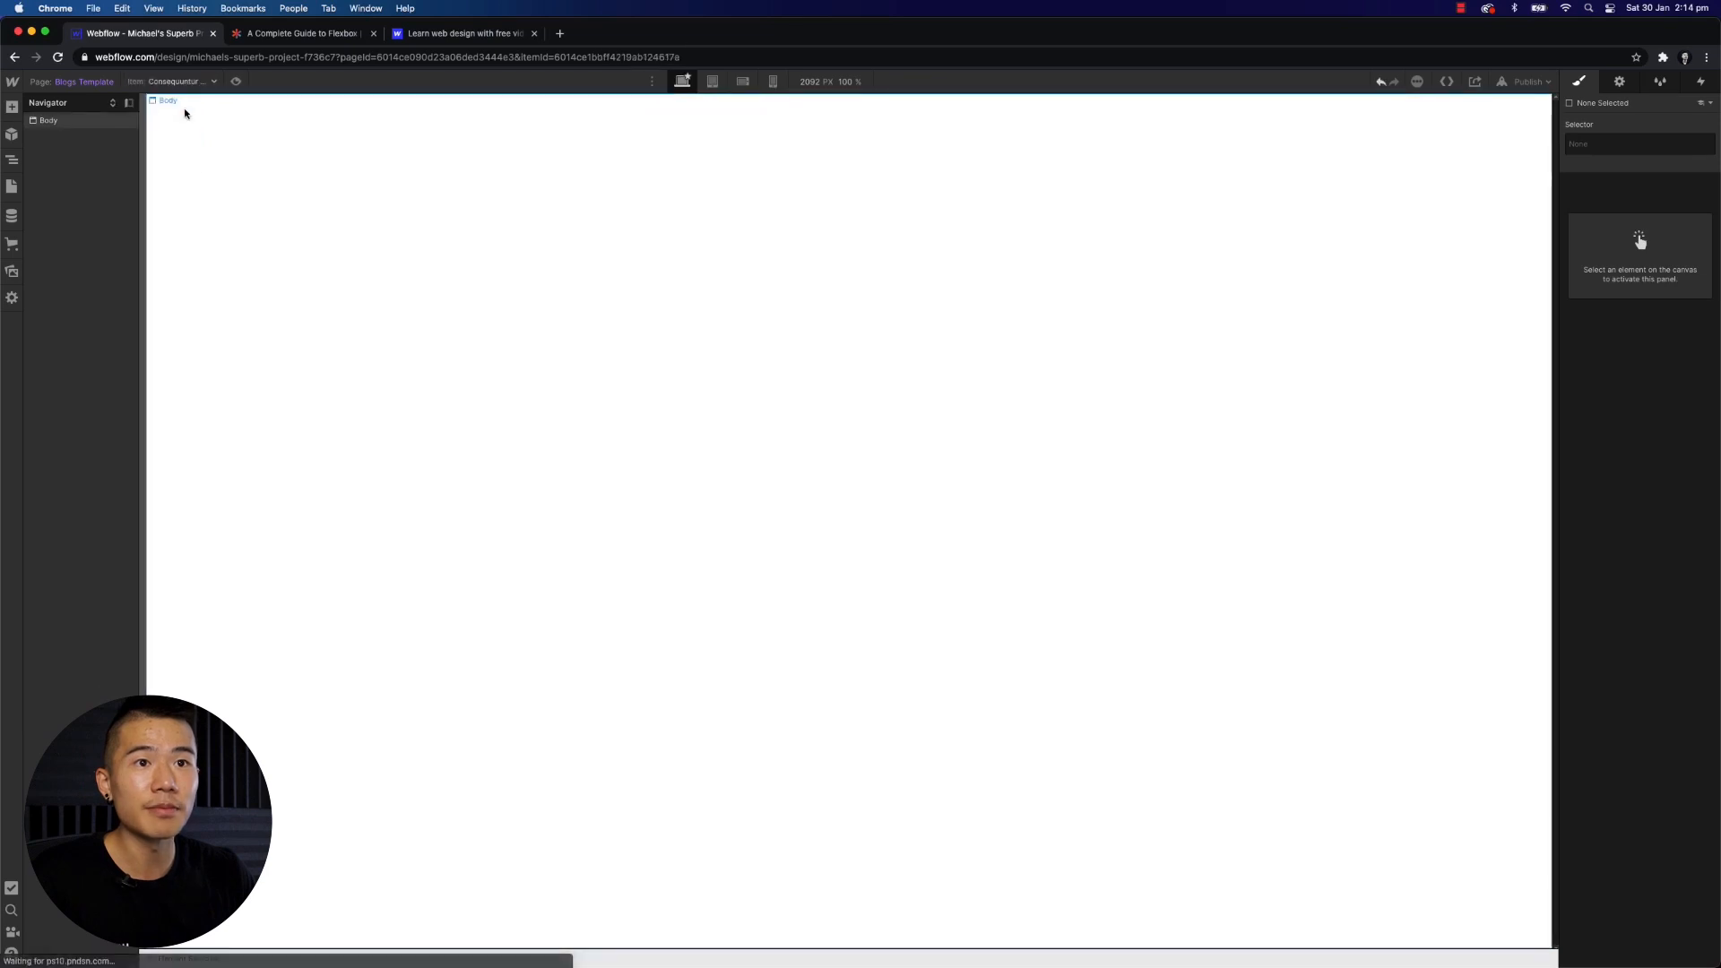
- Add a Section, a Div Block below it, and a Rich Text element inside the Div Block on the Blogs Template
click(12, 107)
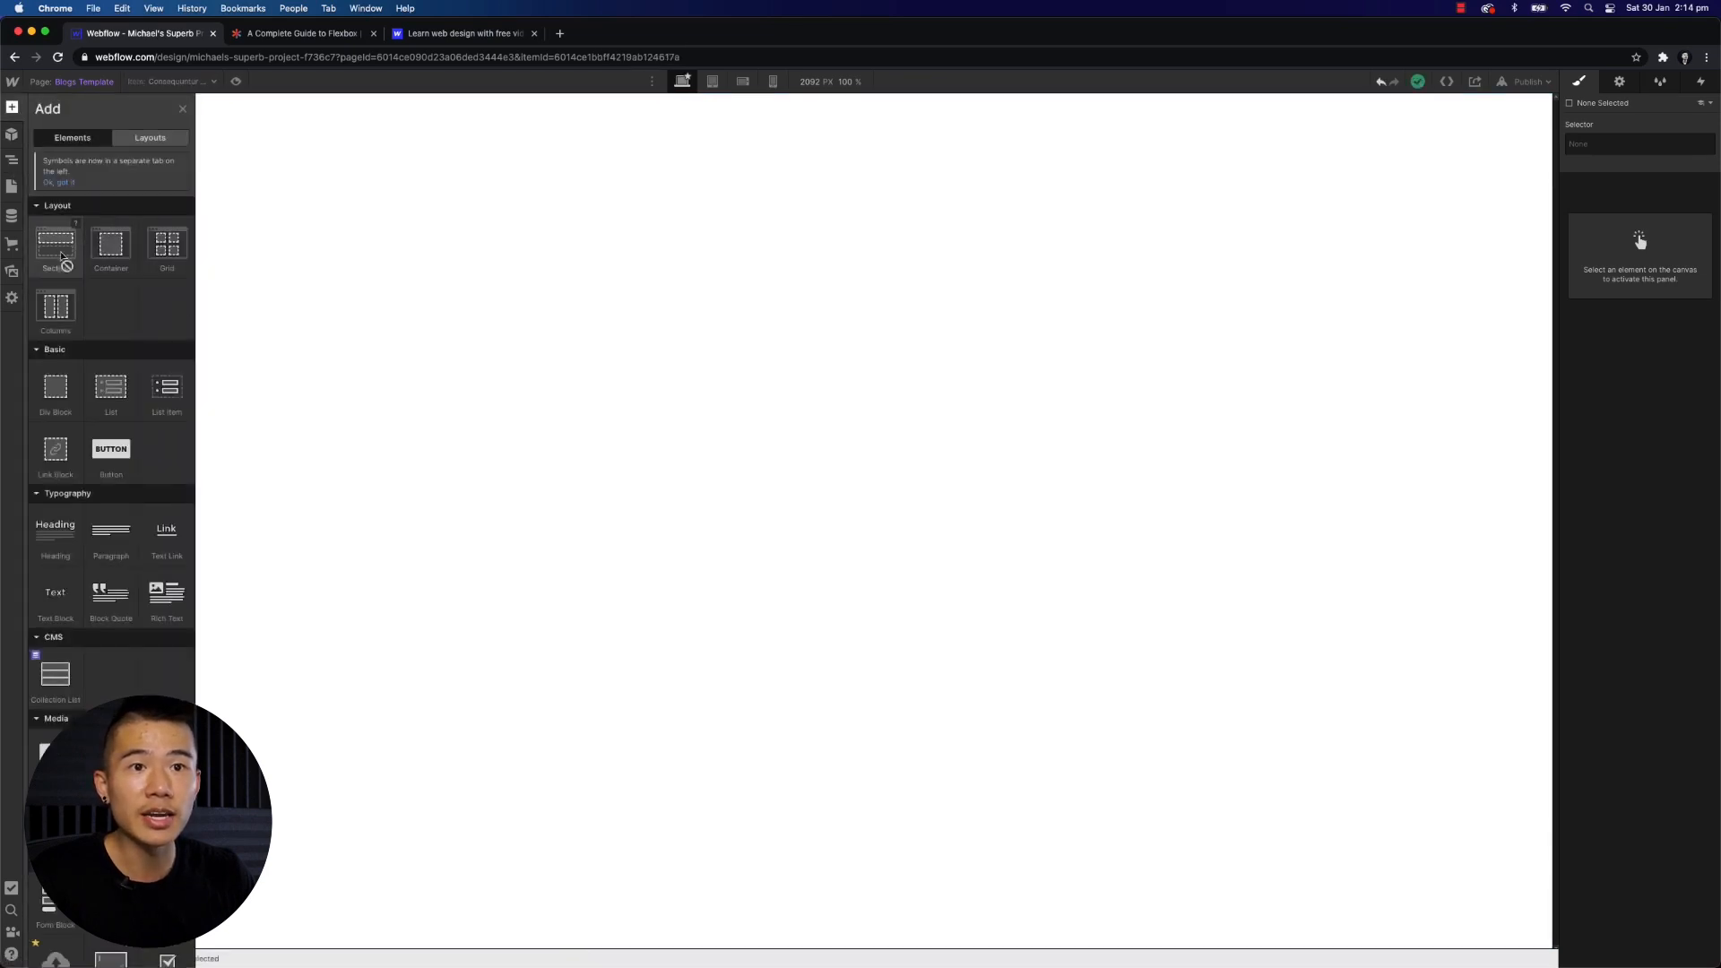
drag(63, 260, 340, 233)
click(14, 163)
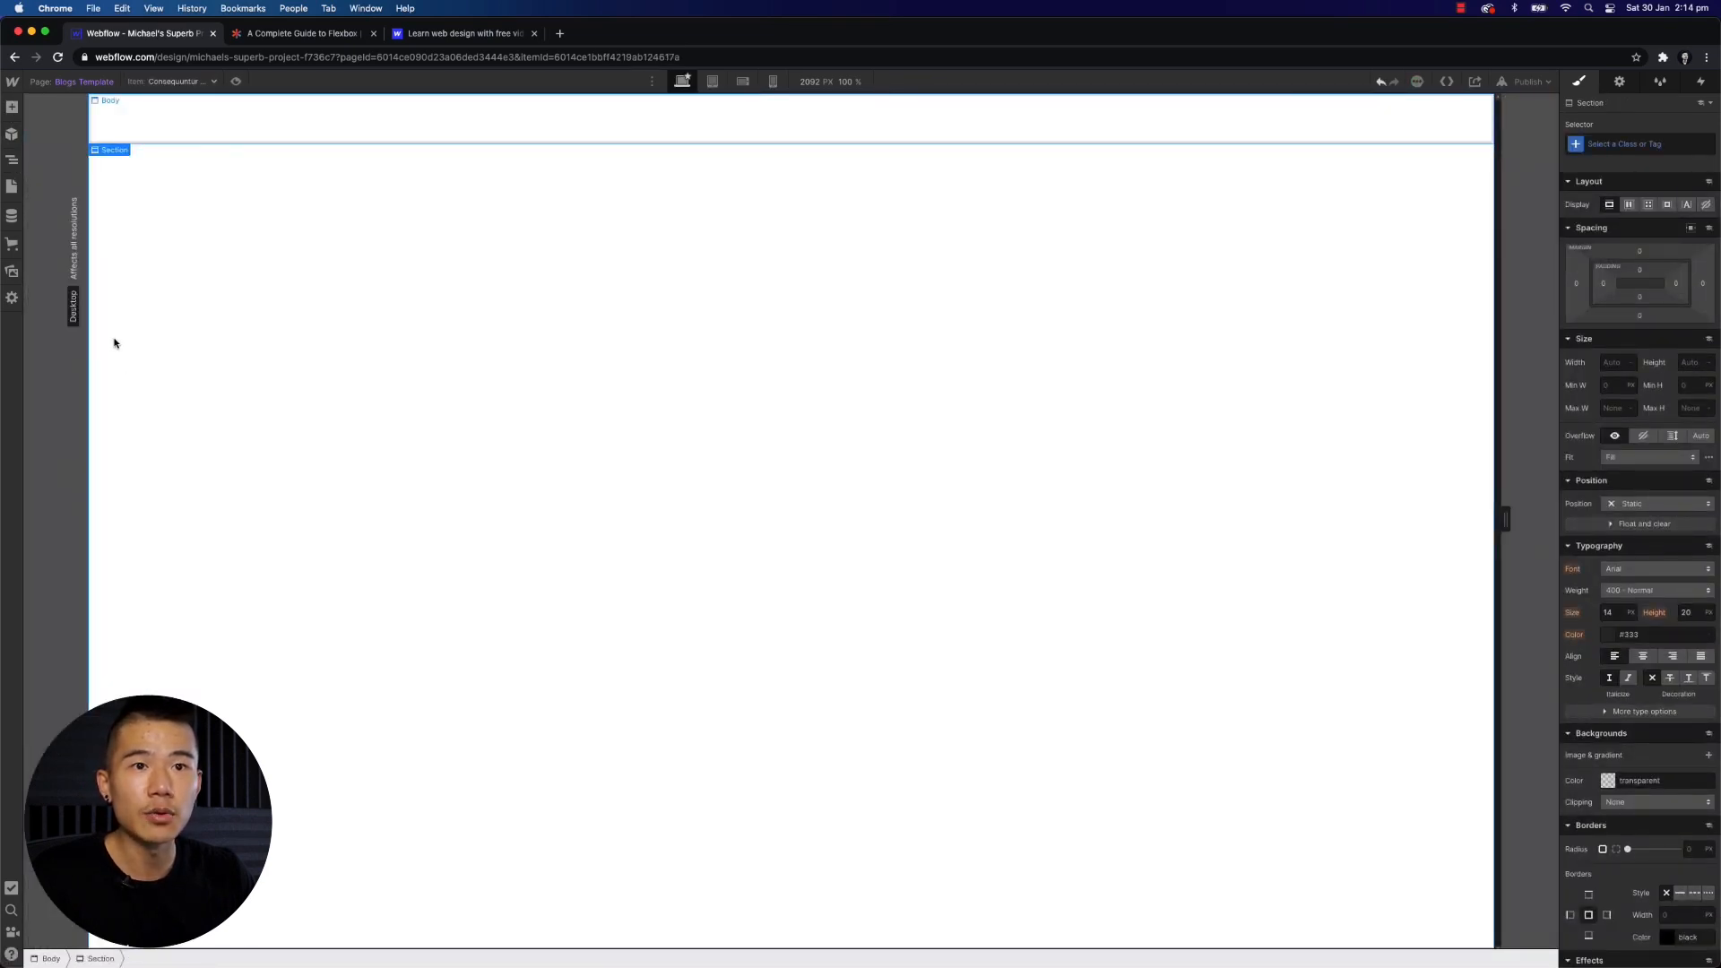
key(a)
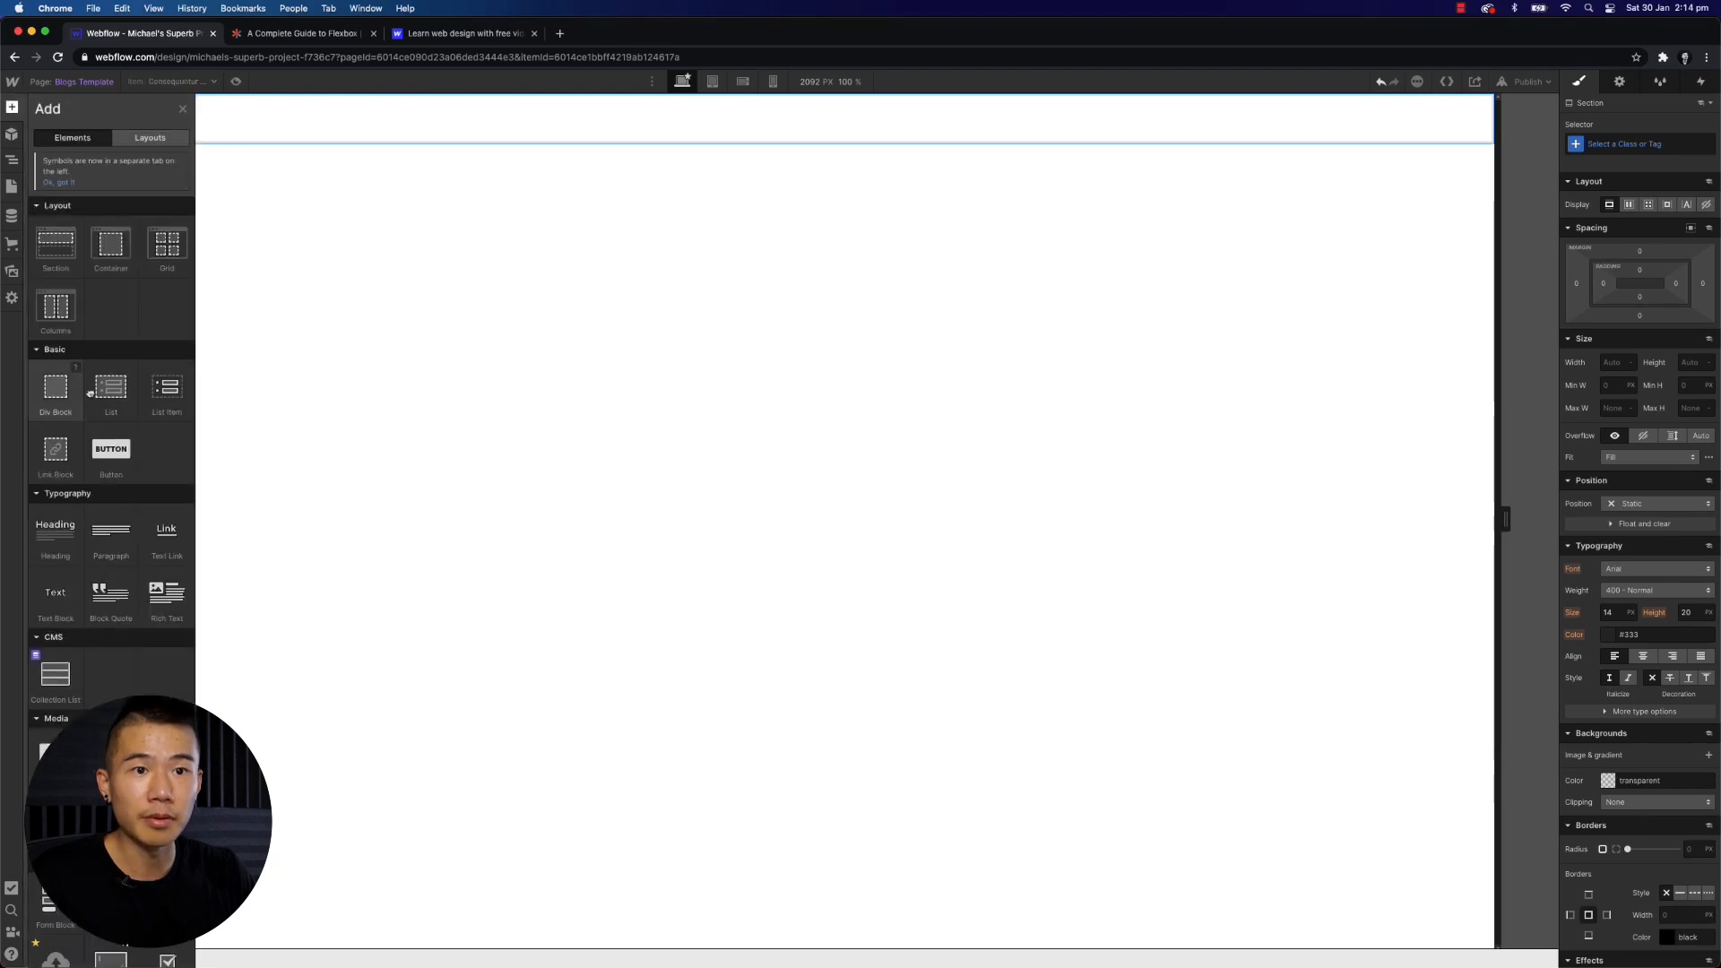
drag(55, 386, 538, 170)
click(11, 106)
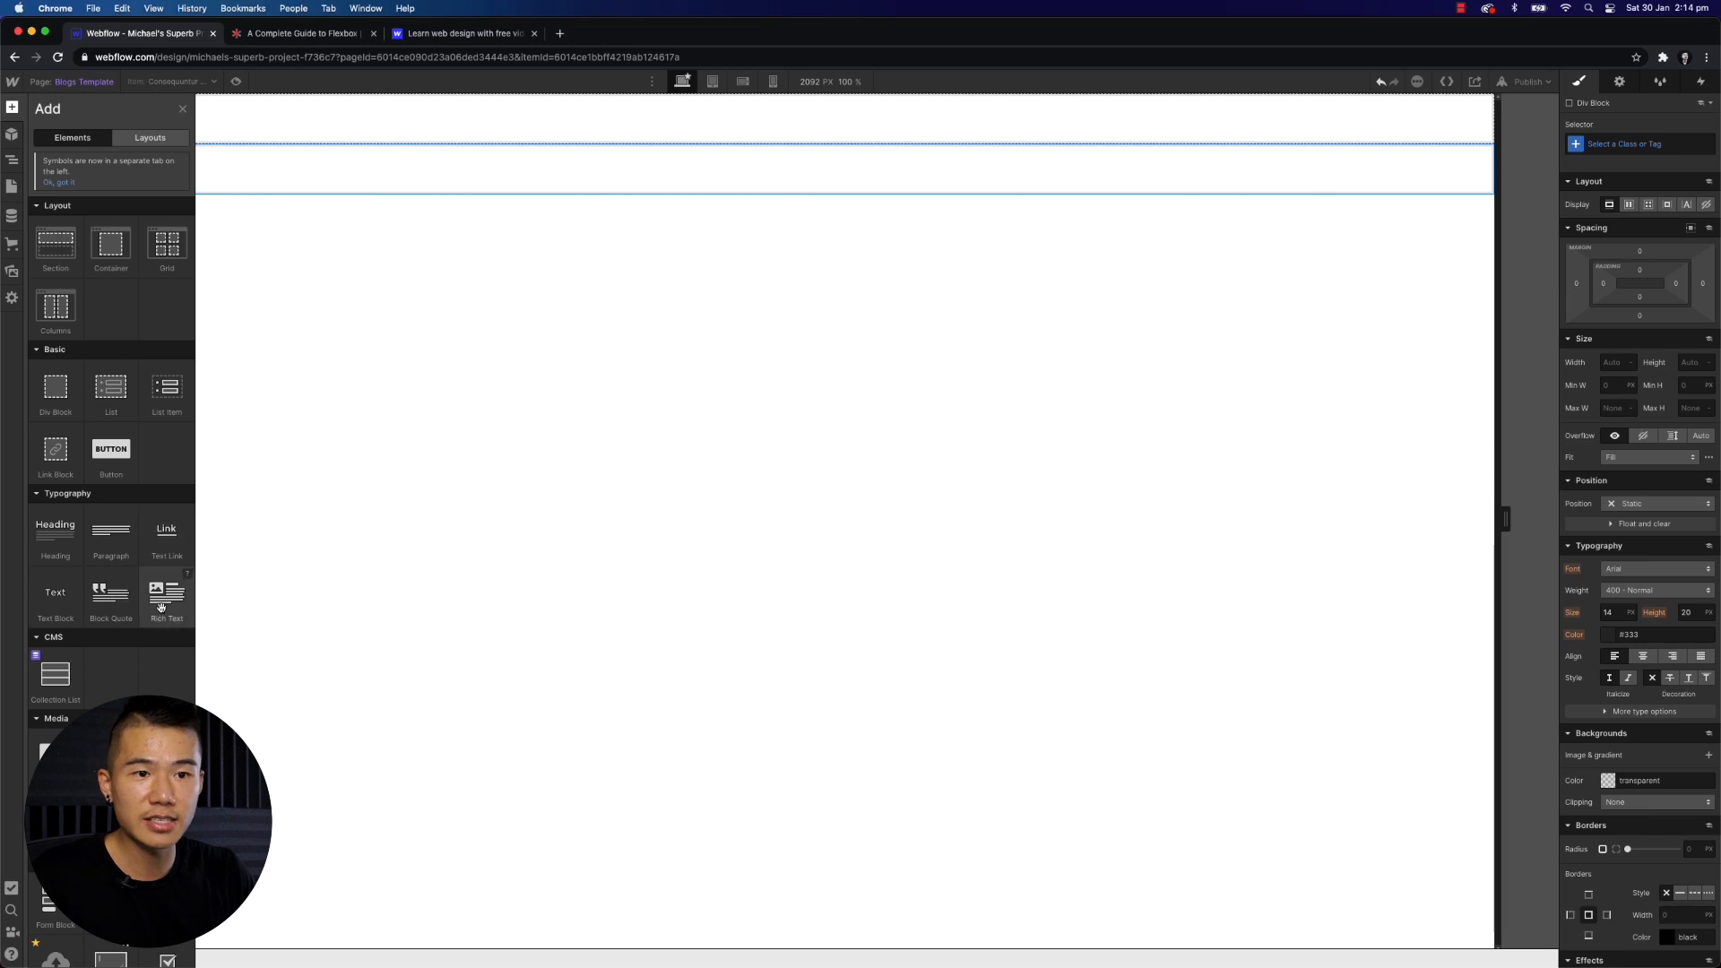
drag(169, 599, 199, 216)
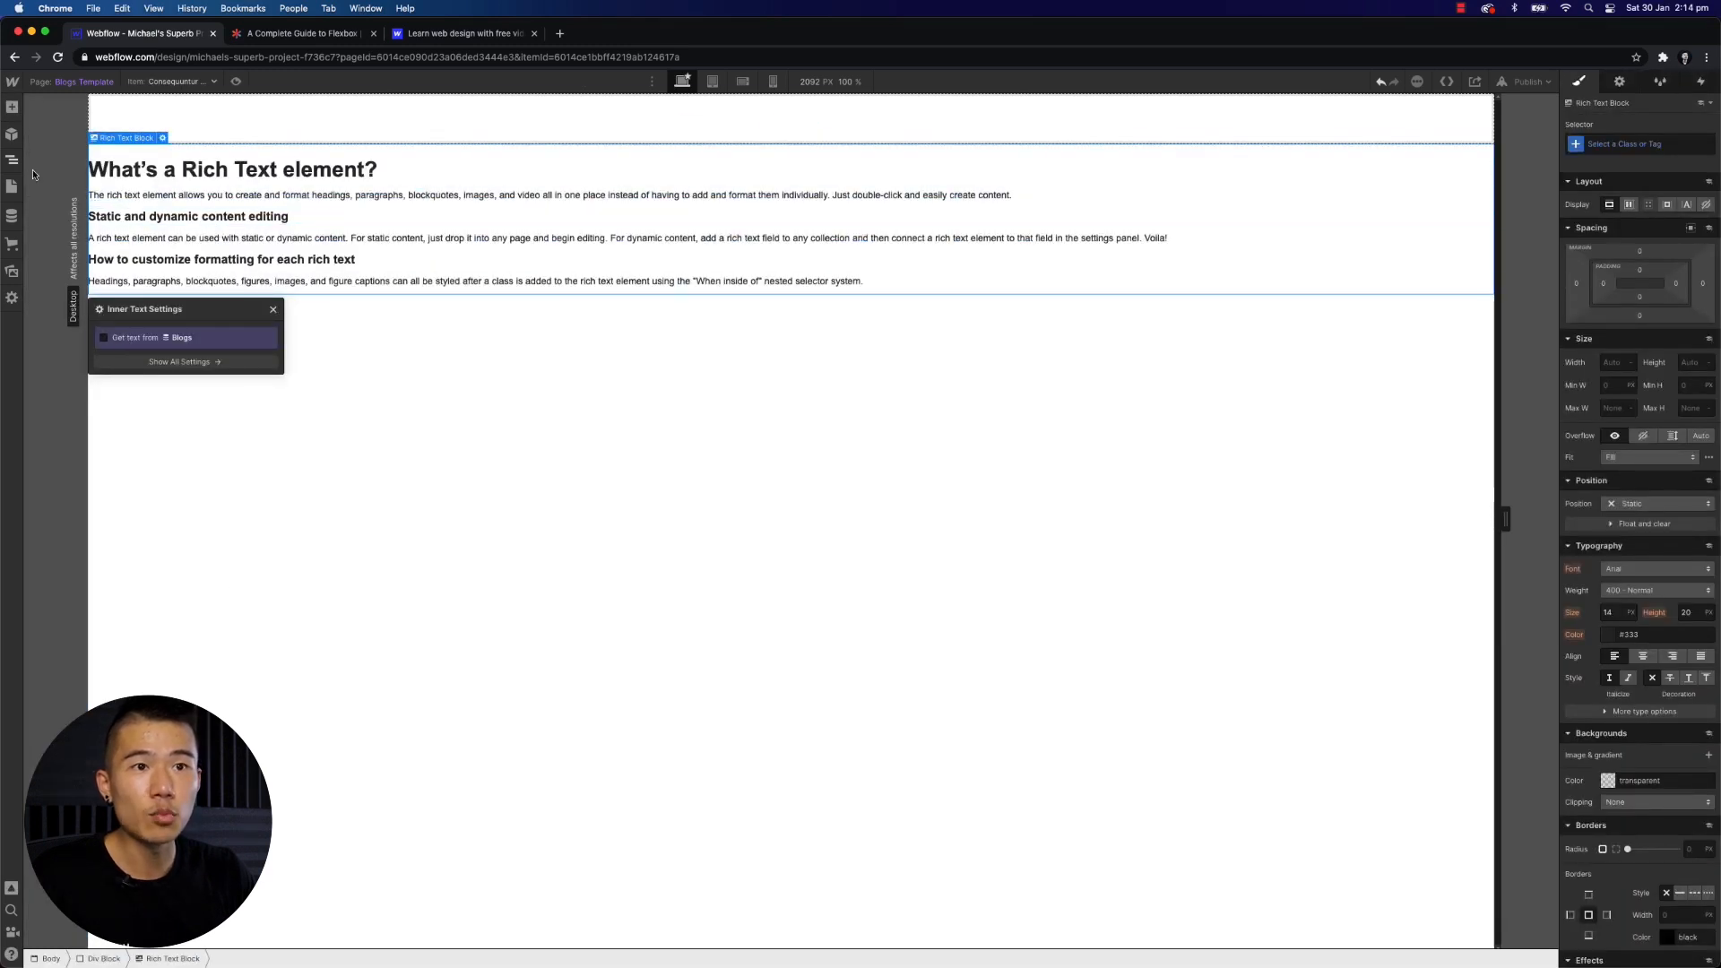
- Bind the Rich Text element's content to the Blog Post field of the Blogs collection
click(135, 340)
click(185, 355)
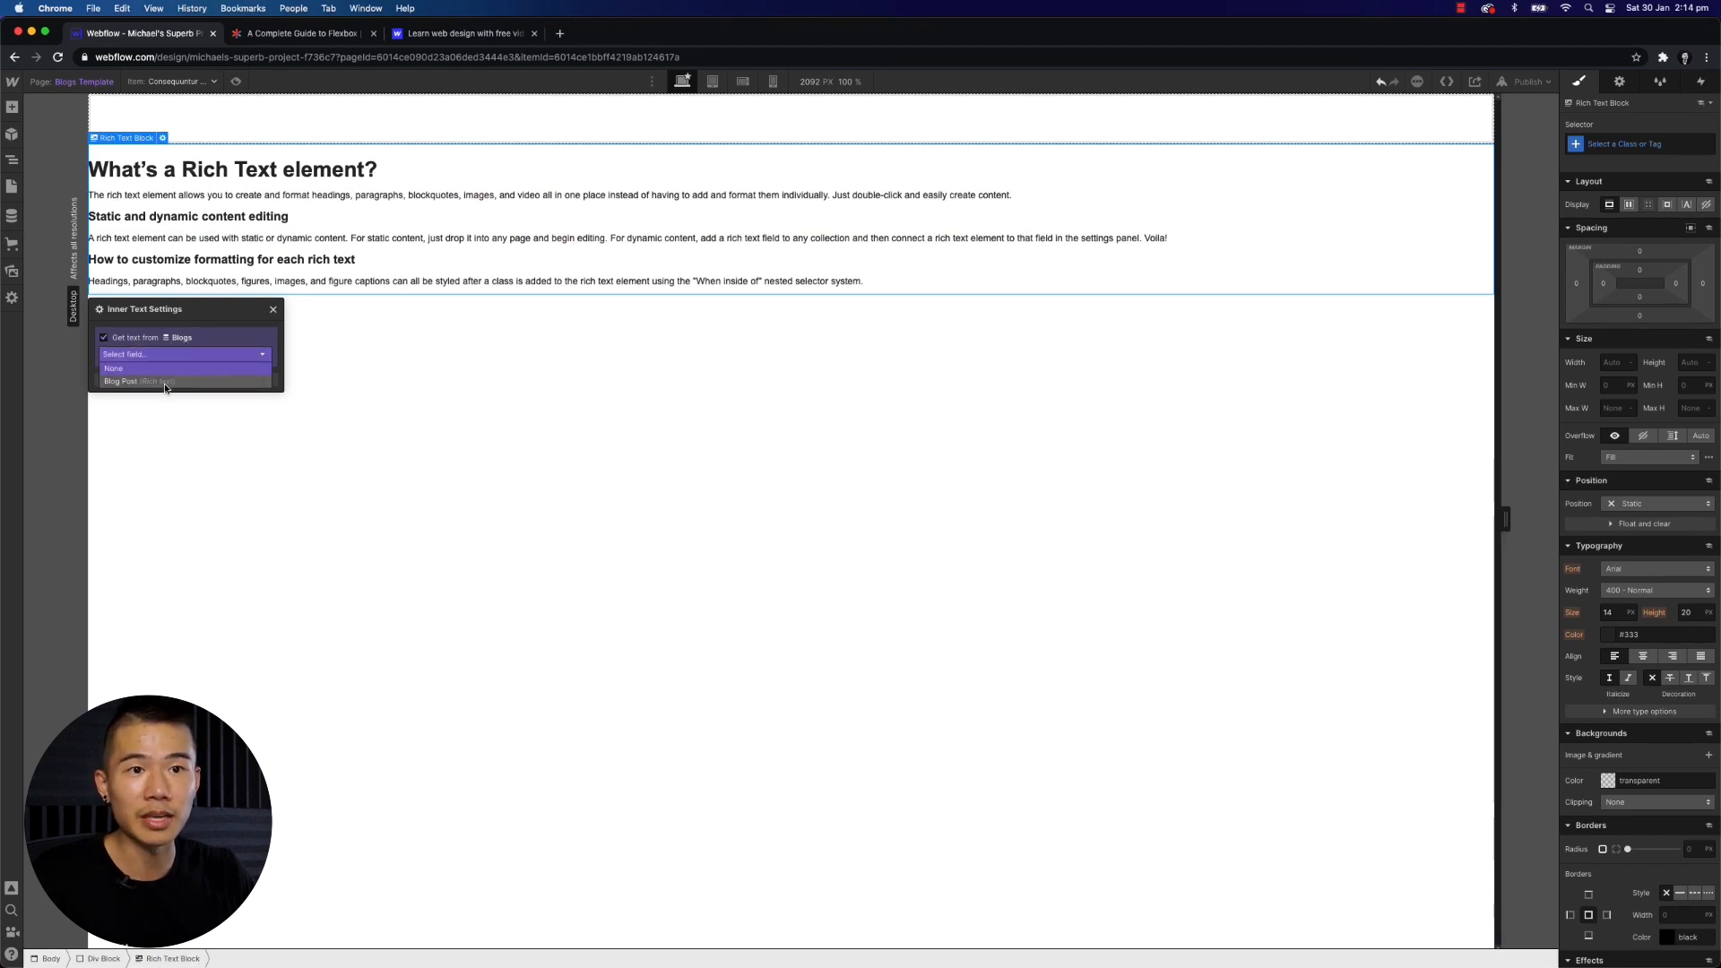
click(164, 384)
click(273, 309)
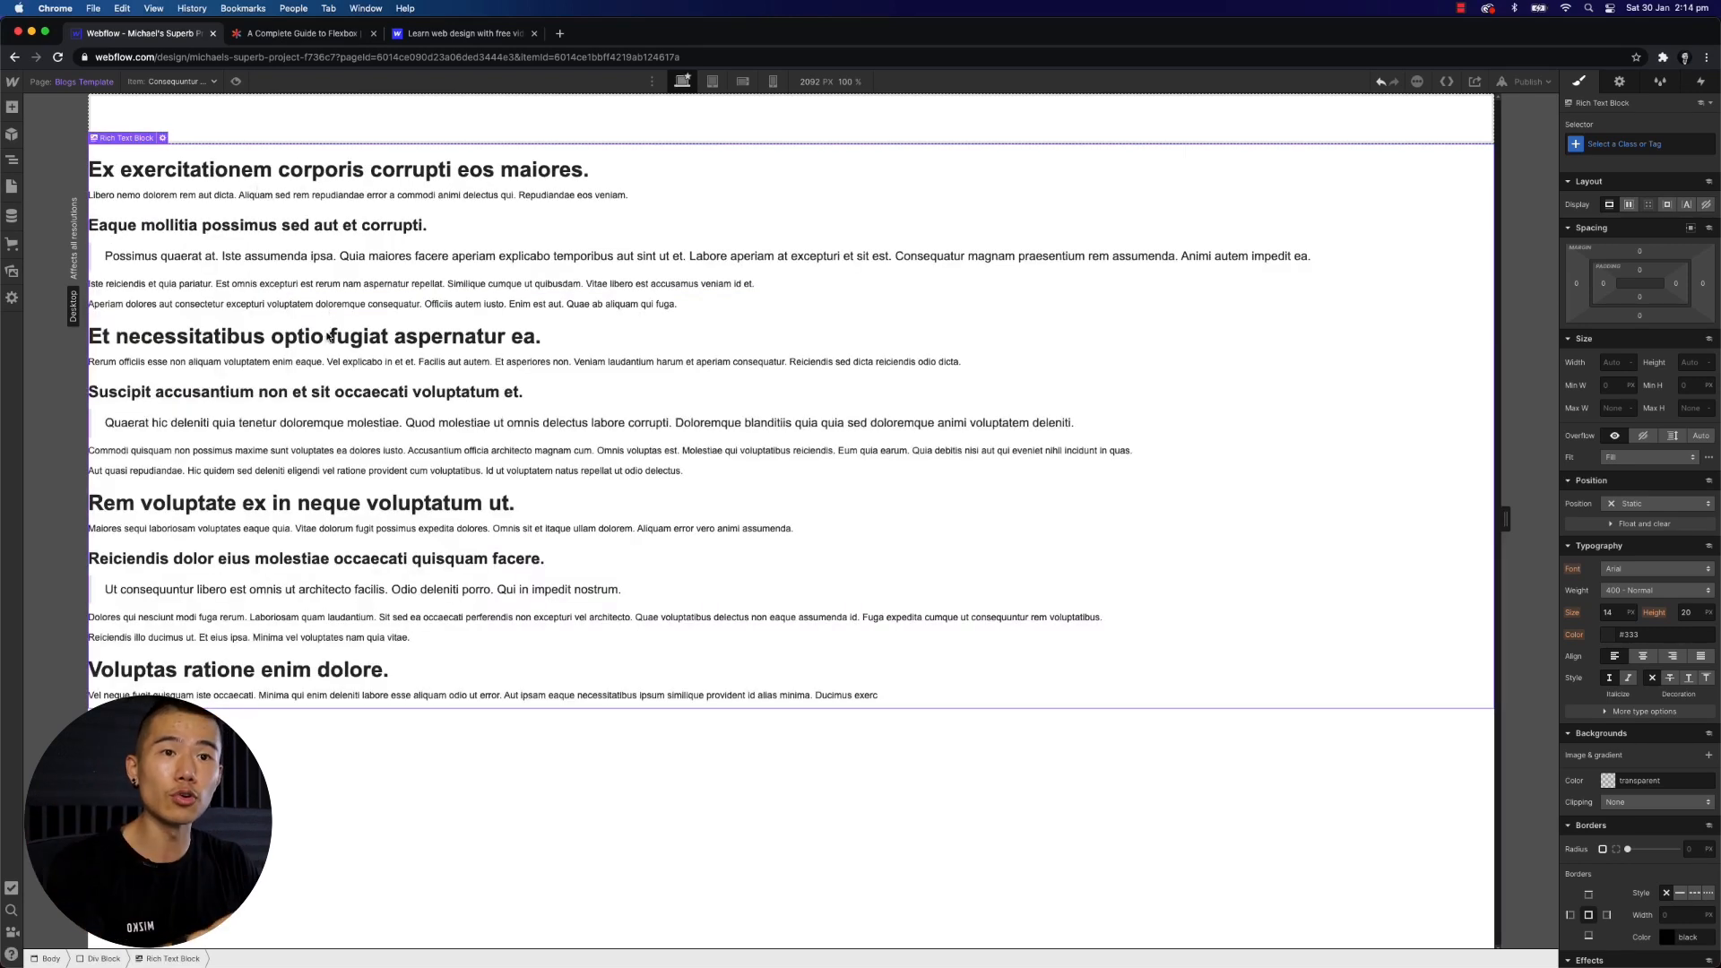
- Review the Blogs collection items and switch the template preview to the Voluptatum Et Deserunt item
click(11, 221)
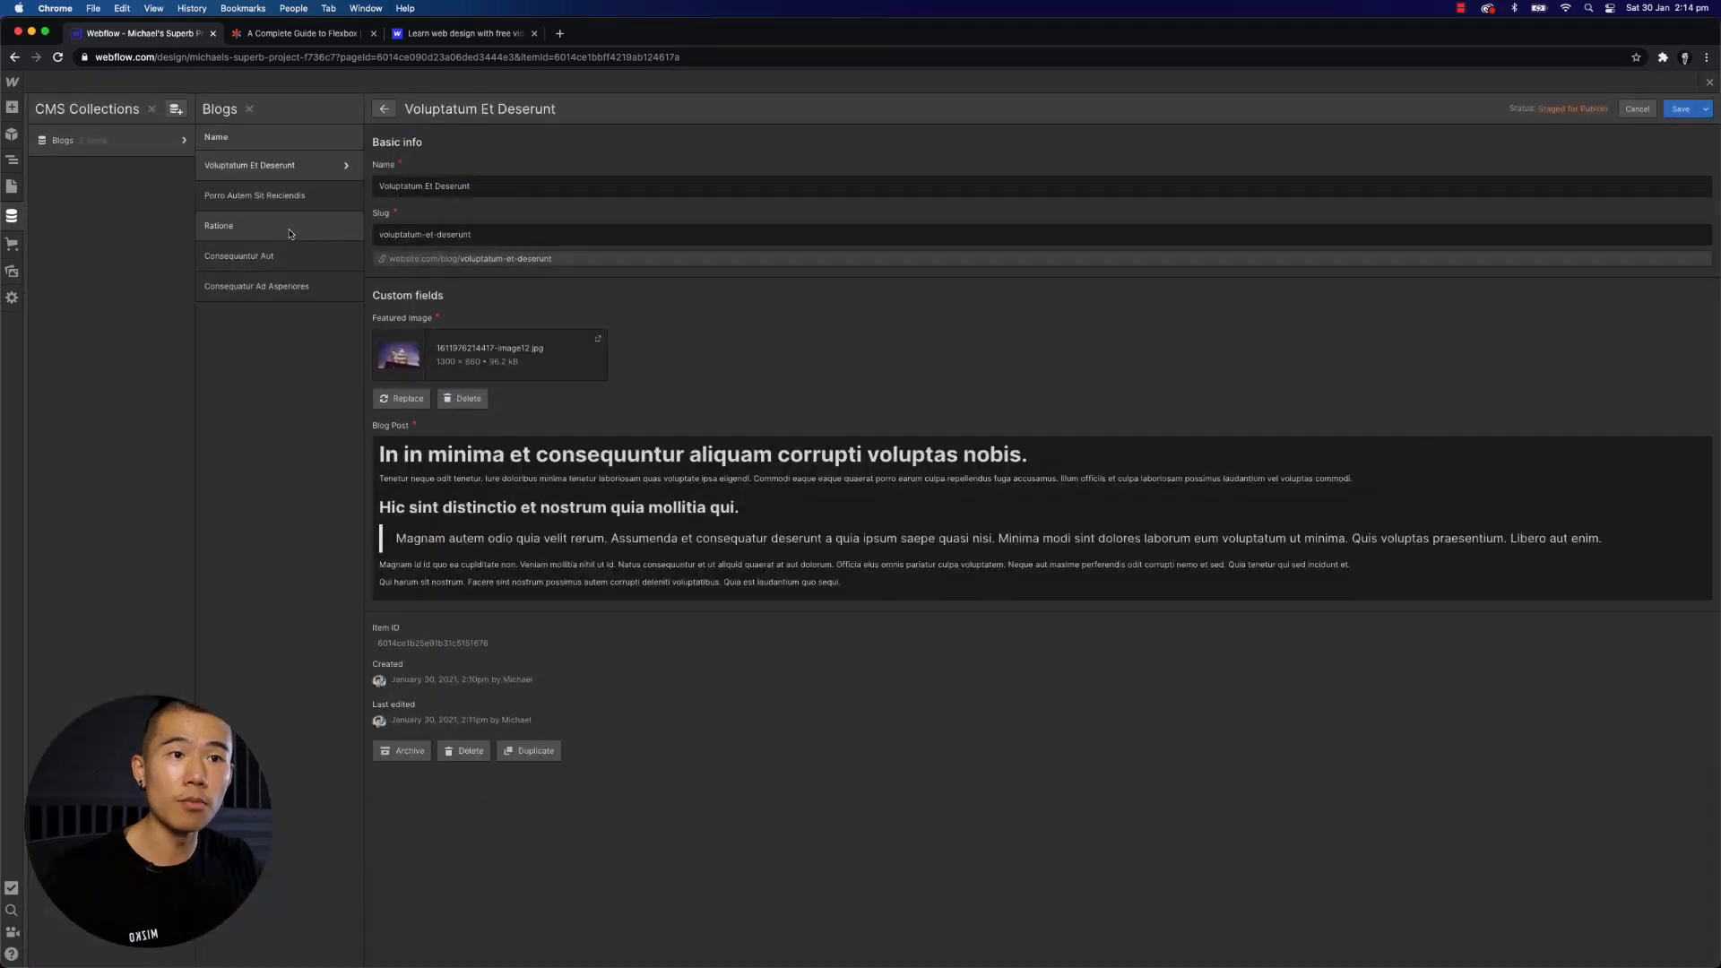
click(11, 188)
click(112, 456)
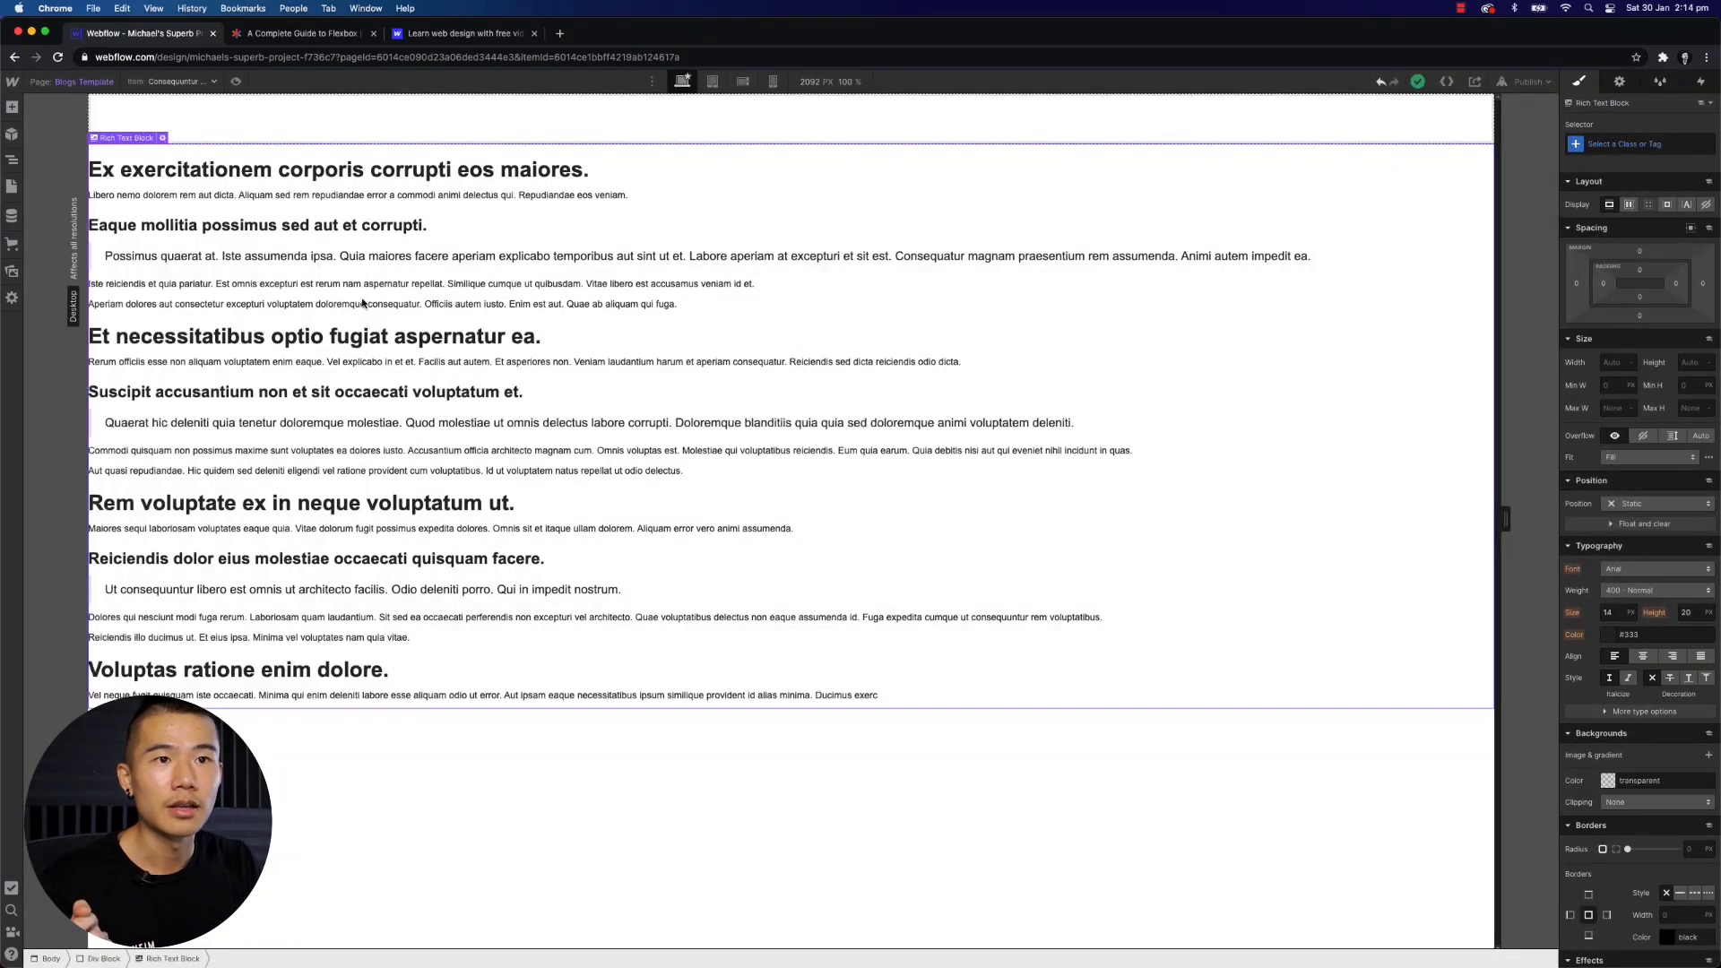
click(170, 82)
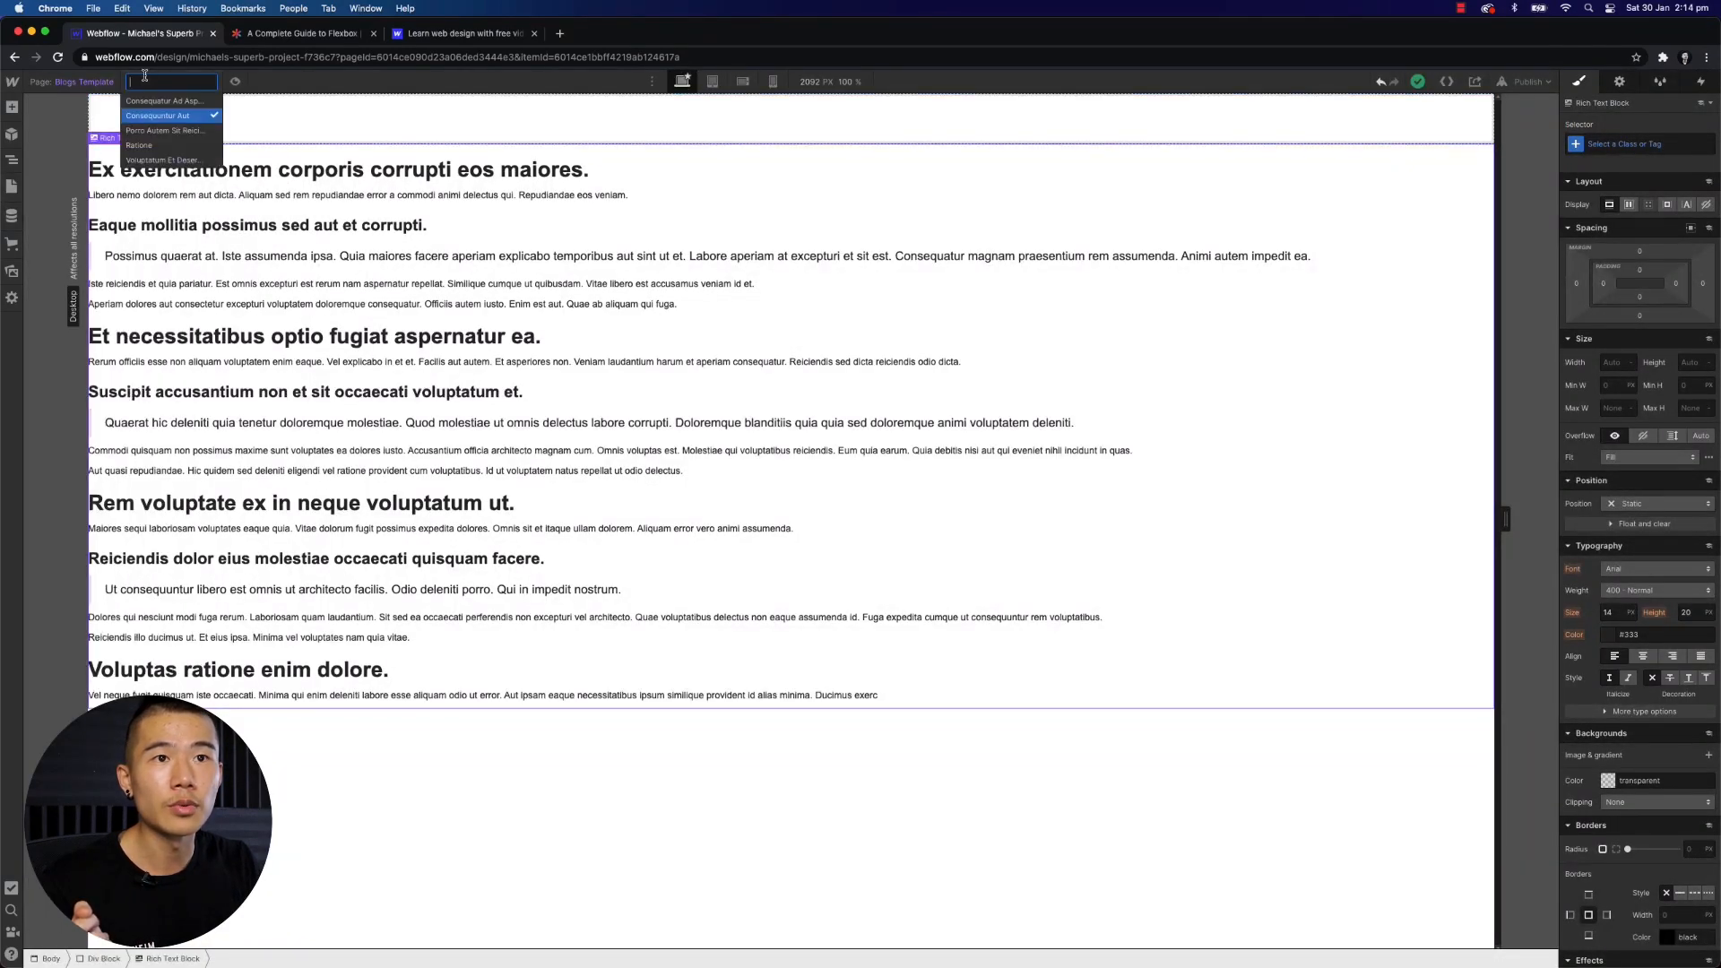
click(175, 160)
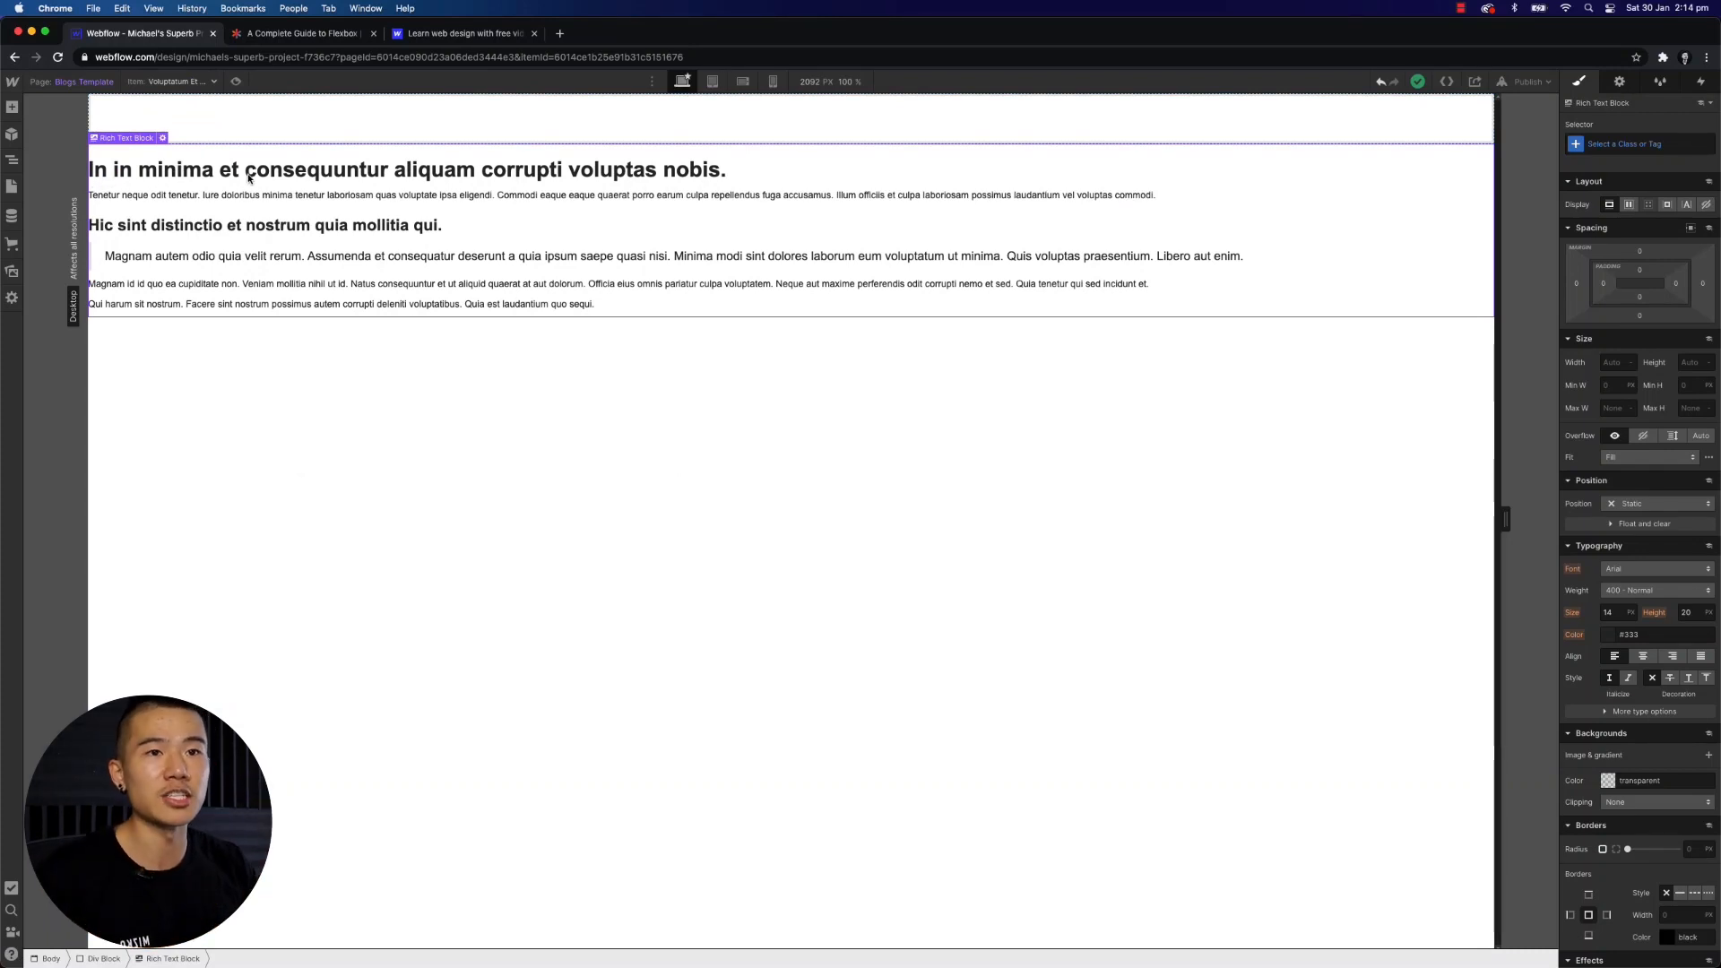
- Preview the Blogs Template page at the tablet and both mobile breakpoints
click(70, 82)
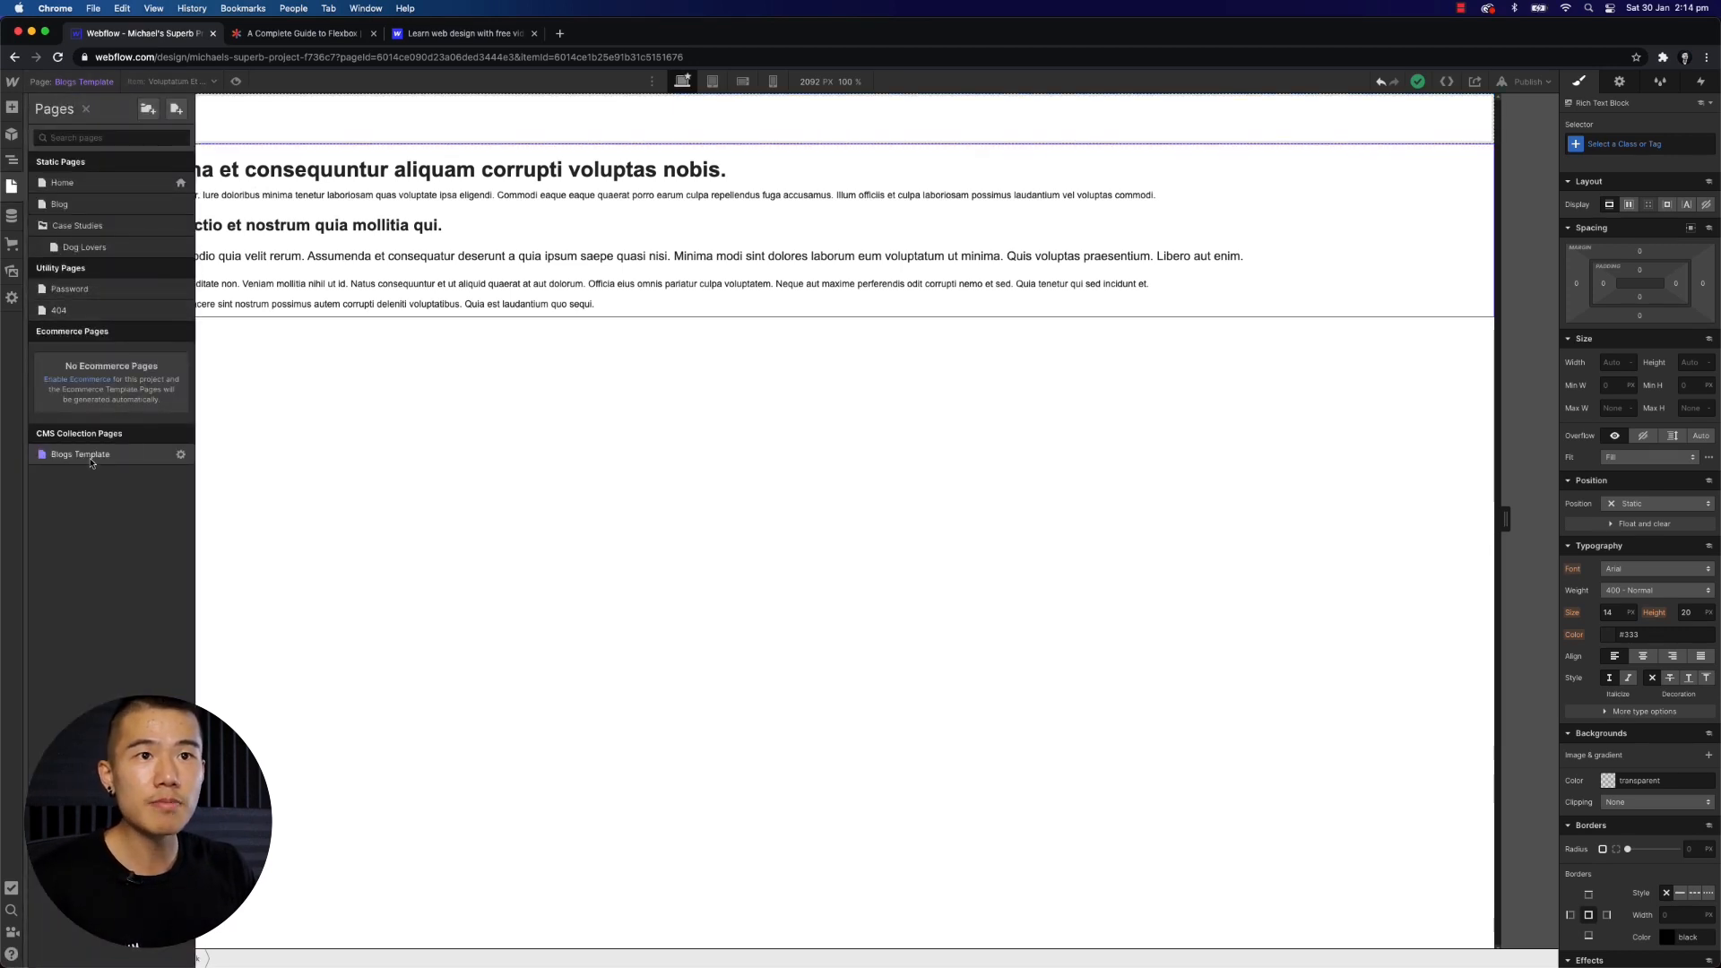
click(538, 354)
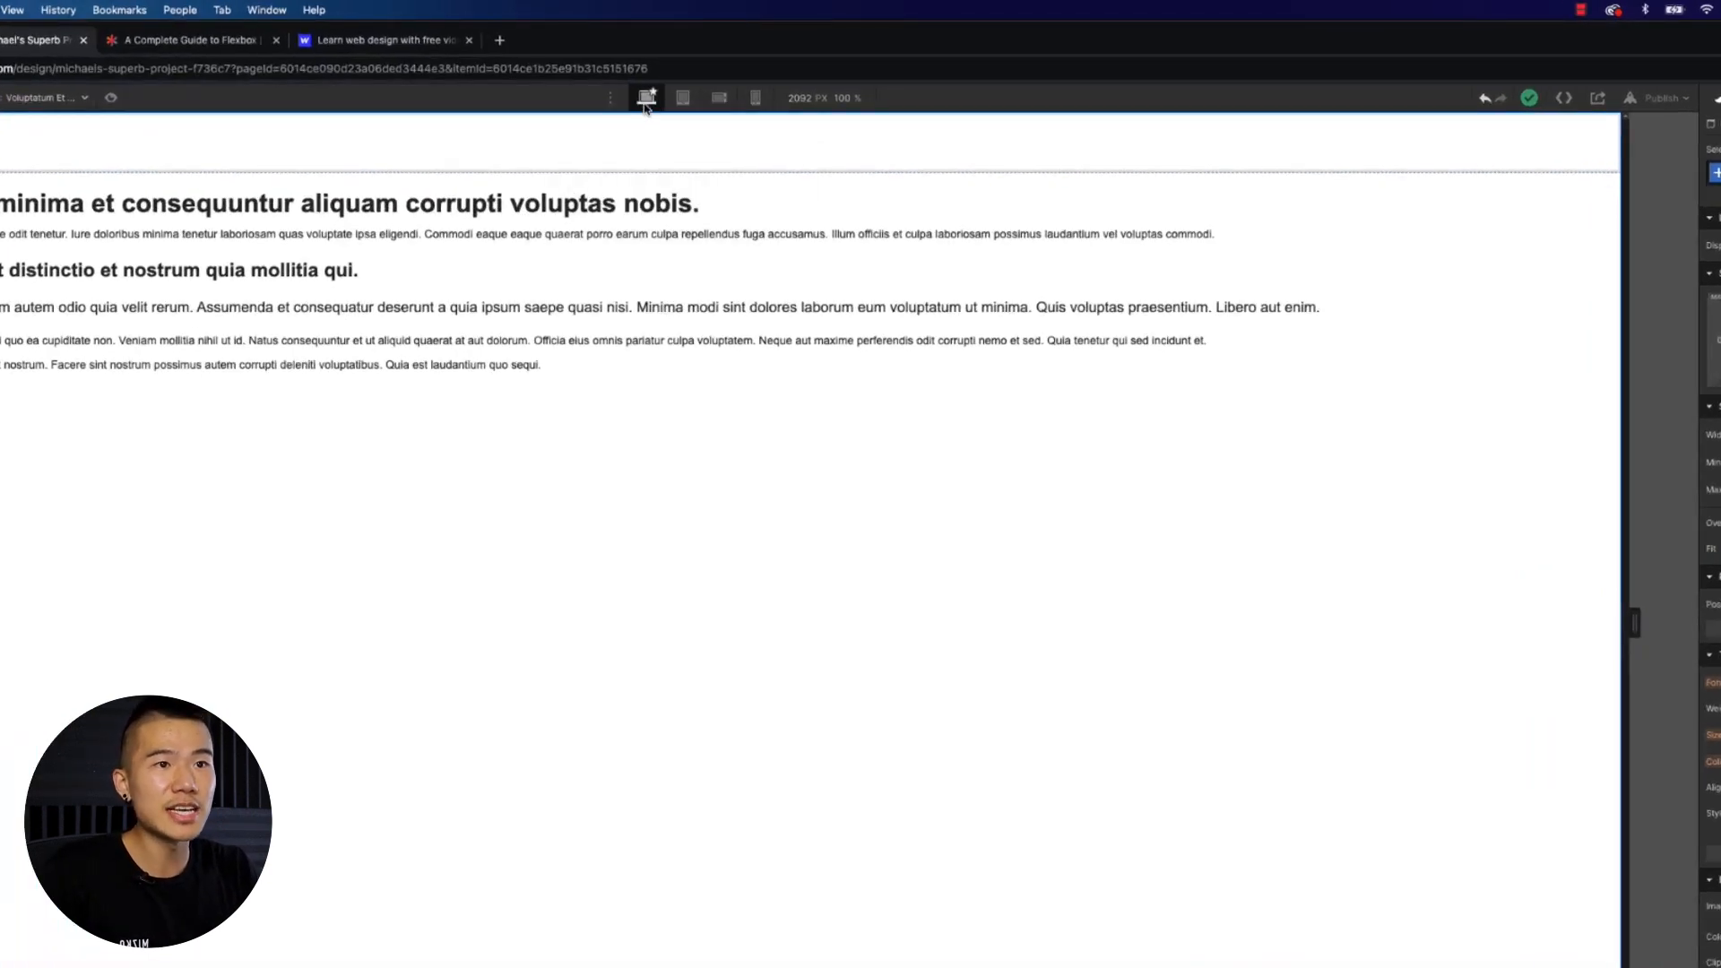
click(683, 100)
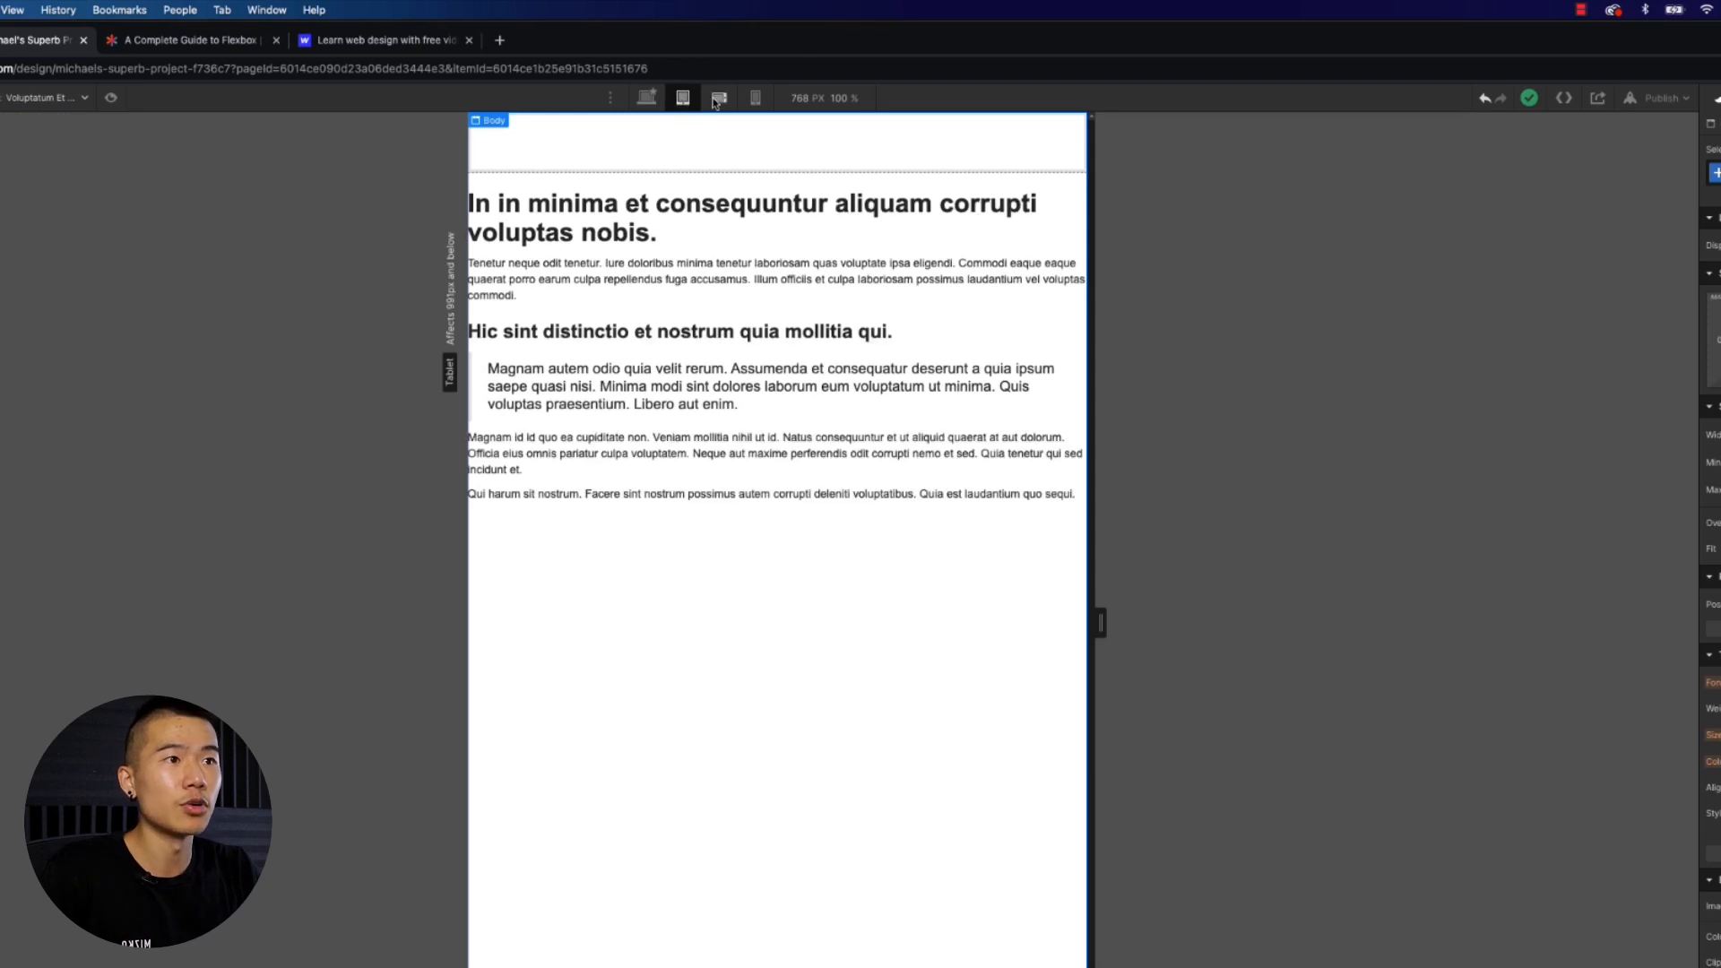
click(719, 99)
click(756, 98)
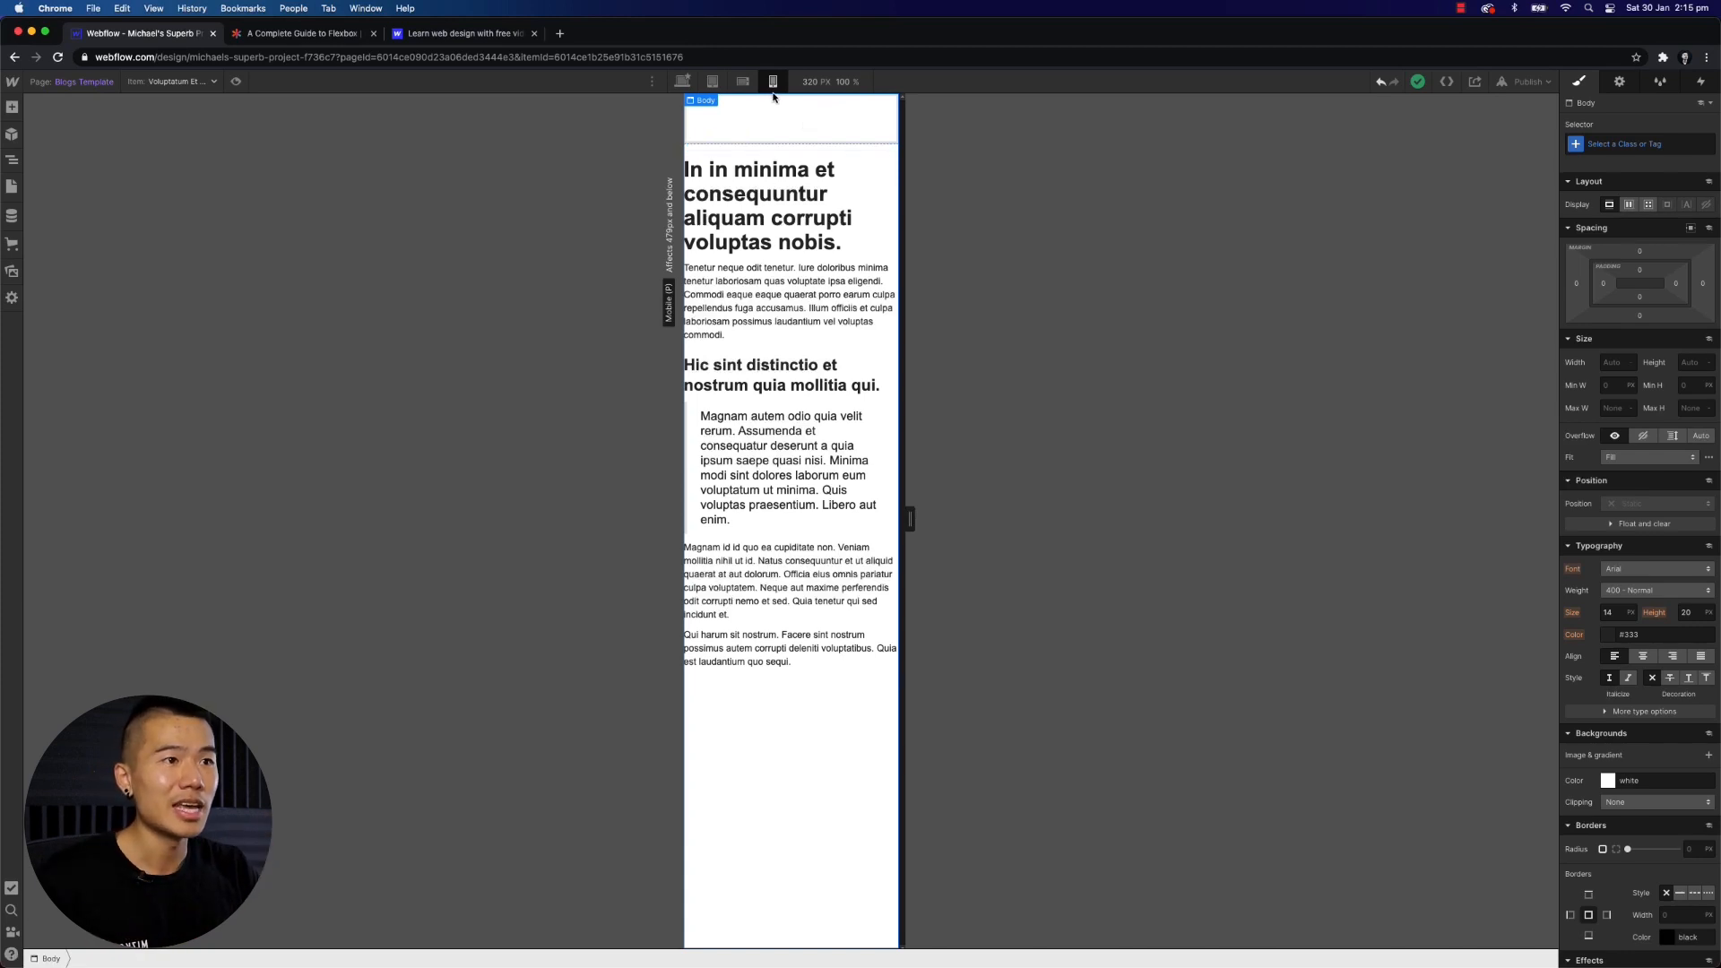
- On the mobile portrait breakpoint, set the Rich Text element's text colour to red, #ff0000
click(761, 204)
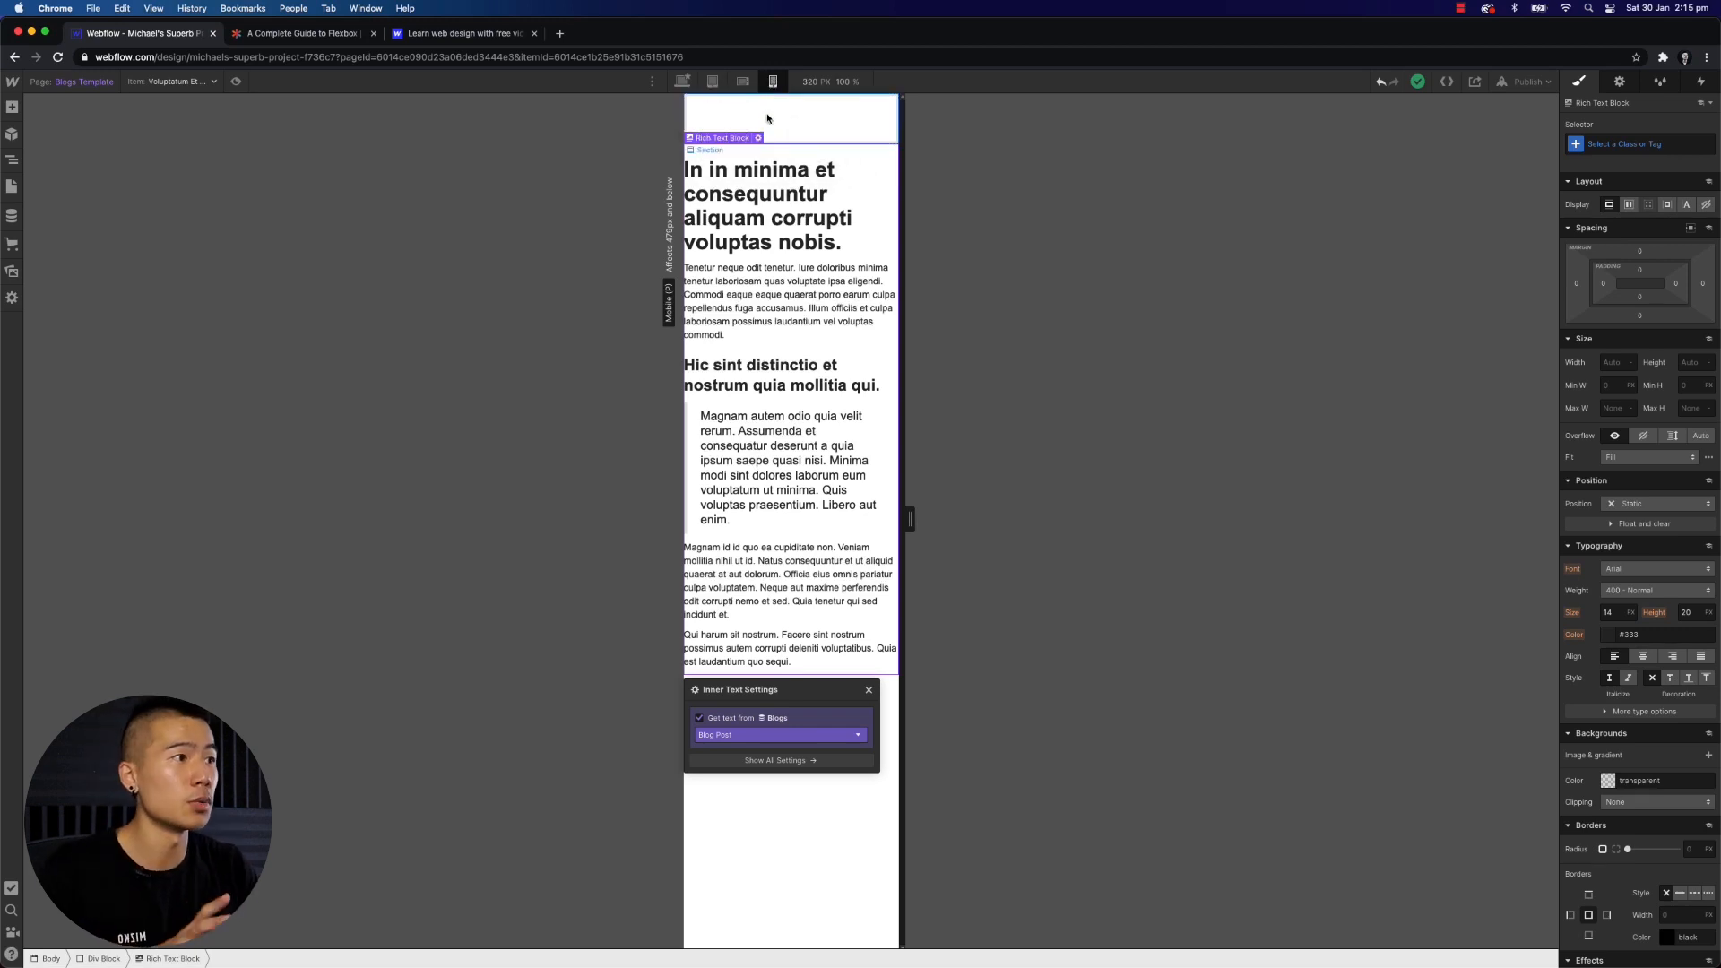
click(1610, 636)
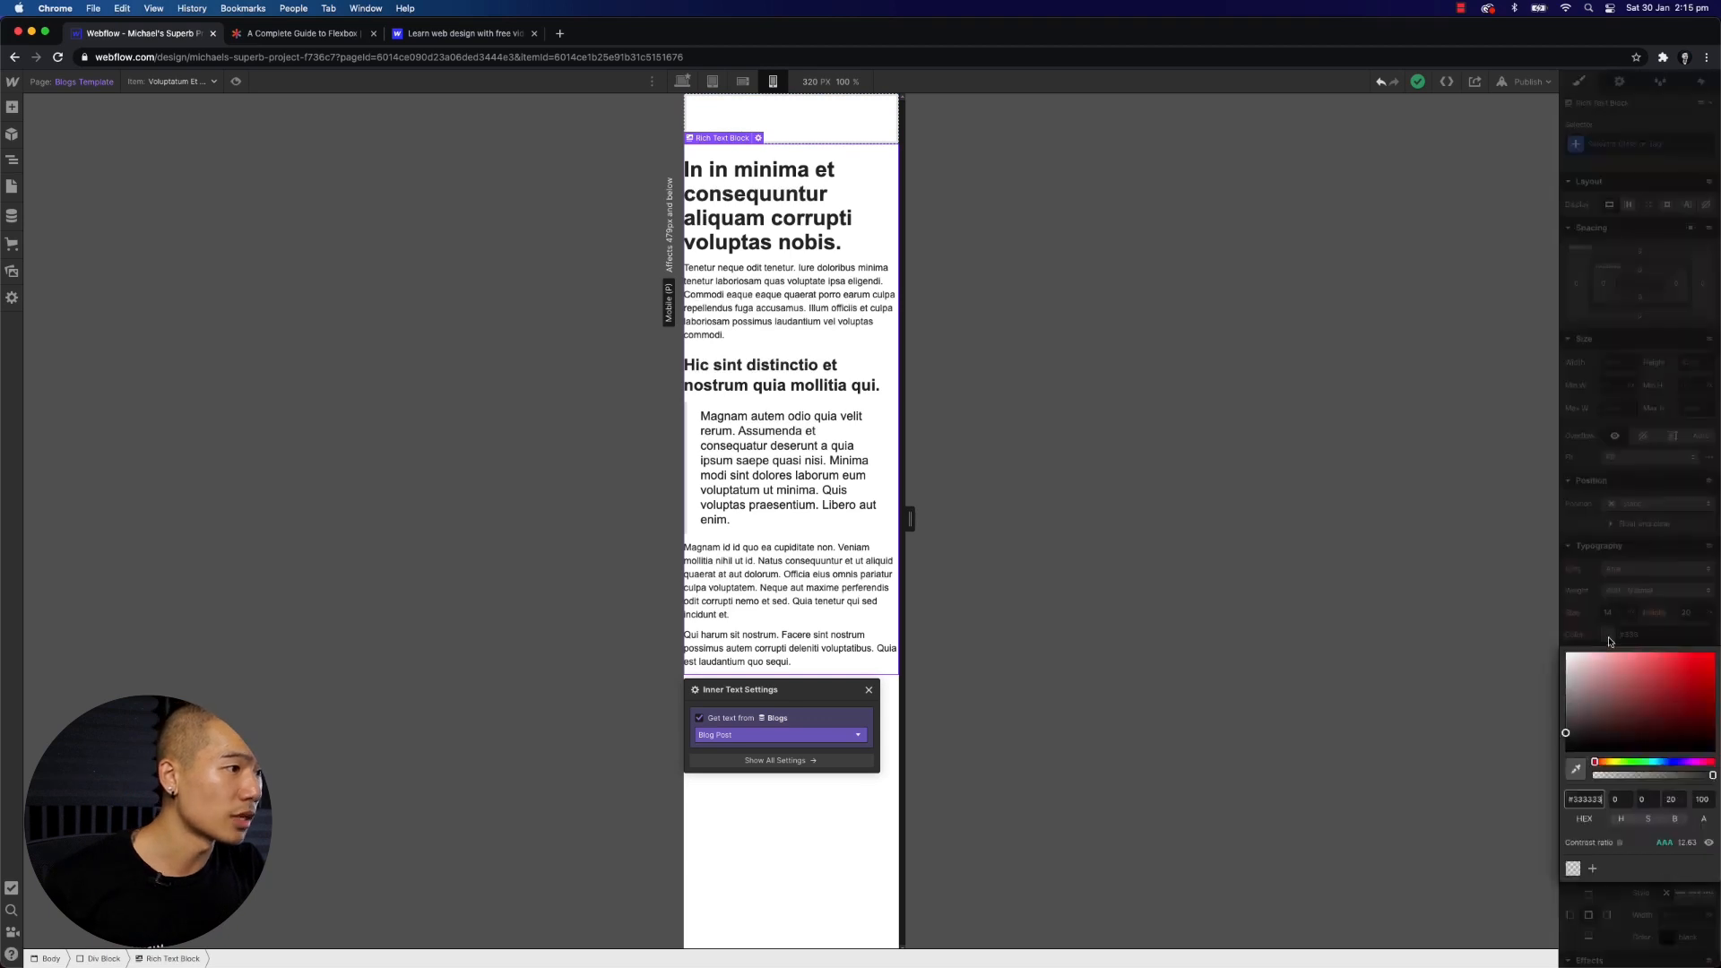
drag(1682, 678, 1716, 653)
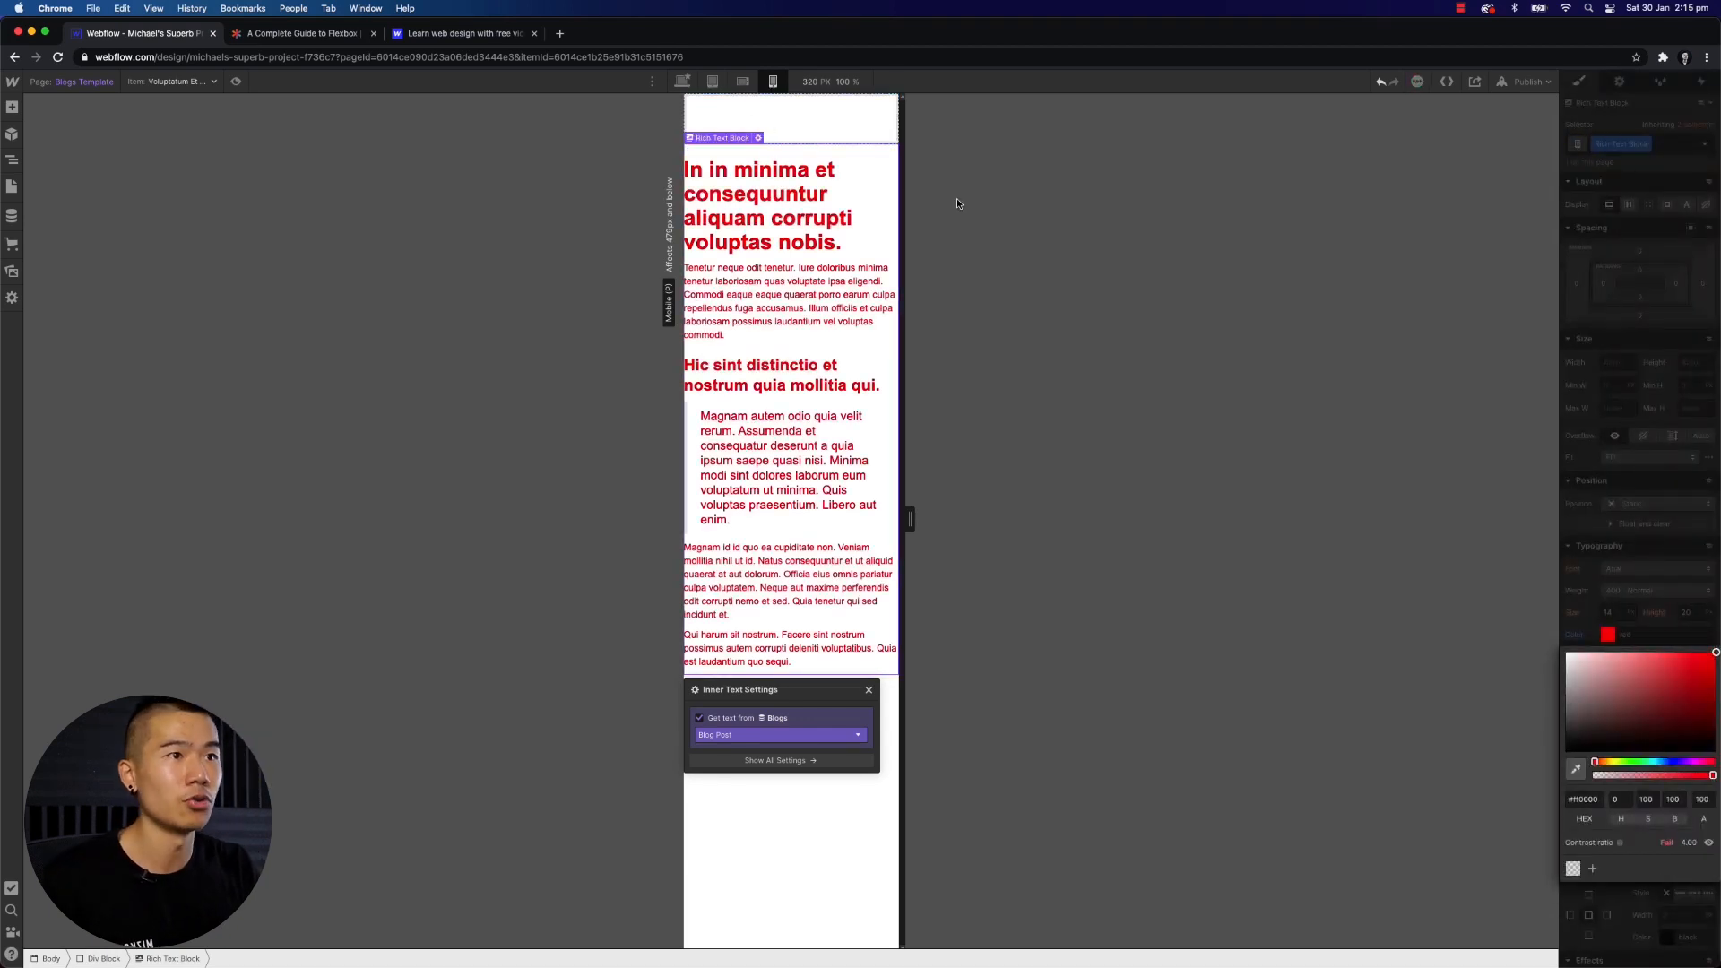
- Compare the Rich Text colour across the desktop, tablet and mobile breakpoints, then close the text settings
click(746, 84)
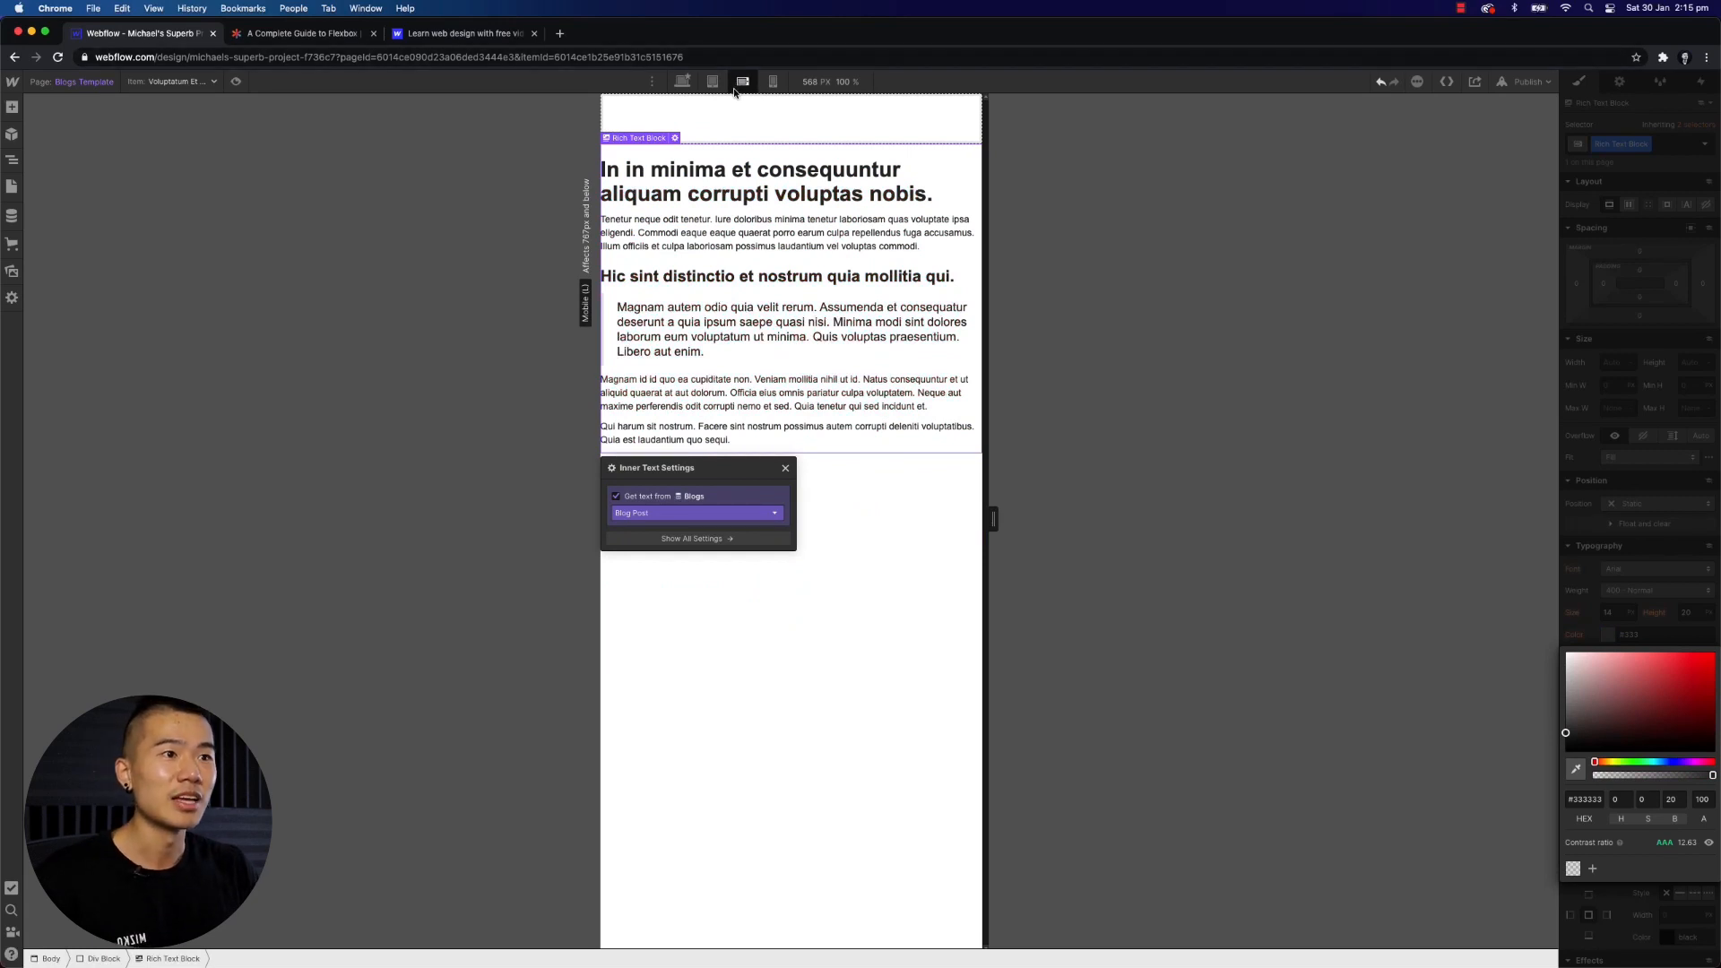
click(685, 85)
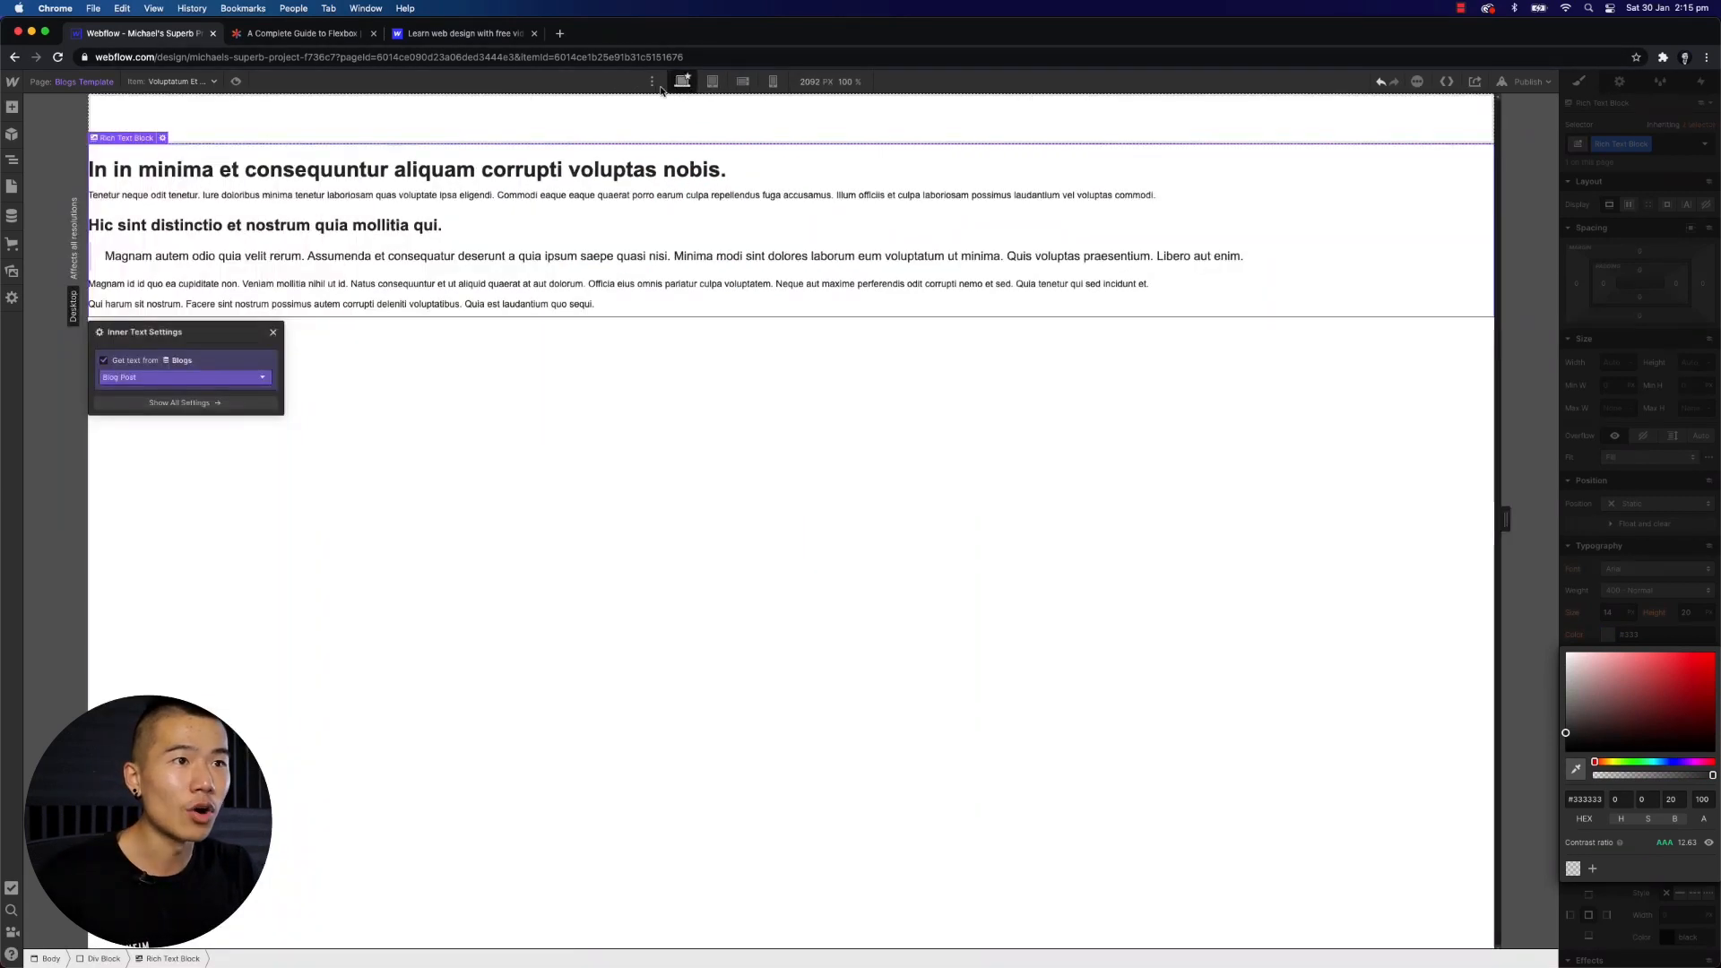
click(713, 83)
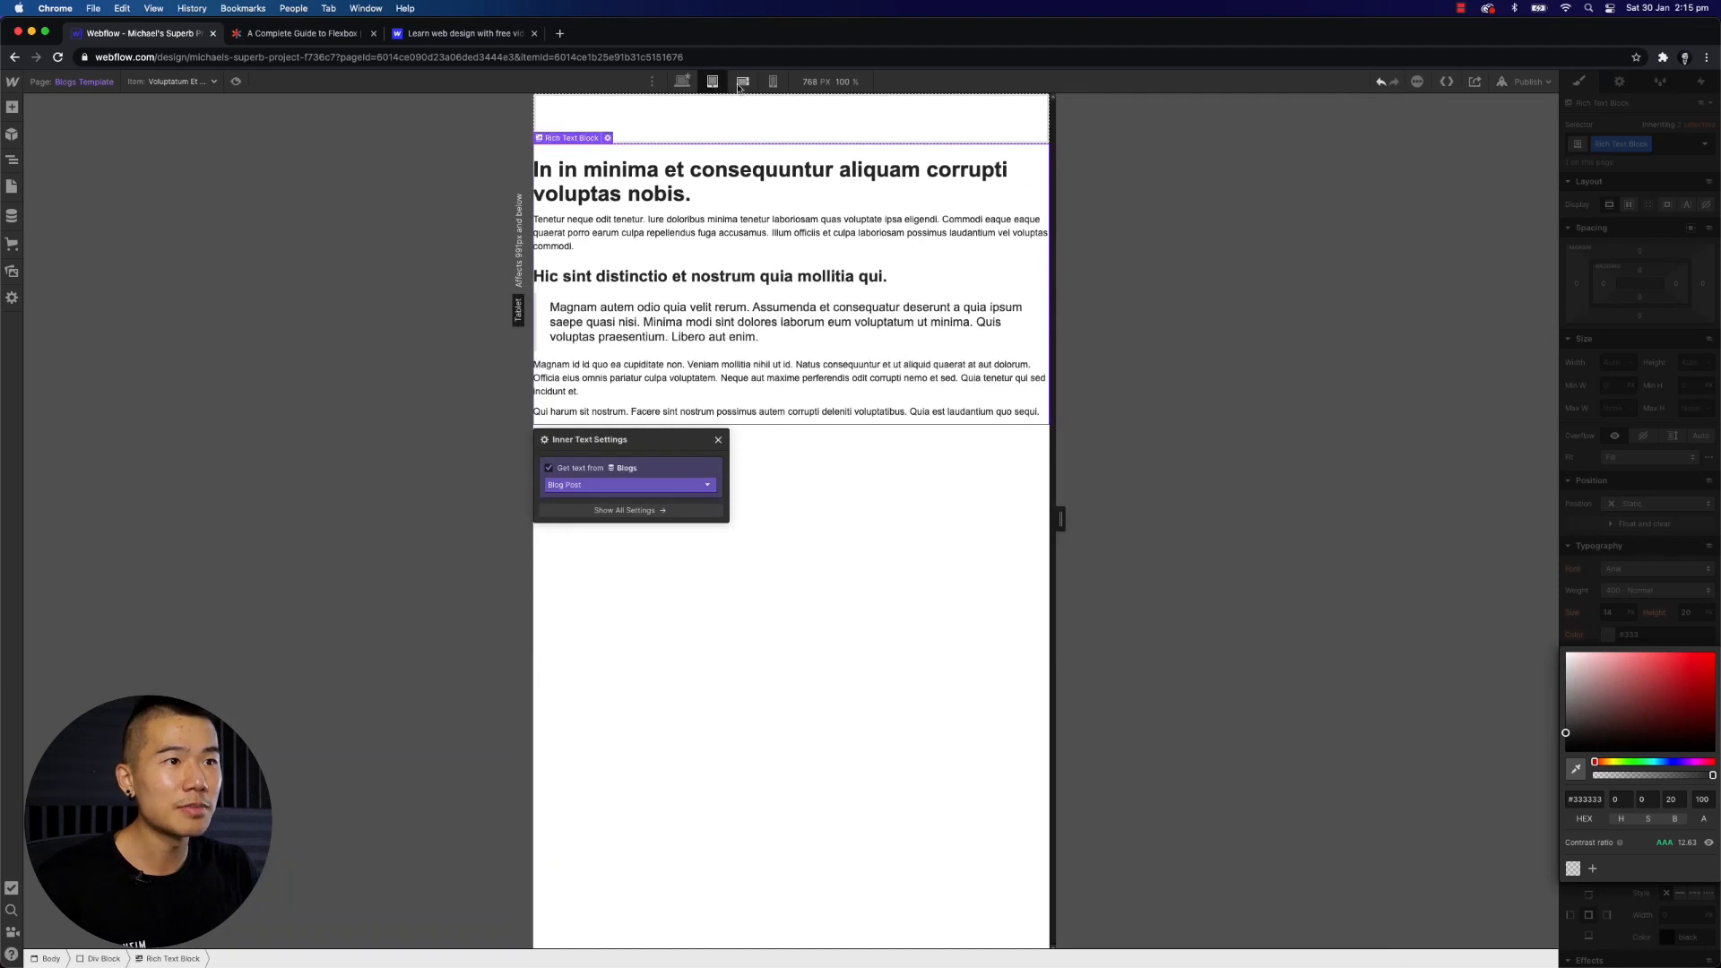
click(743, 82)
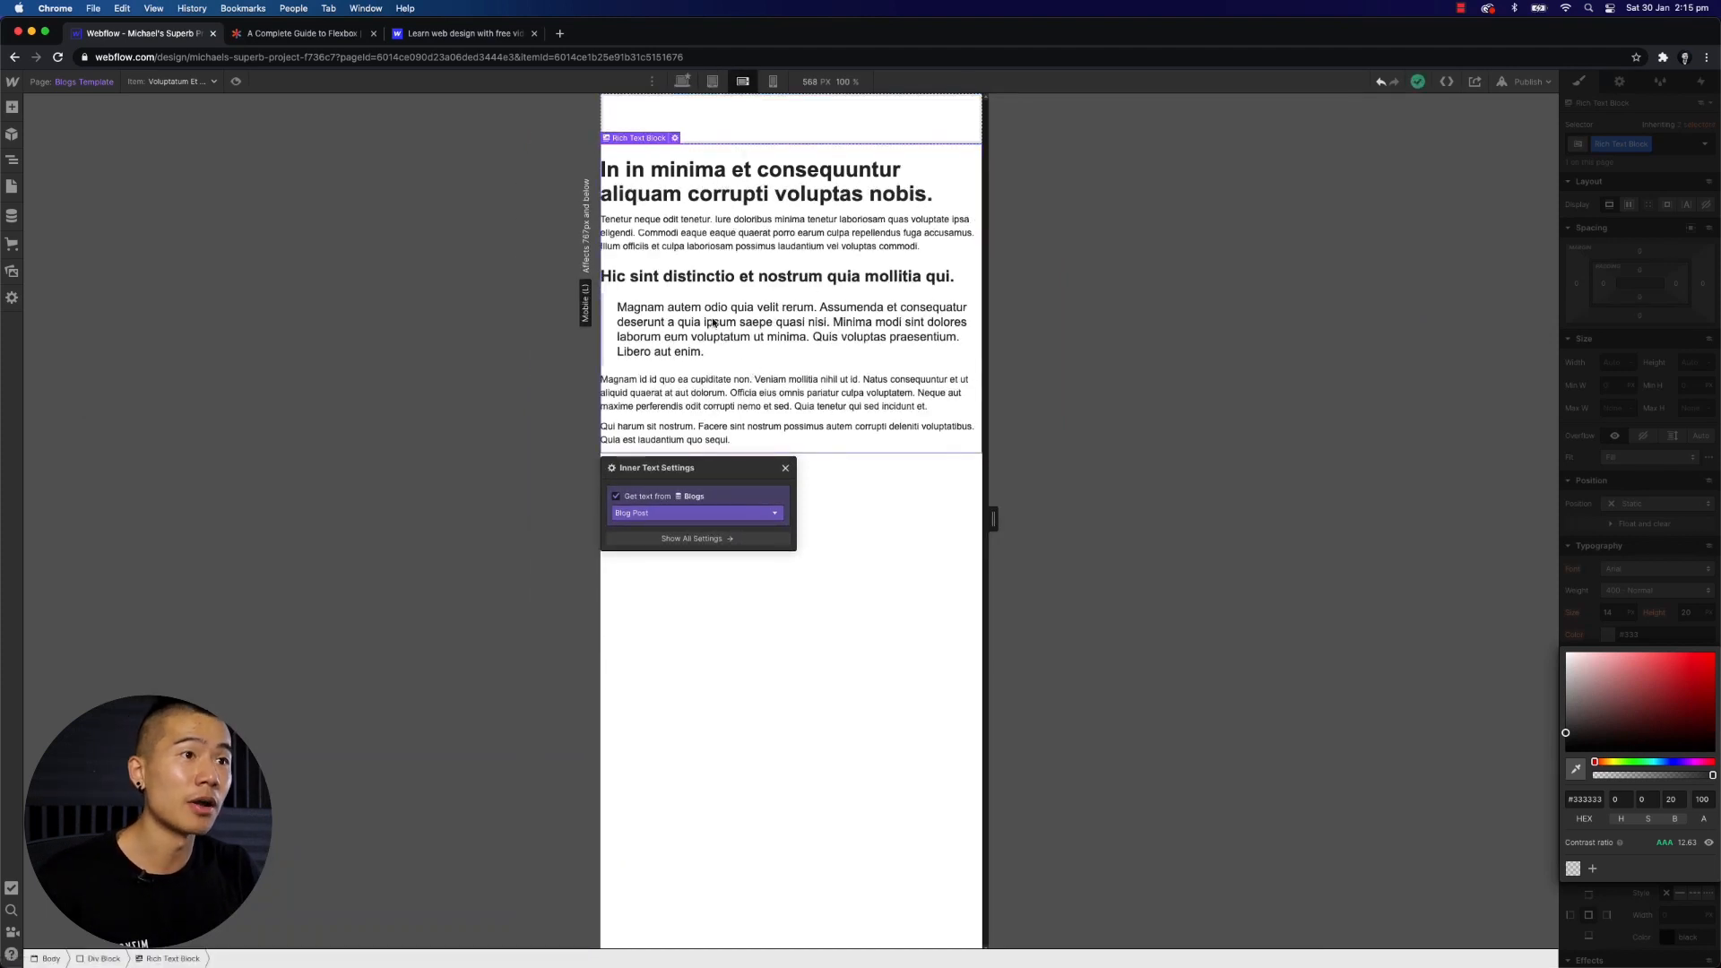
click(773, 81)
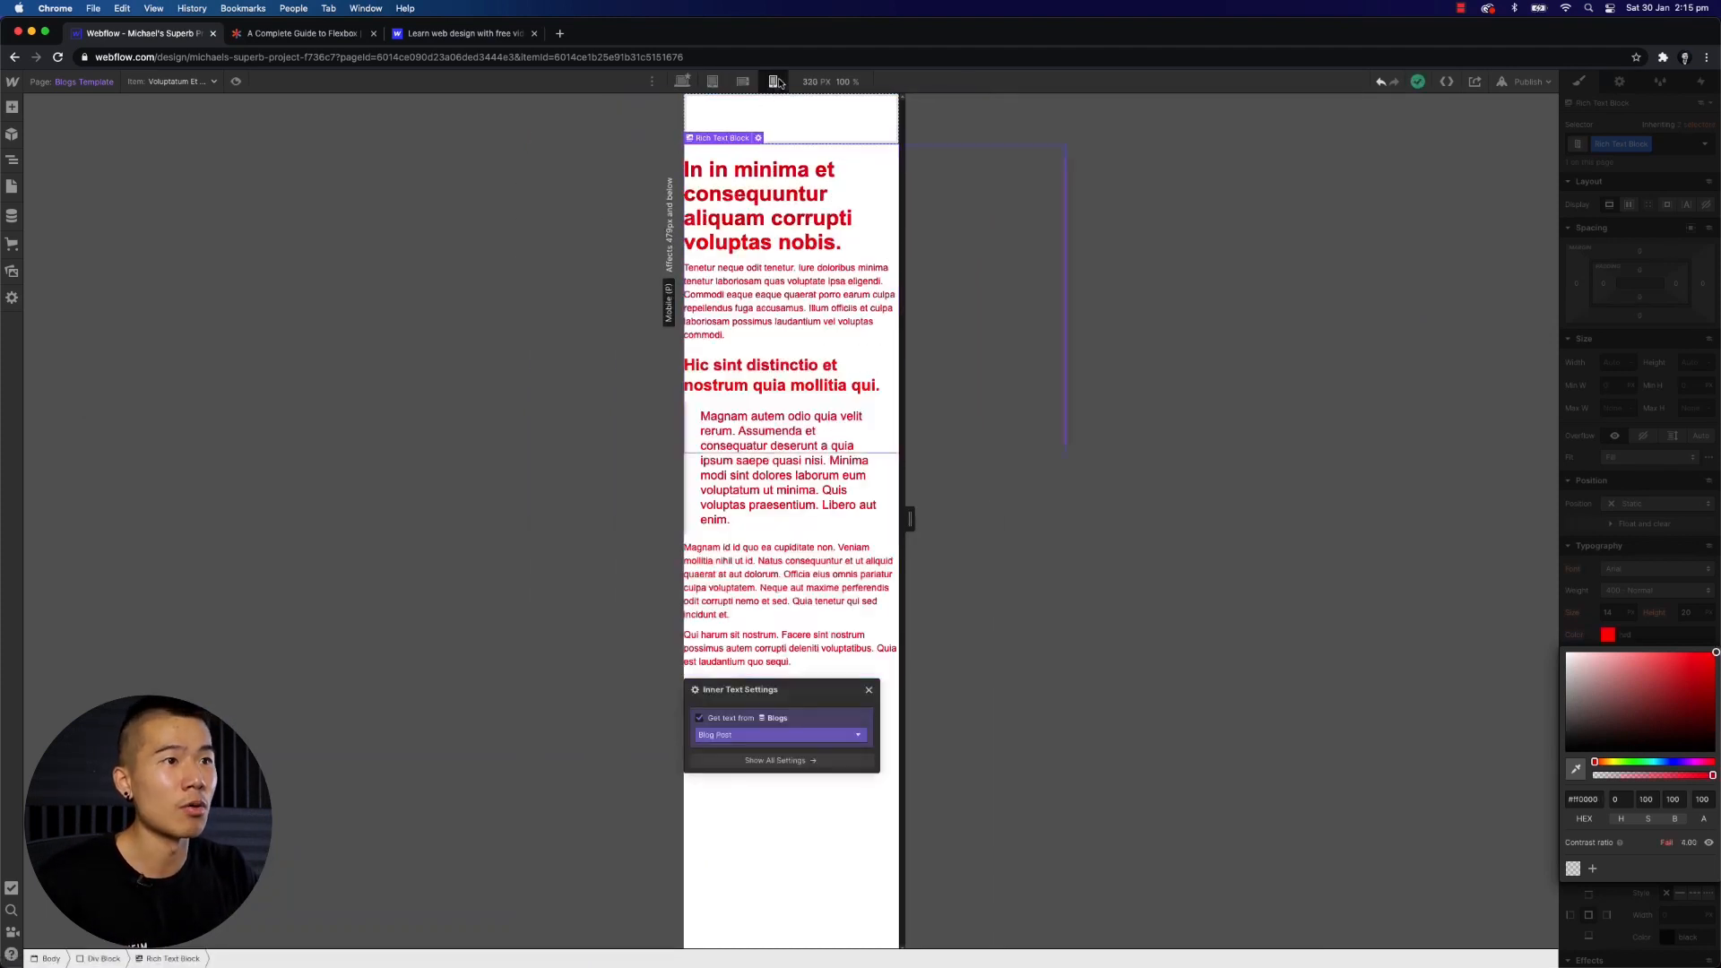
click(869, 691)
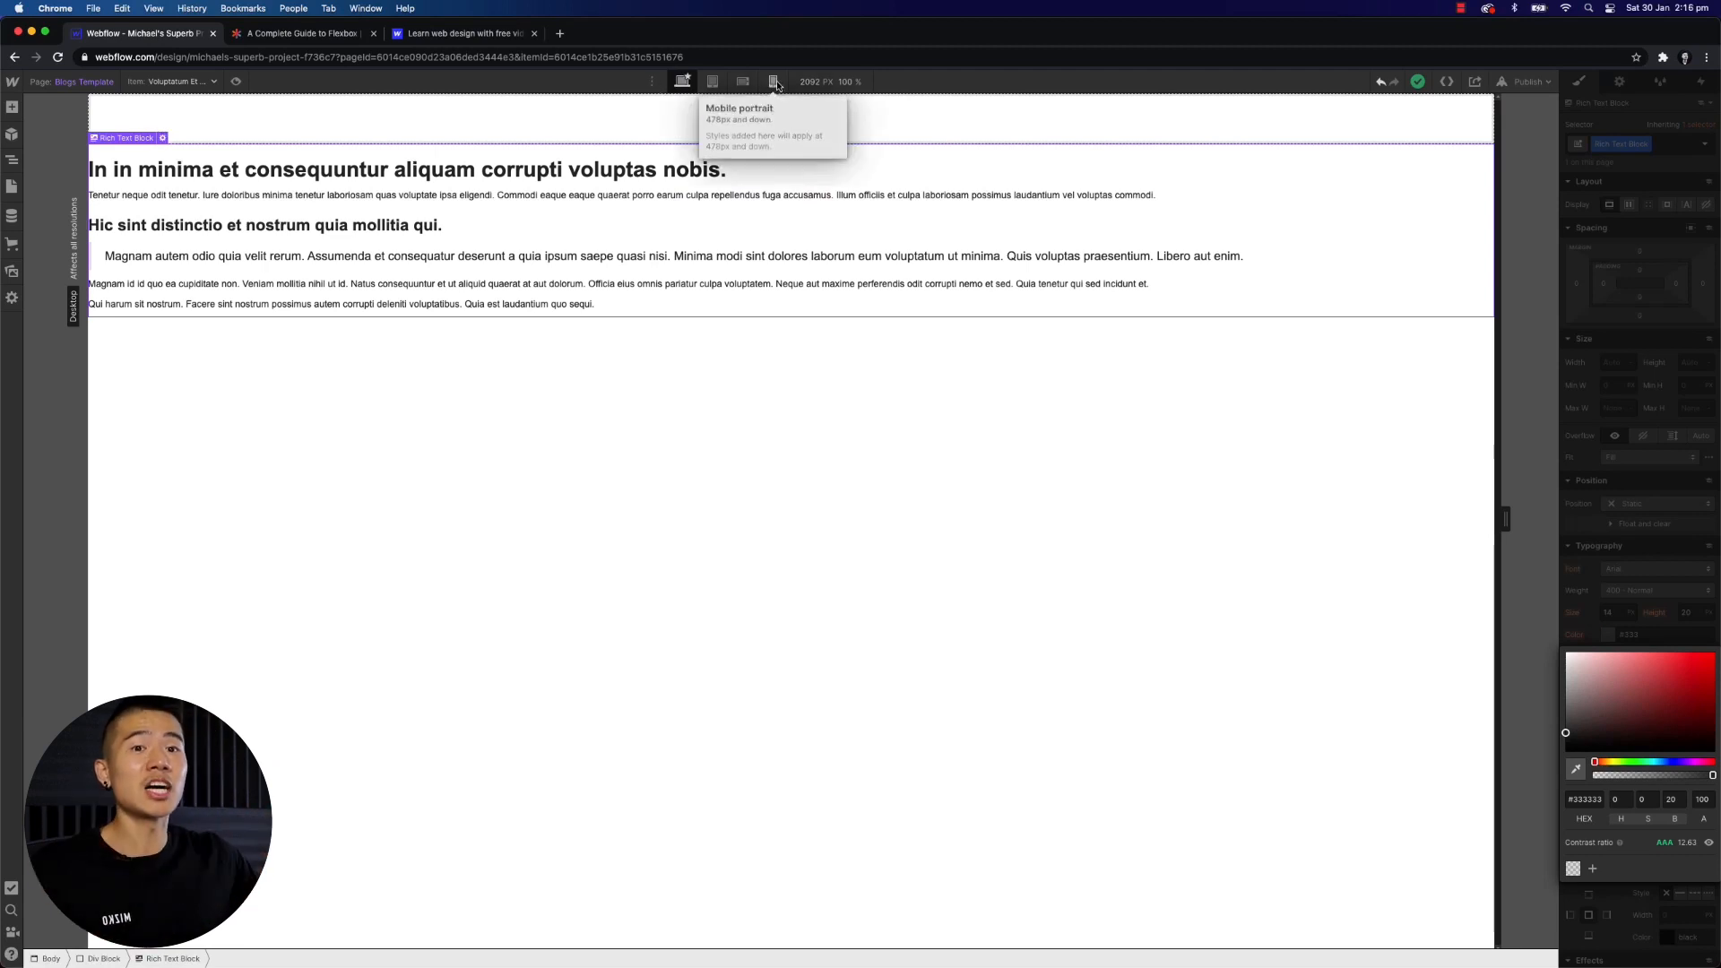
click(652, 82)
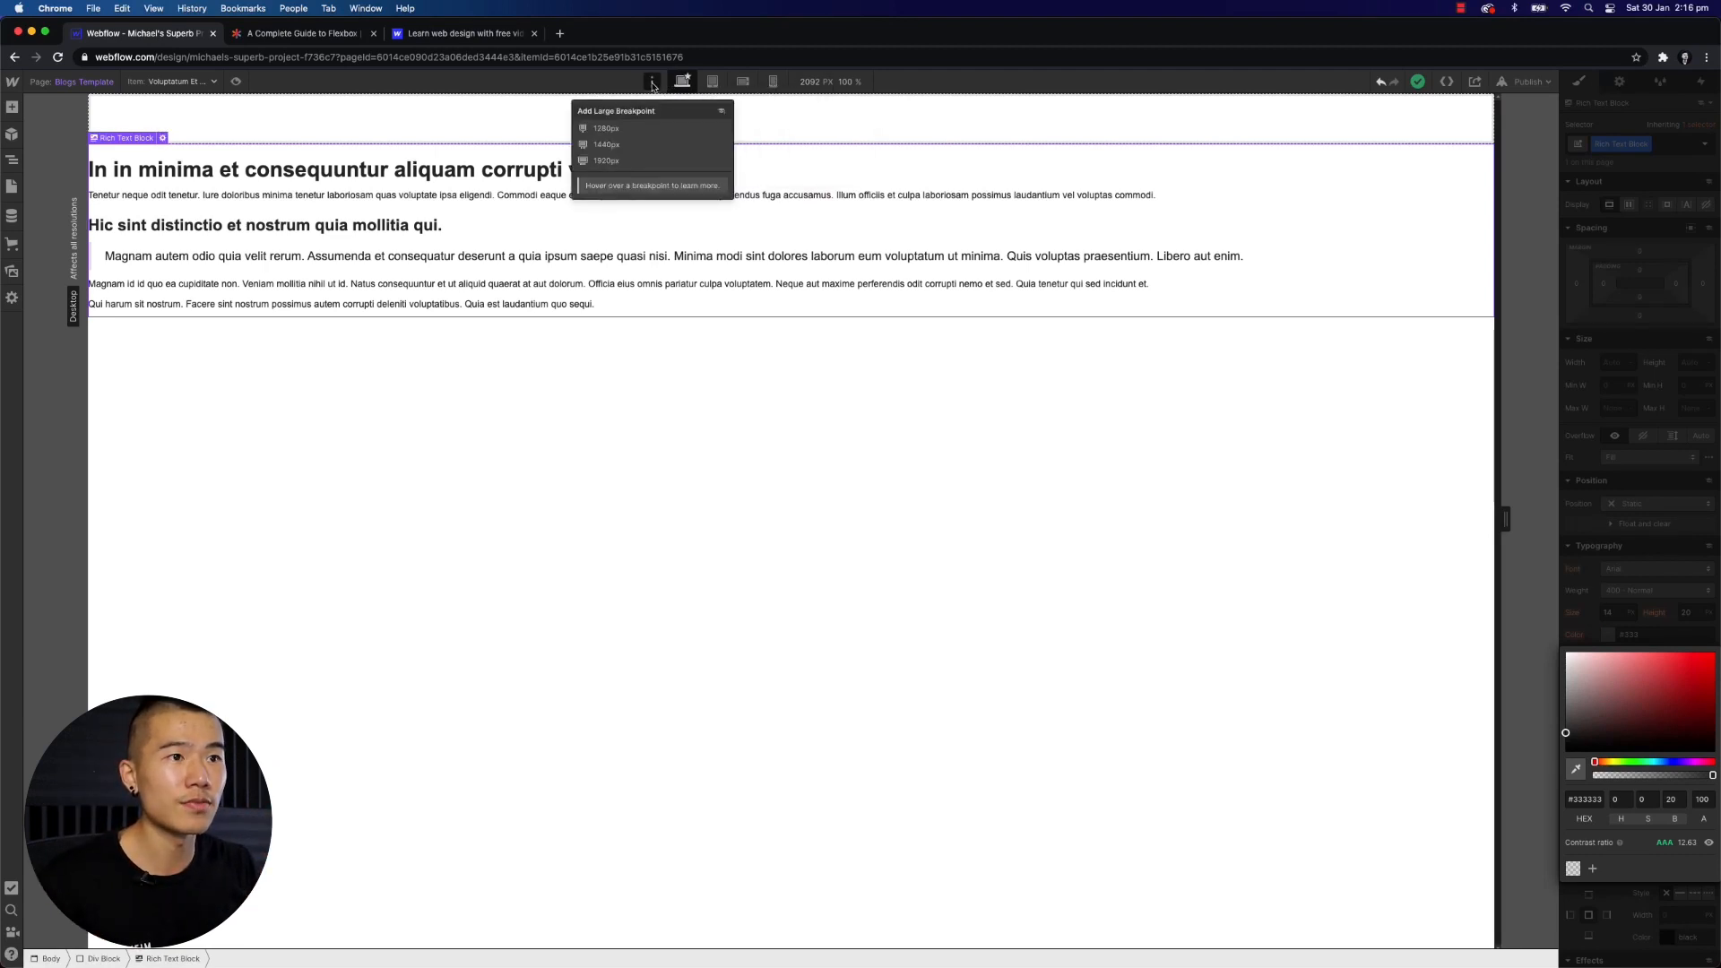
click(634, 168)
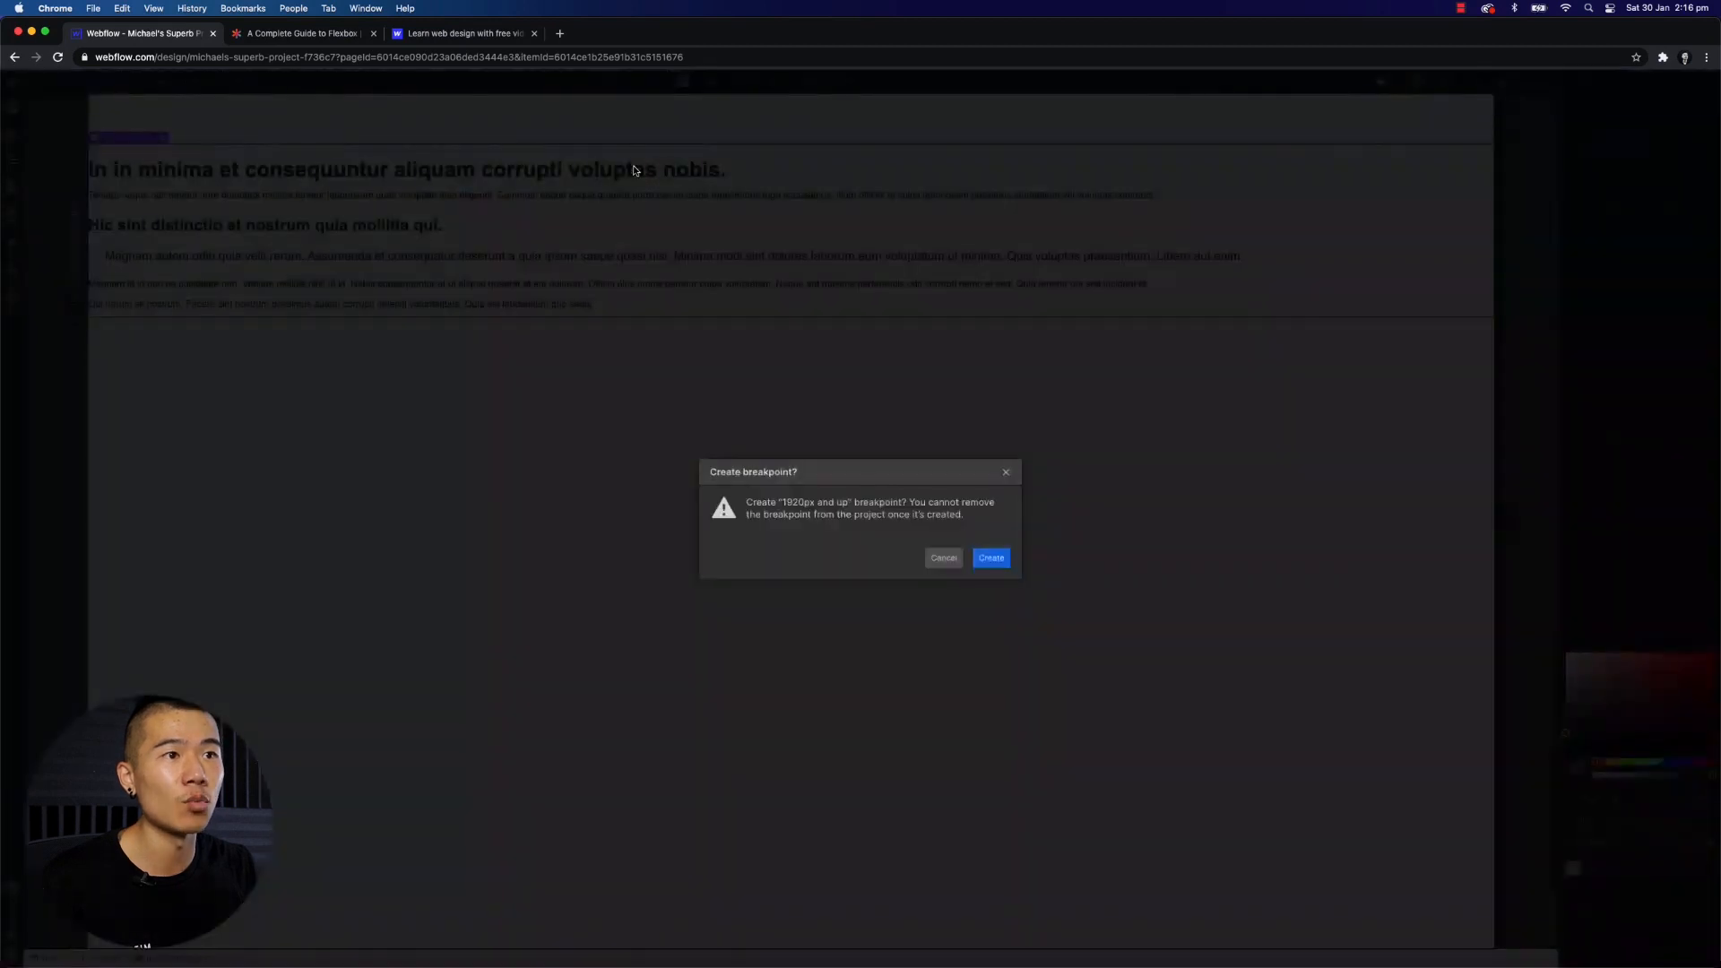
click(1006, 473)
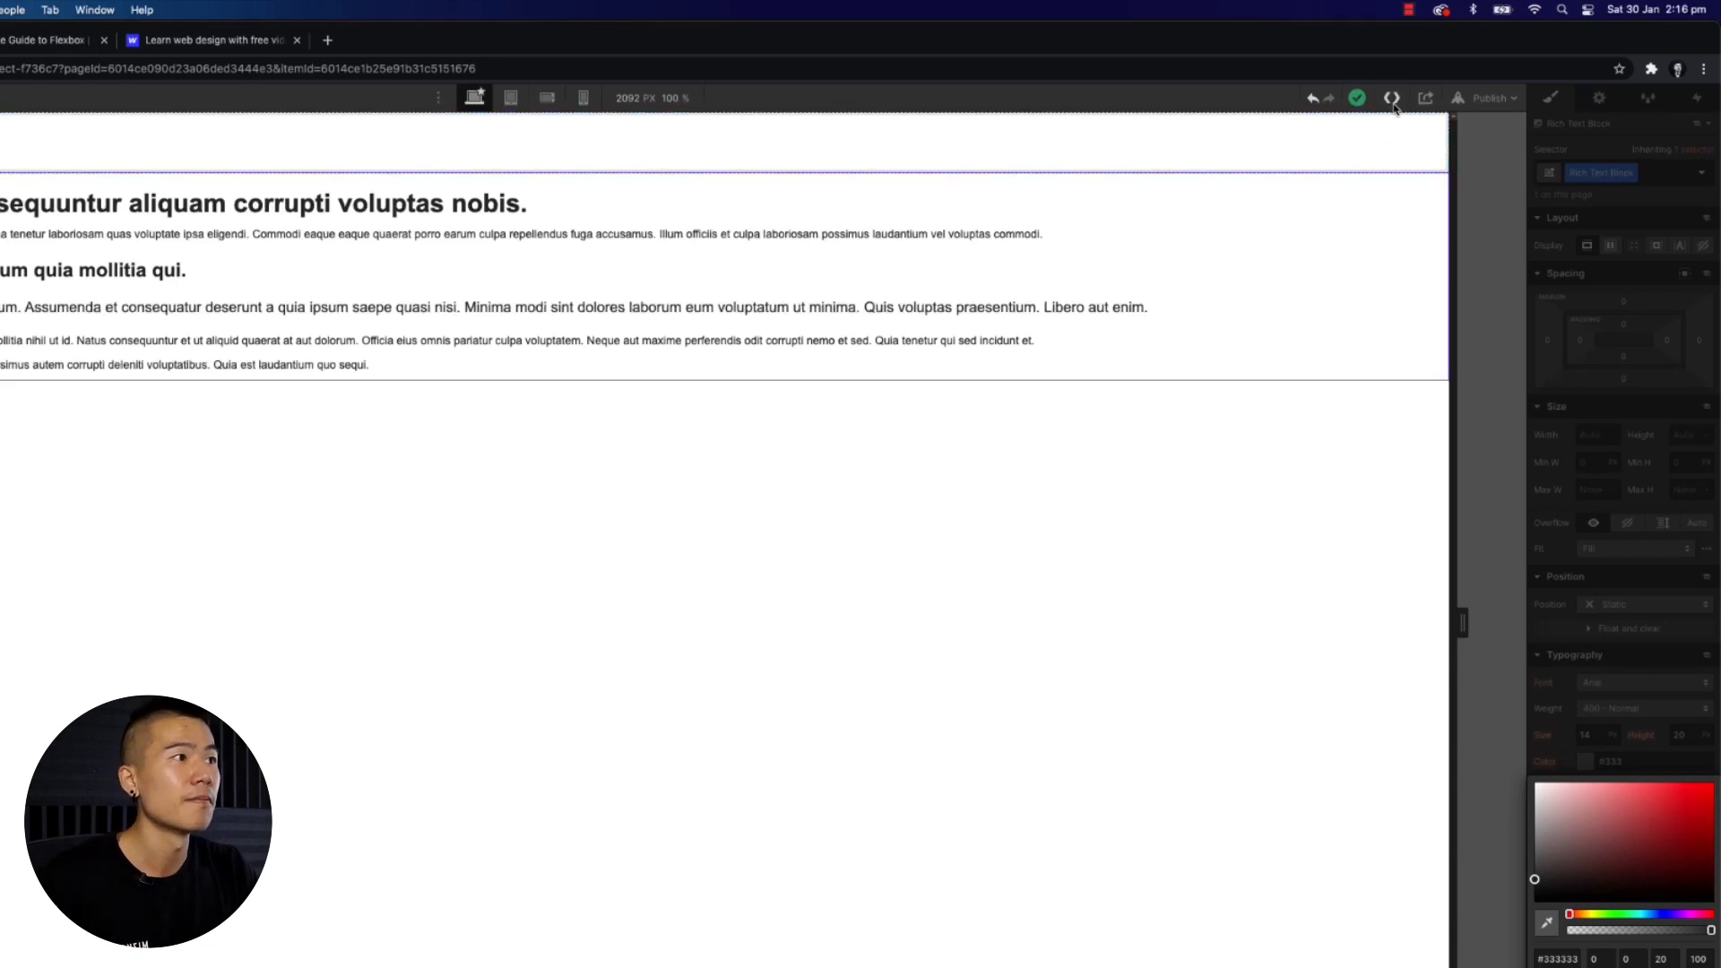
- Open the Export Code and Share project dialogs to review their options
click(1392, 100)
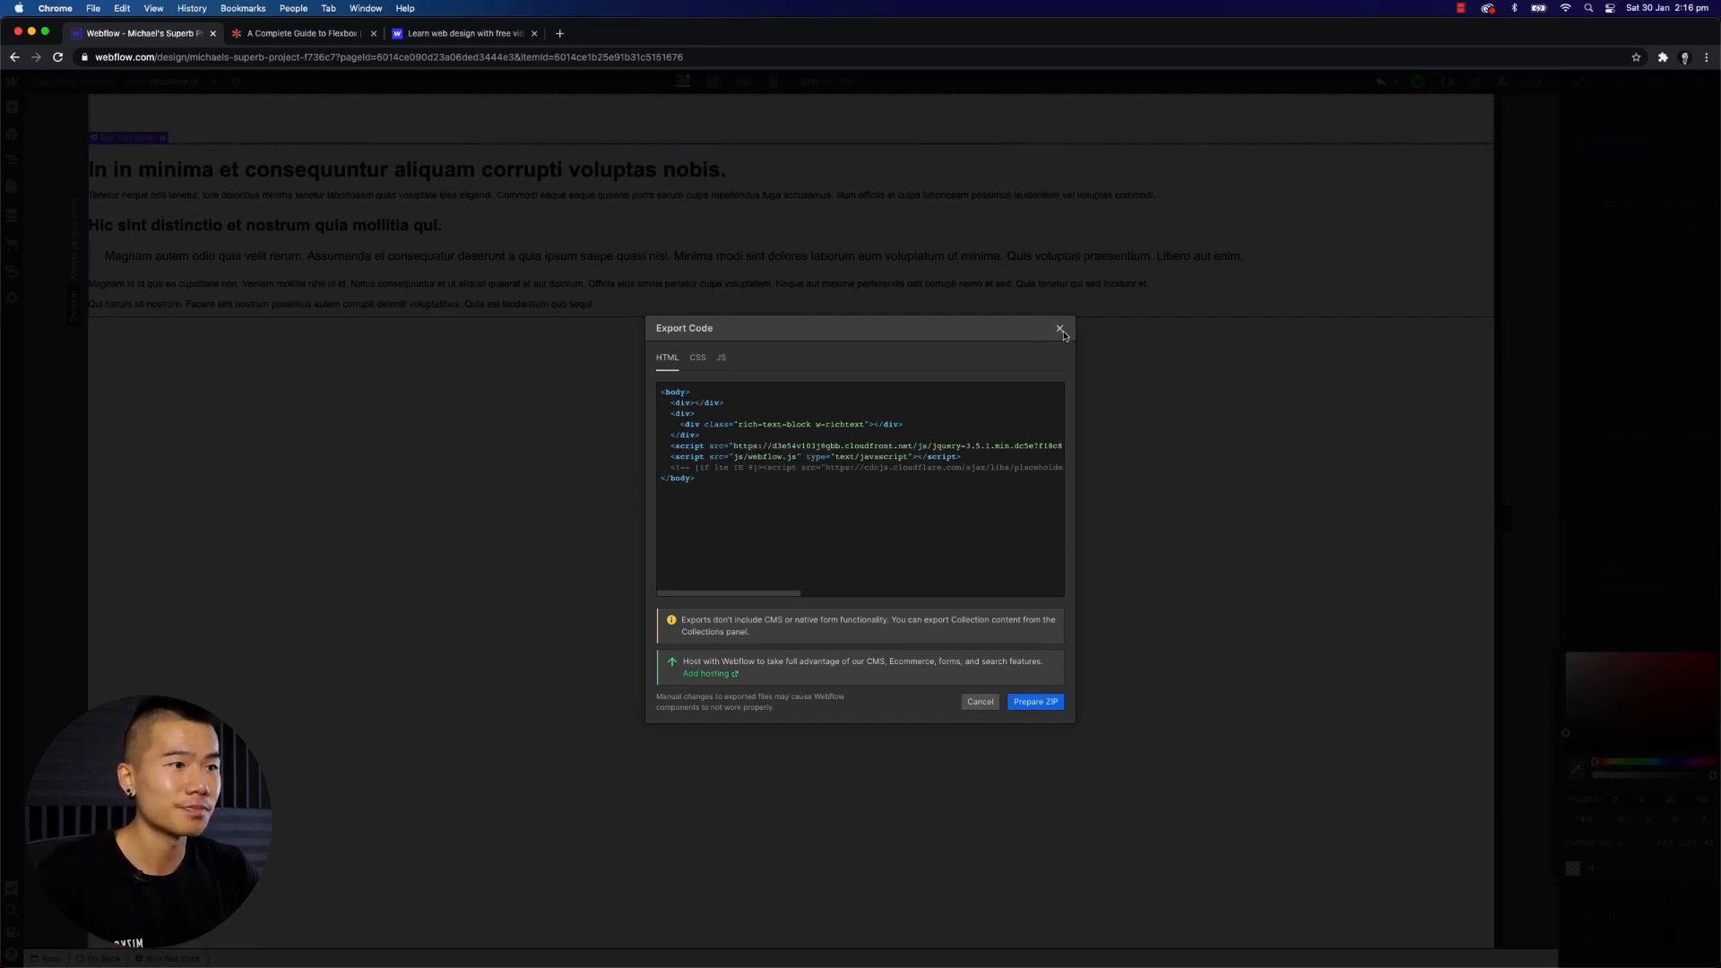
click(1060, 330)
click(1475, 82)
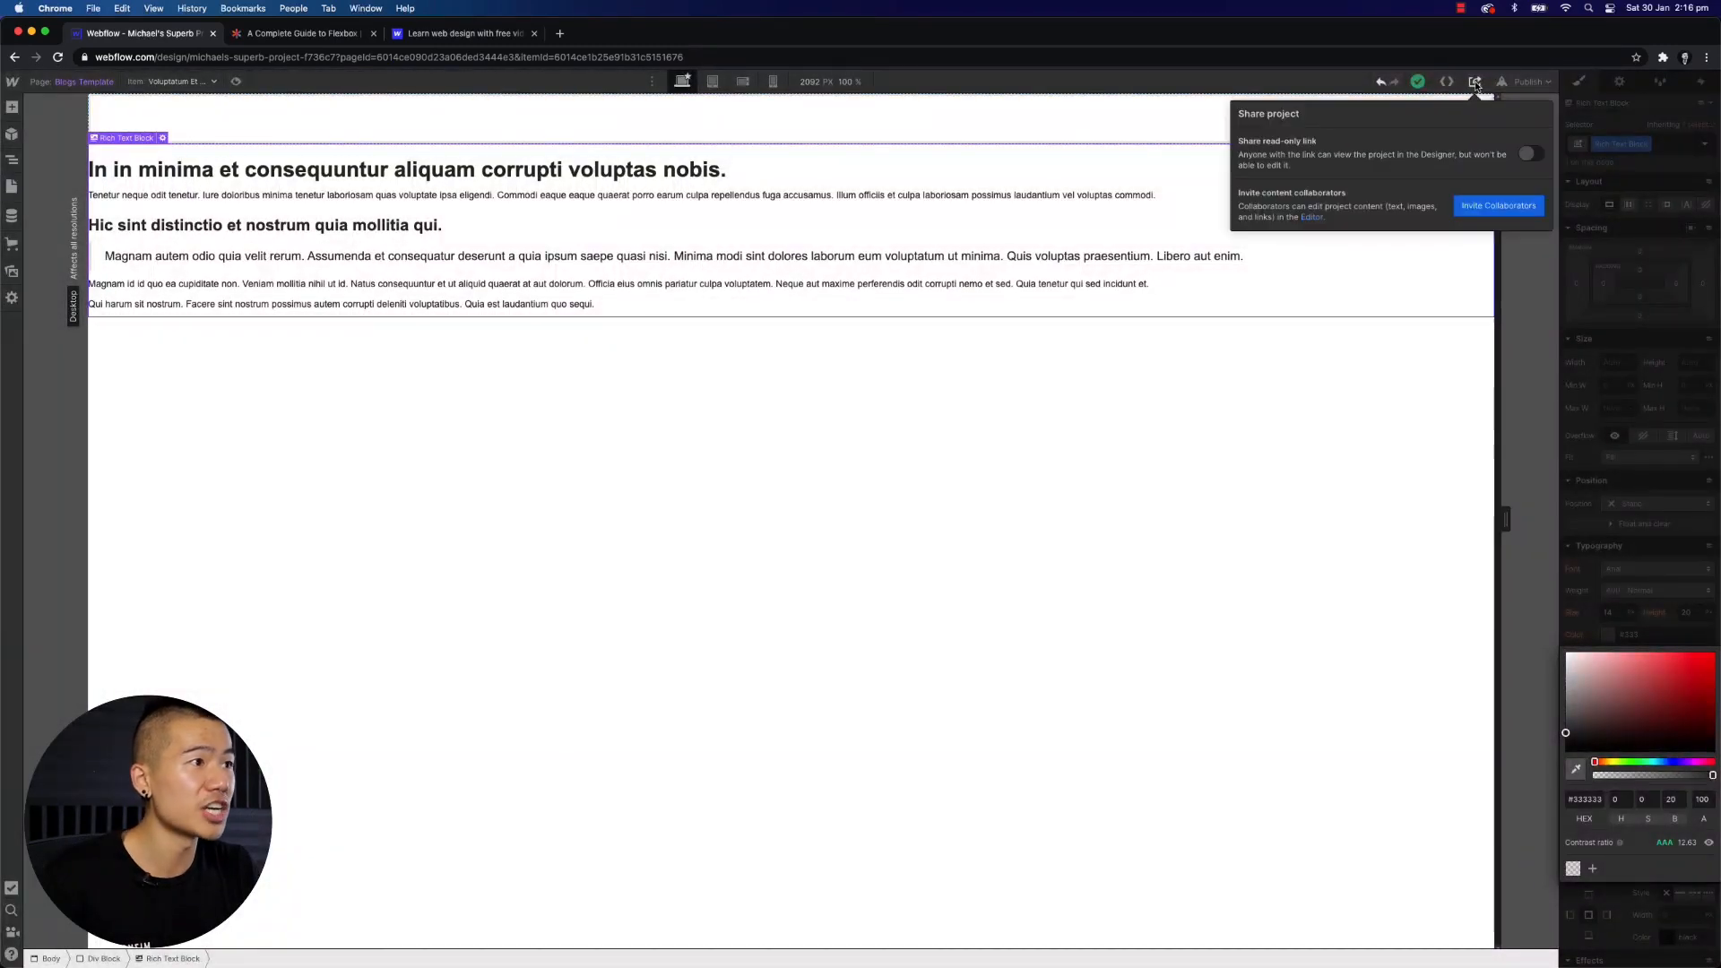
- Publish the site to the webflow.io subdomain and open the live blog post page
click(1524, 82)
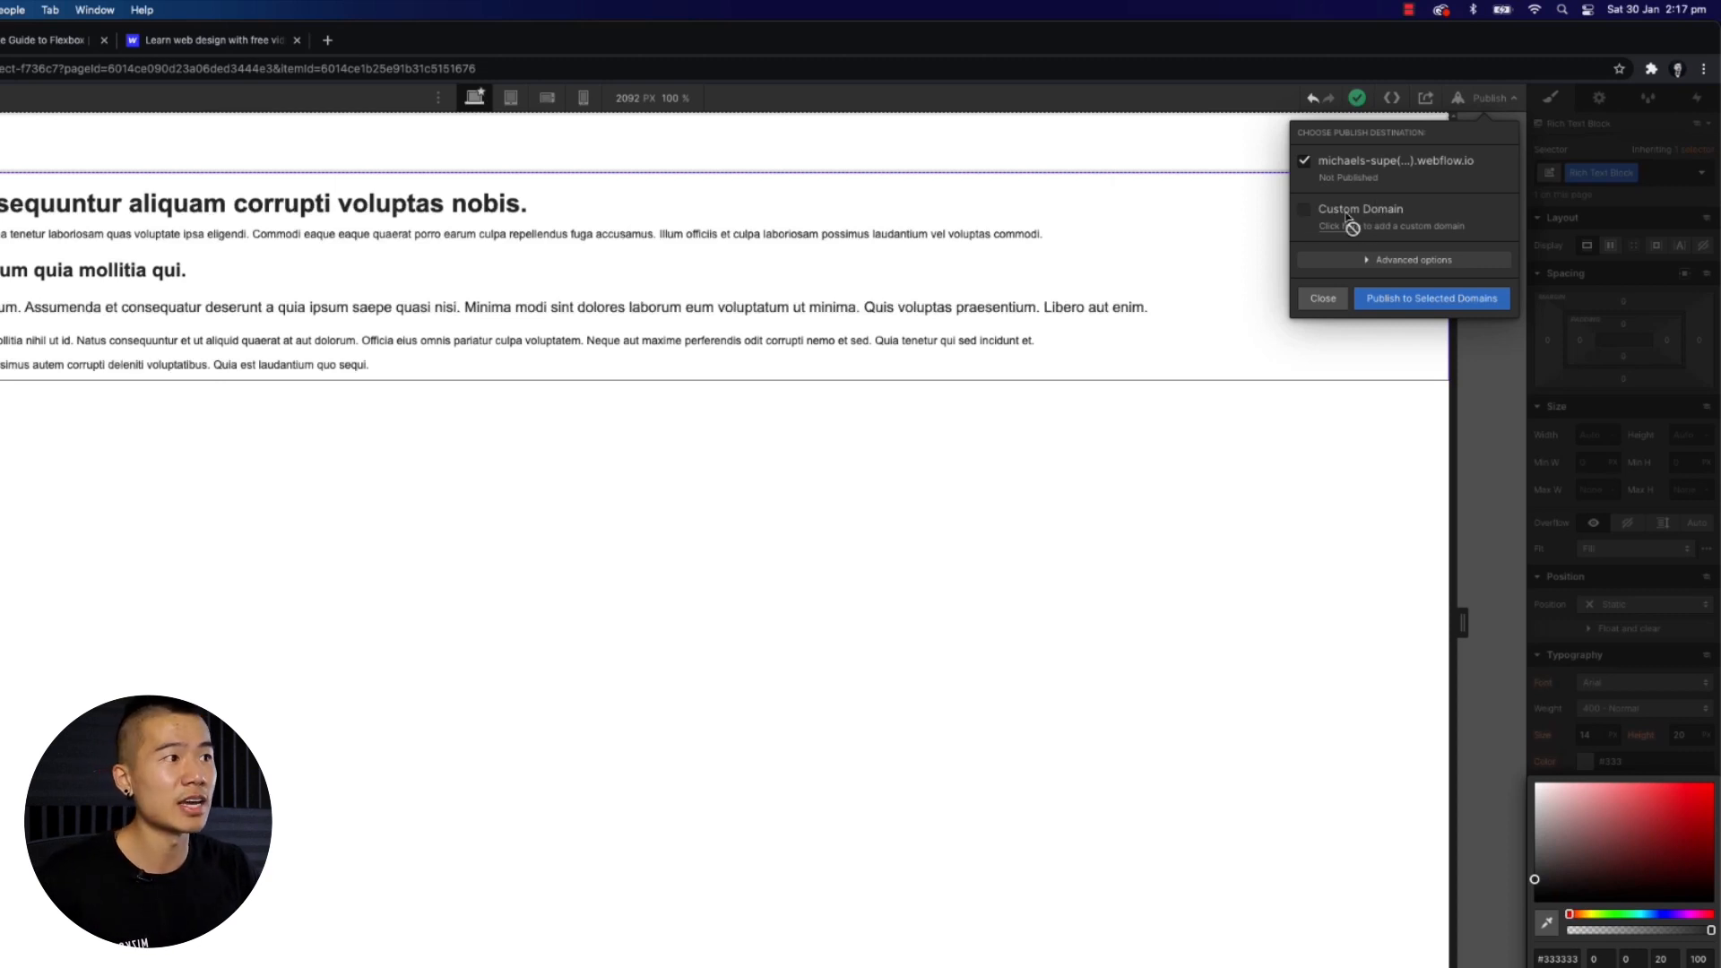
click(1424, 302)
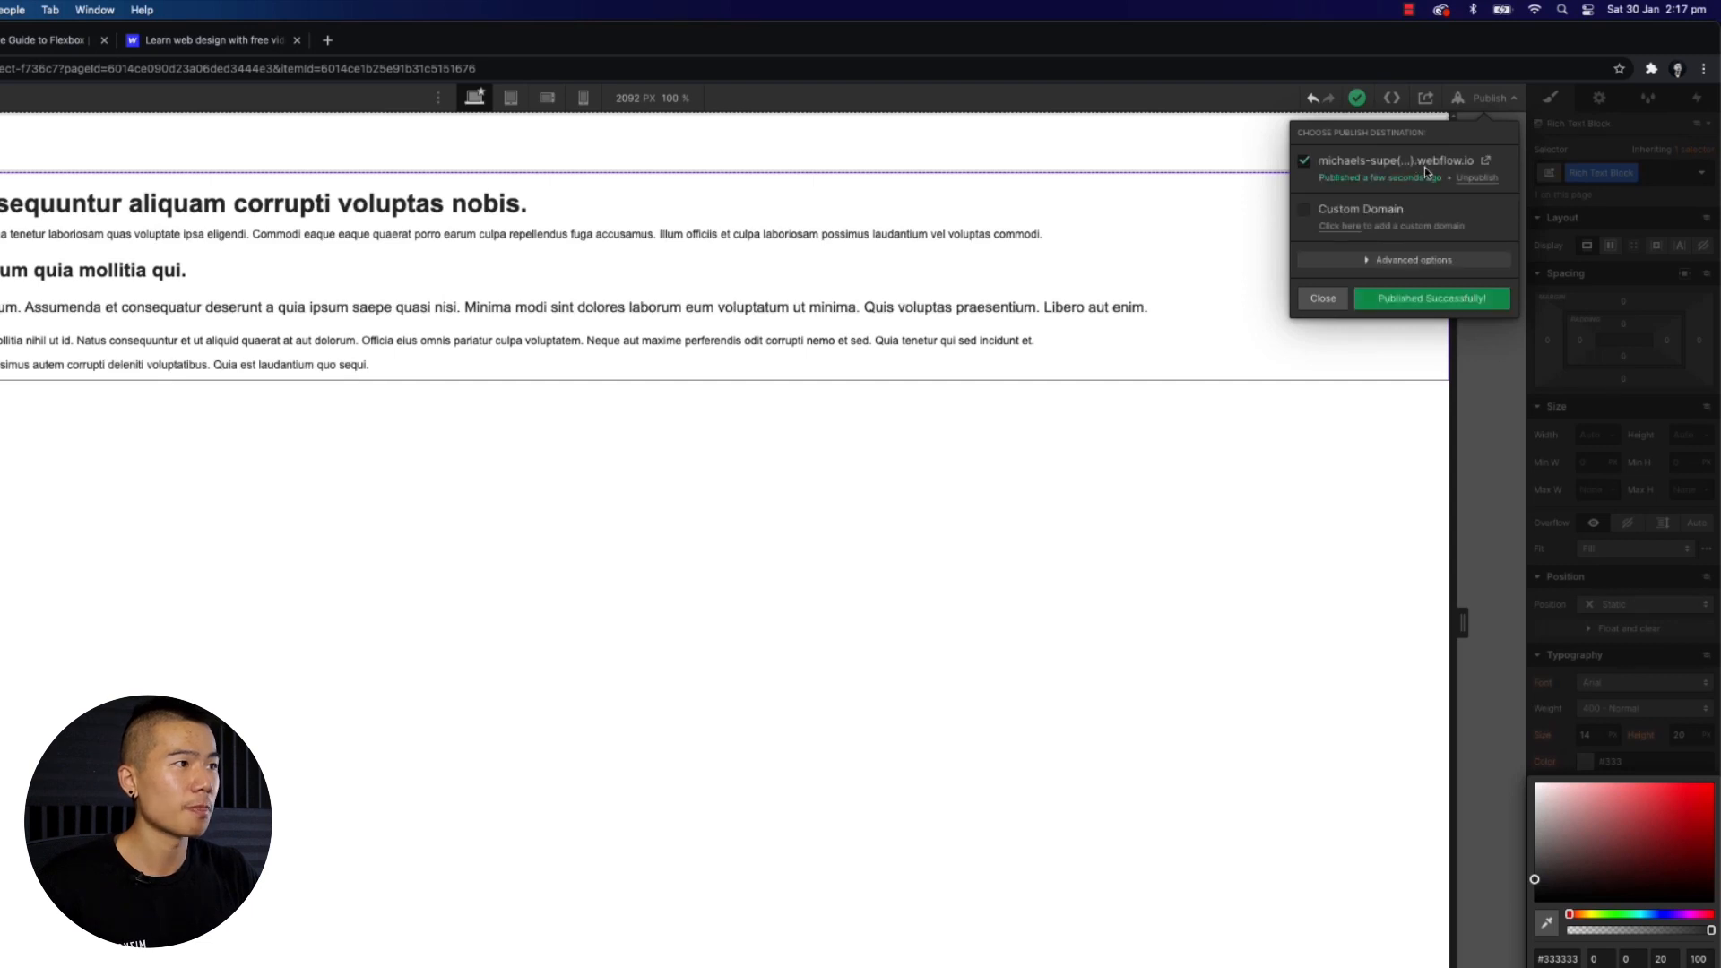
click(1487, 162)
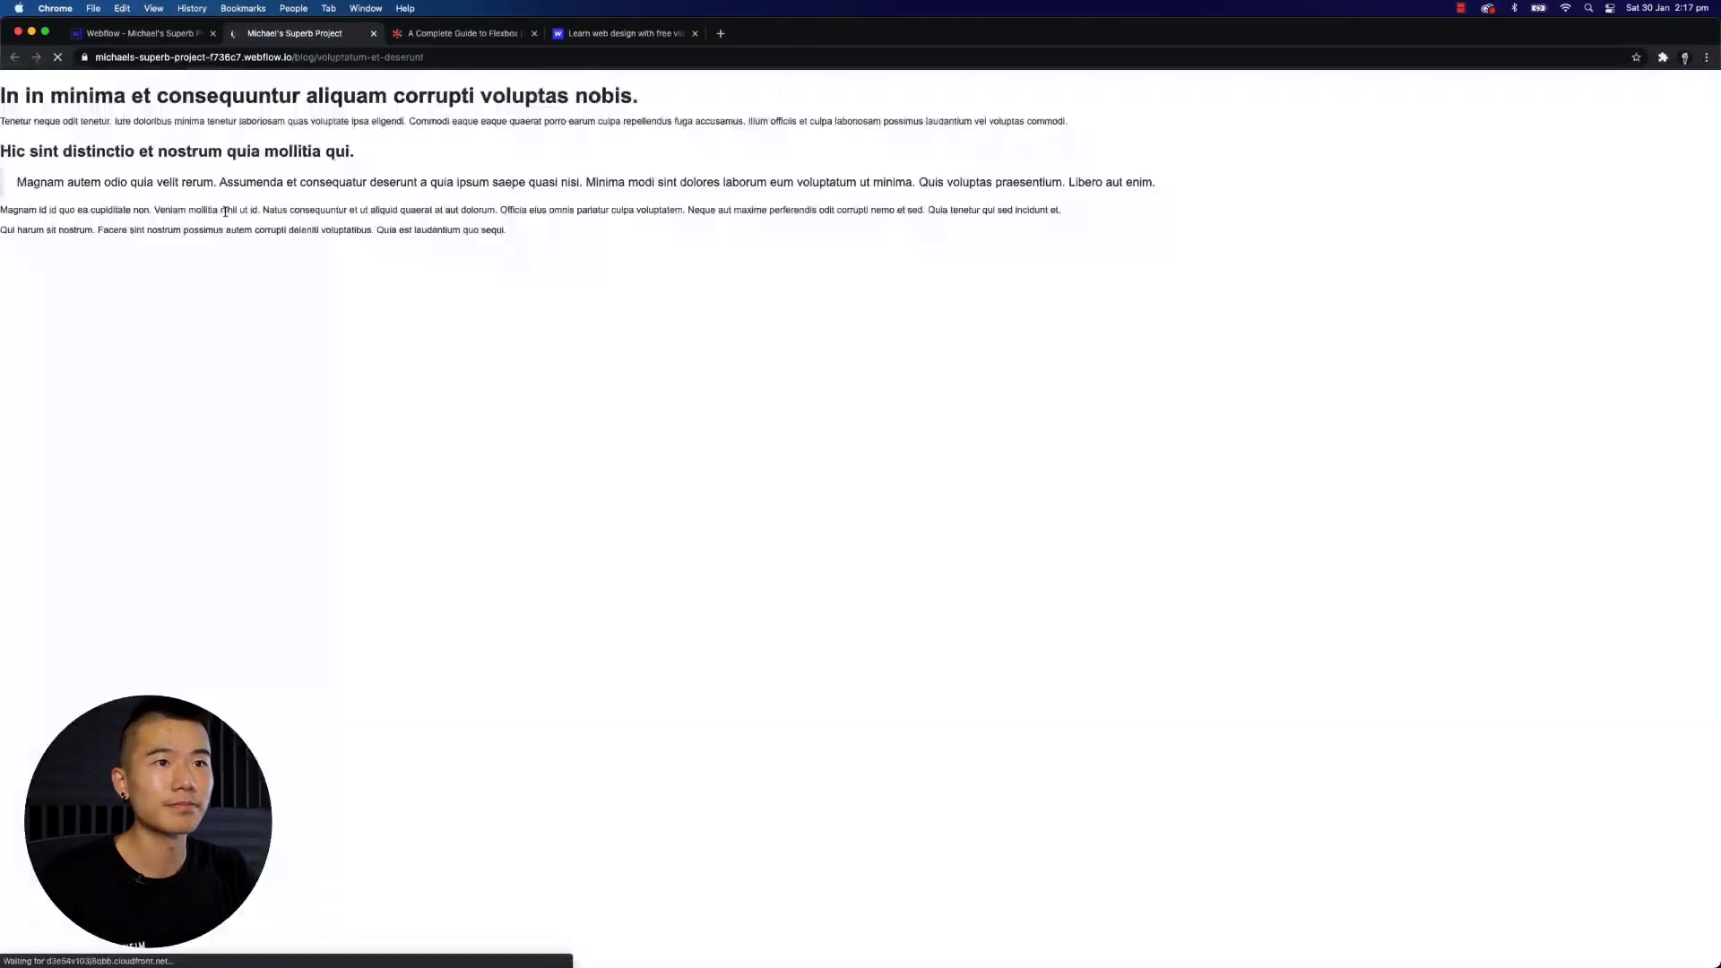
click(286, 56)
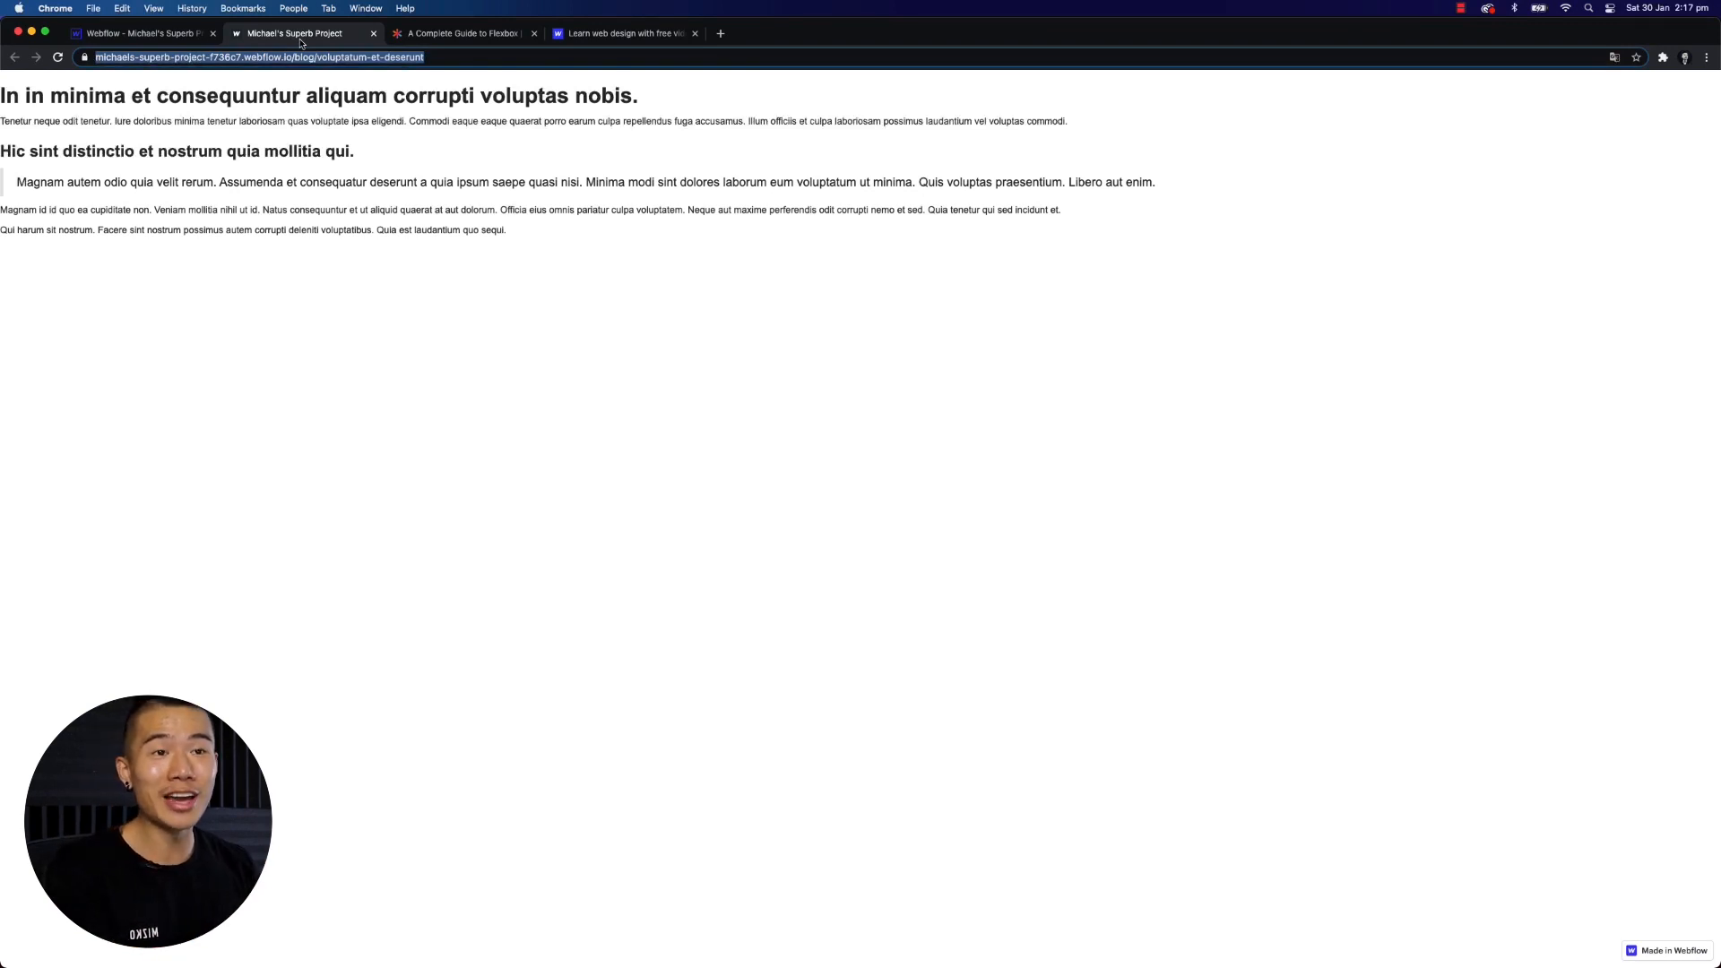
click(112, 36)
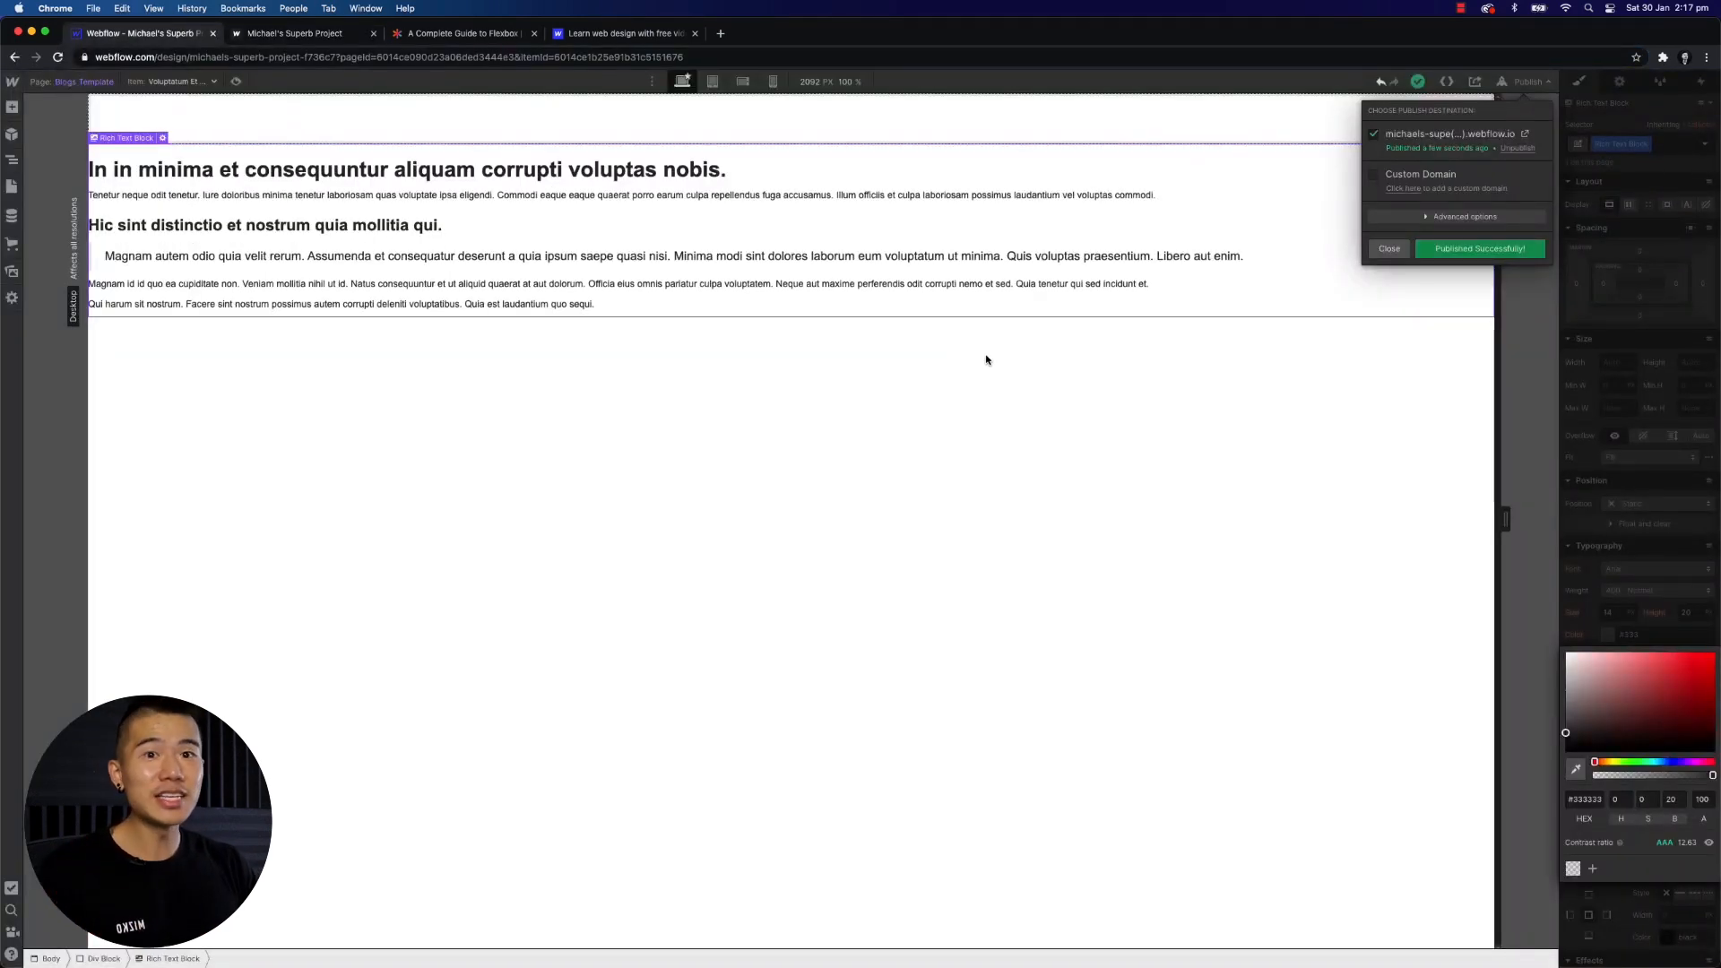
click(945, 496)
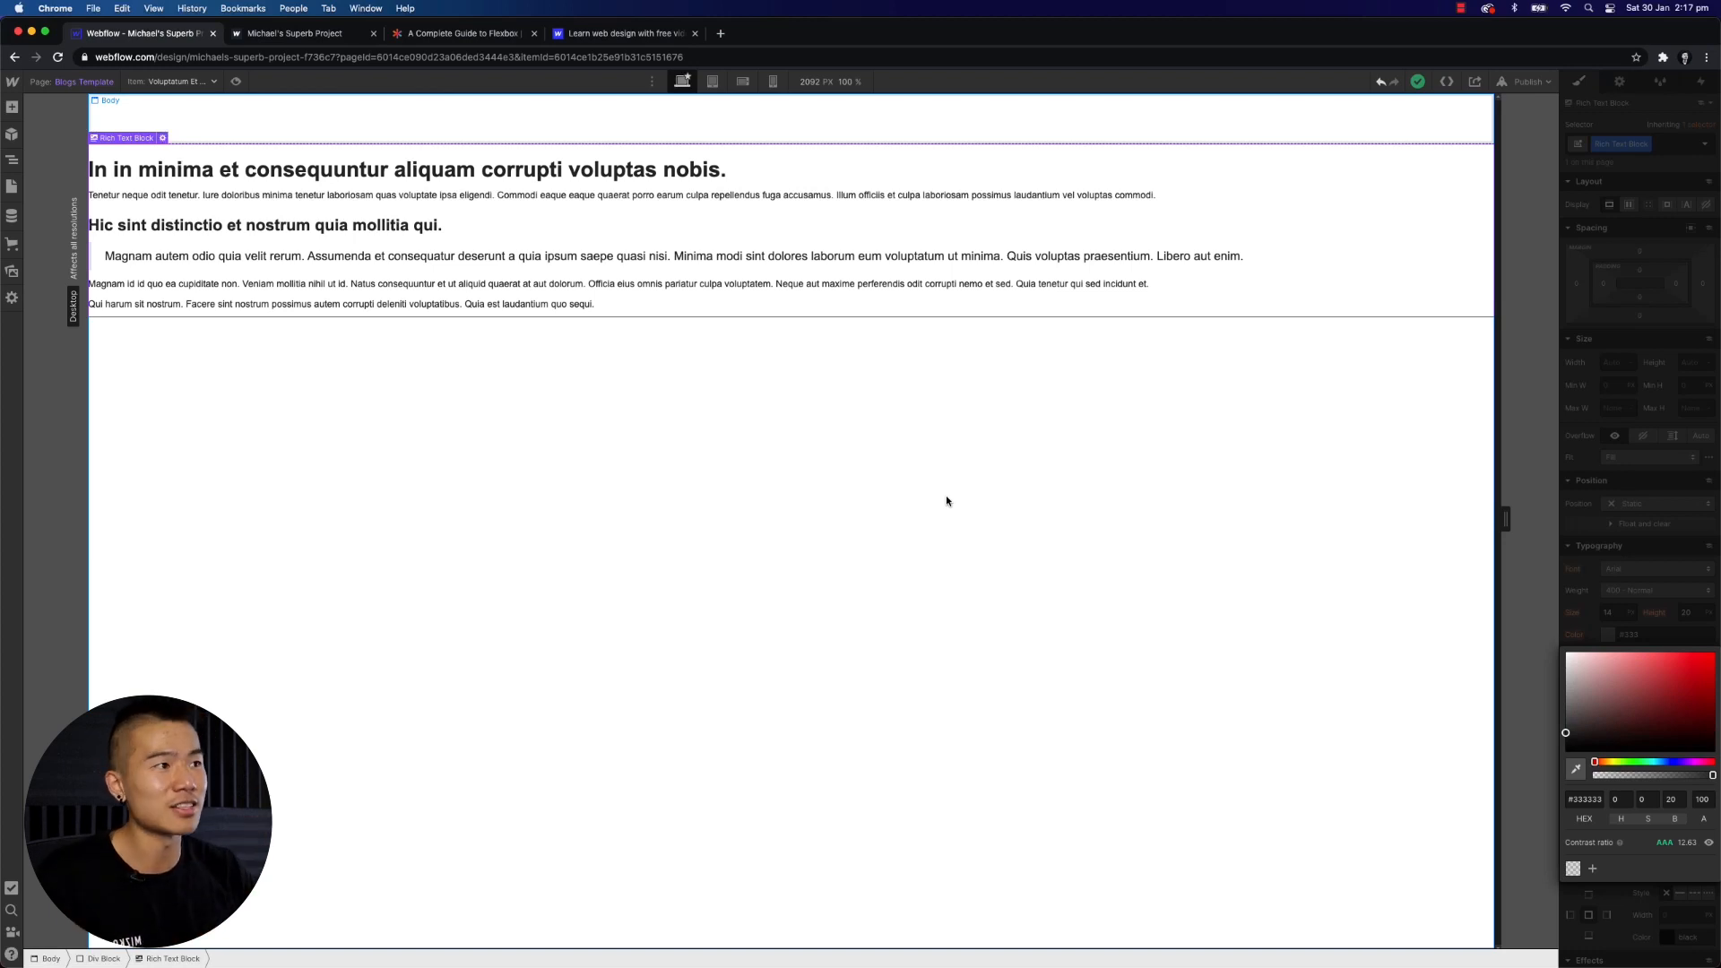
- Add an Image element below the Rich Text block on the Blogs Template
click(948, 510)
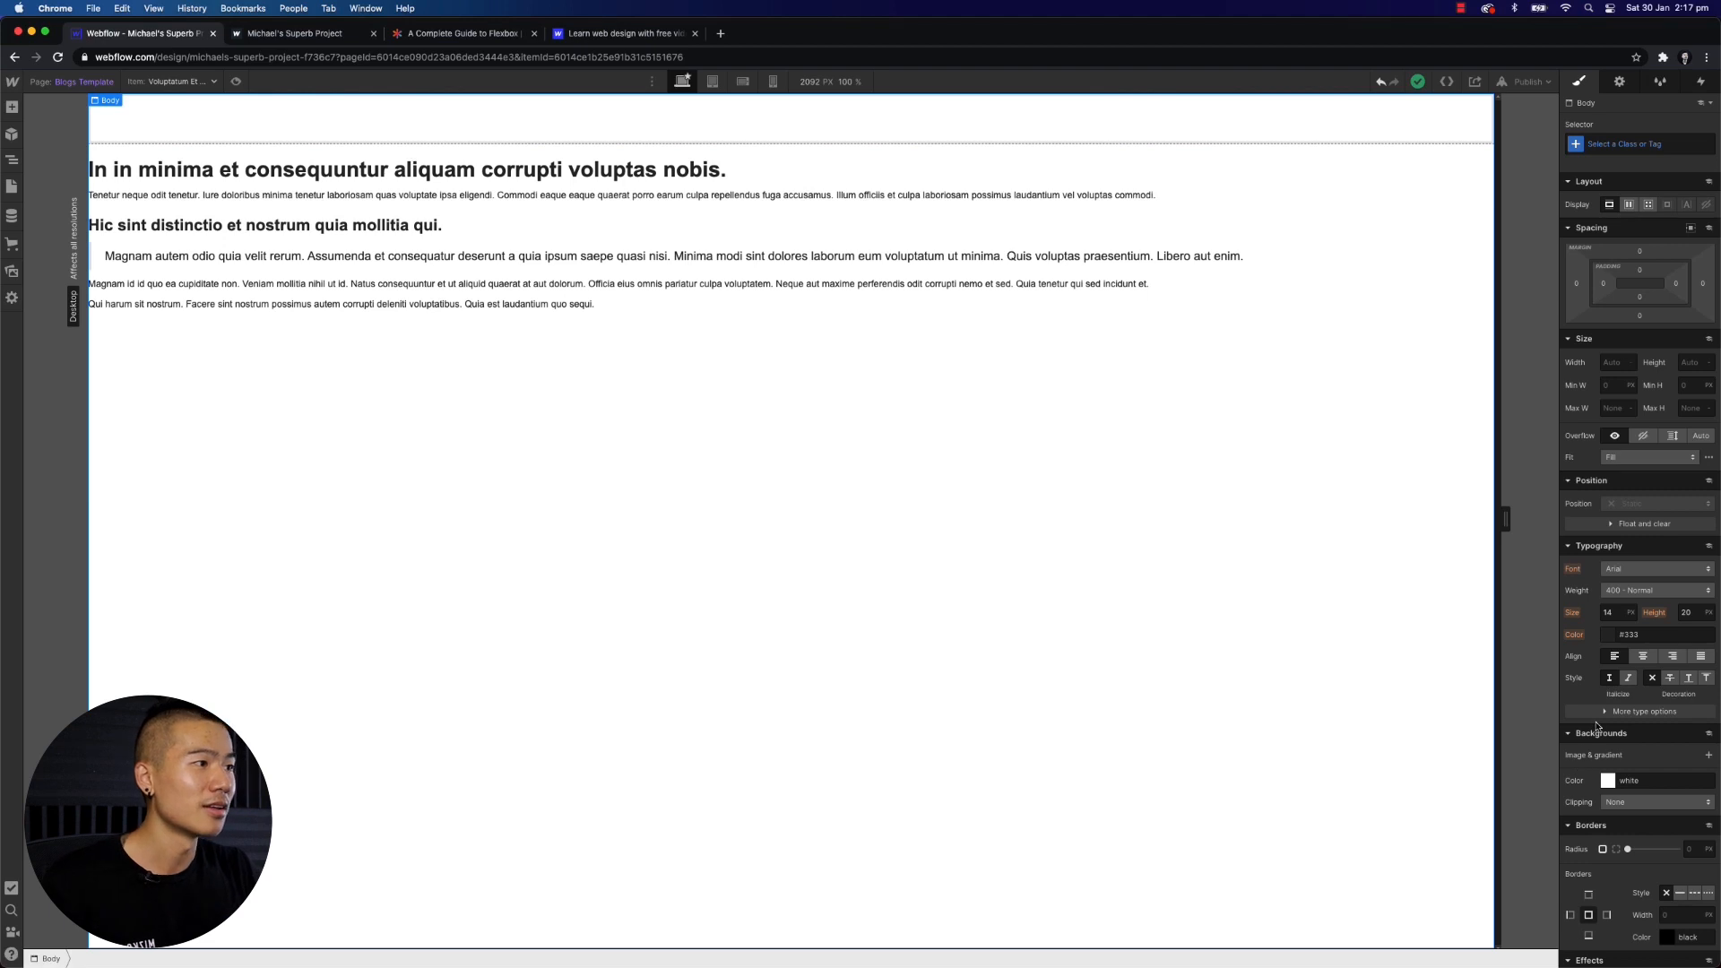
scroll(1596, 726, down, 3)
scroll(1581, 714, up, 3)
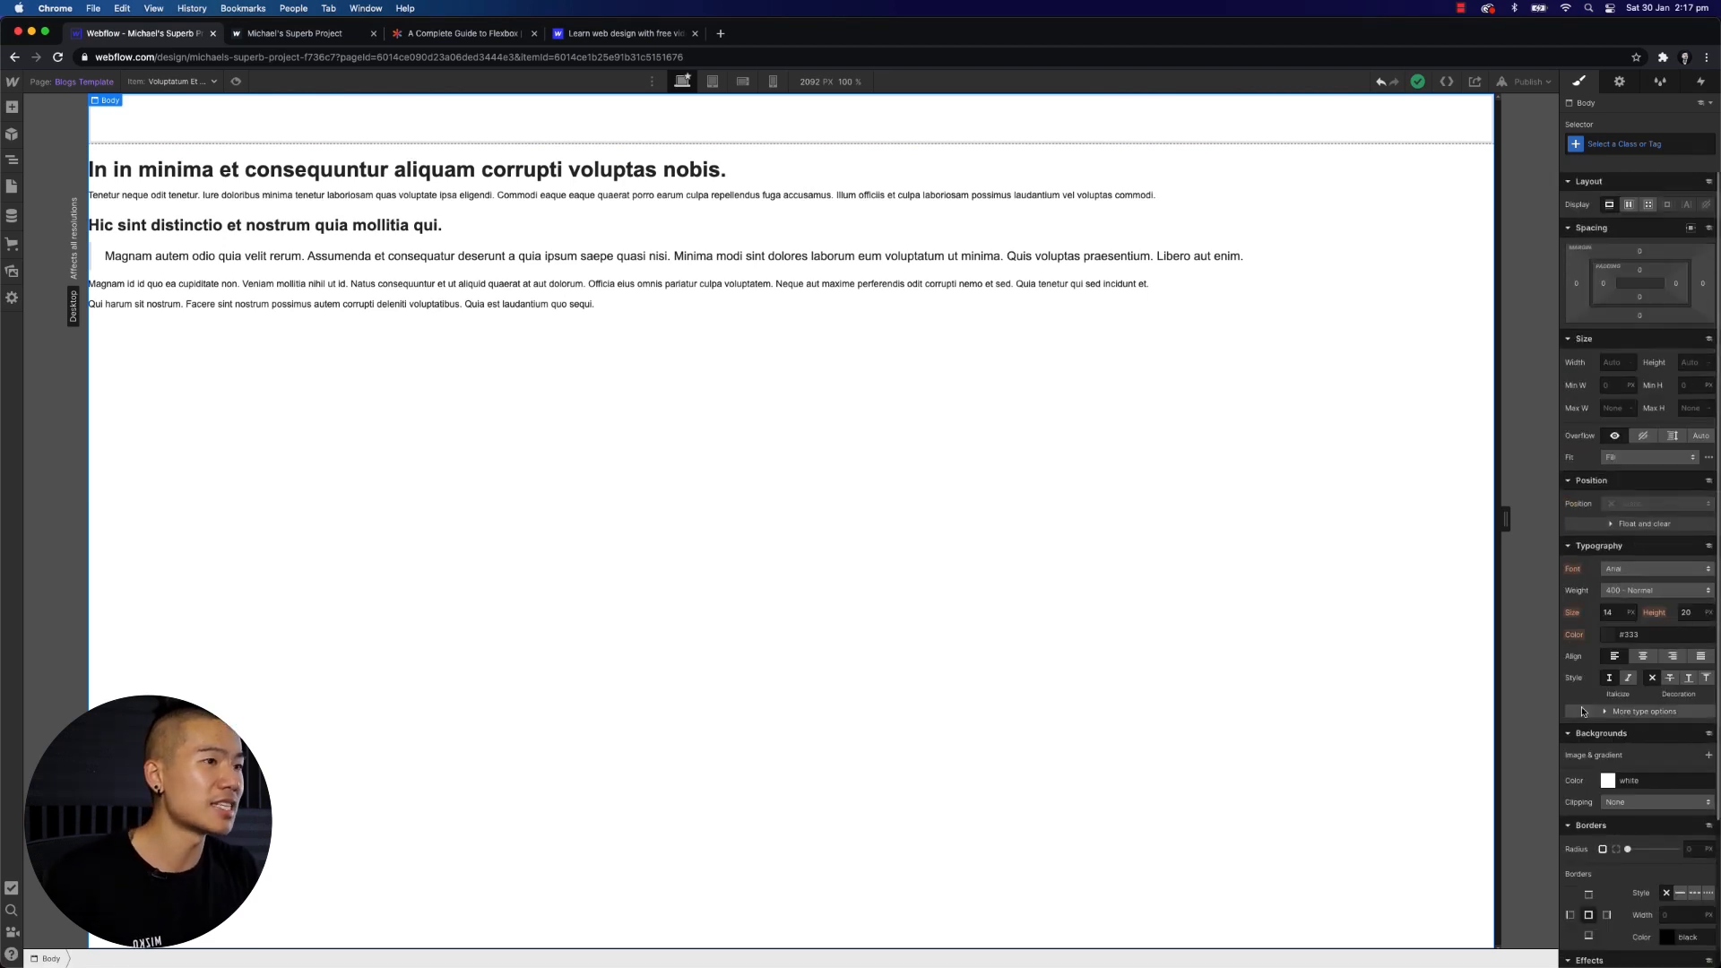
click(646, 177)
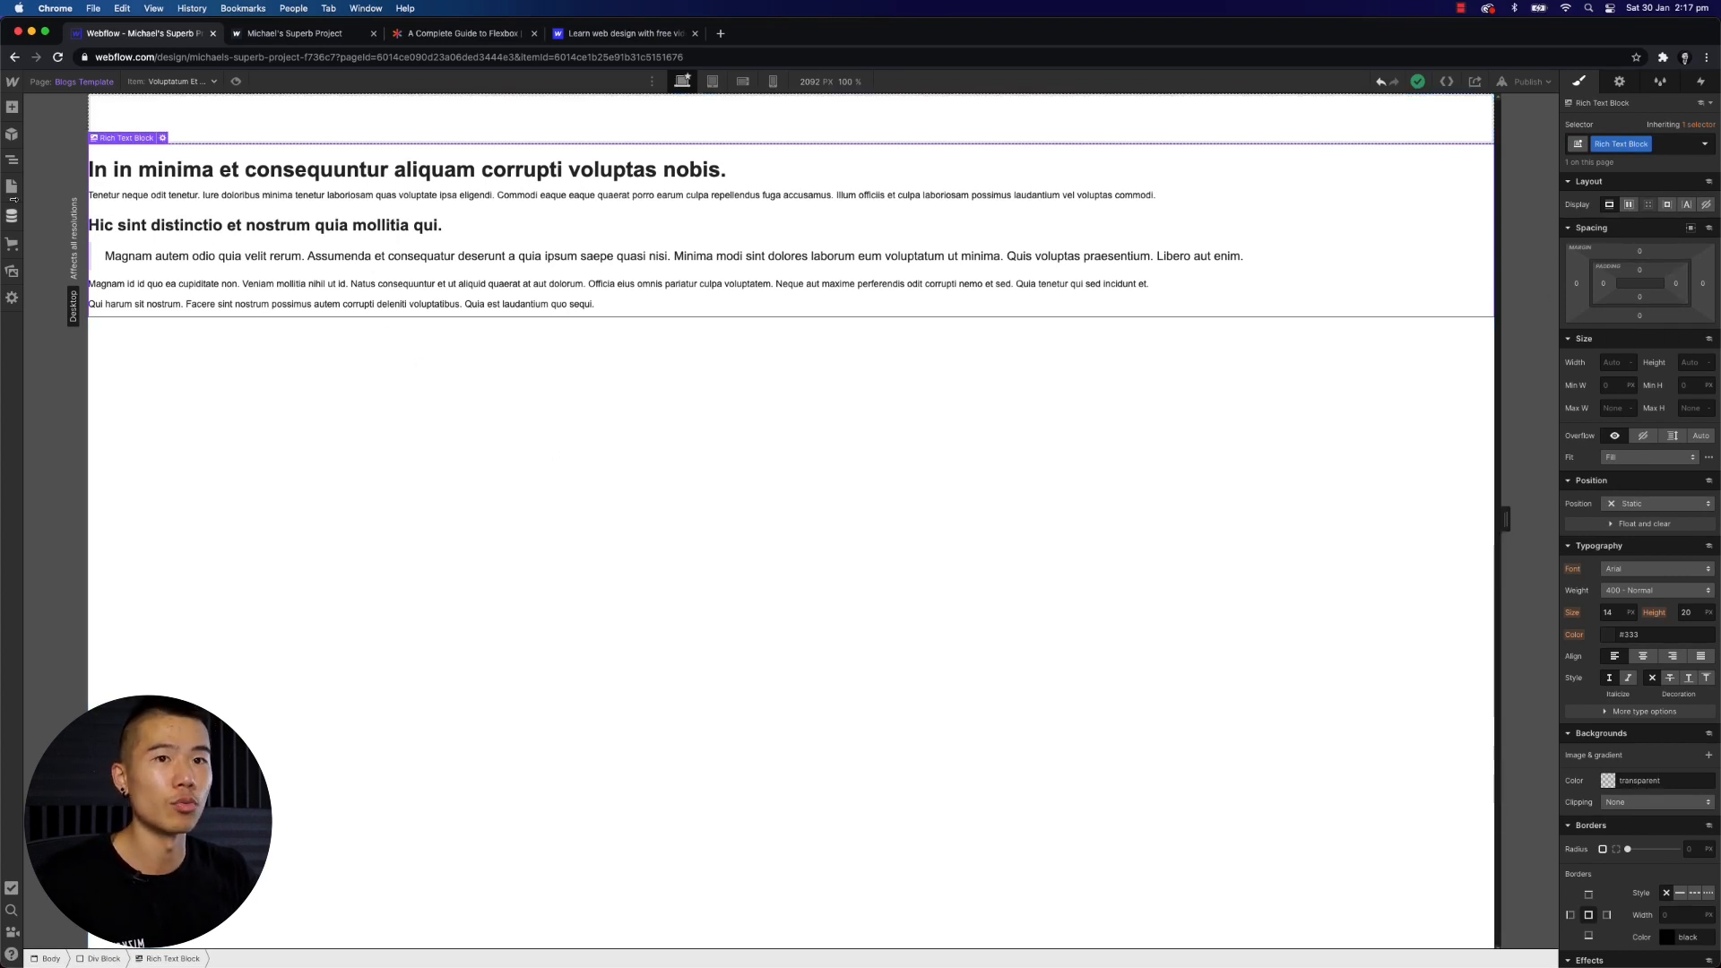
click(11, 107)
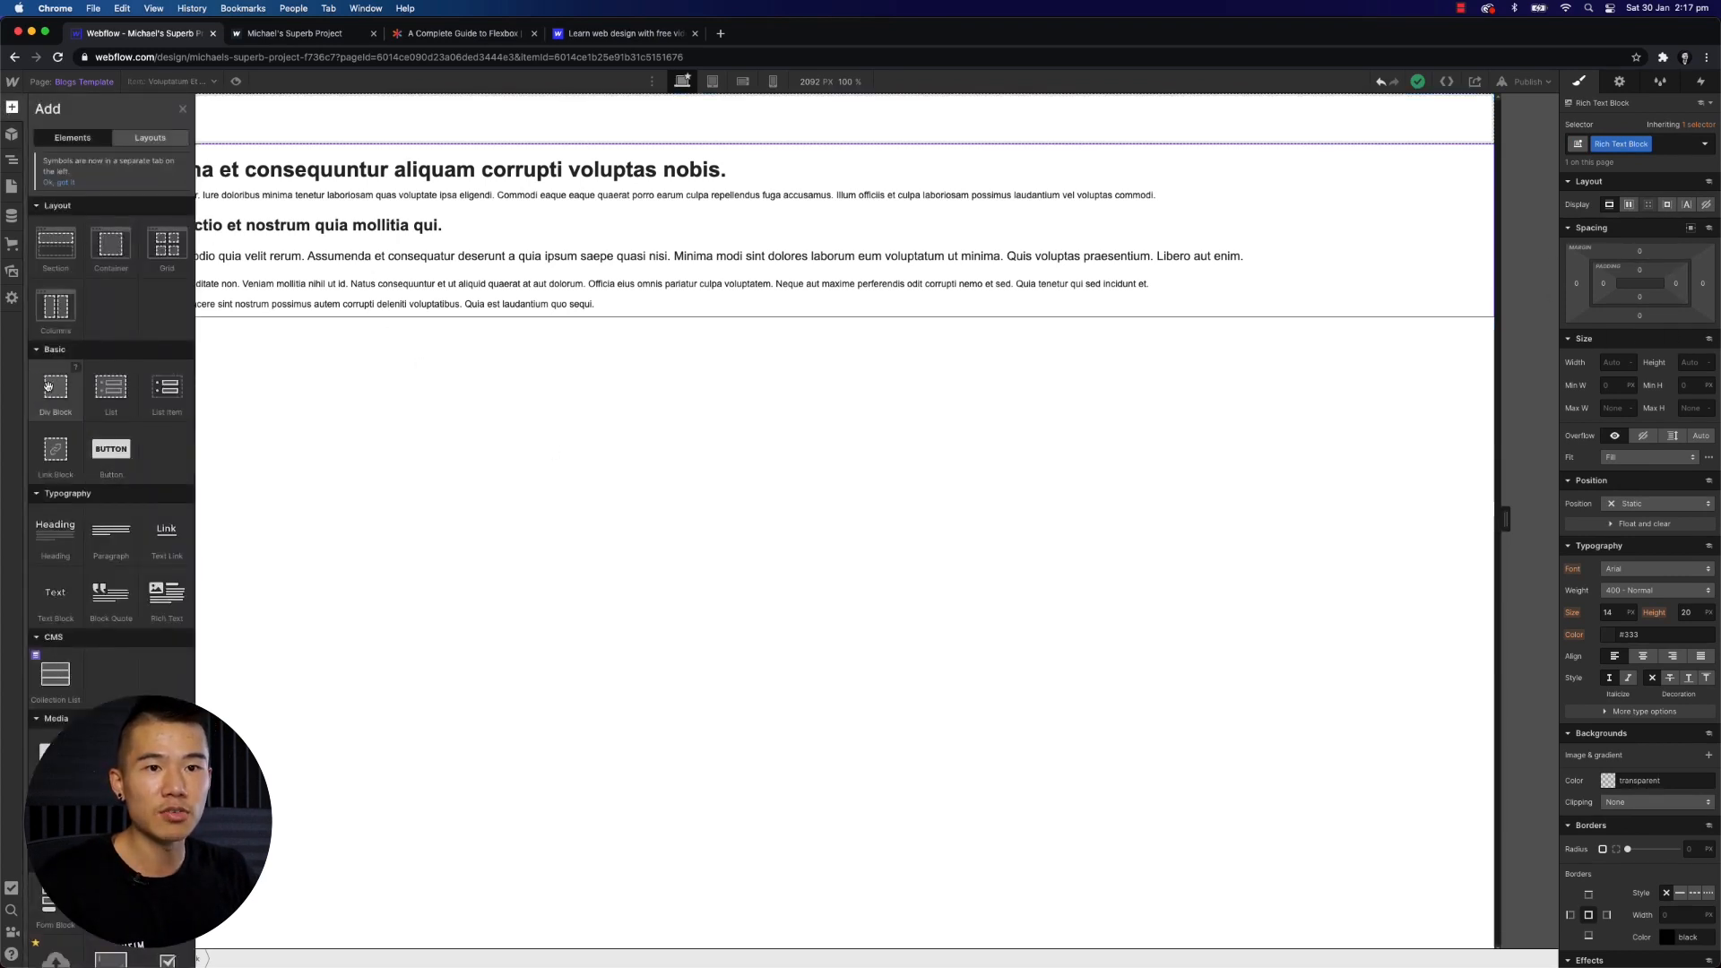
click(55, 754)
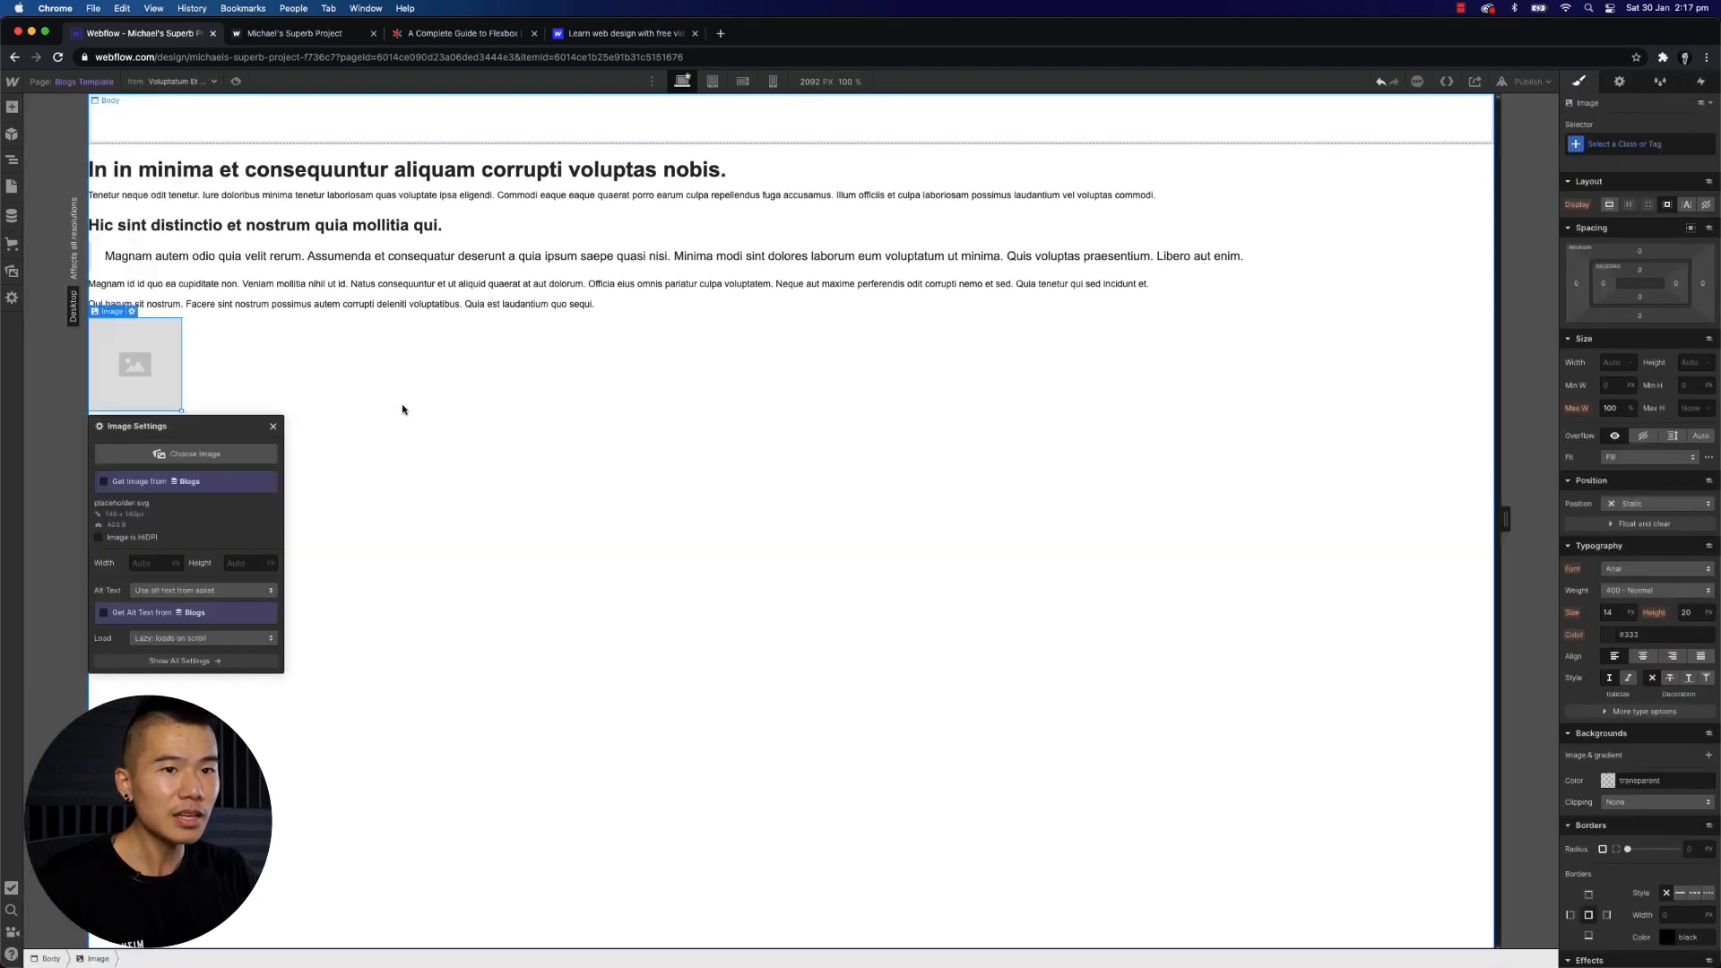
- Close the image settings, give the image a 100 px top margin, and drag out a left margin
click(274, 427)
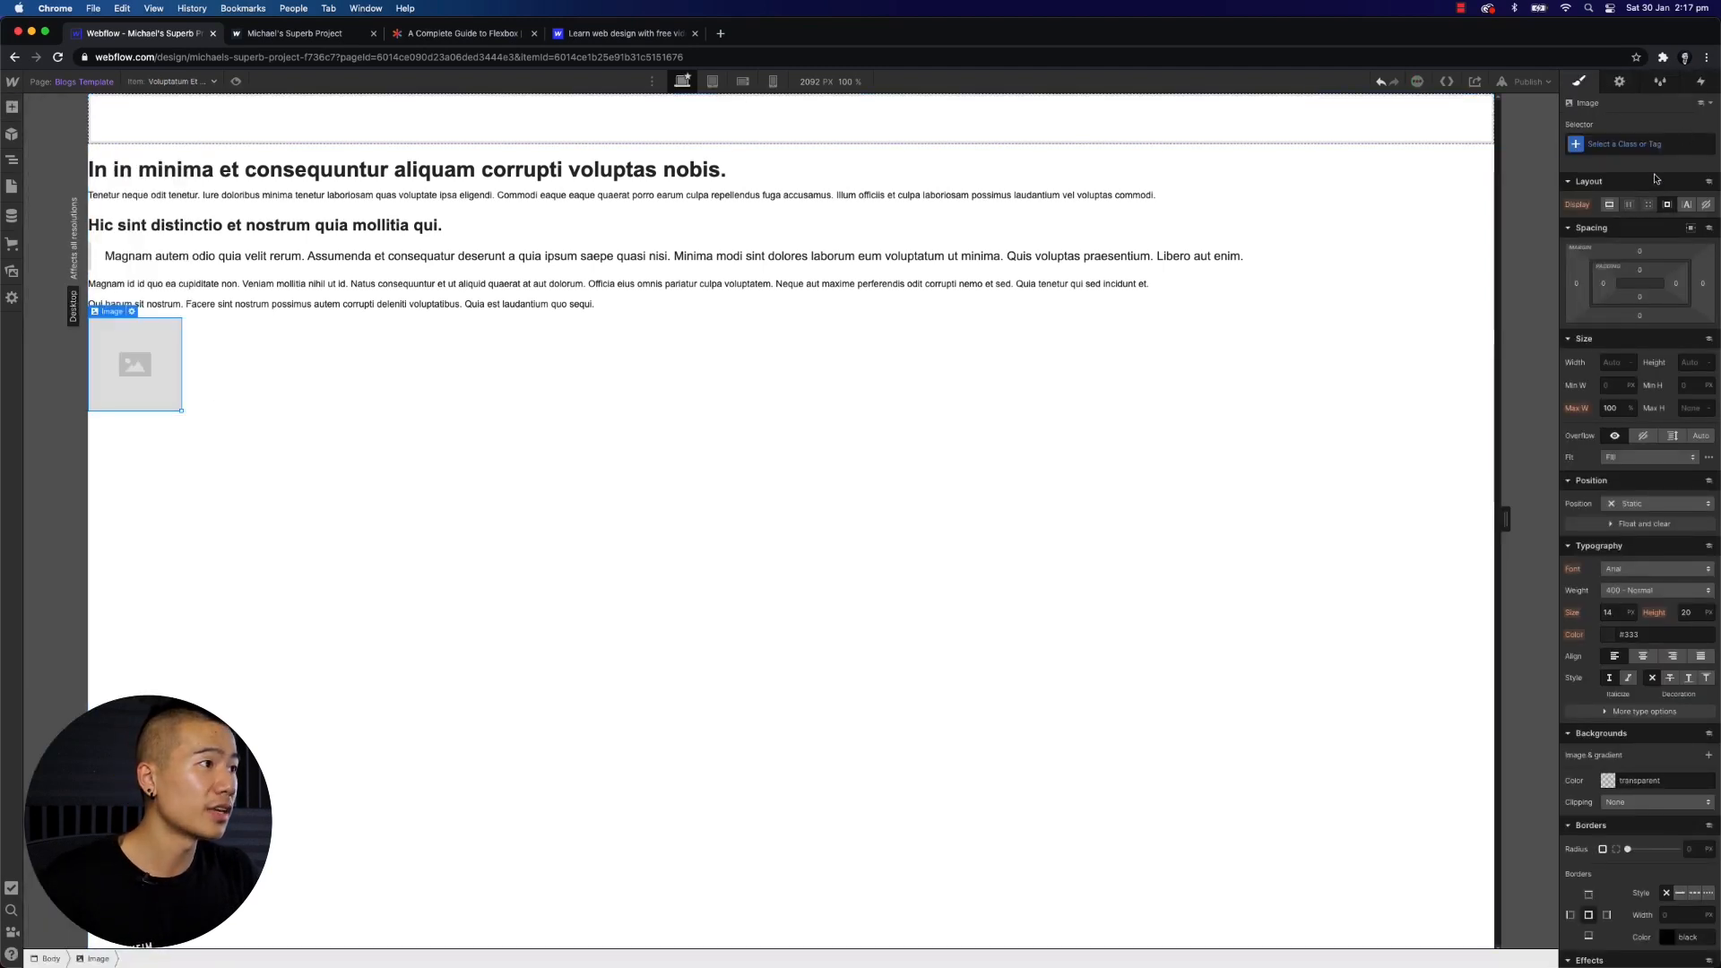
click(1640, 250)
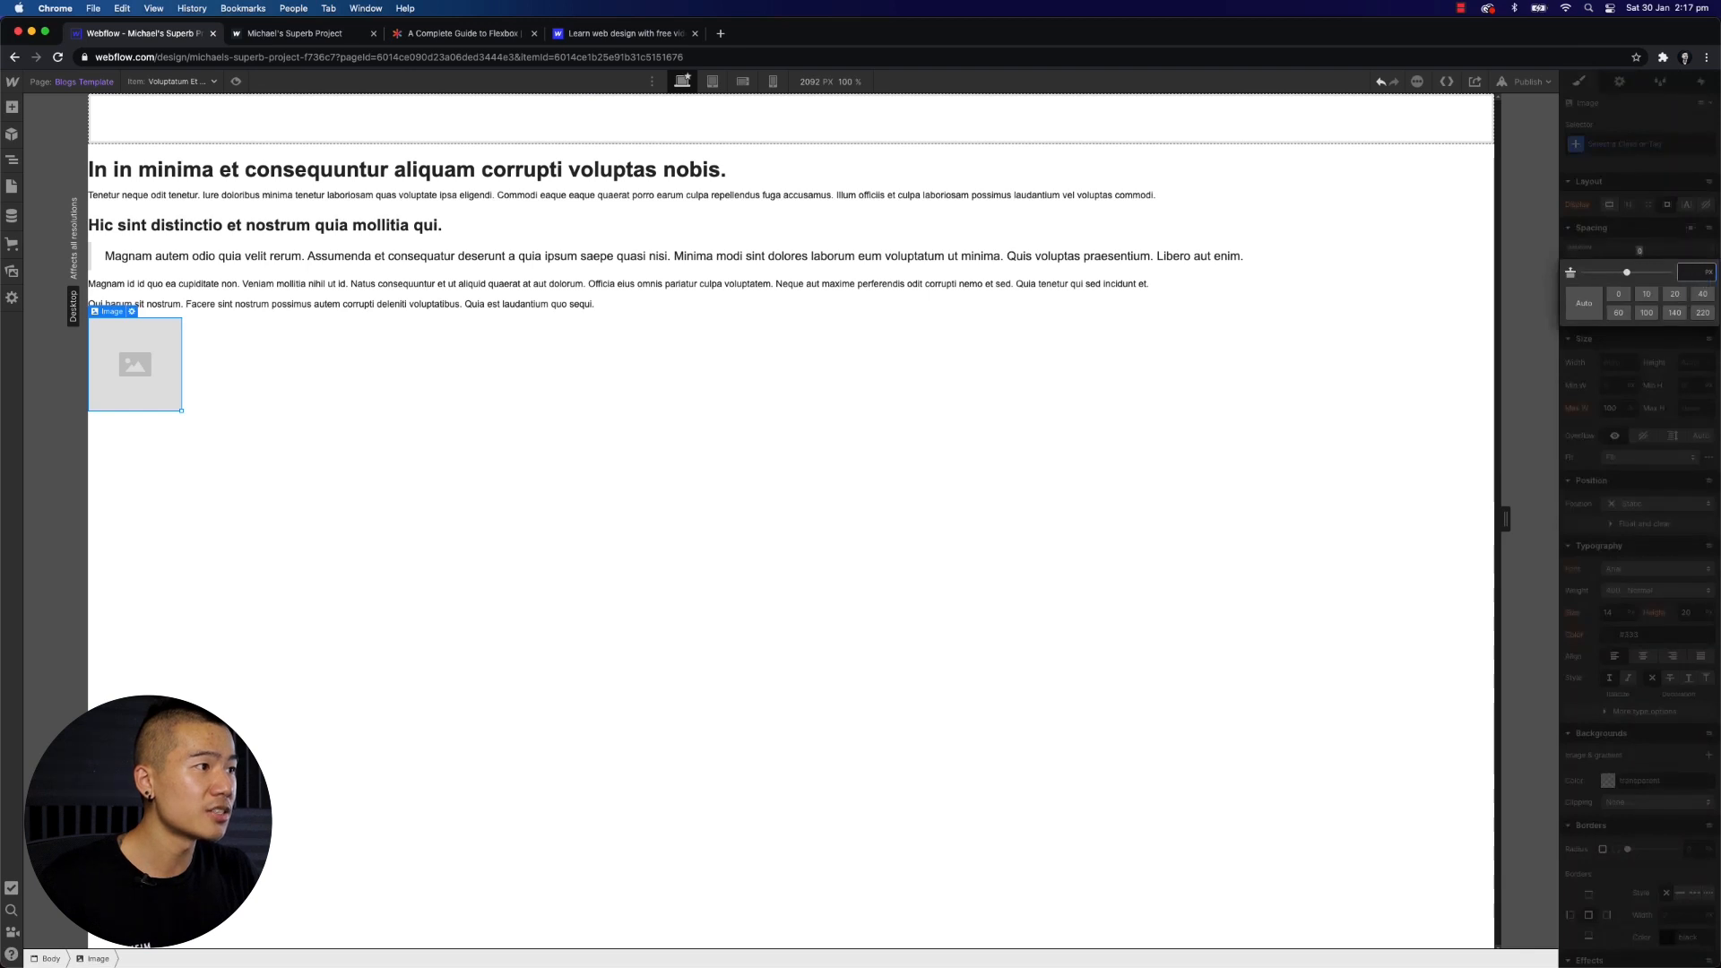
text(100)
key(Return)
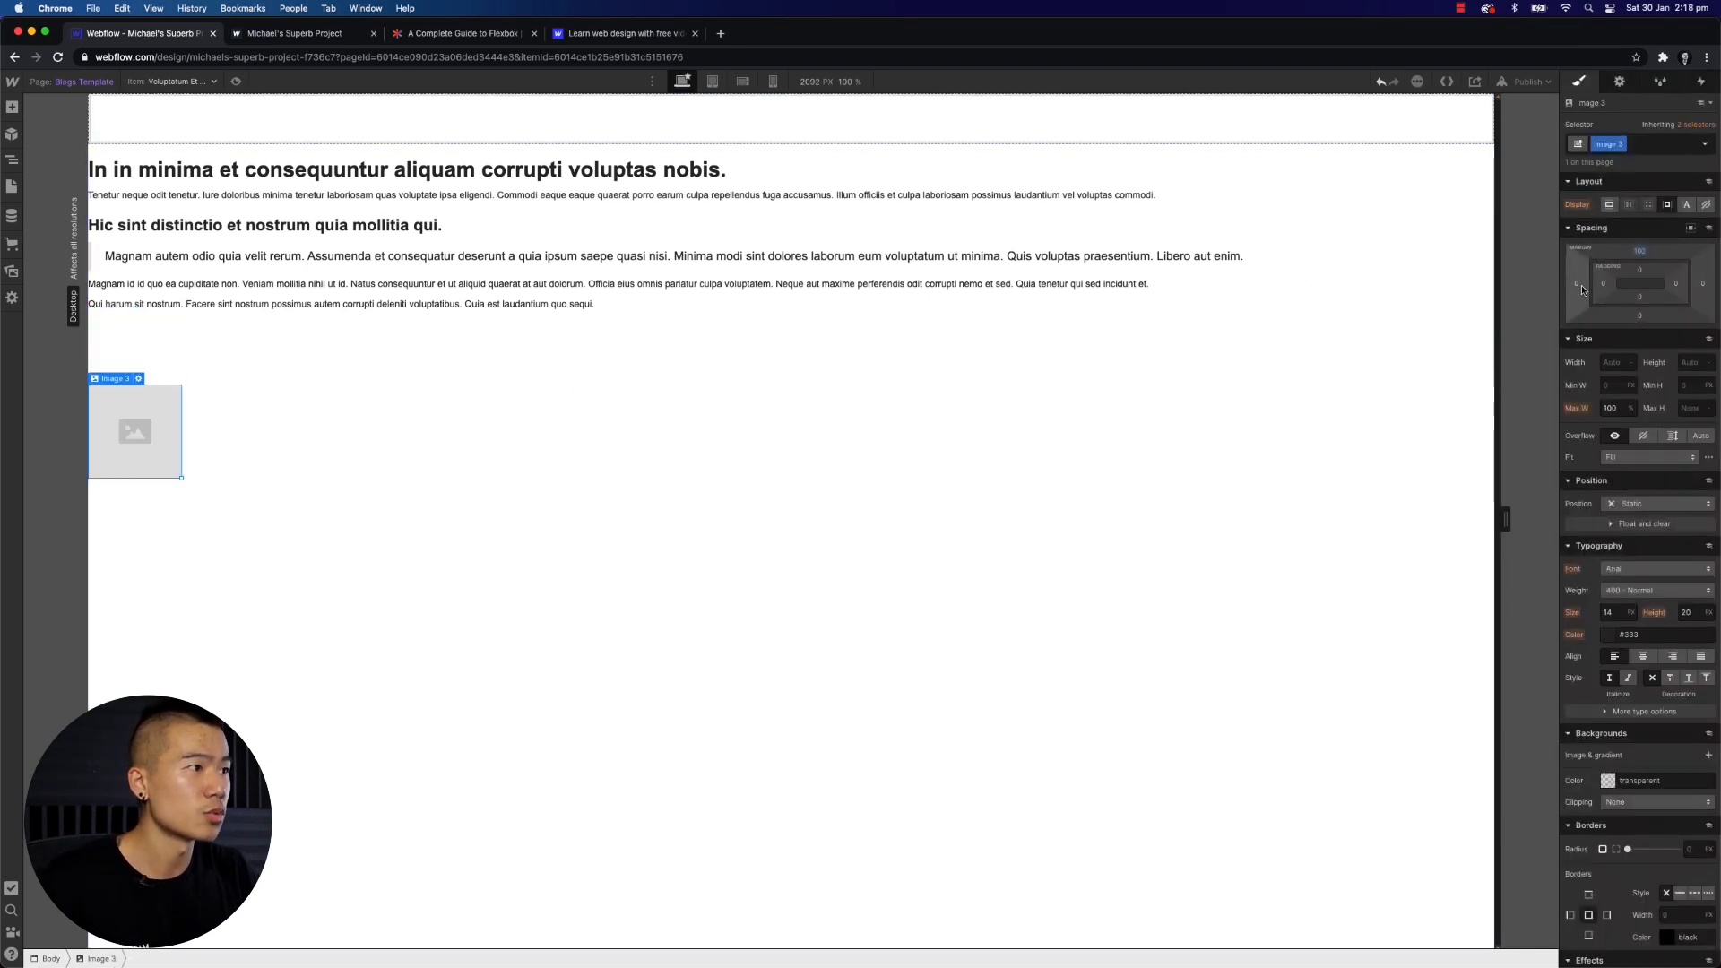
drag(1577, 283, 1412, 301)
- Set the image's width to 360 px
click(1633, 361)
text(2200)
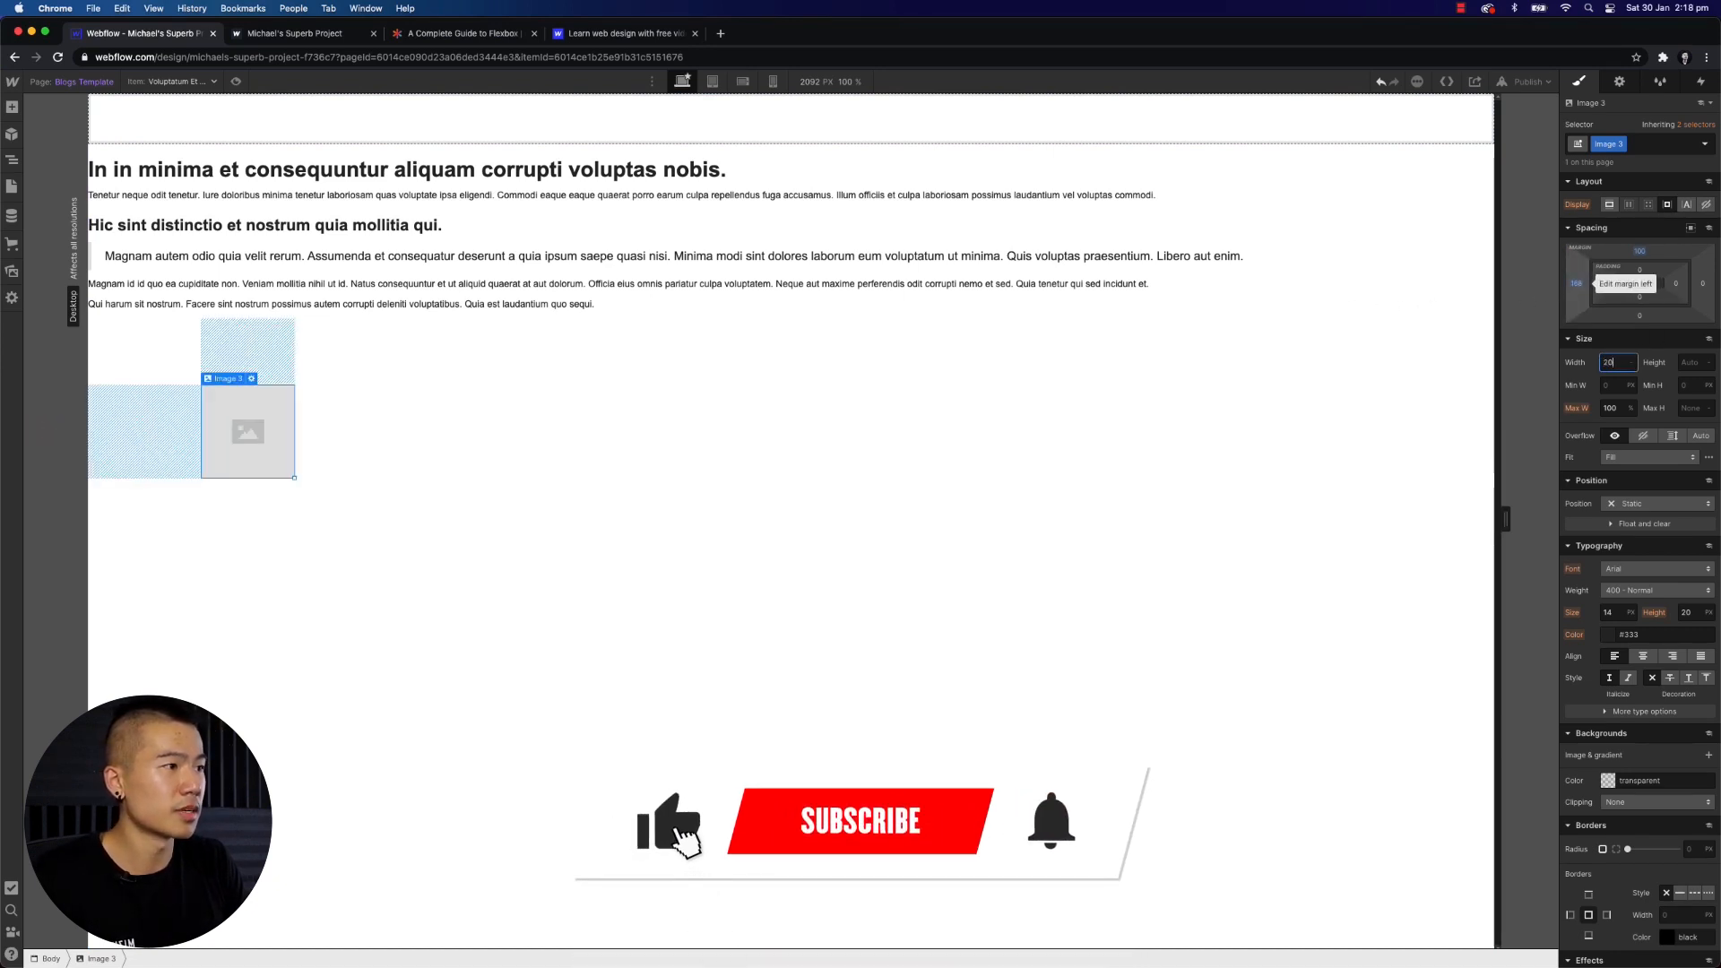
key(Return)
key(Tab)
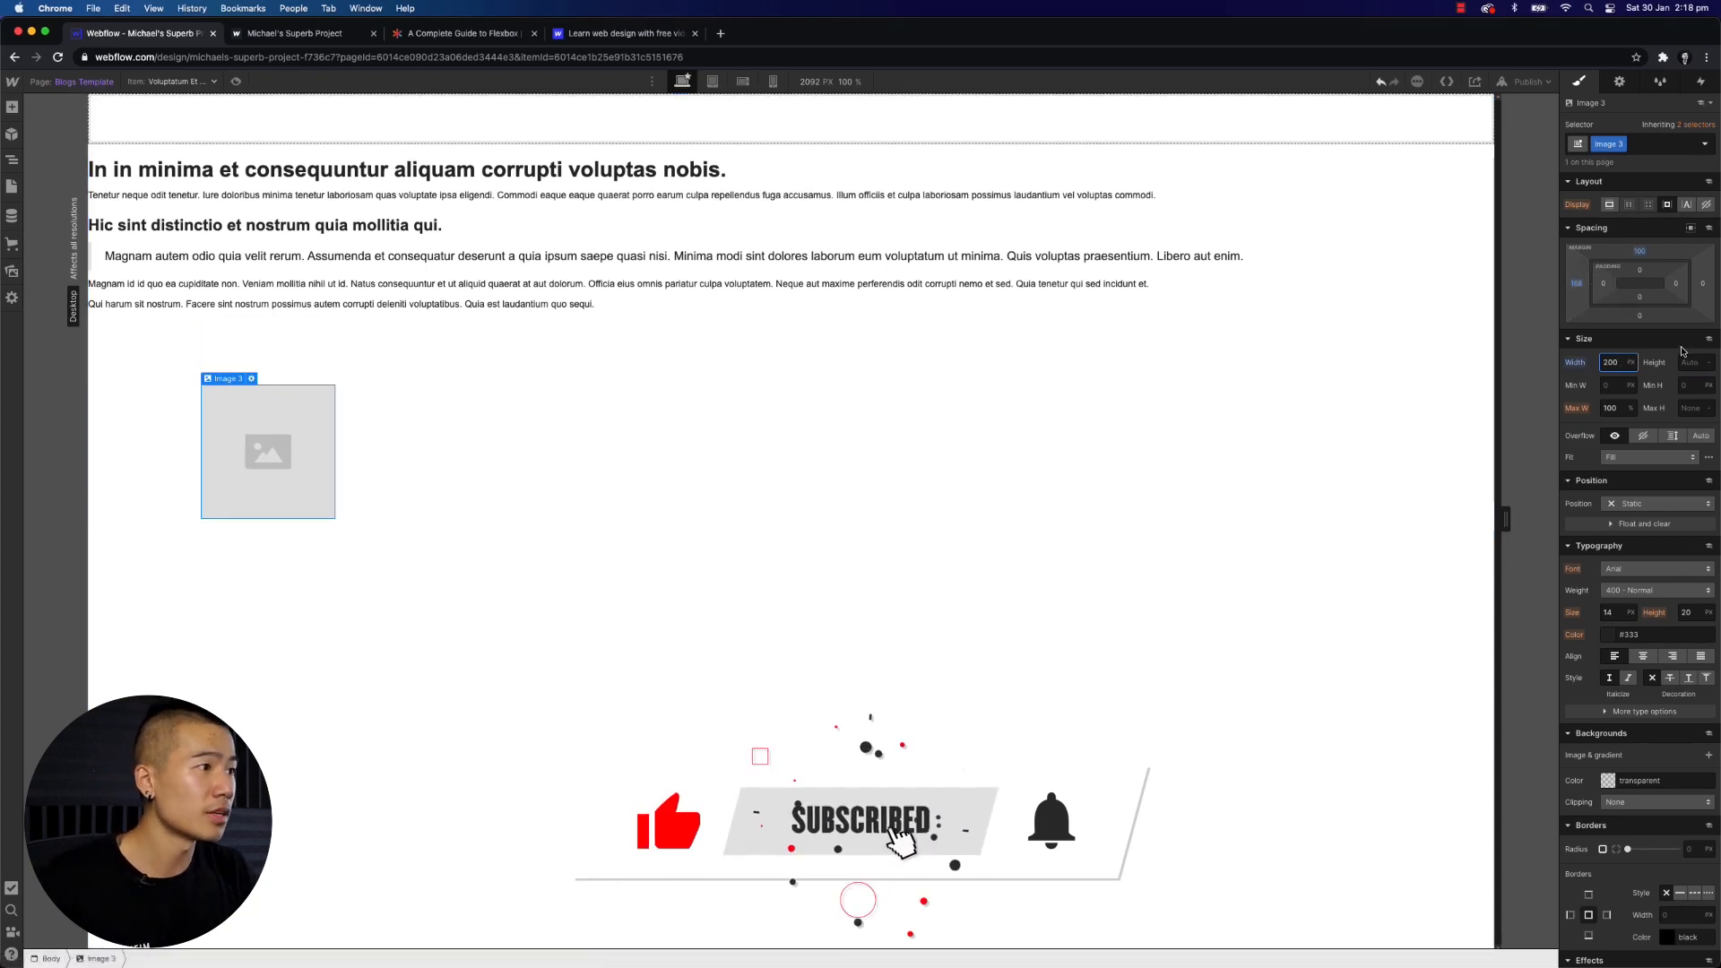
click(1613, 362)
text(300)
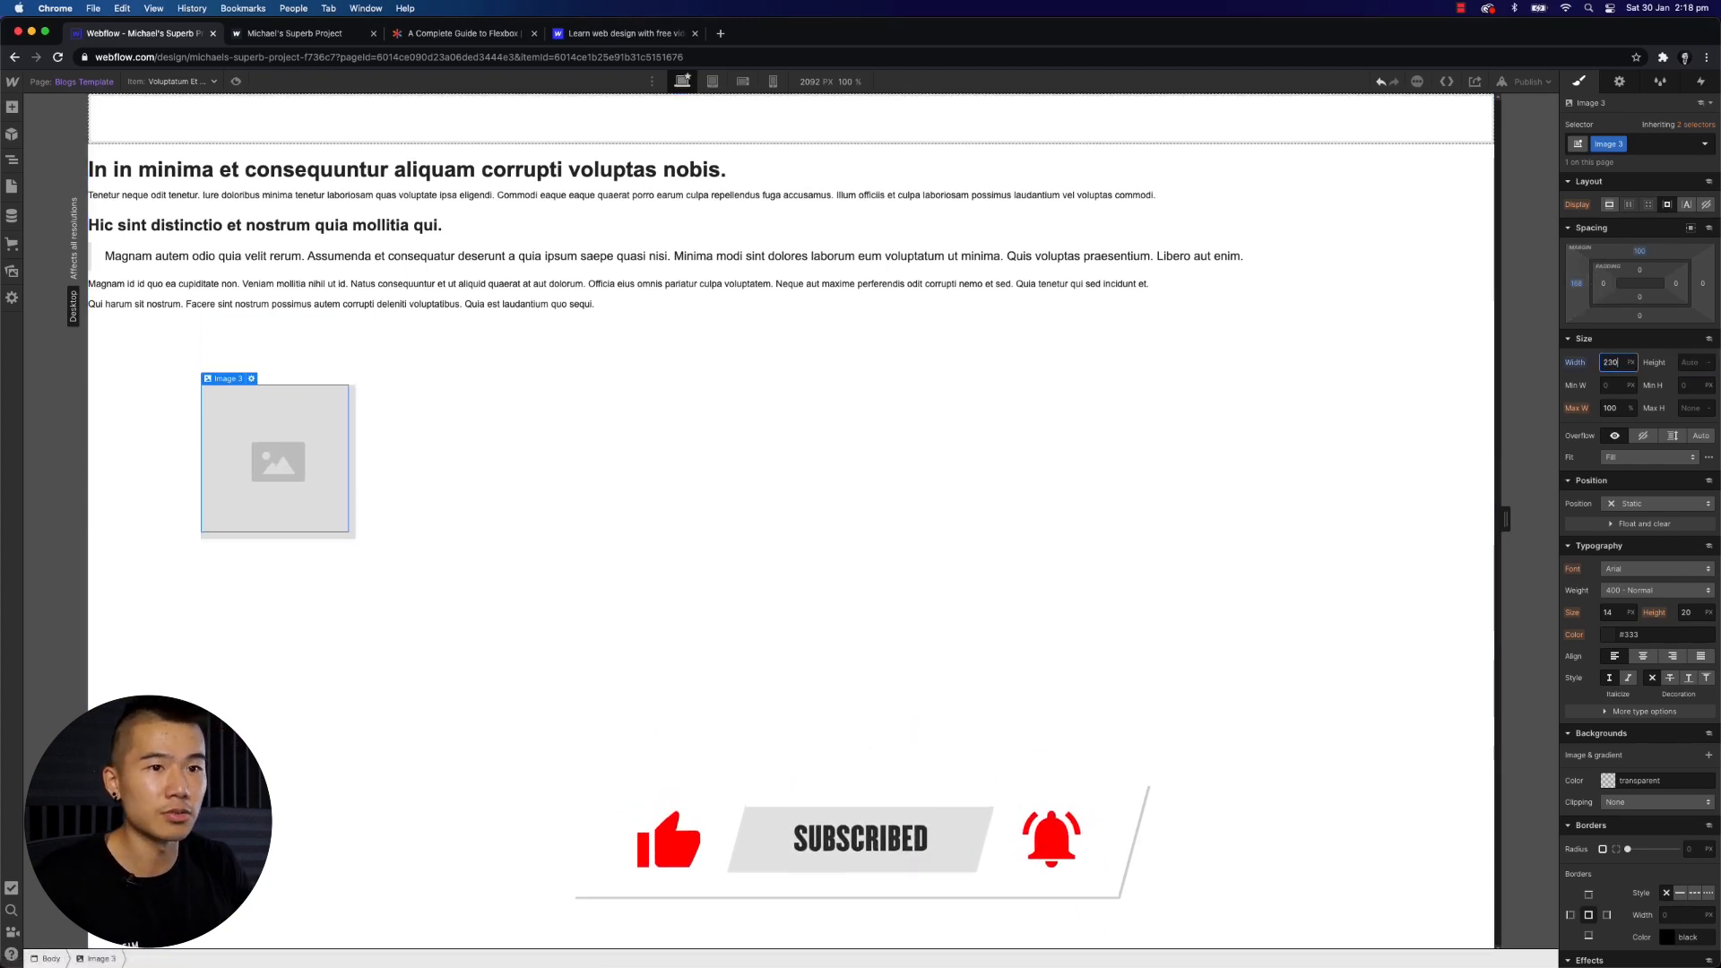
key(shift+Up)
key(shift+Up)
key(shift+Up)
key(shift+Up)
key(shift+Up)
key(shift+Up)
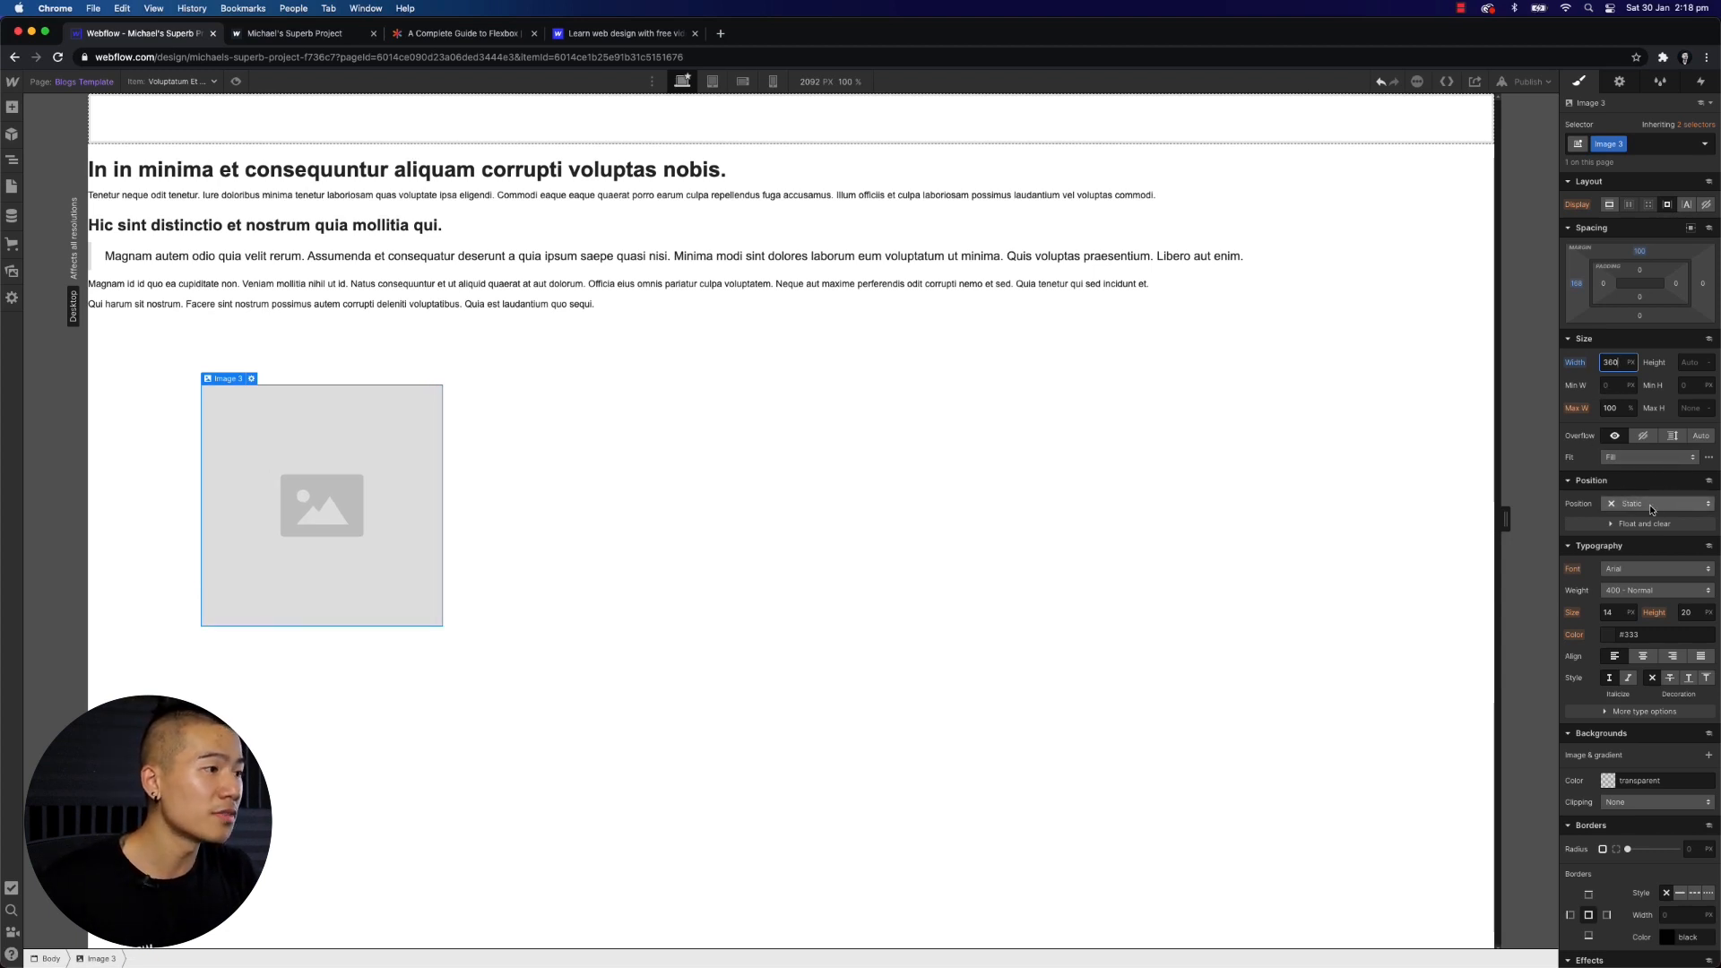
- Review the position options for the image
scroll(1653, 497, down, 1)
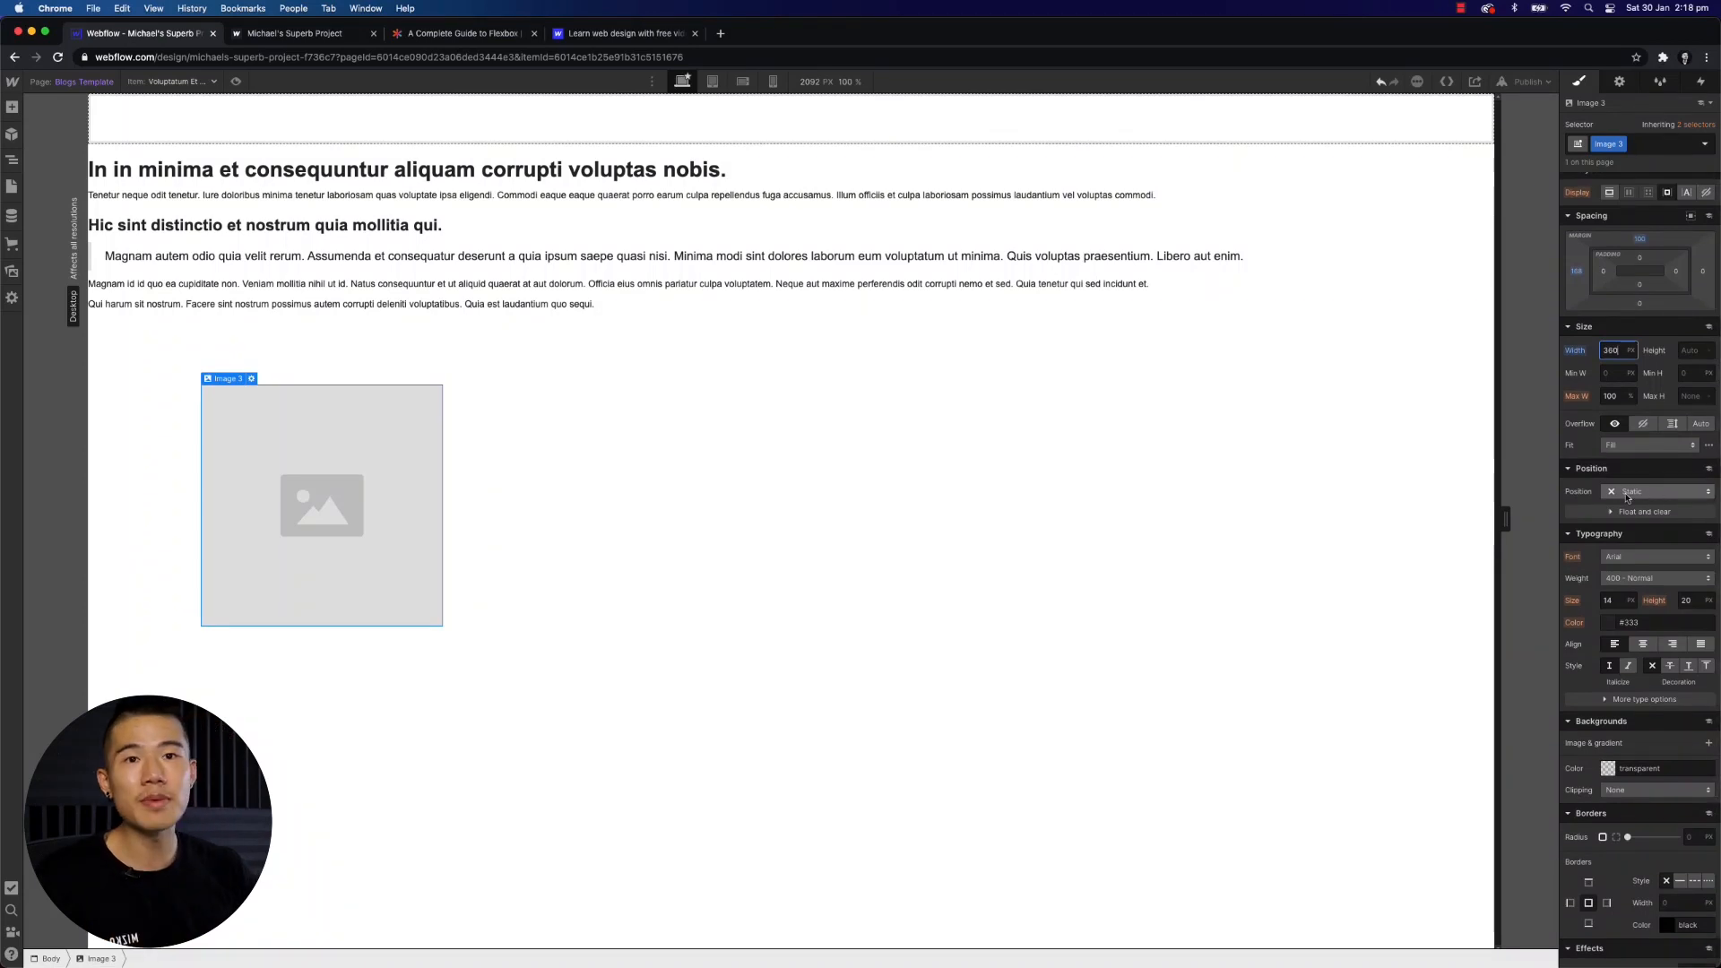
scroll(1654, 409, up, 1)
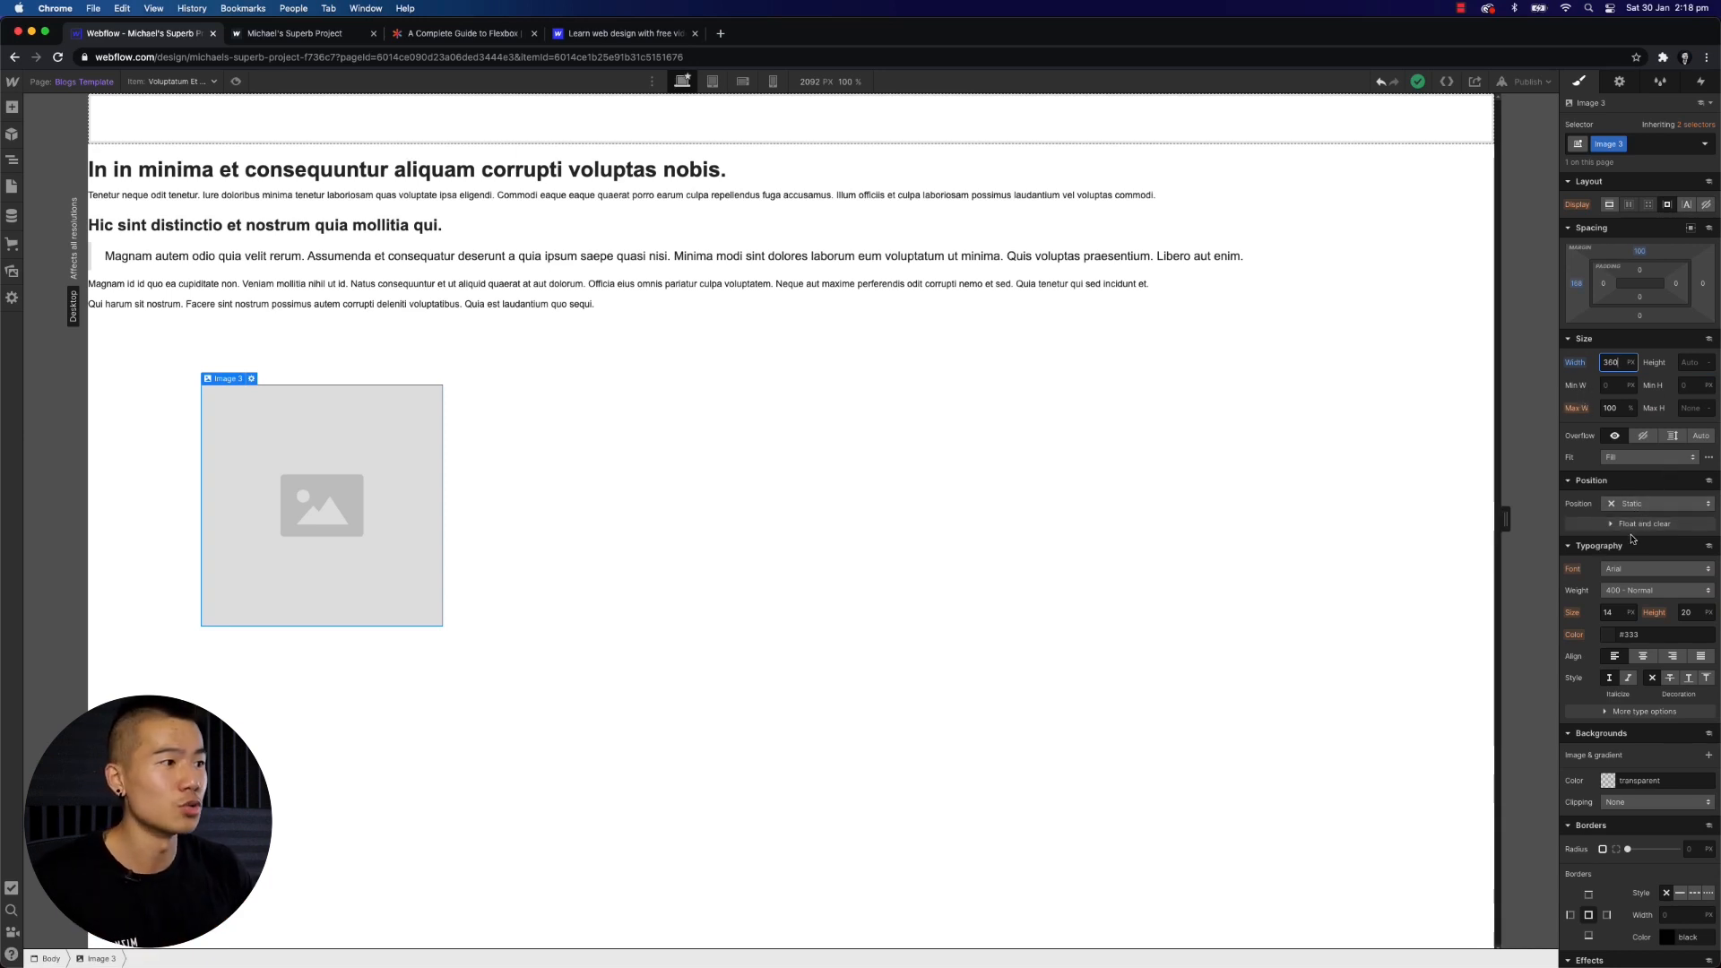
scroll(1633, 533, down, 1)
click(1654, 494)
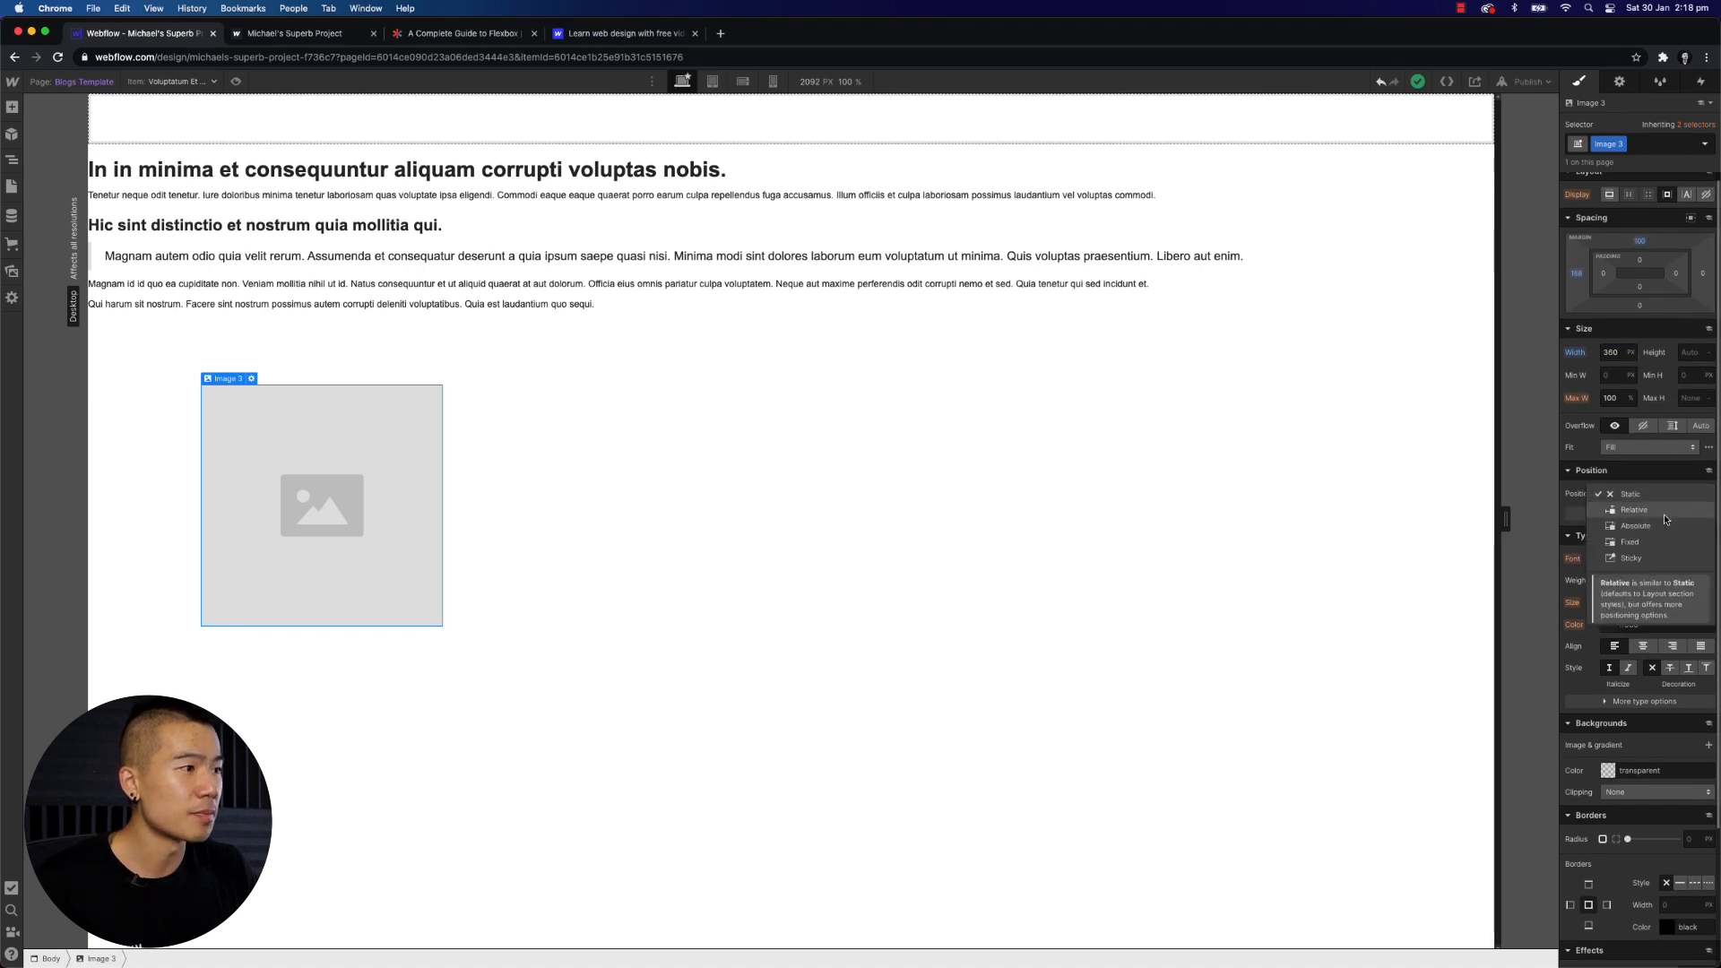
click(1584, 496)
scroll(1629, 524, down, 1)
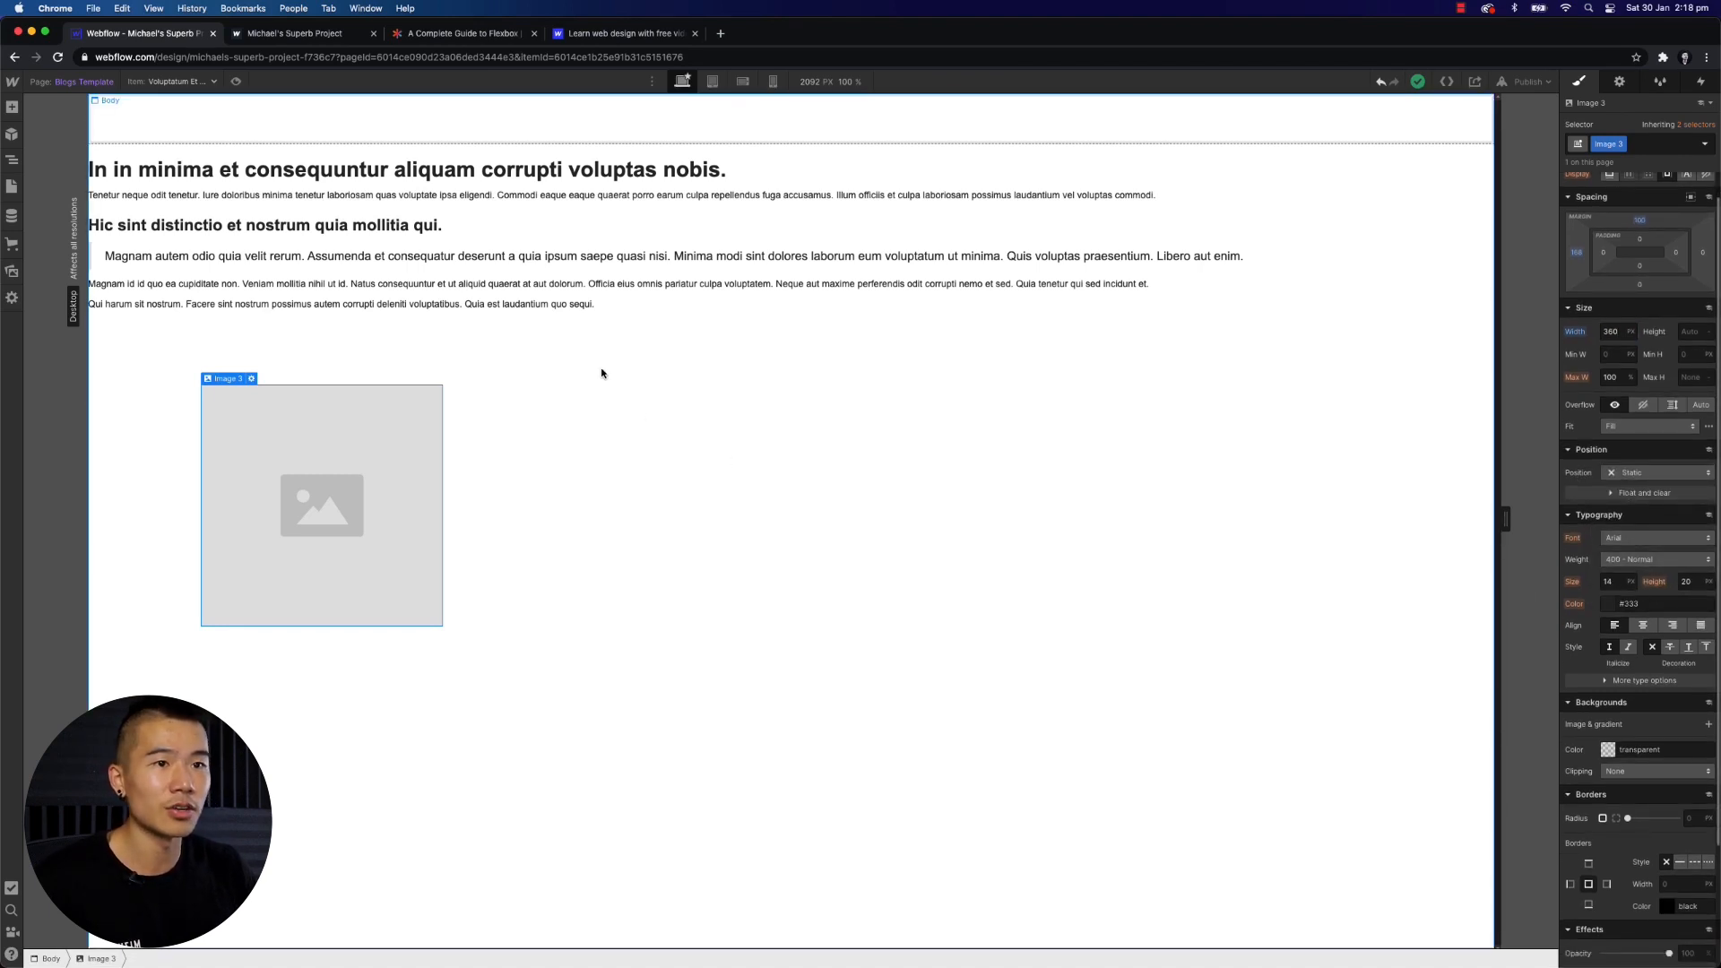
- Center-align the Rich Text block's text and set its font size to 30 px
click(529, 266)
click(1643, 626)
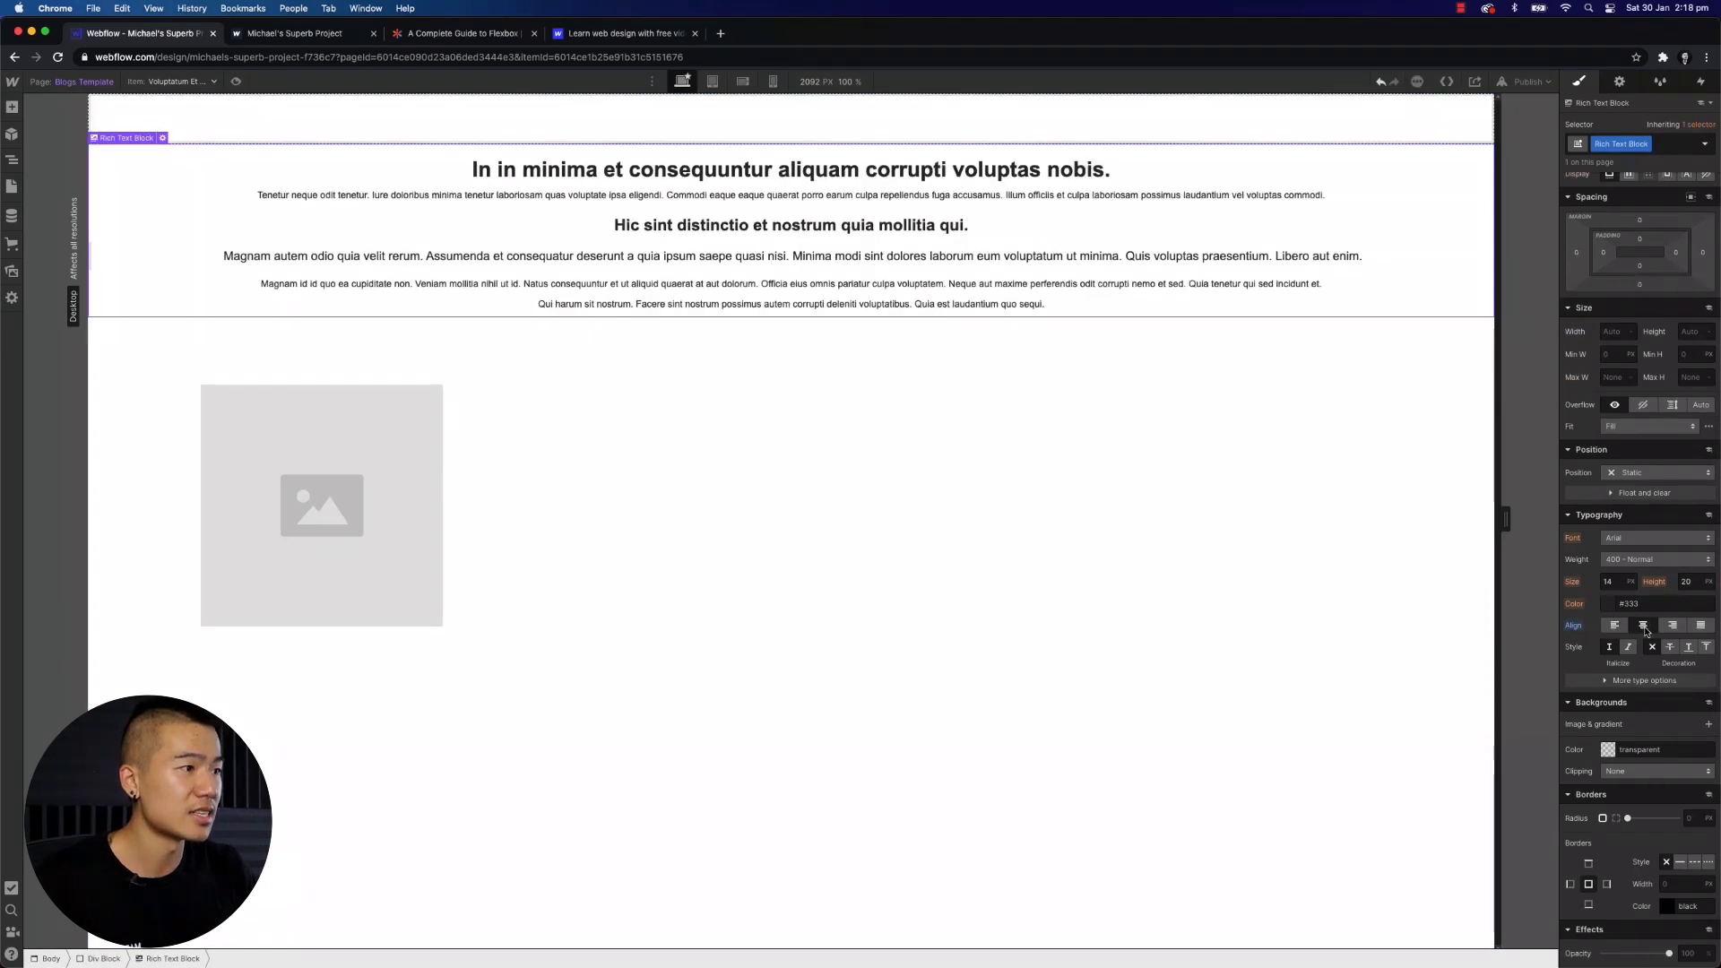
click(1610, 583)
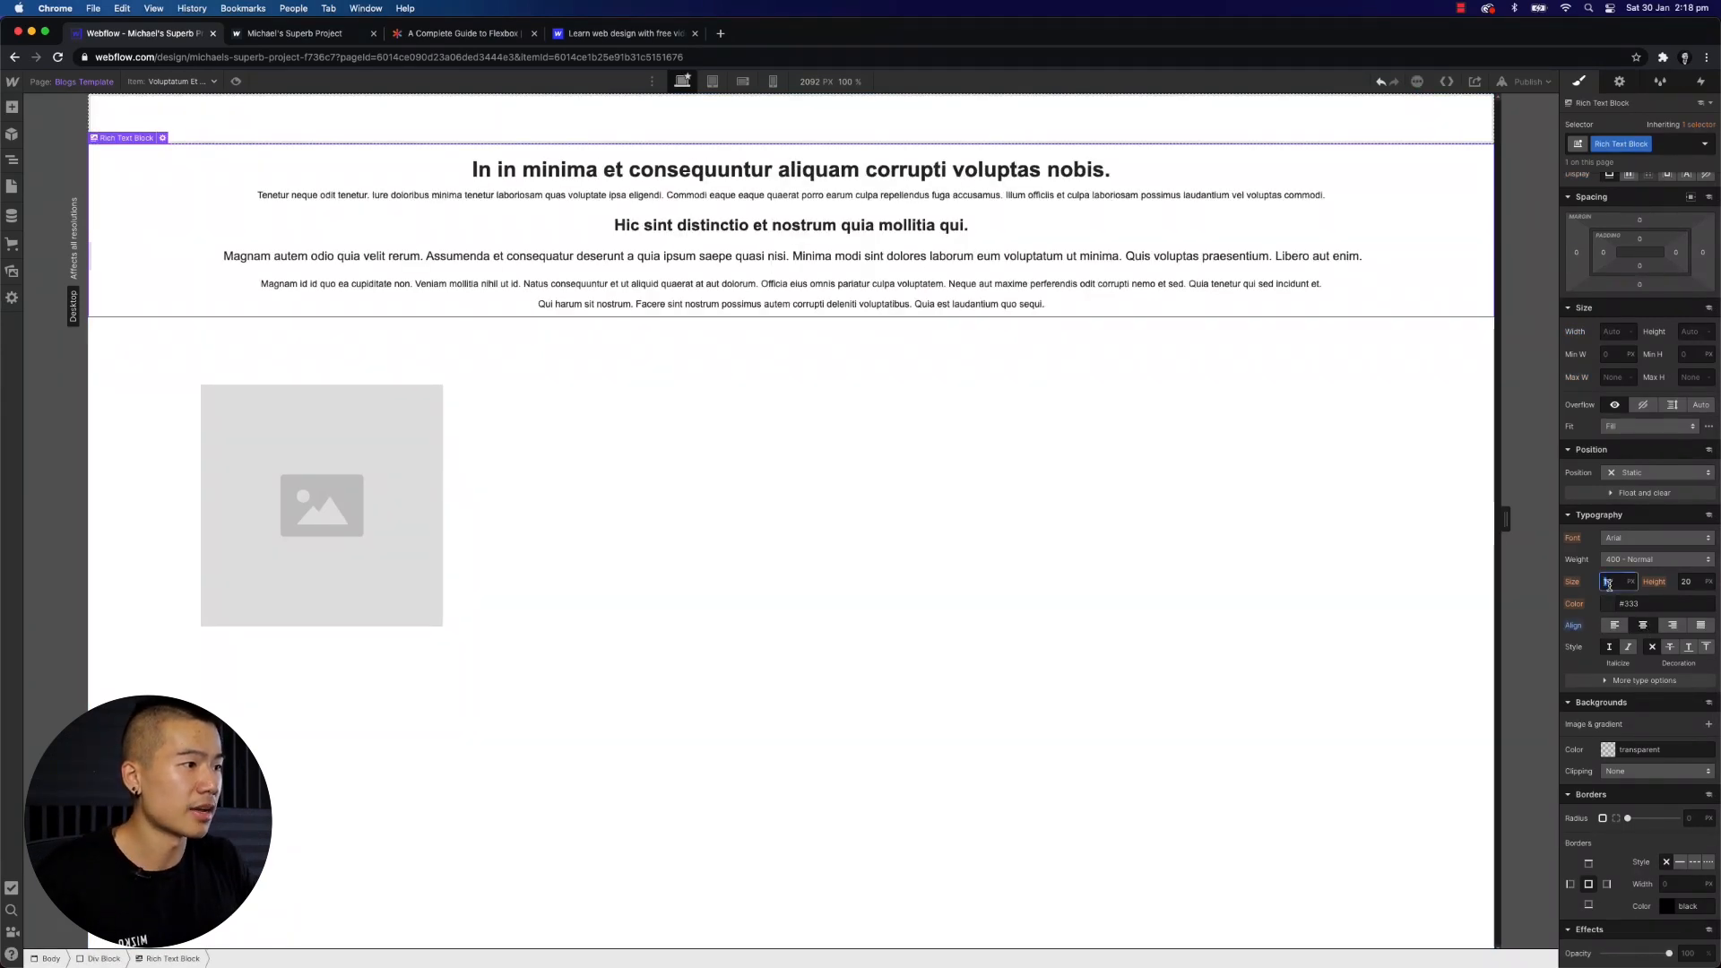
key(Return)
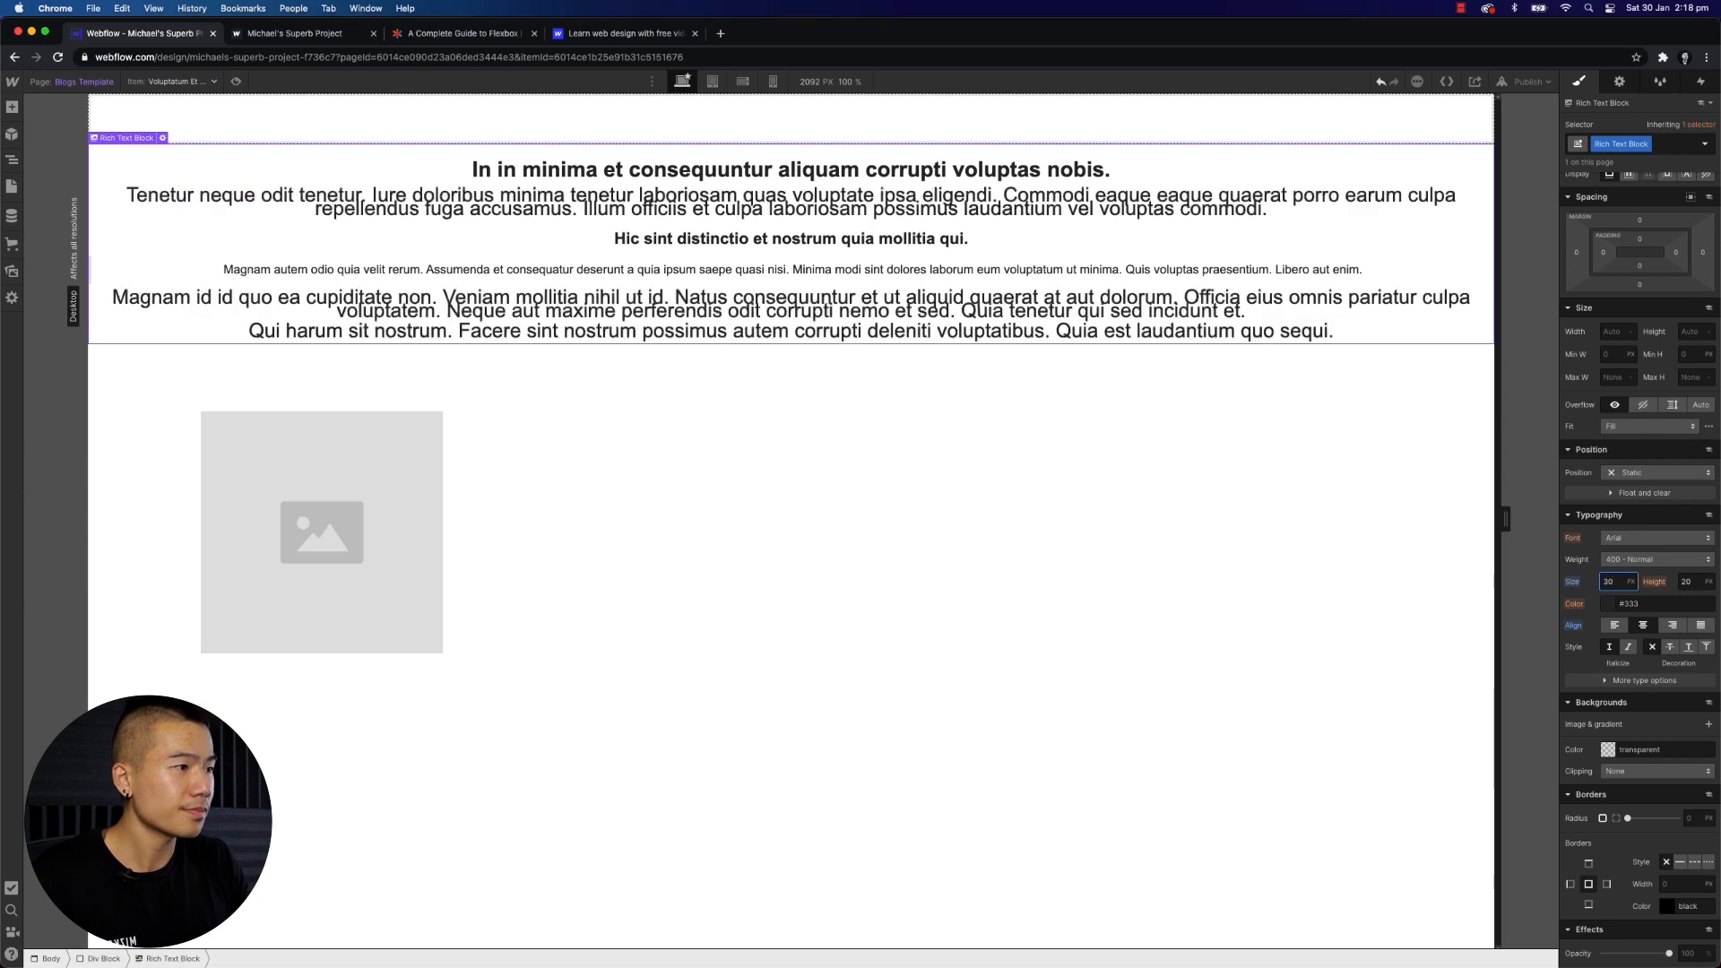
- Change the Rich Text block's font to Bitter
click(1675, 538)
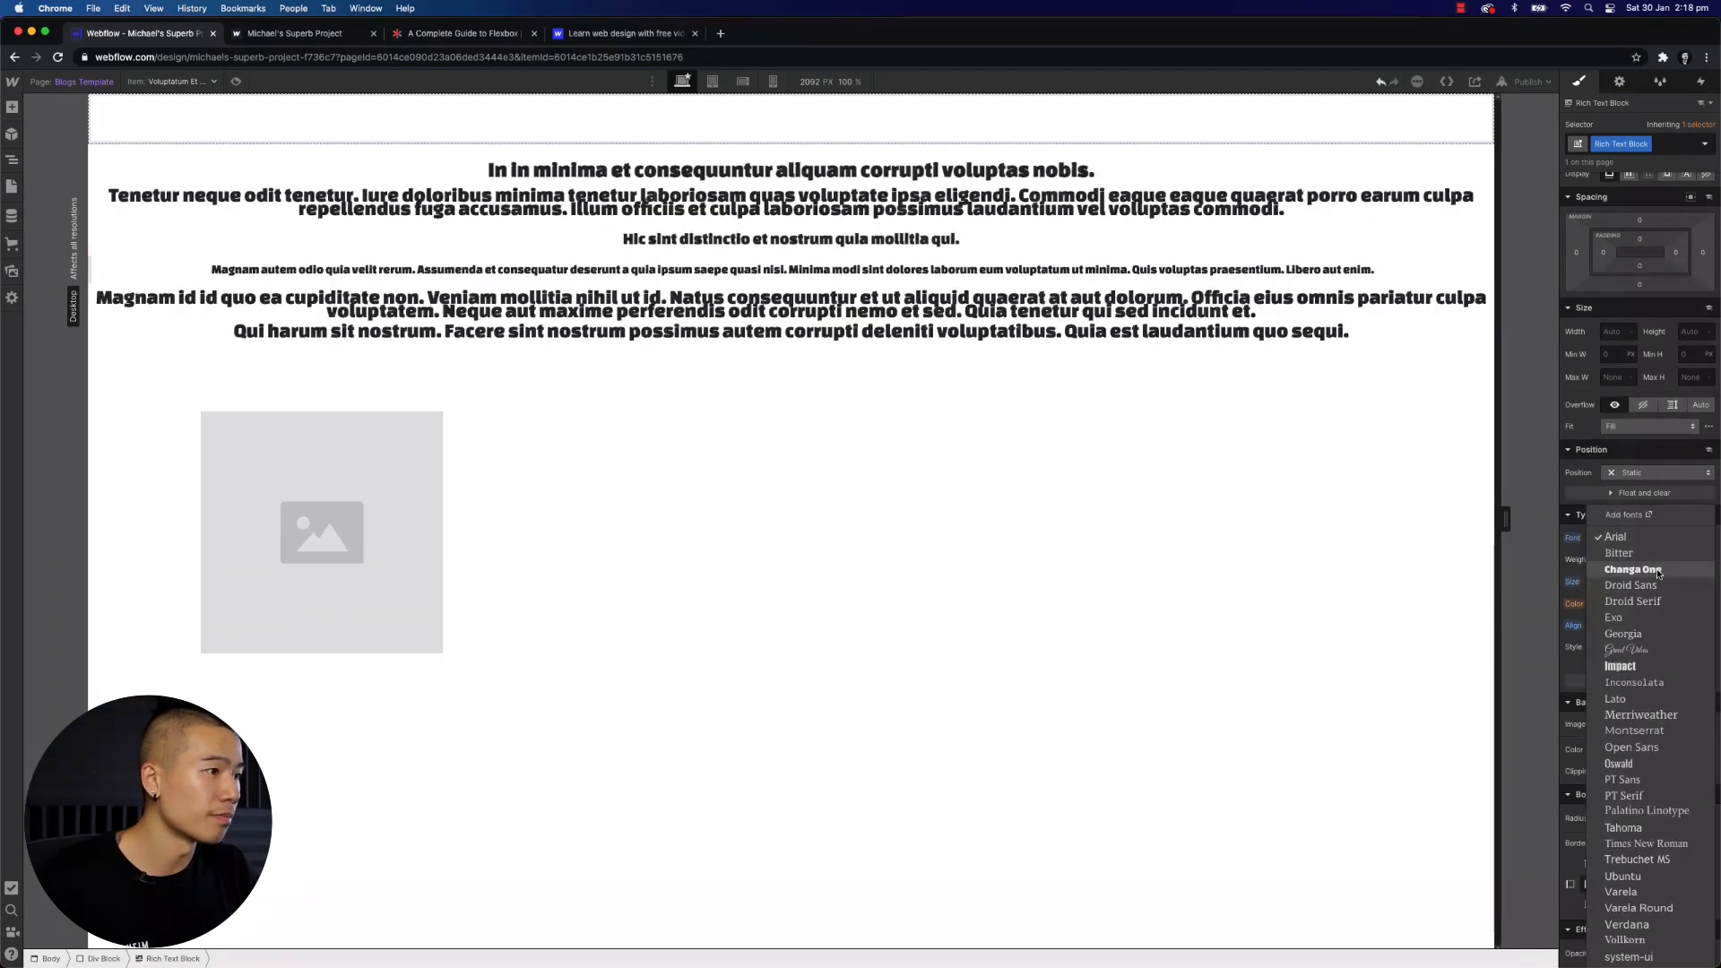
click(1658, 554)
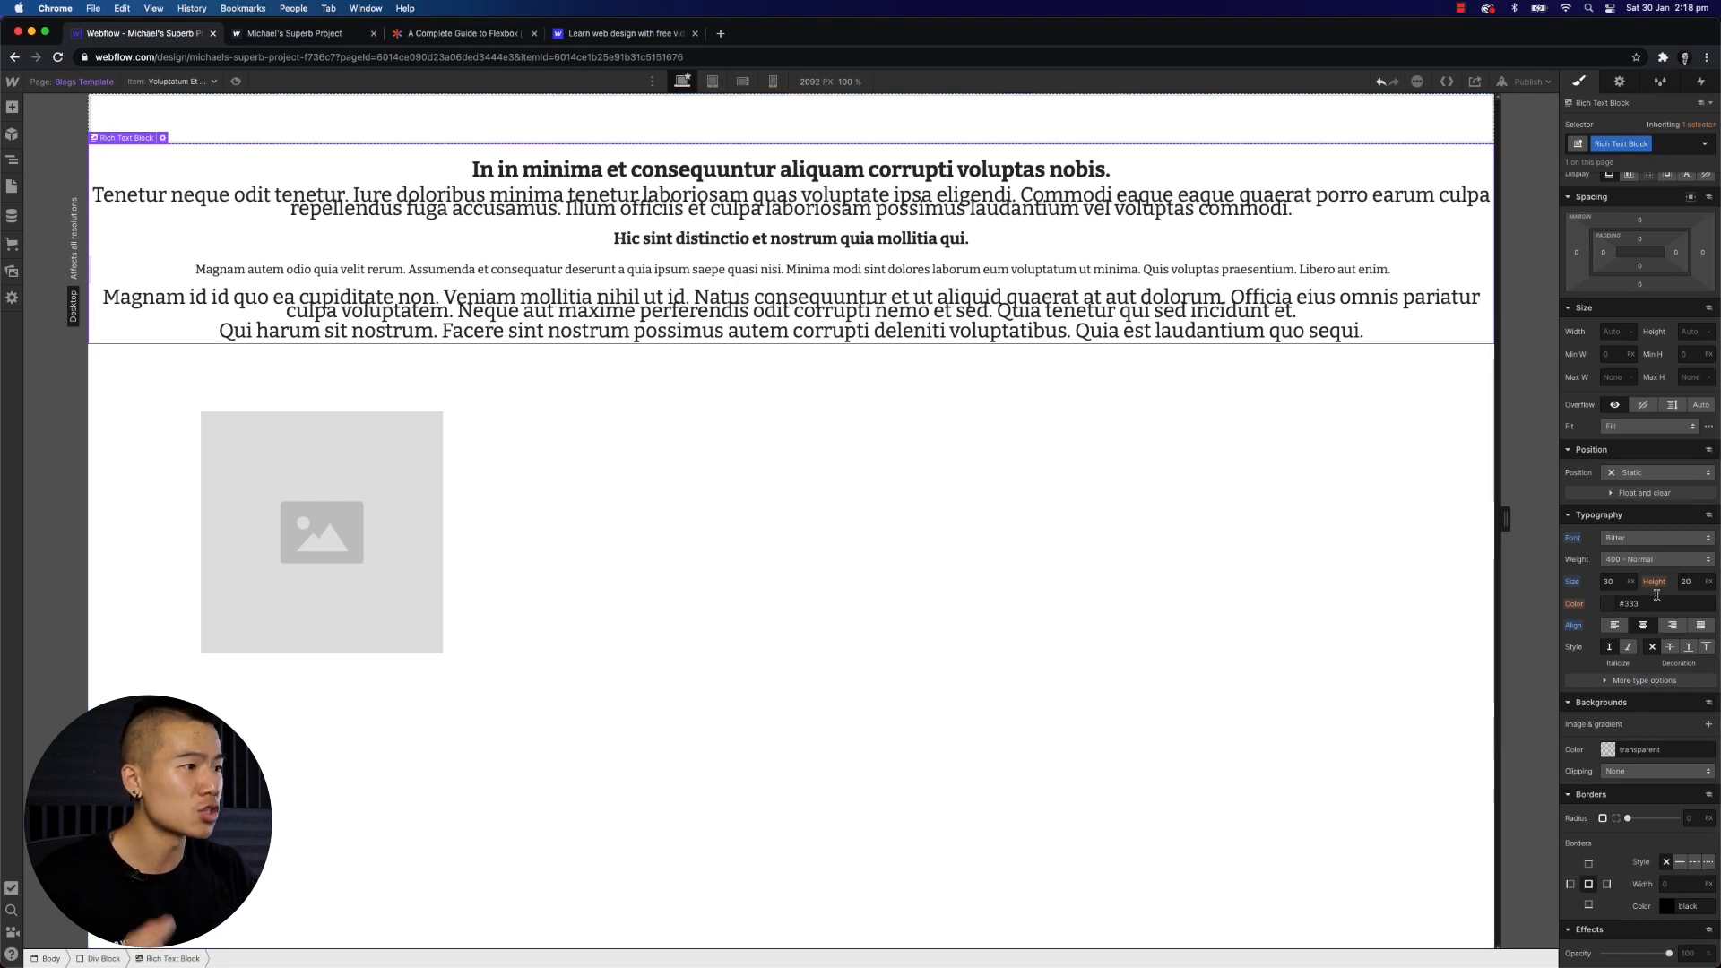
scroll(1647, 620, down, 2)
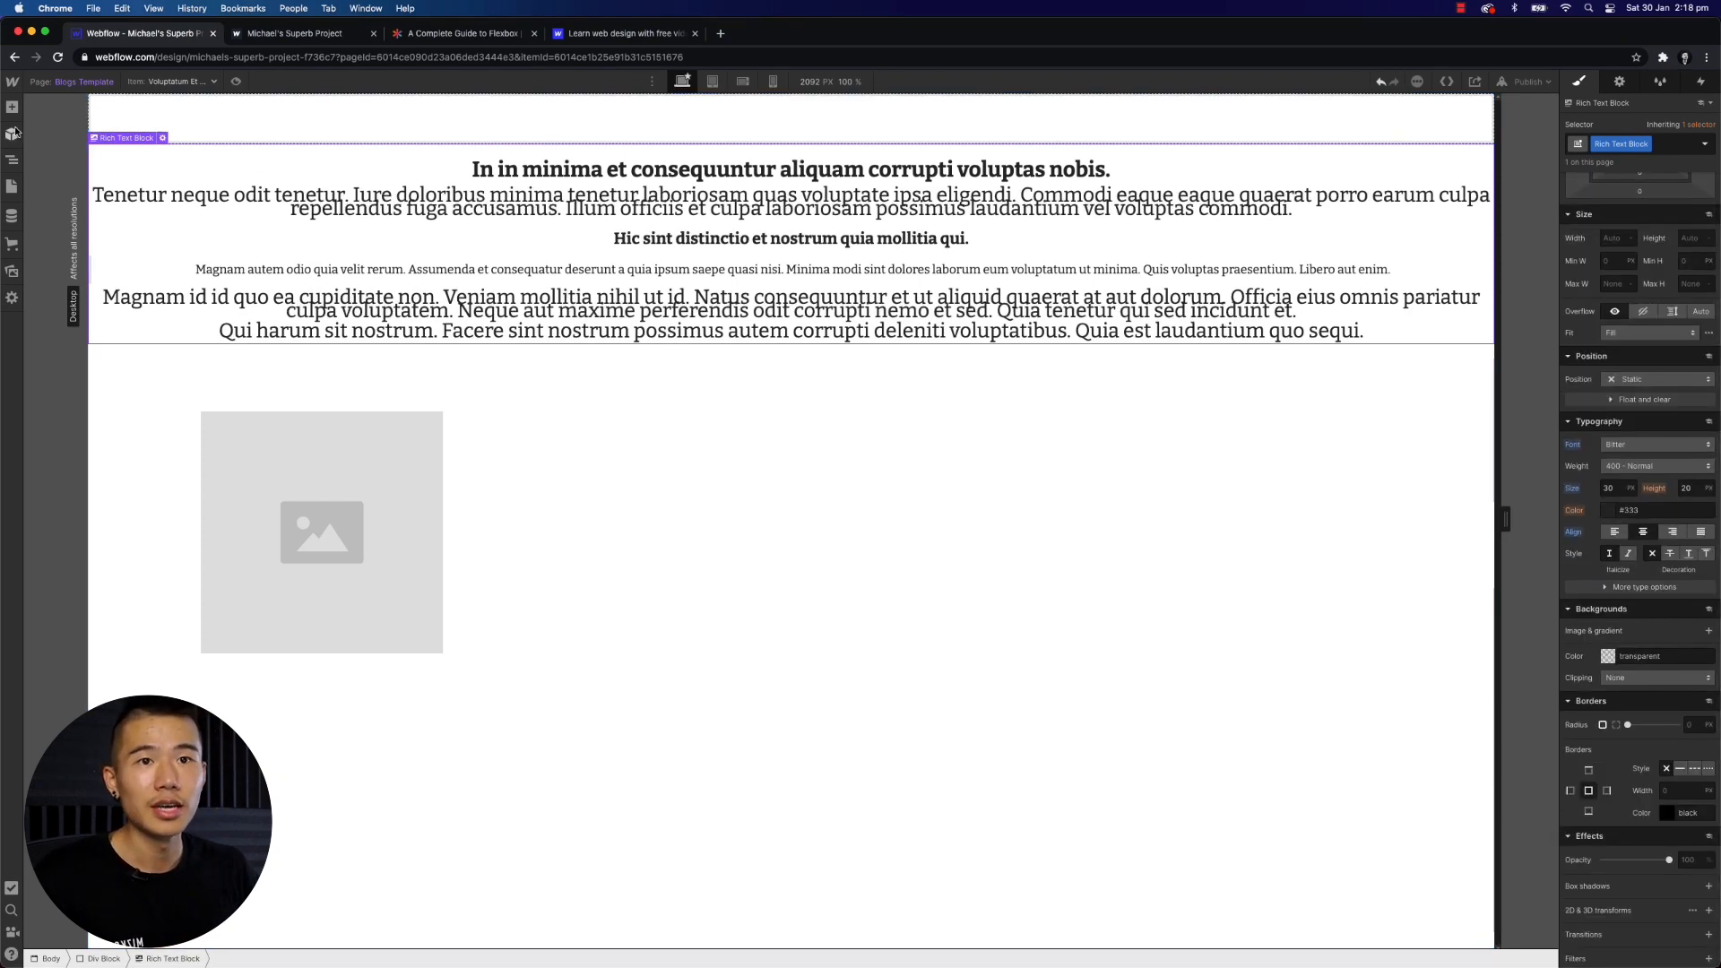
- Set the page body's background colour to black
click(11, 189)
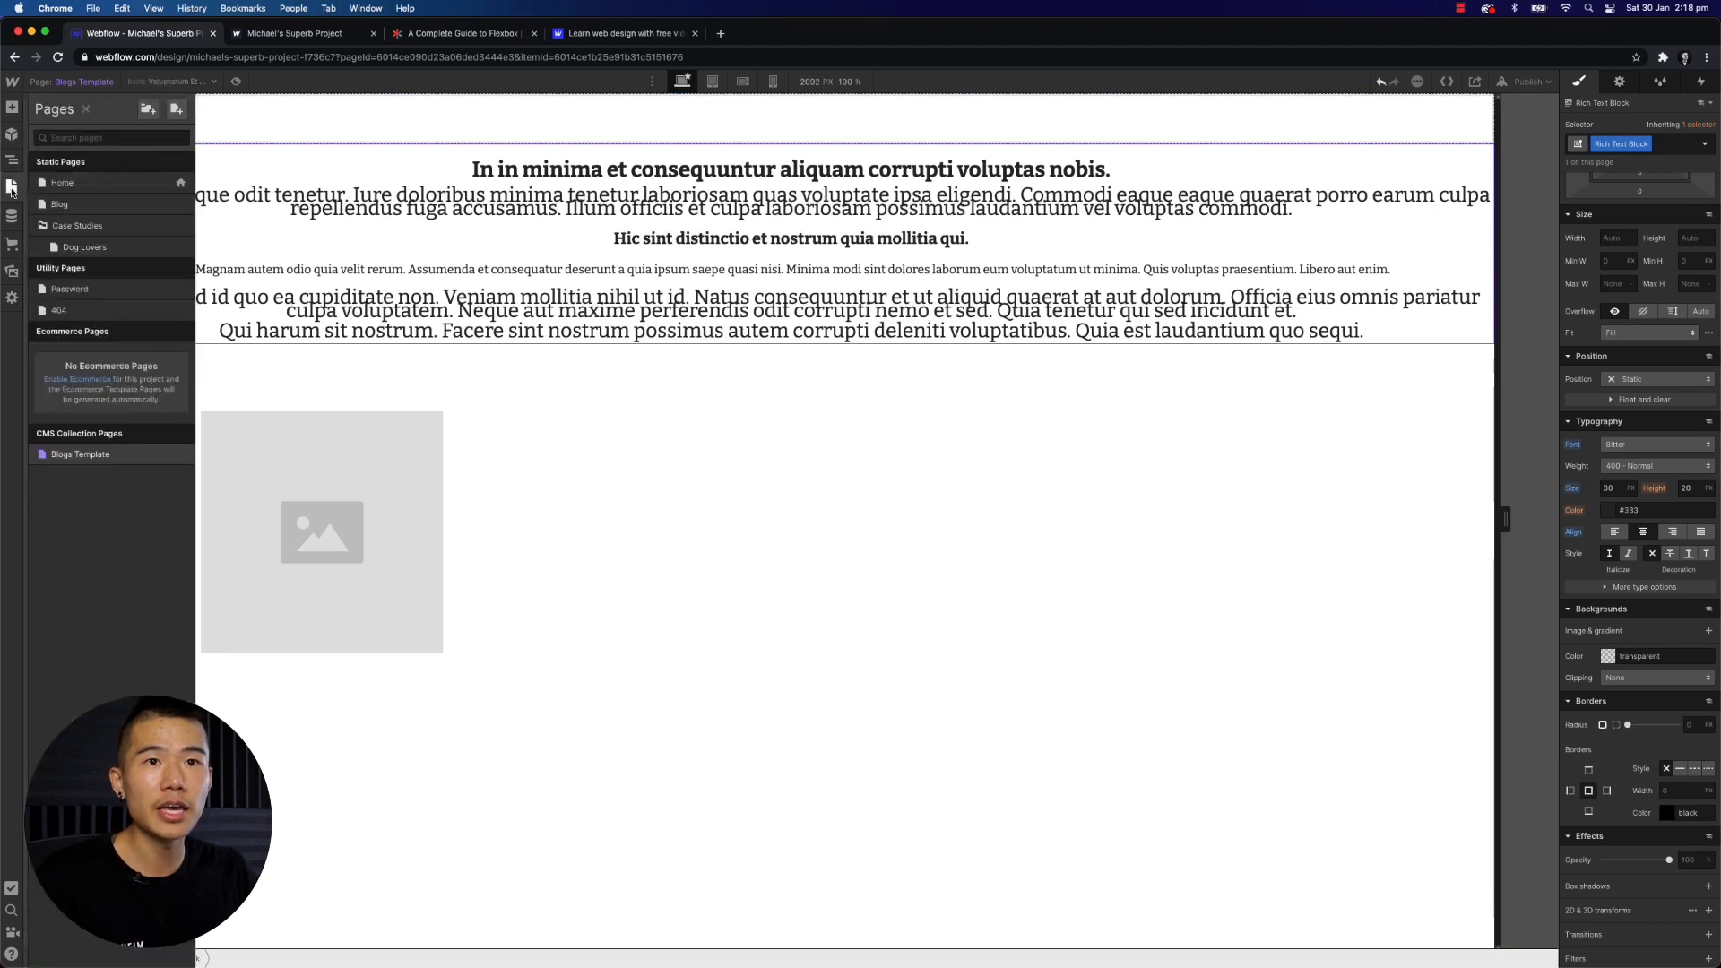
click(1136, 415)
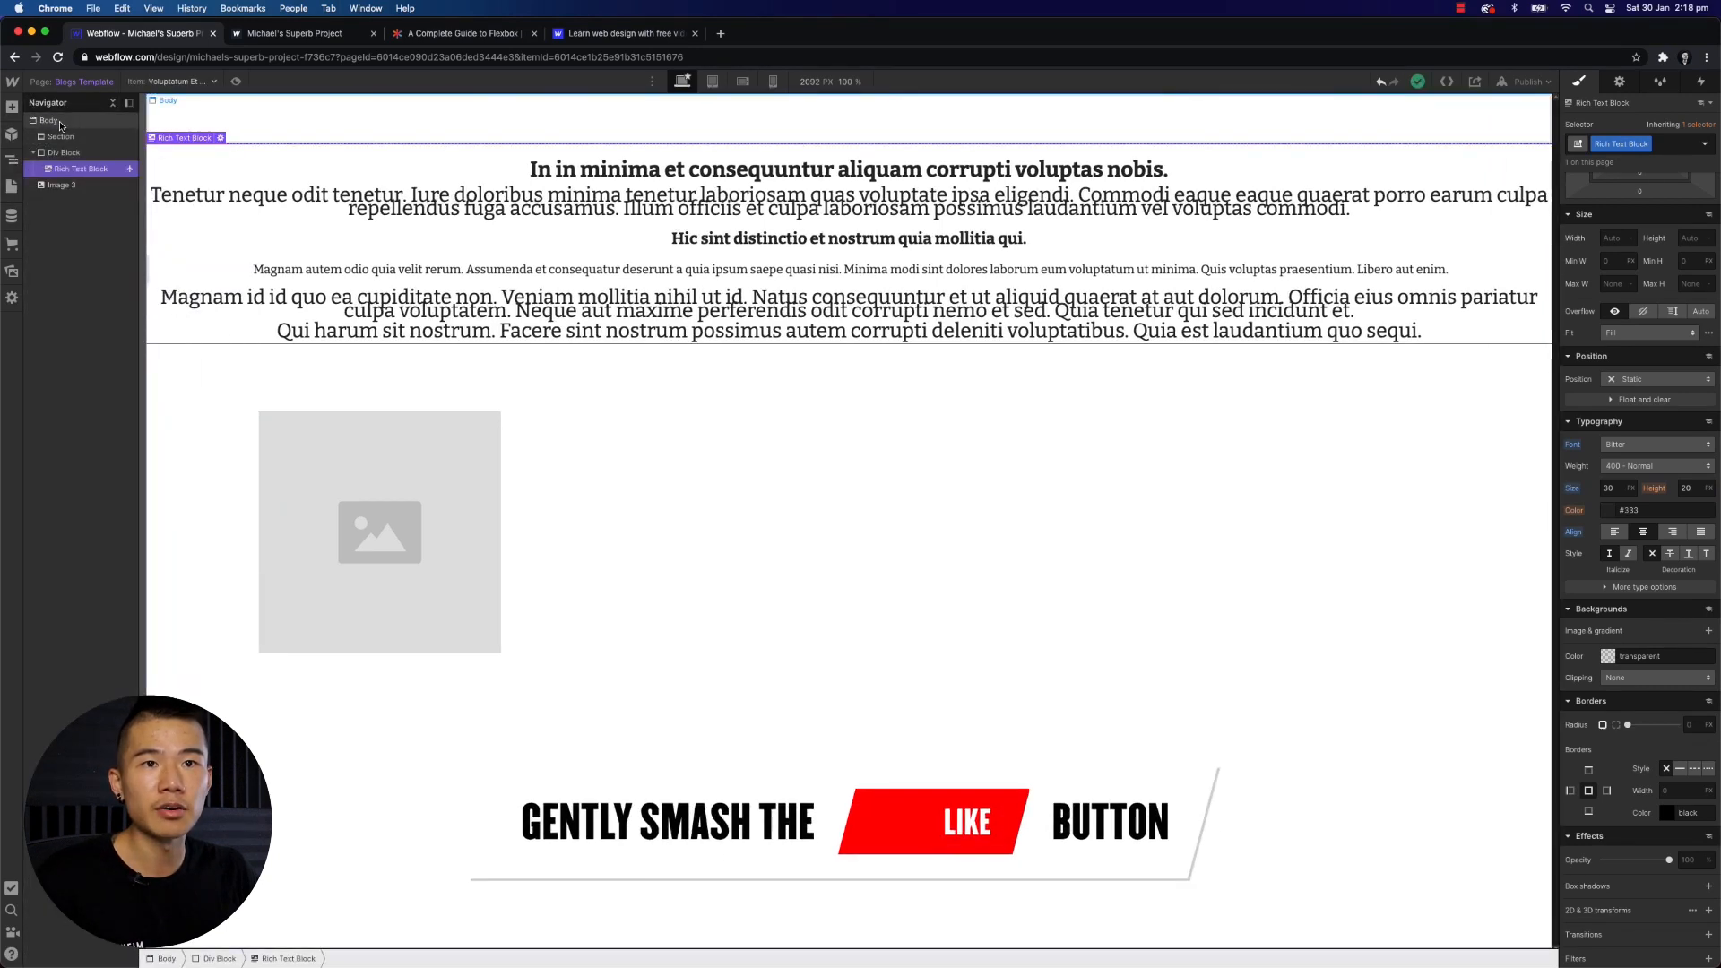
click(1607, 656)
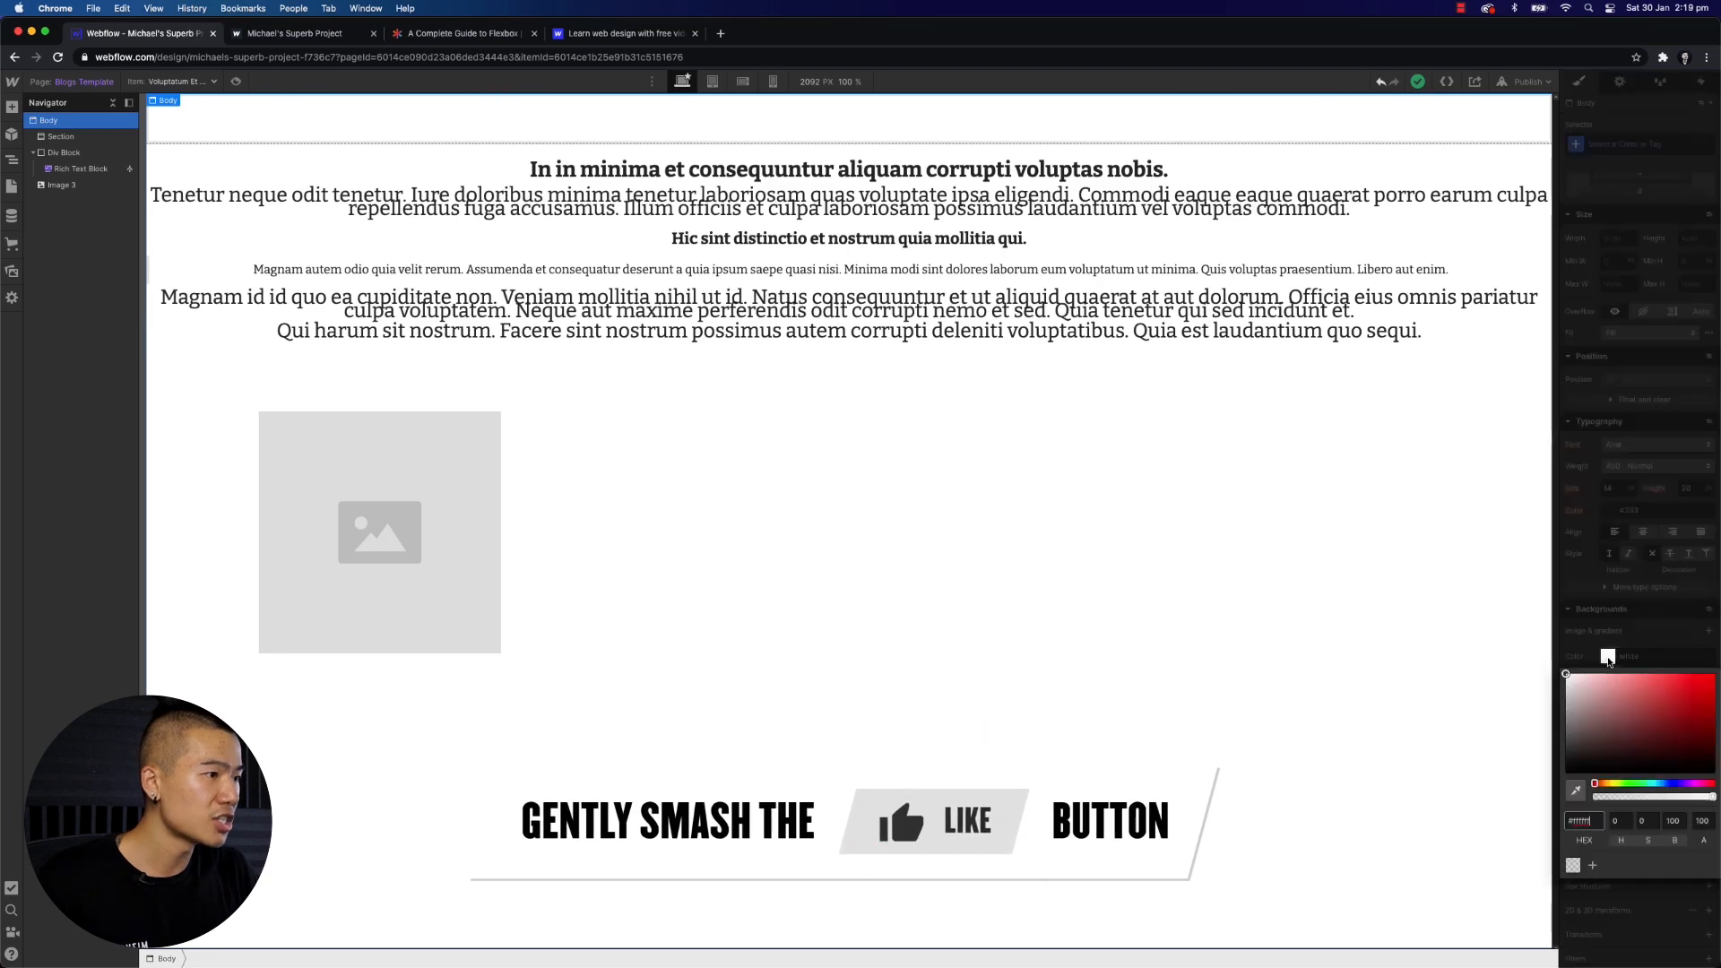
click(1690, 693)
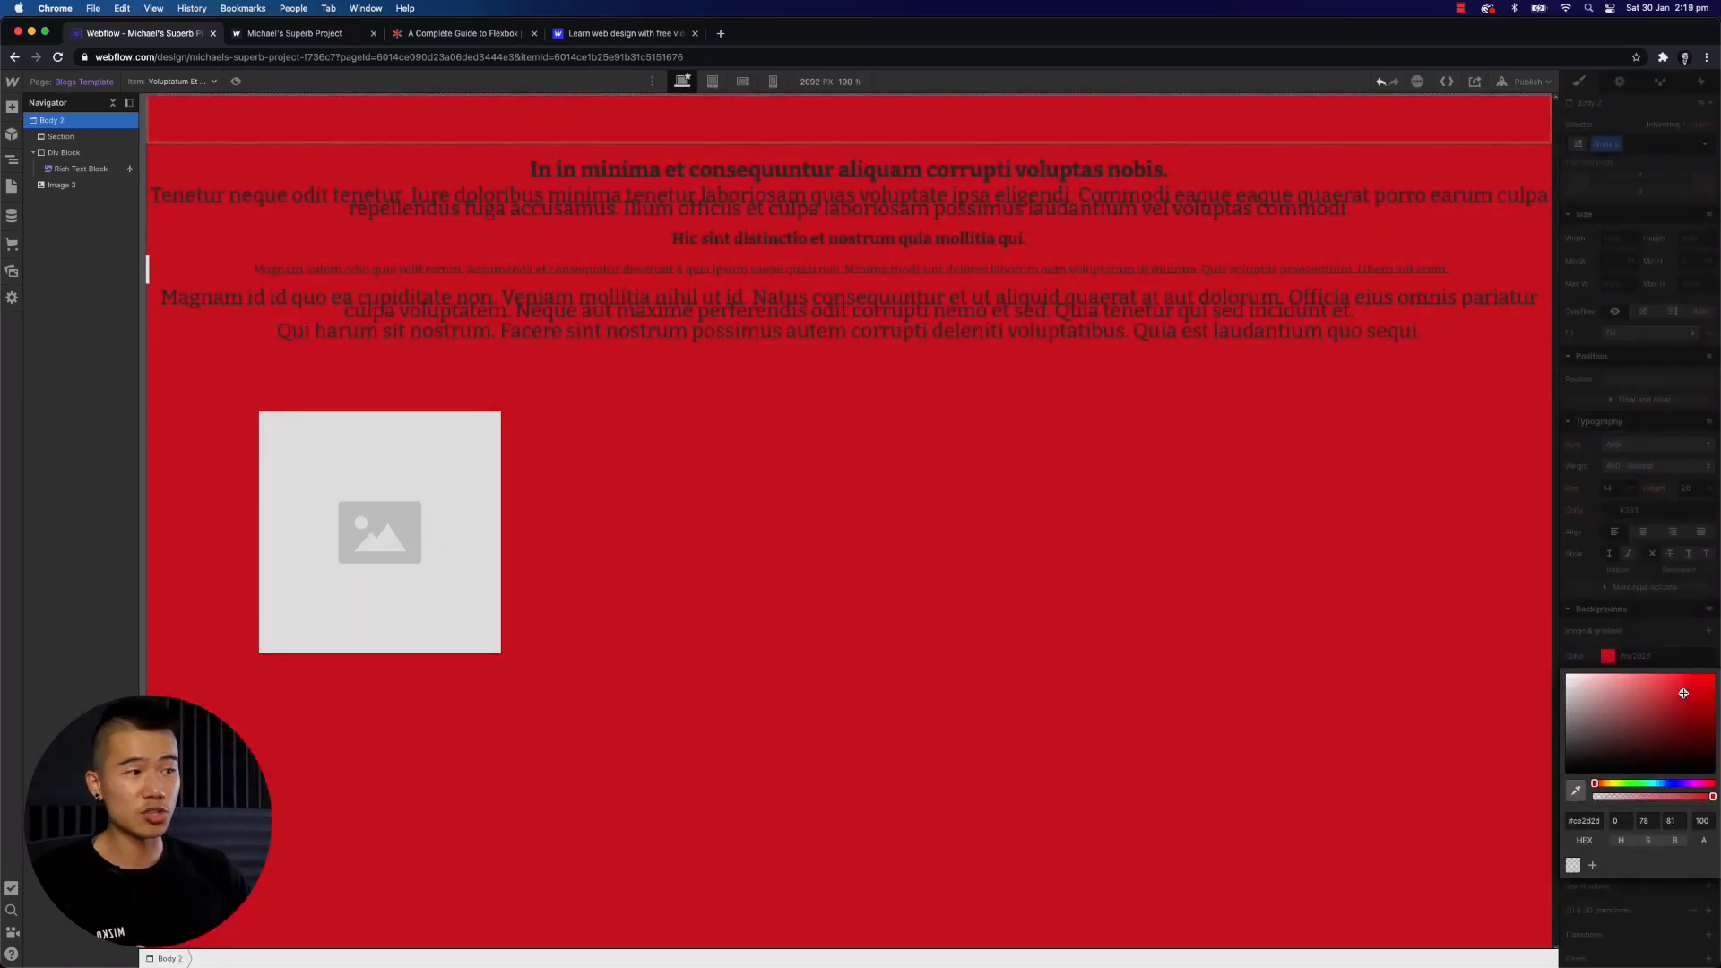
drag(1683, 693, 1523, 800)
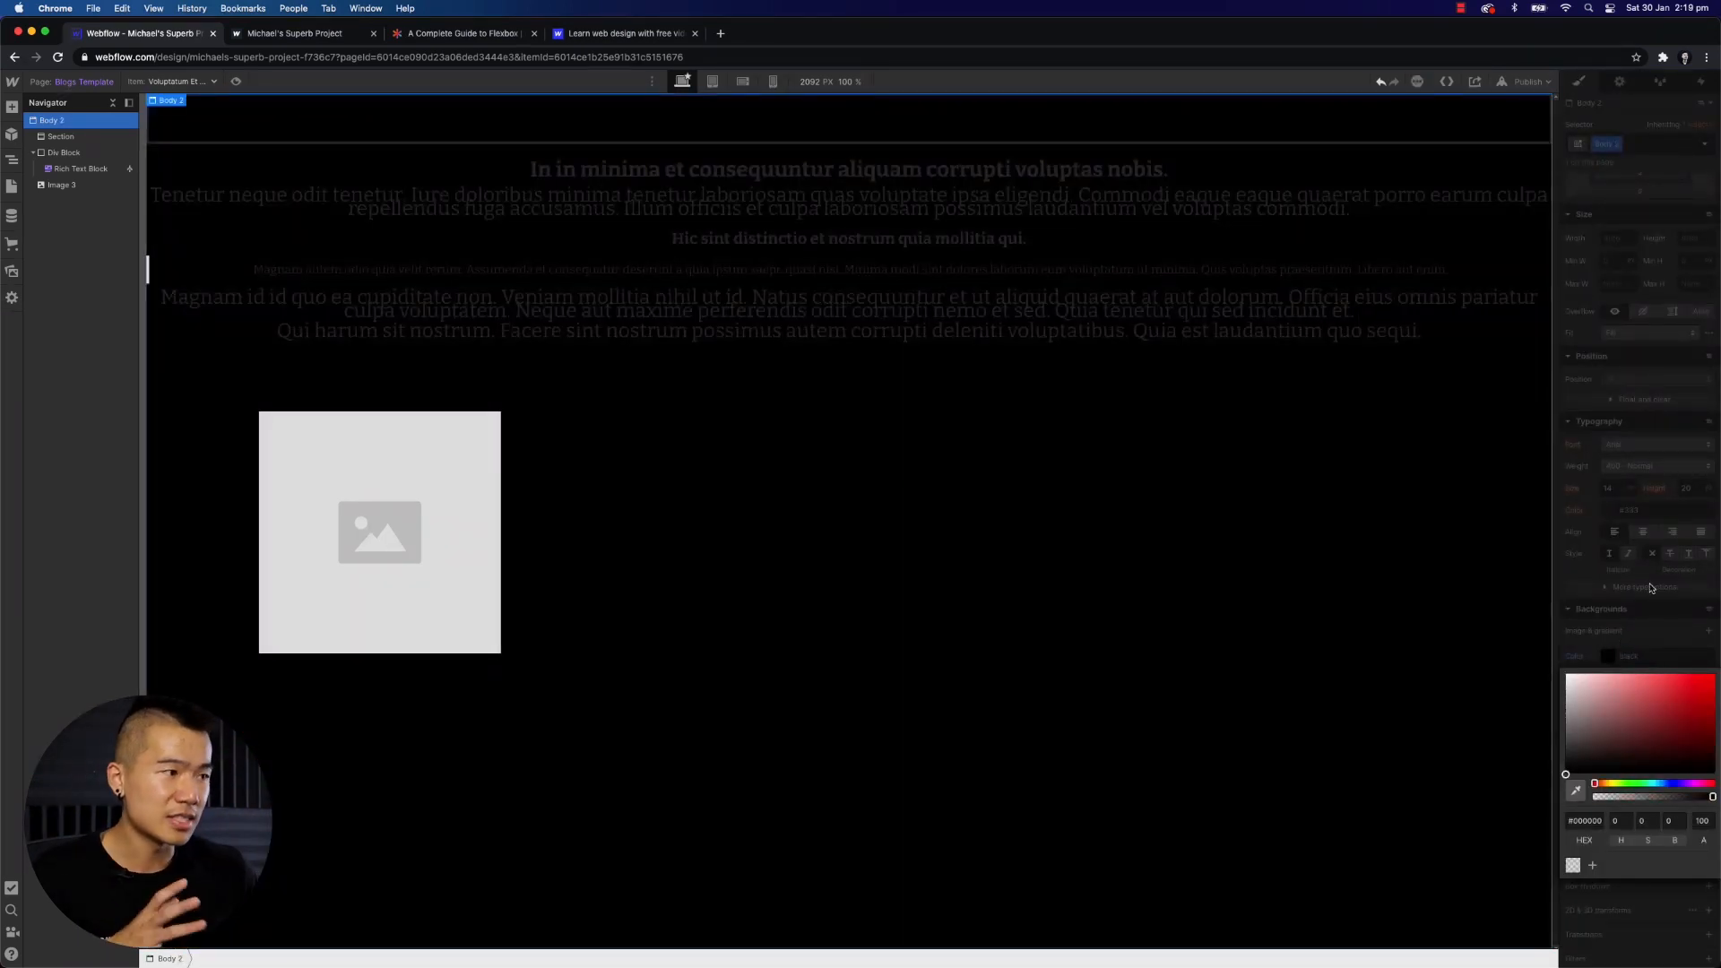
- Add a background layer to the body and try the linear and radial gradient types
click(1655, 633)
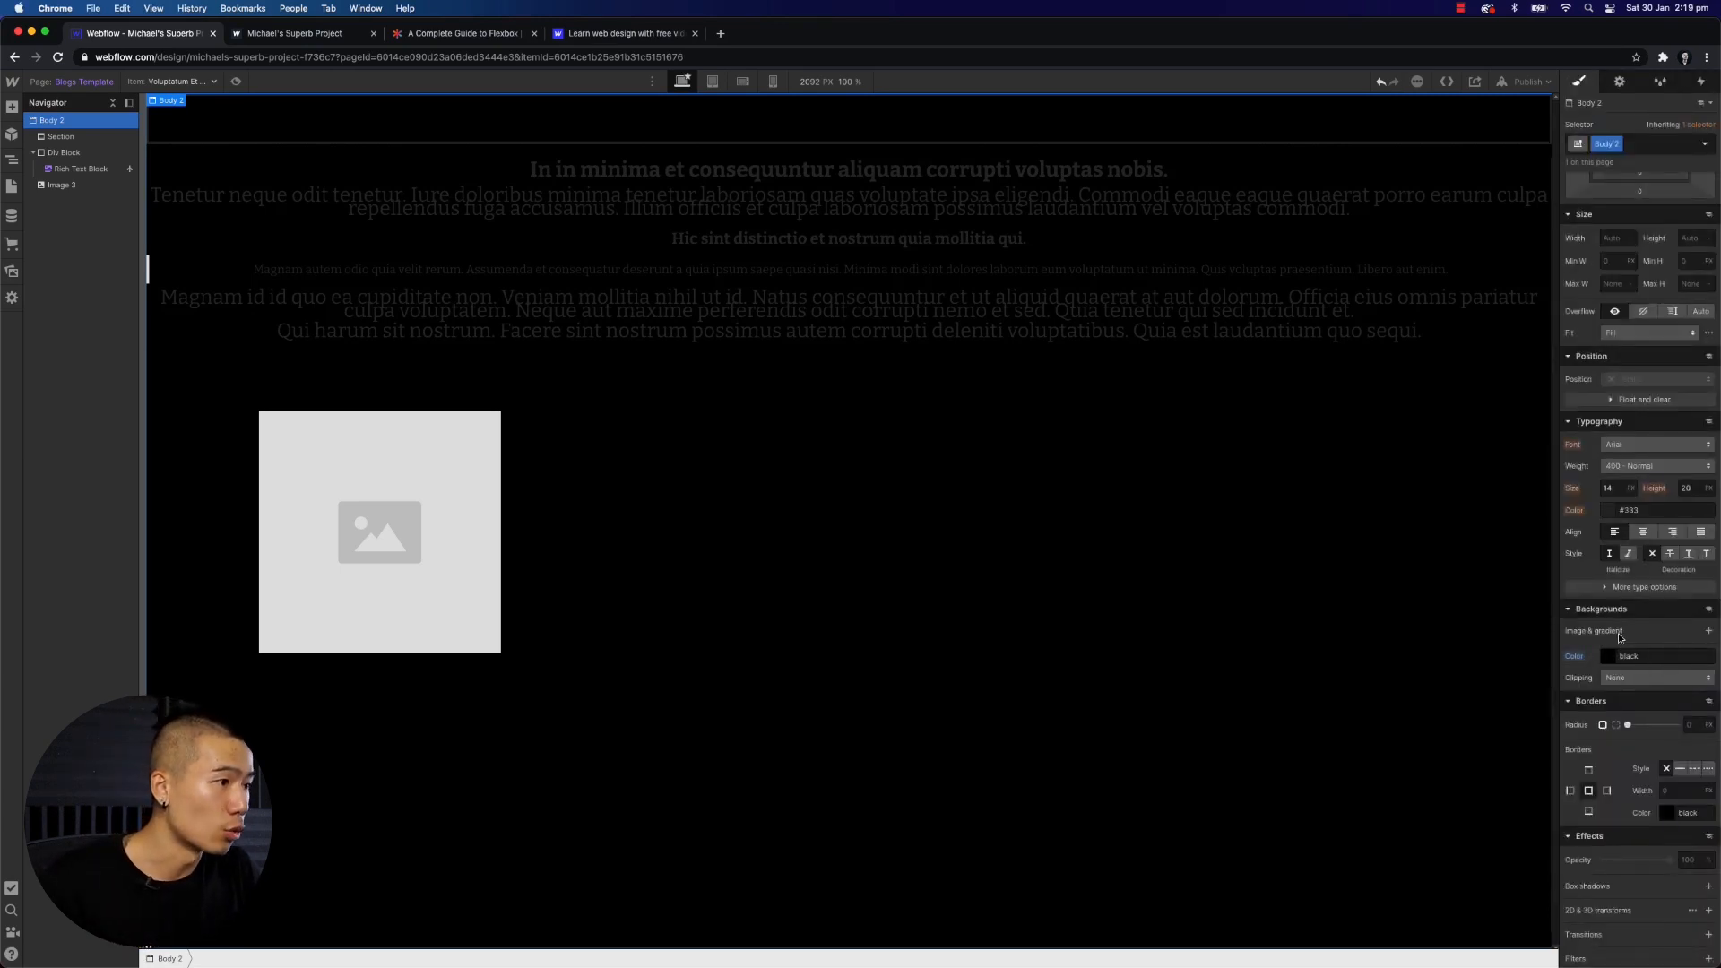
click(1709, 632)
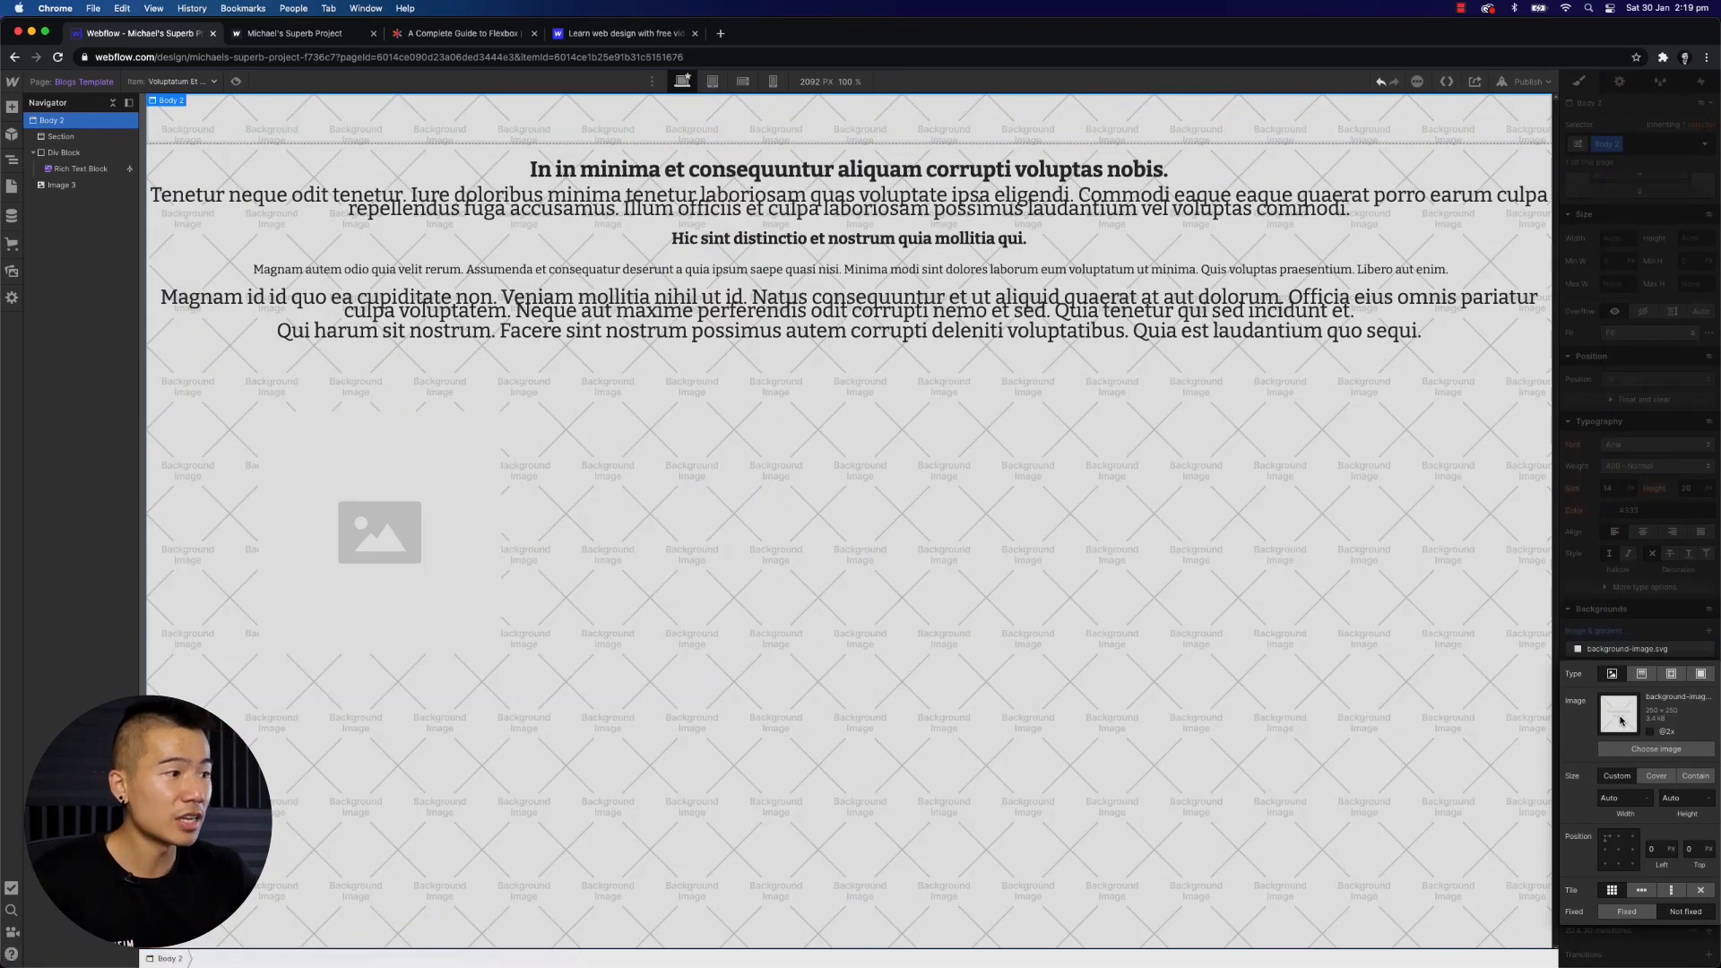
click(1670, 674)
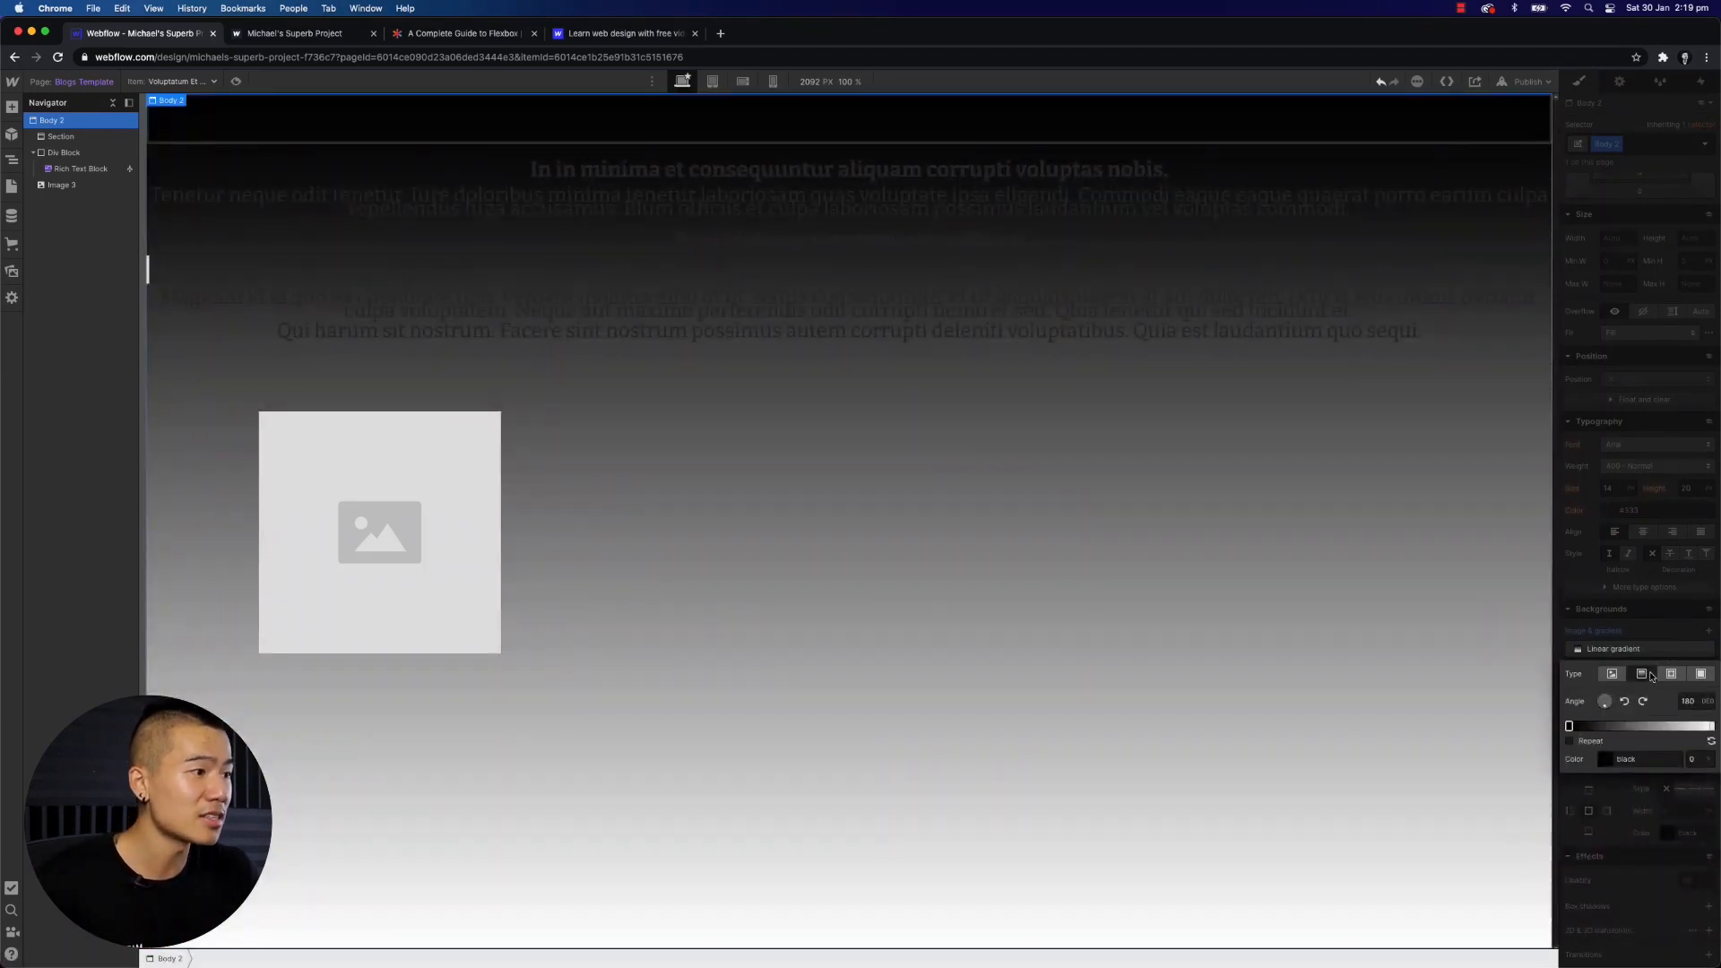
click(1669, 674)
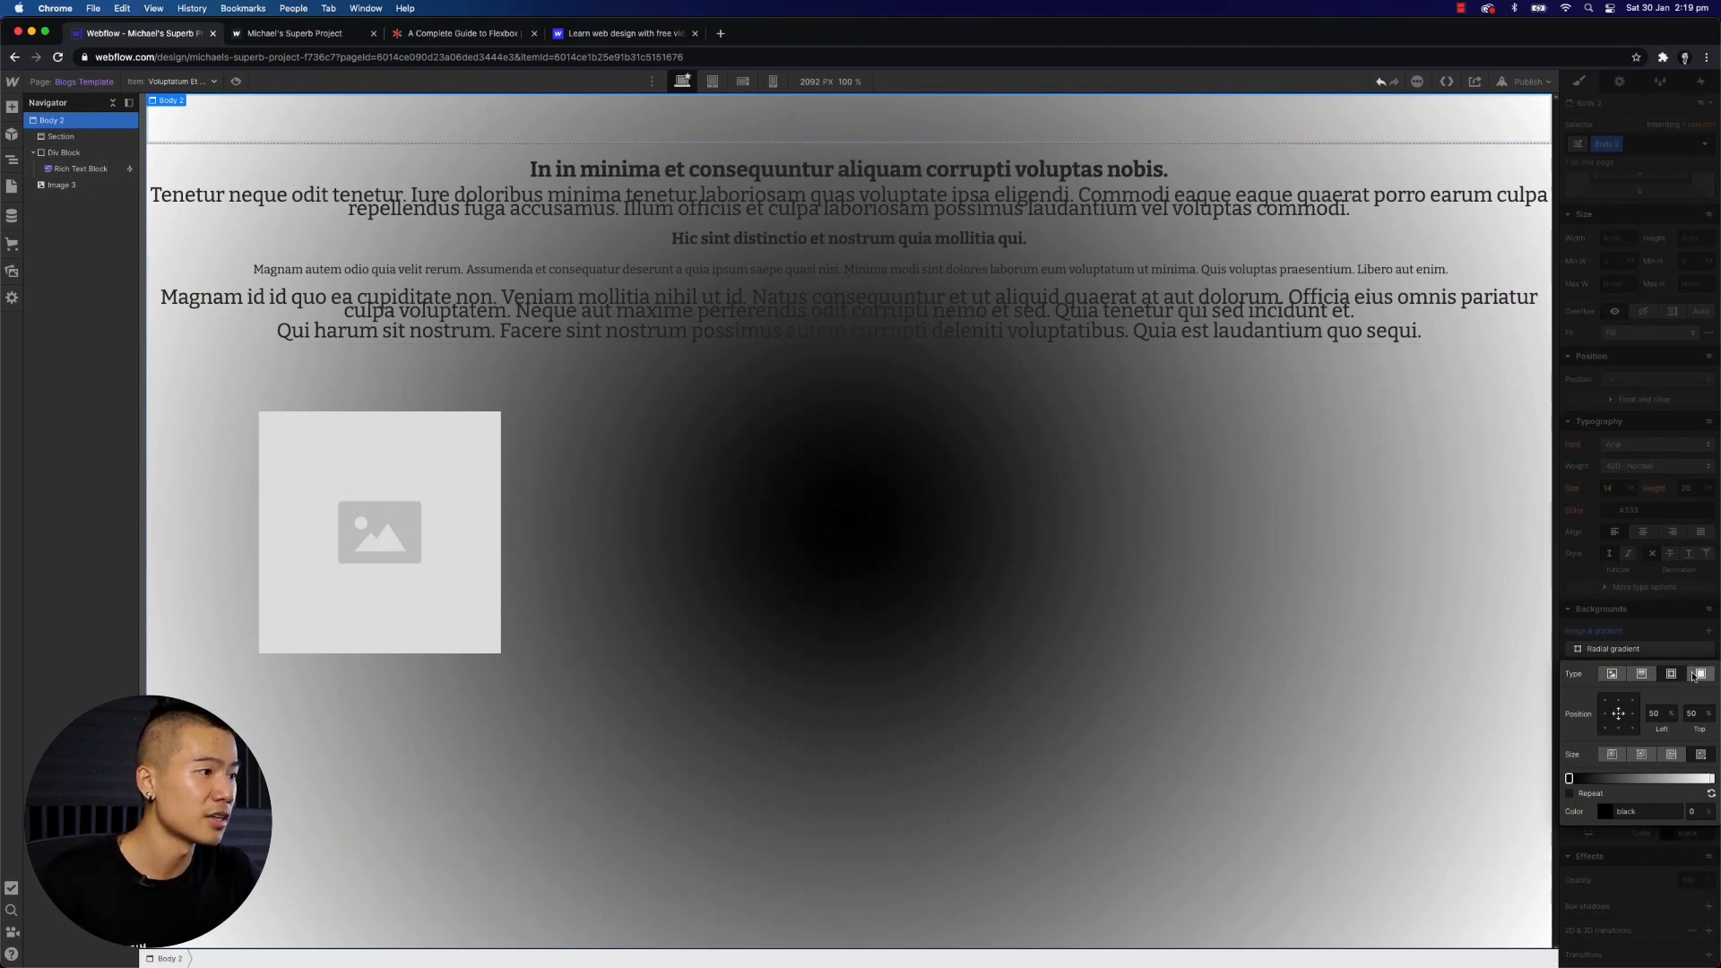
drag(1621, 714, 1620, 715)
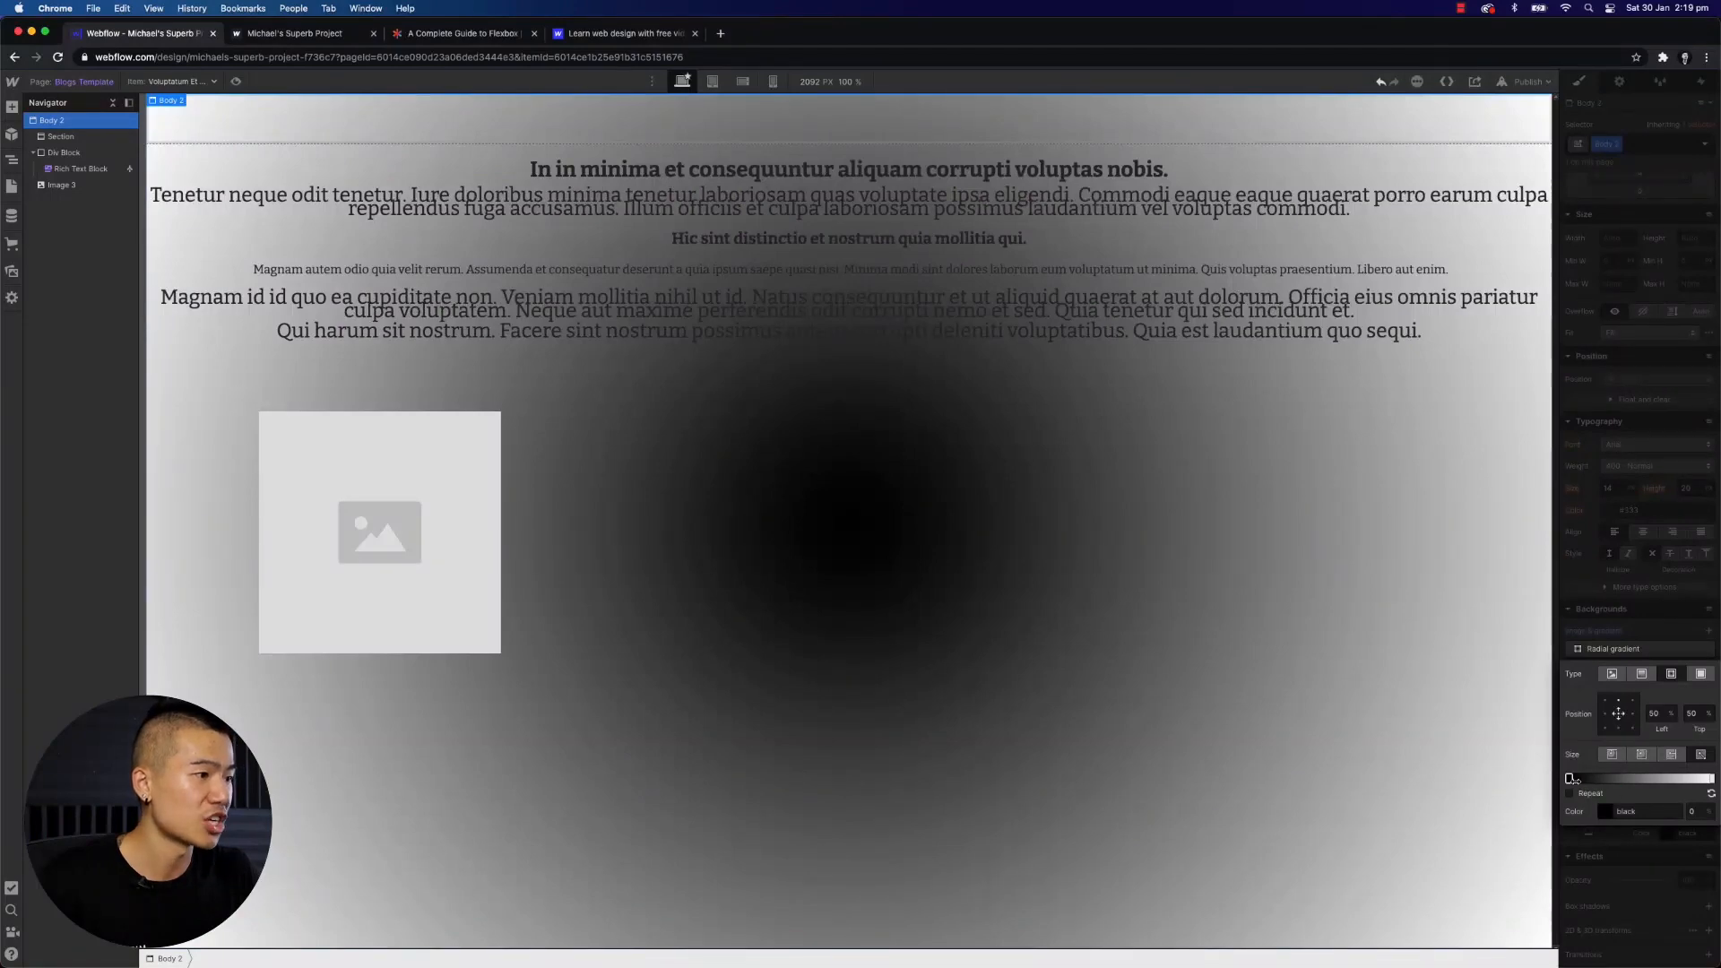
mouse_move(1570, 778)
mouse_down()
mouse_move(1652, 779)
mouse_move(1568, 778)
mouse_up()
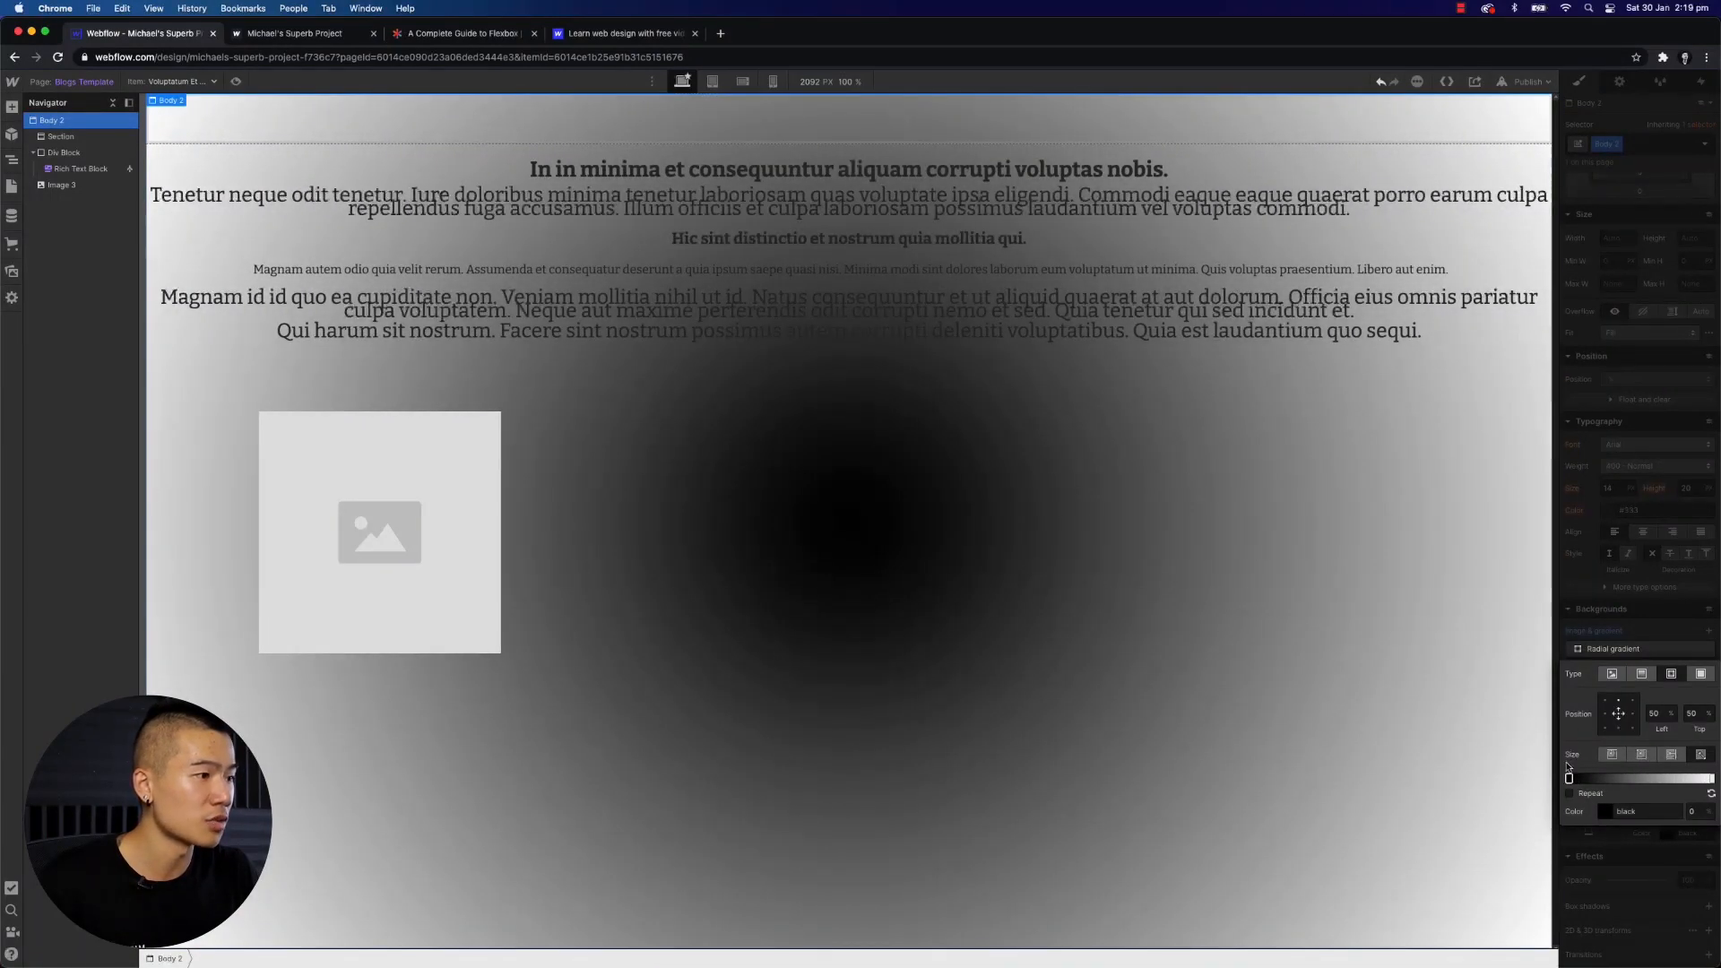
- Switch the body's background layer to a centred image, then delete that background layer
click(1612, 674)
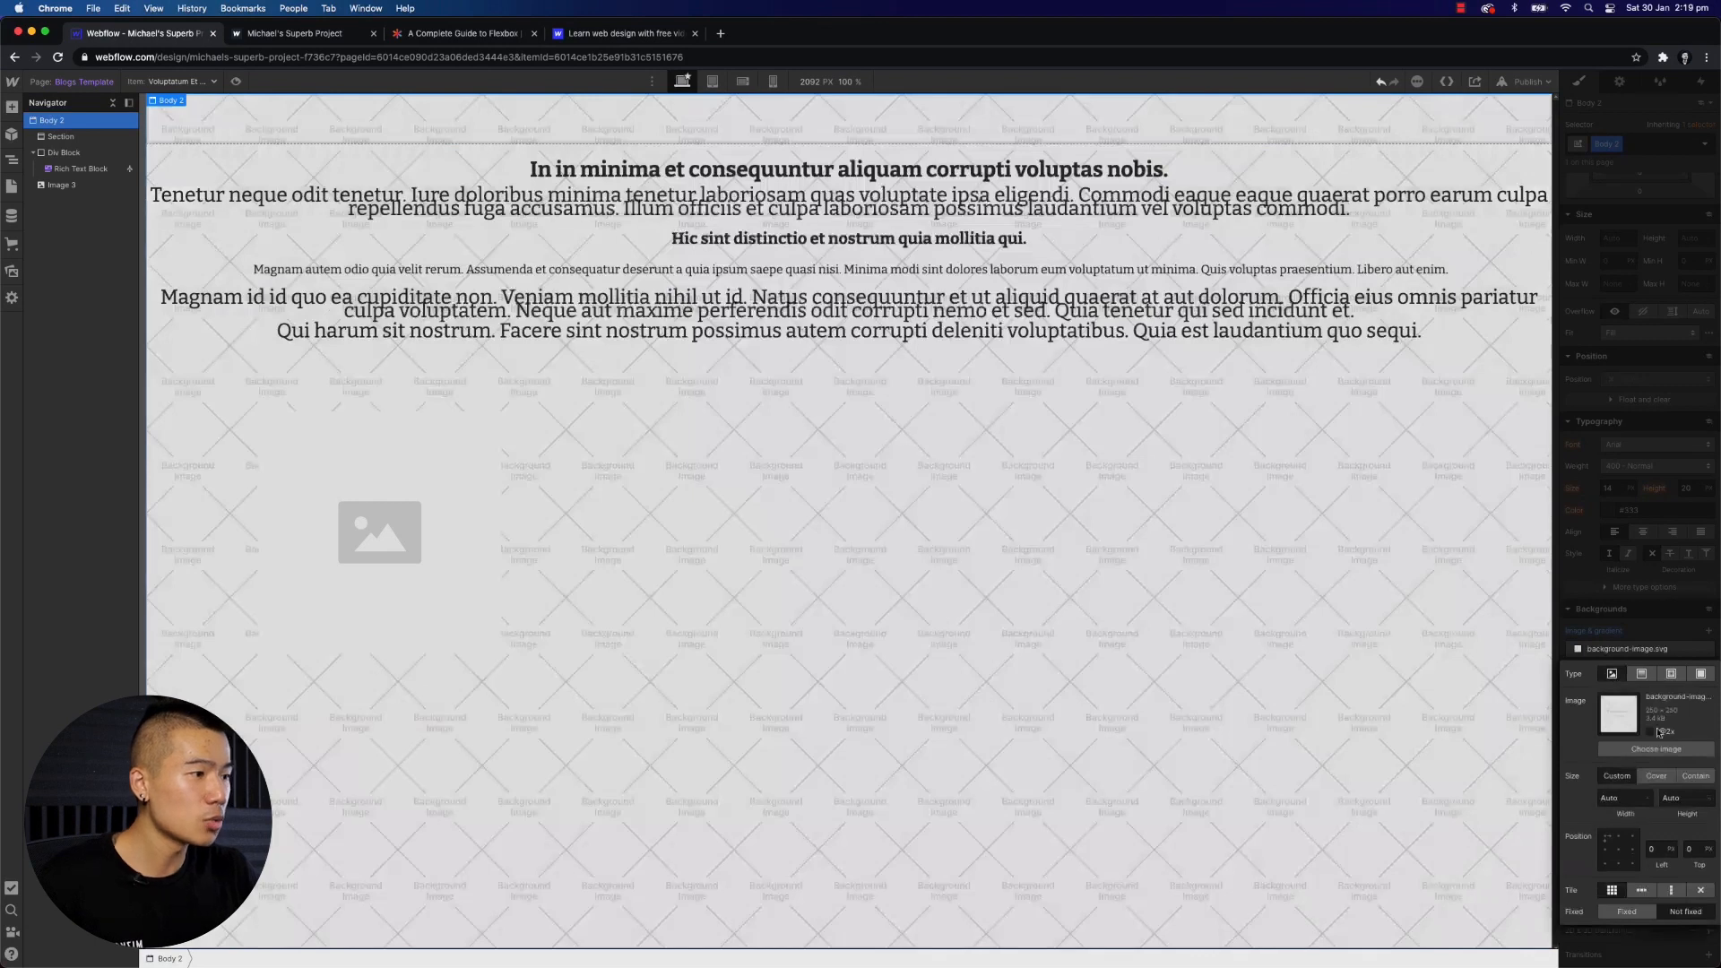
click(1621, 851)
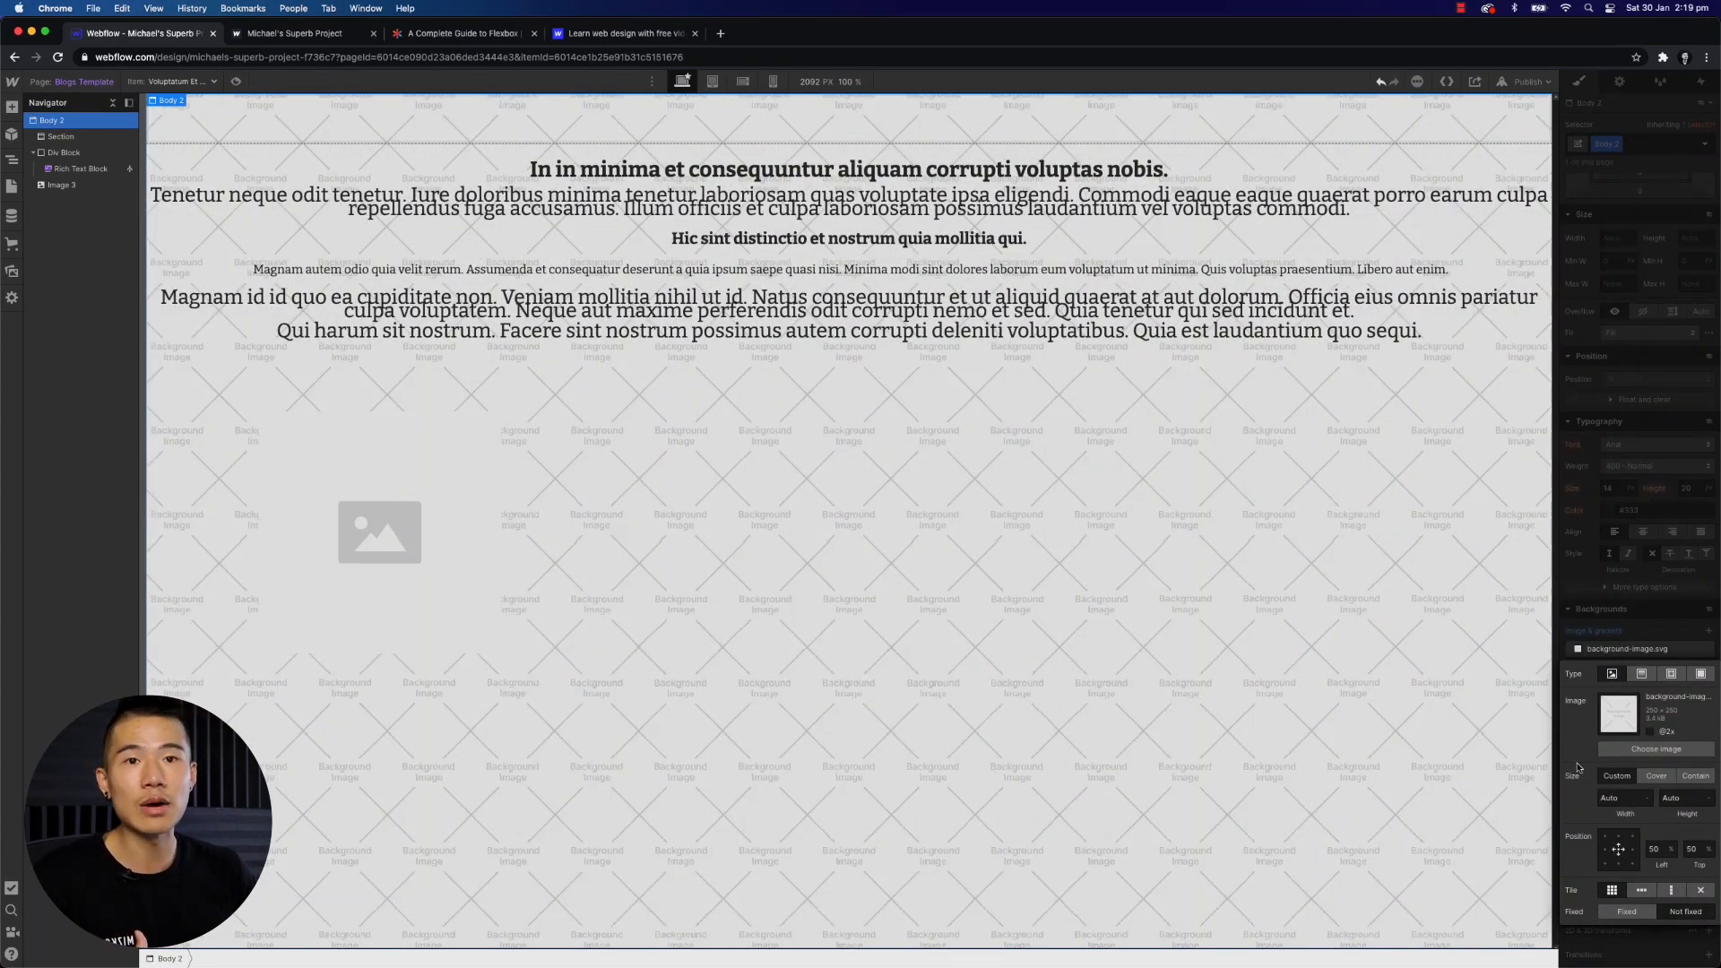
click(1640, 626)
scroll(1645, 623, down, 2)
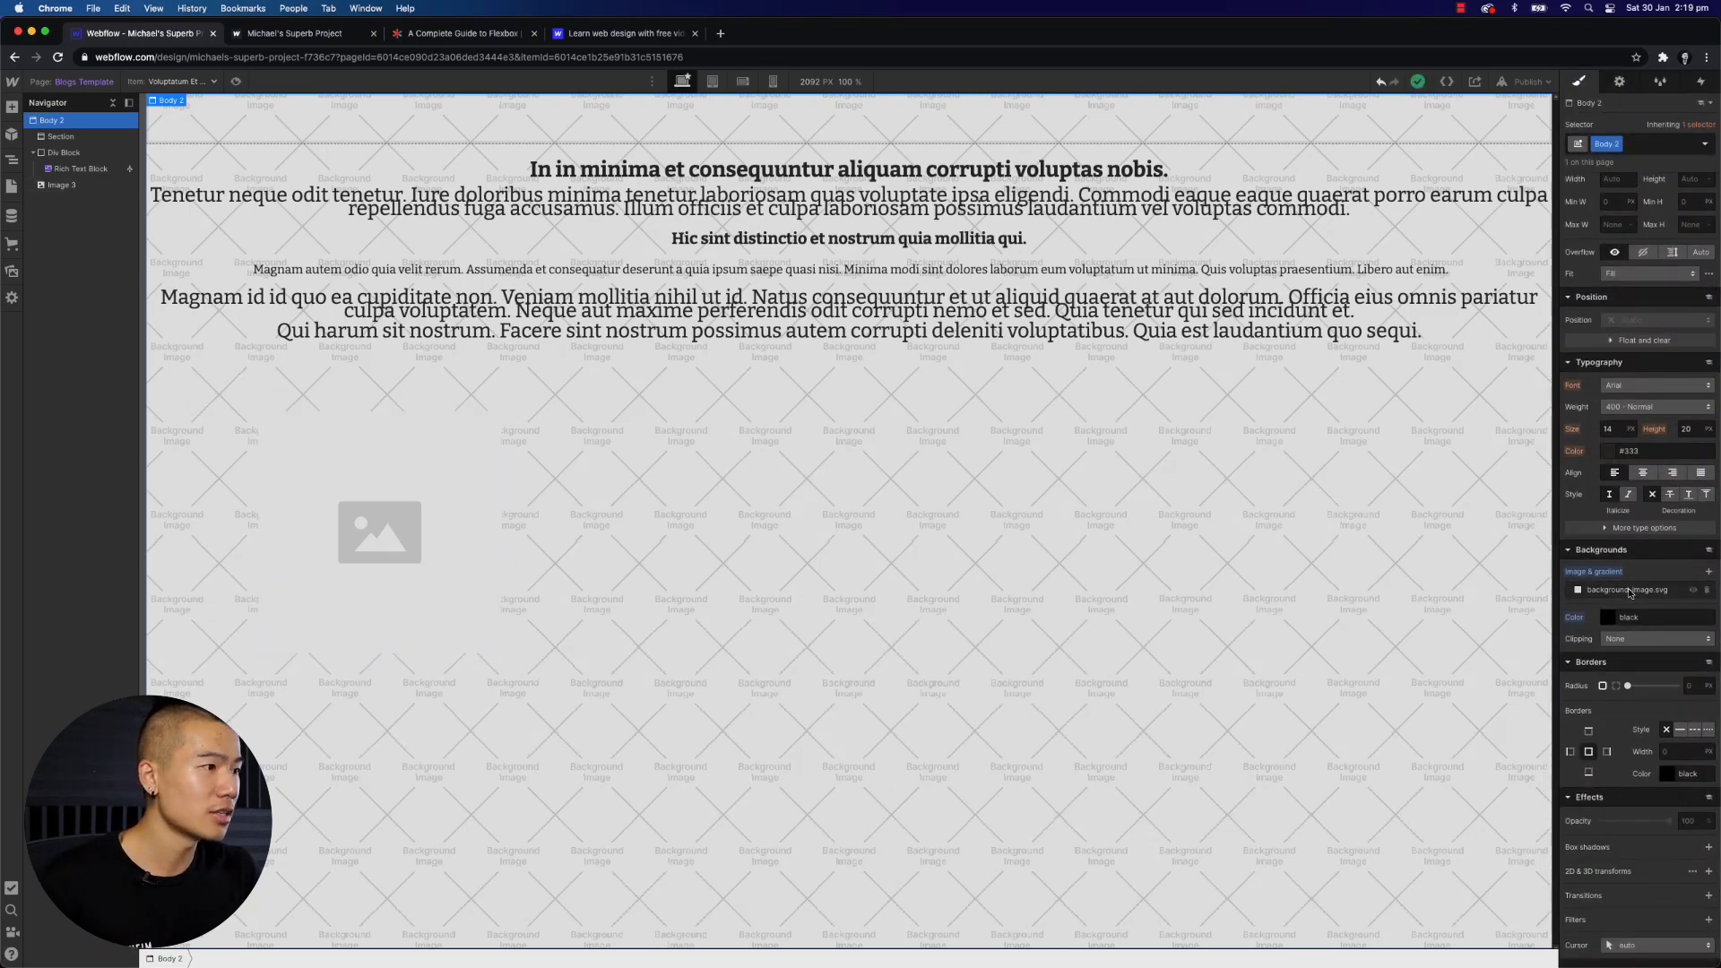
click(1709, 591)
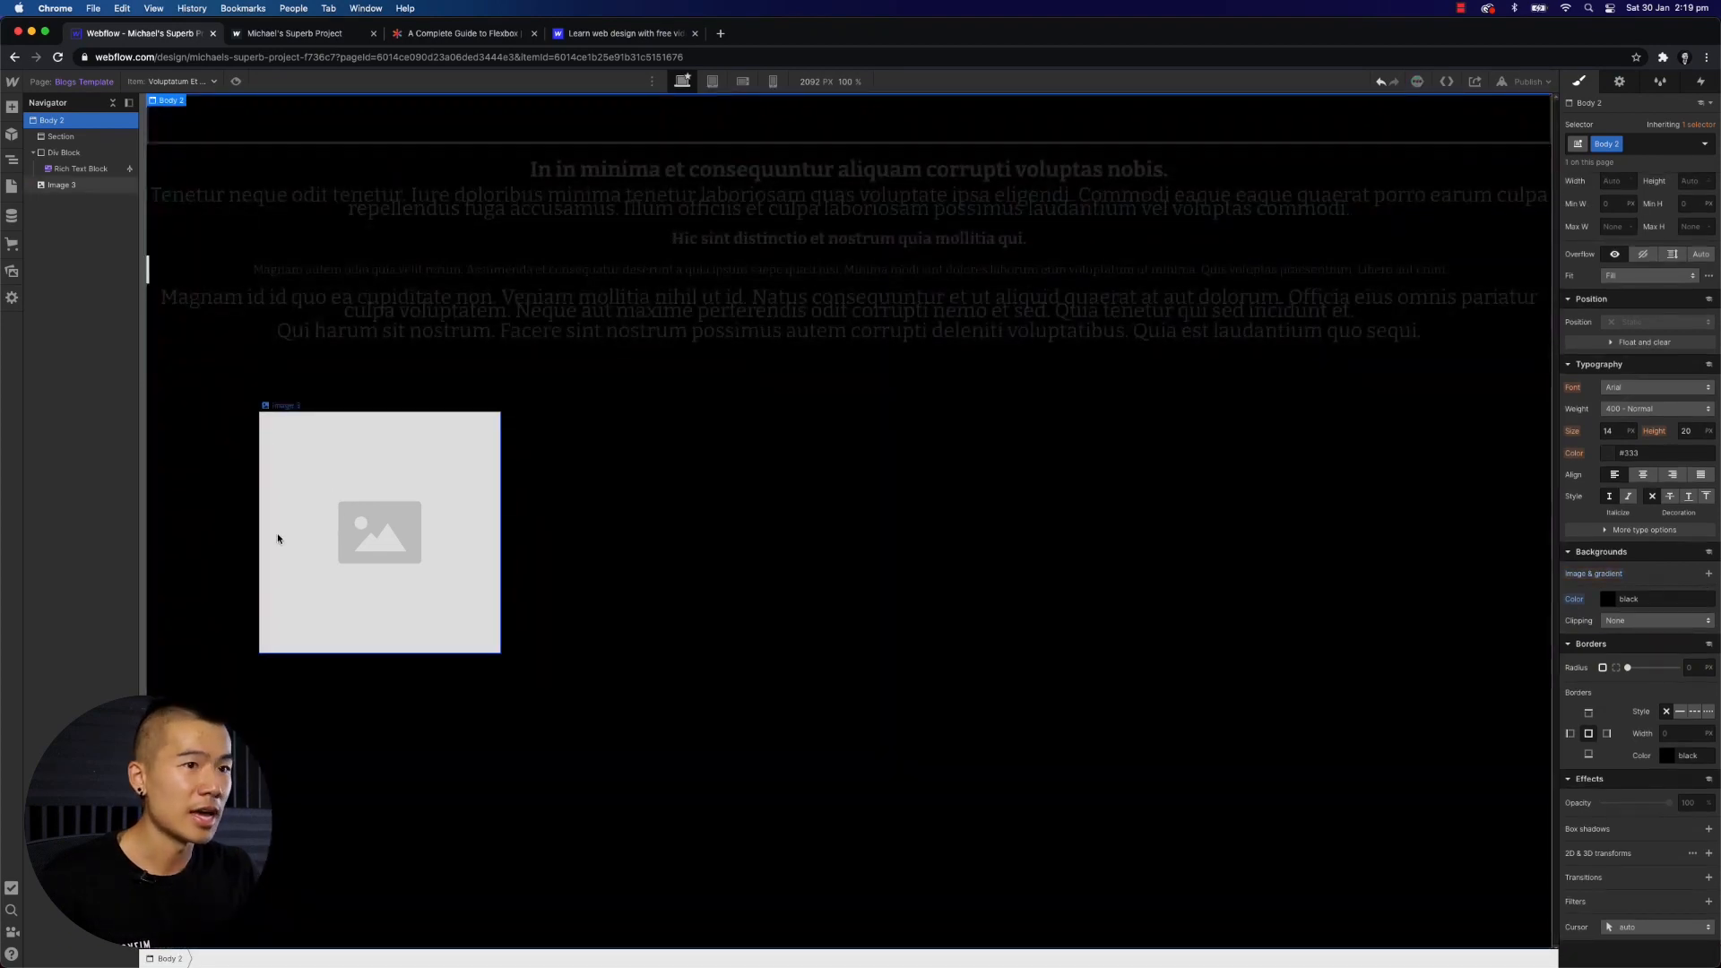
- Round the image's corners with a 20 px border radius
click(765, 269)
click(373, 515)
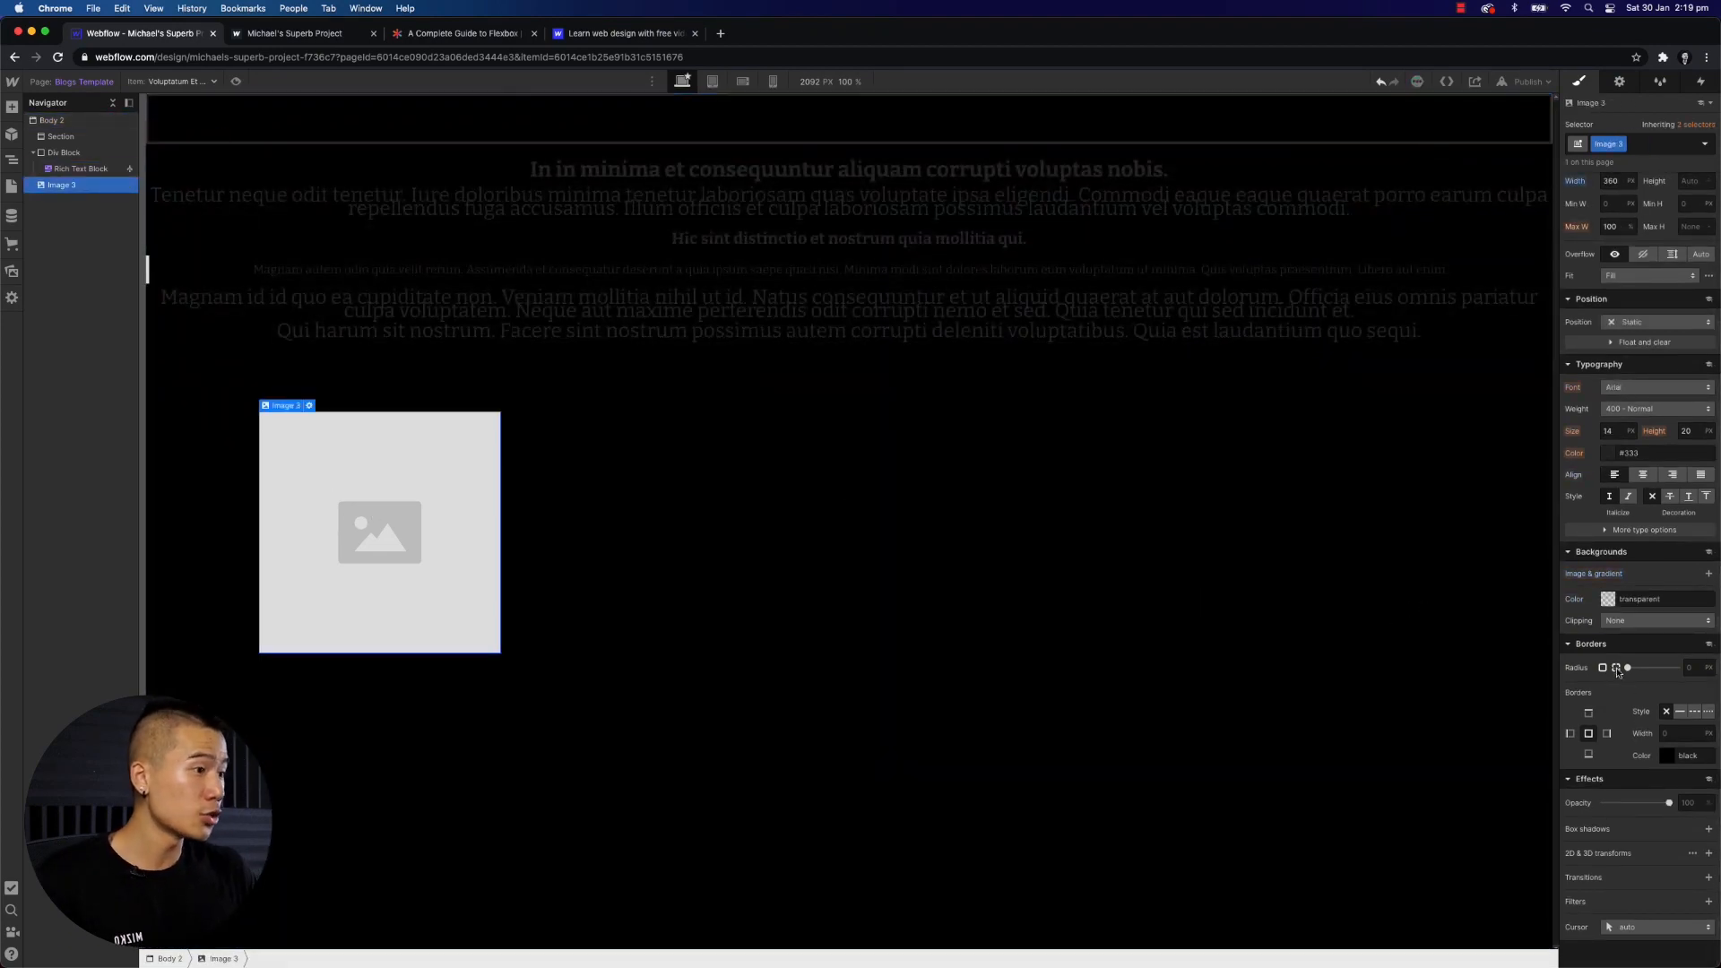
drag(1630, 667, 1677, 668)
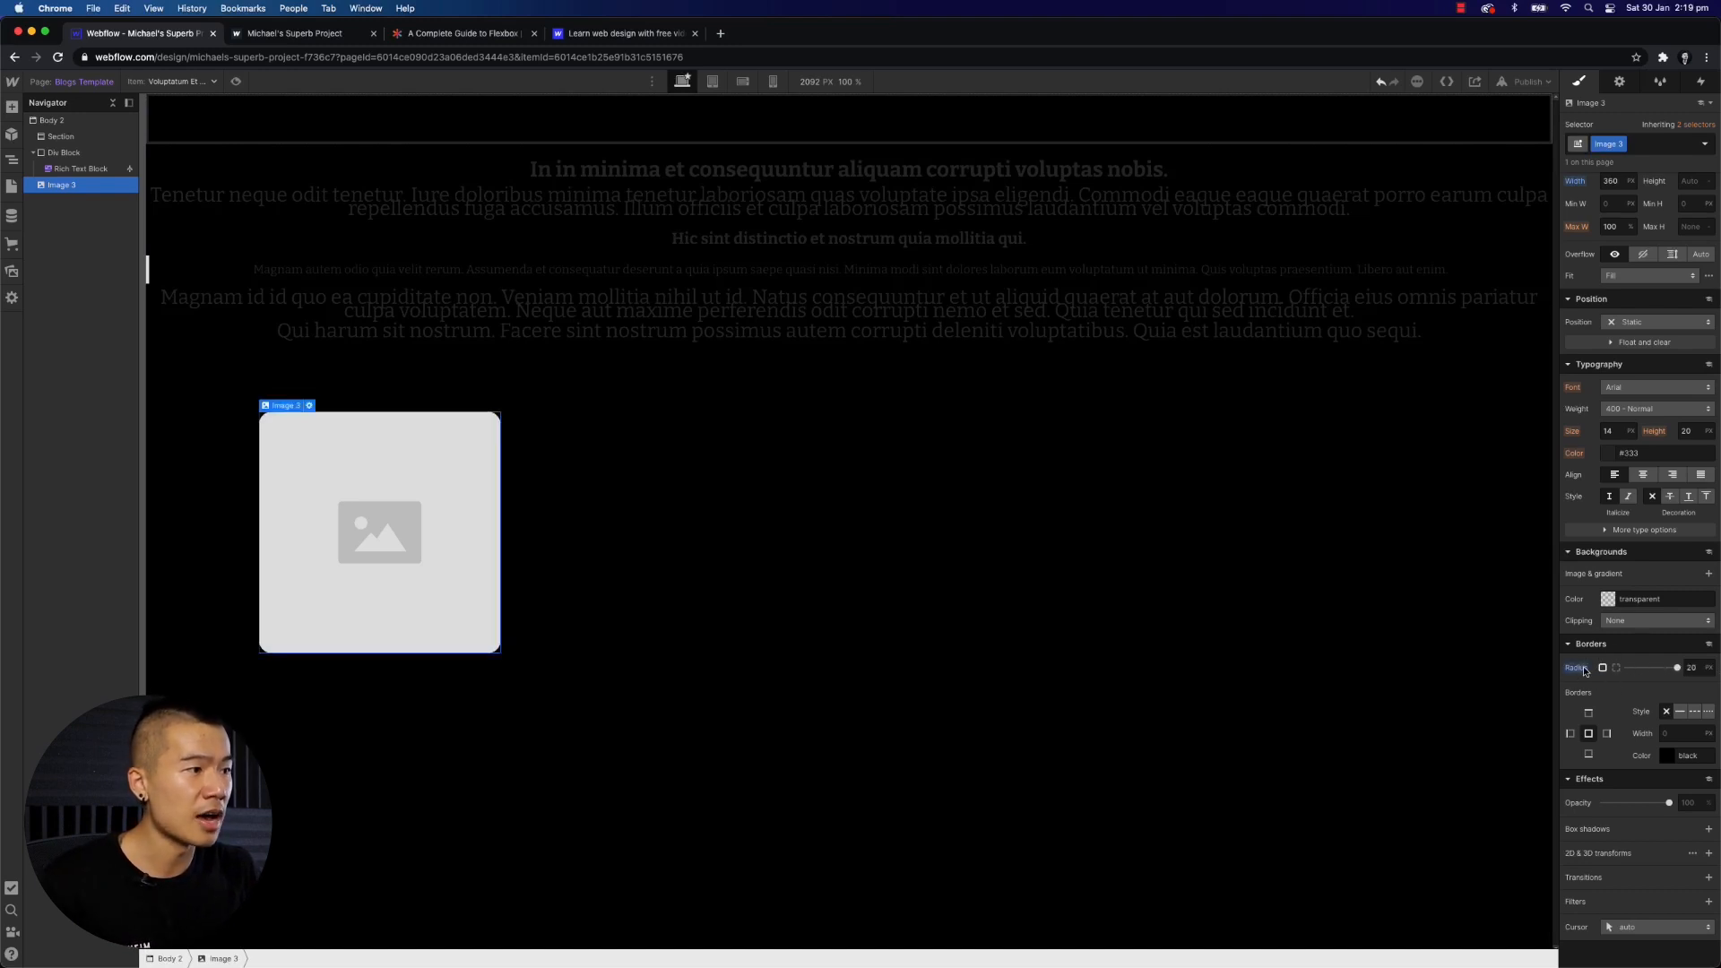
click(1617, 668)
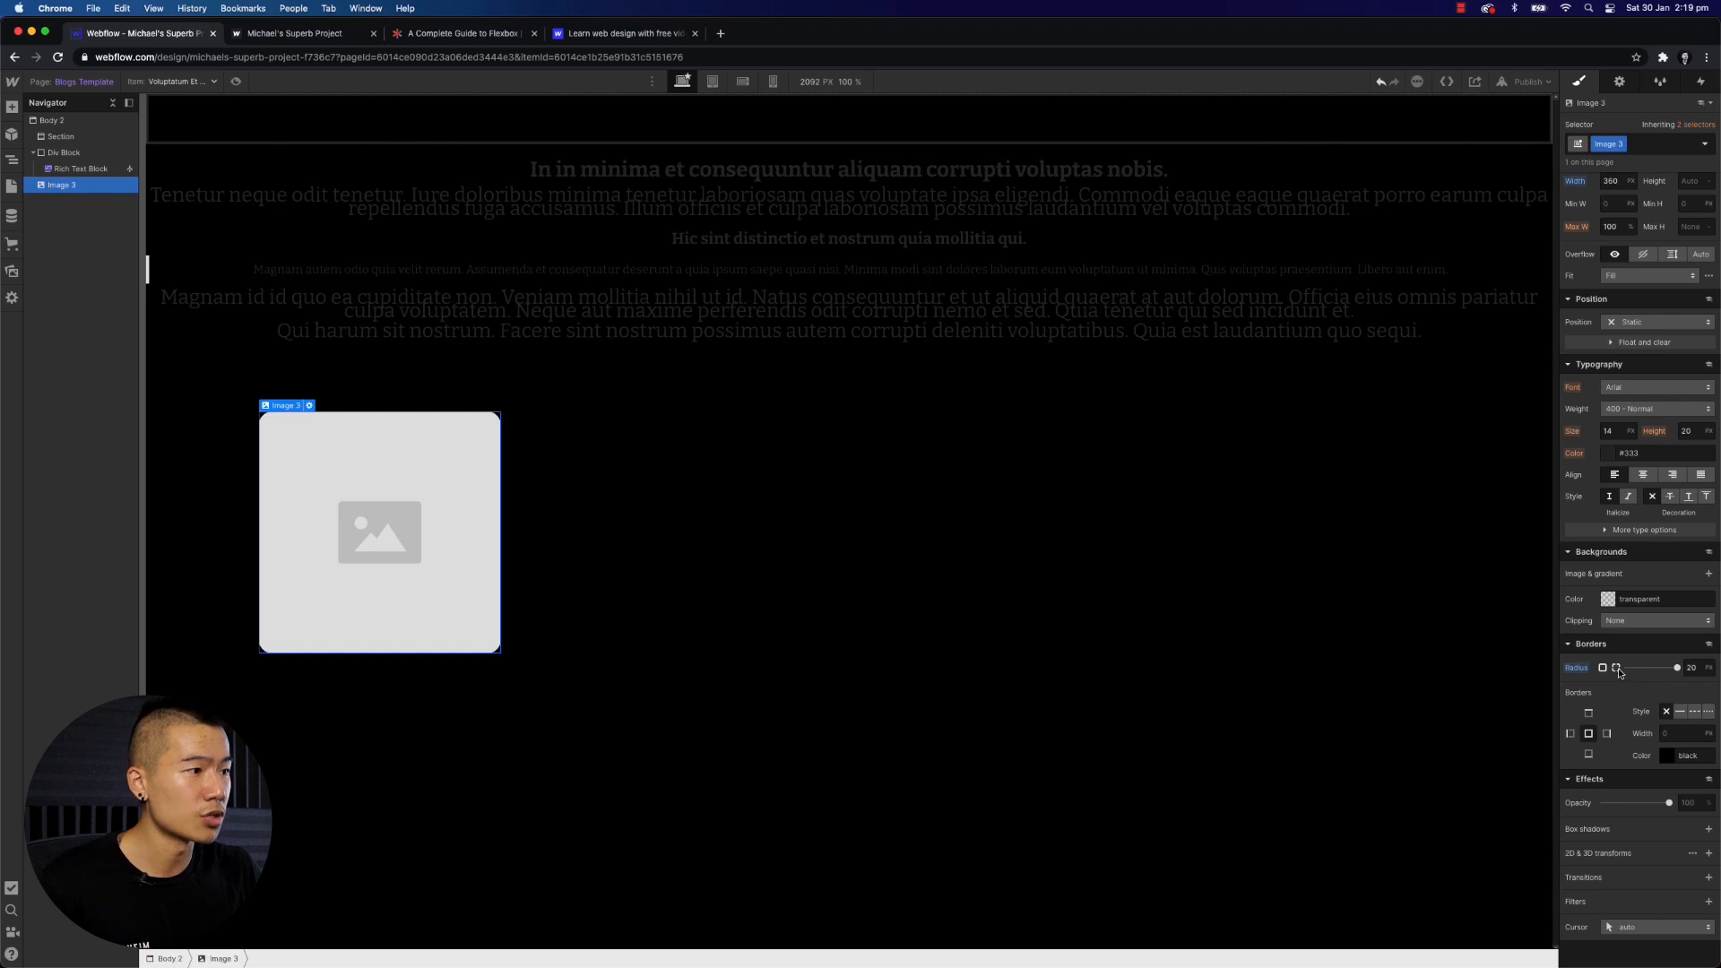
- Set the image's bottom-left corner radius to 100 px
click(1639, 711)
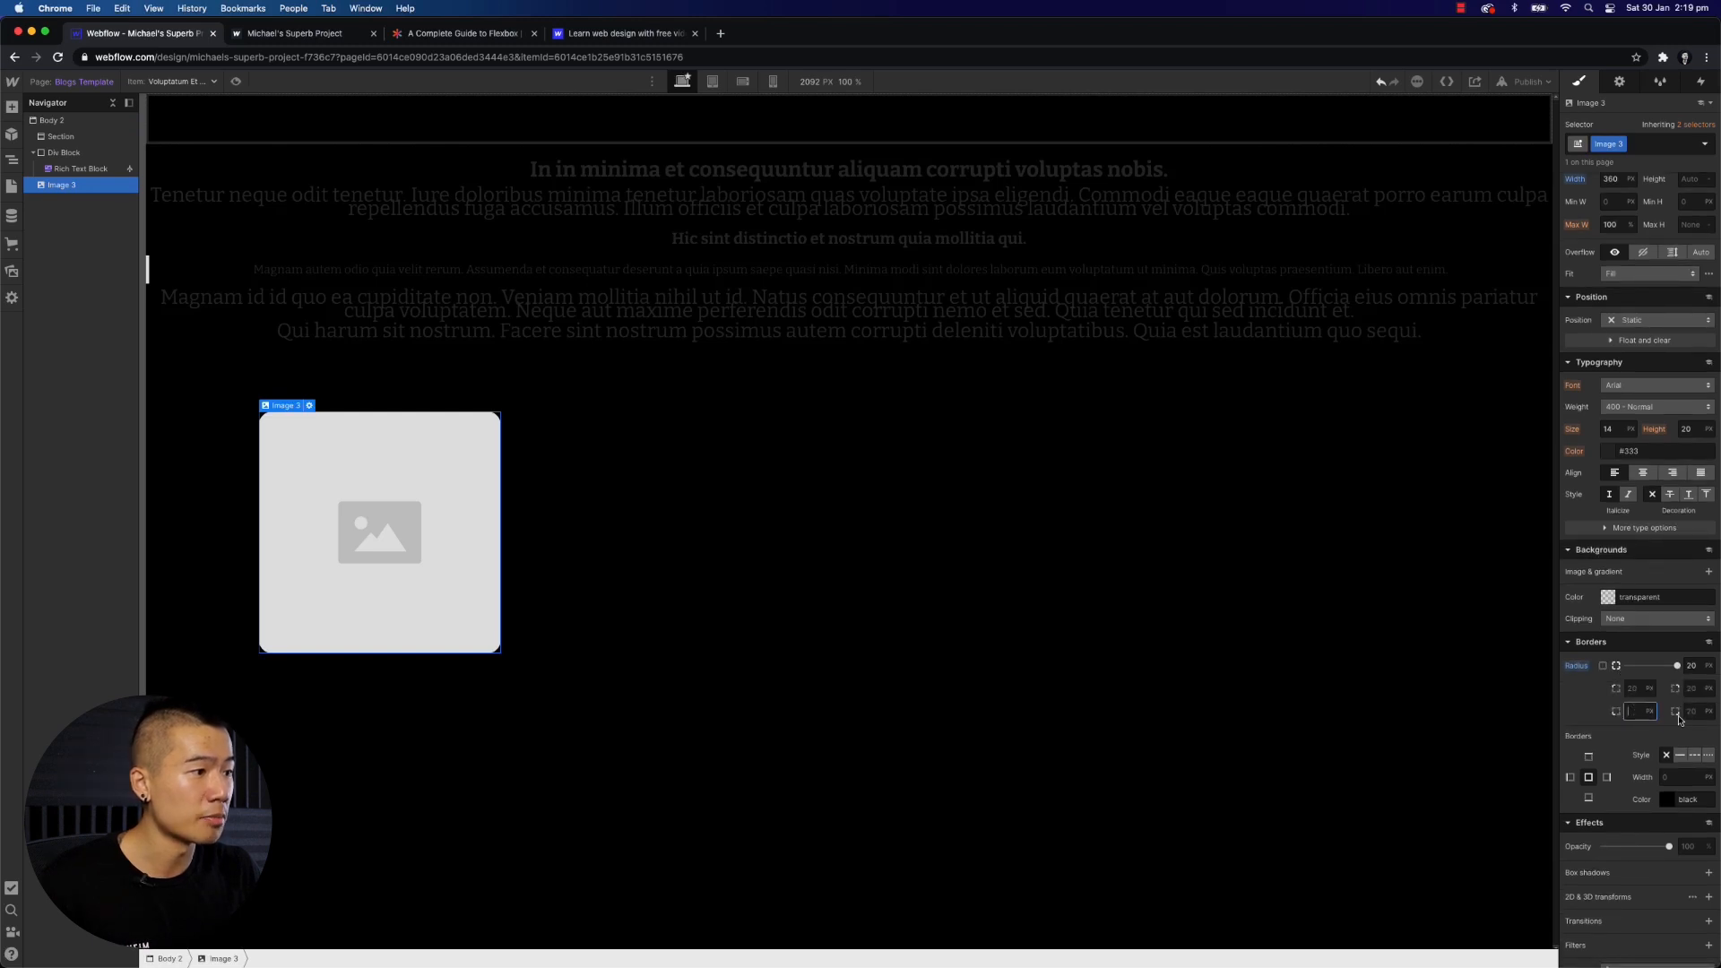
text(100)
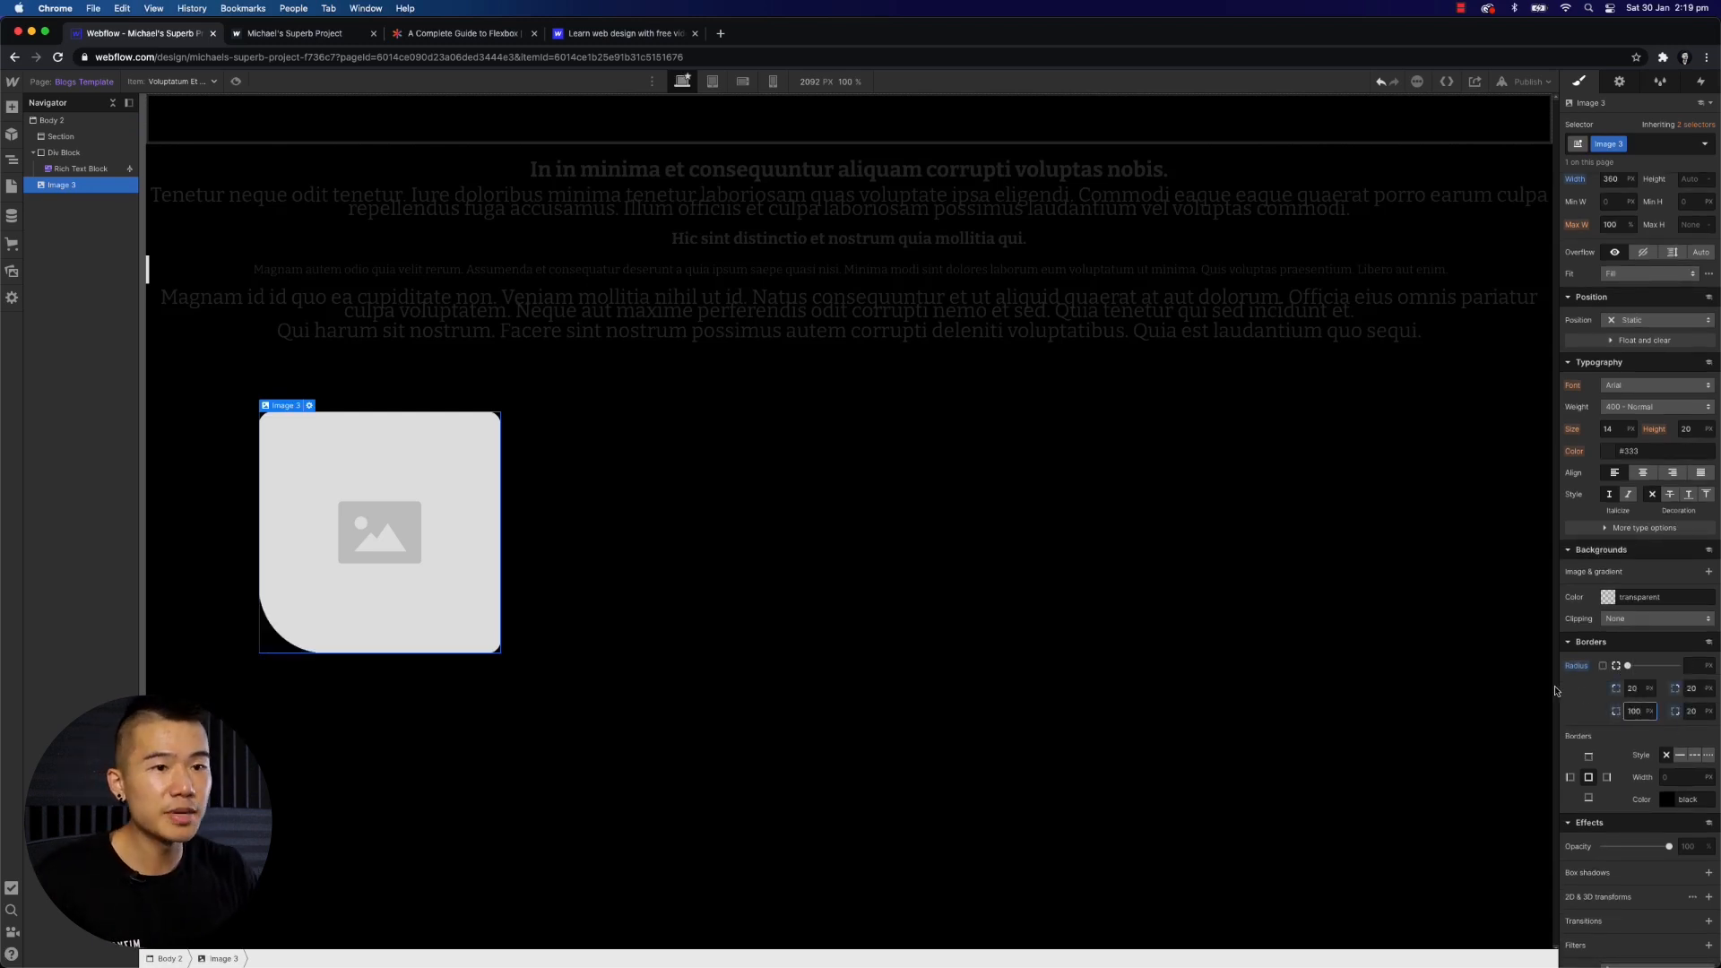
click(861, 610)
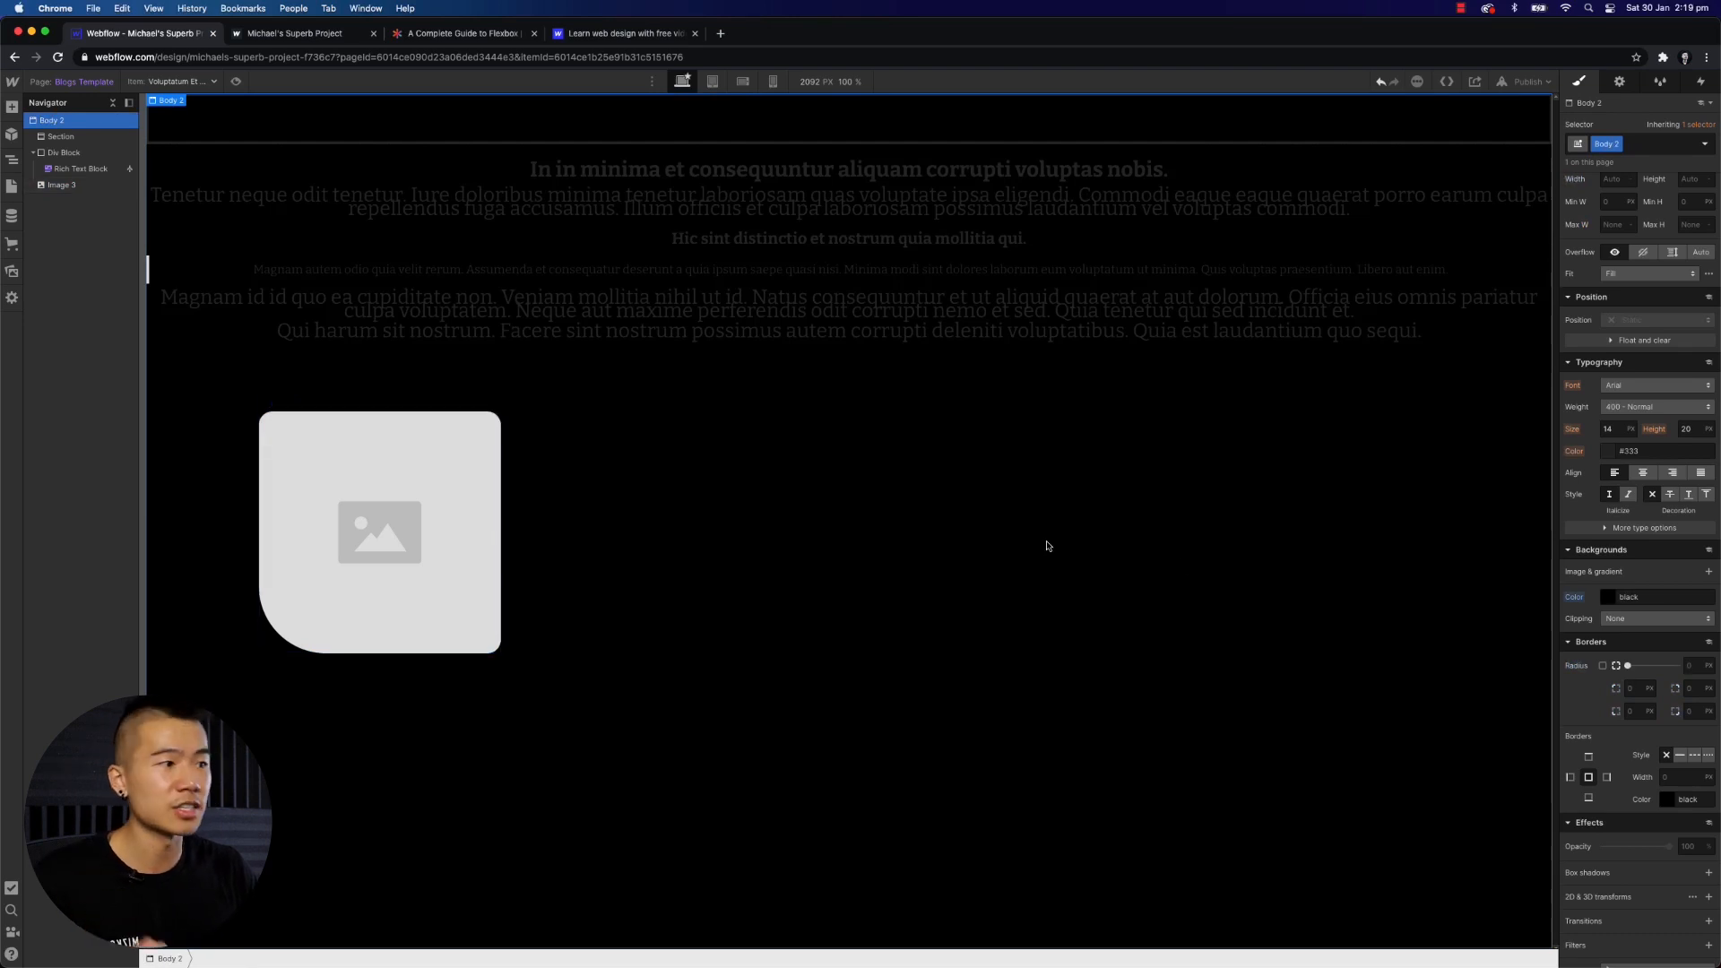
- Give the image a solid 10 px red border
scroll(1650, 708, down, 1)
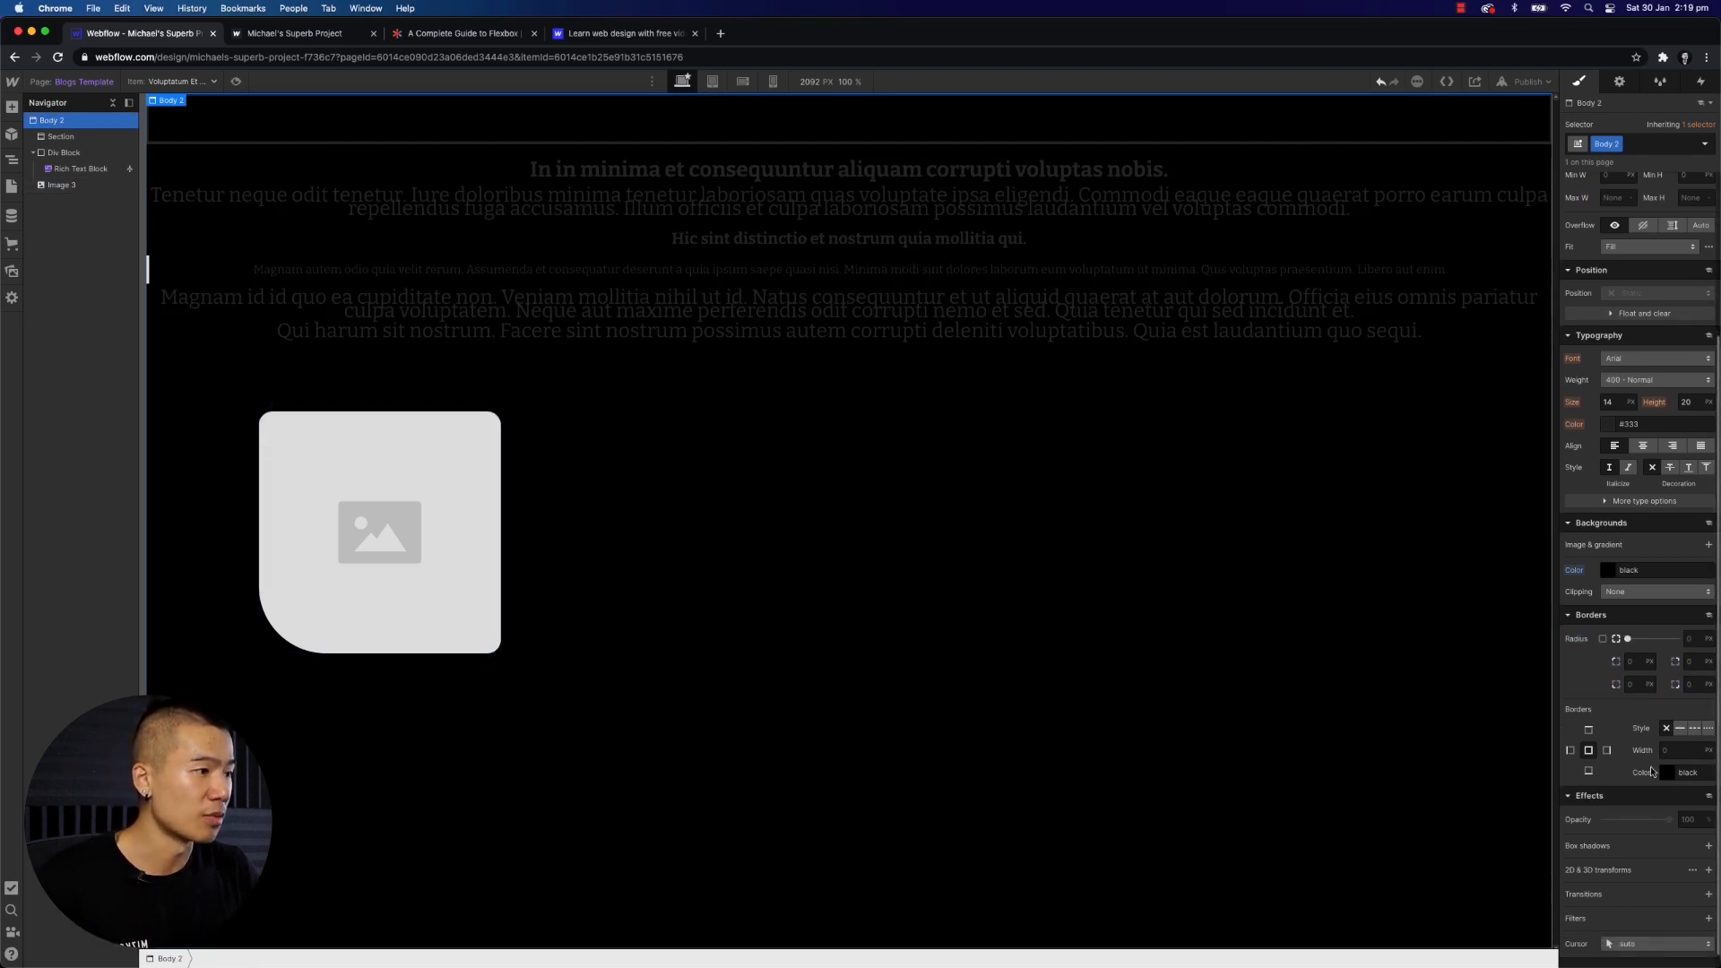
click(430, 583)
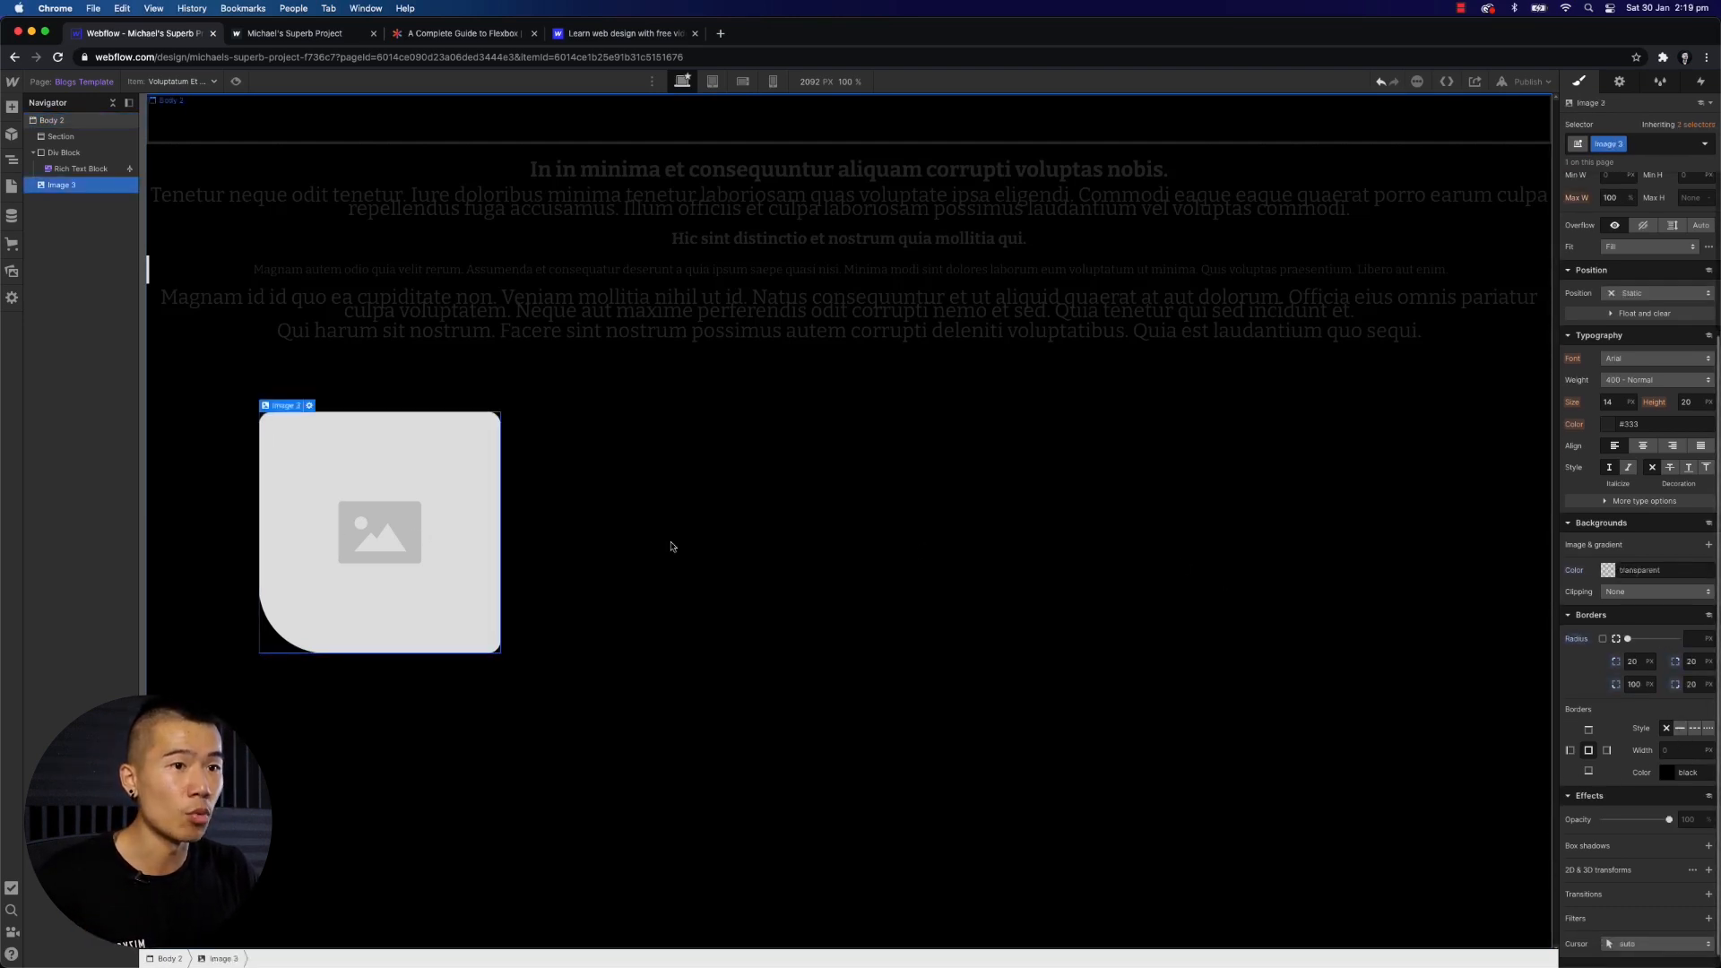
click(1680, 729)
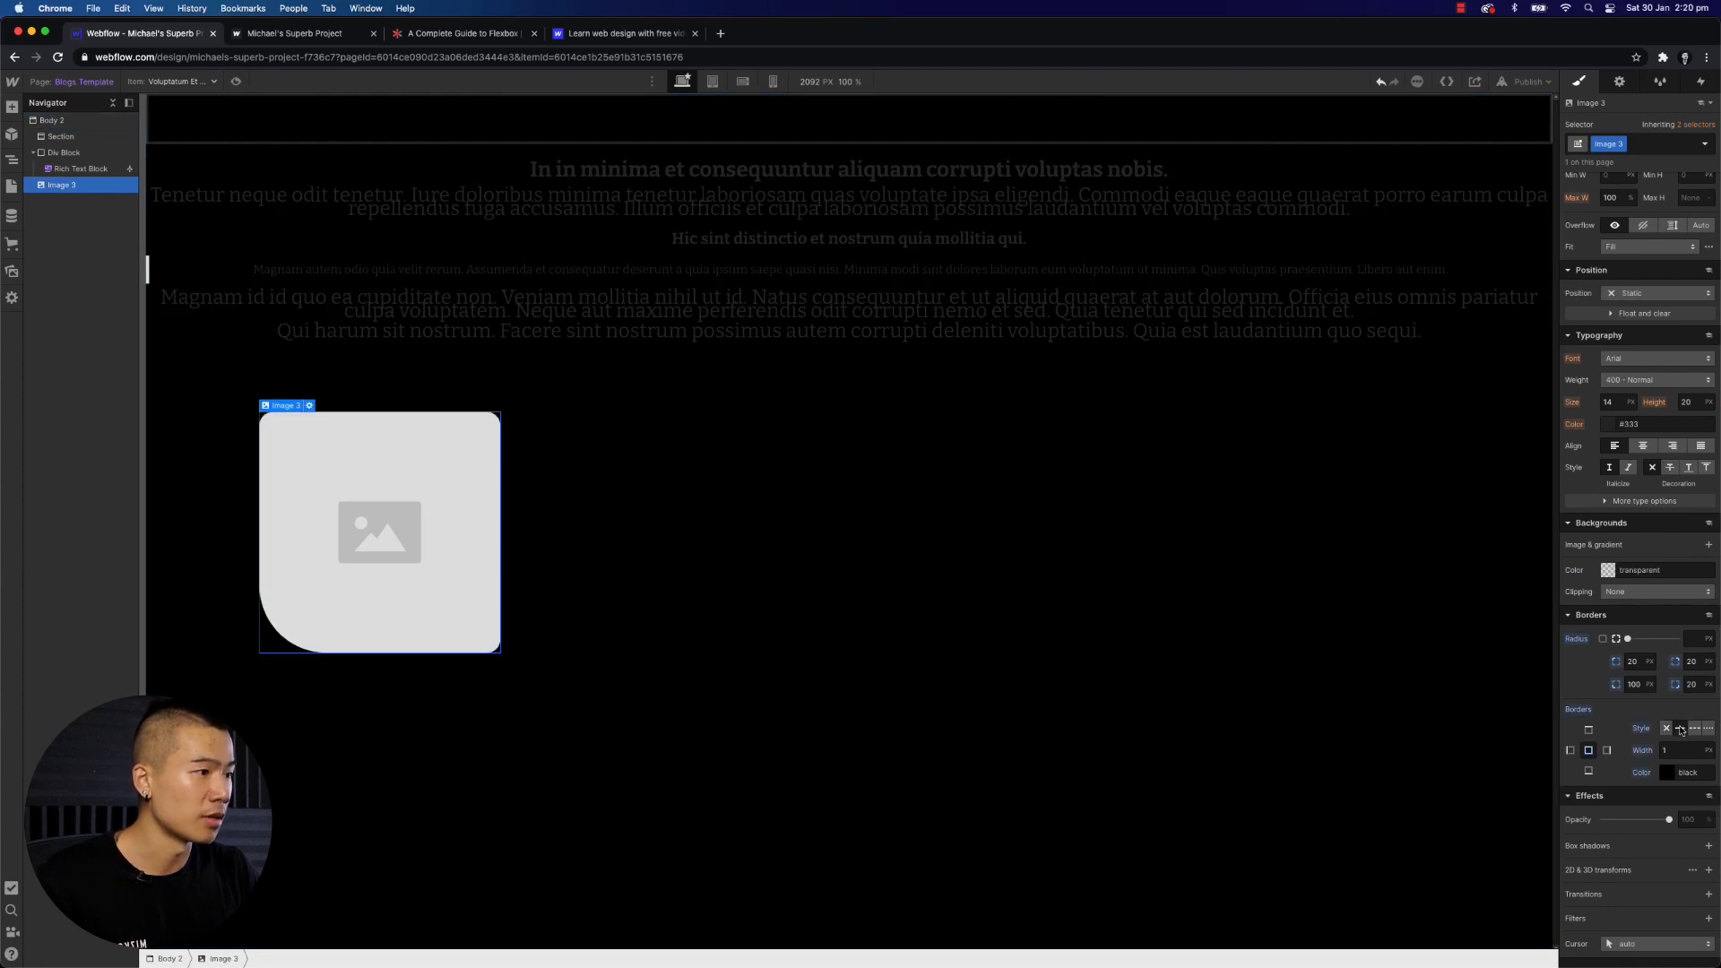
click(1666, 753)
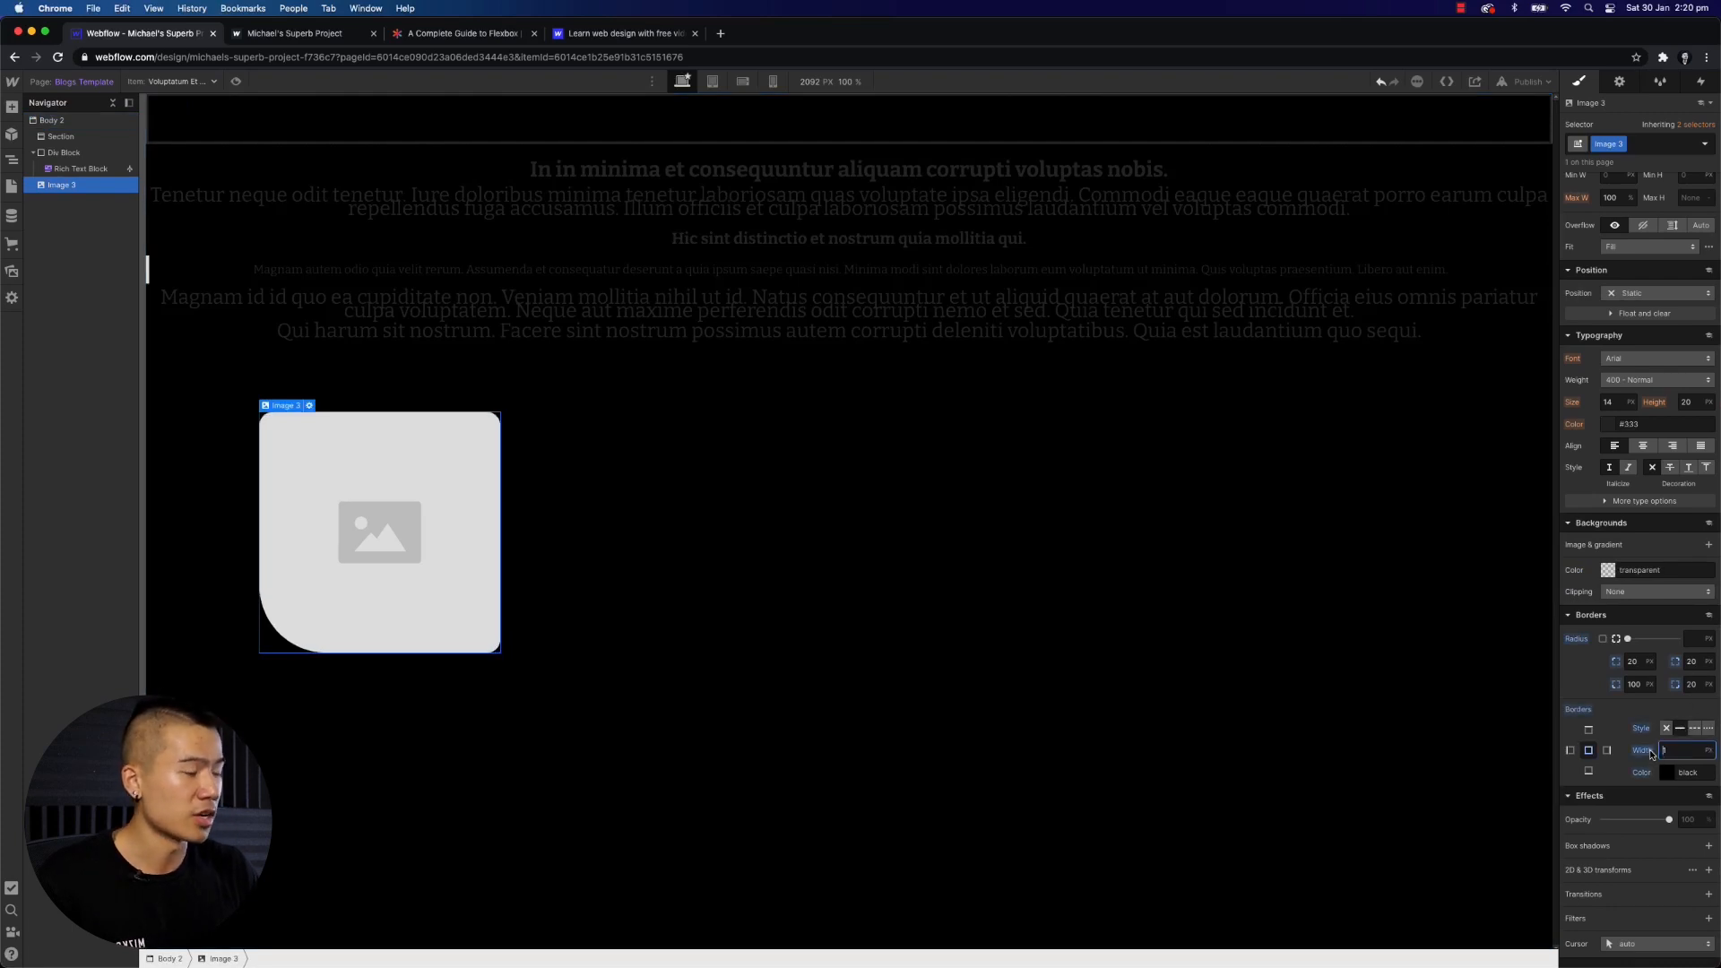
text(10)
click(1668, 773)
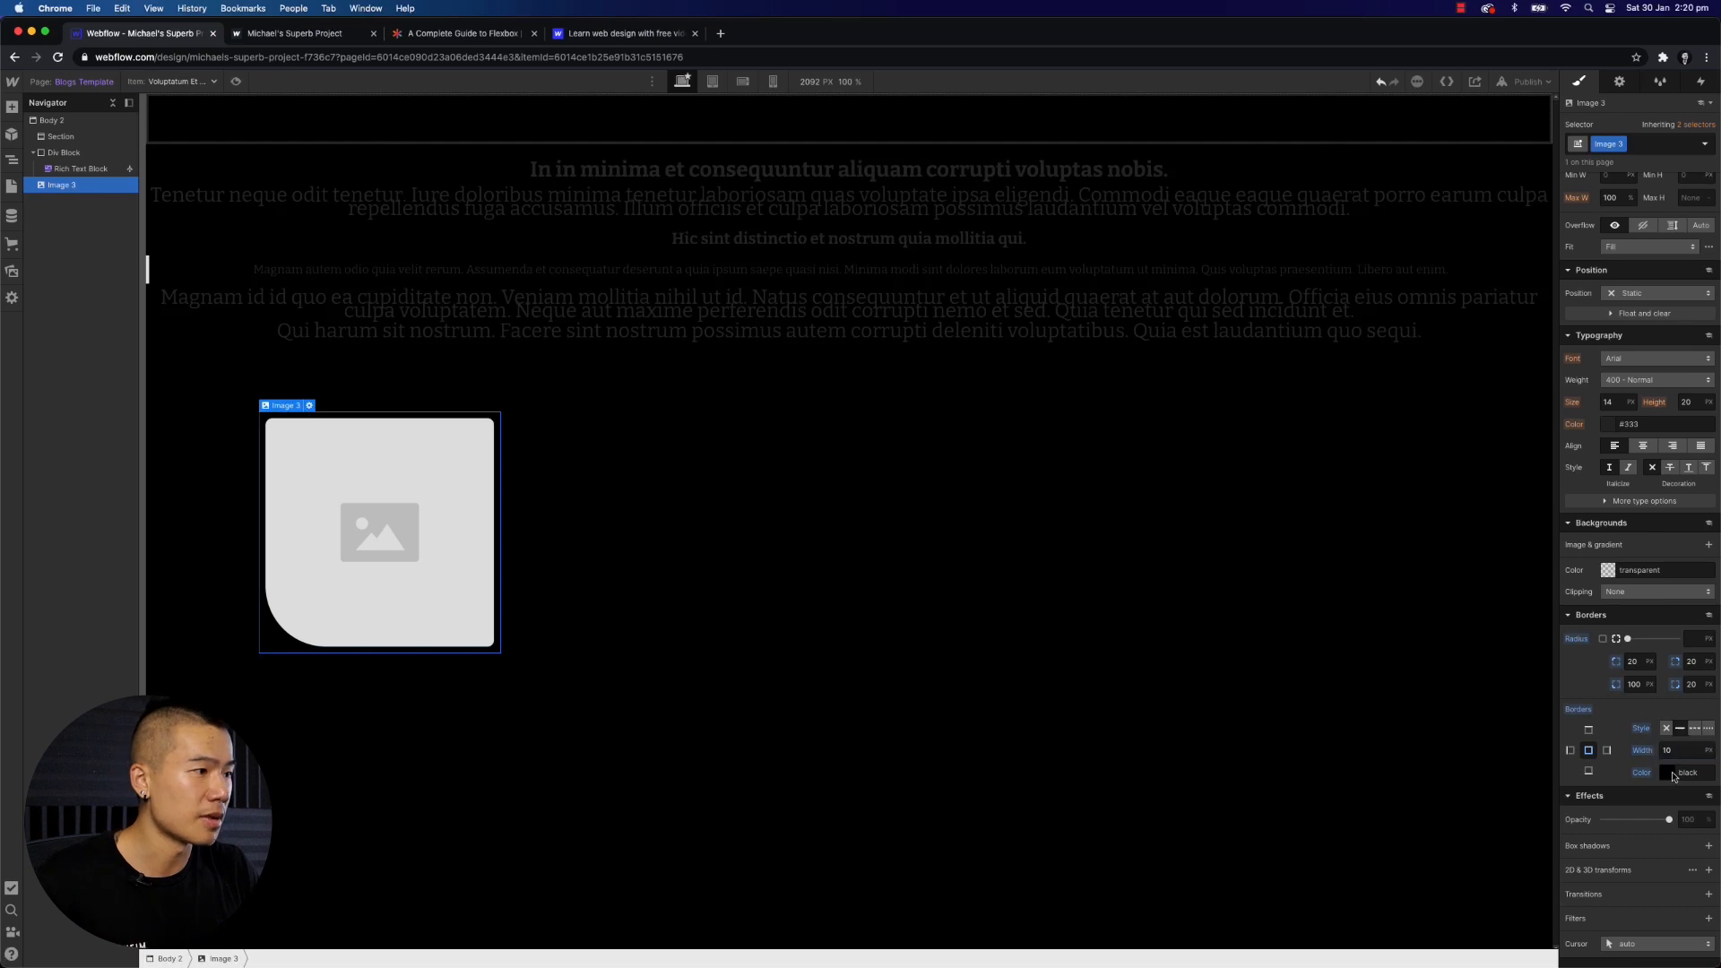
drag(1634, 600, 1701, 576)
click(1081, 638)
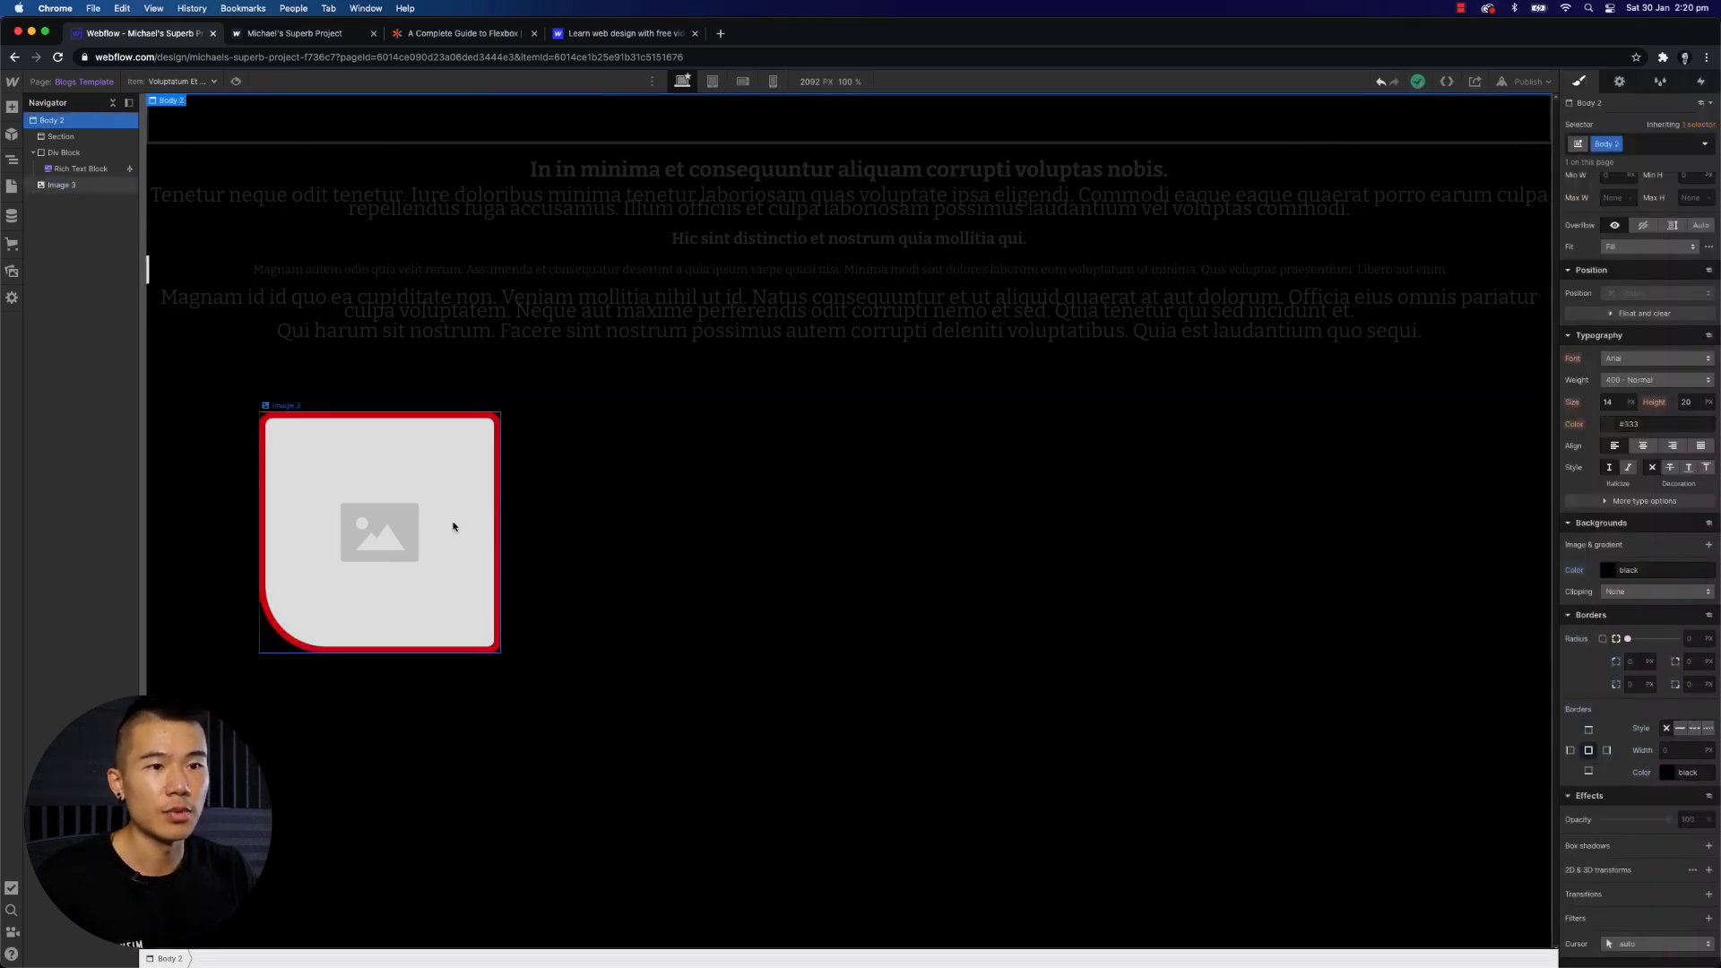
- Lower the image's opacity to 70% and add a default box shadow to it
click(692, 580)
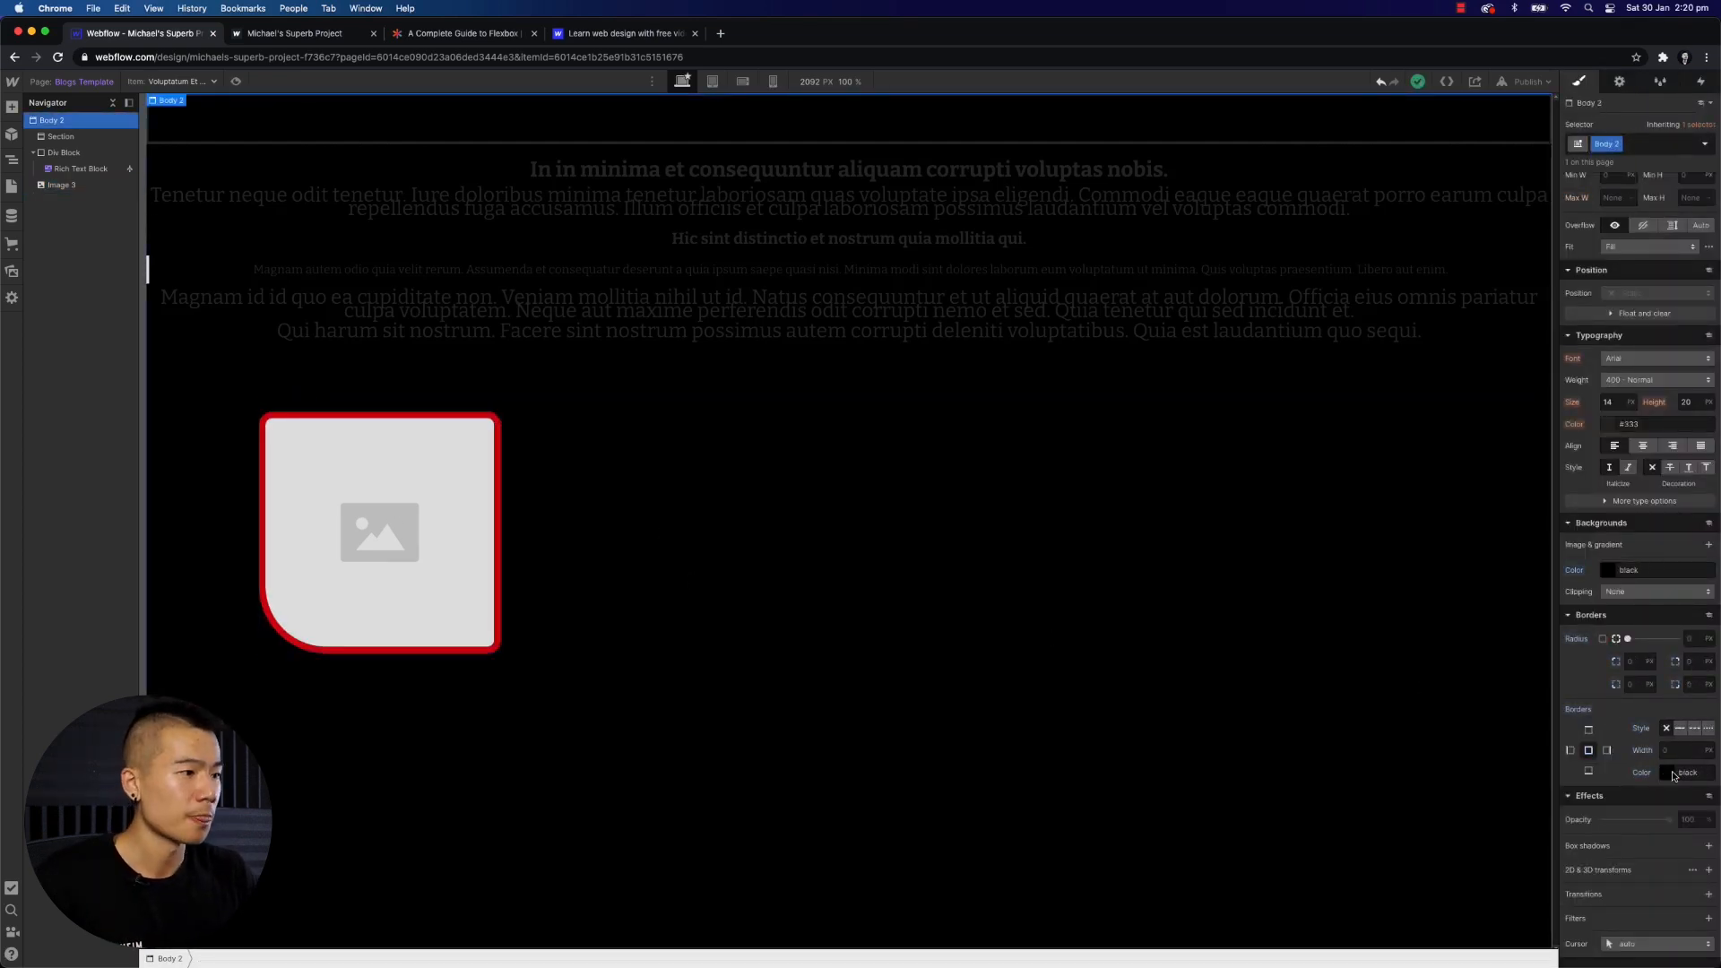
scroll(1675, 776, down, 2)
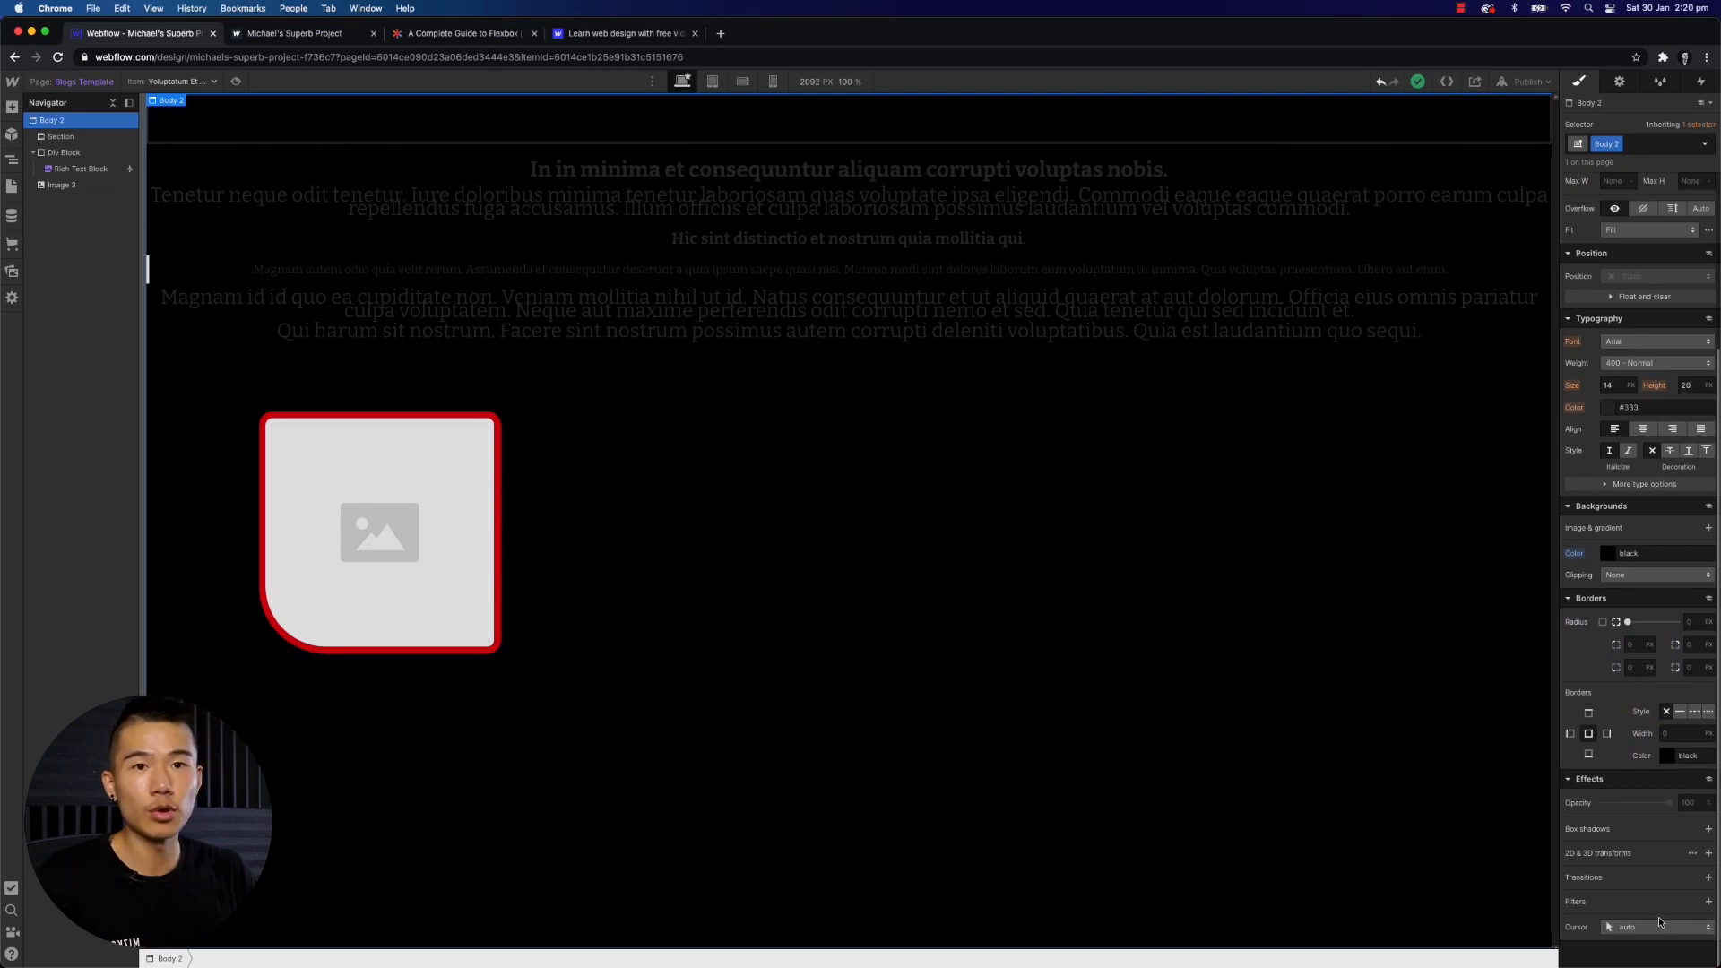
click(422, 569)
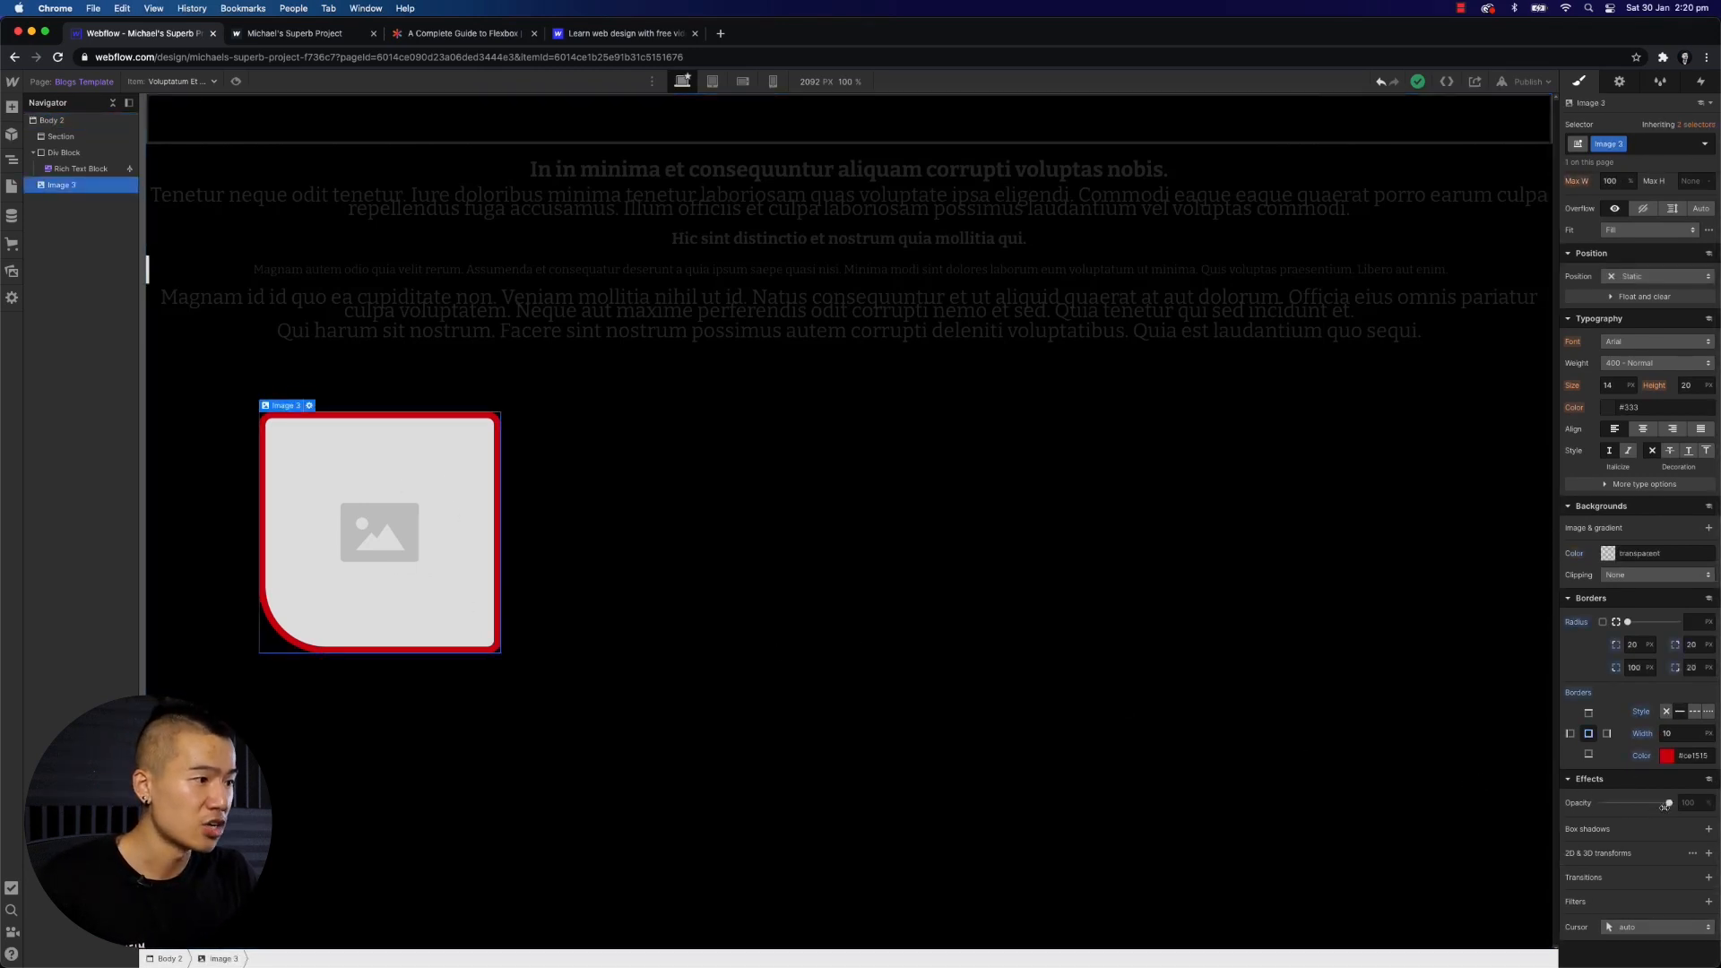
mouse_move(1668, 804)
mouse_down()
mouse_move(1612, 807)
mouse_move(1669, 817)
mouse_up()
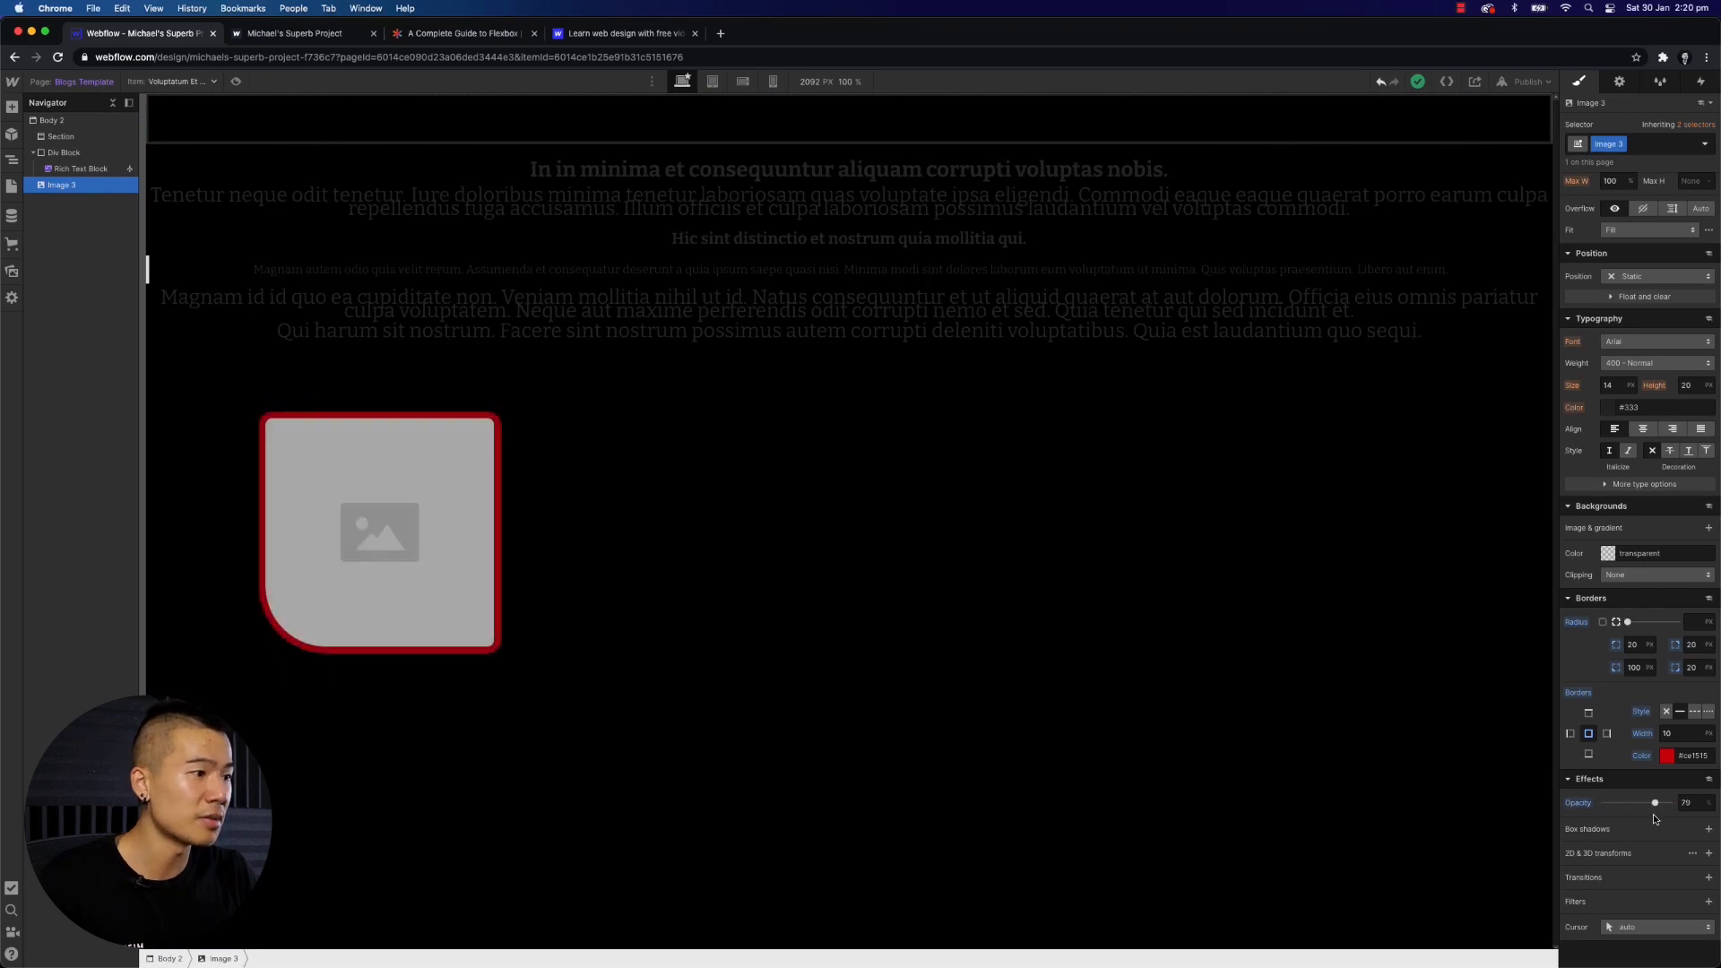
click(1709, 830)
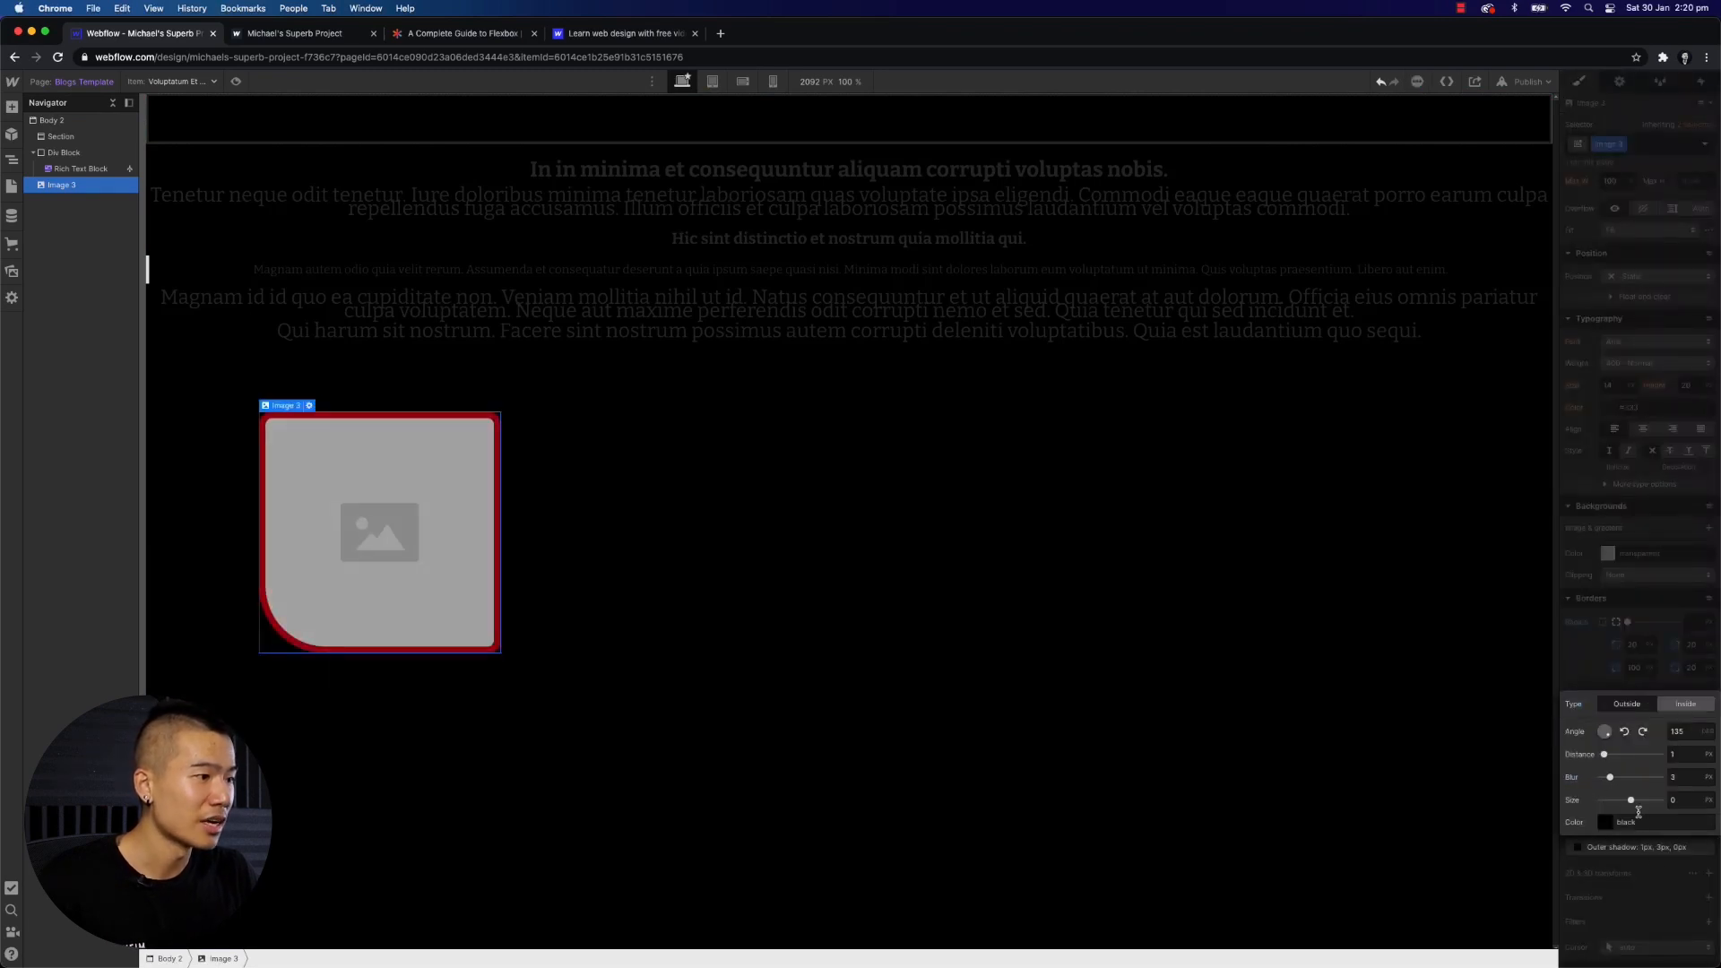
click(1310, 799)
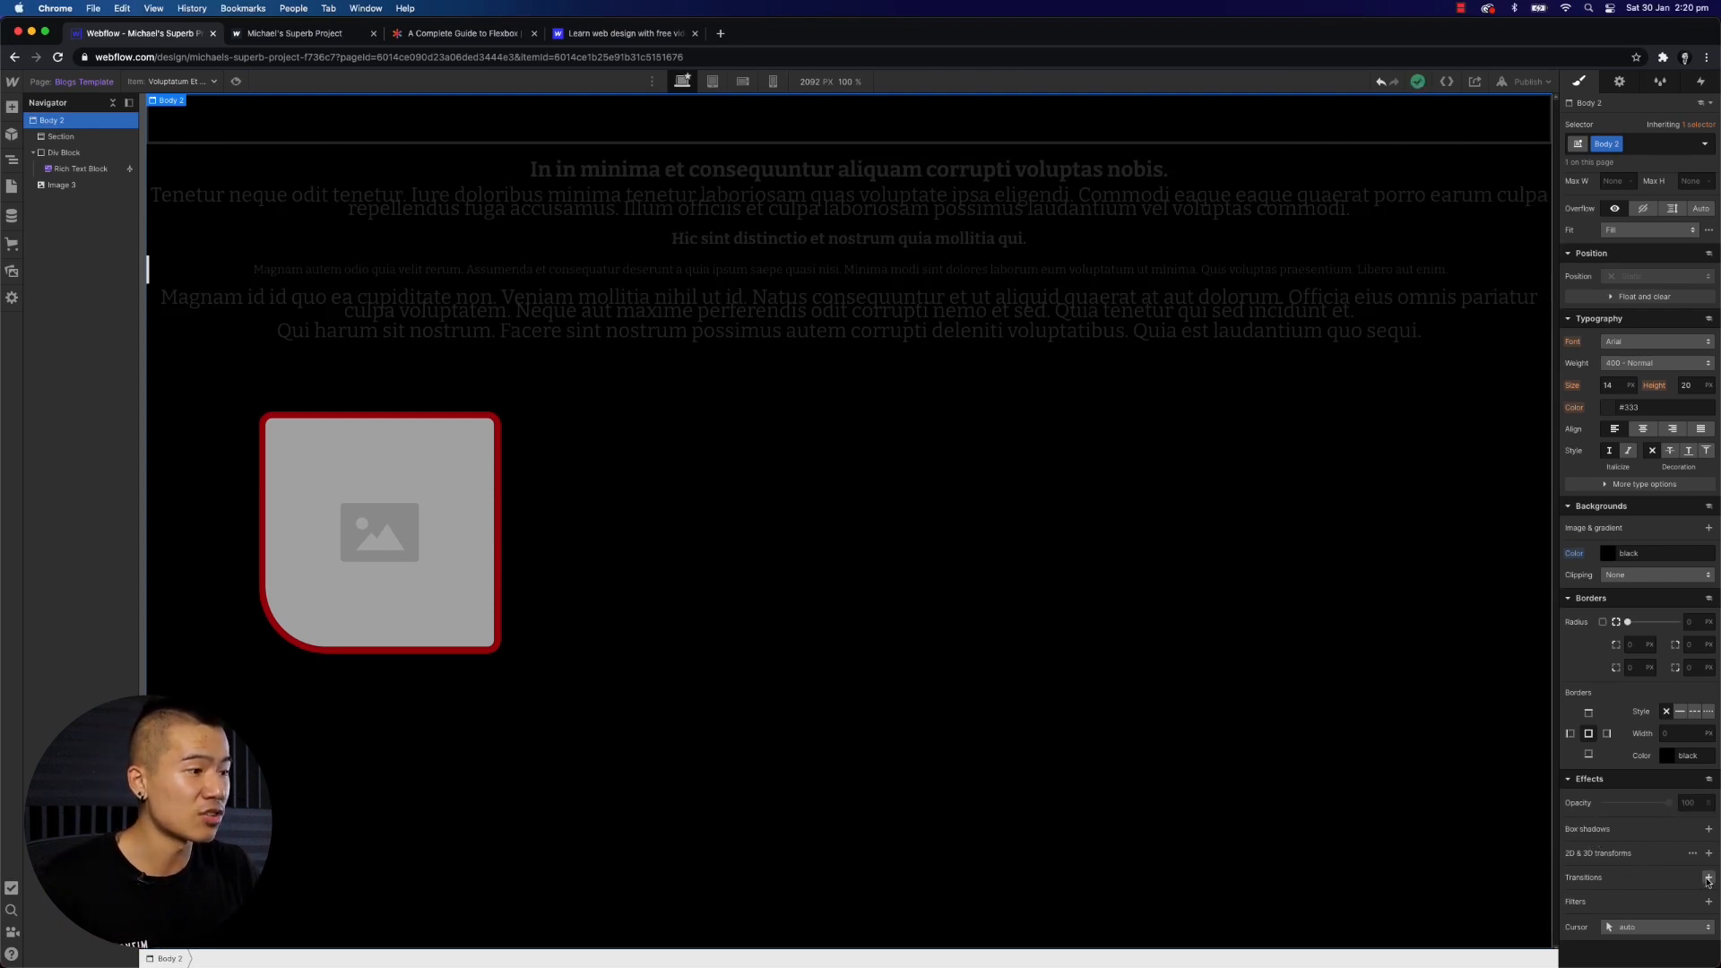
- Examine the element settings and style selectors of the body and the rich text block
scroll(1611, 818, up, 2)
scroll(1611, 817, up, 3)
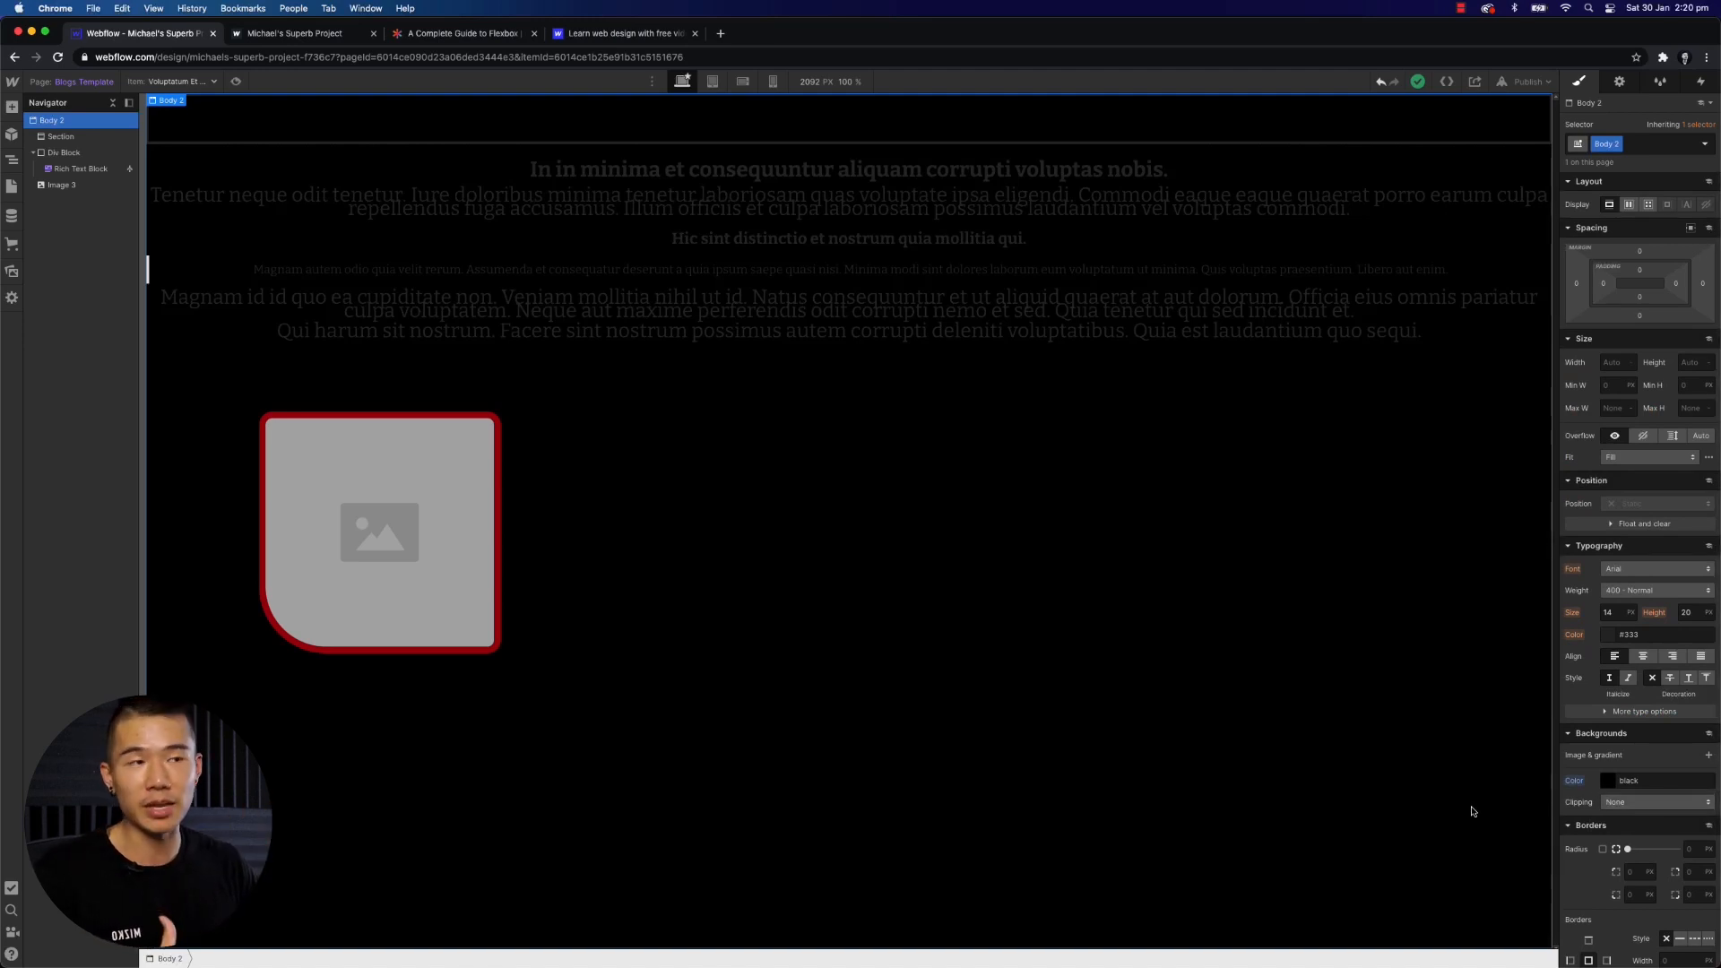
click(1619, 81)
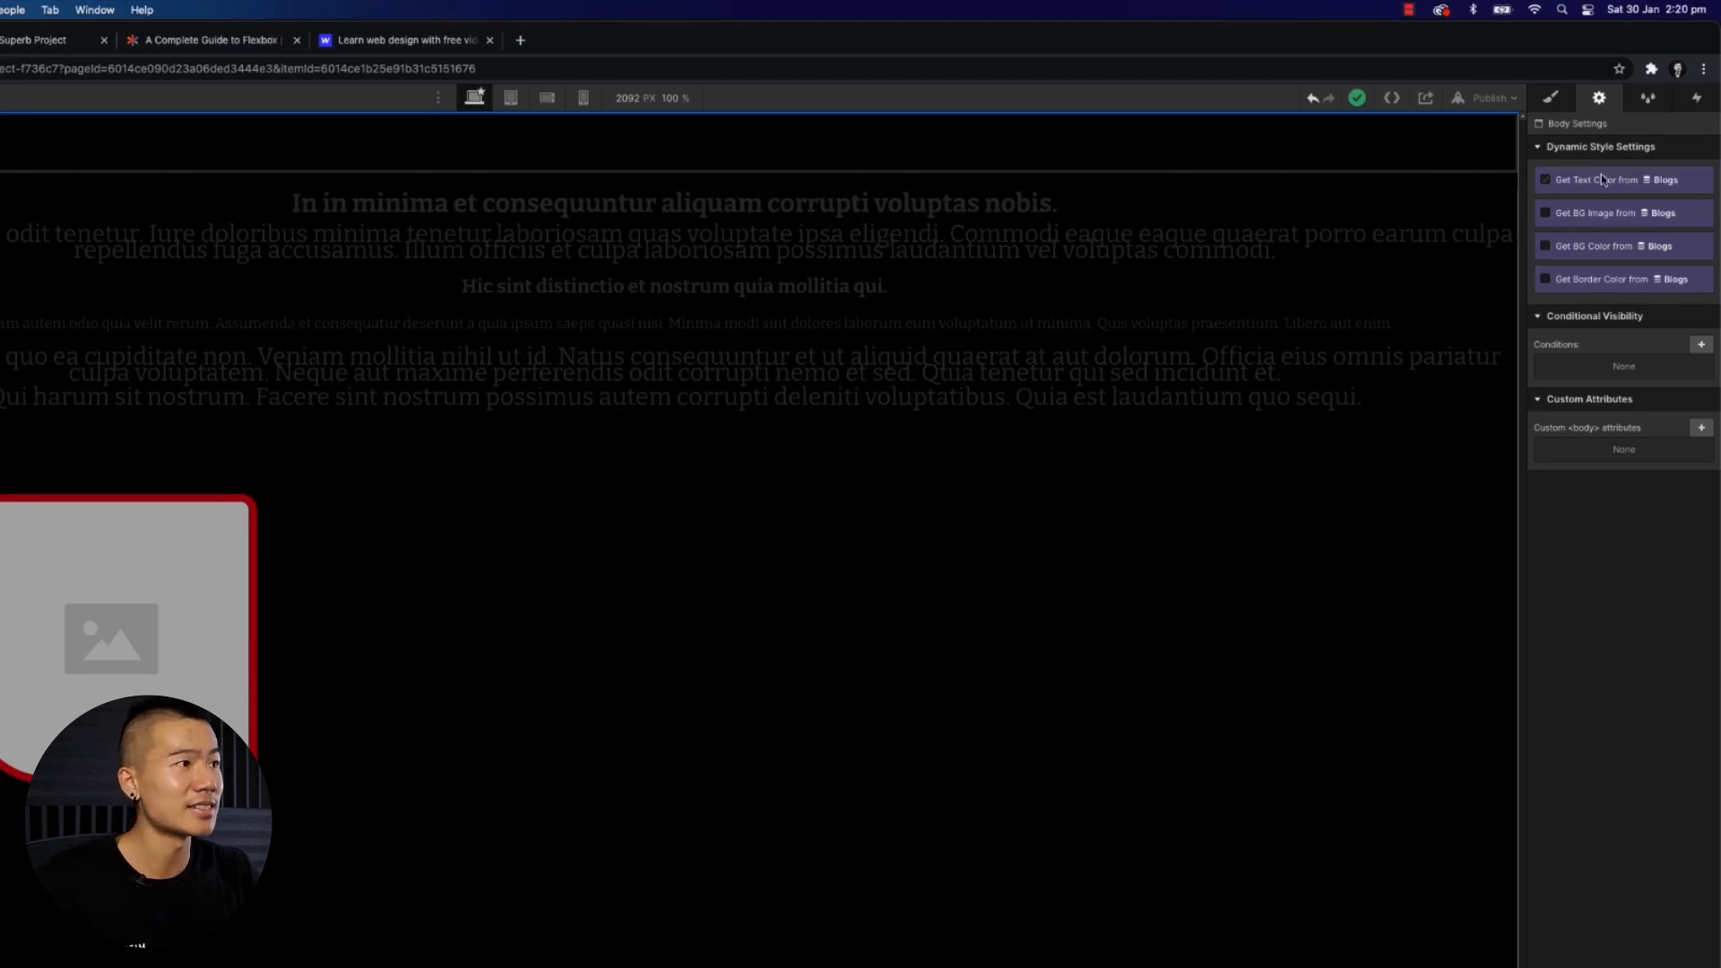
click(818, 331)
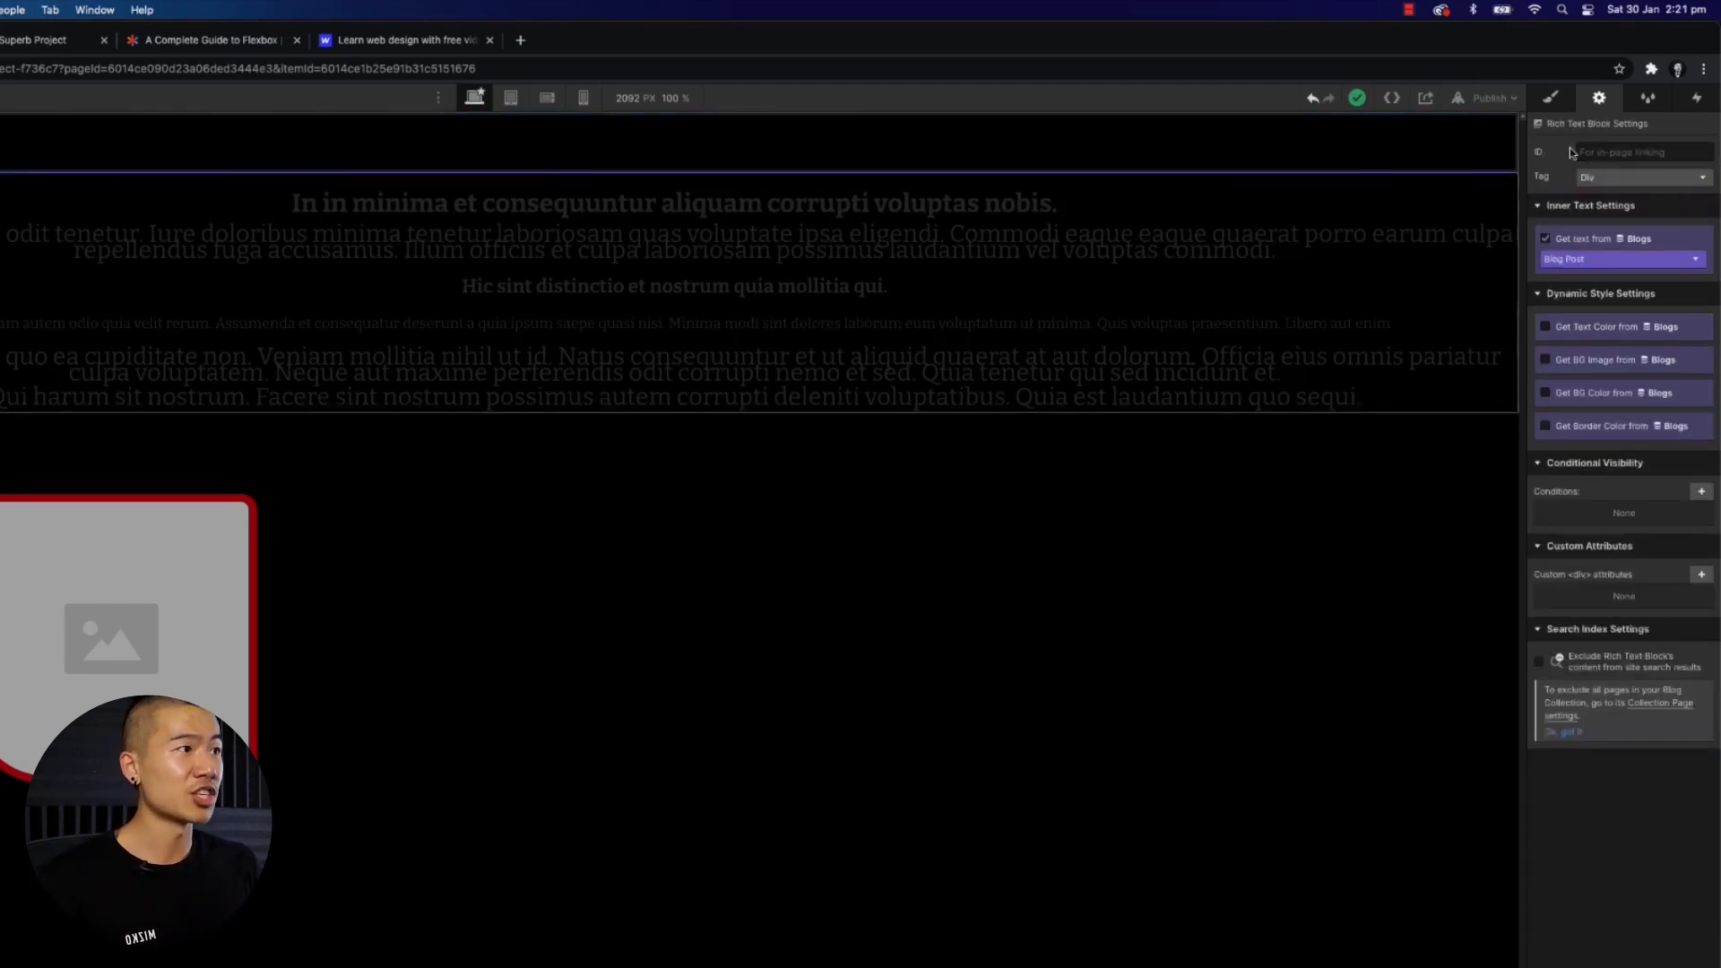
click(1628, 159)
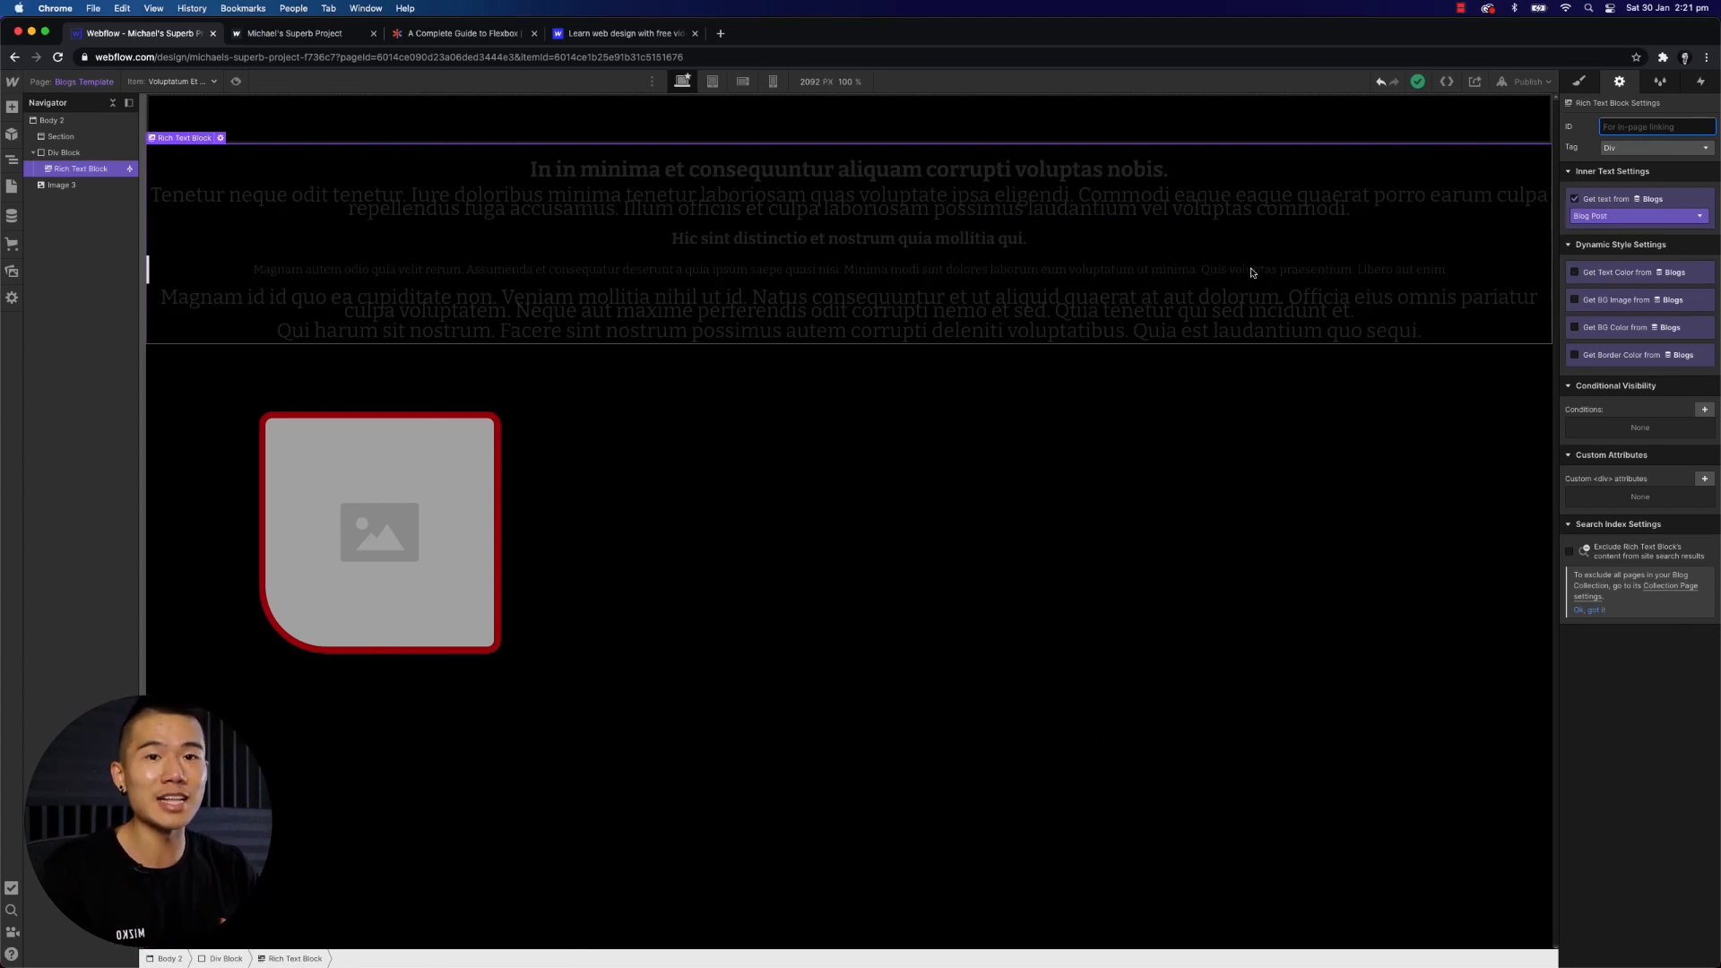
click(1661, 82)
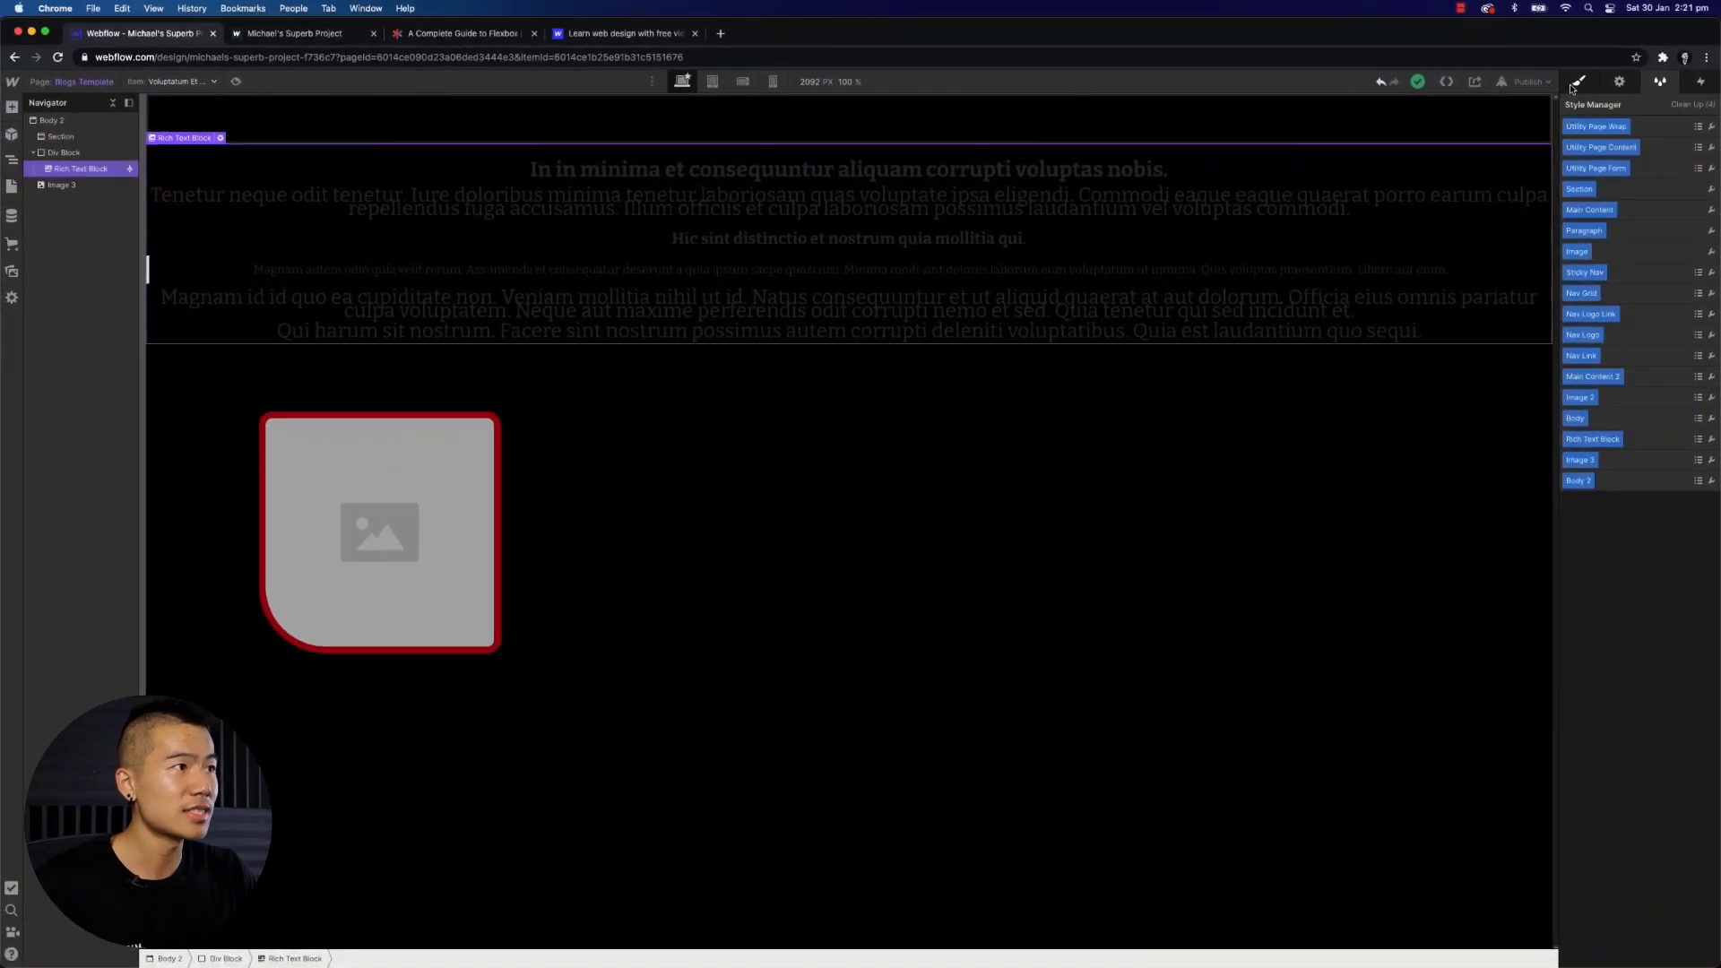
click(1573, 85)
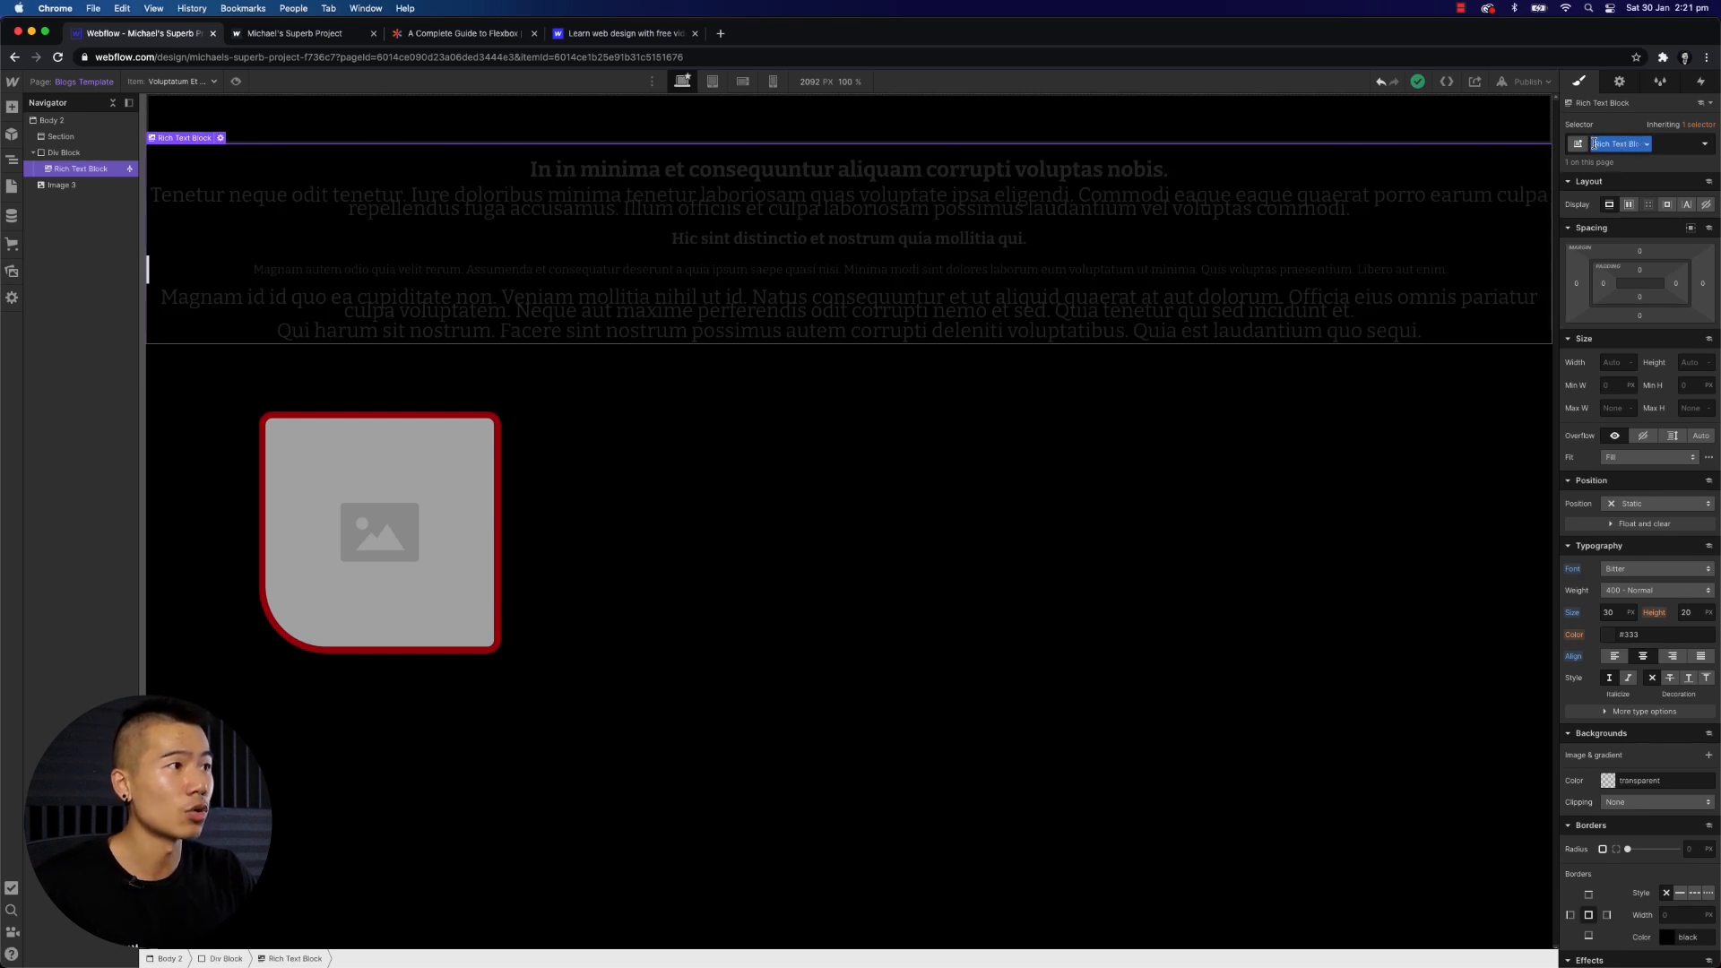
double_click(1594, 144)
- Clean up the unused styles in the Style Manager, then open the Interactions panel
click(1658, 82)
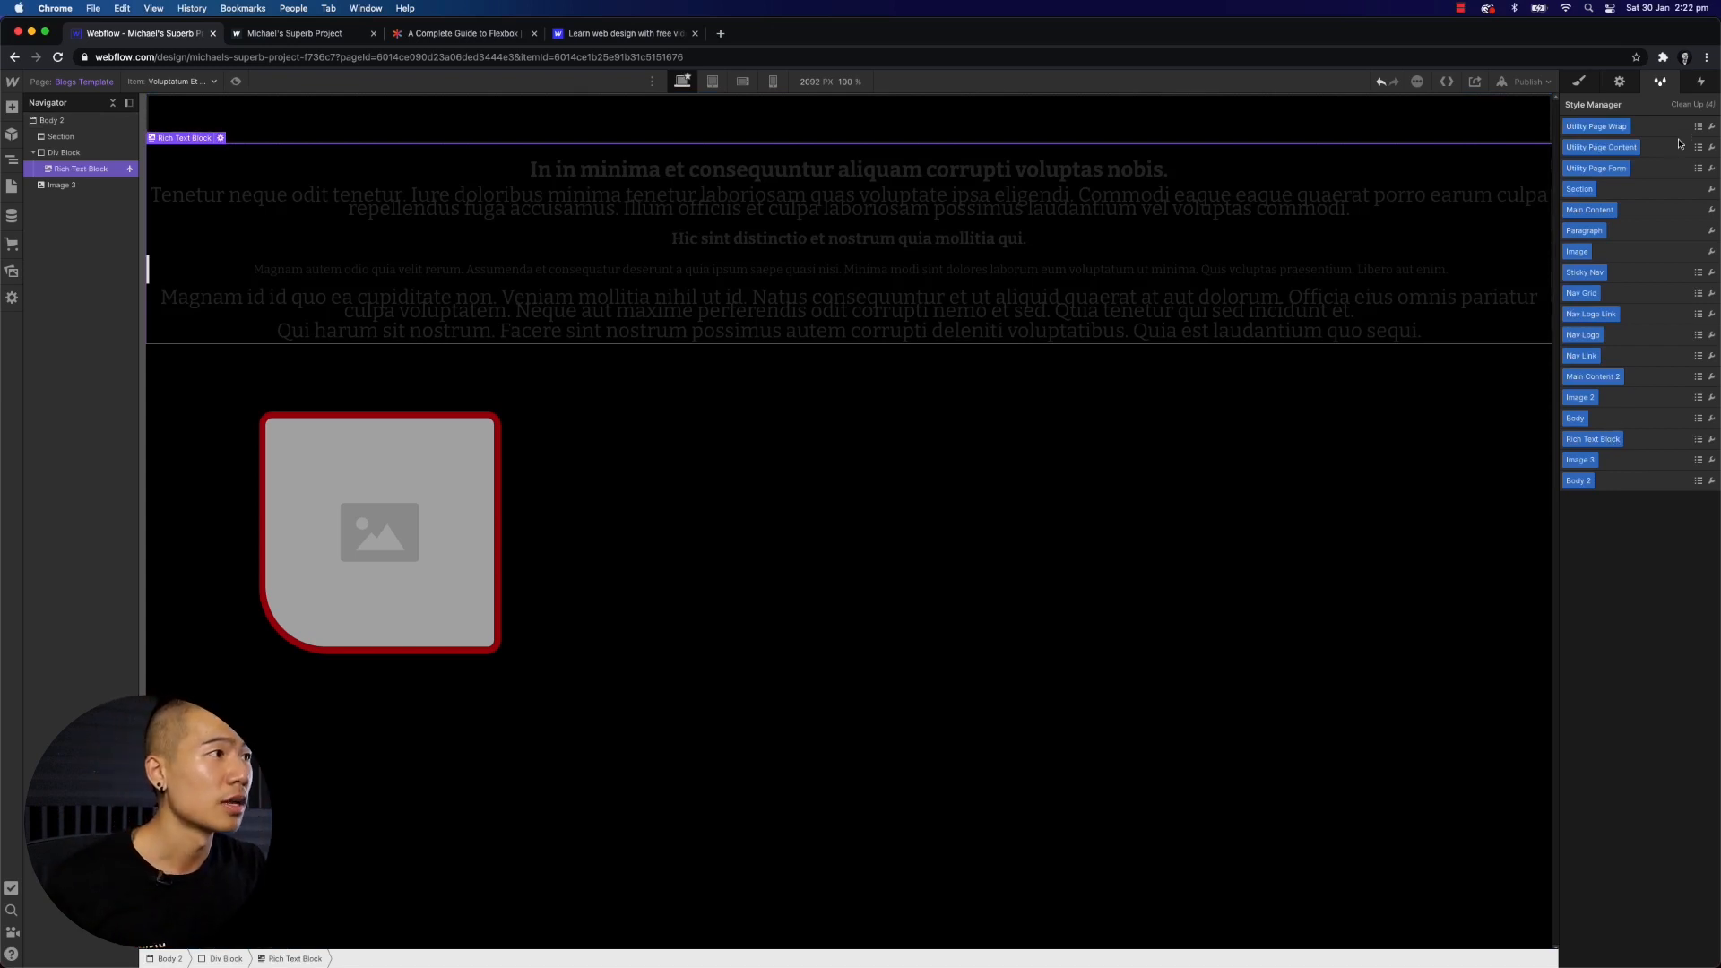
click(1689, 105)
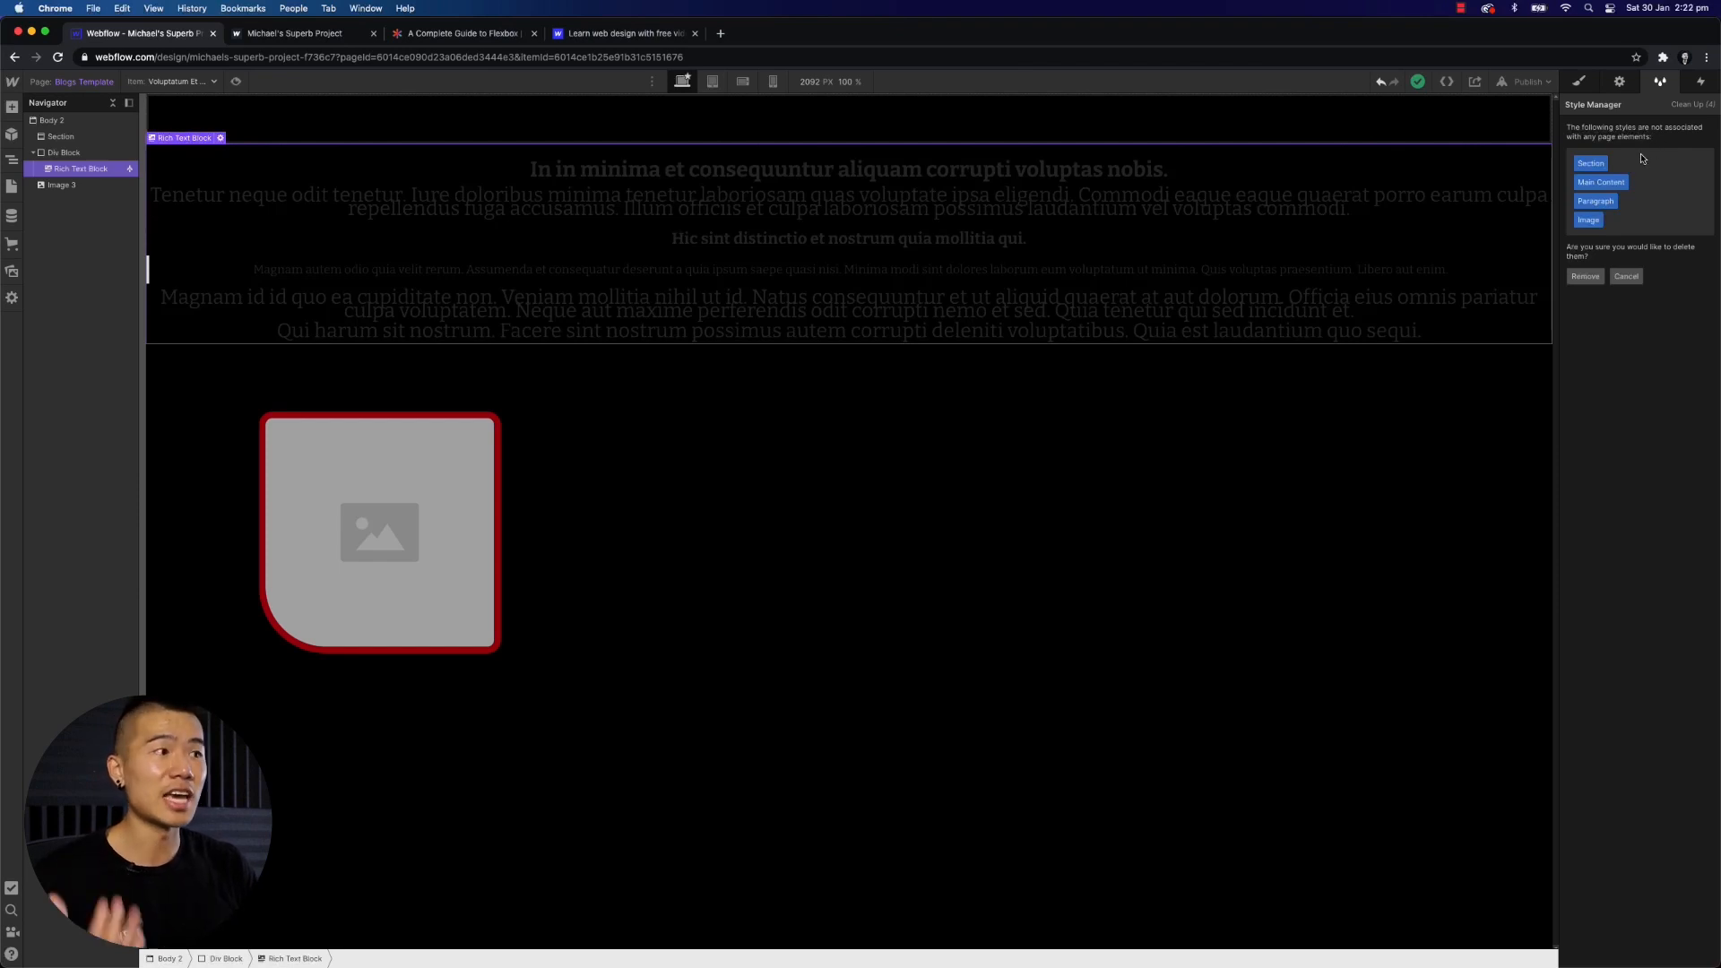
click(1594, 278)
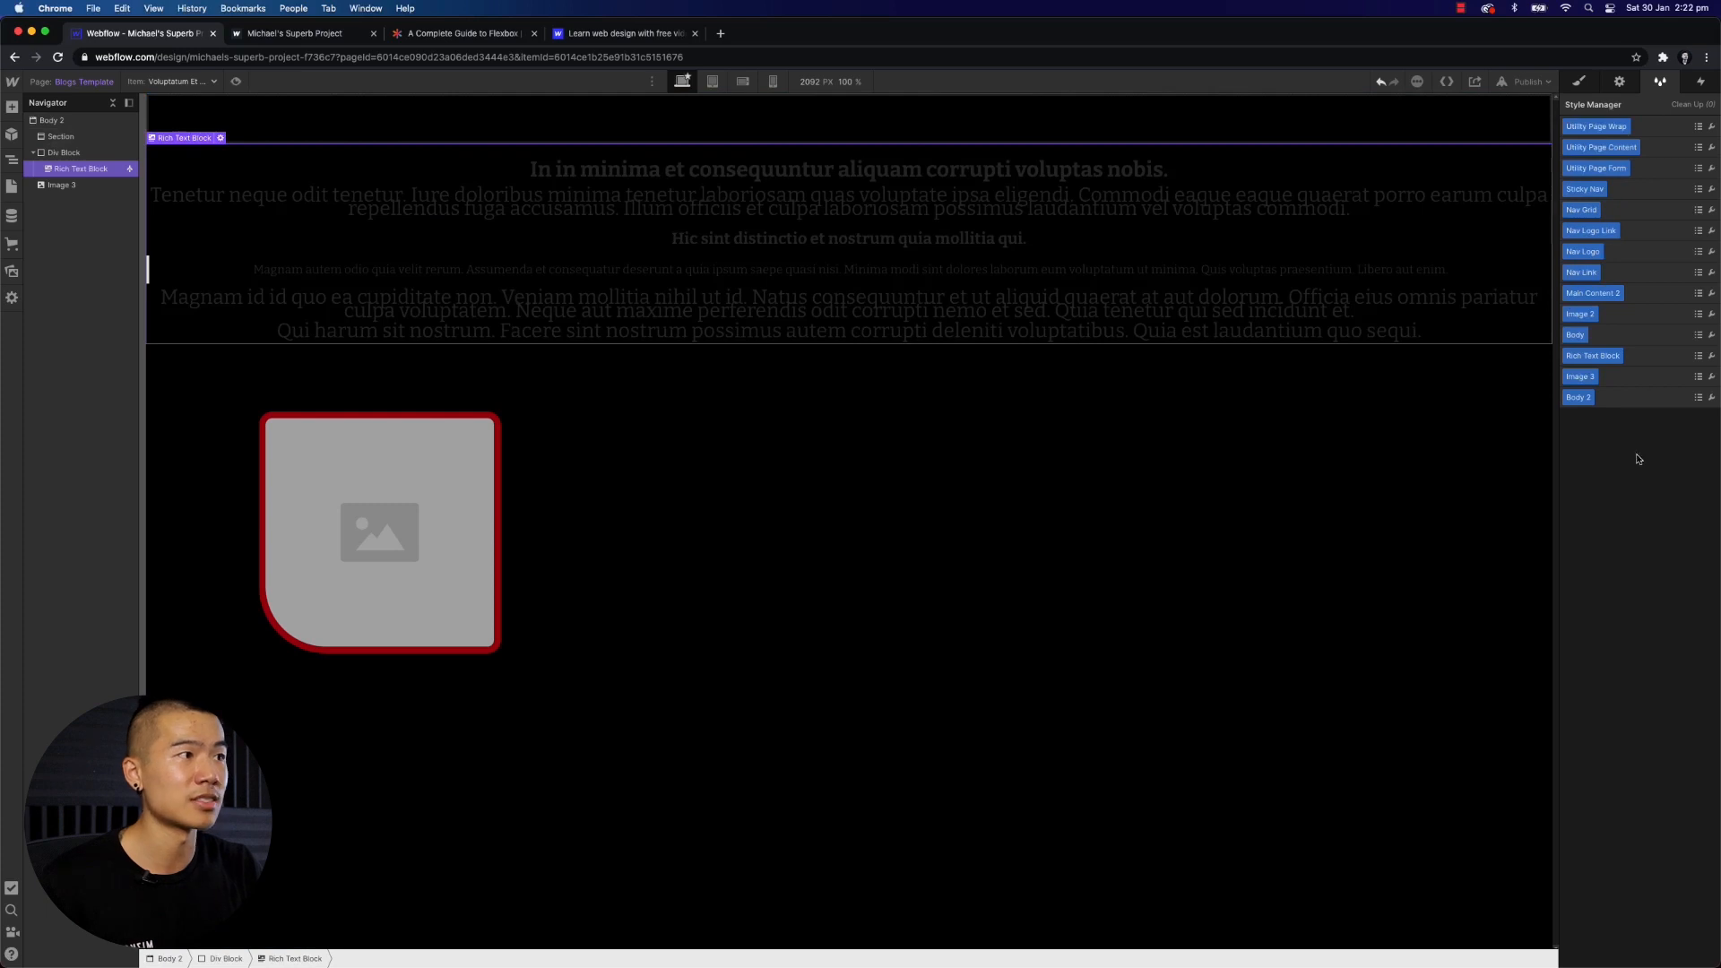
click(1701, 82)
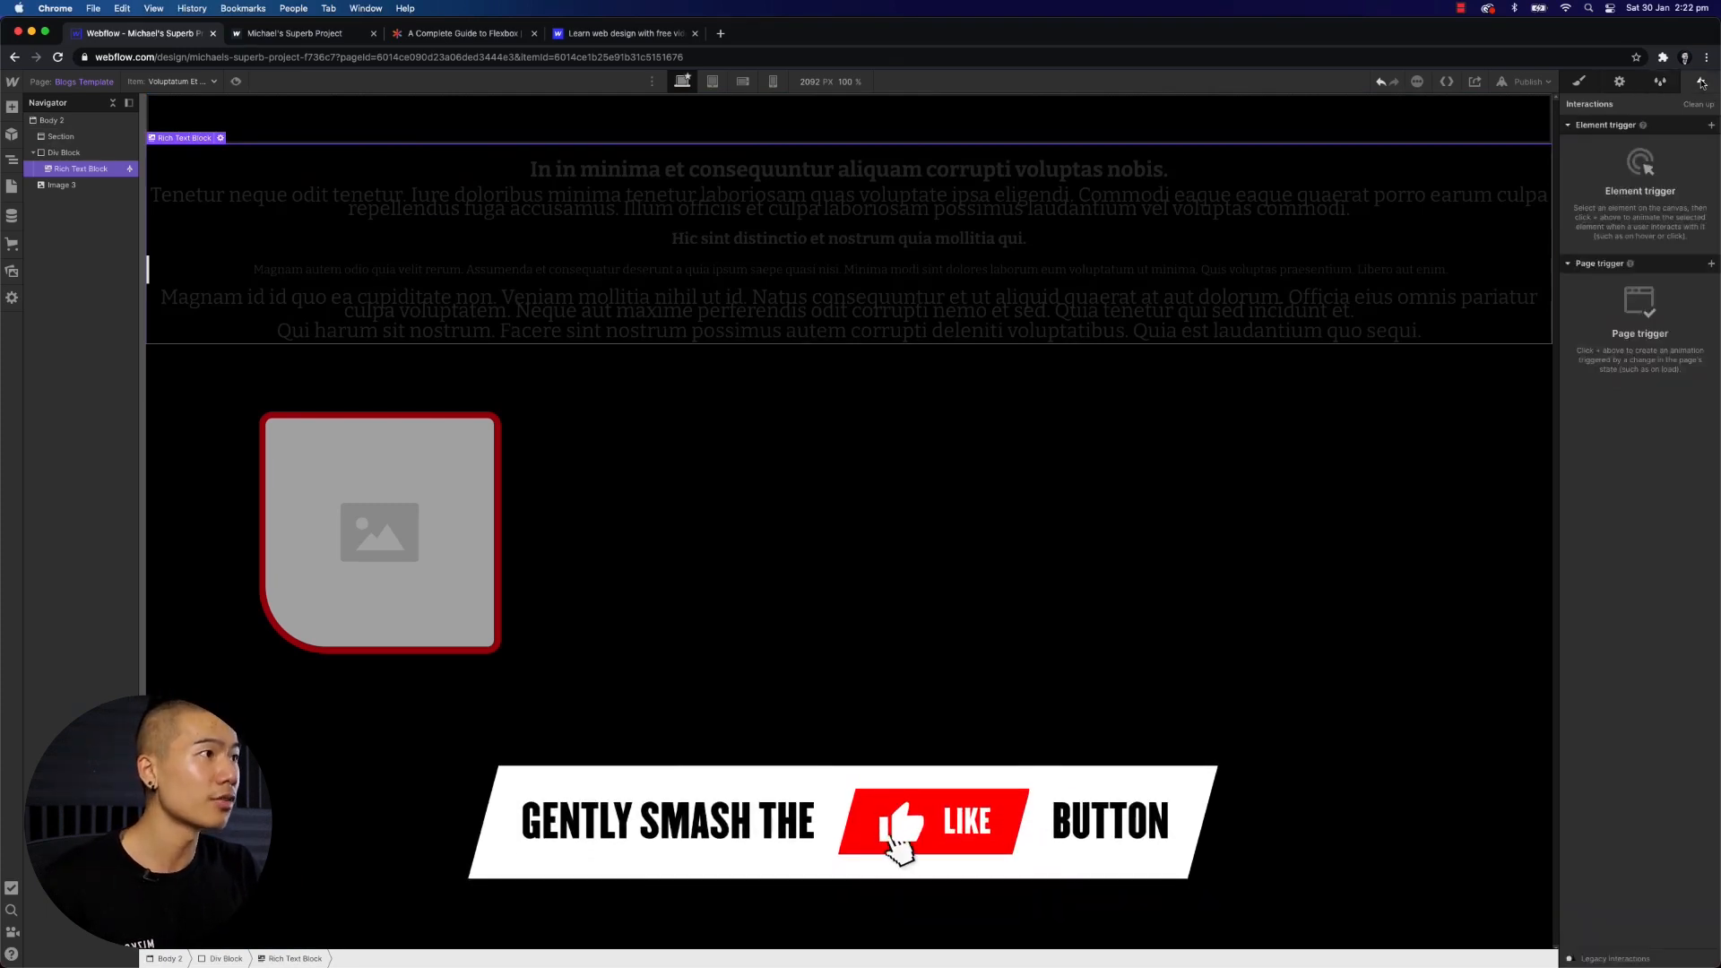